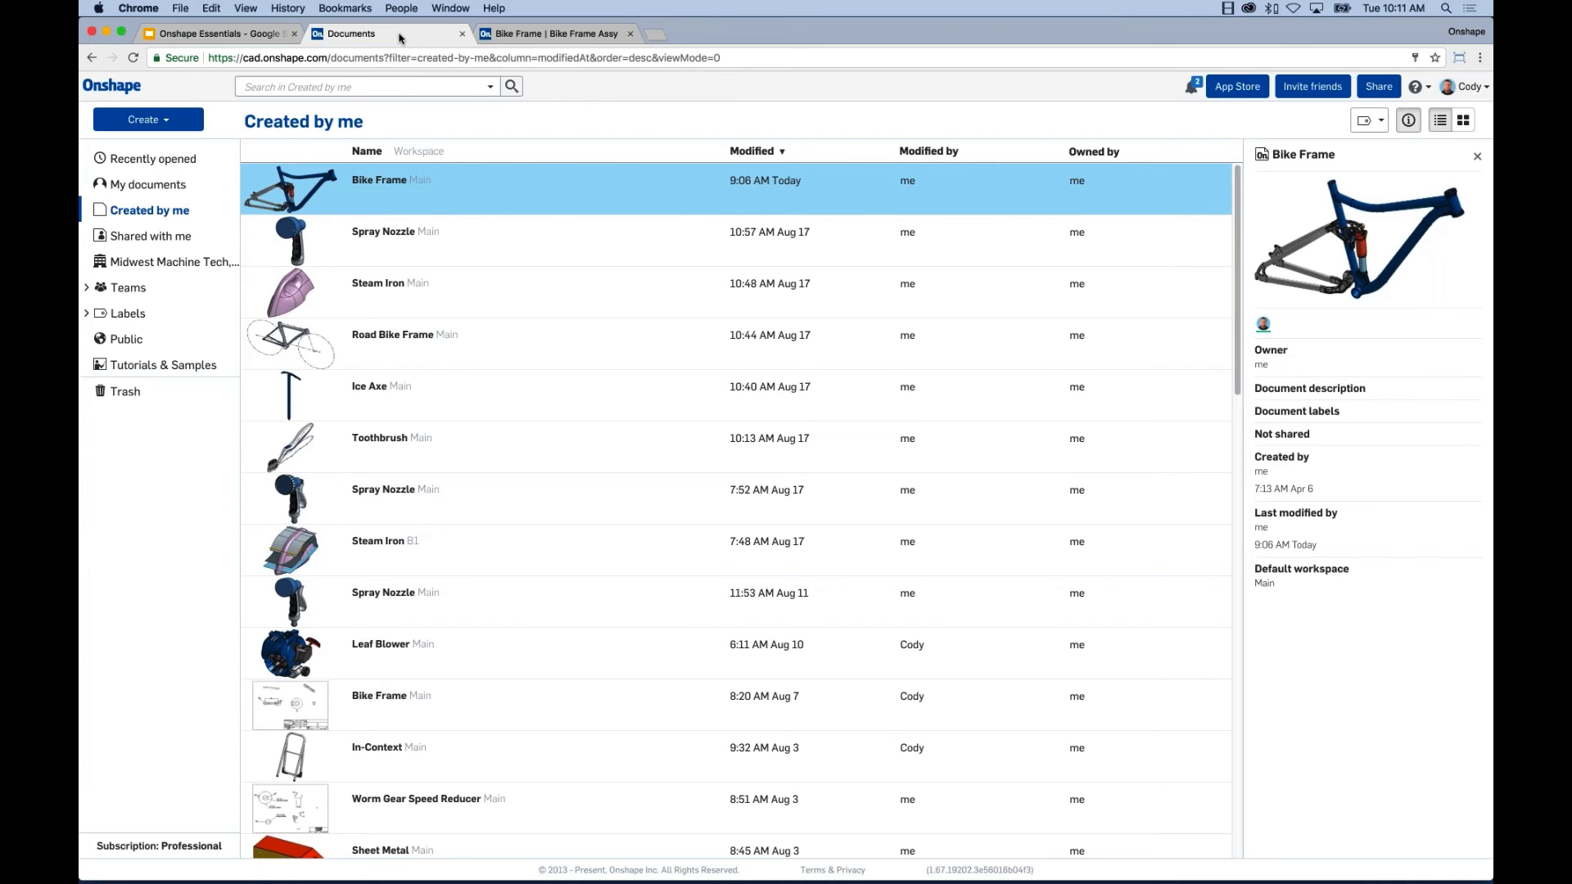
Load cad.onshape.com in a new browser tab to reach the Recently opened documents.
left_click(655, 34)
type("cad")
key("Return")
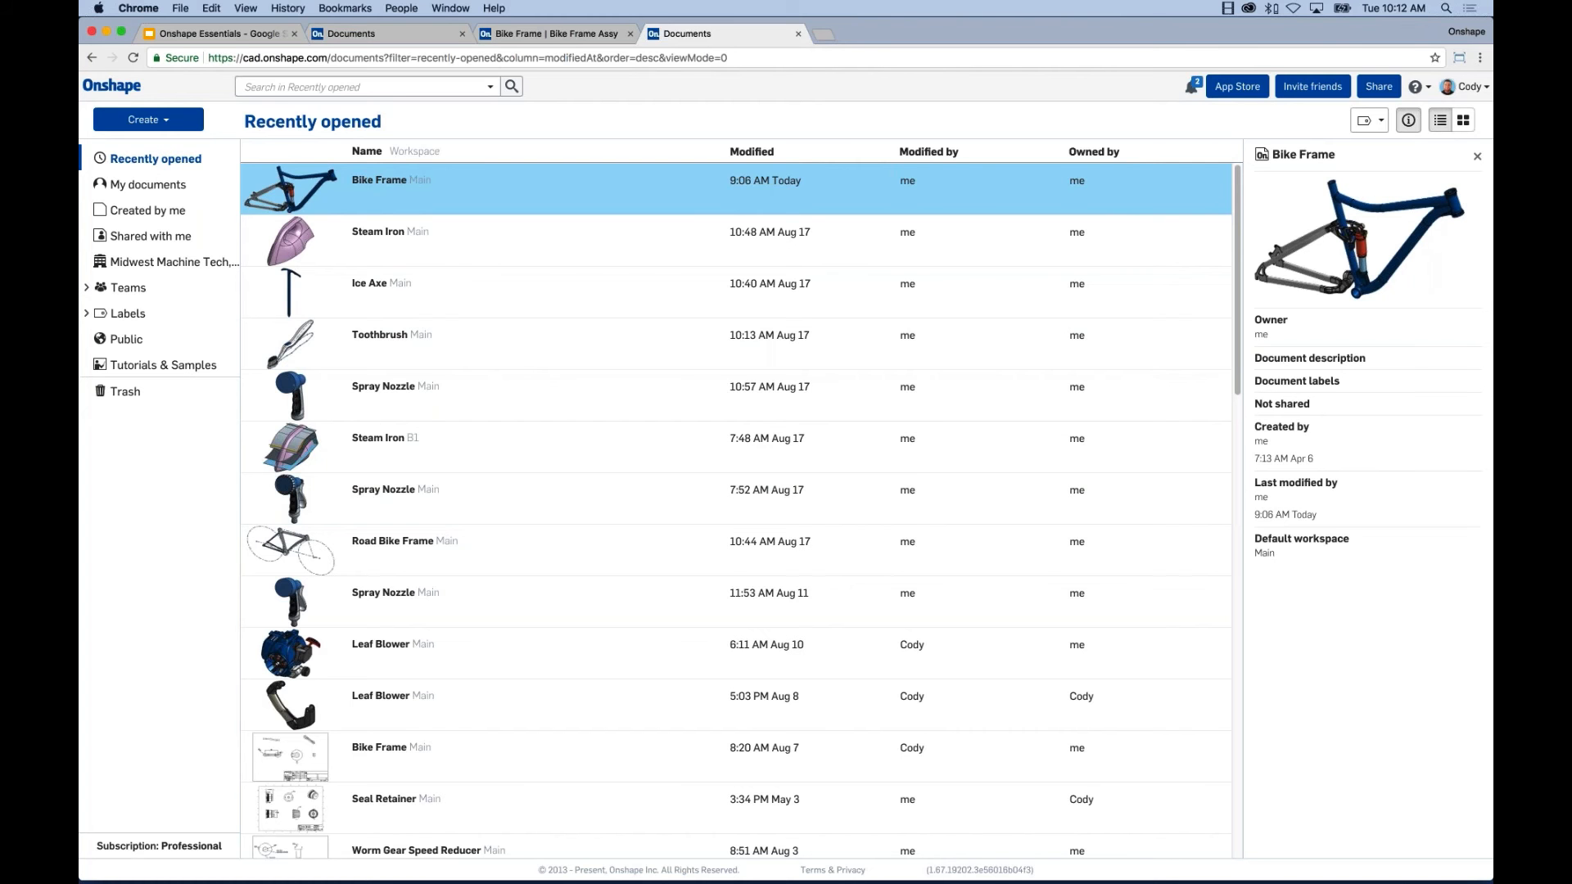
Search recent documents for 'bike frame', then list Created by me with advanced search filters expanded.
left_click(360, 87)
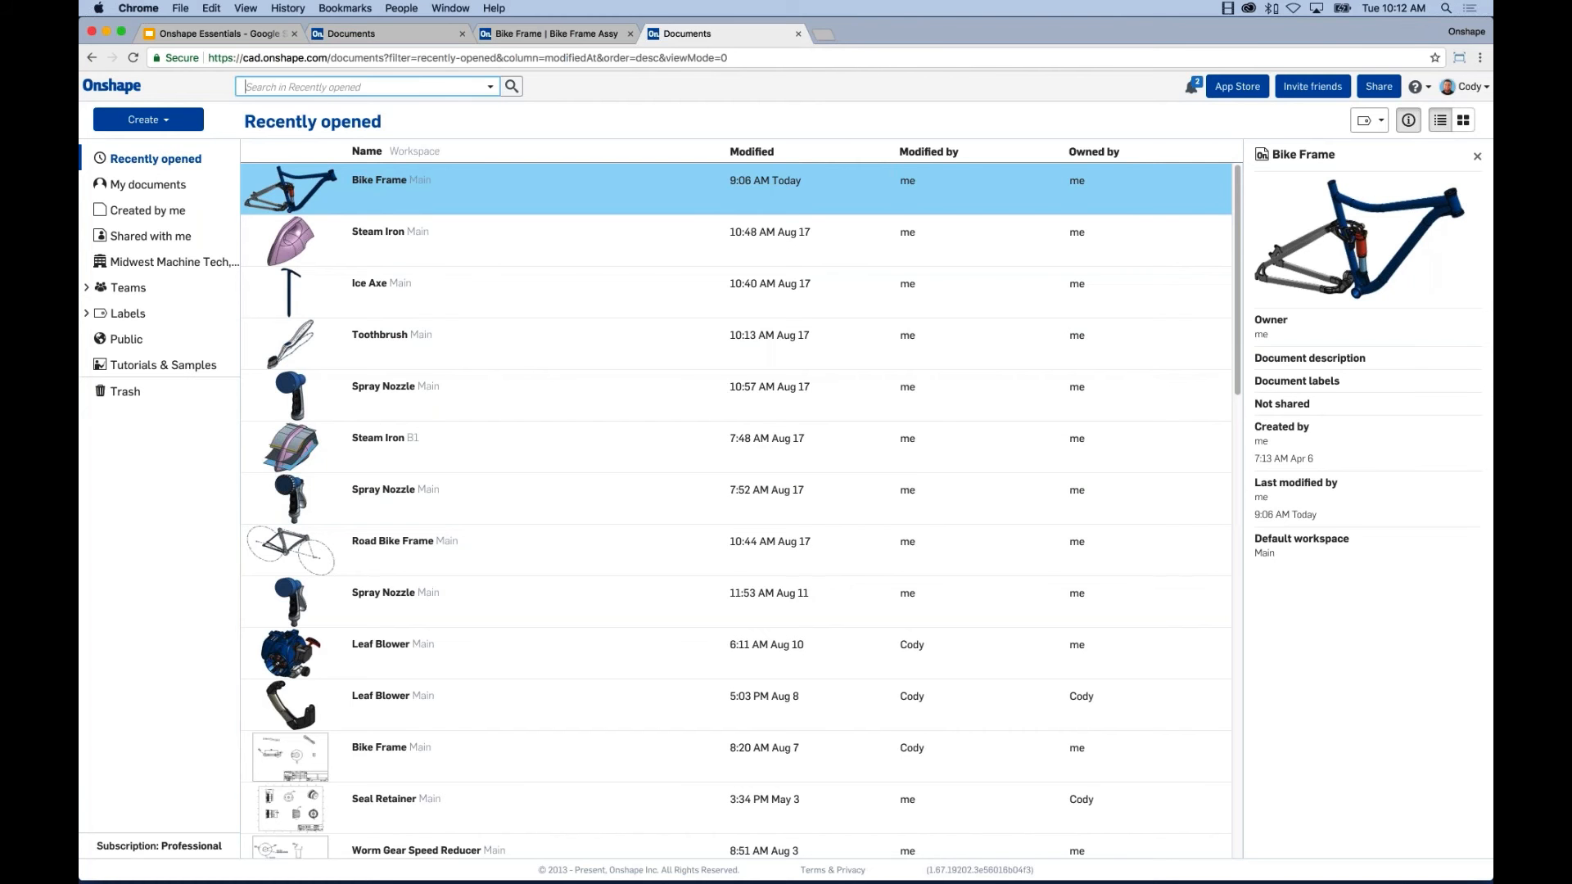
type("bike frame")
key("Return")
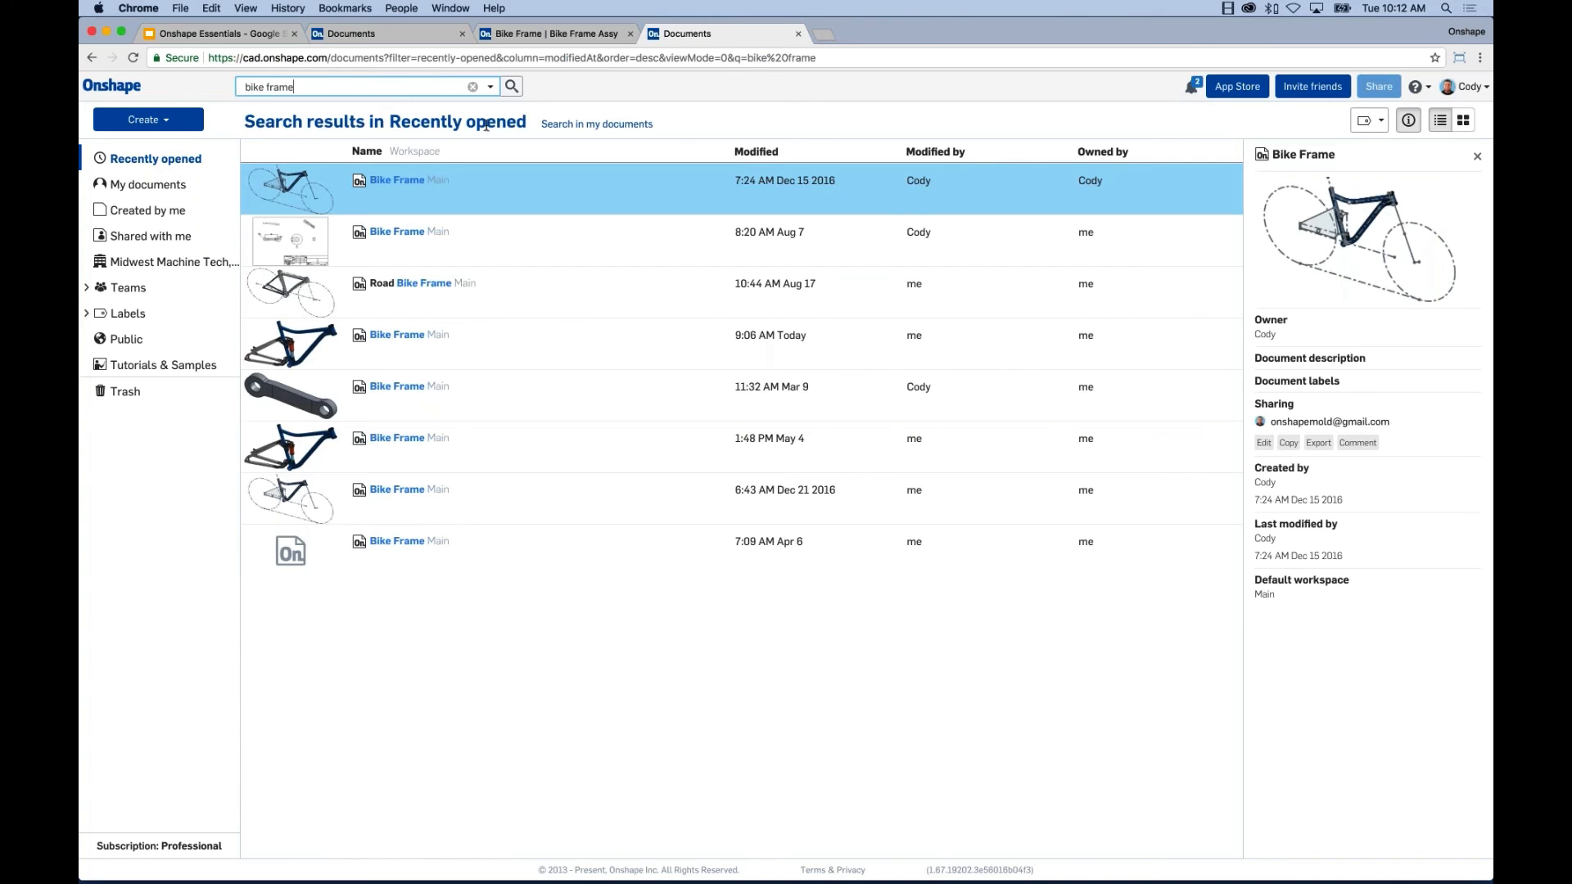
left_click(178, 209)
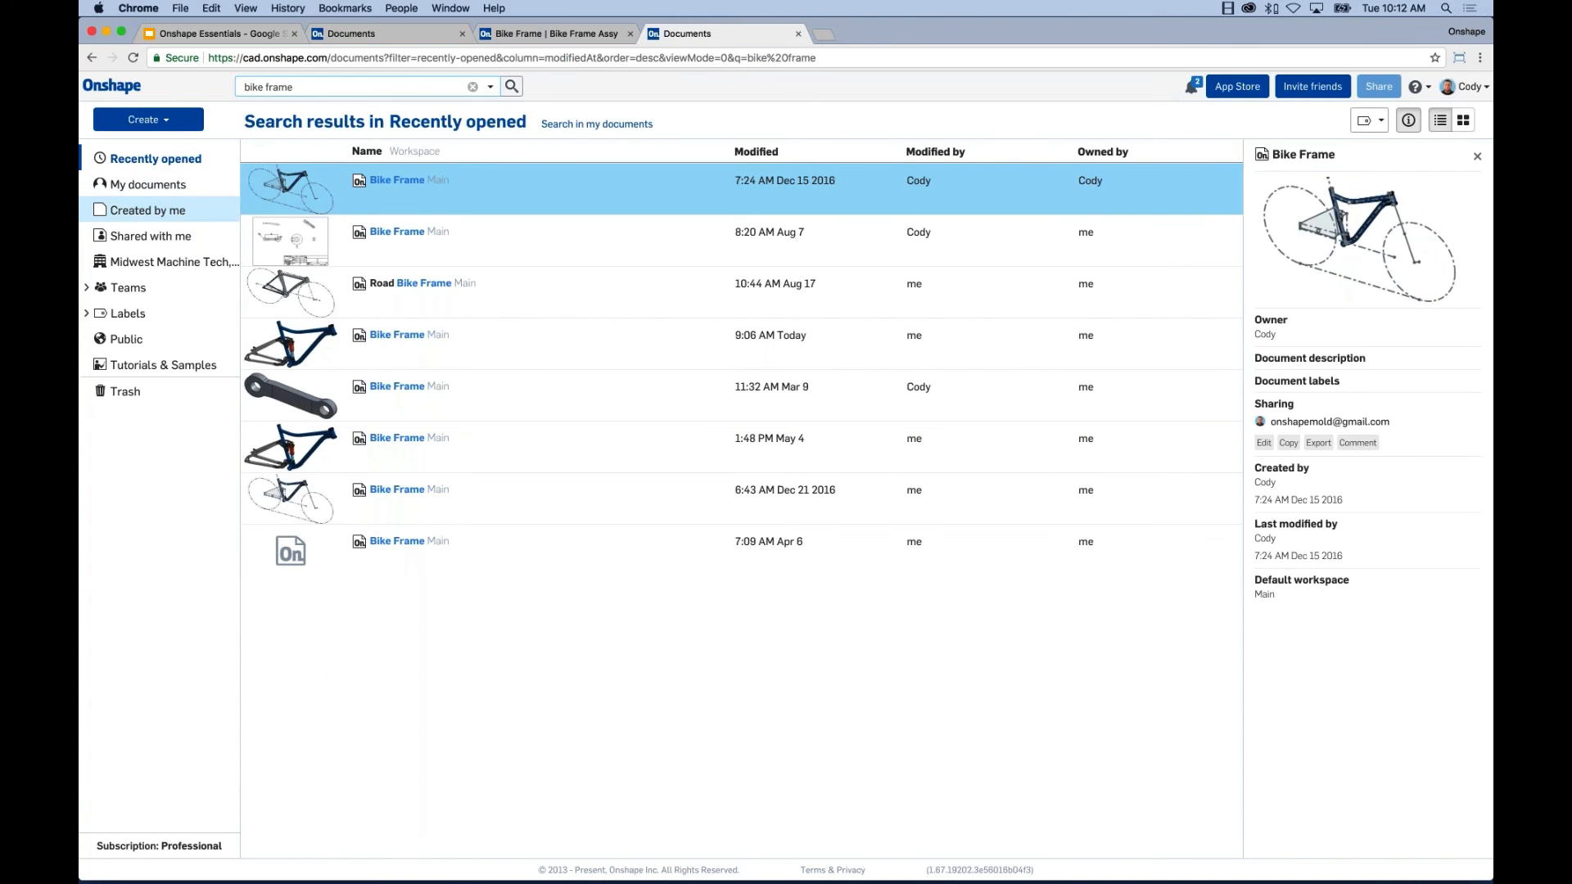
left_click(489, 87)
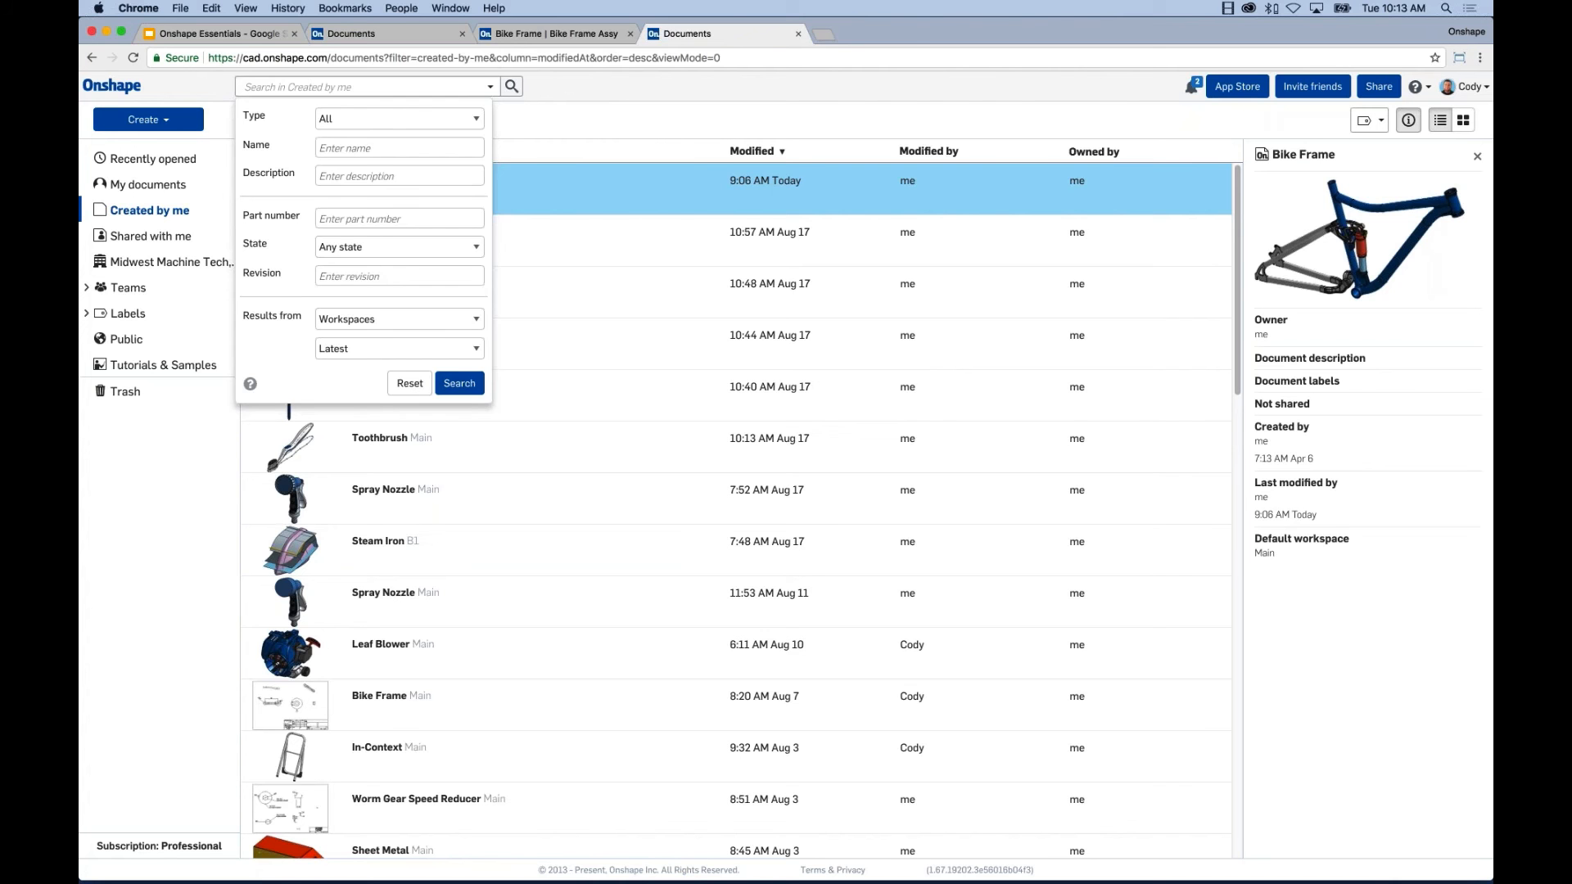
Collapse the advanced search filter form above the Created by me list.
left_click(491, 88)
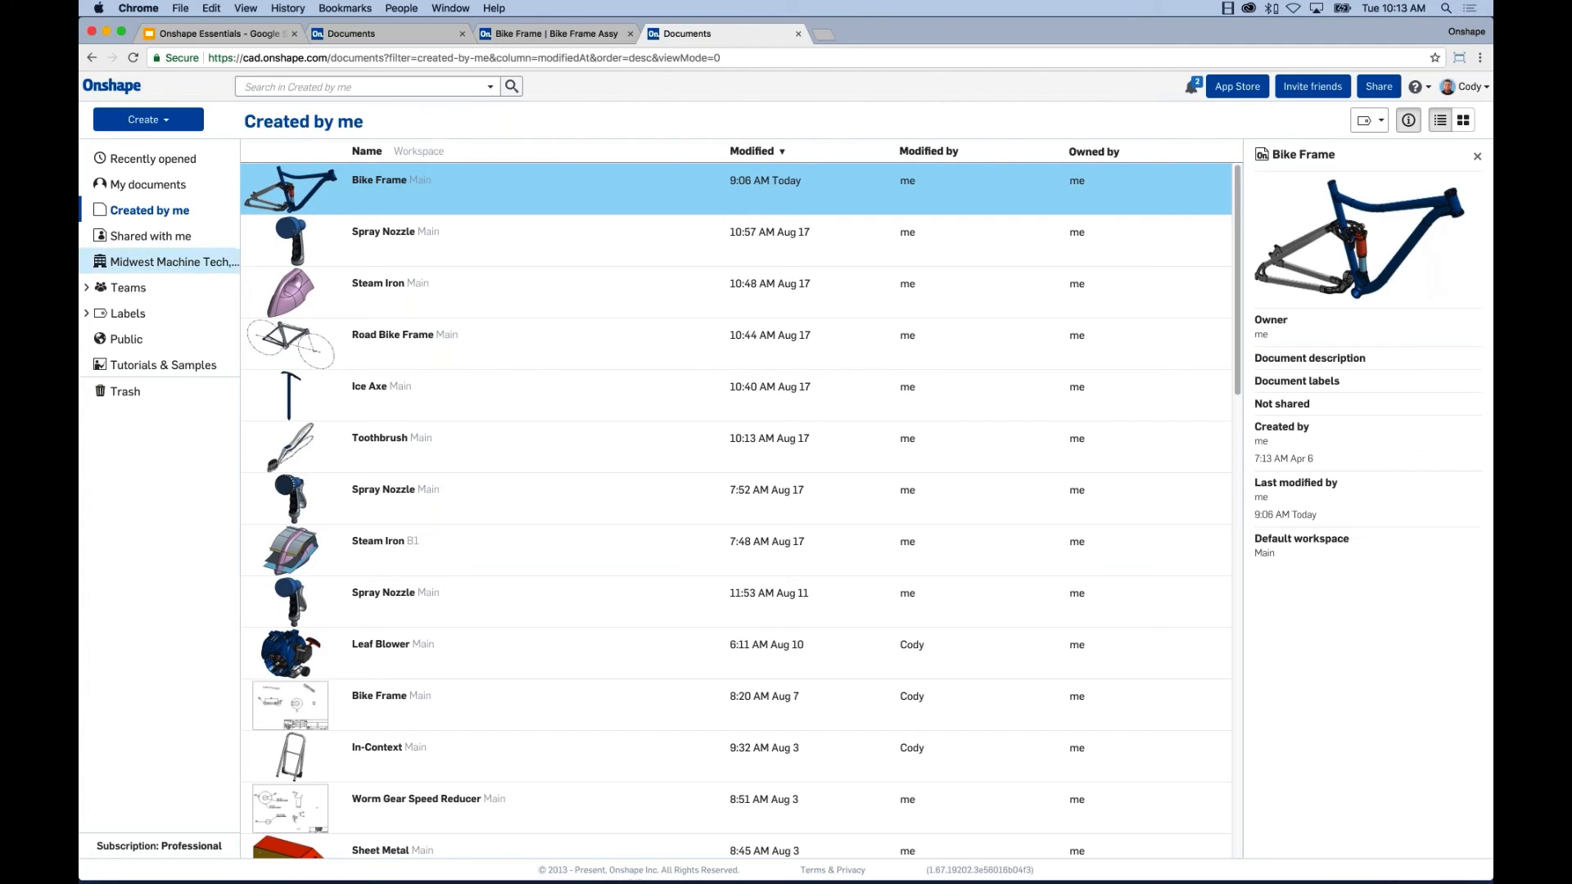
left_click(142, 118)
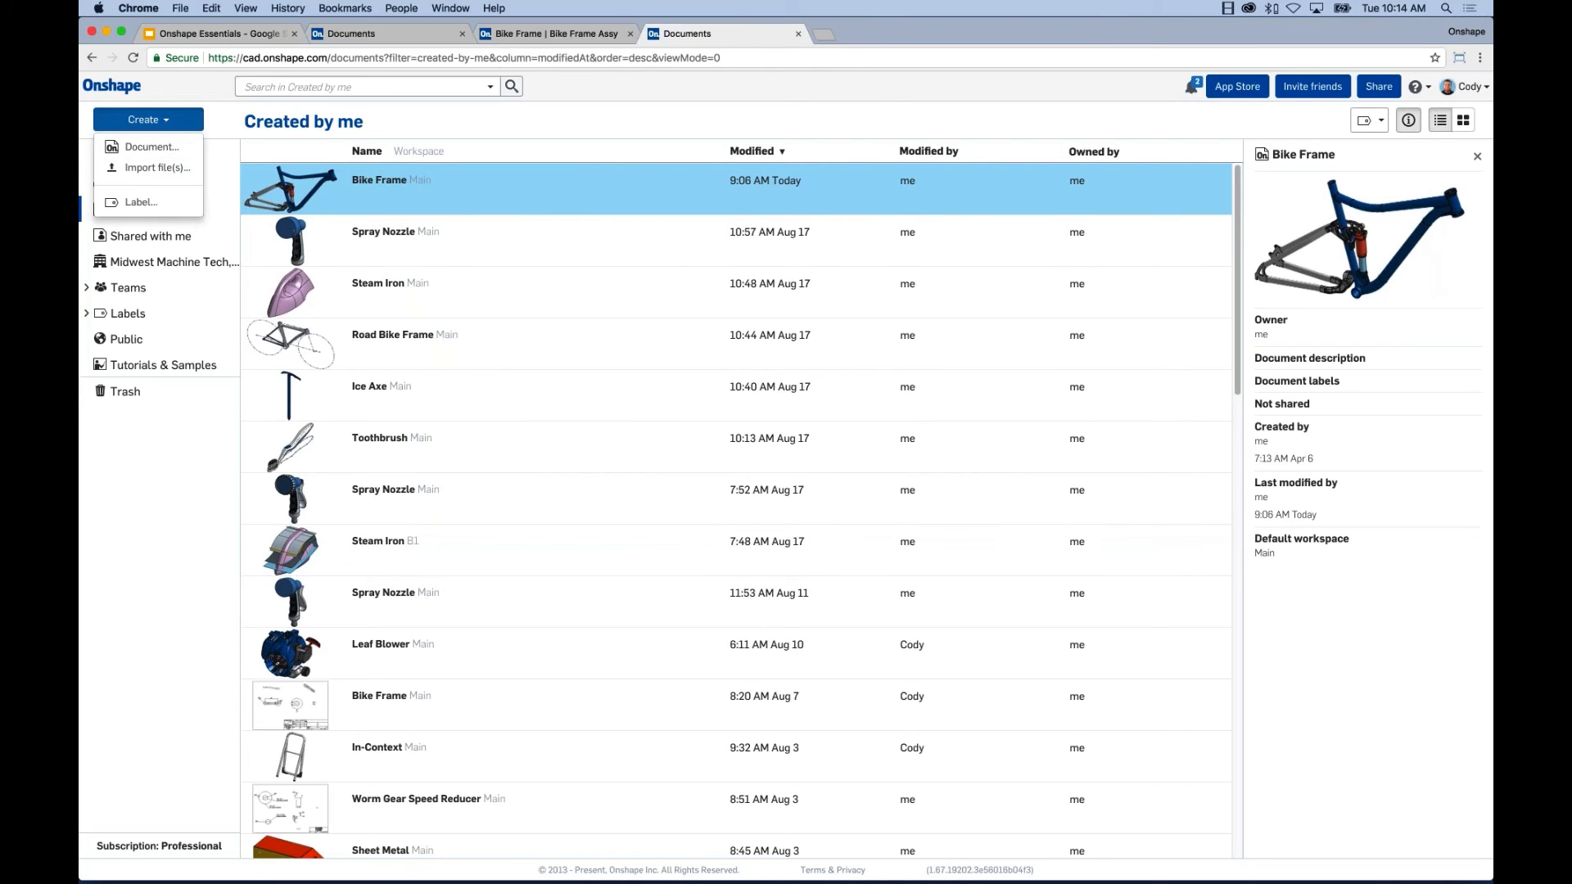
left_click(140, 522)
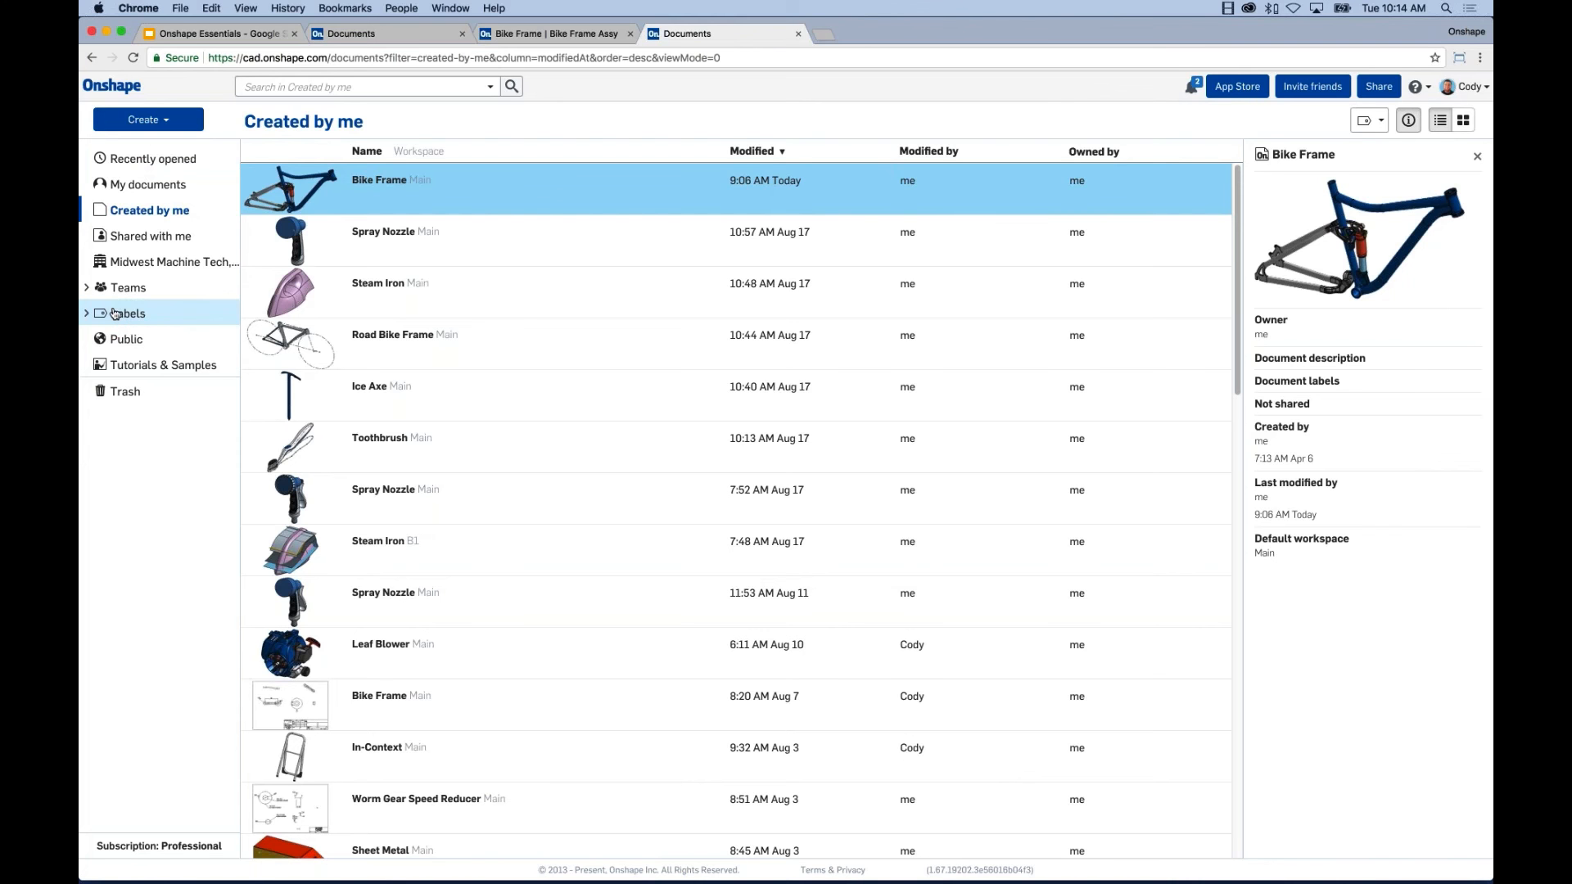
Browse the Recently opened, My documents, Shared with me, Midwest Machine Tech and Public lists.
left_click(156, 159)
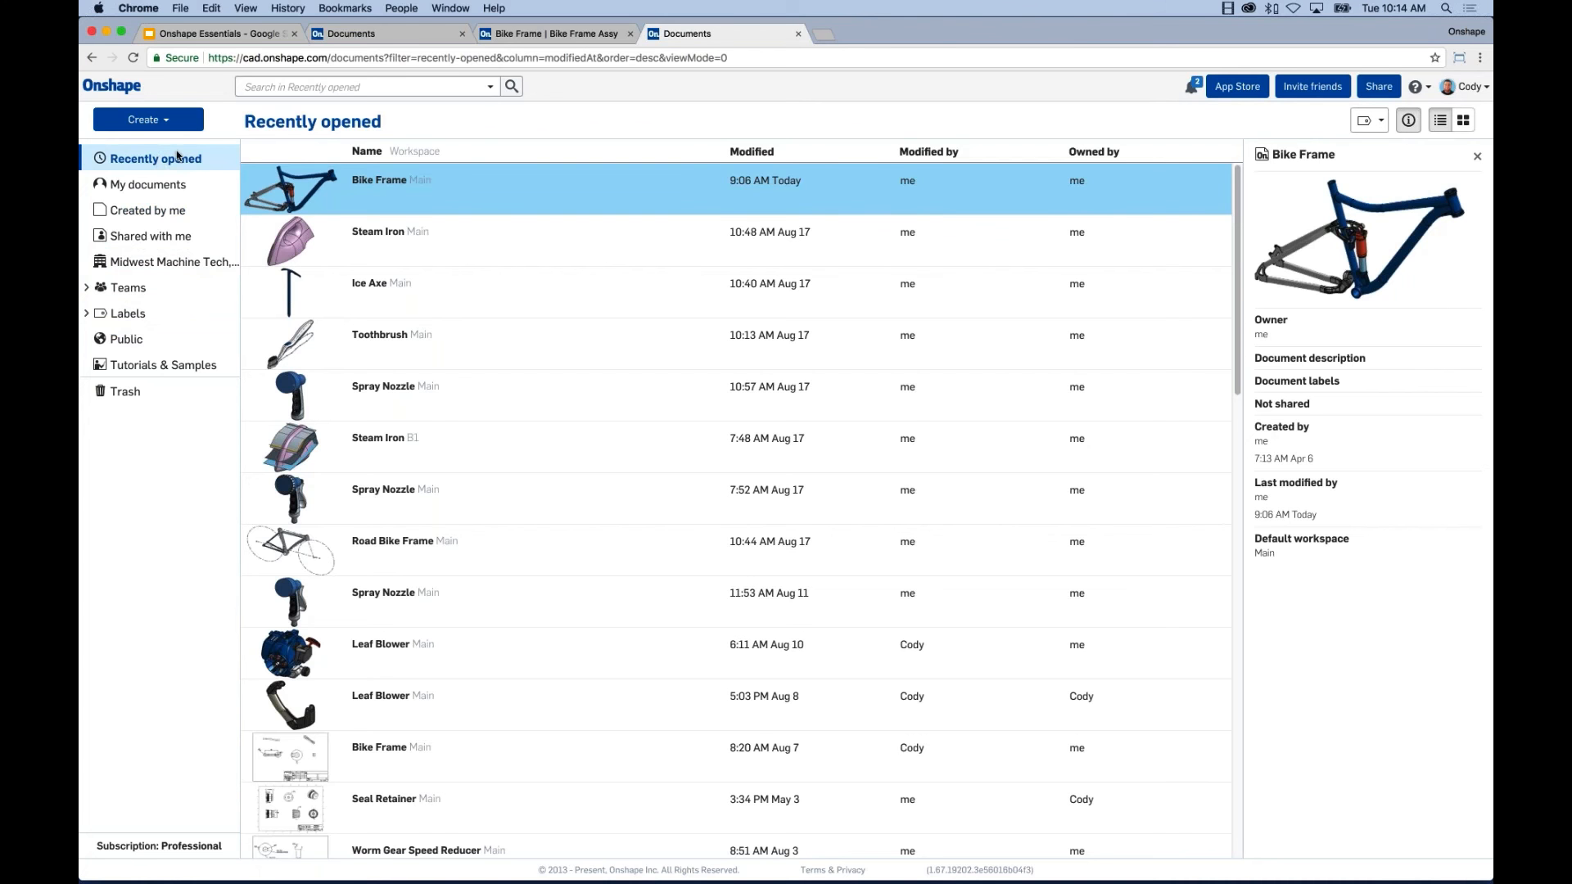
left_click(155, 187)
left_click(153, 235)
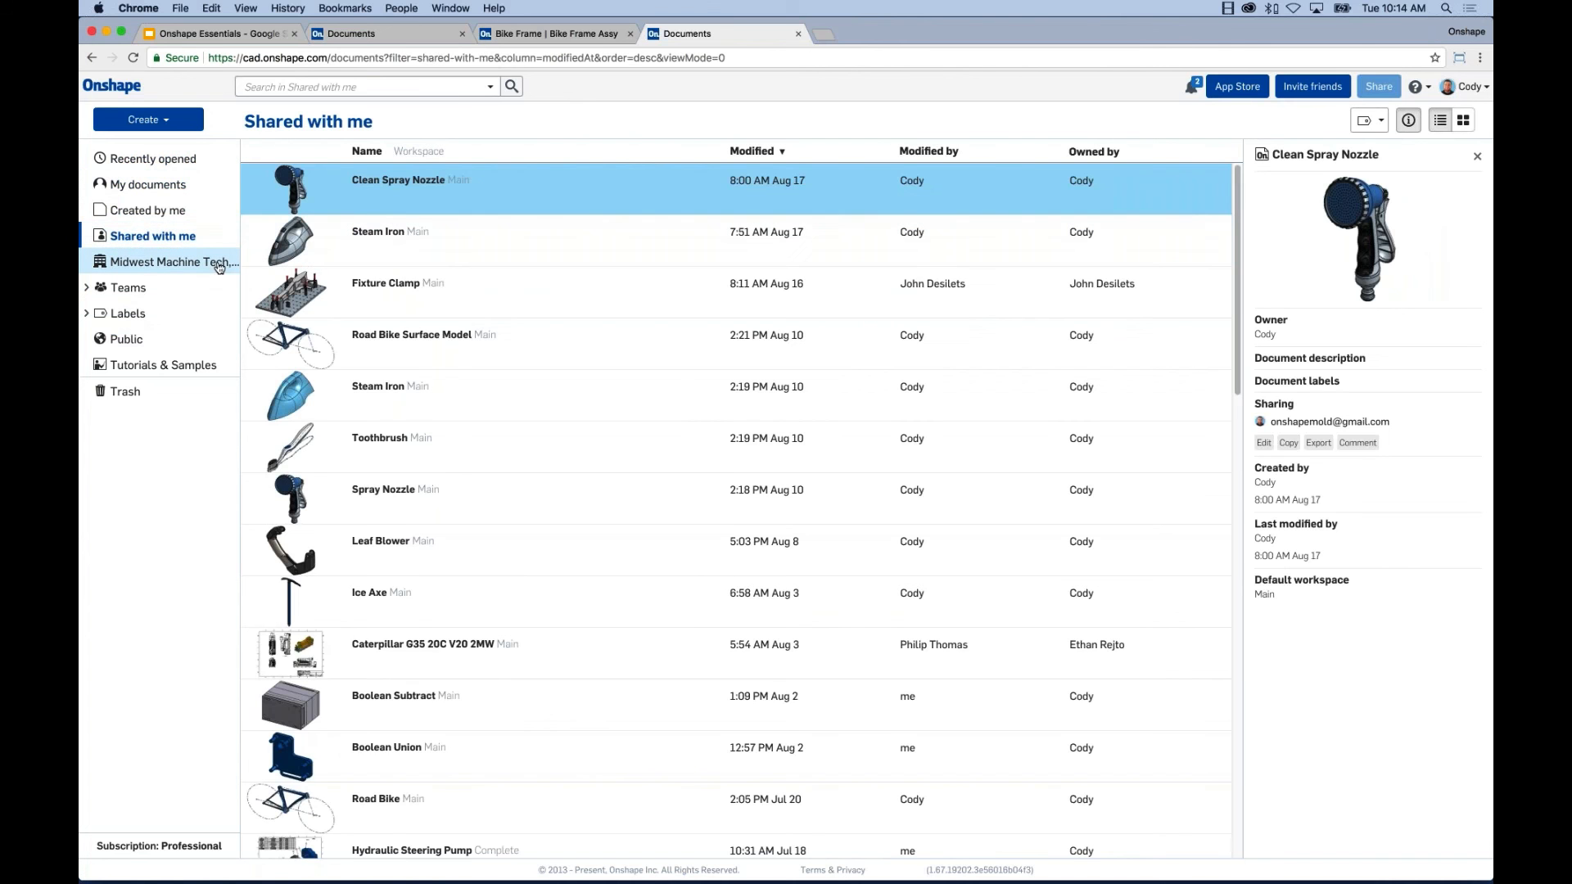
left_click(177, 262)
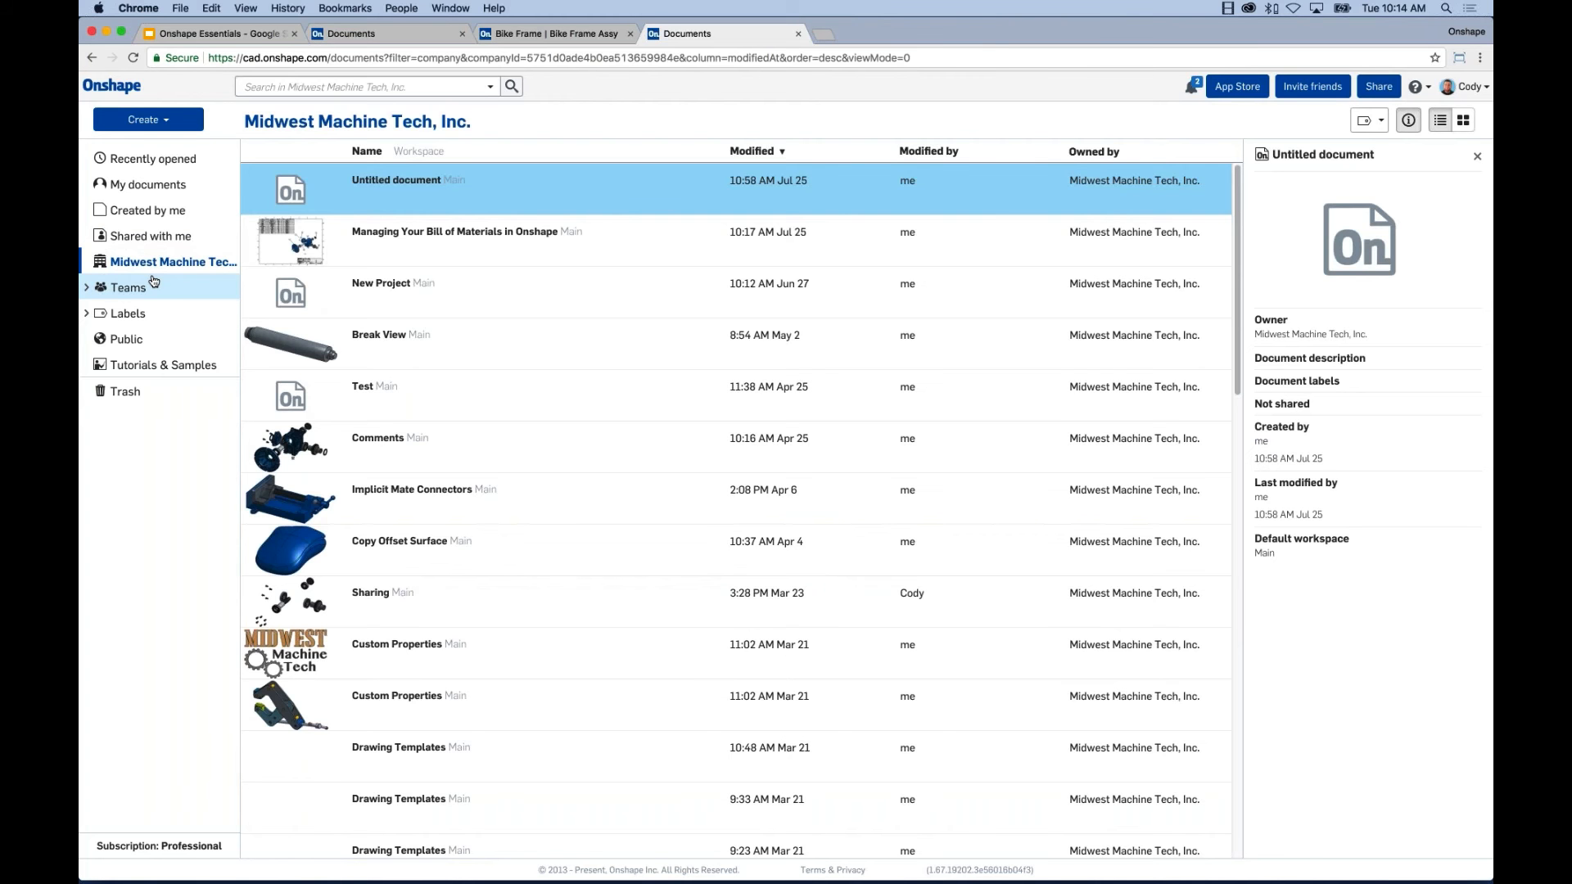
left_click(166, 346)
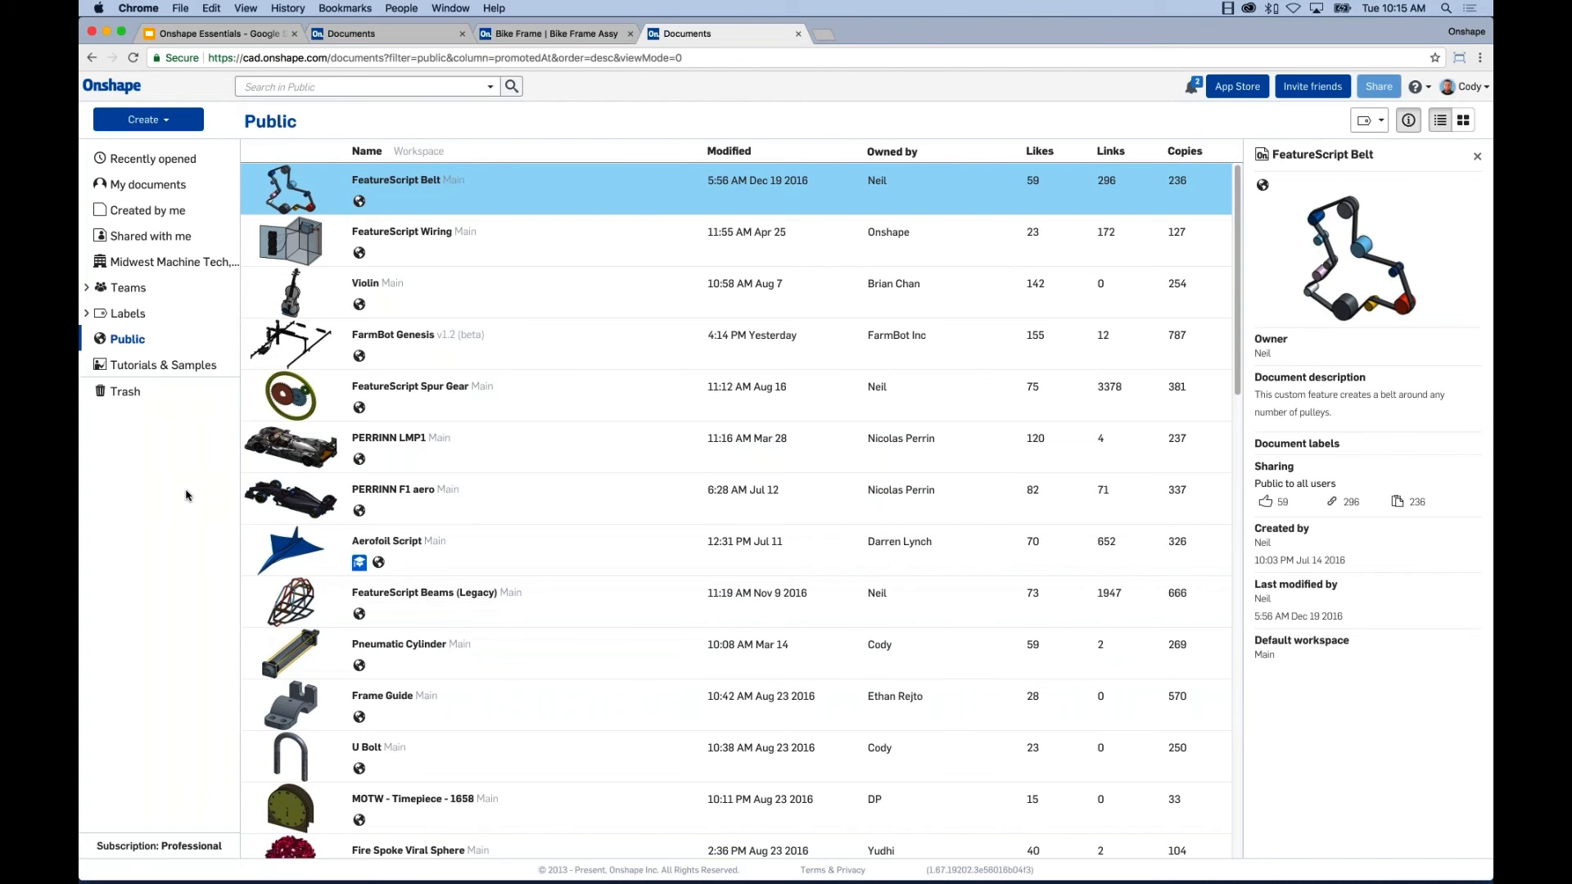
Switch the document list to the Tutorials & Samples filter.
left_click(159, 364)
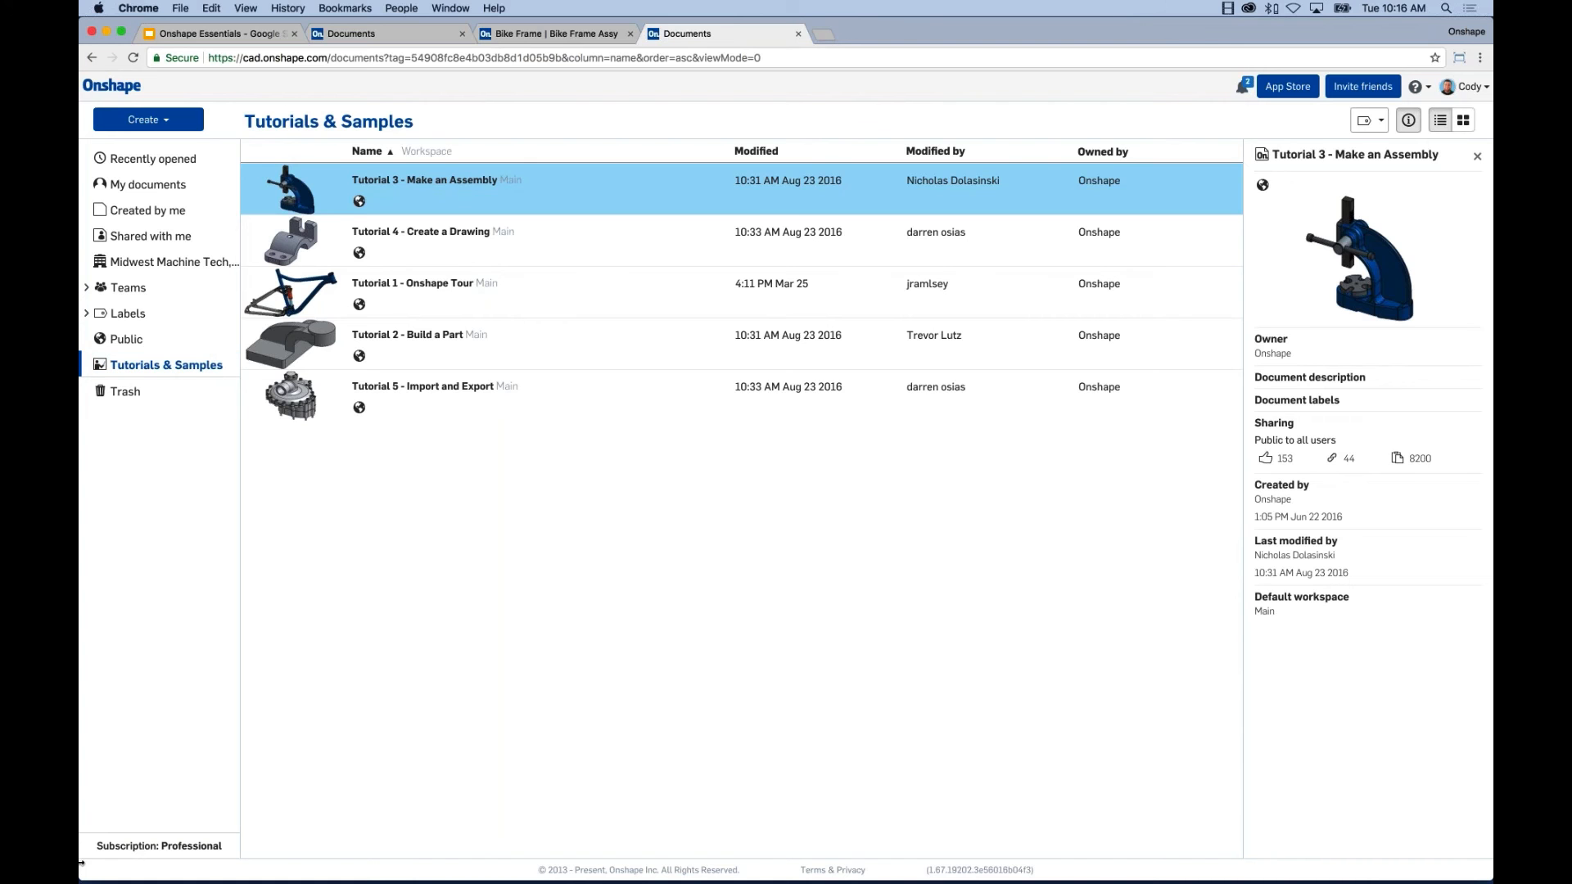
Clear the selection, filter to Created by me, and launch the App Store's featured apps.
left_click(516, 572)
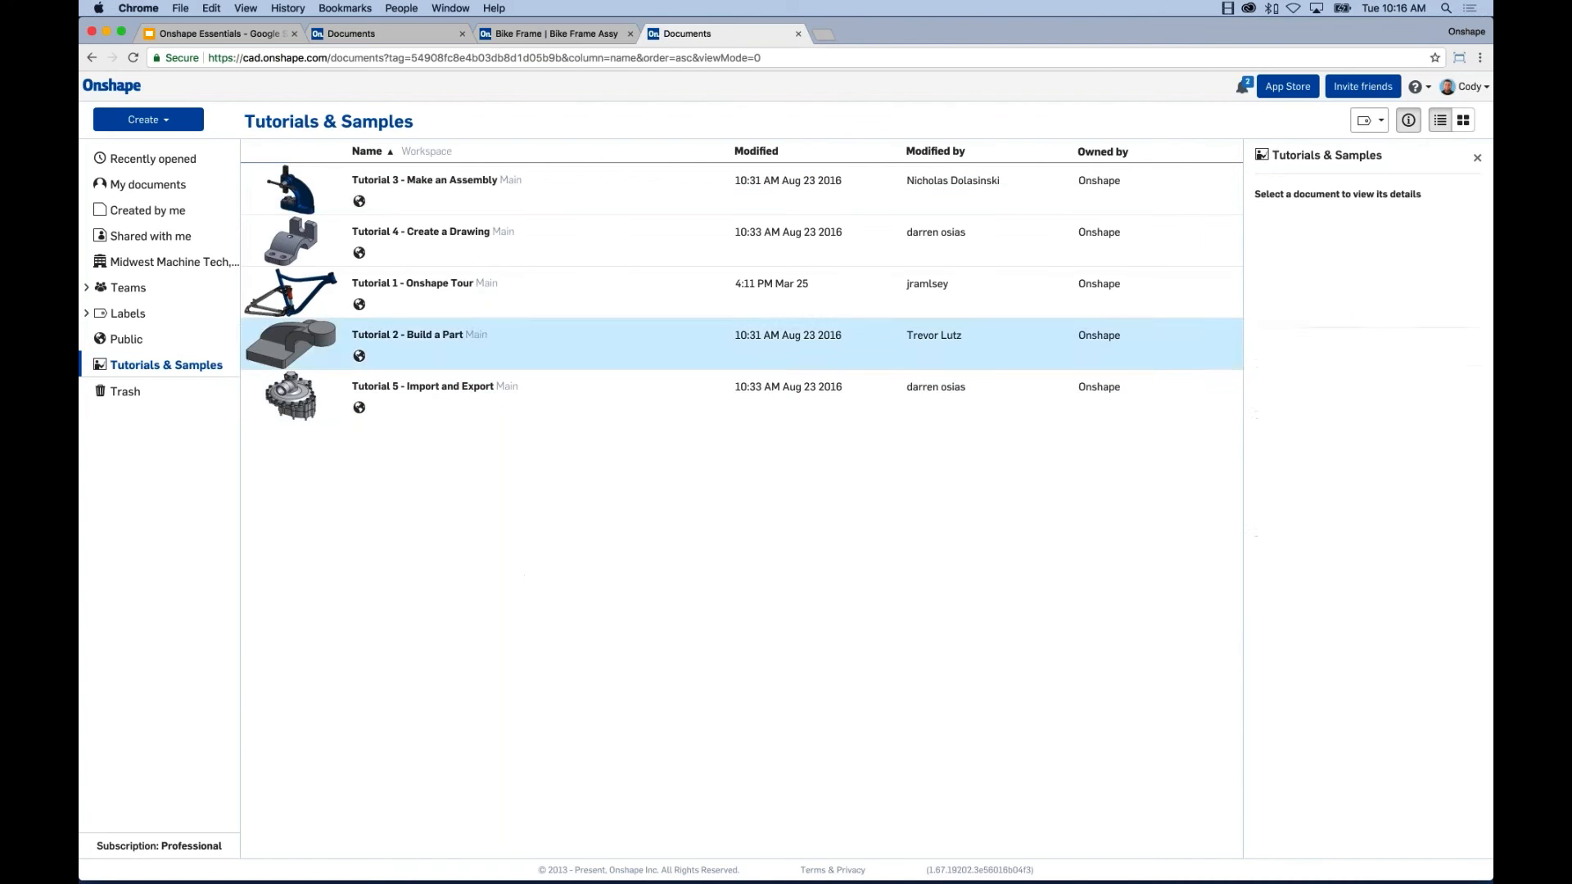
left_click(168, 211)
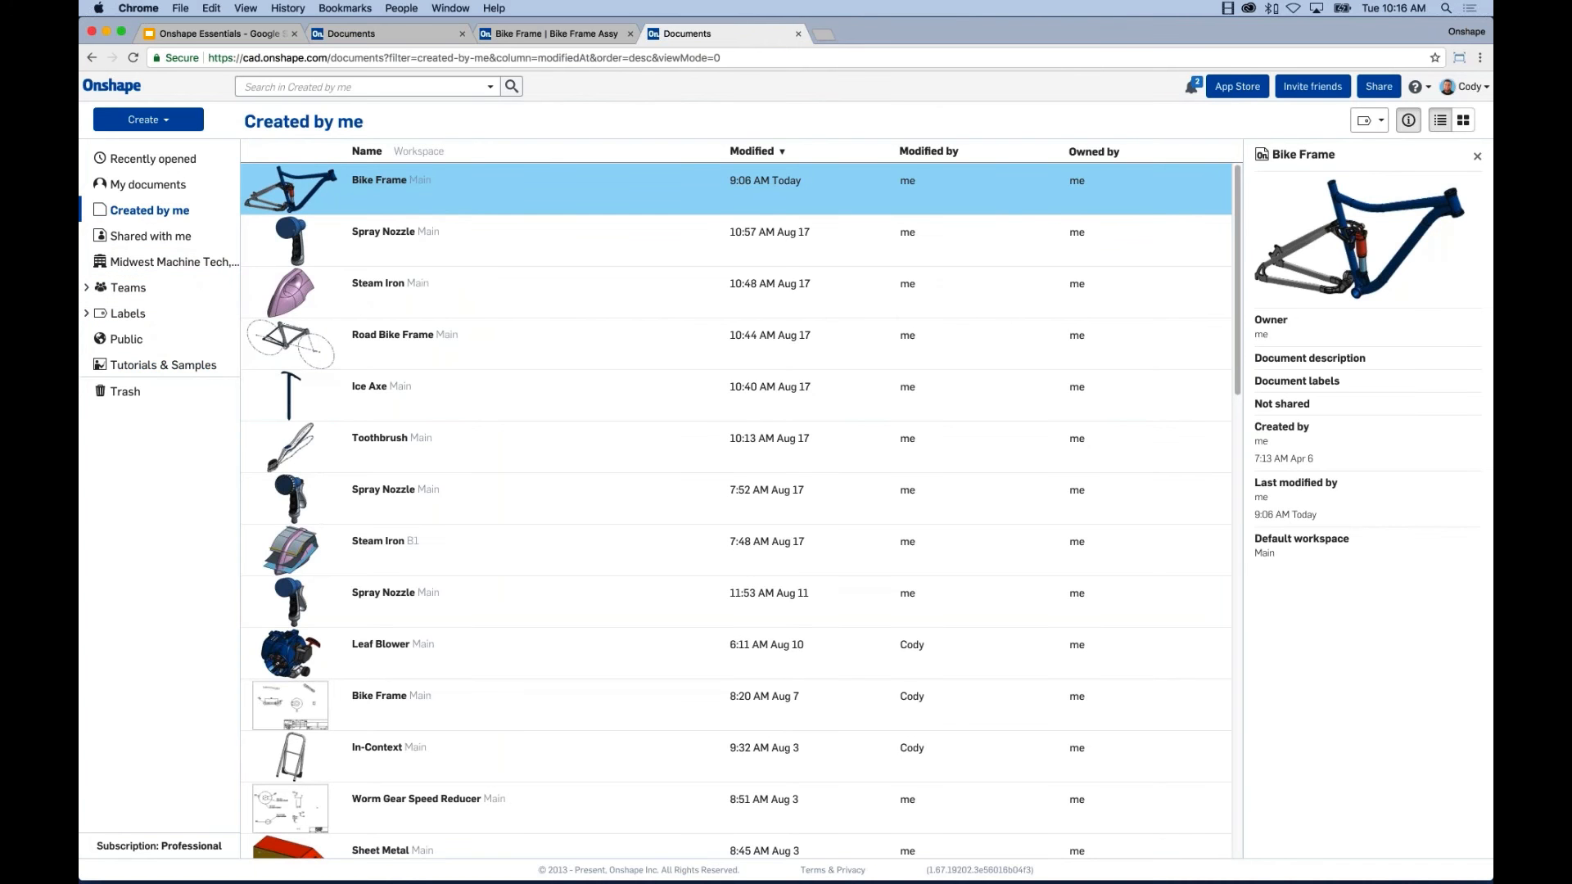
left_click(1237, 86)
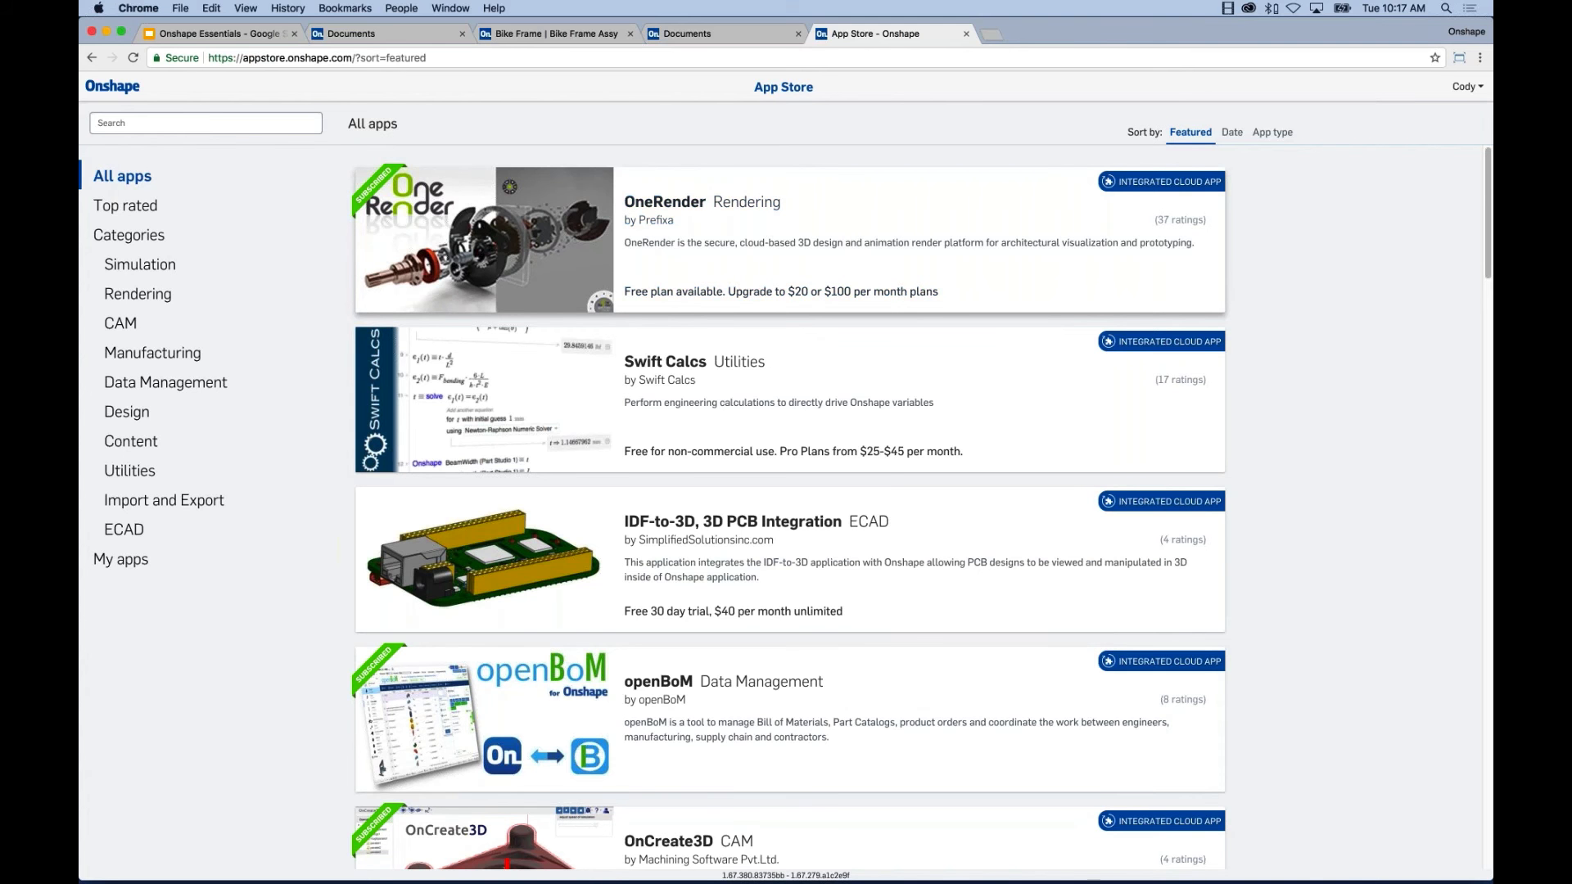
Go back to the Created by me documents tab and show the Help menu's resources.
left_click(720, 33)
left_click(1236, 87)
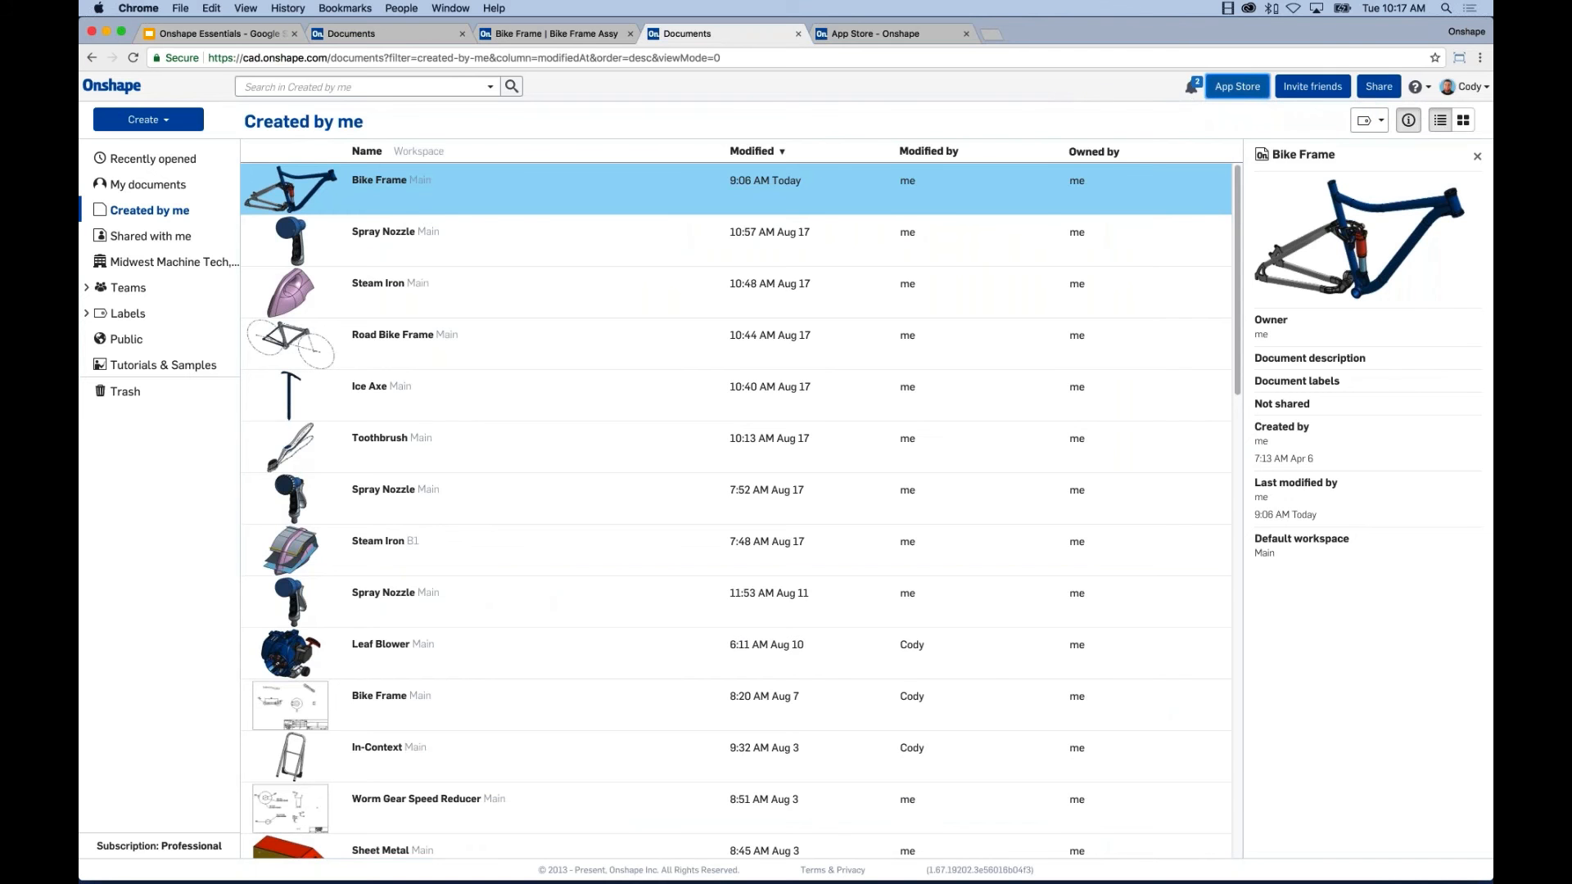
left_click(1425, 90)
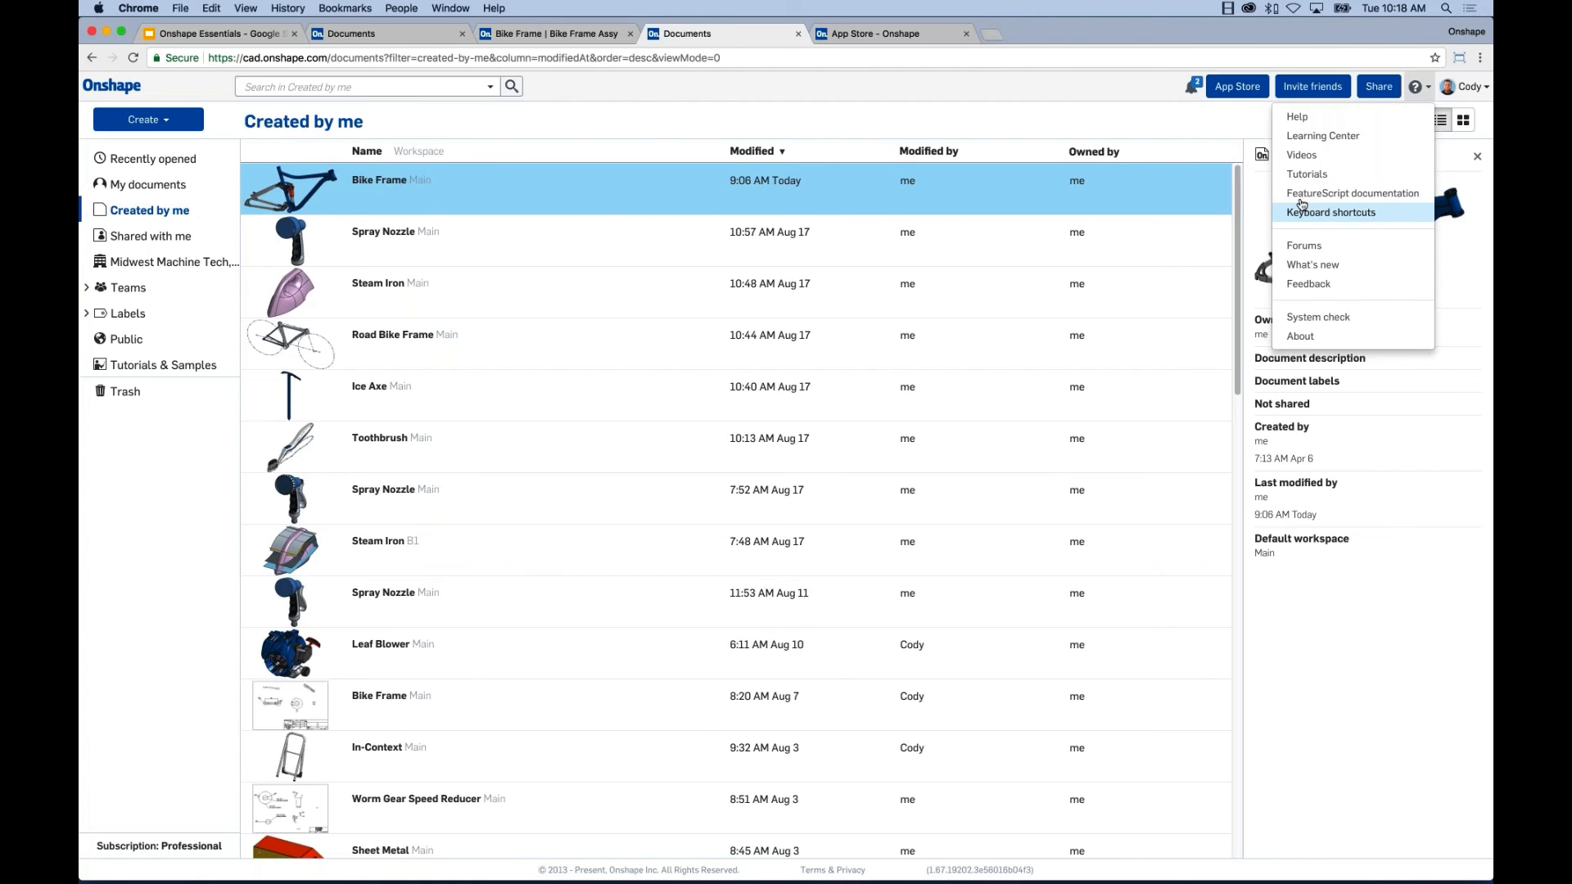
View the Keyboard shortcuts reference, close it, then reopen and dismiss the Help menu.
left_click(1355, 214)
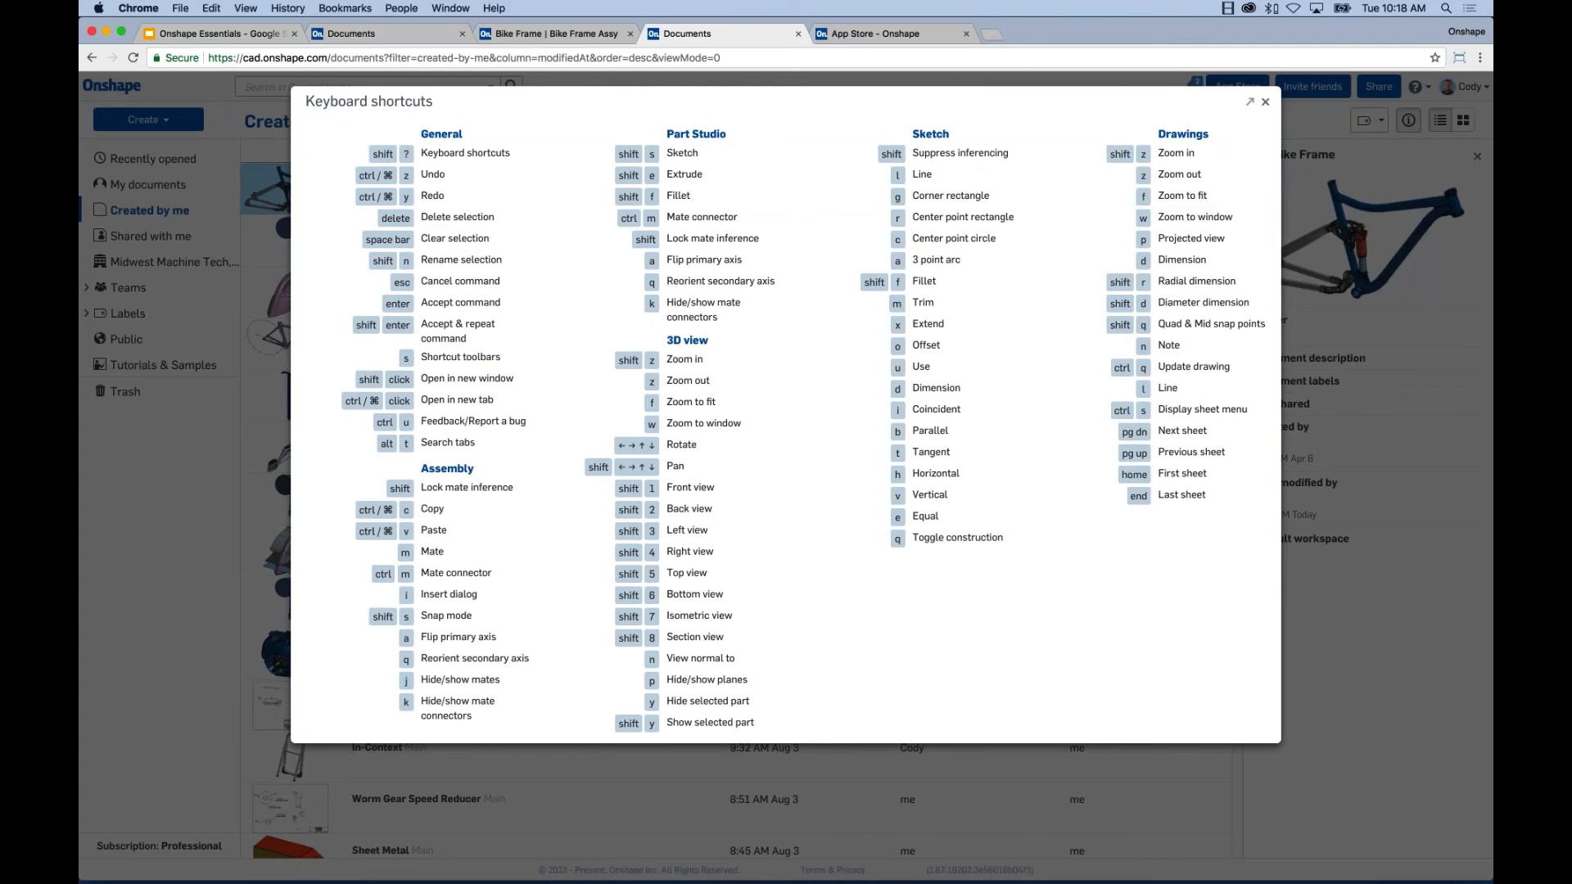
left_click(1265, 101)
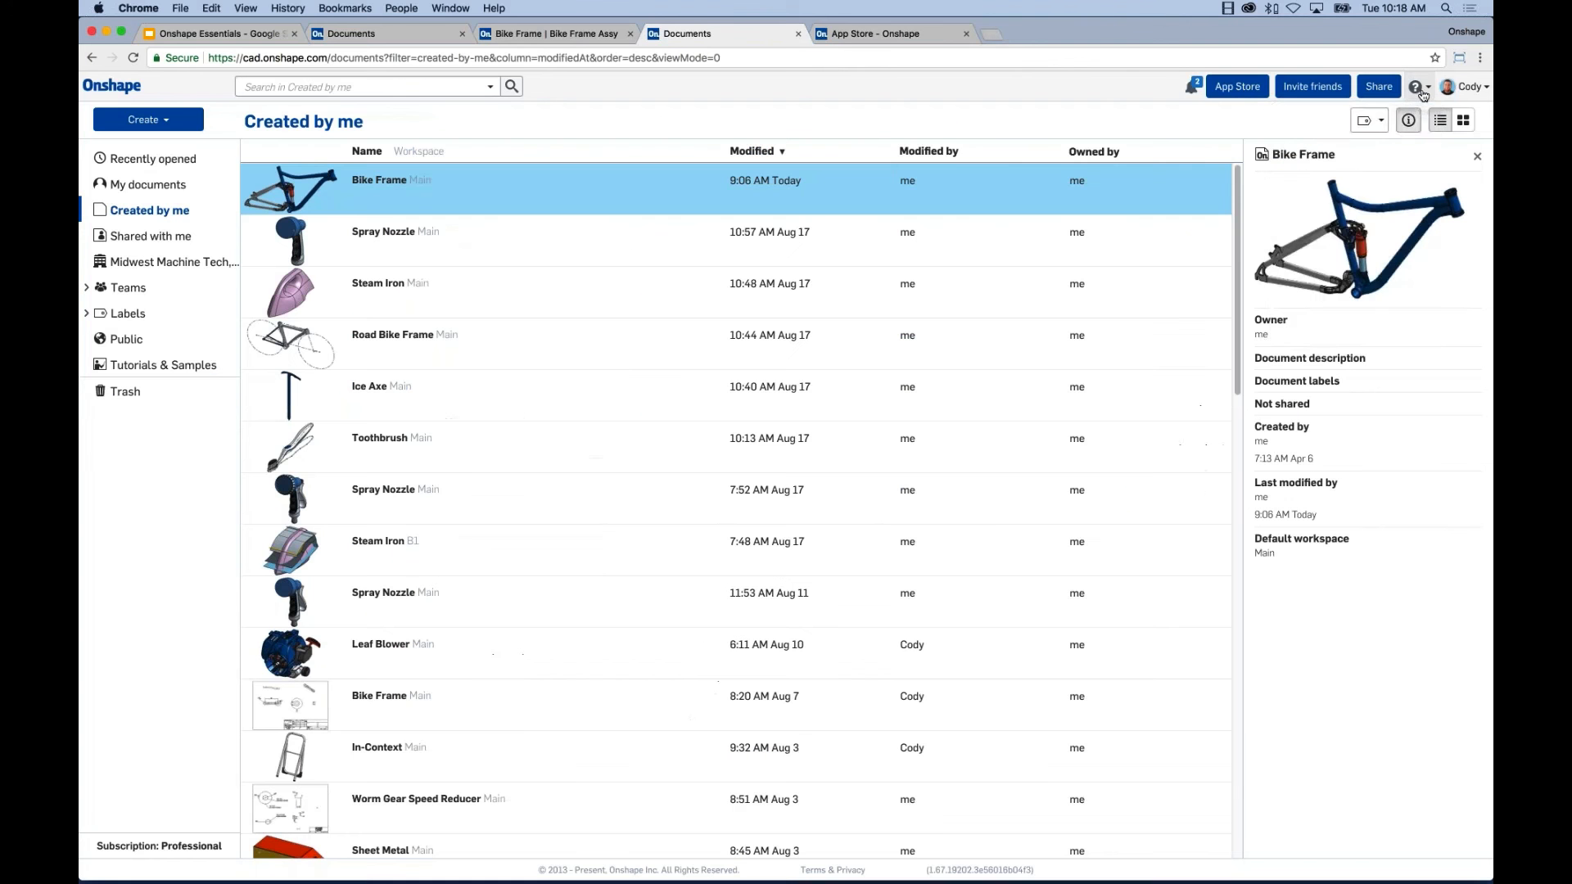
left_click(1415, 86)
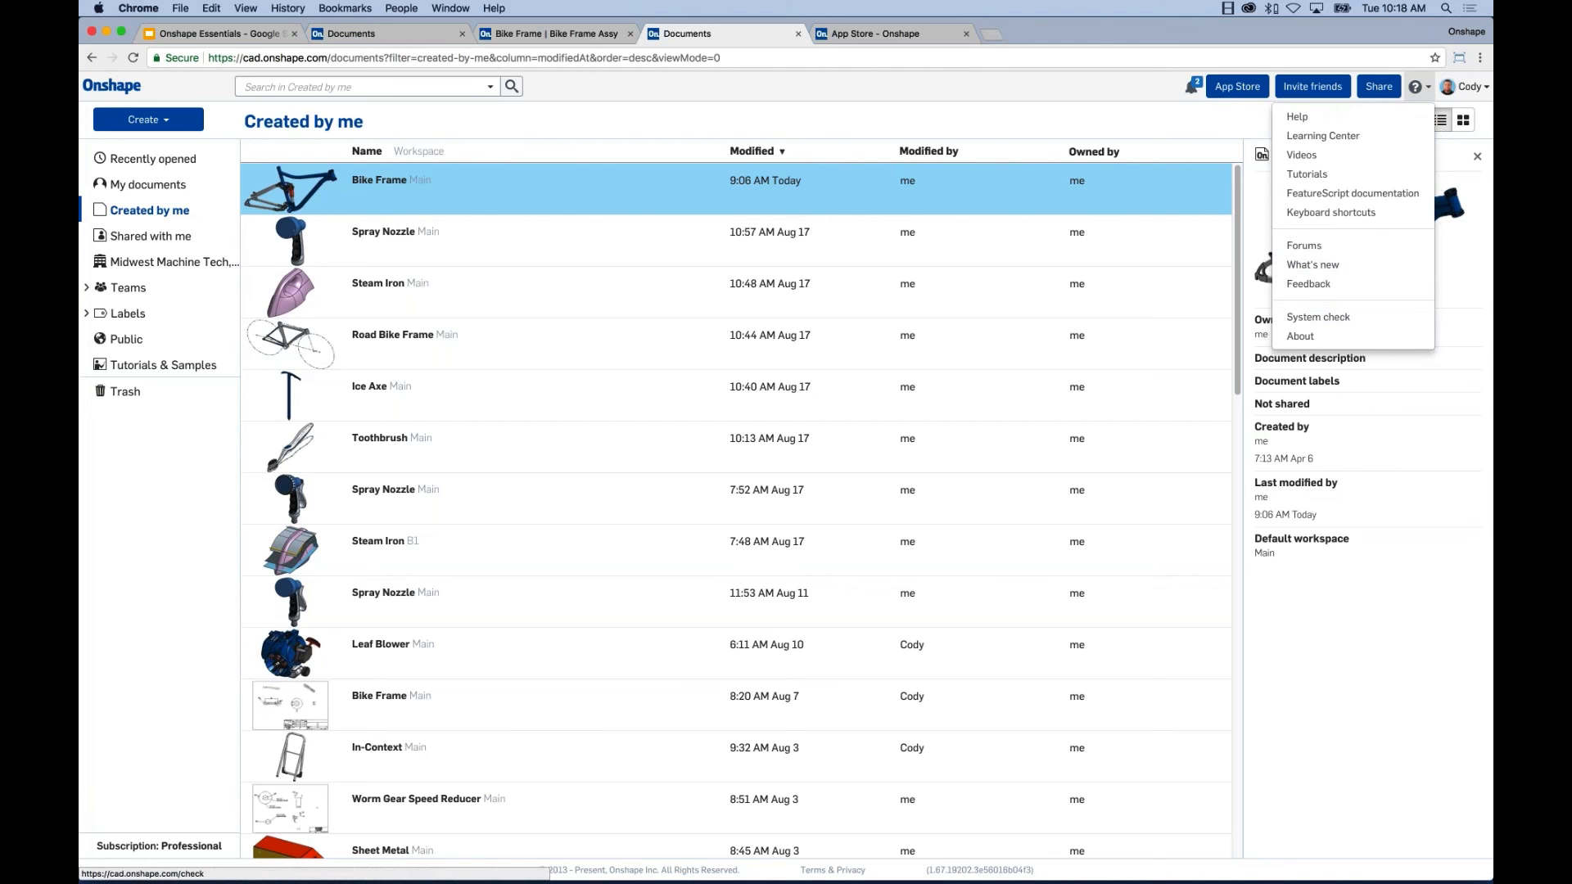
left_click(1096, 121)
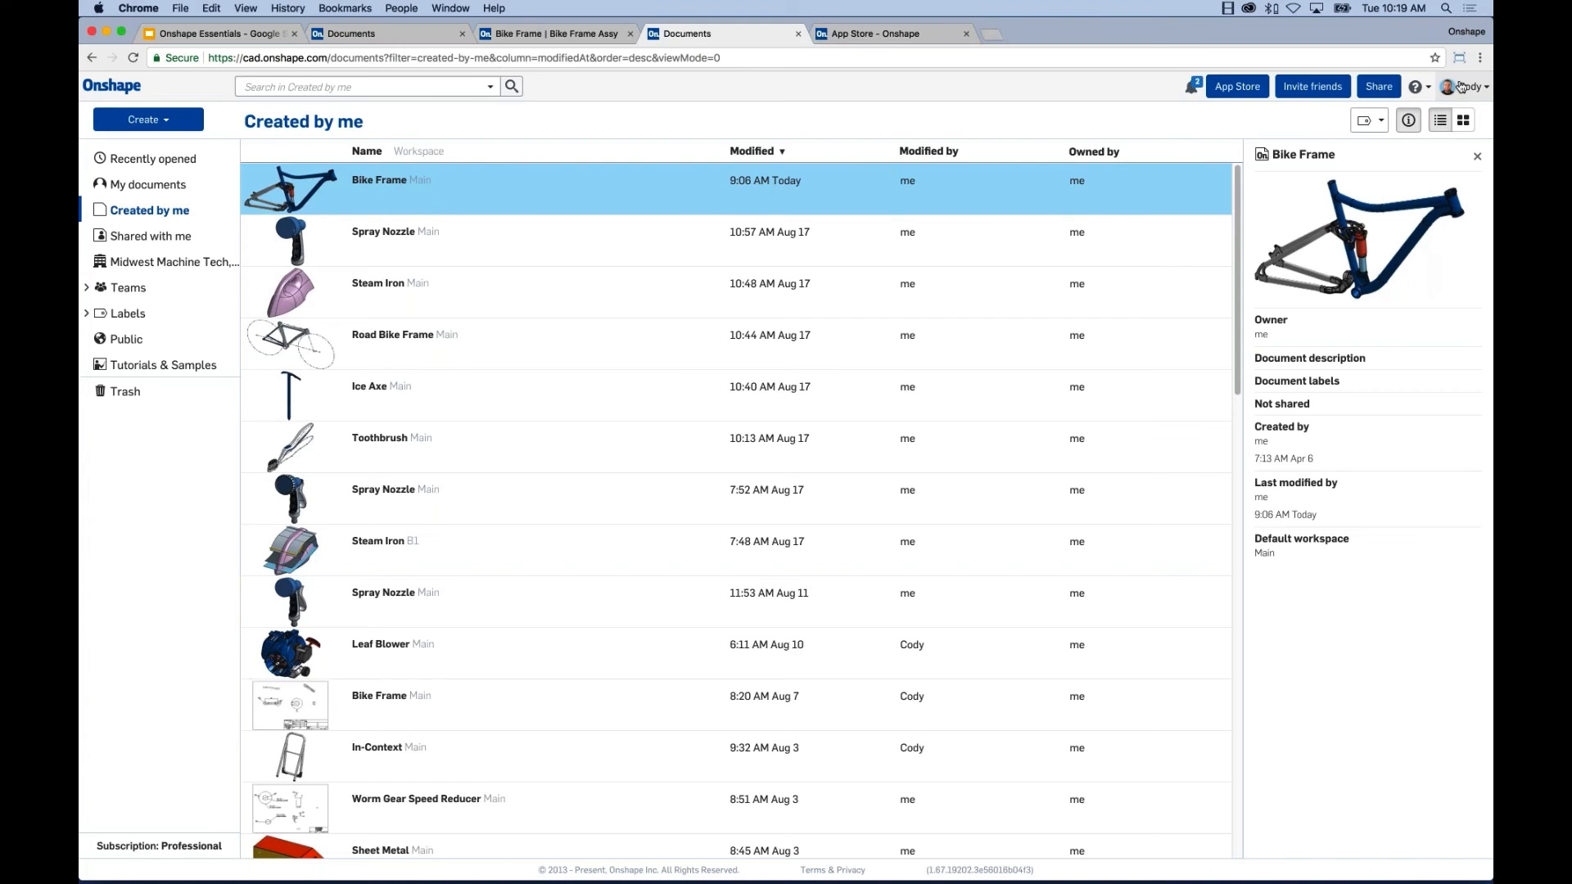
left_click(1461, 87)
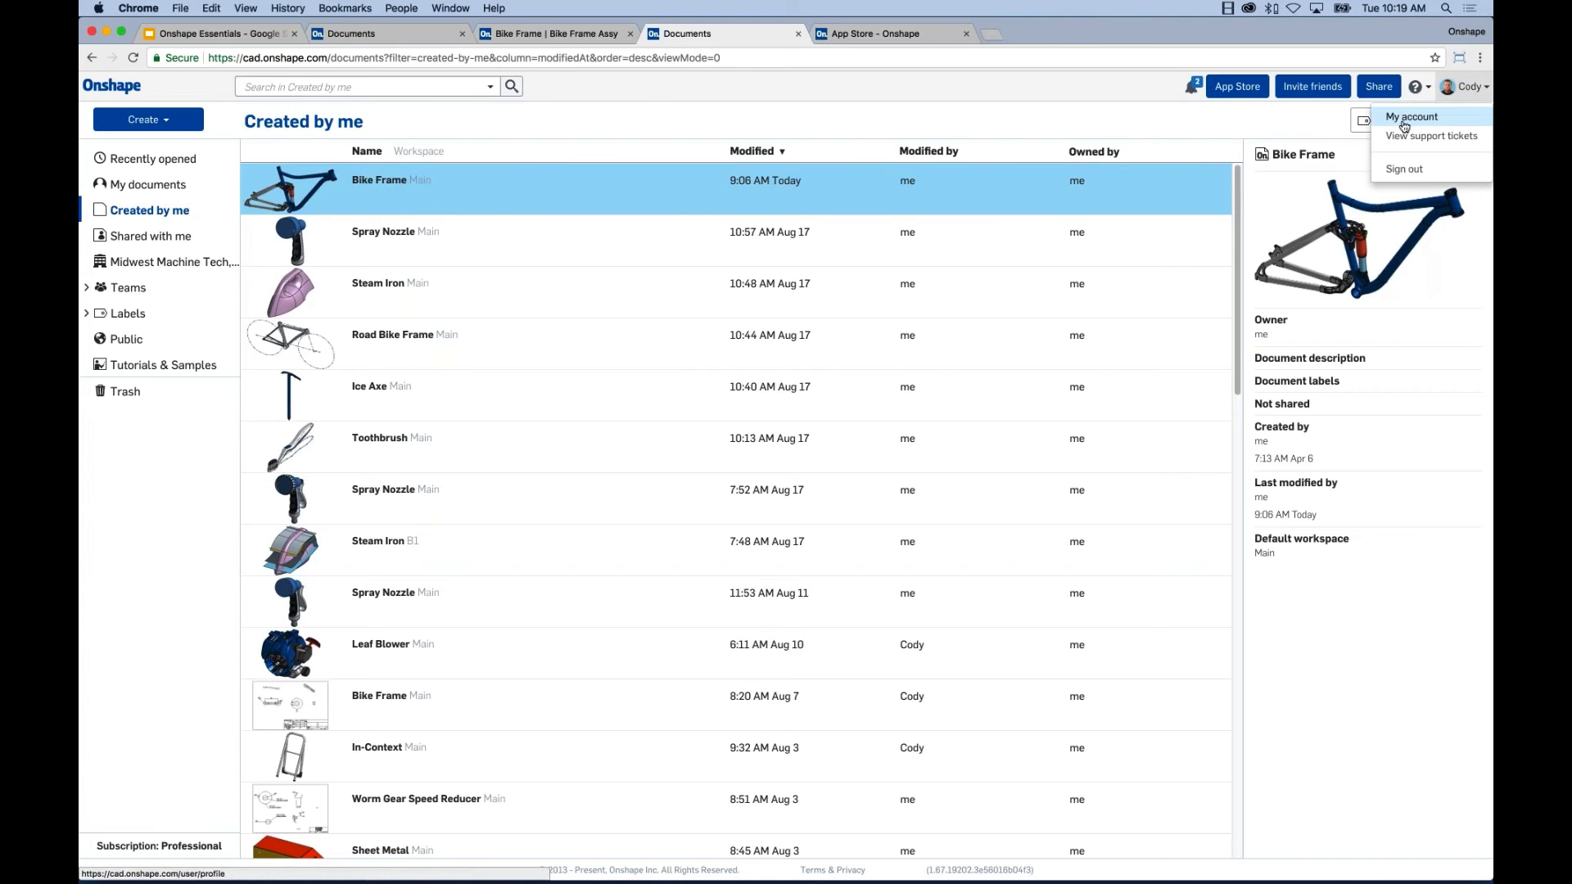
left_click(1405, 123)
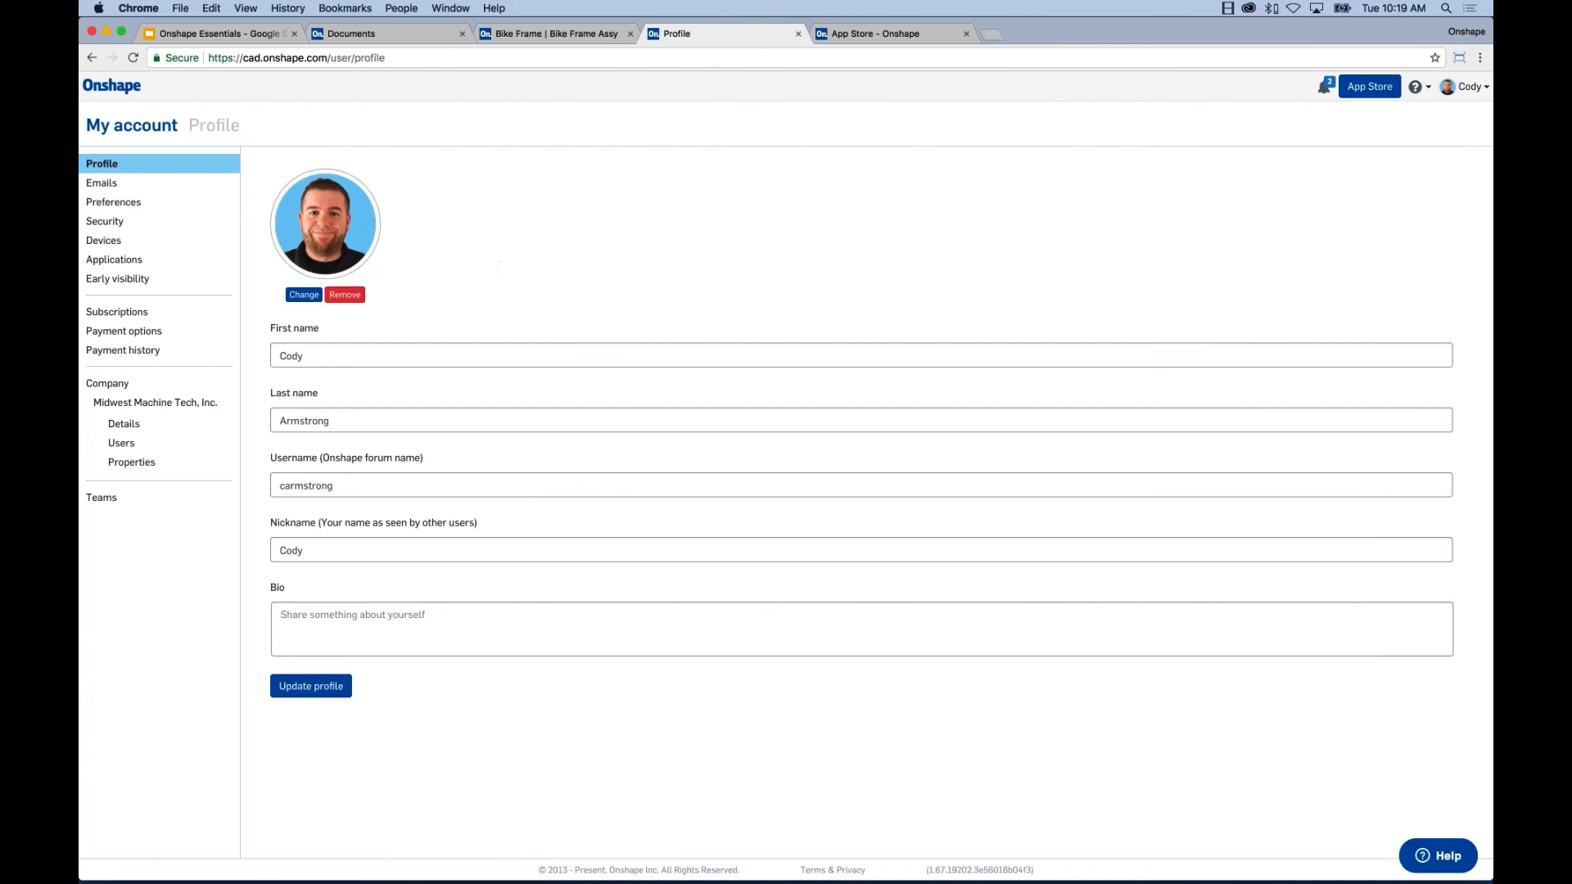
left_click(136, 206)
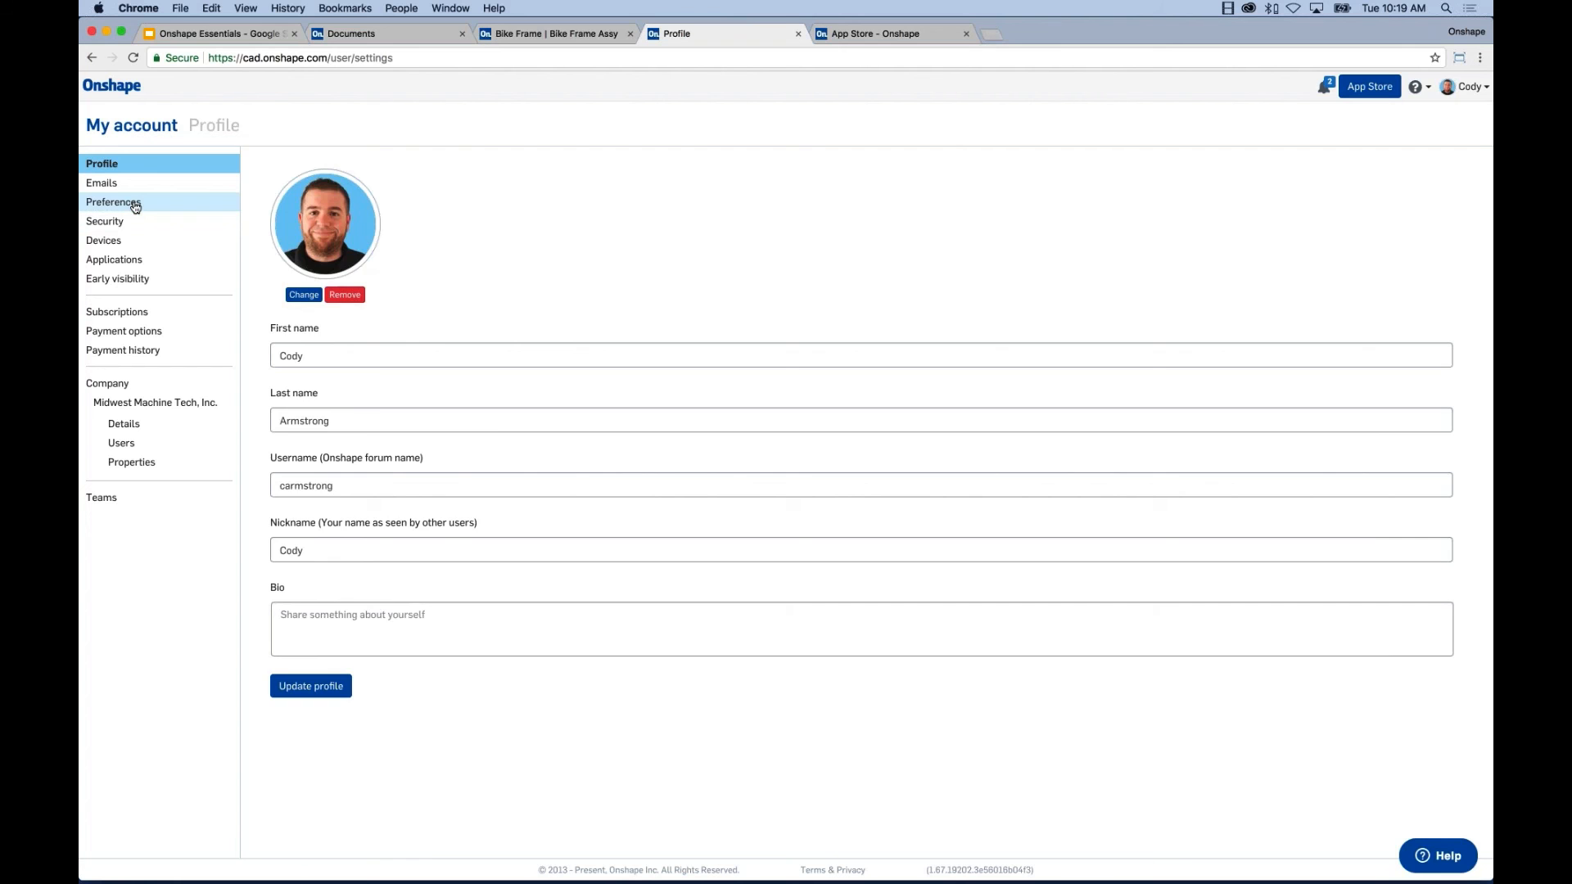
scroll(671, 342, "down", 3)
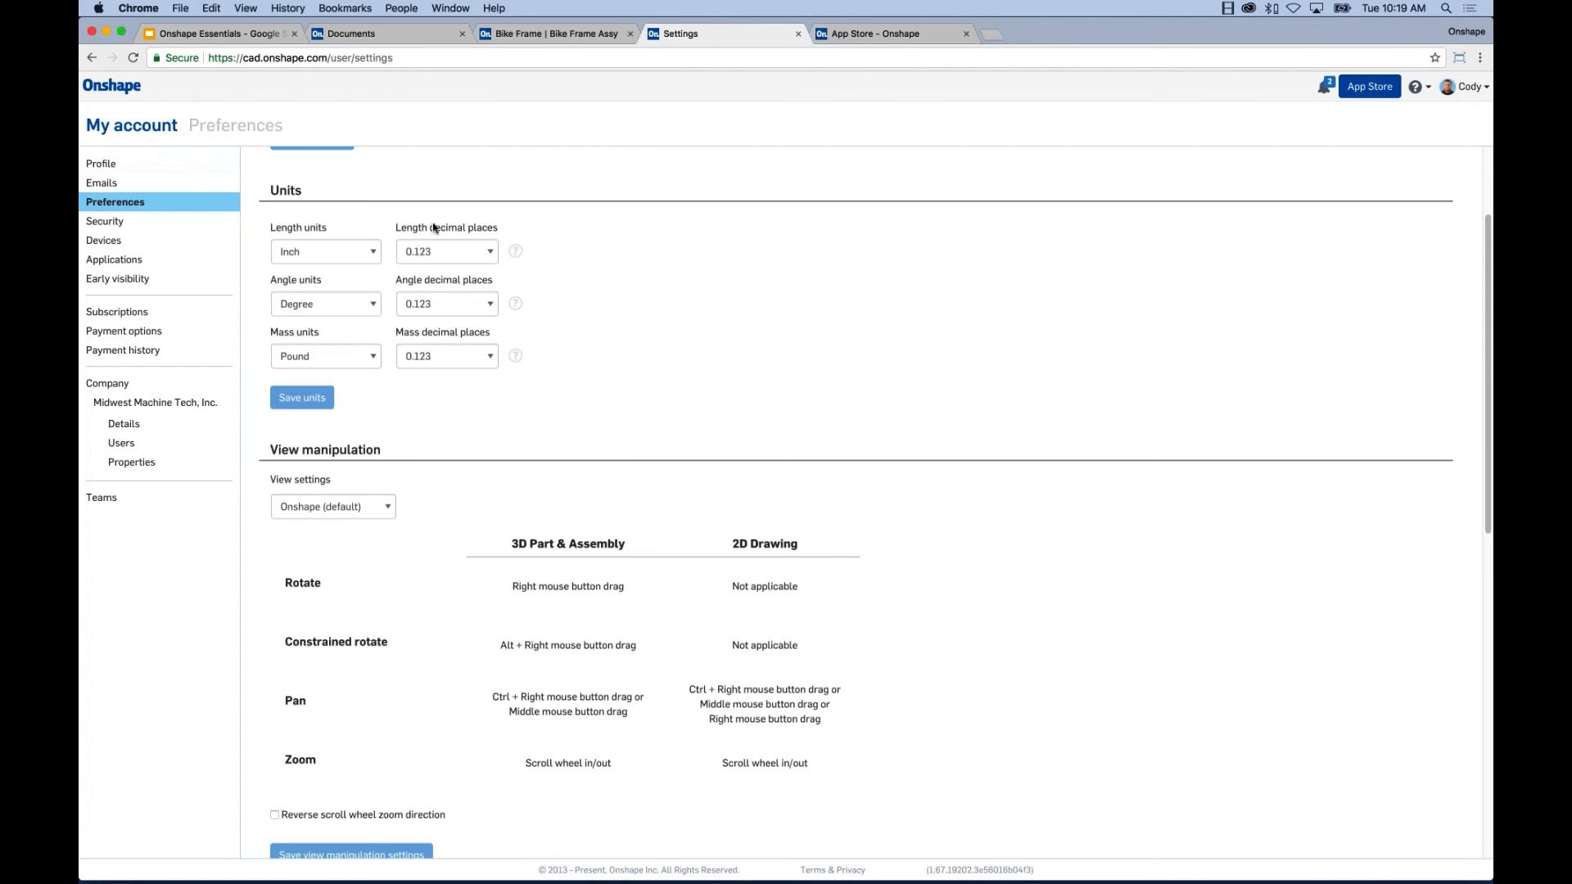
left_click(365, 252)
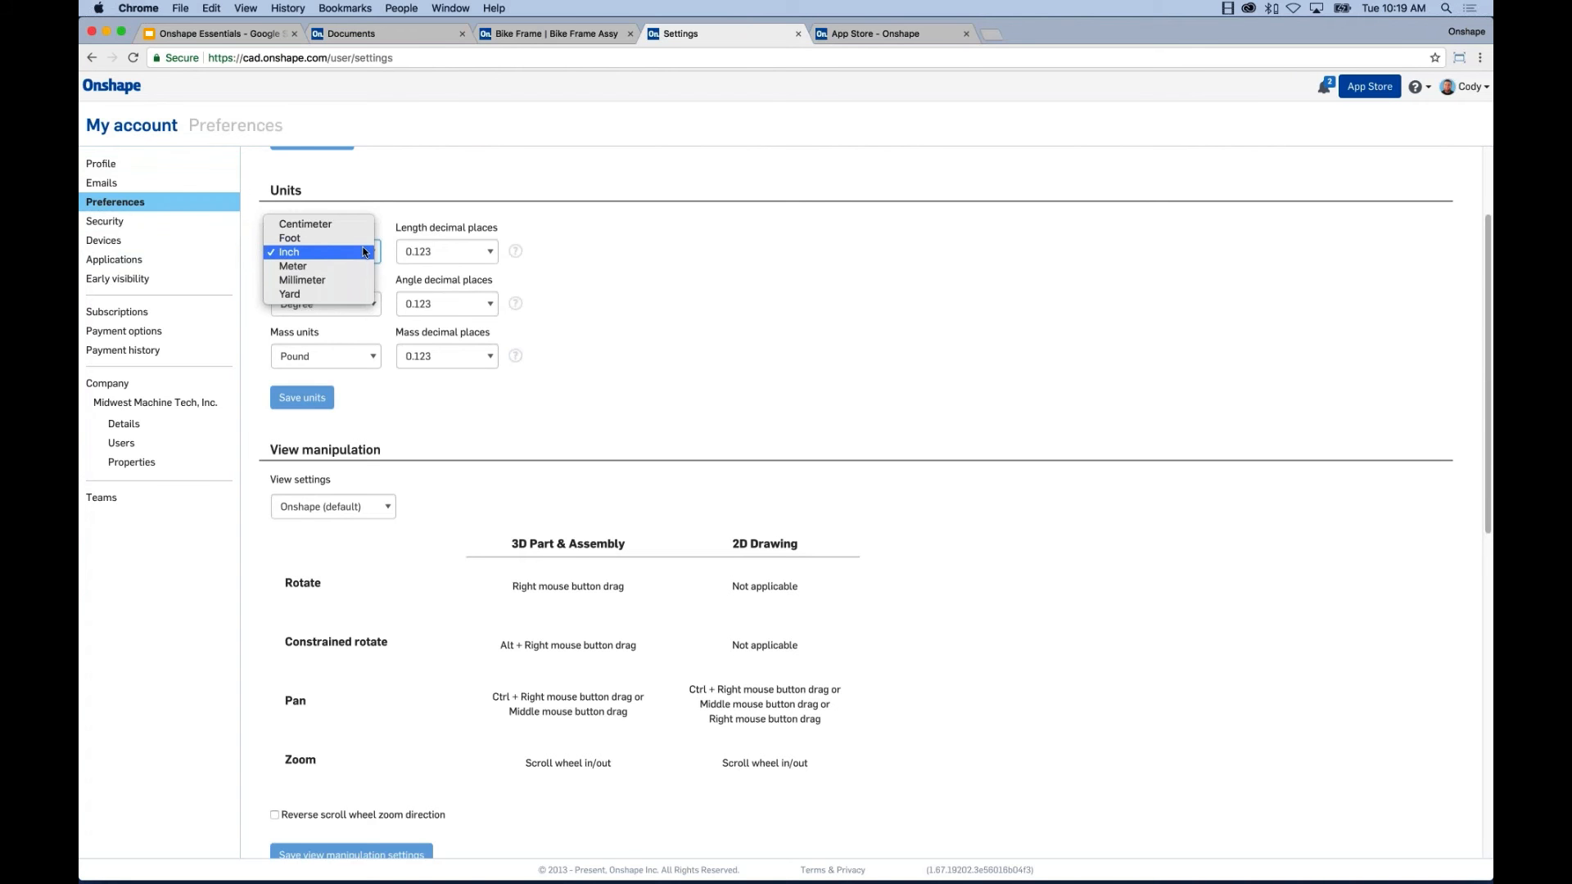
left_click(779, 263)
scroll(790, 303, "down", 5)
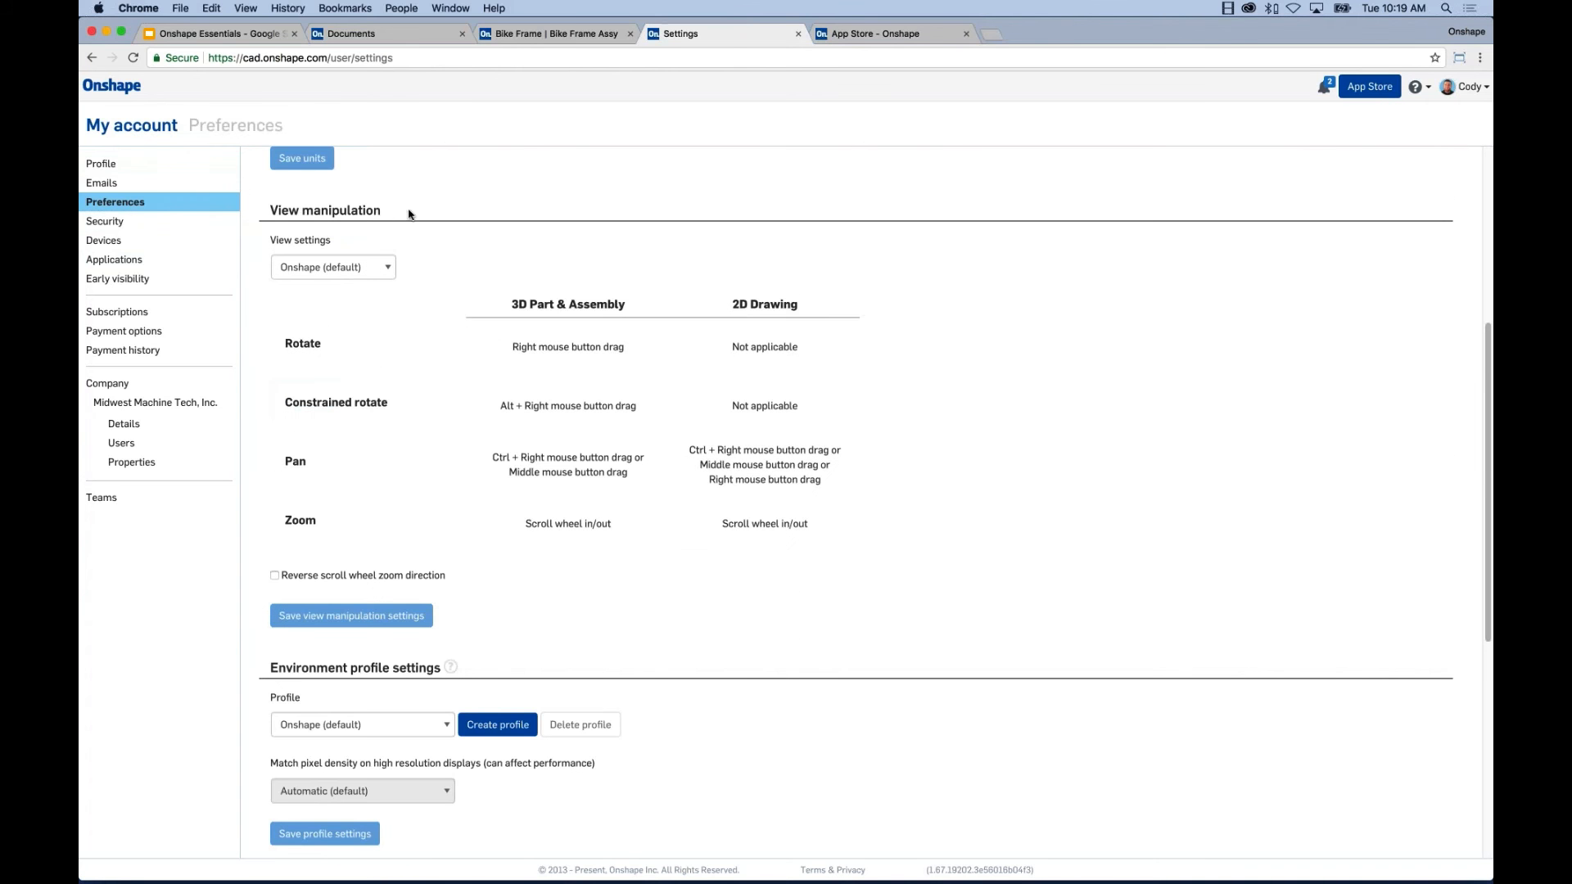
left_click(381, 266)
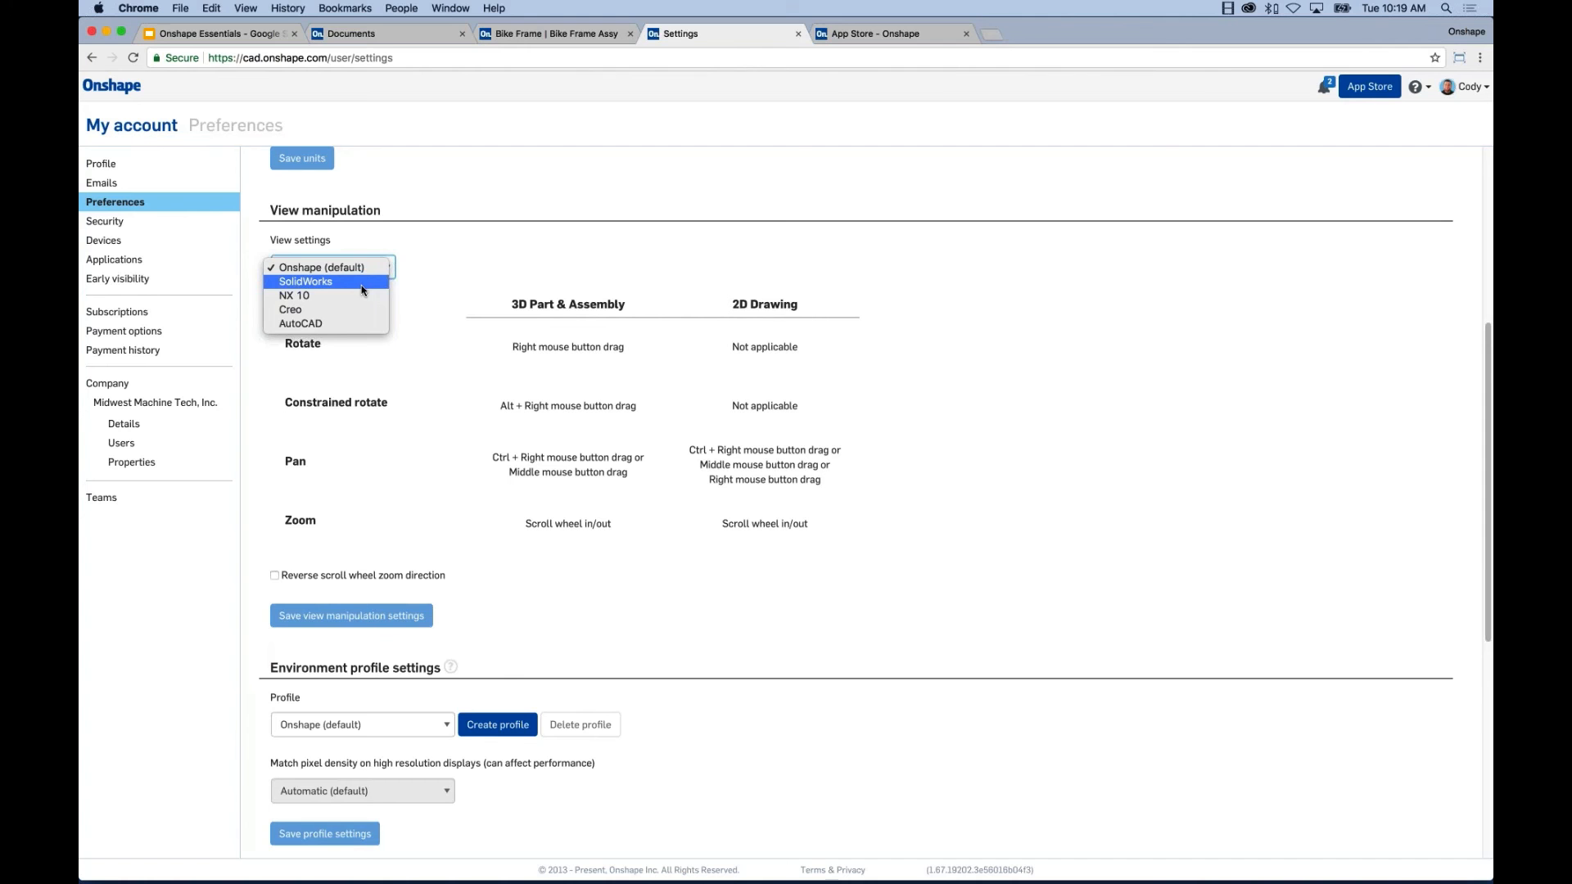
left_click(548, 270)
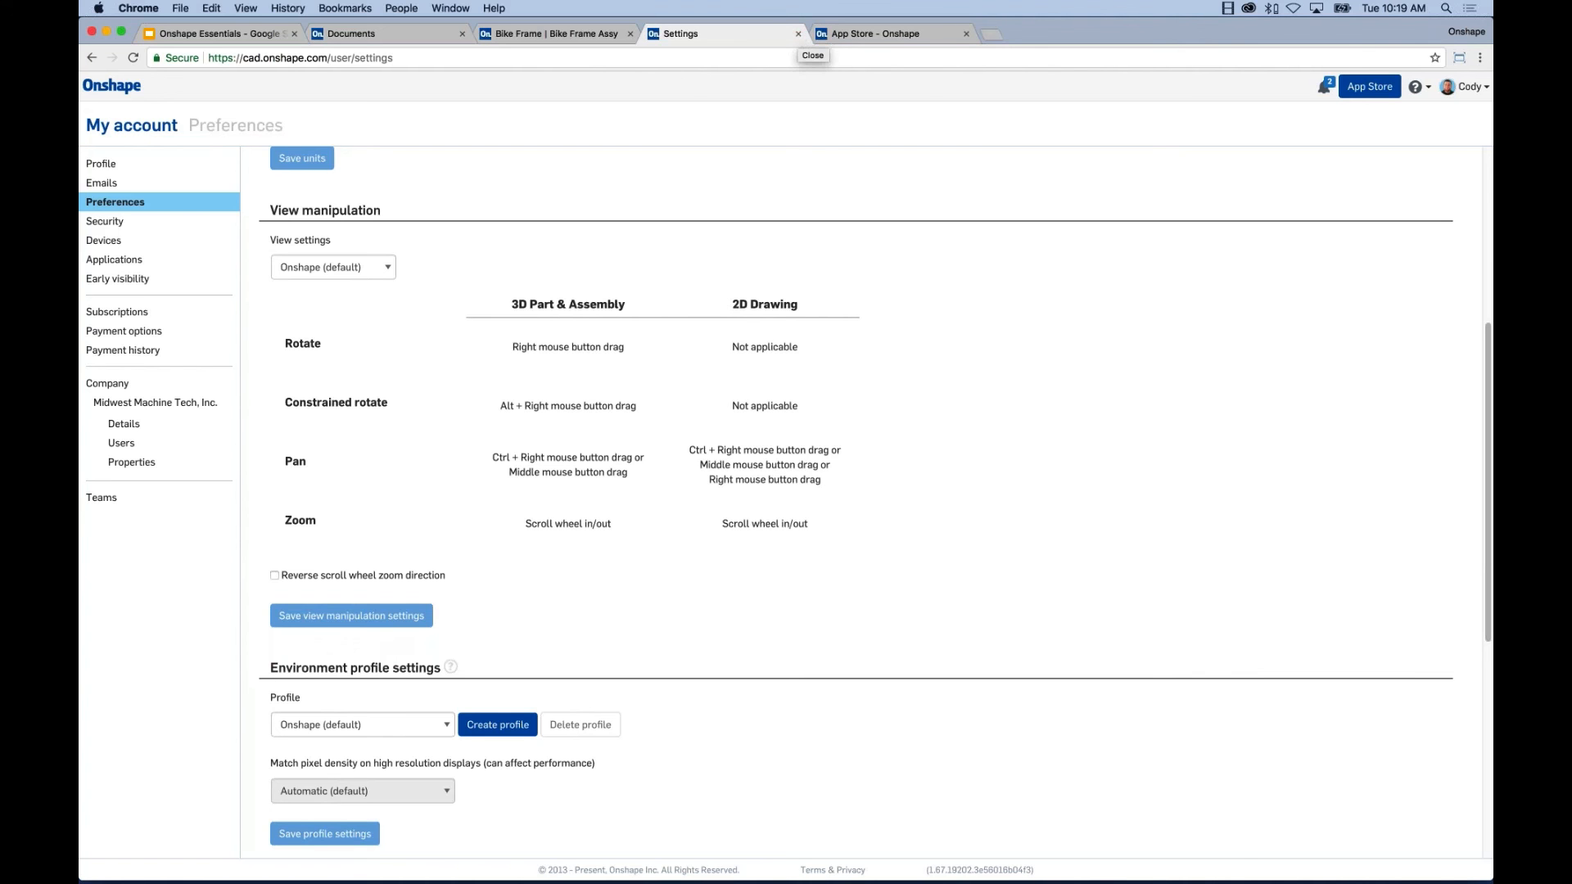
left_click(112, 85)
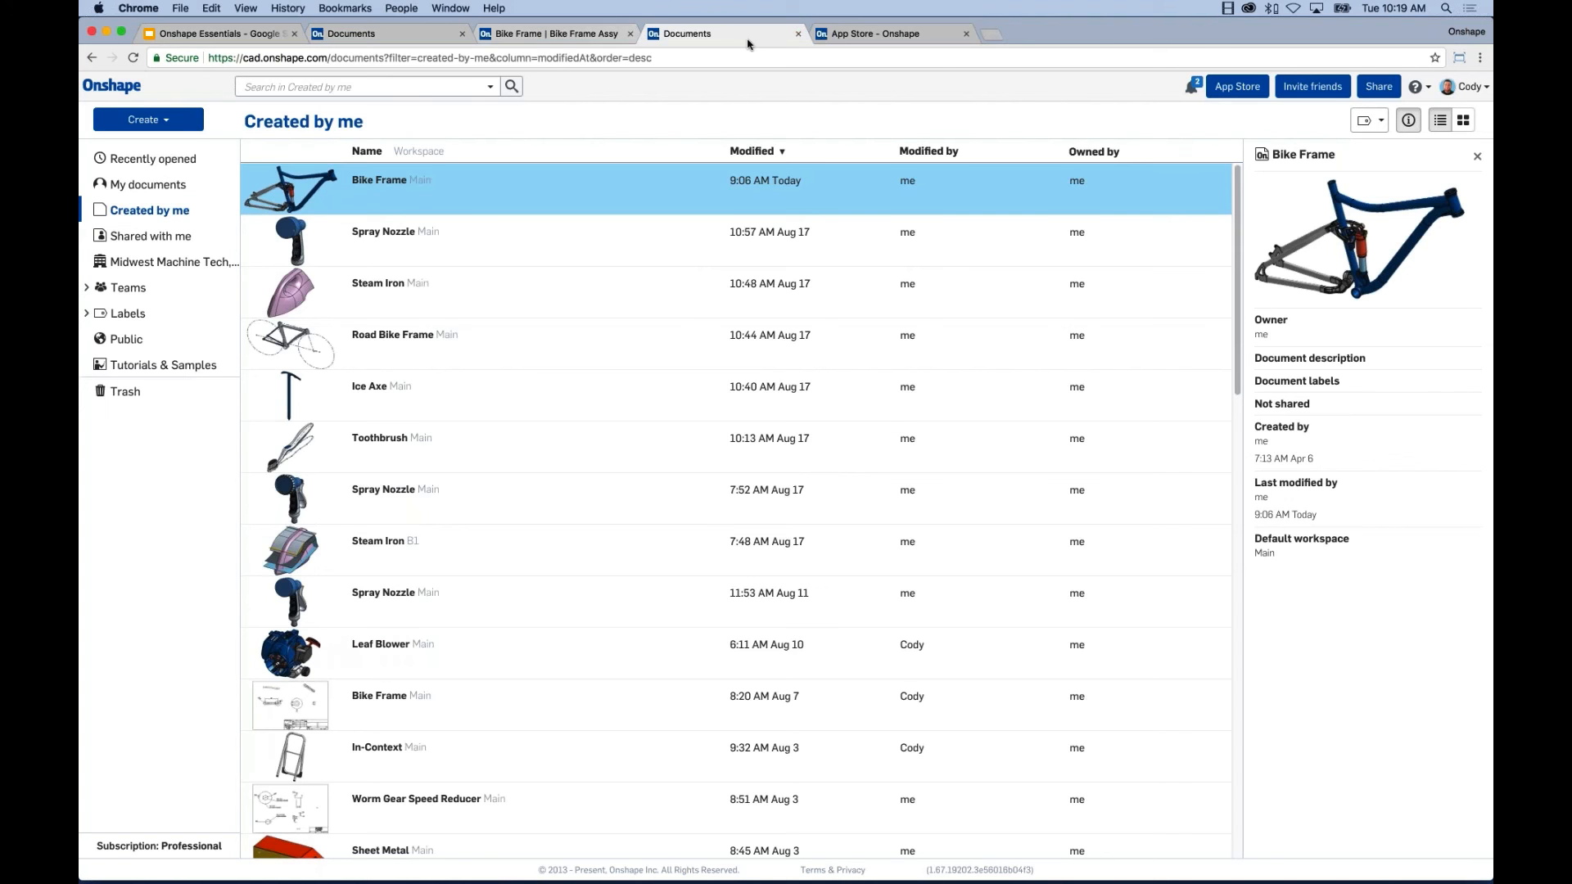
Reload the Bike Frame Assy tab to restore the session, then zoom and recentre the frame.
left_click(565, 36)
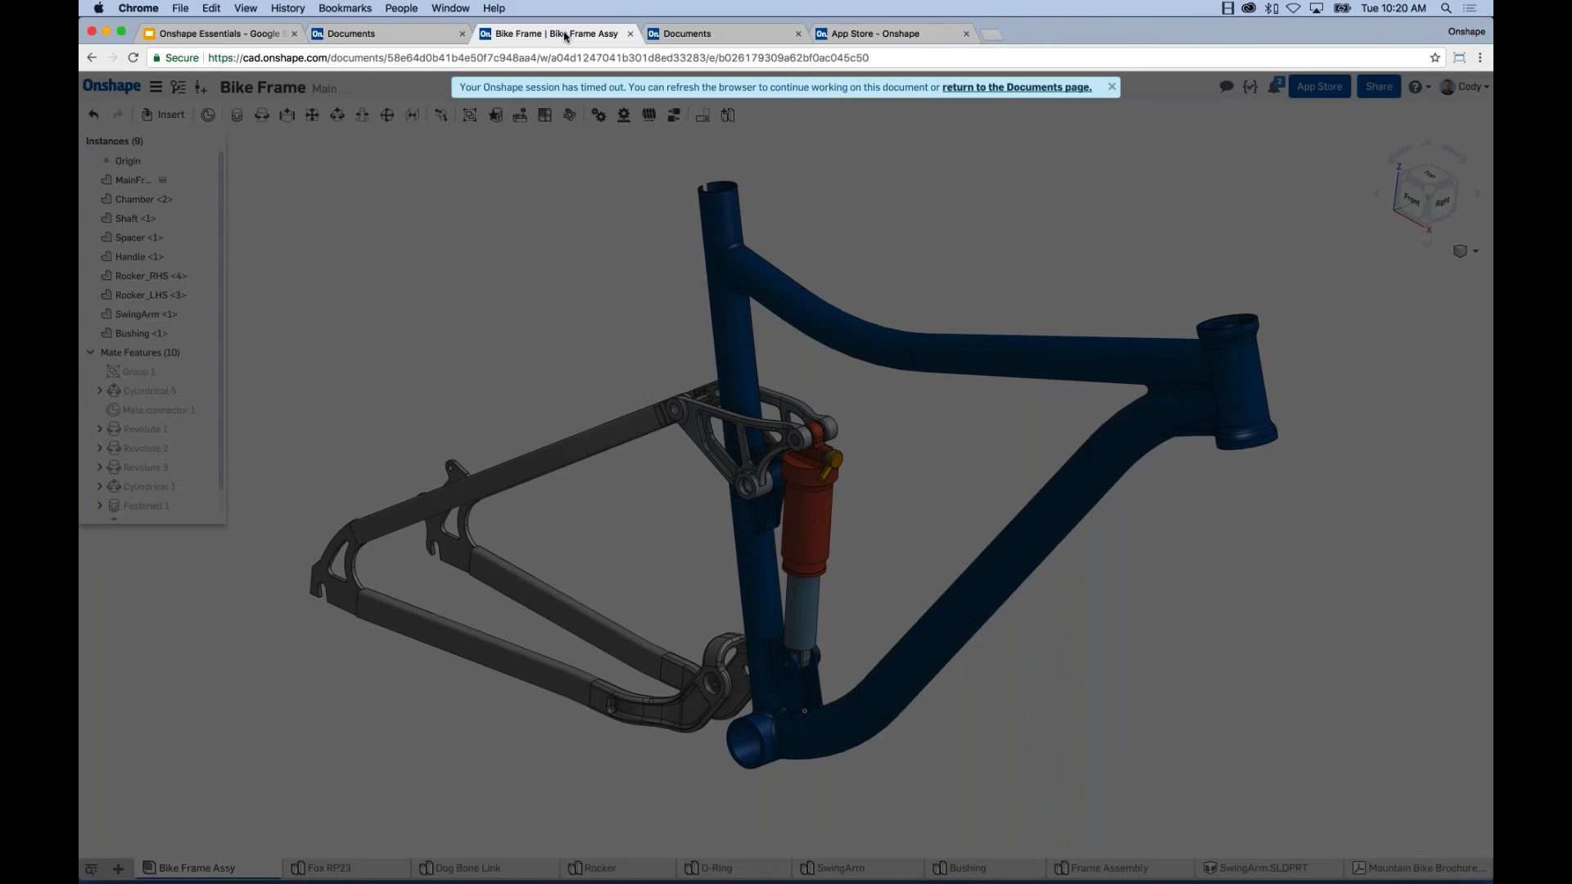
key("super+r")
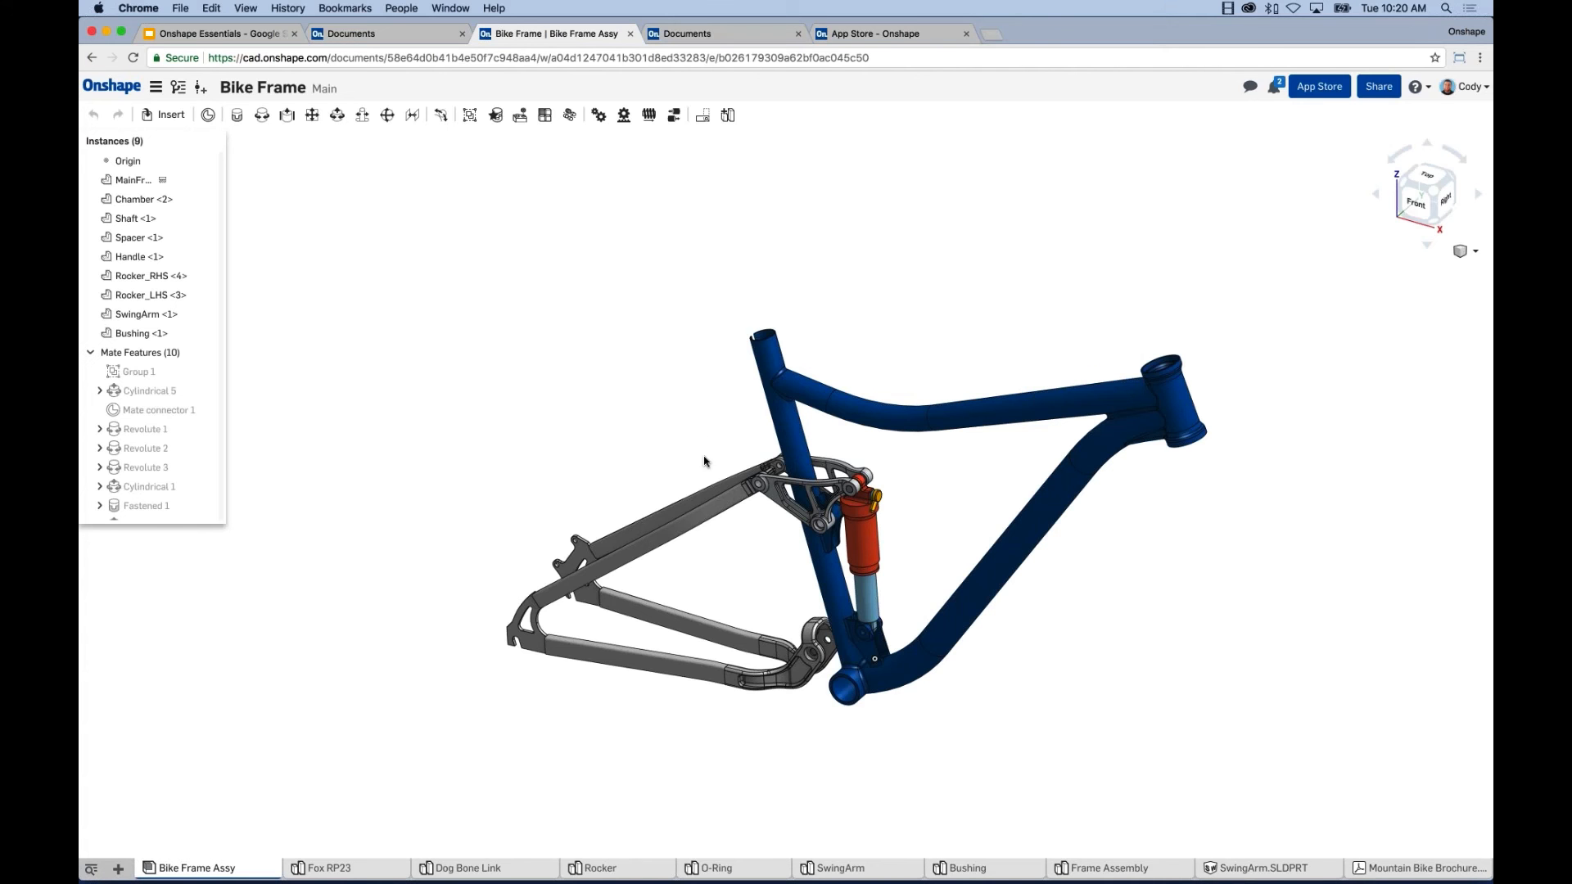
scroll(756, 501, "up", 5)
scroll(756, 501, "up", 3)
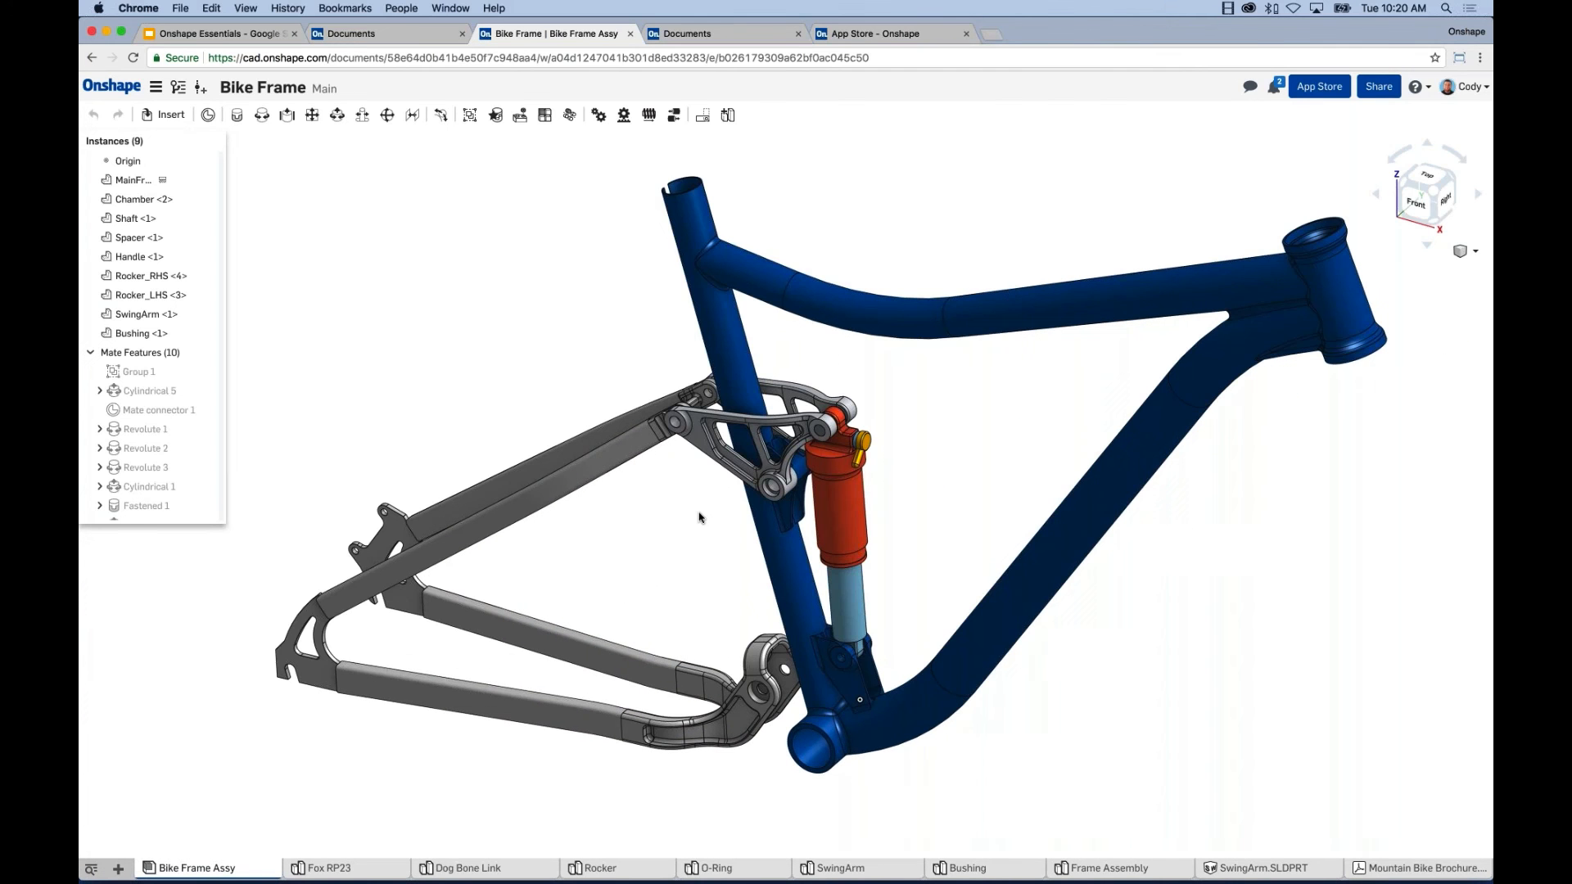
middle_click_drag(700, 517, 675, 537)
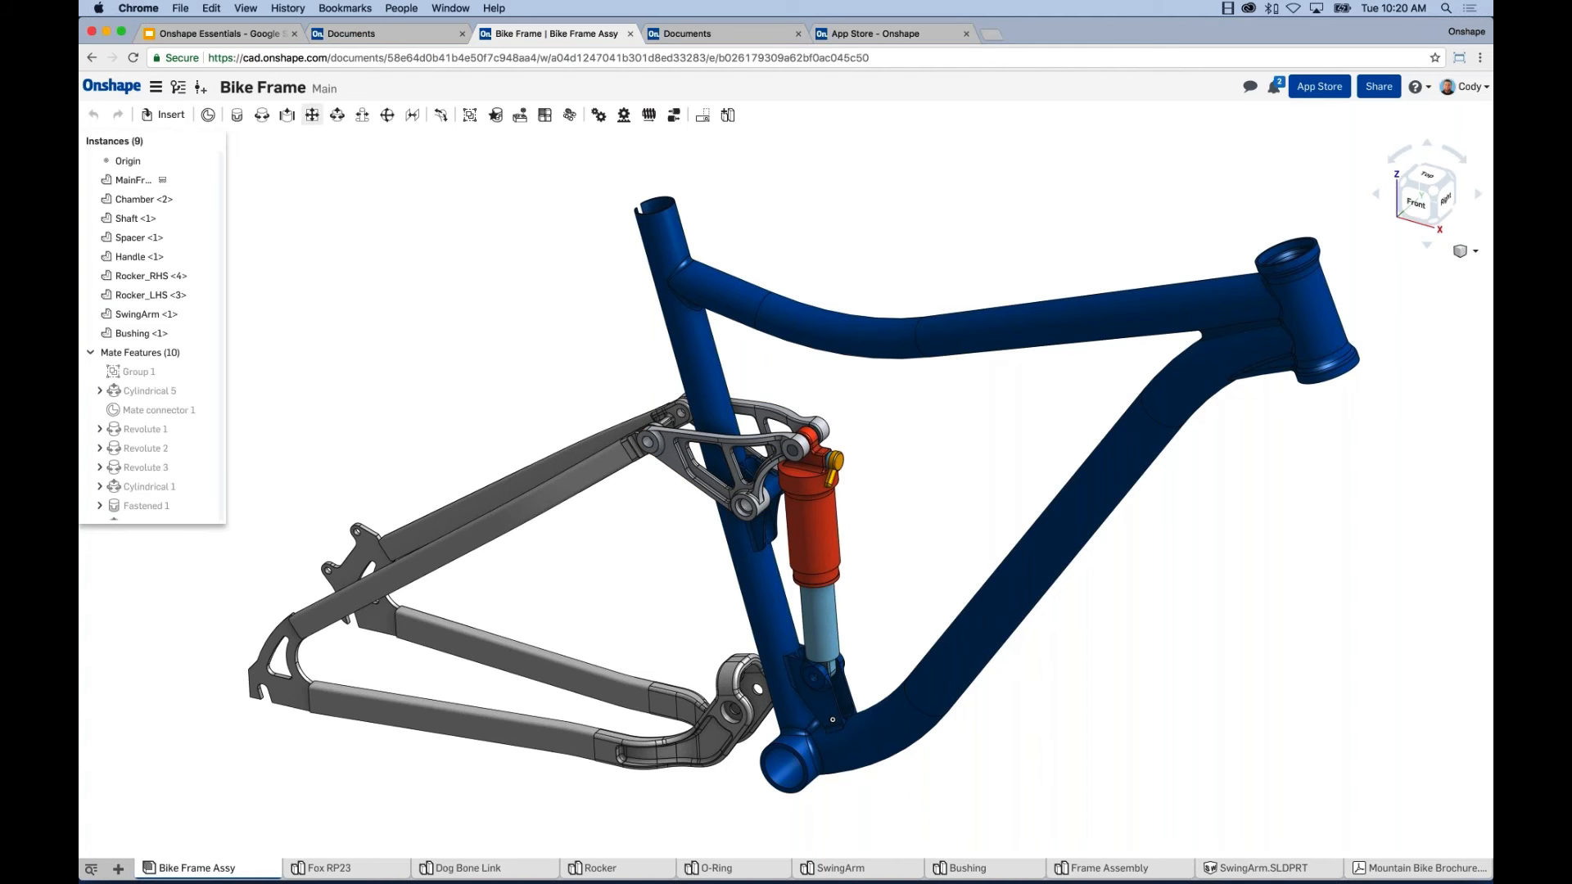
left_click(116, 92)
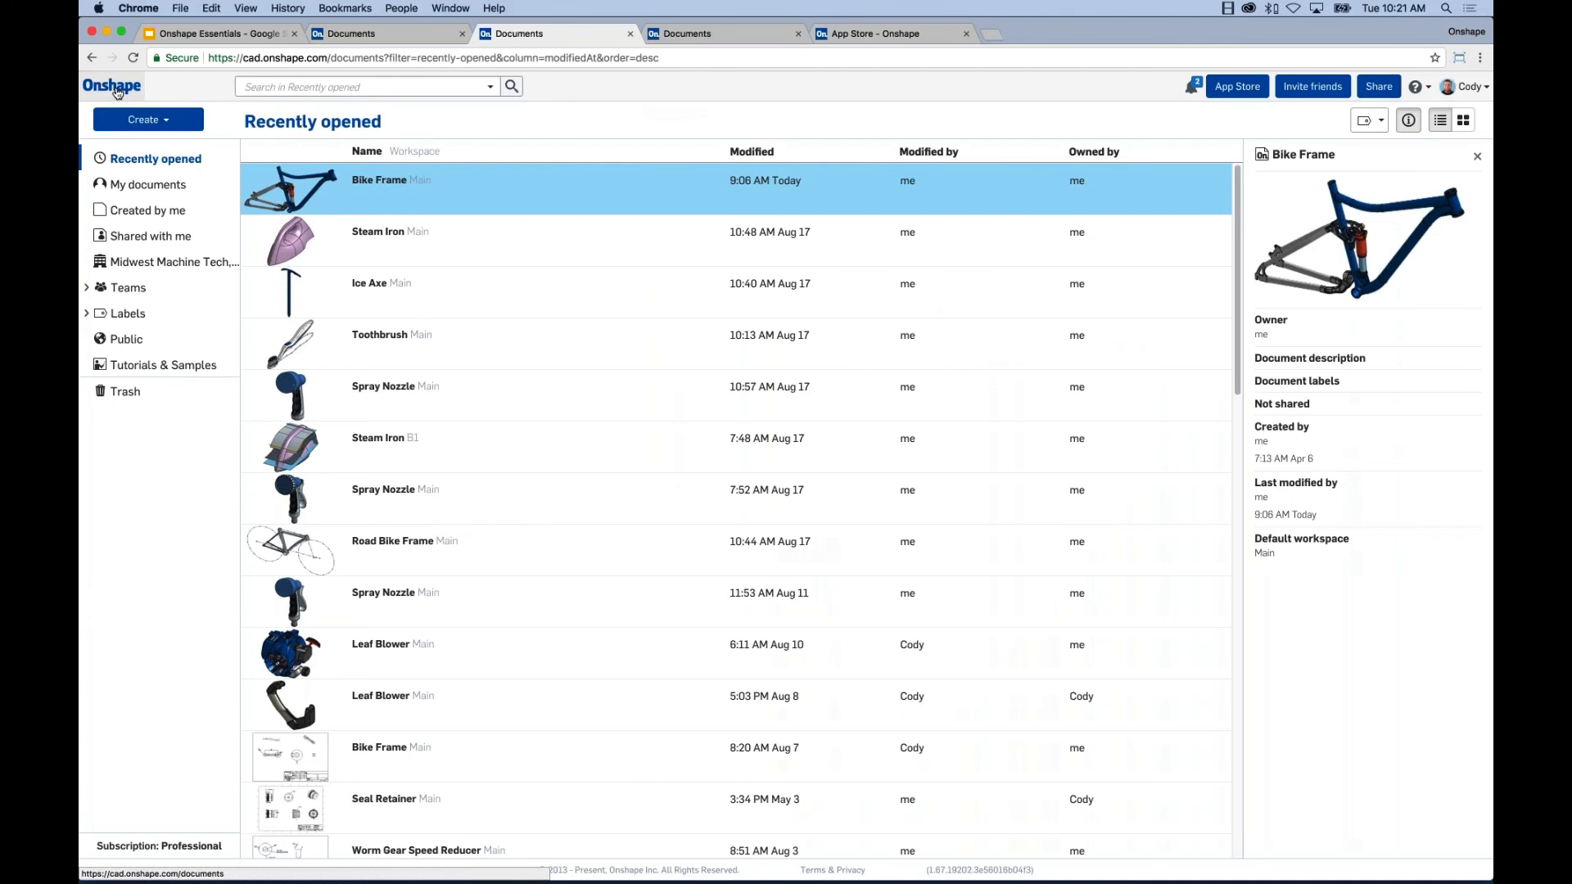
left_click(388, 182)
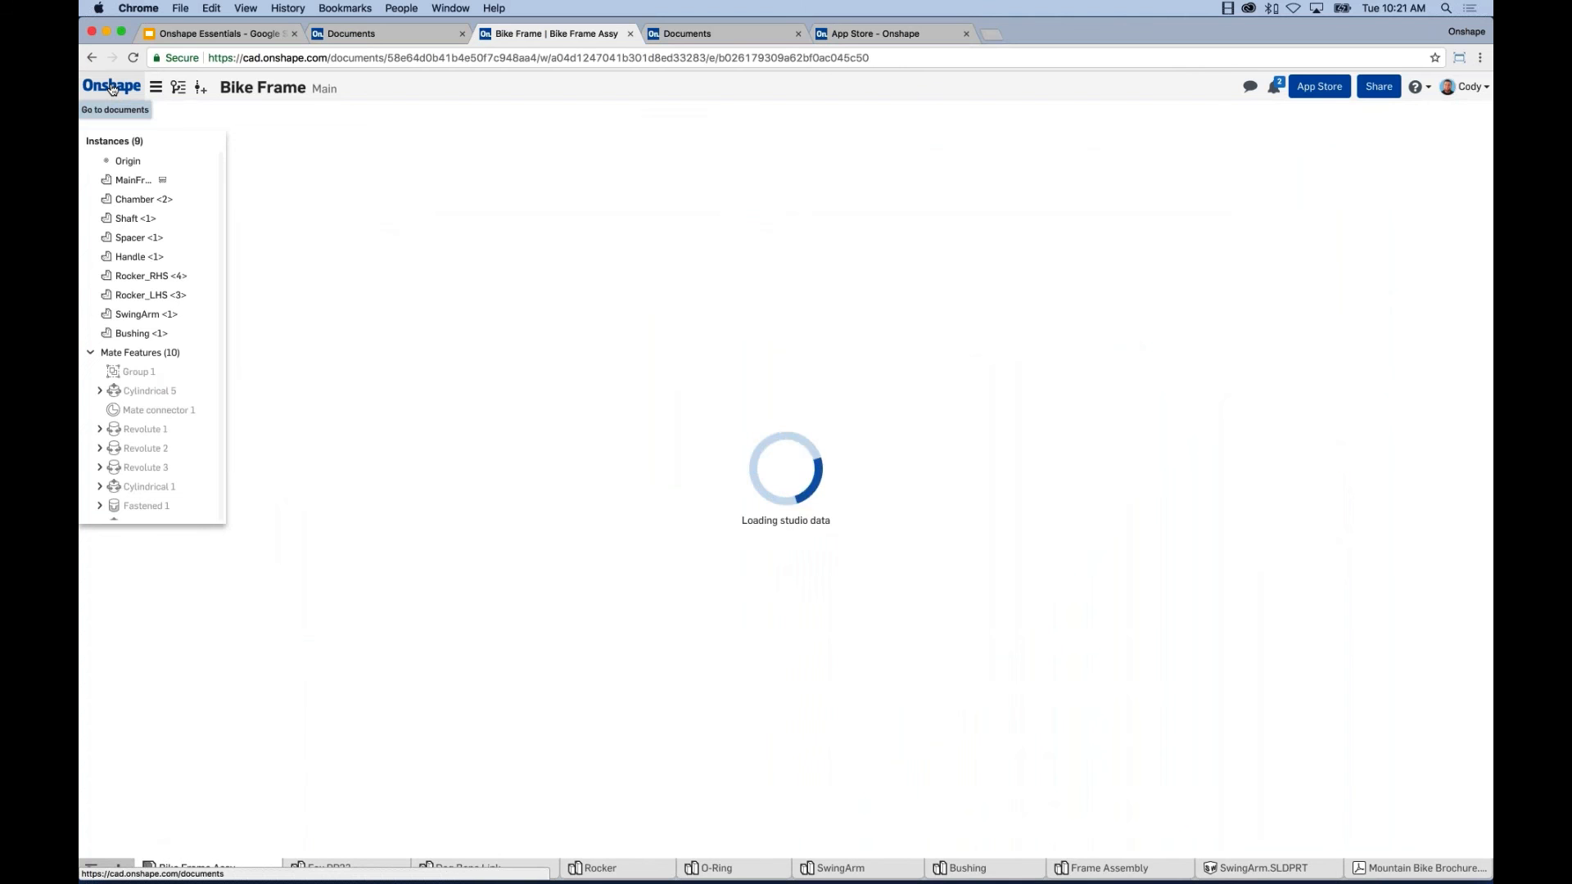
scroll(835, 604, "up", 3)
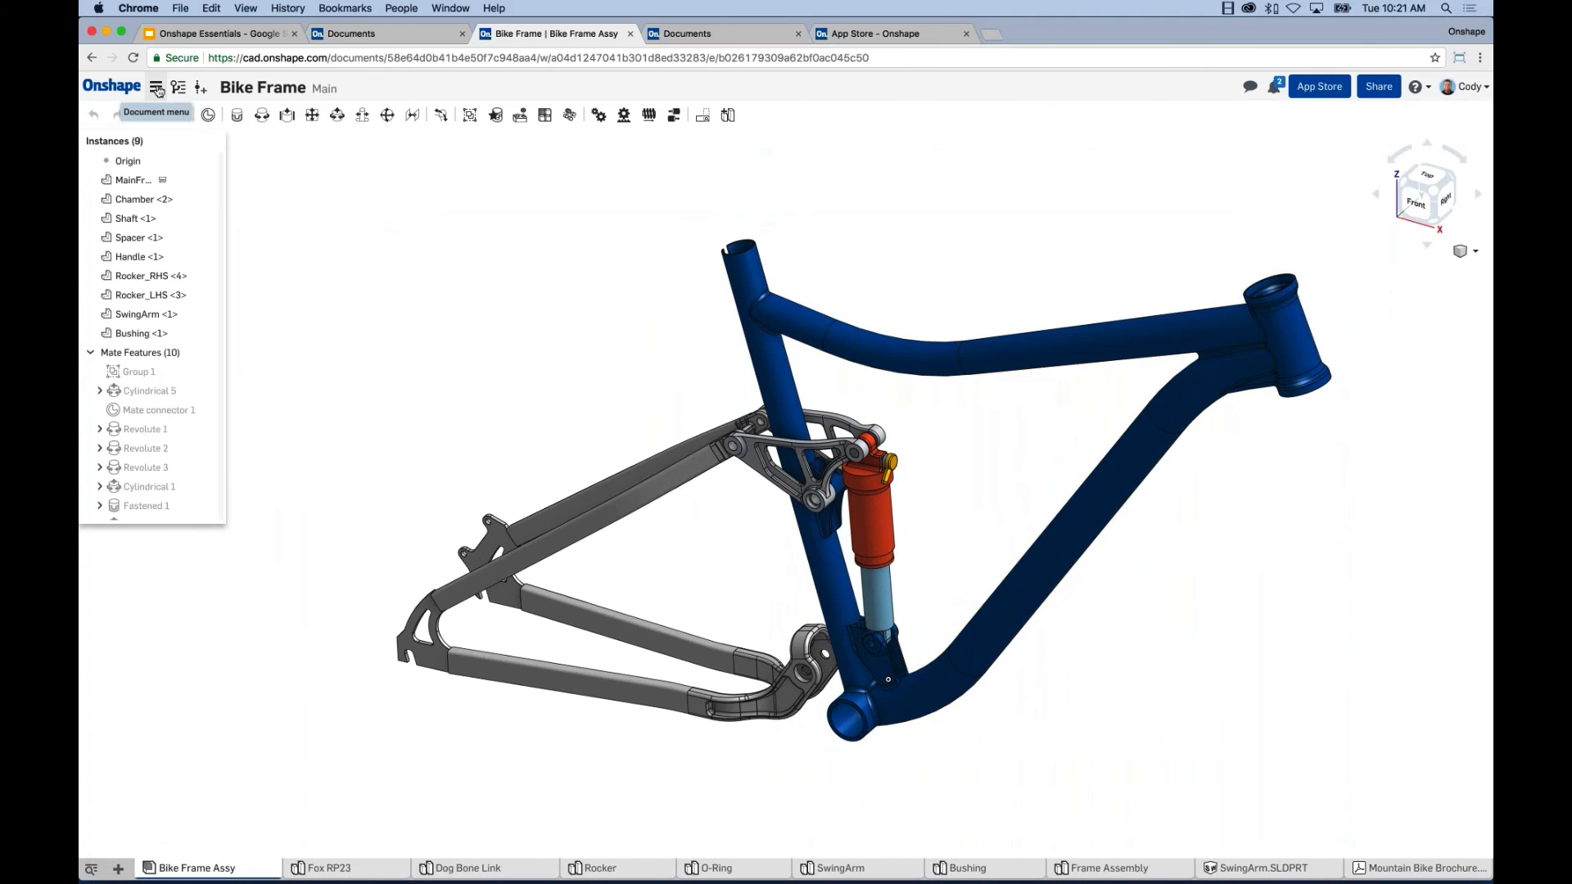
left_click(156, 88)
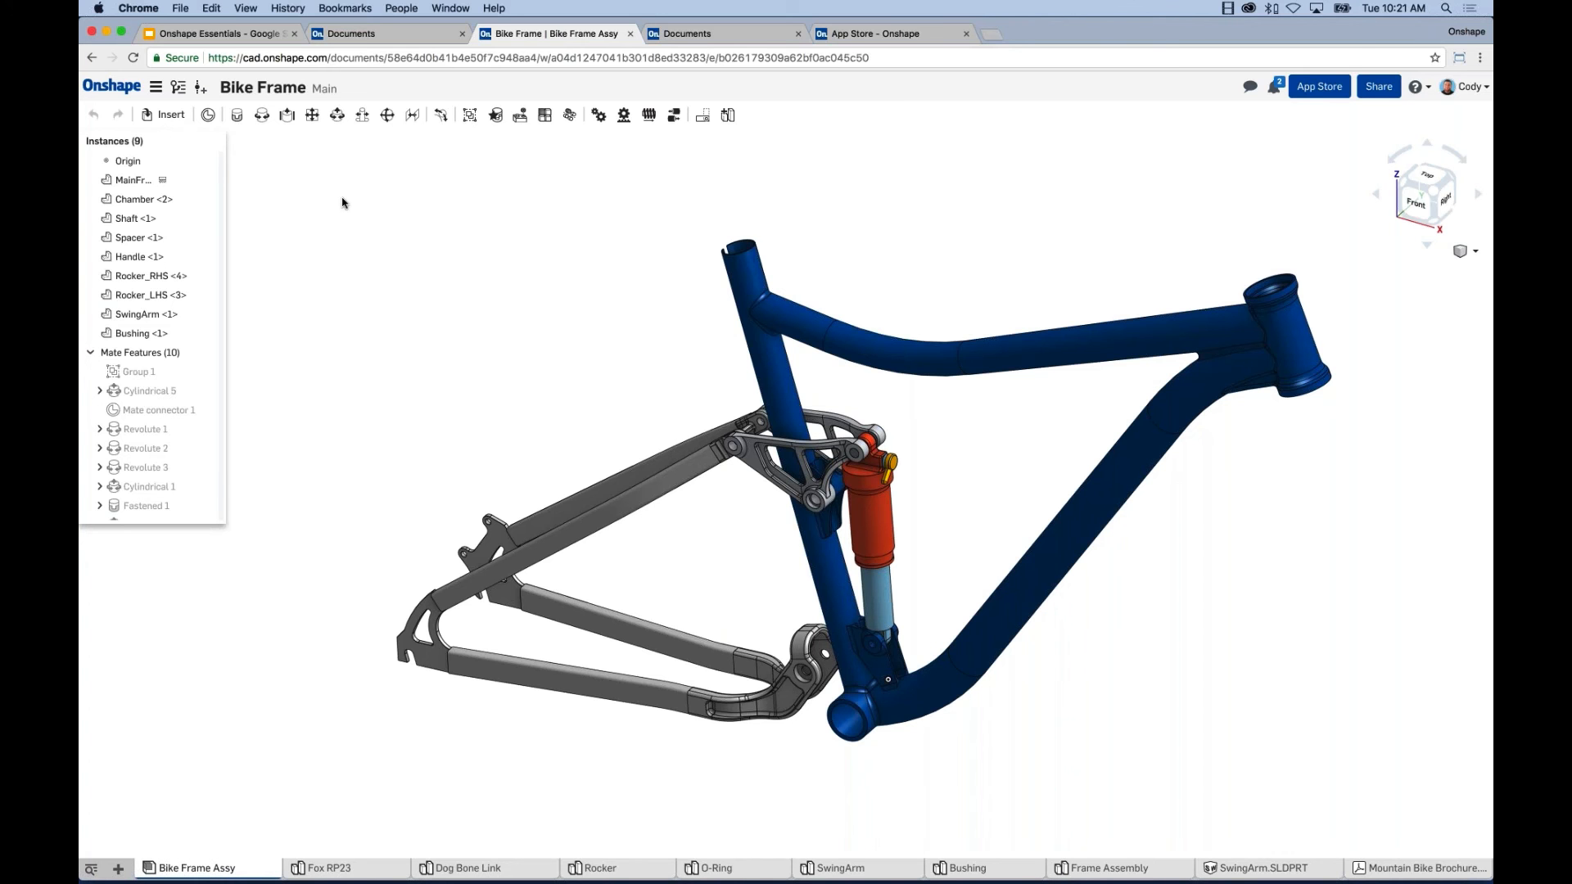
left_click(178, 86)
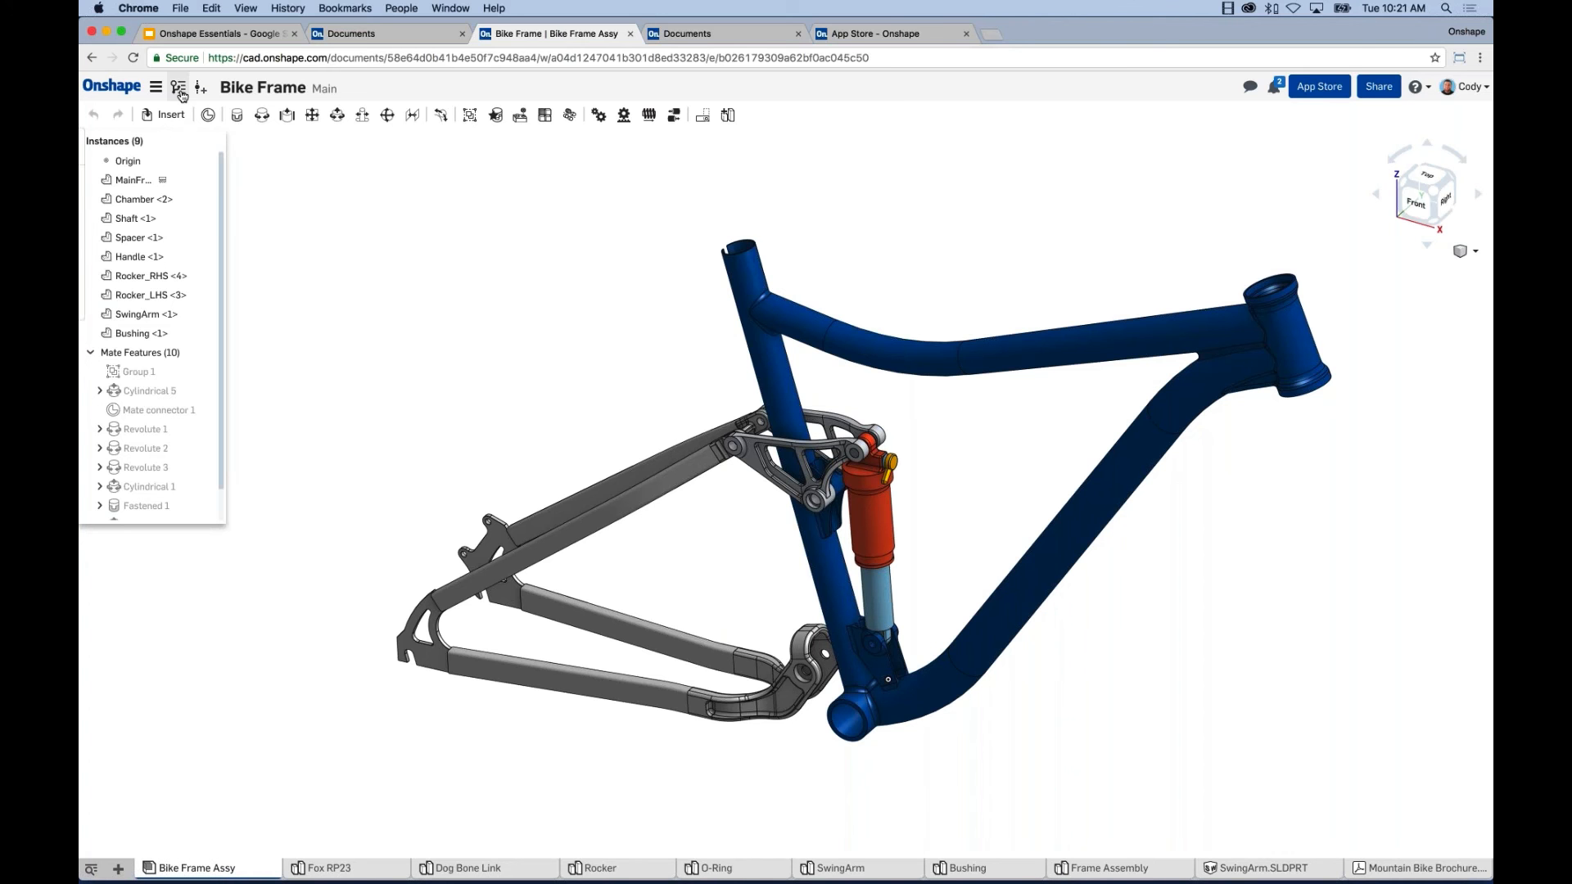
left_click(256, 224)
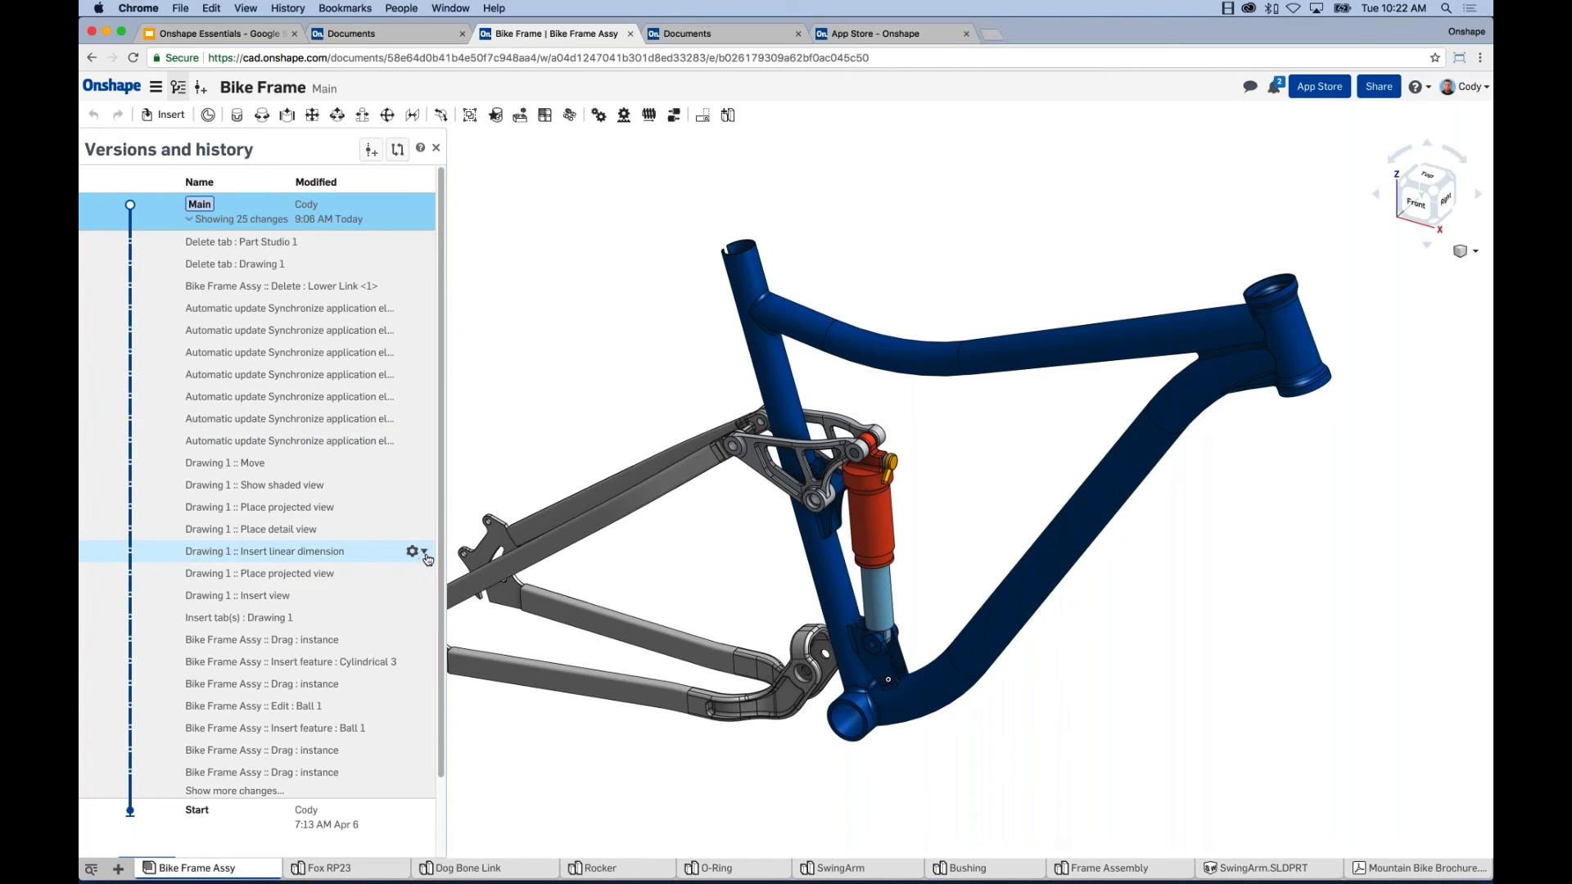
left_click(424, 554)
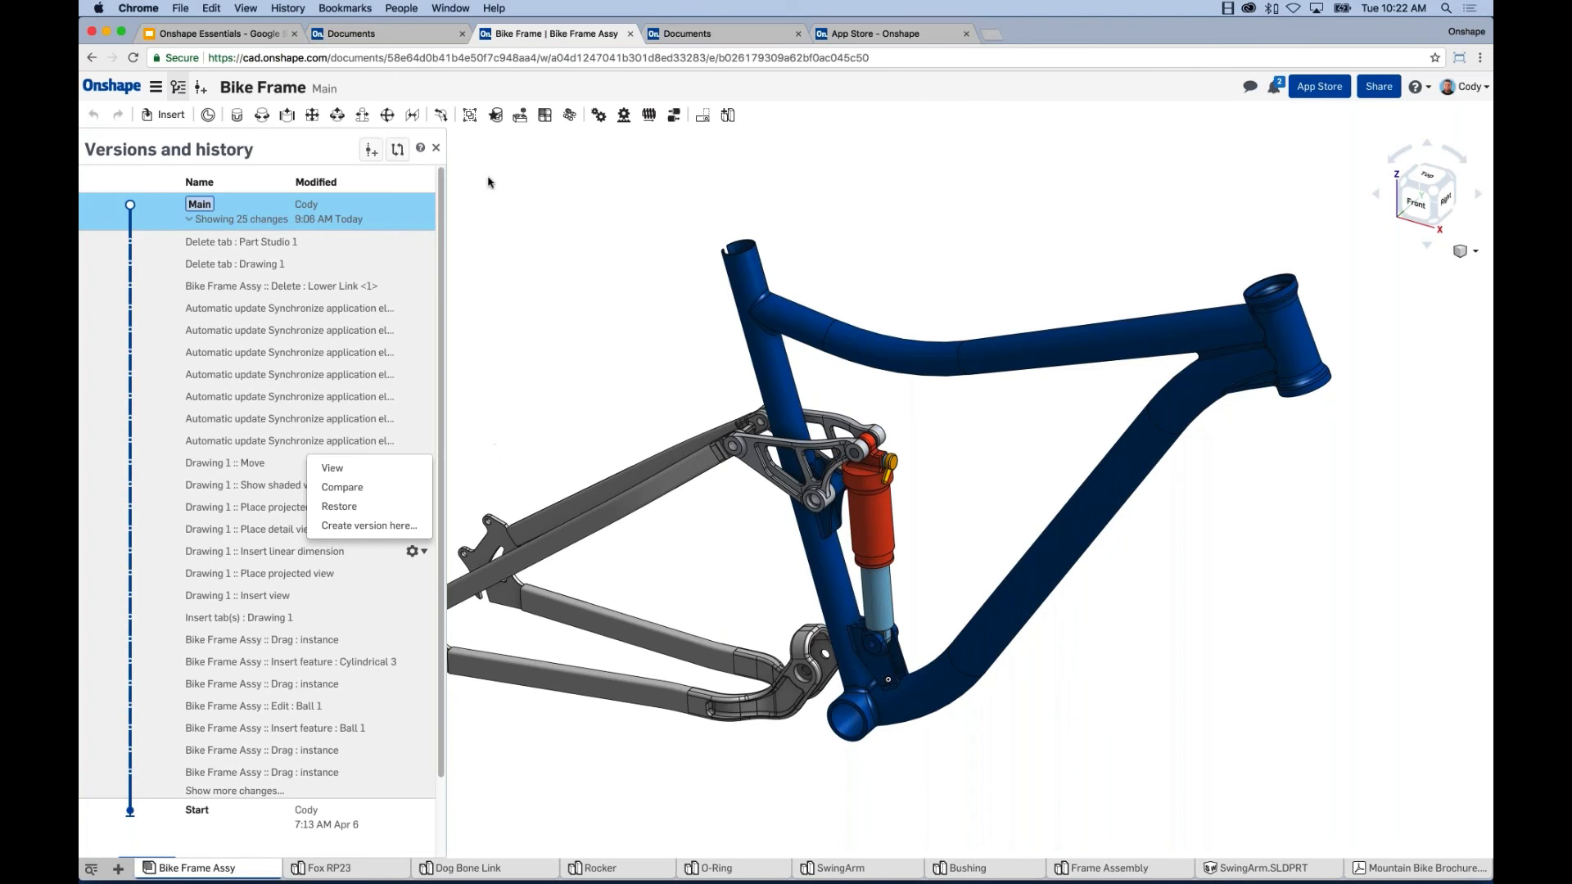
left_click(473, 208)
left_click(176, 93)
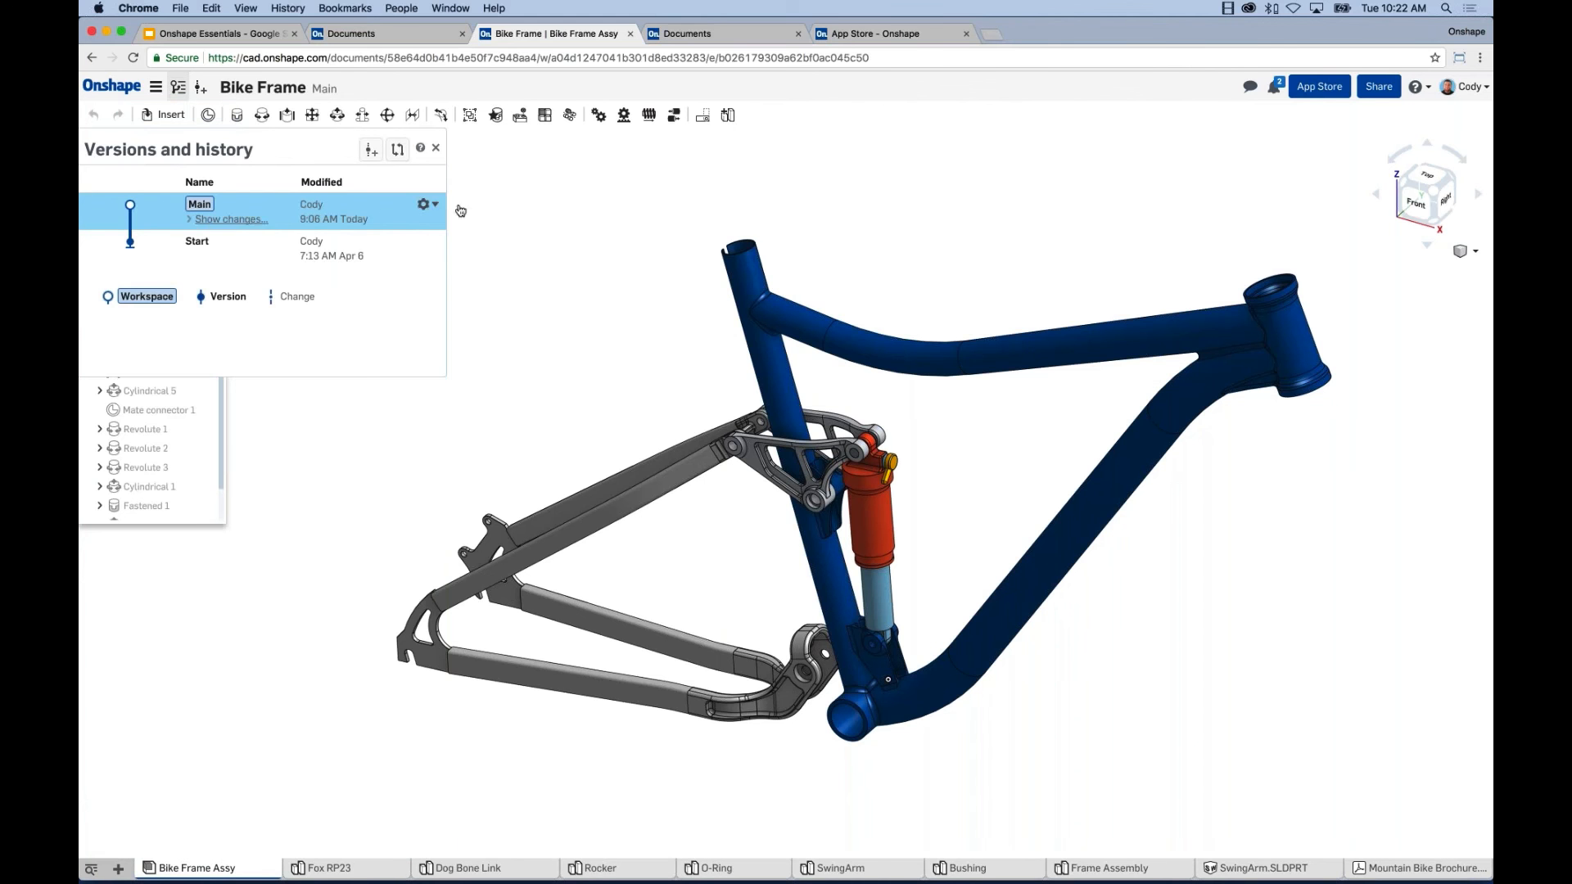
left_click(214, 219)
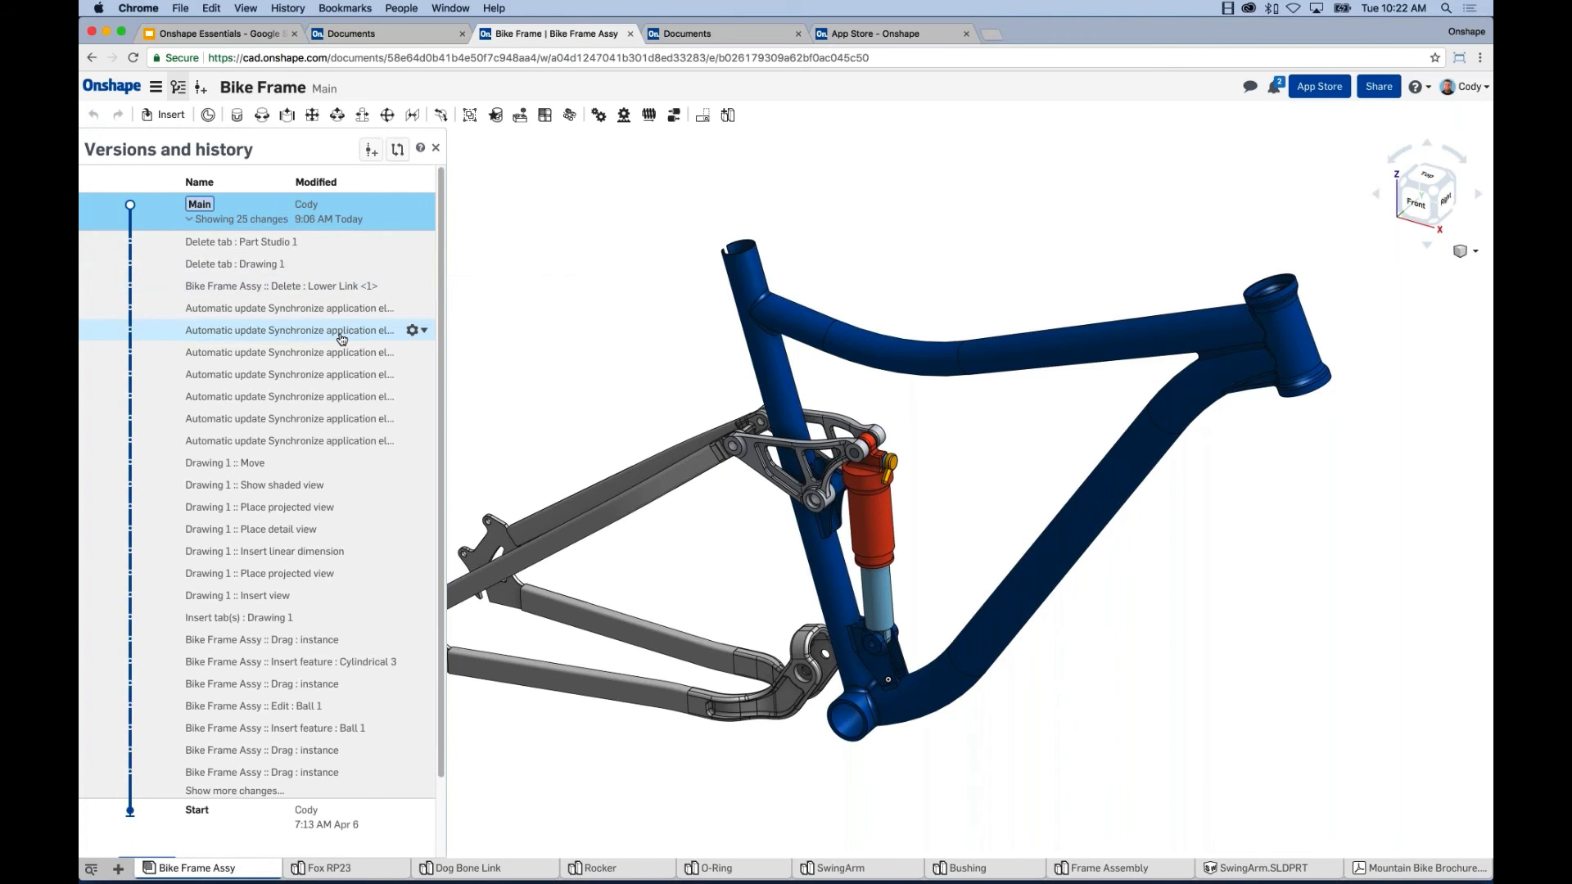
scroll(344, 344, "down", 2)
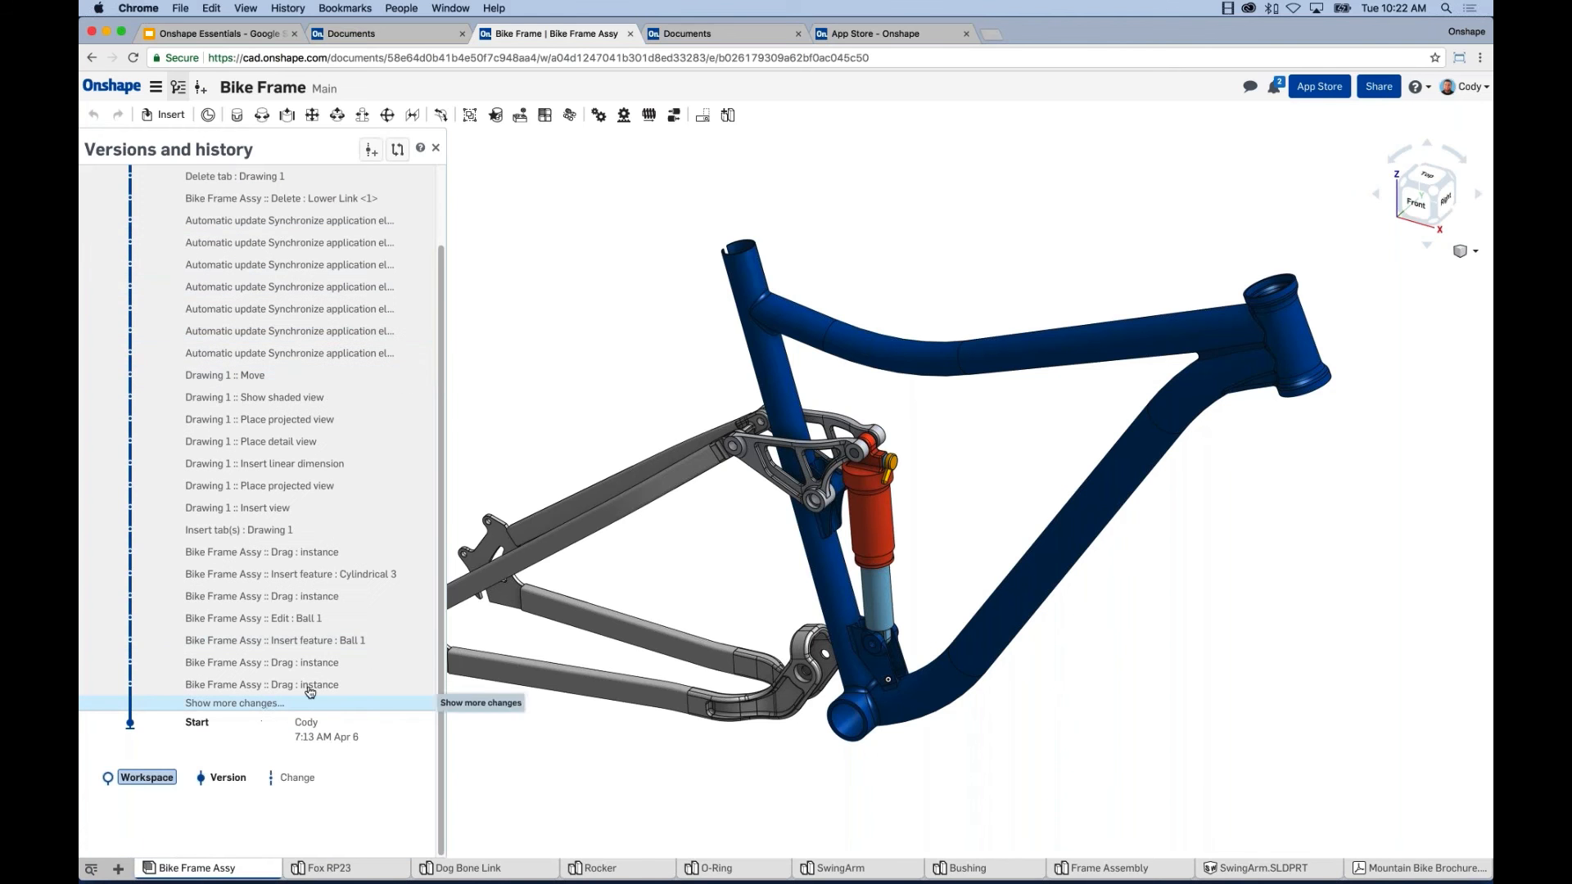
left_click(271, 705)
scroll(357, 524, "down", 5)
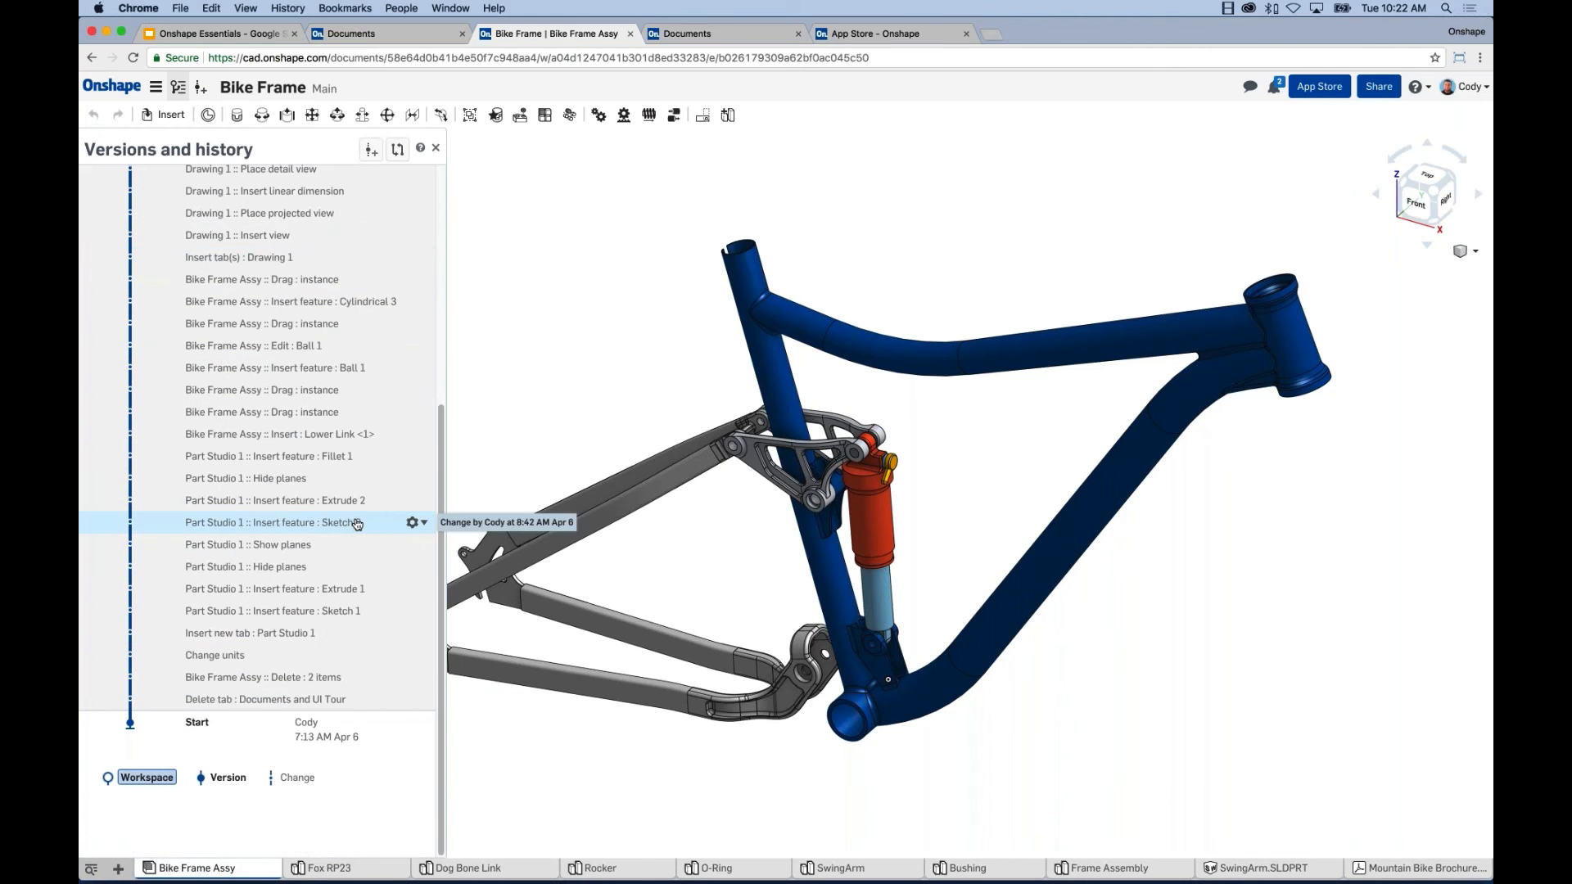
scroll(356, 520, "up", 15)
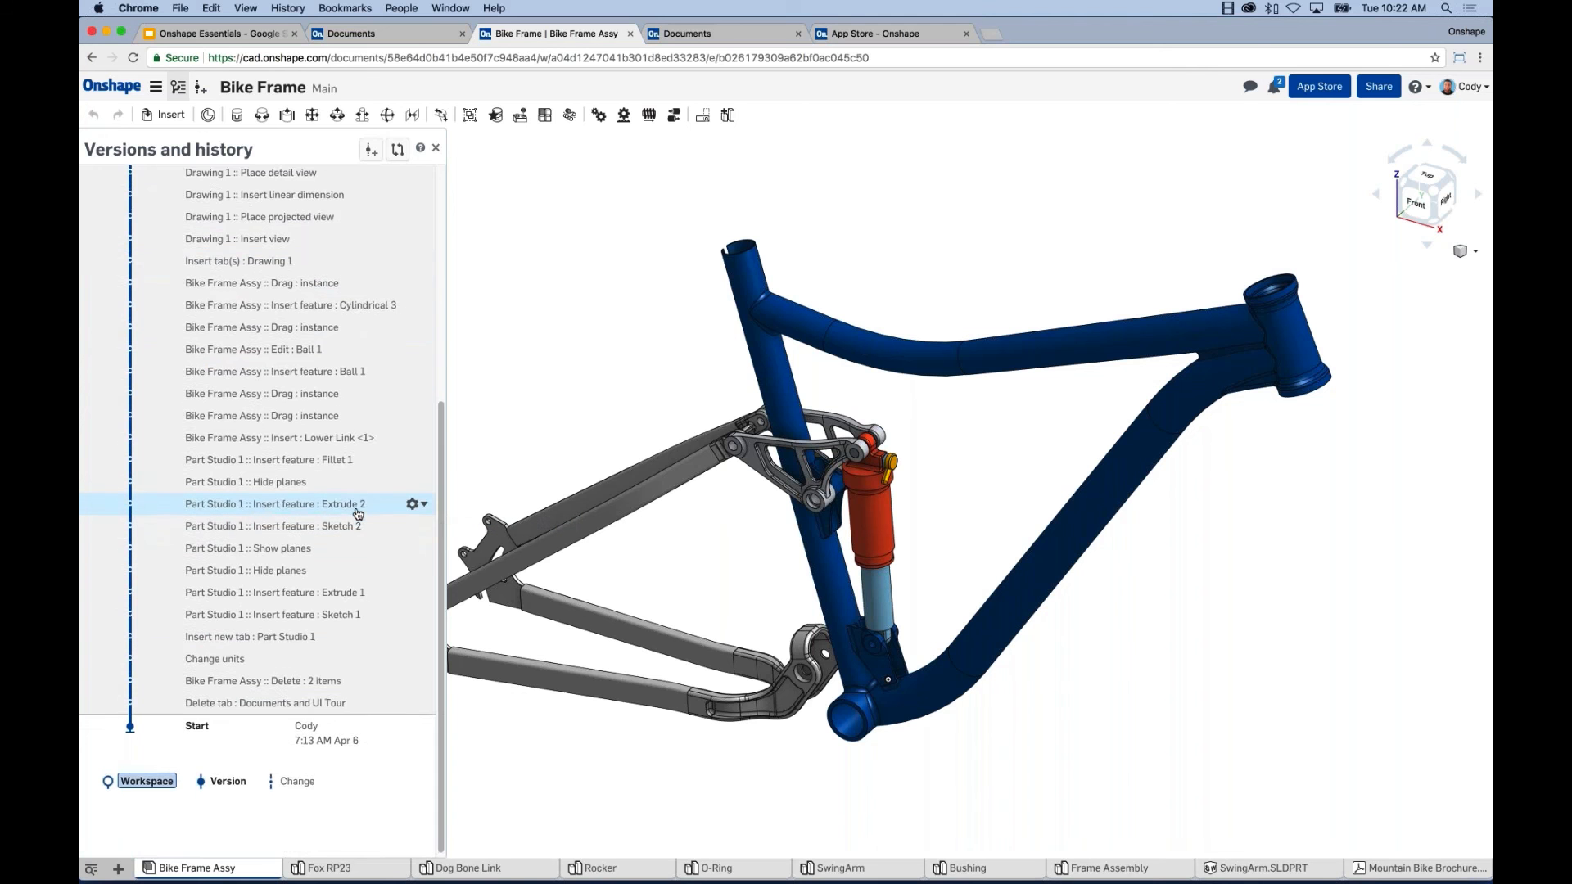
left_click(435, 147)
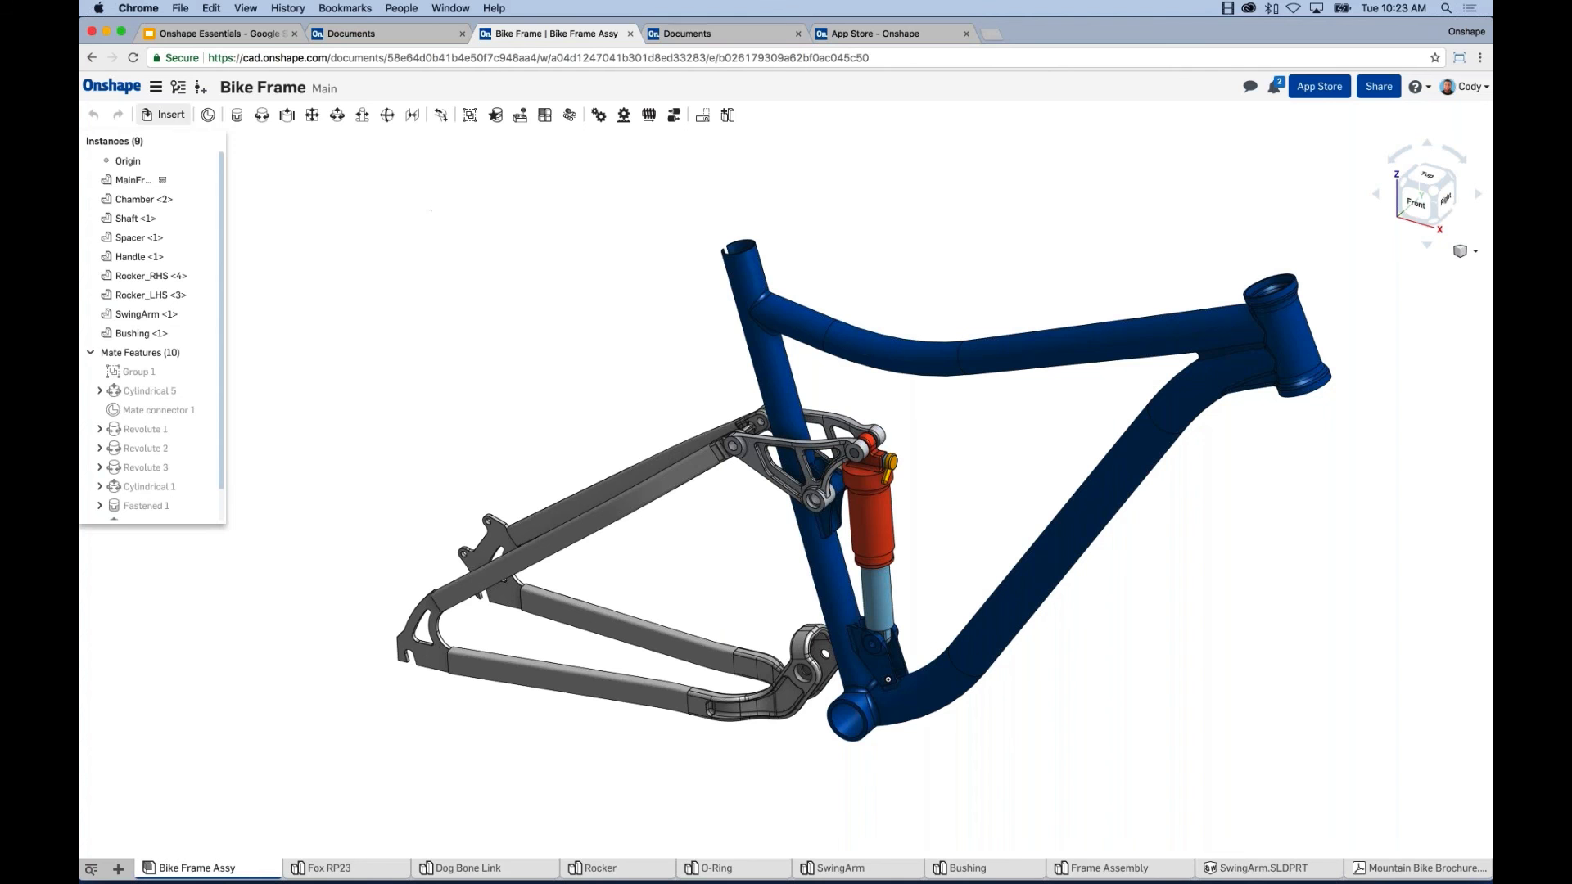
left_click(177, 87)
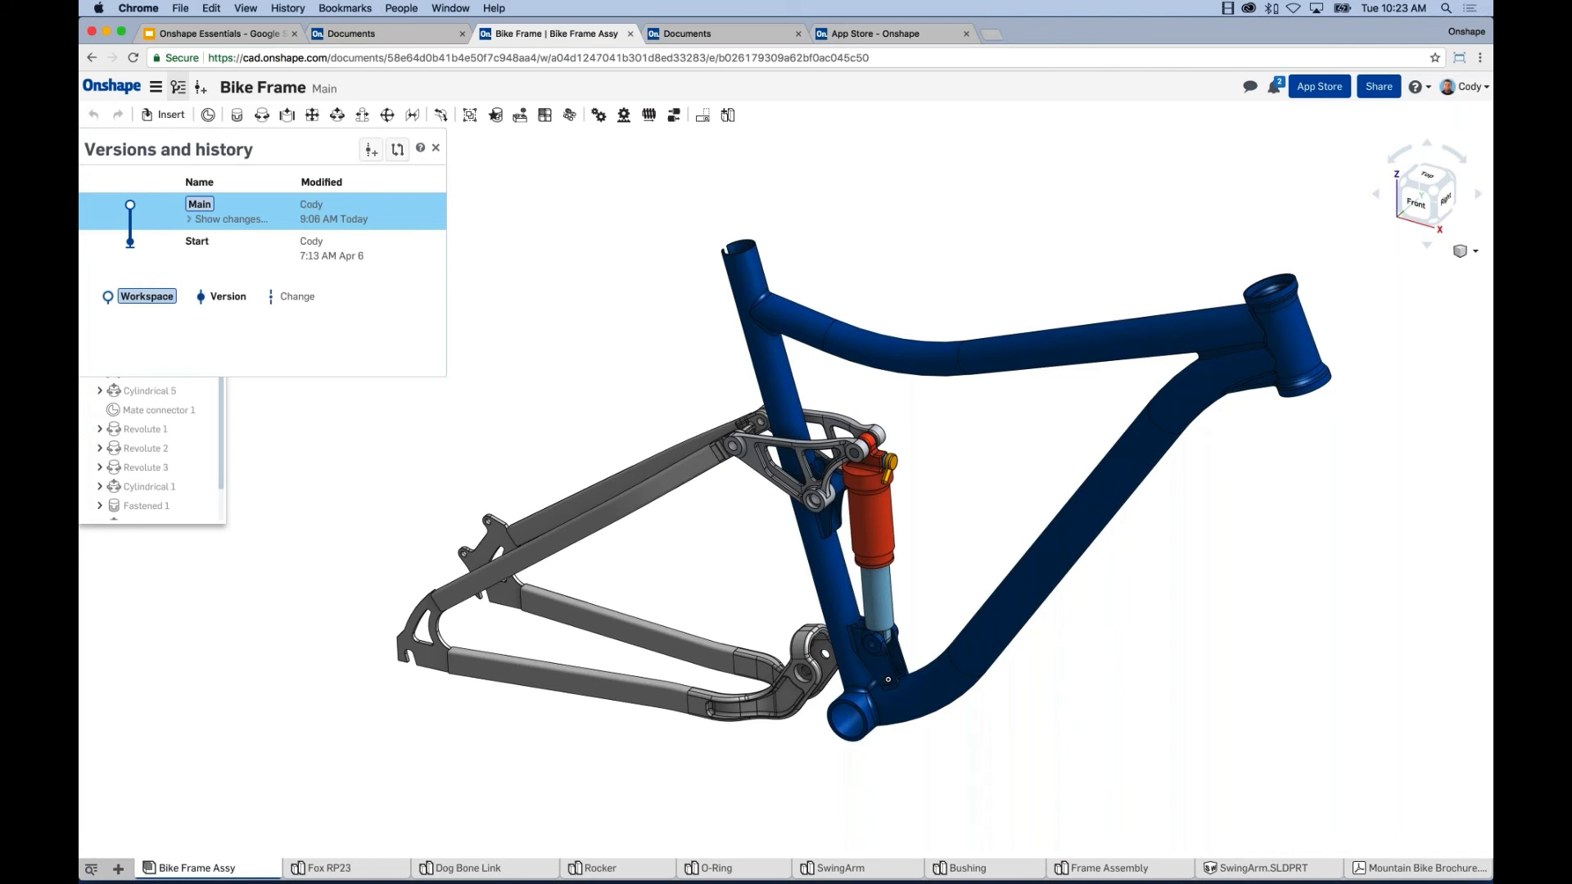
left_click(511, 191)
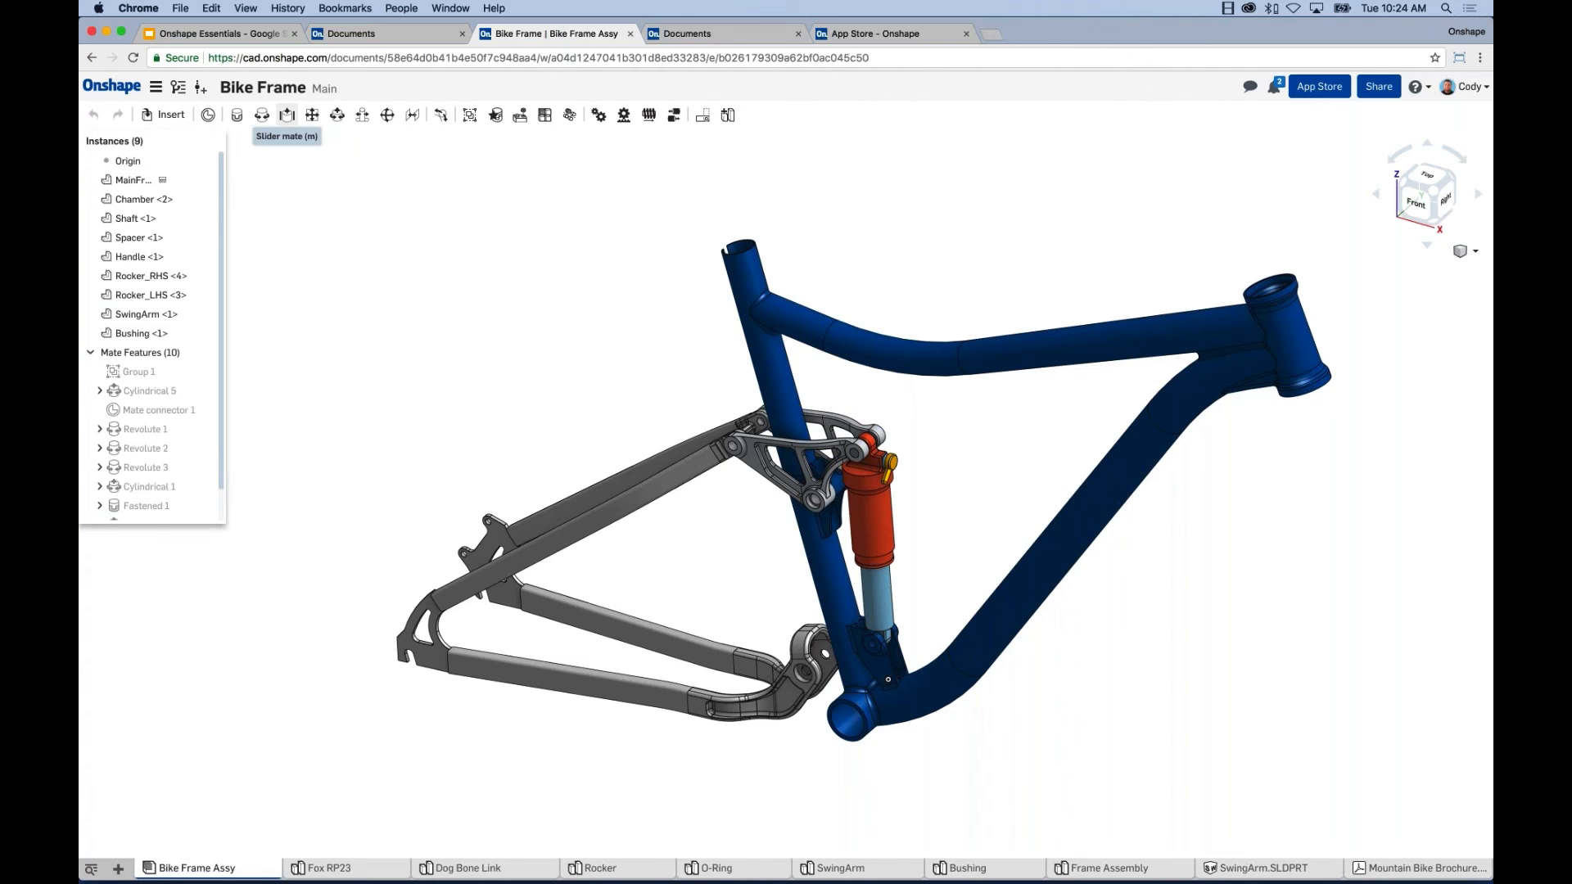
scroll(554, 316, "down", 3)
scroll(644, 358, "up", 4)
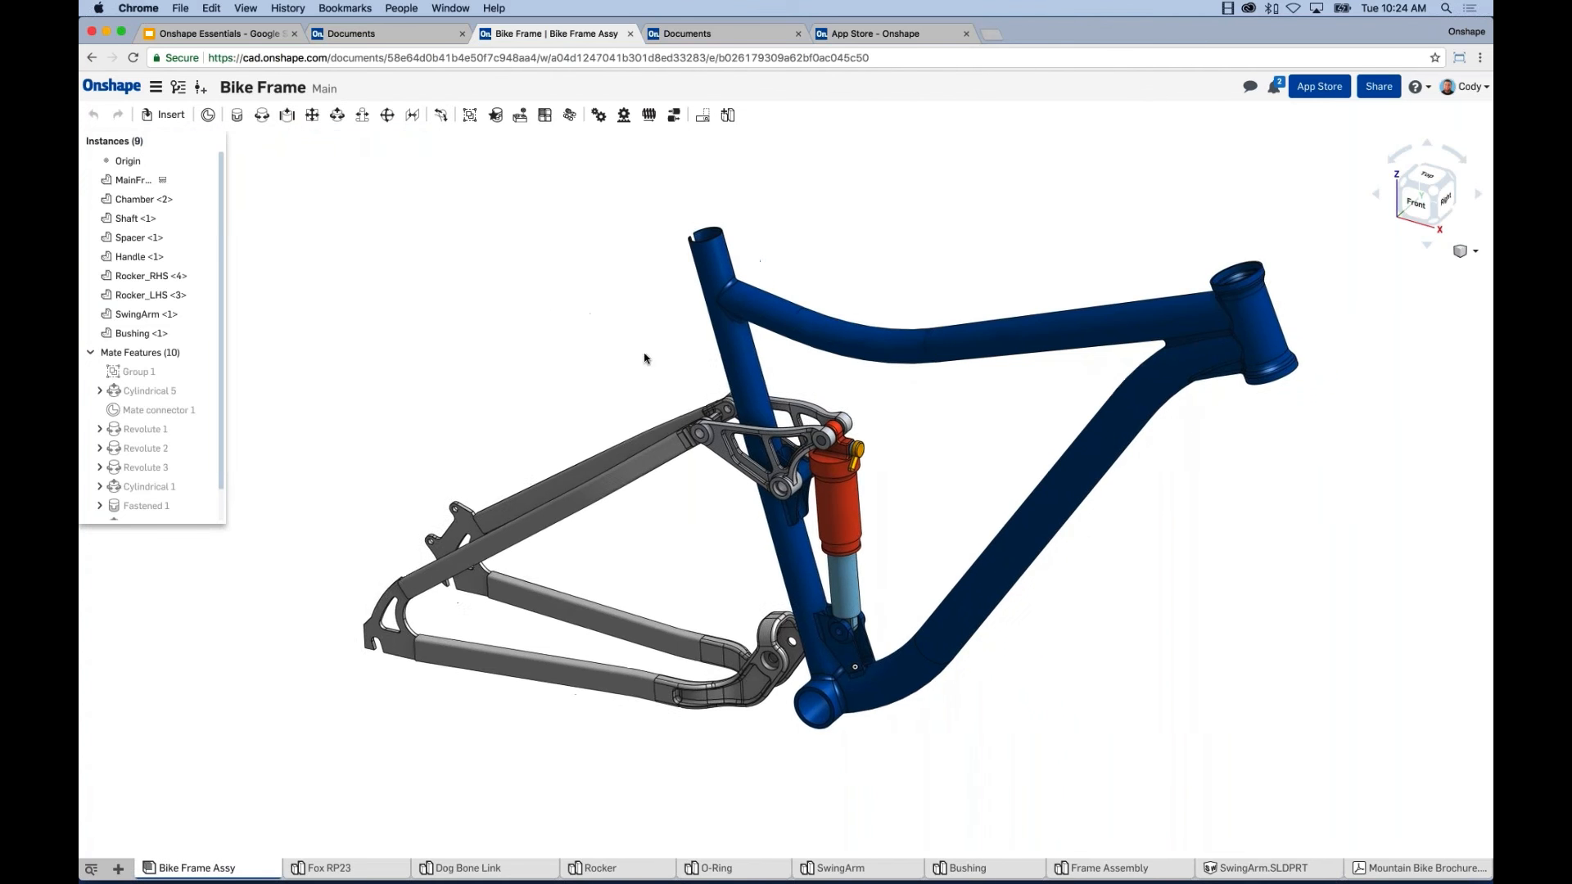
middle_click_drag(626, 359, 595, 356)
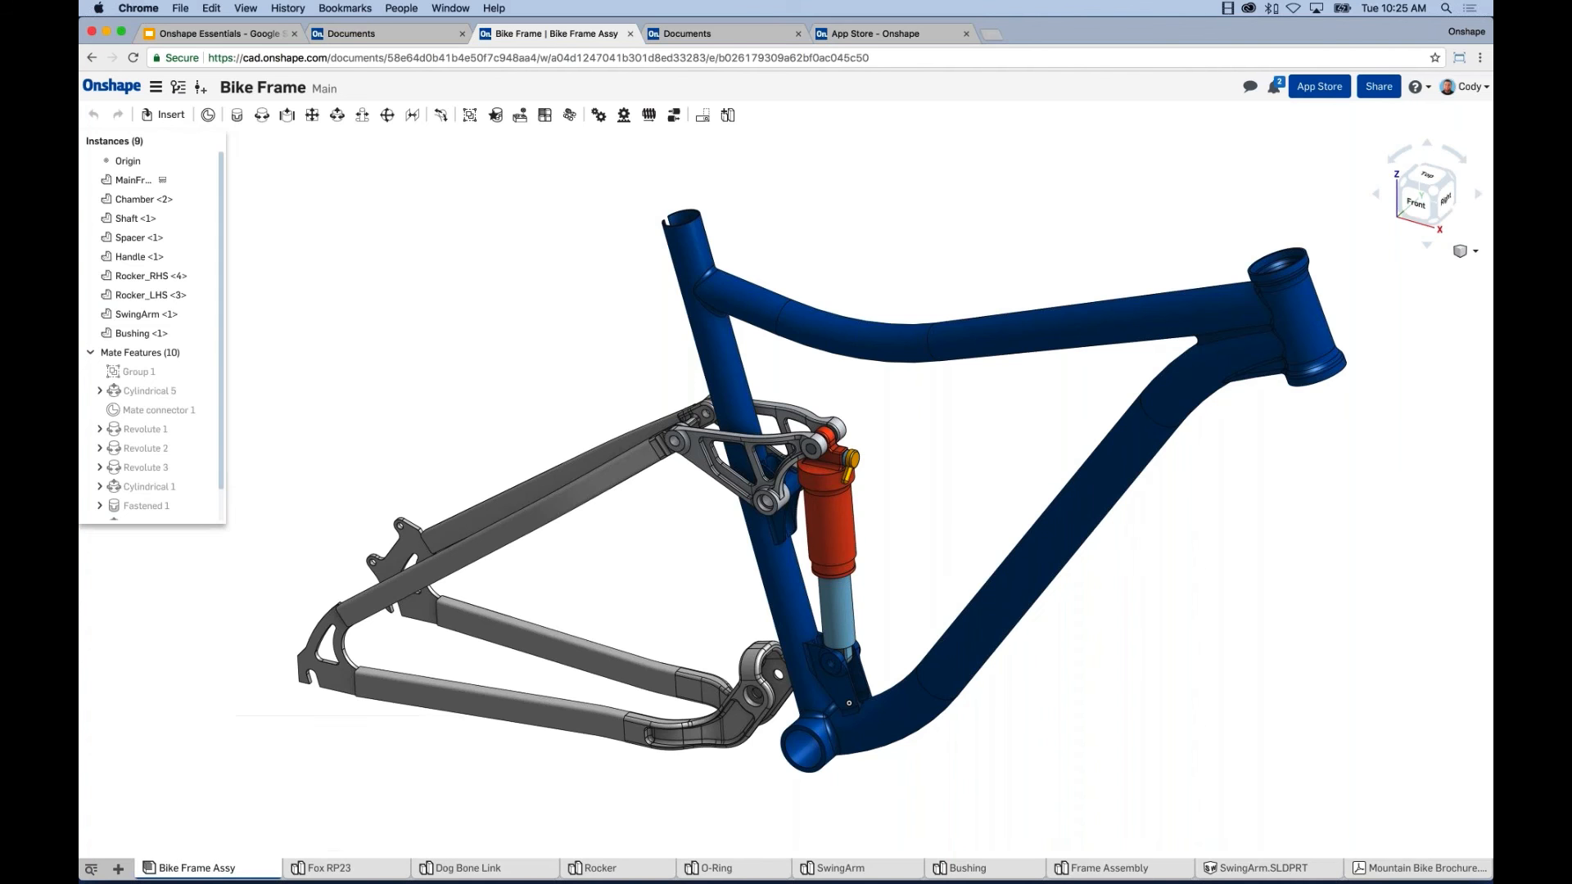
left_click(325, 867)
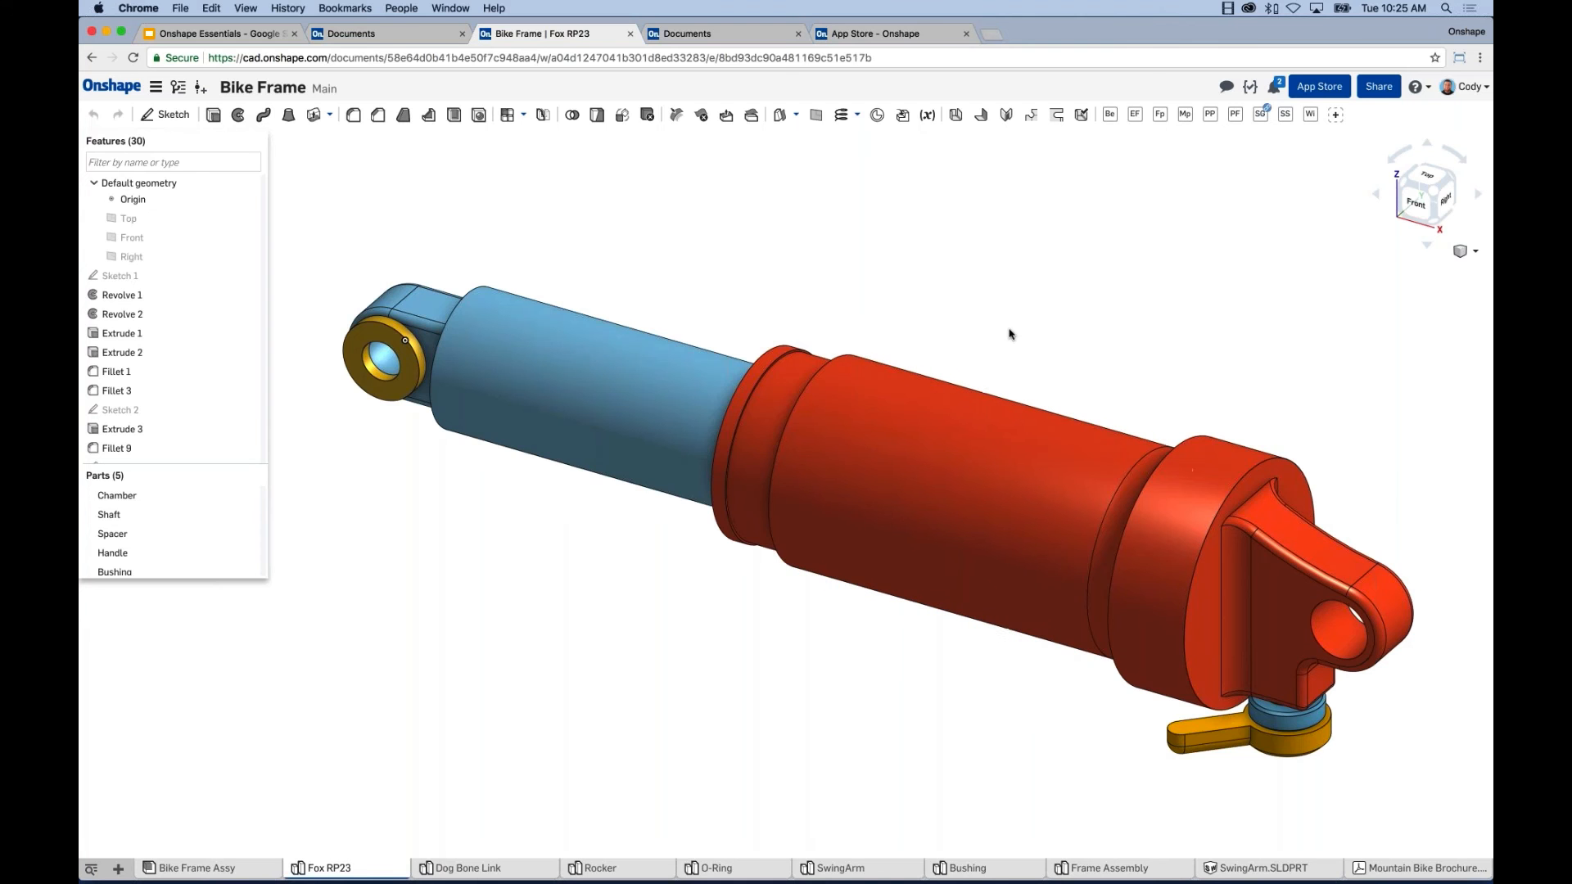
scroll(1093, 352, "down", 2)
middle_click_drag(1127, 372, 1128, 372)
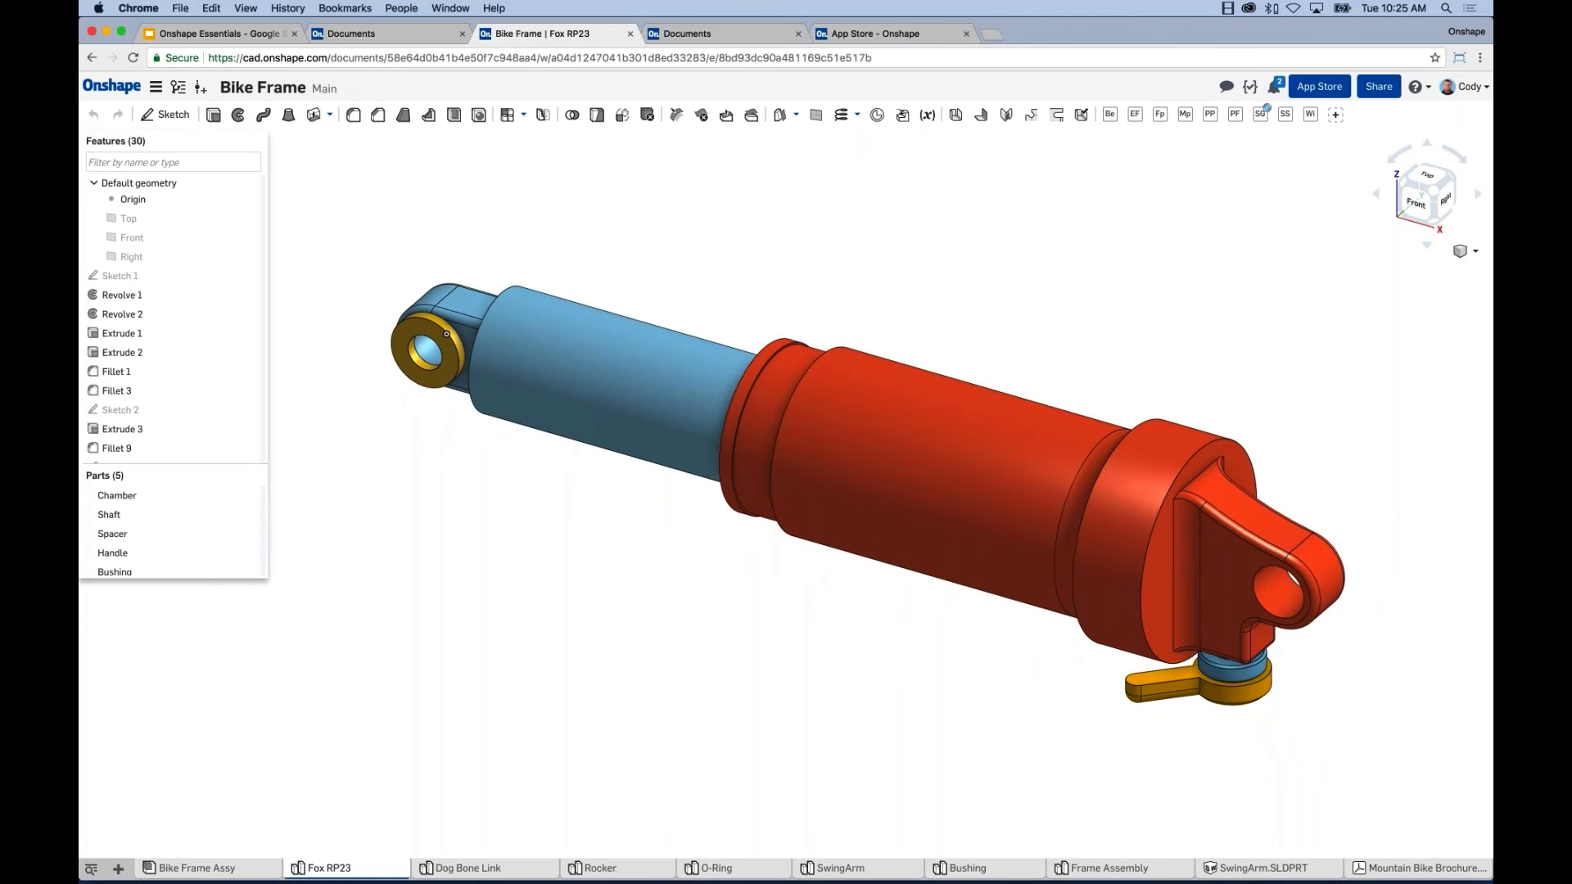
left_click(483, 869)
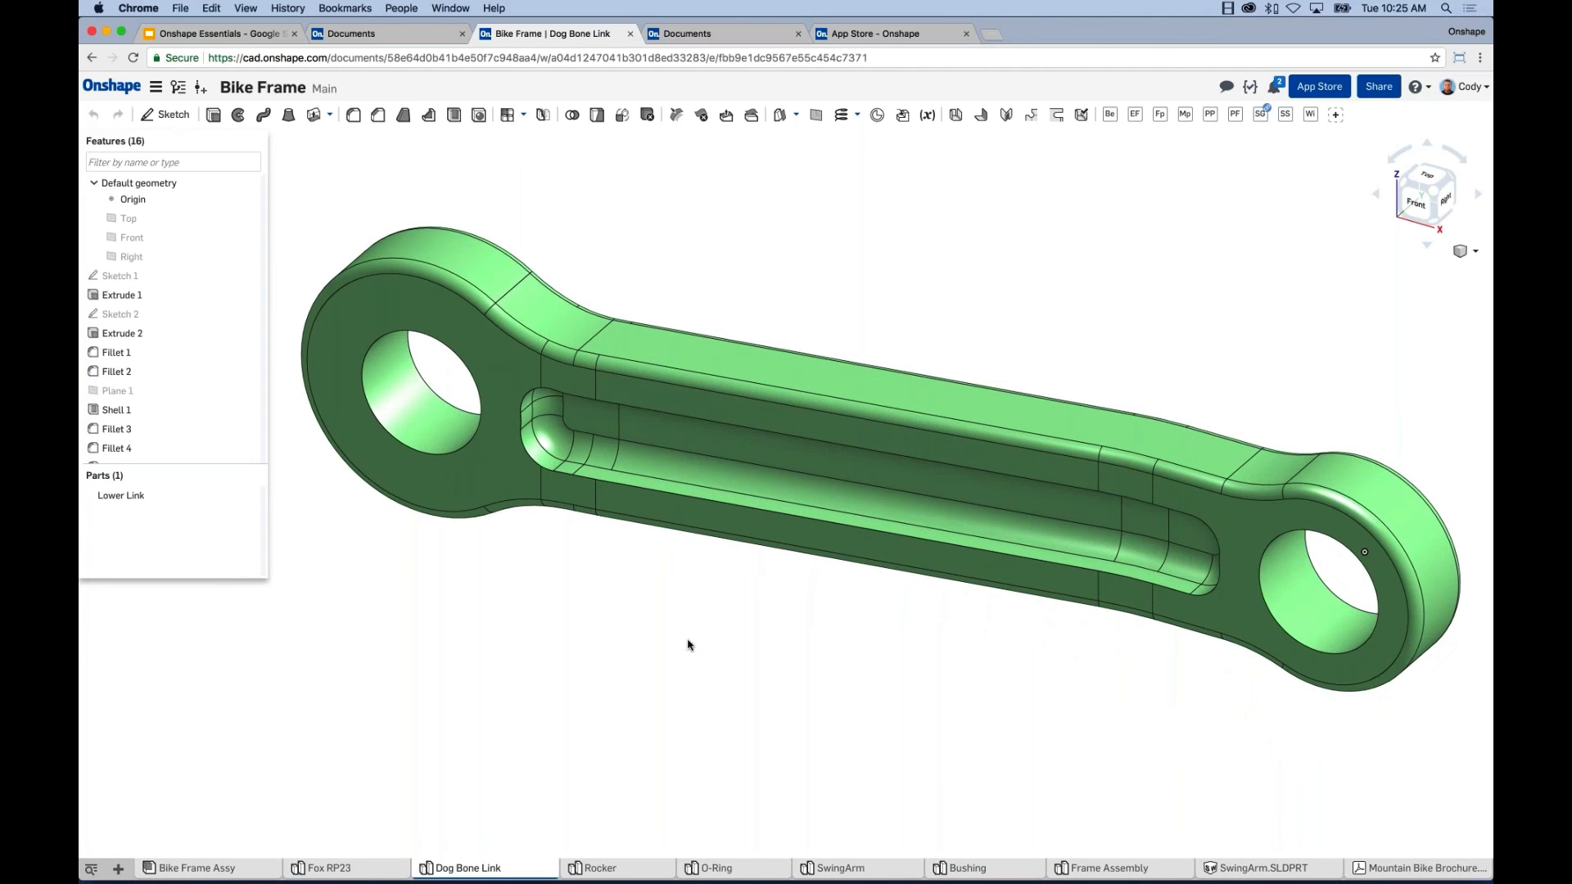
right_click_drag(688, 645, 660, 564)
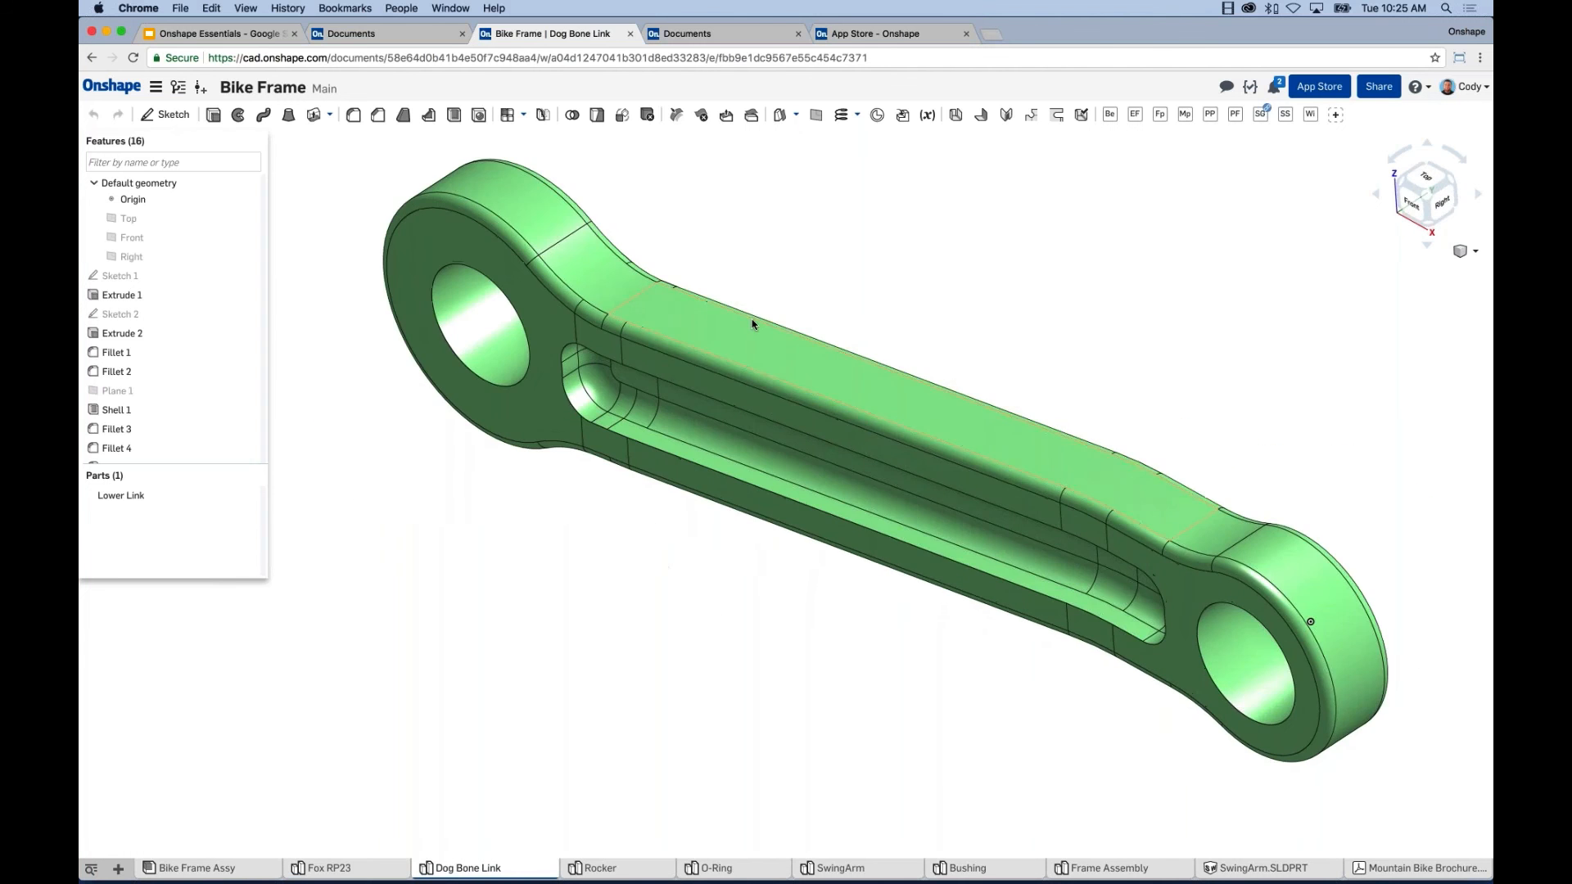
middle_click_drag(752, 319, 749, 324)
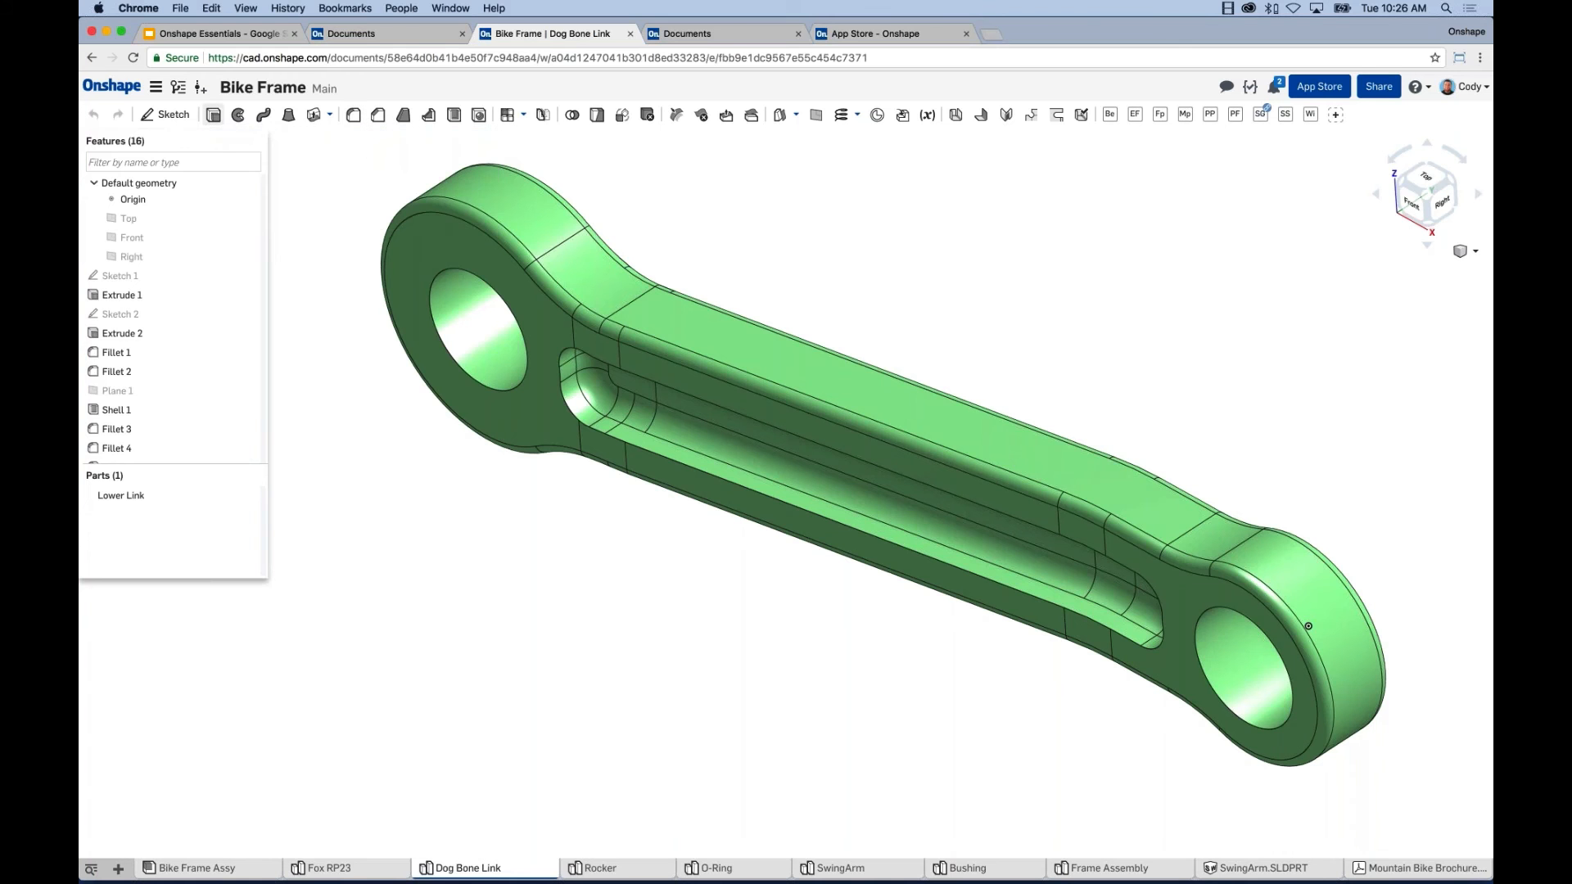
middle_click_drag(931, 260, 924, 264)
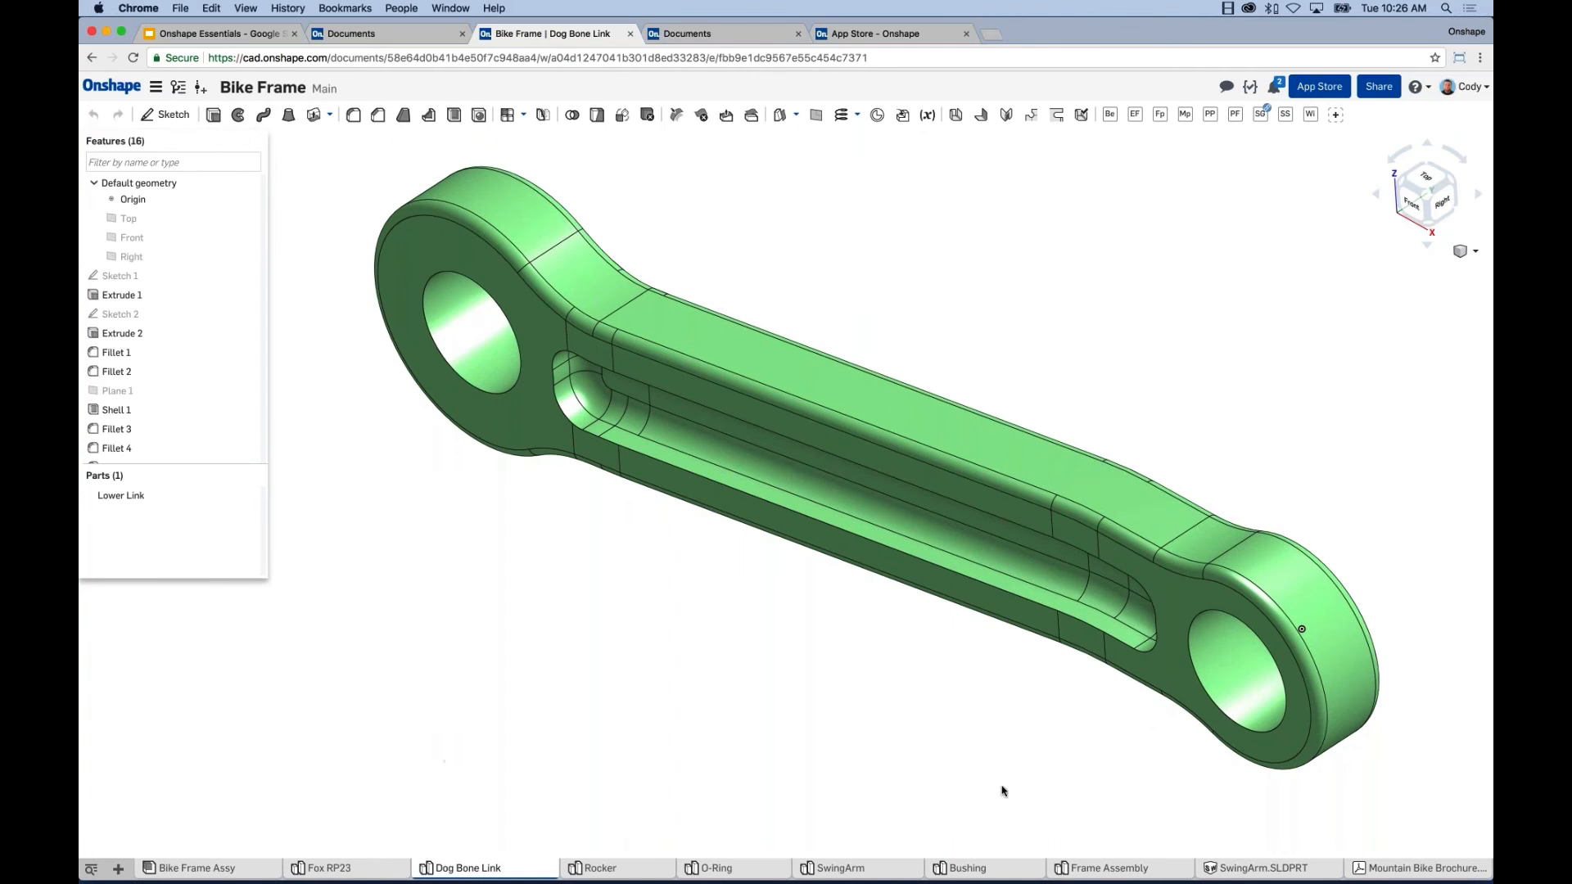
mouse_move(1239, 874)
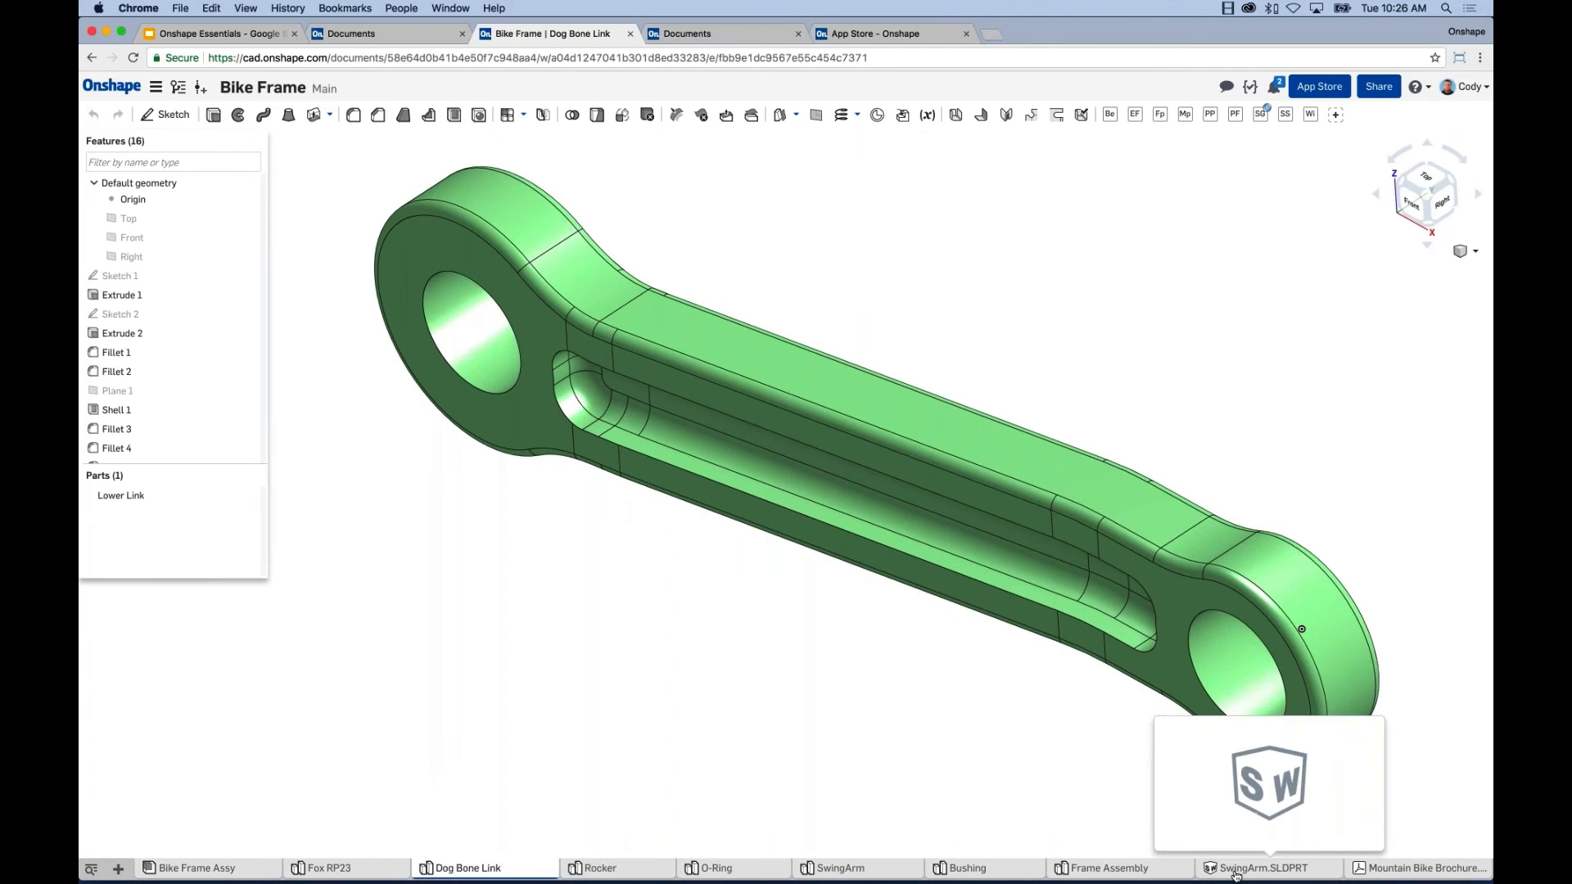
Switch to the SwingArm.SLDPRT Part Studio and orbit the imported swingarm part.
left_click(1287, 872)
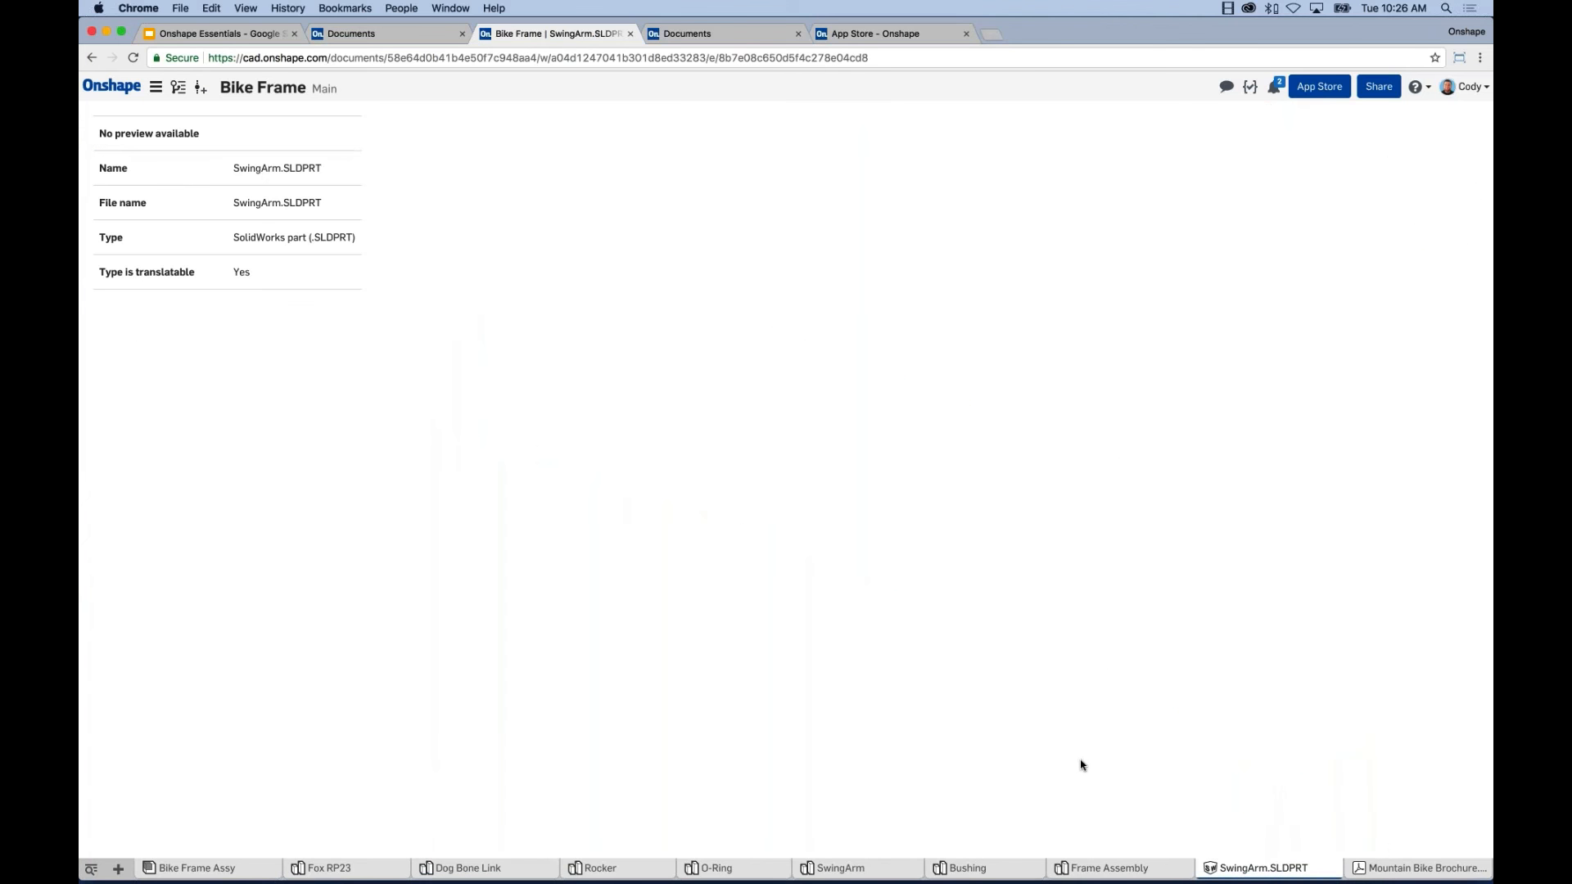
left_click(884, 861)
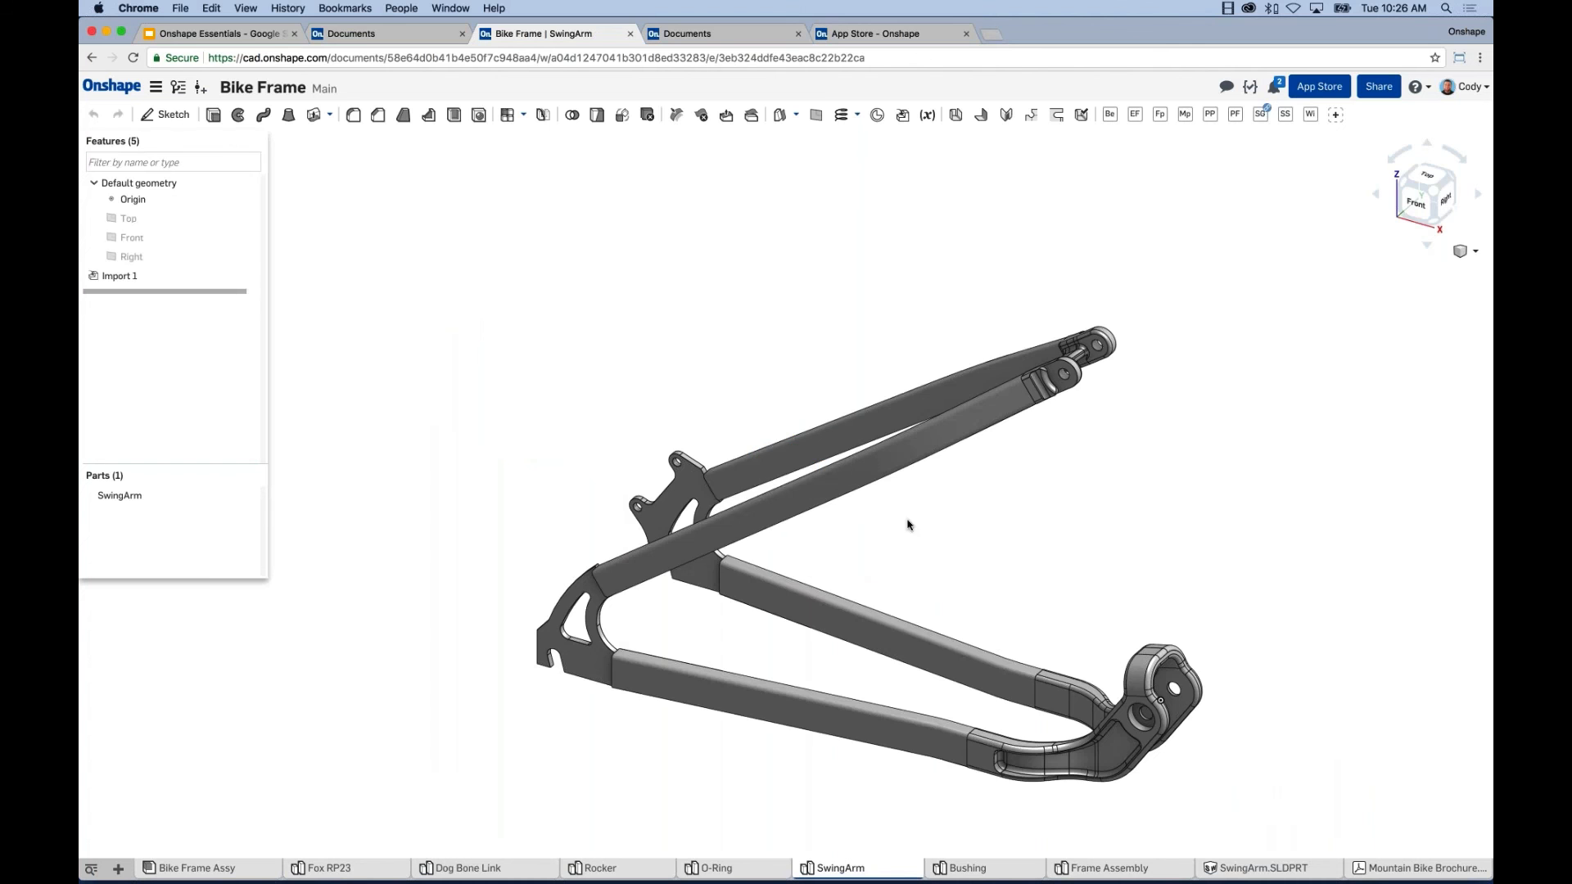
right_click_drag(856, 476, 908, 502)
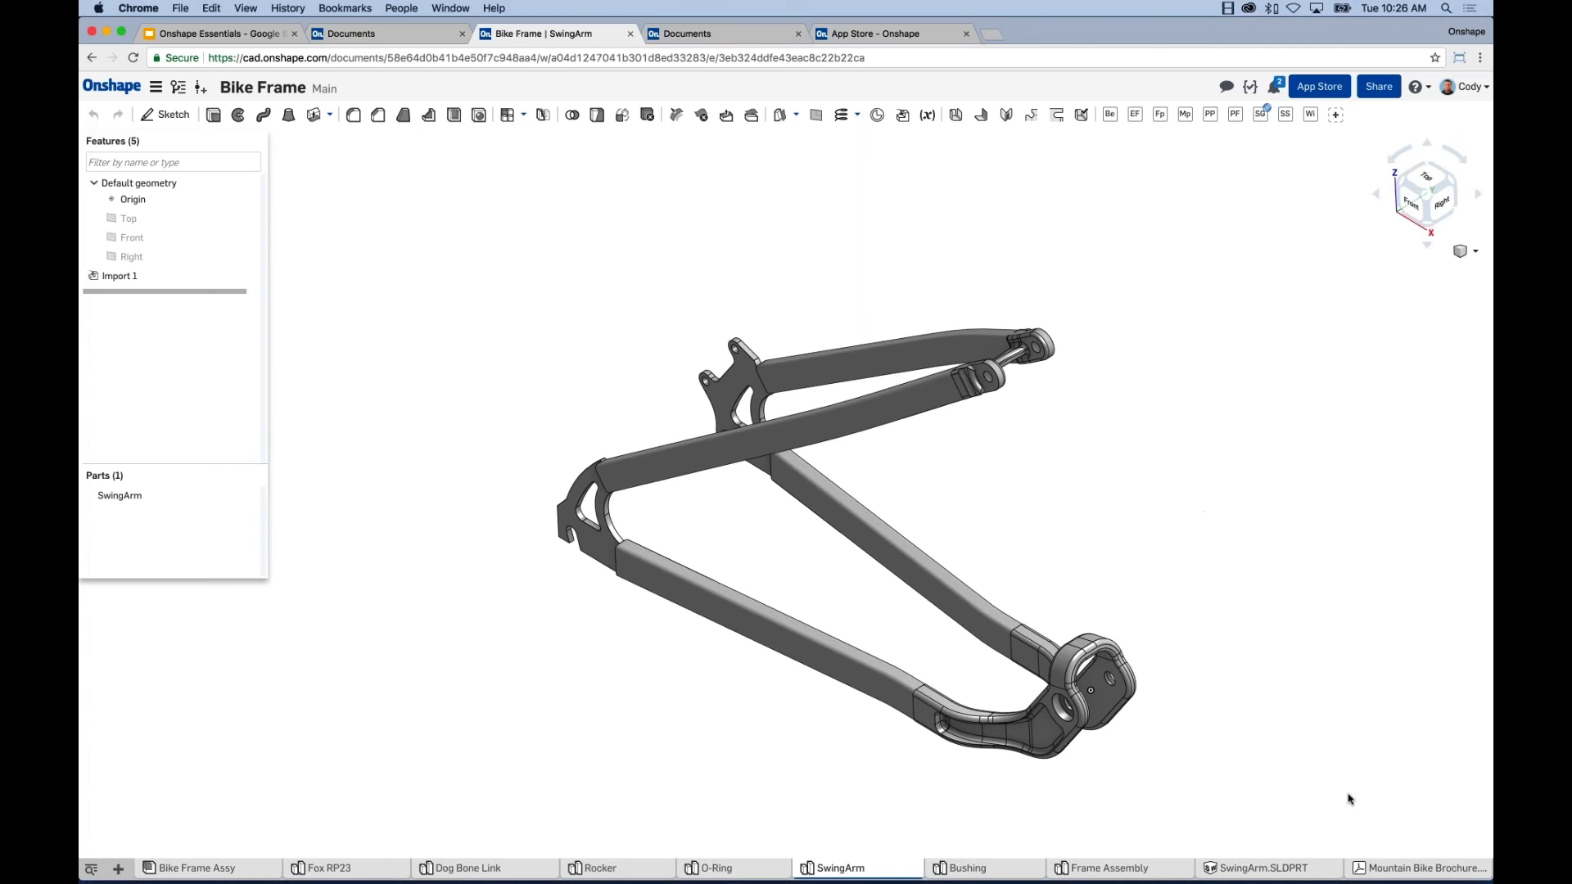
Scroll through the Mountain Bike Brochure PDF, then return to the Bike Frame Assy assembly.
left_click(1412, 868)
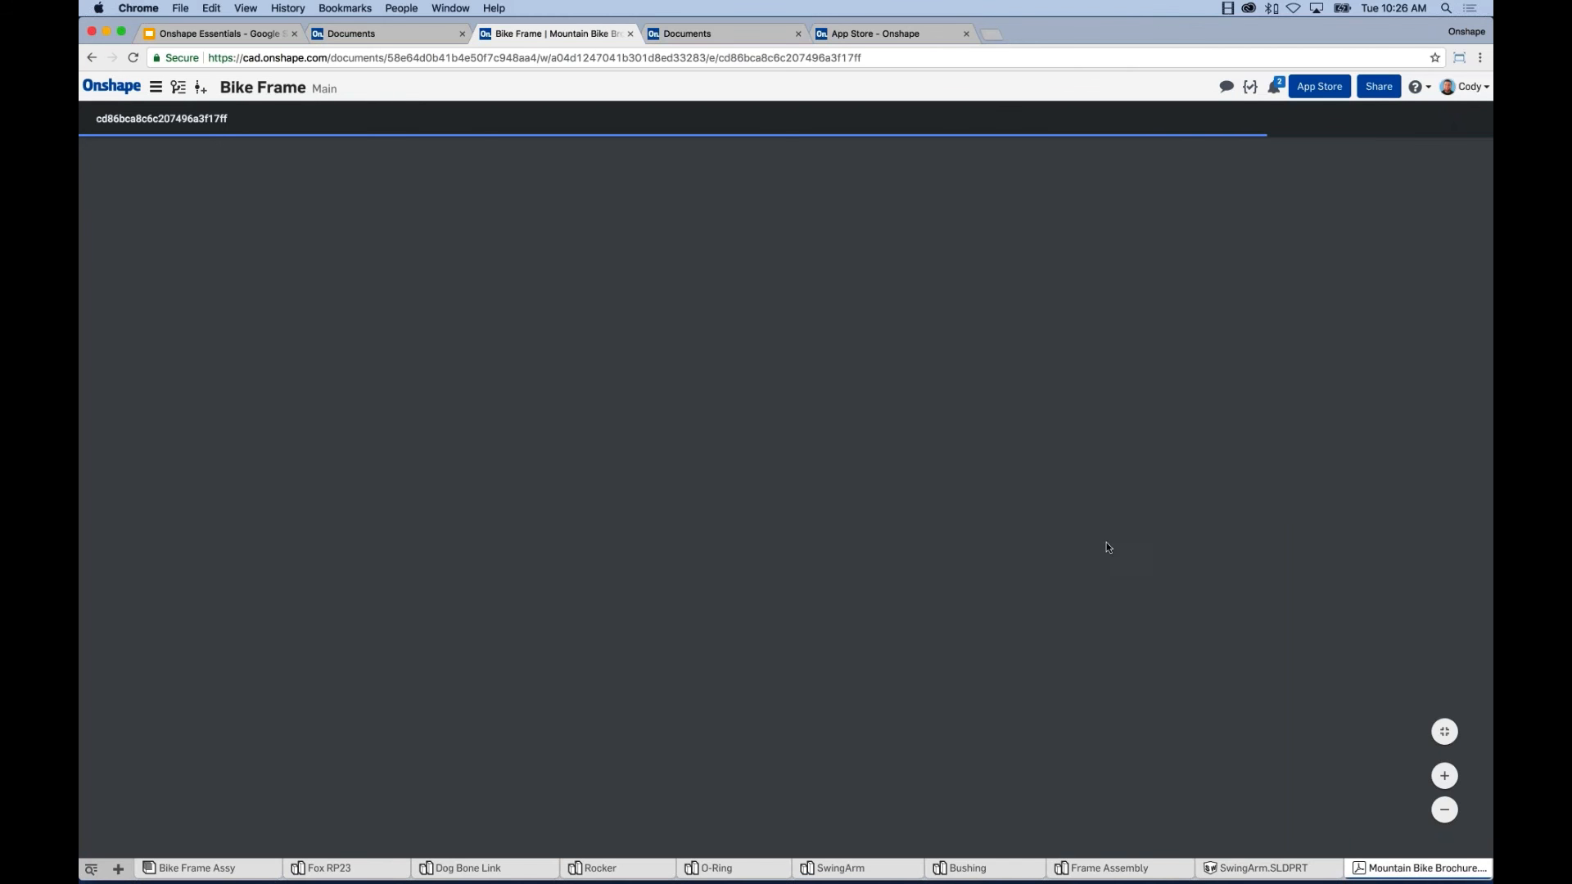
scroll(1219, 542, "down", 15)
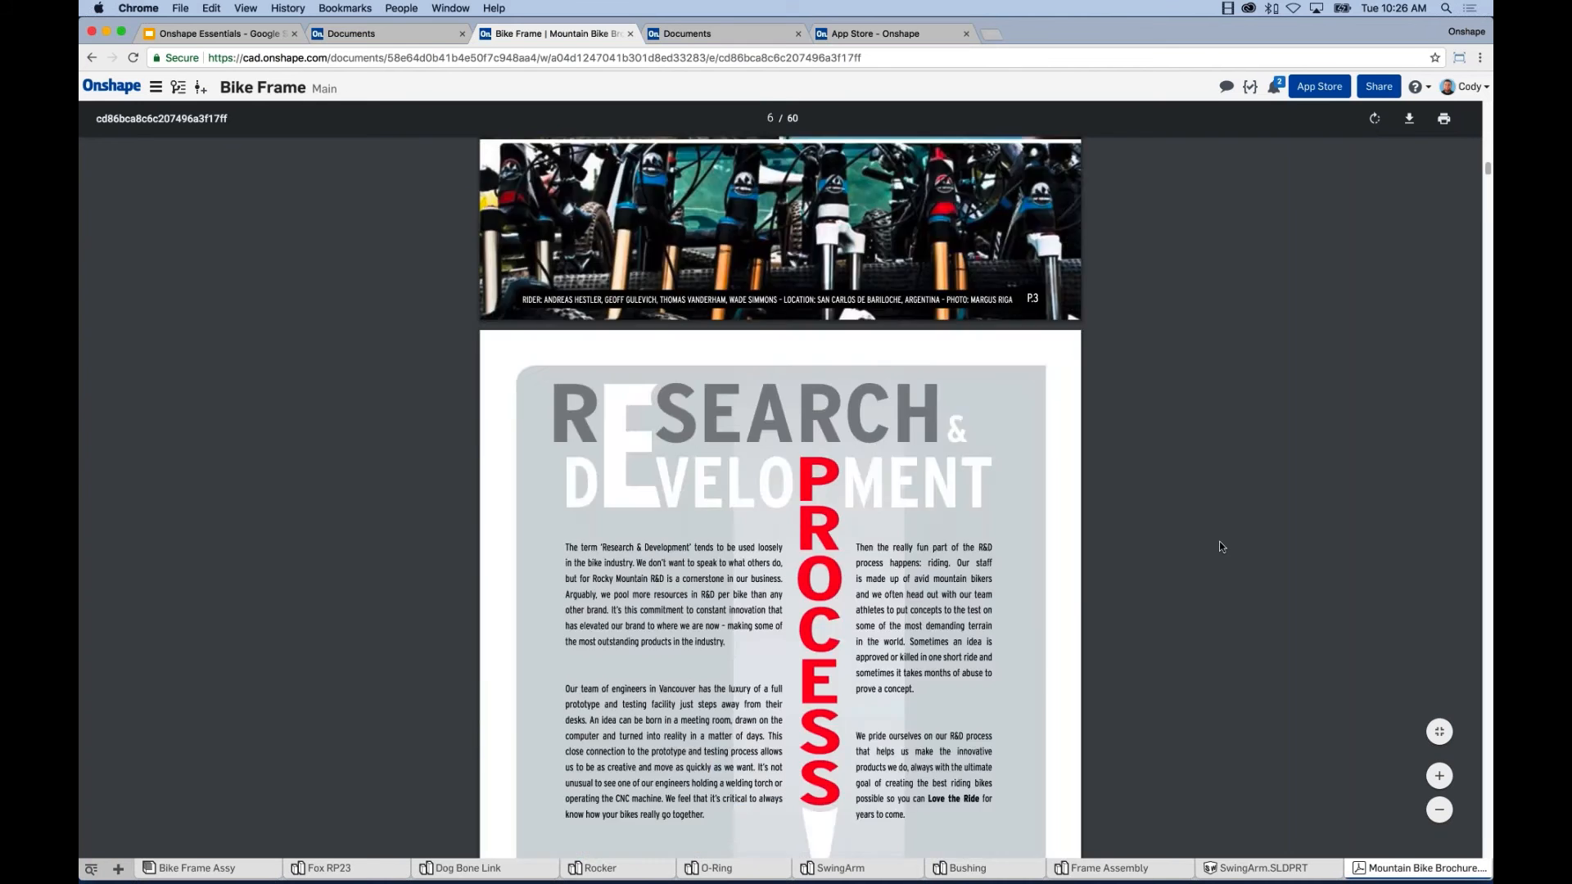
scroll(1220, 541, "down", 10)
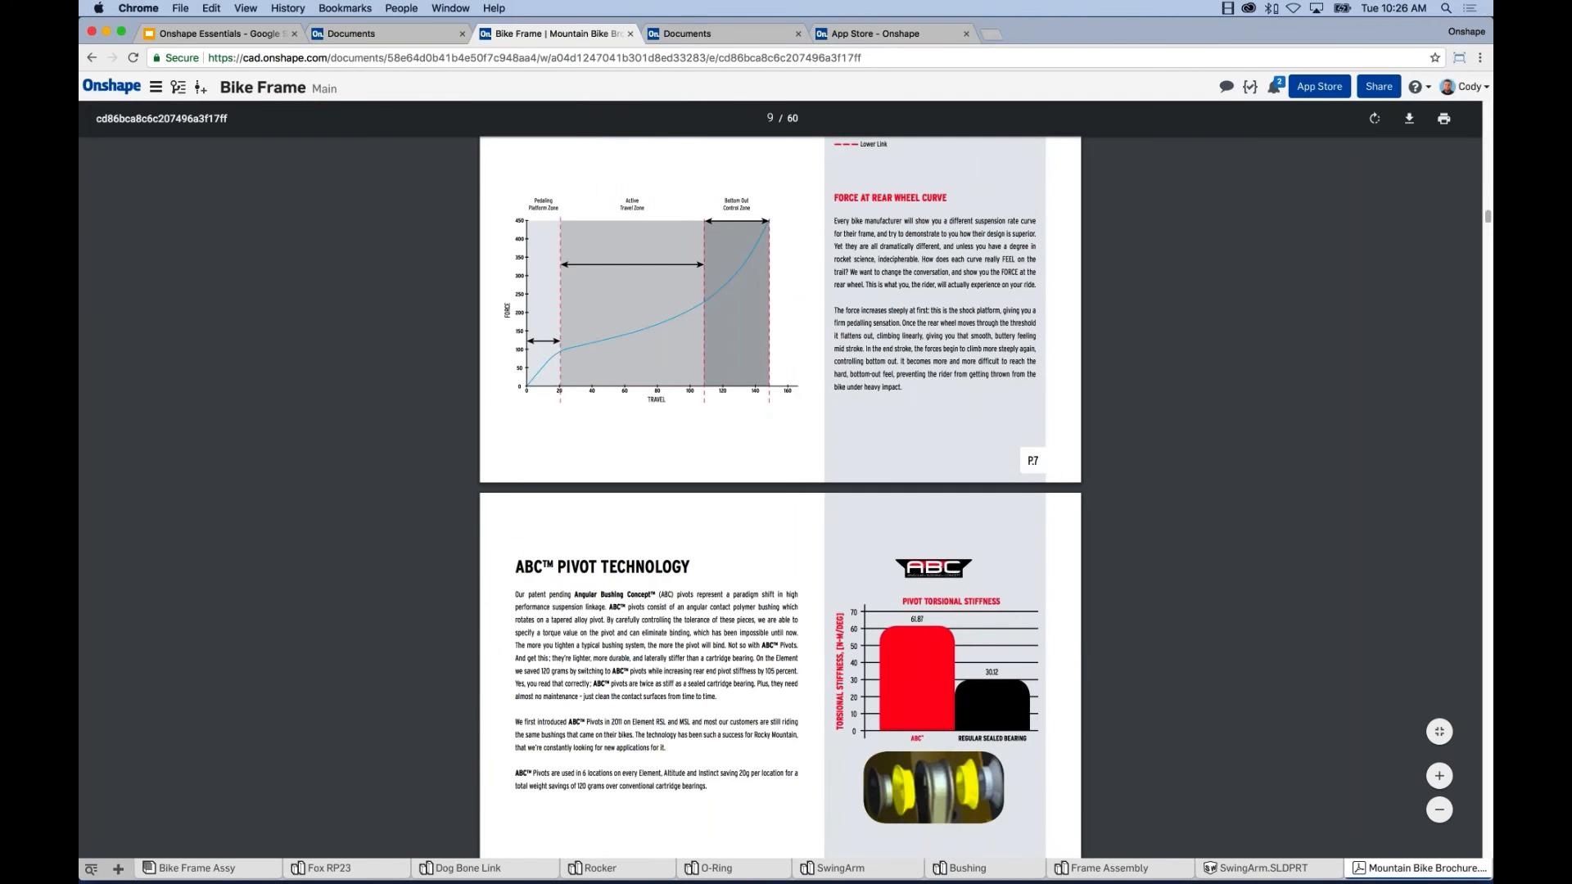
left_click(197, 867)
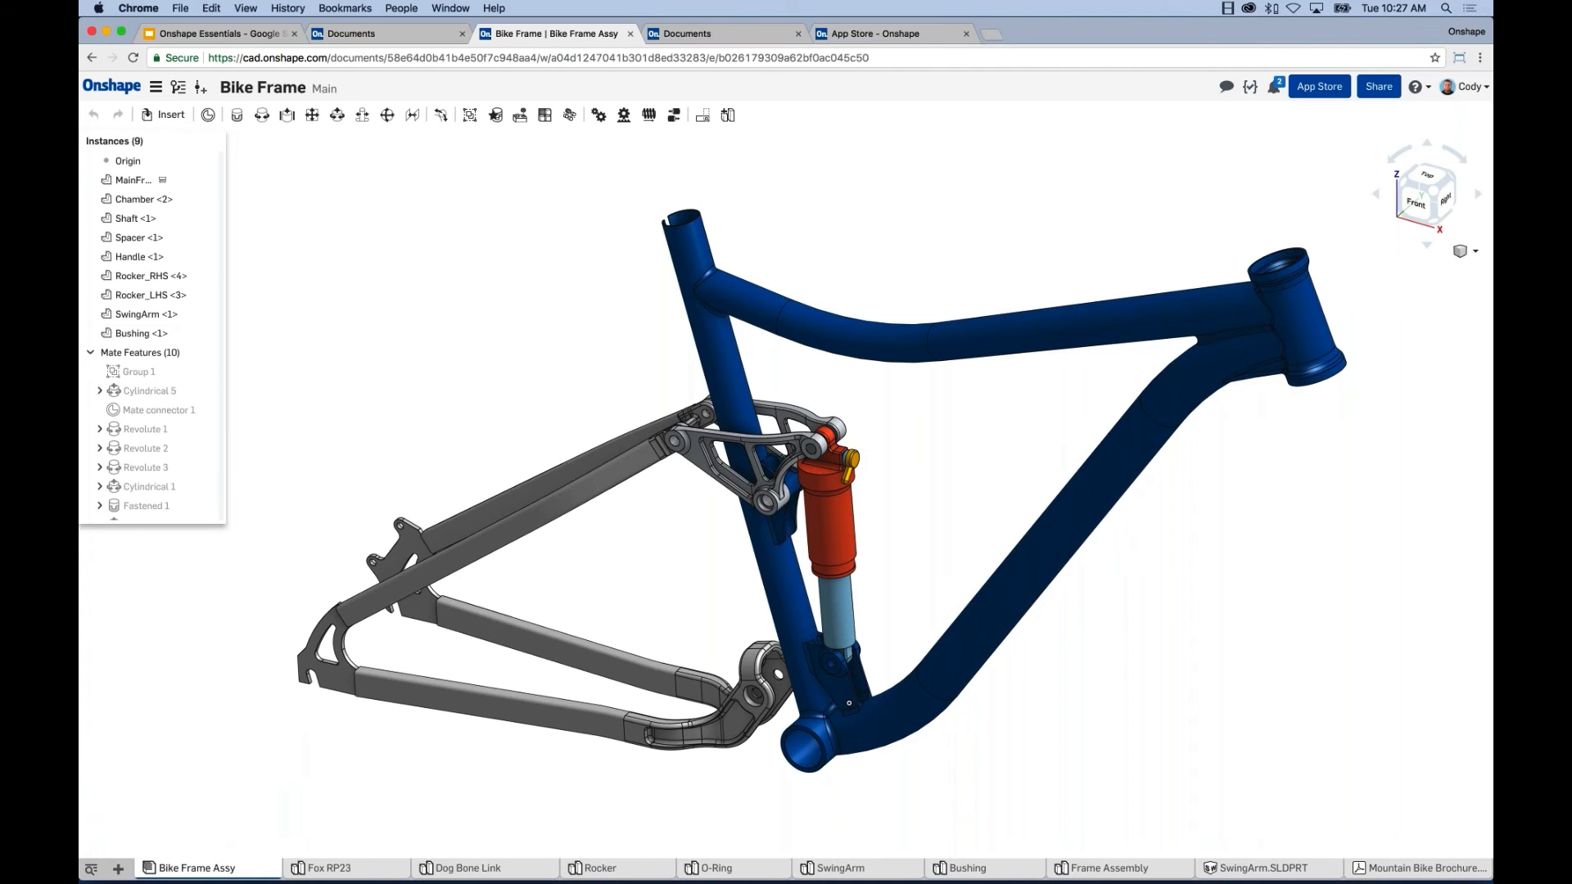
Pan the bike frame assembly, then switch to the Dog Bone Link part studio.
middle_click_drag(1126, 728, 1114, 709)
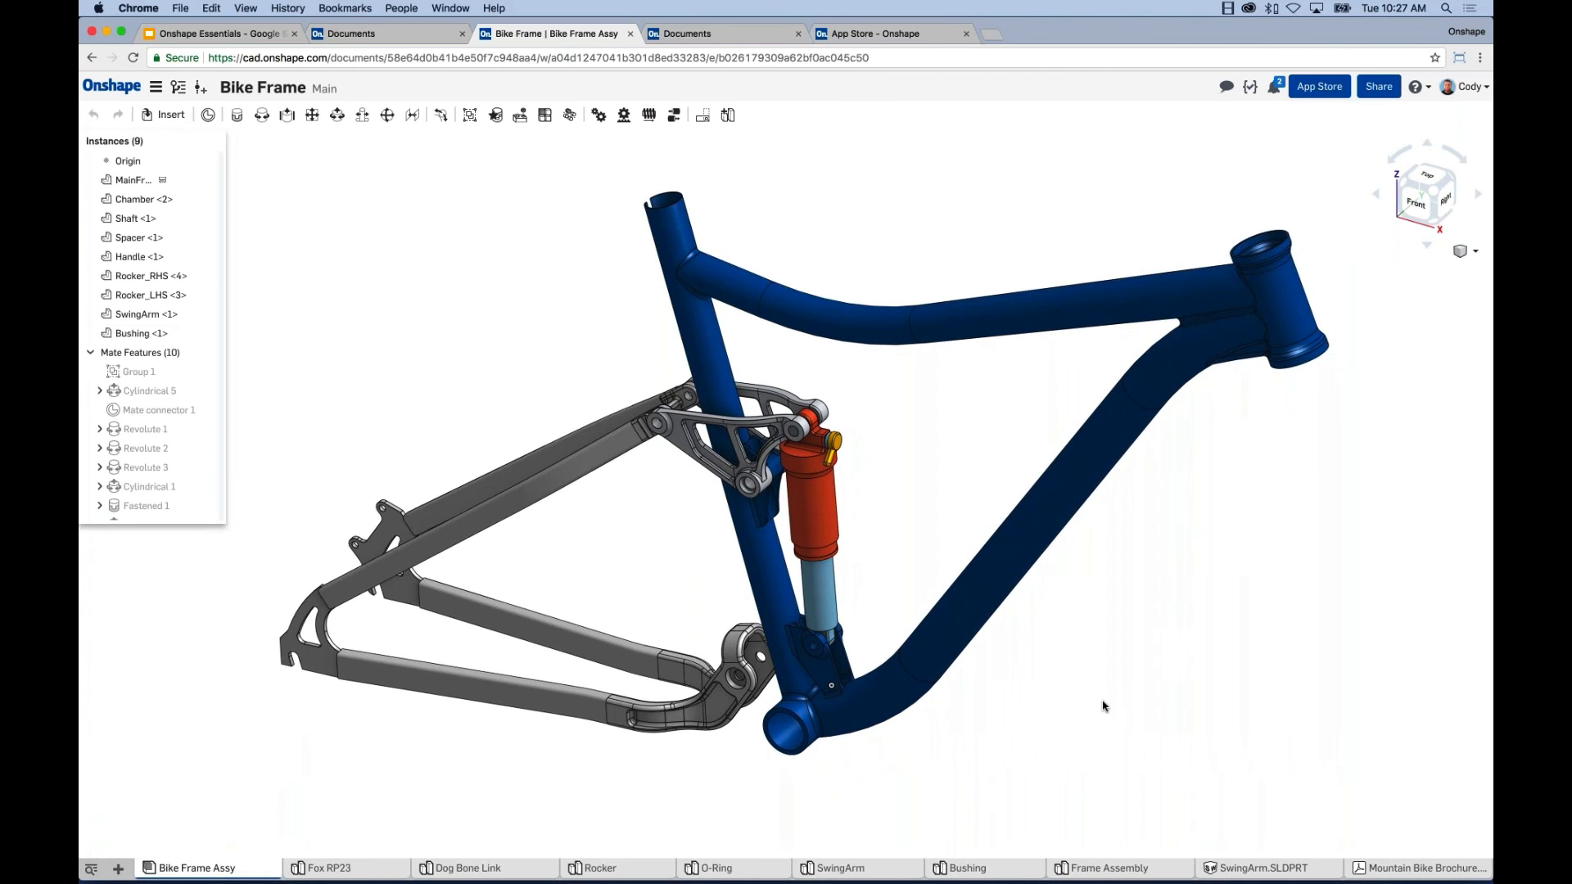
middle_click_drag(897, 556, 895, 563)
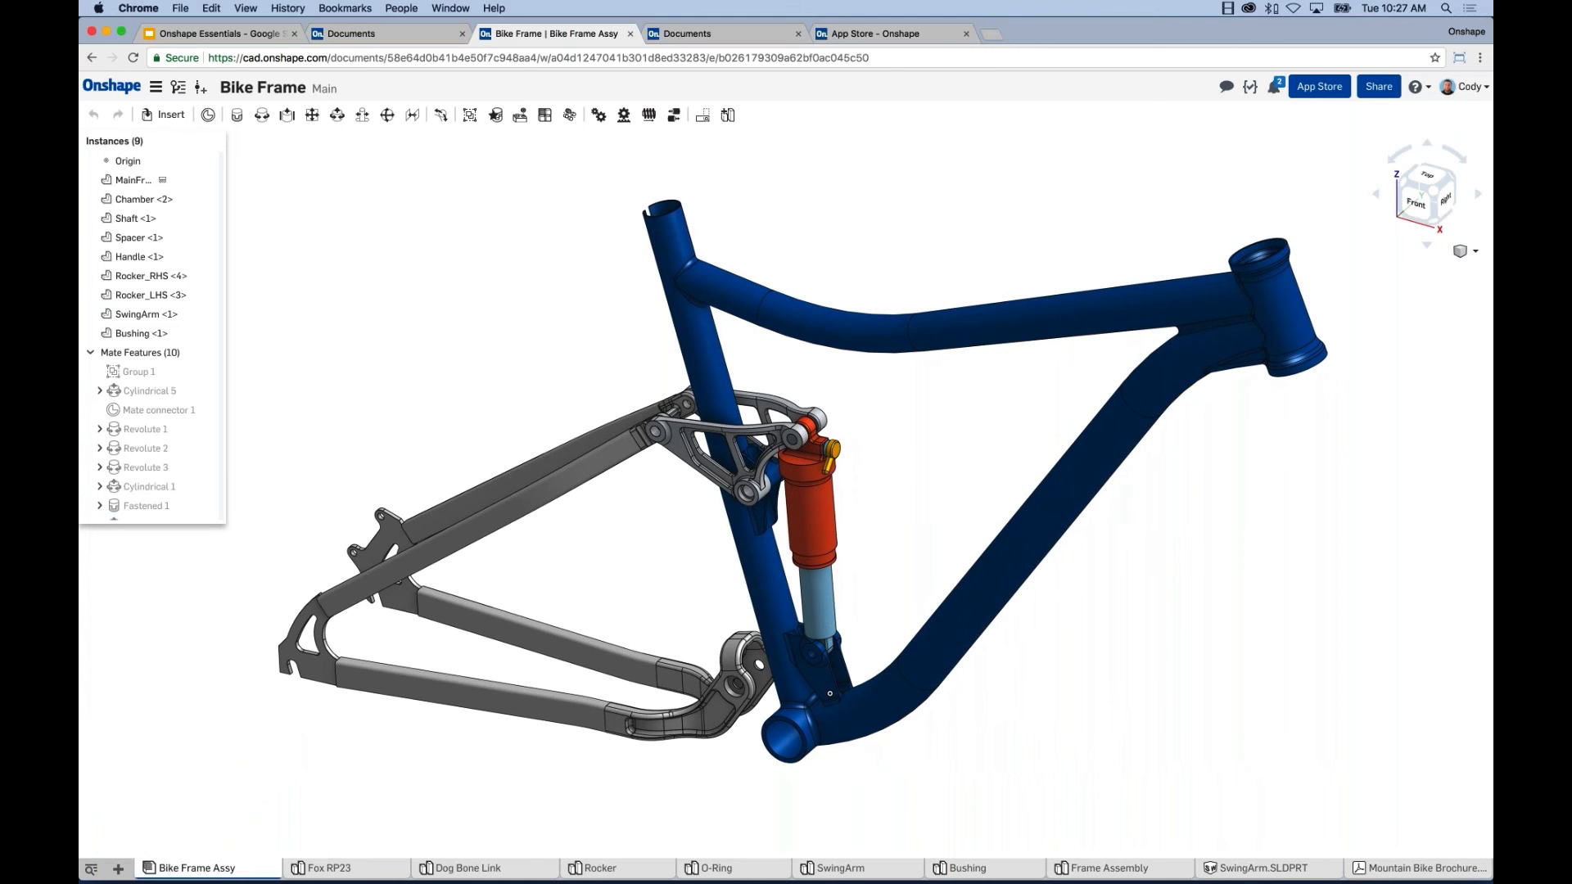
left_click(526, 868)
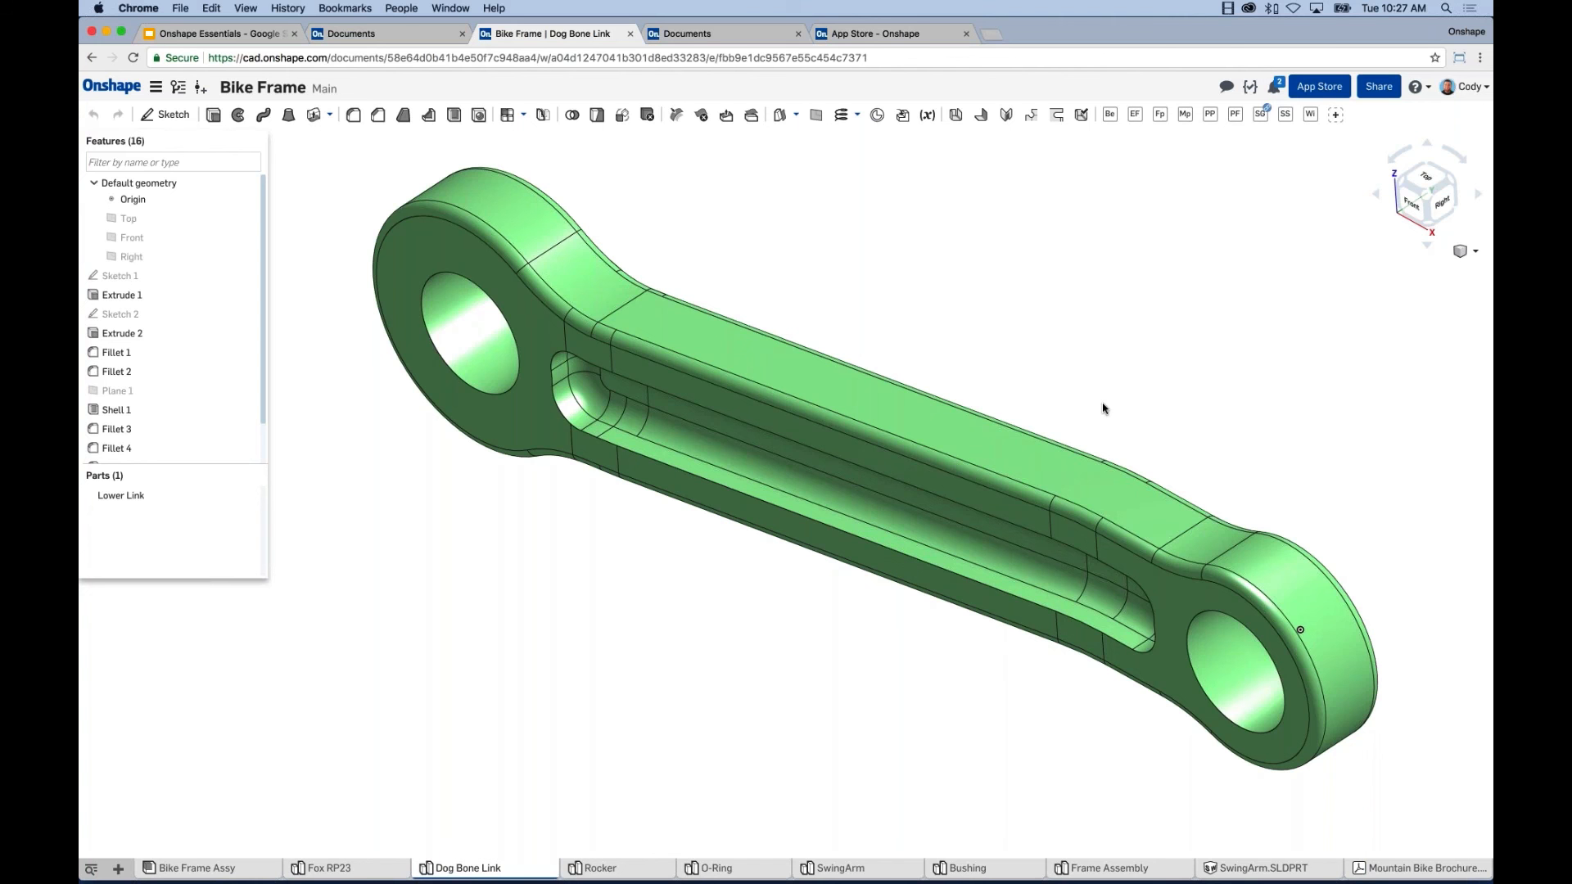
Orbit the green link, then add an empty Part Studio 1 via Create Part Studio.
right_click_drag(798, 645, 782, 645)
right_click_drag(673, 629, 744, 643)
middle_click_drag(744, 642, 767, 659)
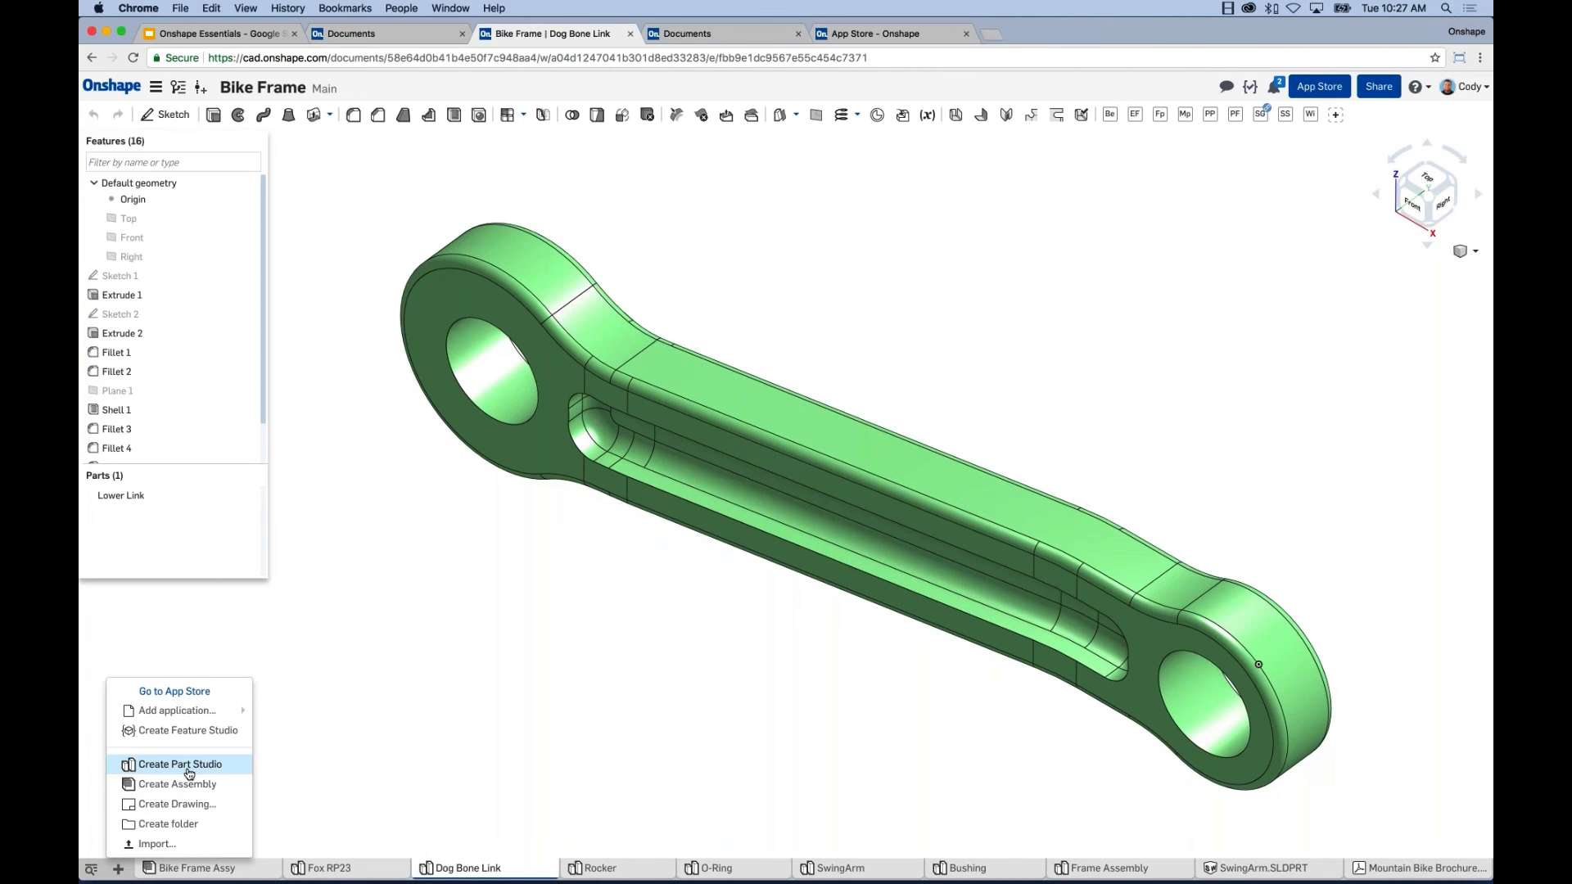
left_click(188, 768)
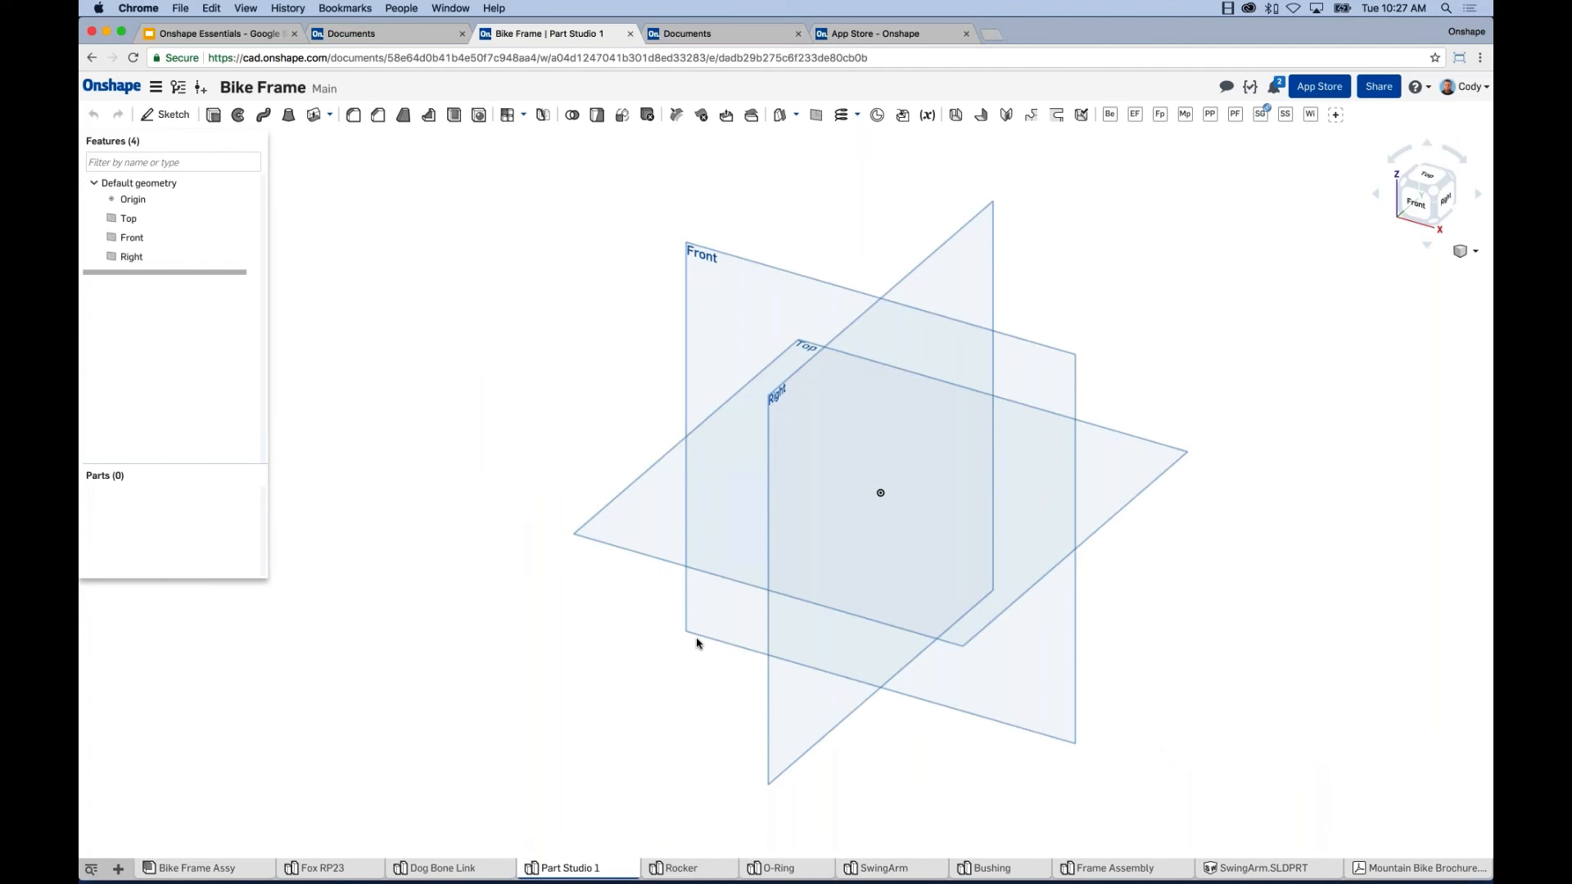
Select the Front plane and begin Sketch 1 on it.
left_click(712, 262)
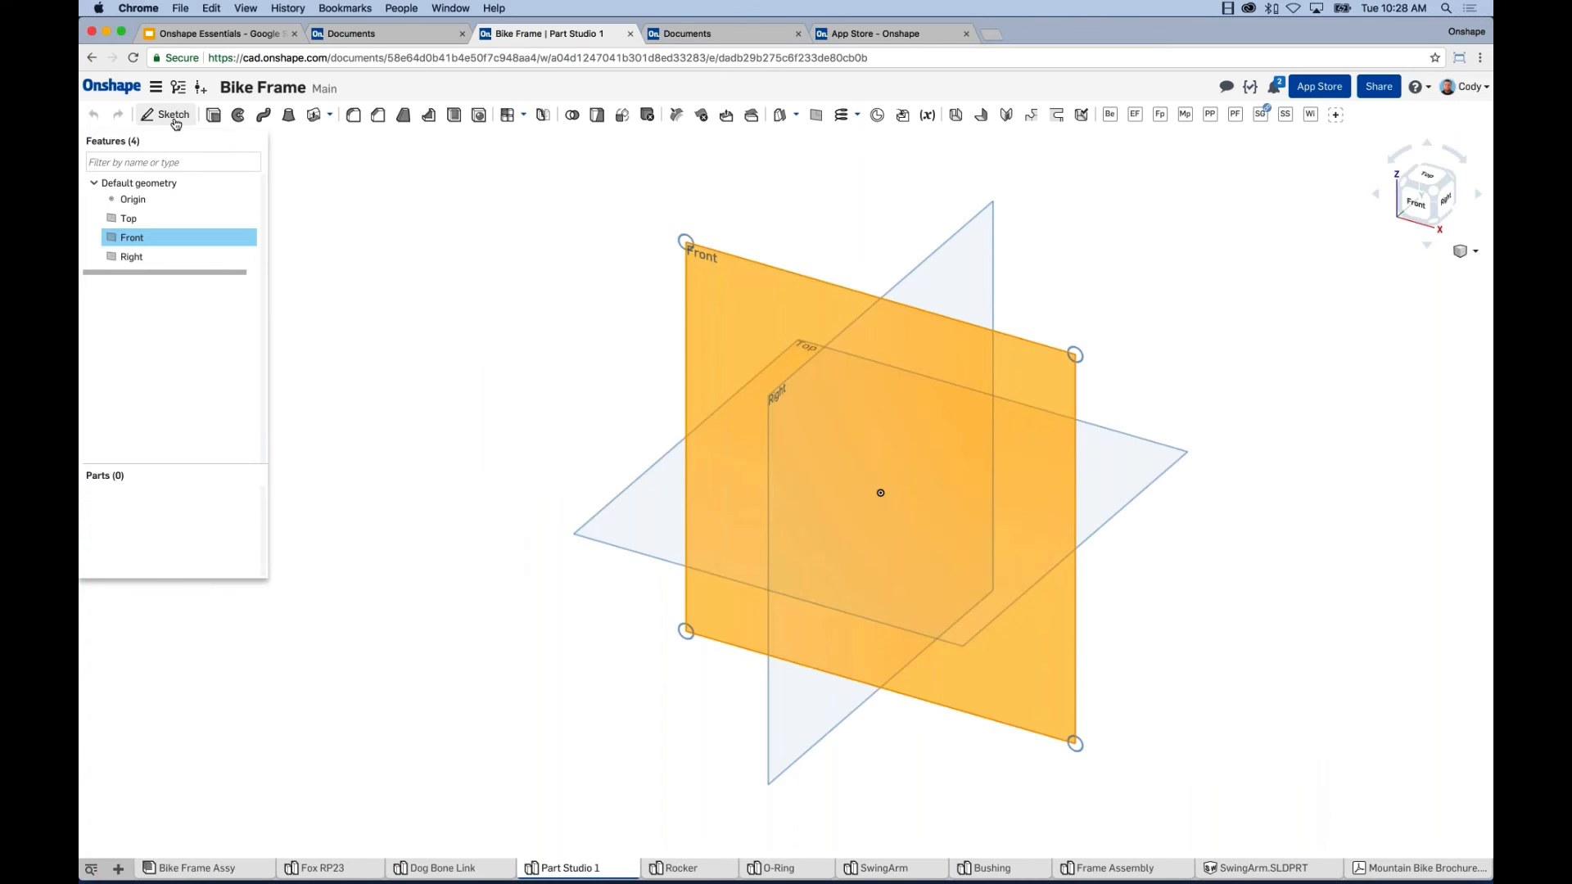
left_click(171, 115)
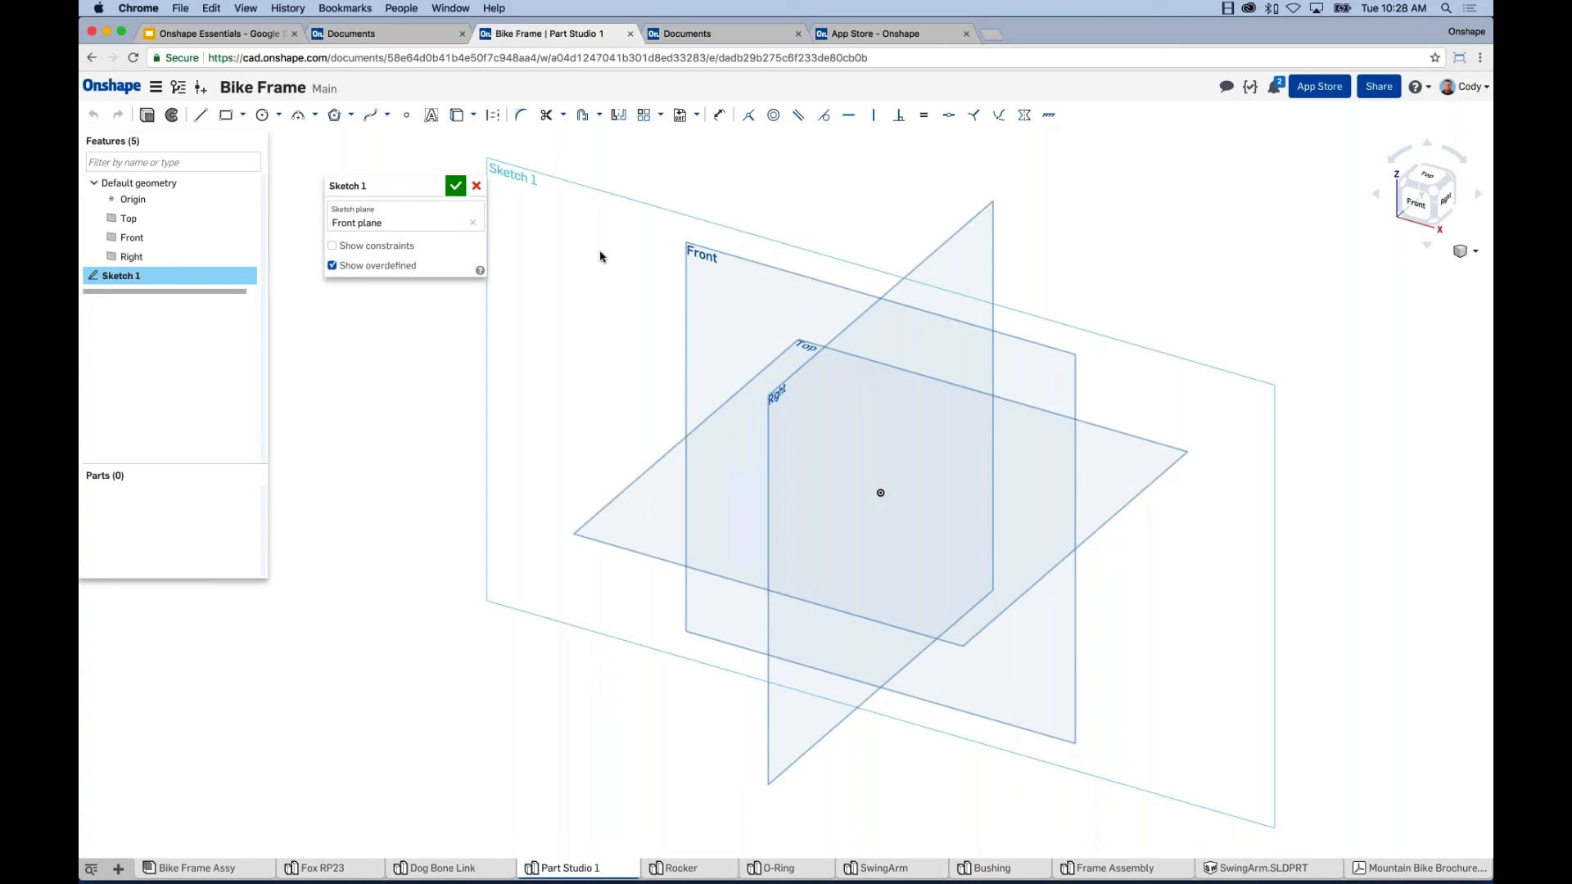
Set the view normal to the Front sketch plane.
right_click(600, 256)
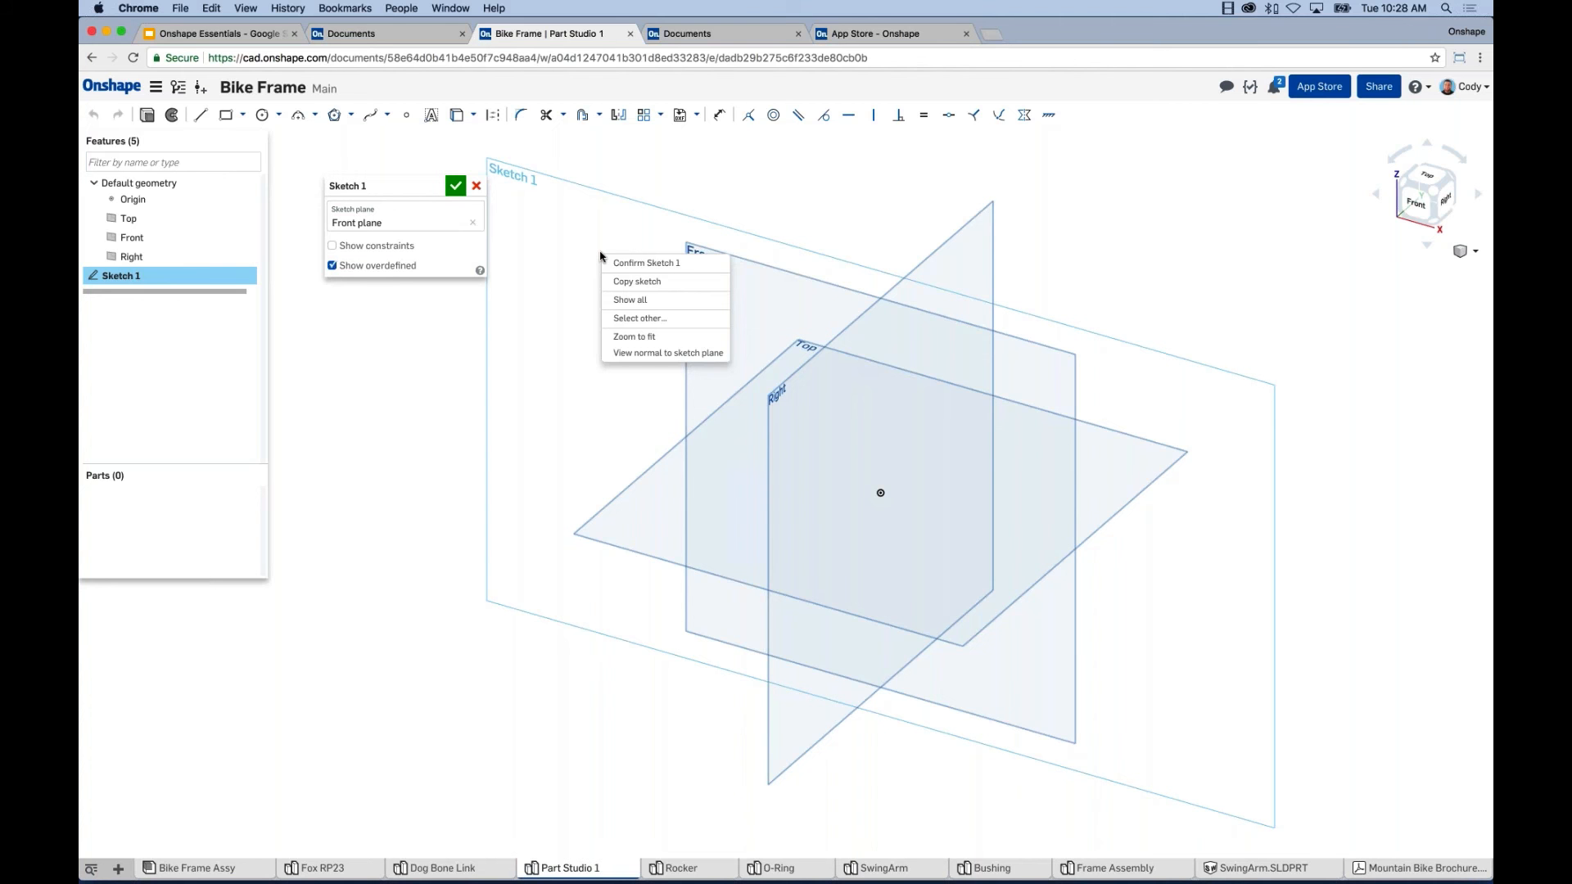
left_click(640, 357)
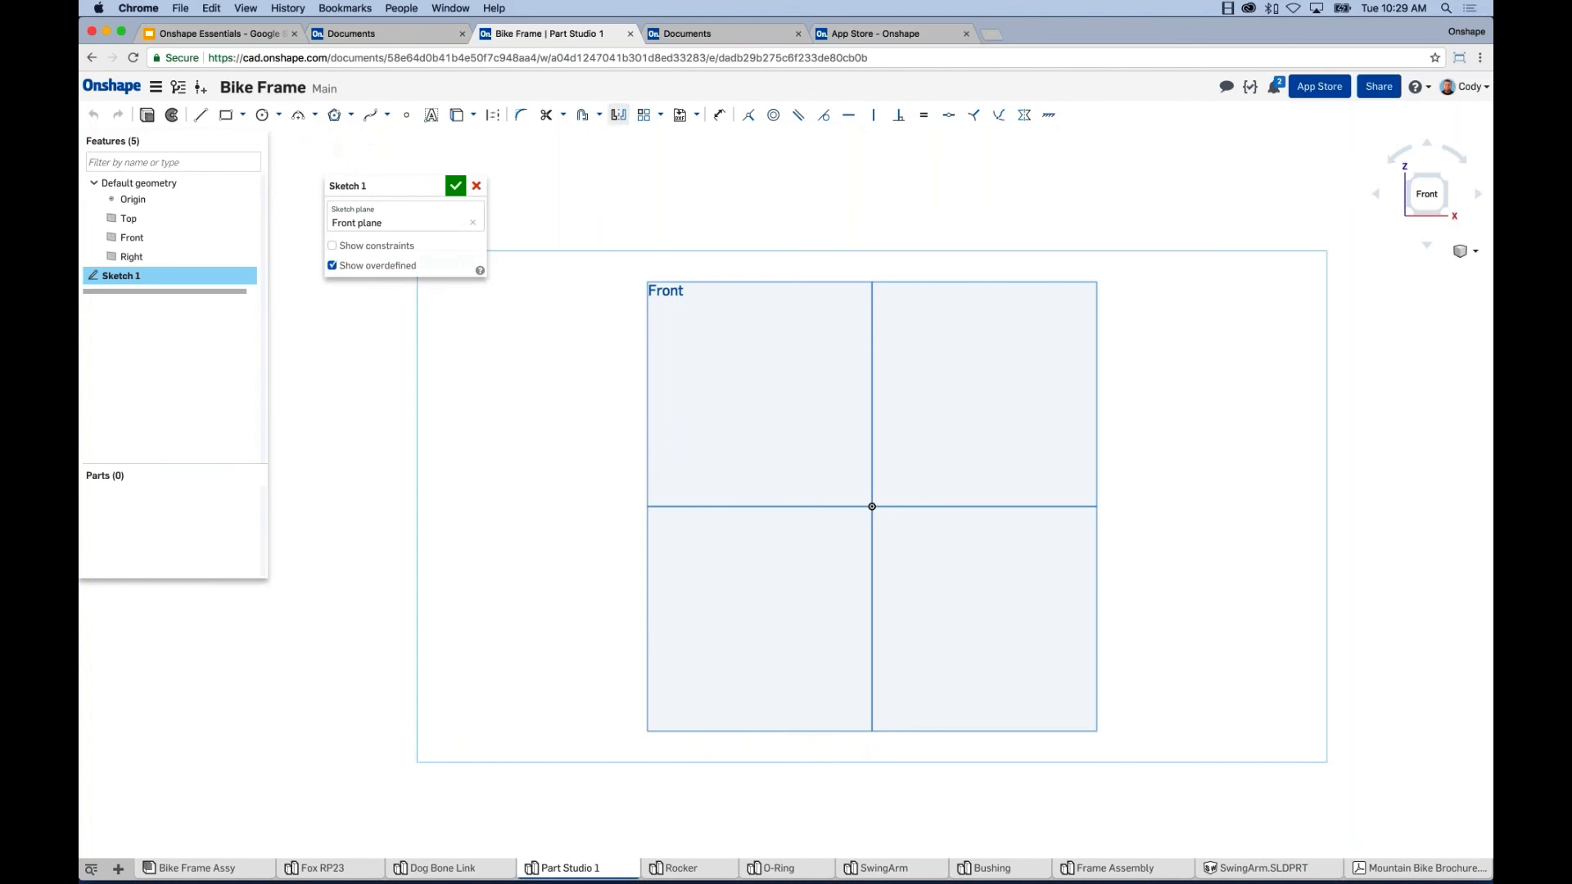
Draw a Ø110.603 centre-point circle centred on the origin.
left_click(265, 115)
middle_click_drag(639, 506, 571, 393)
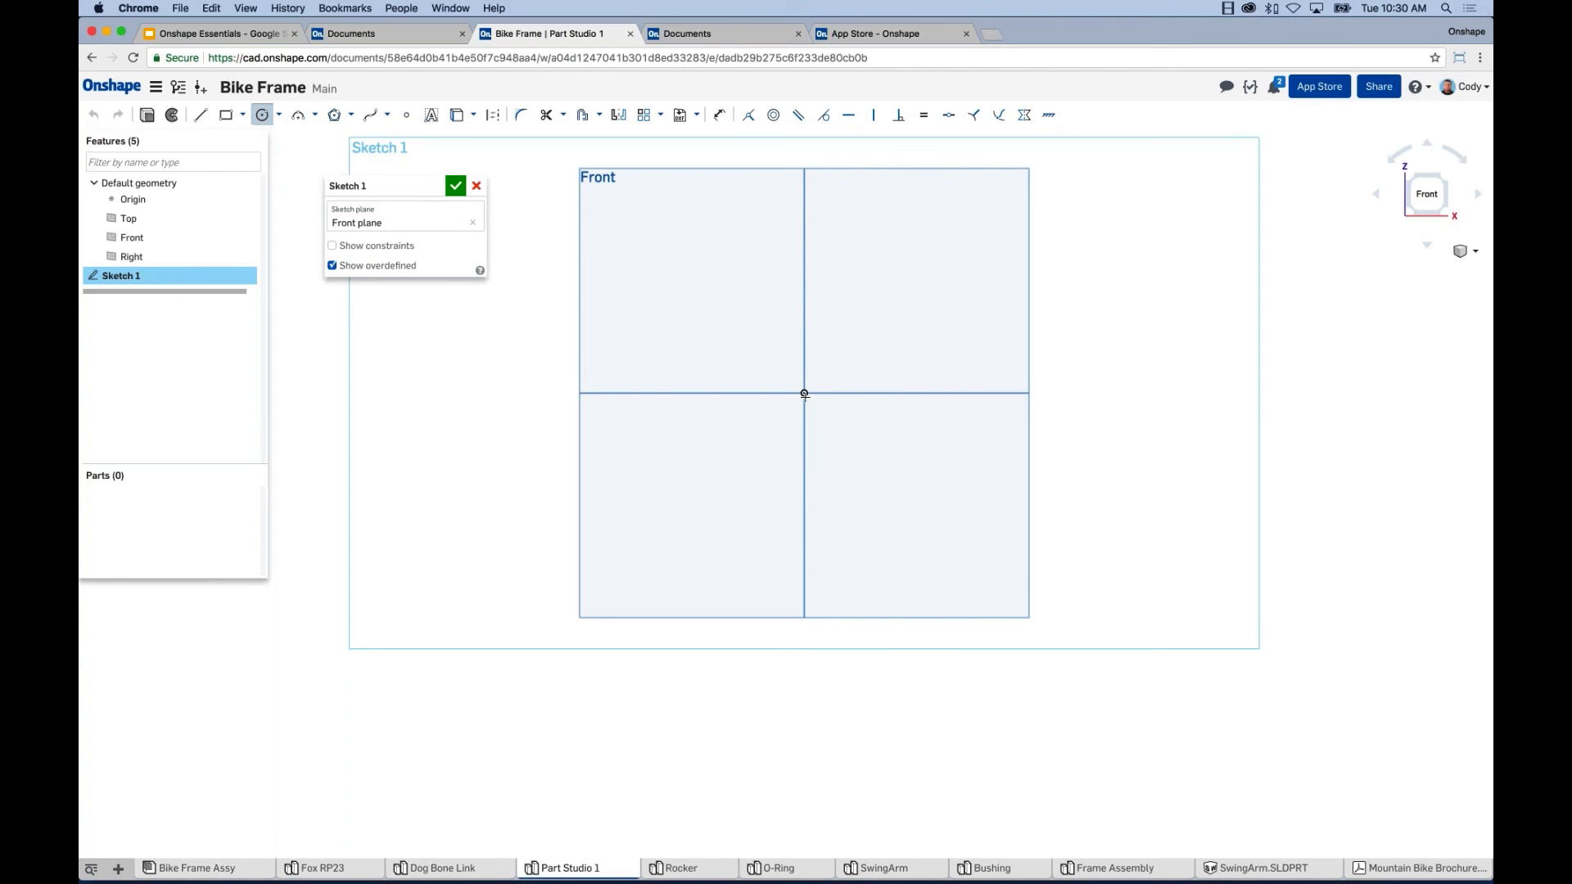
left_click(804, 393)
left_click(692, 514)
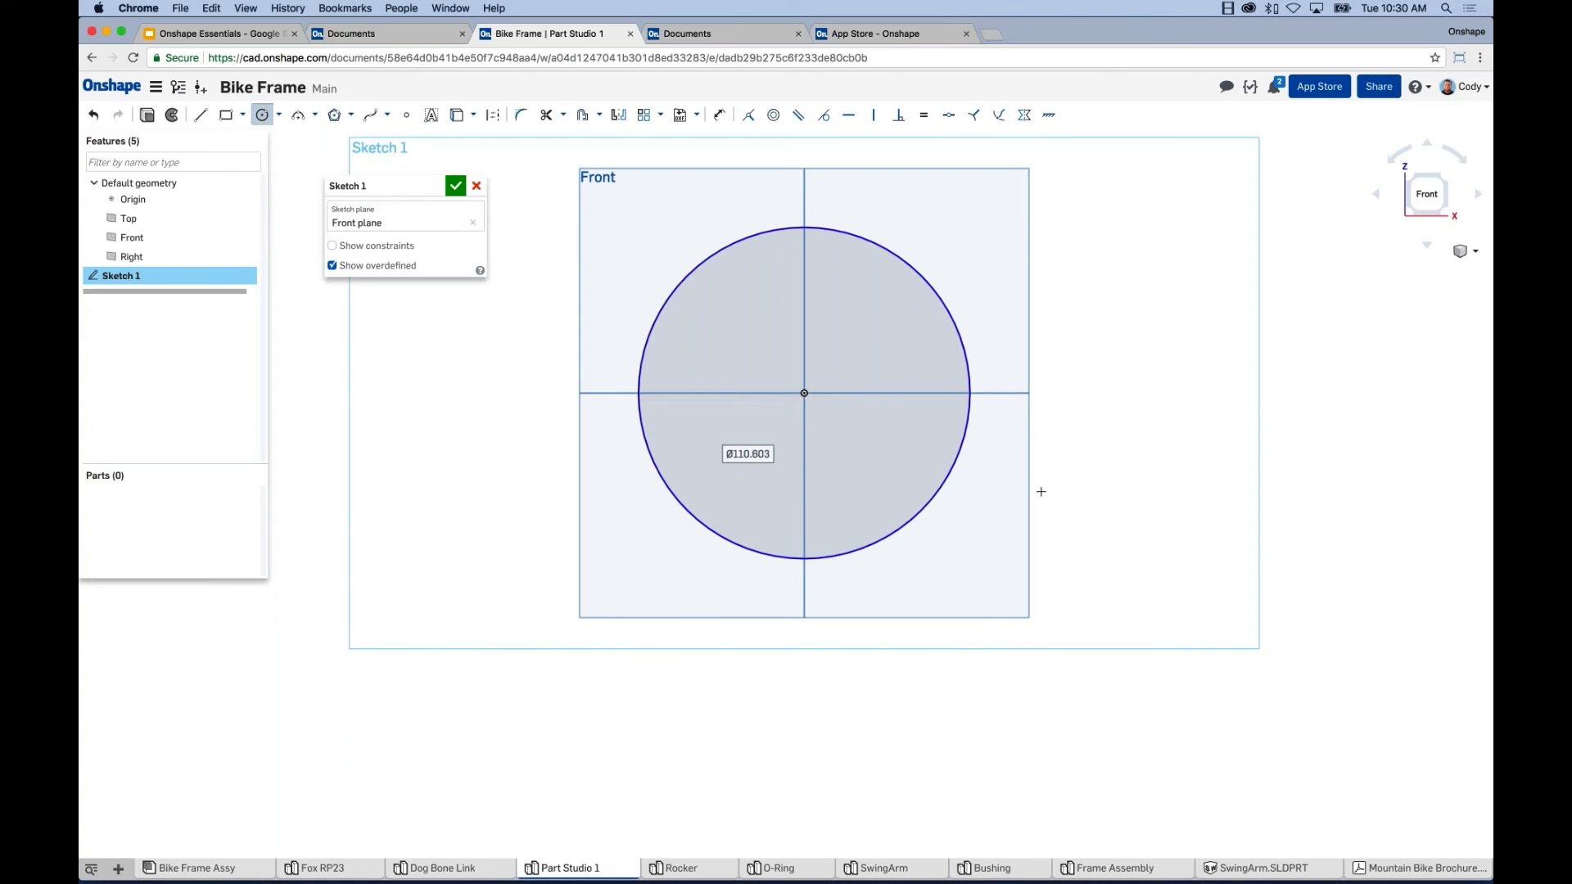
Add a second Ø110.449 circle level with the origin, to the right.
scroll(1039, 491, "down", 3)
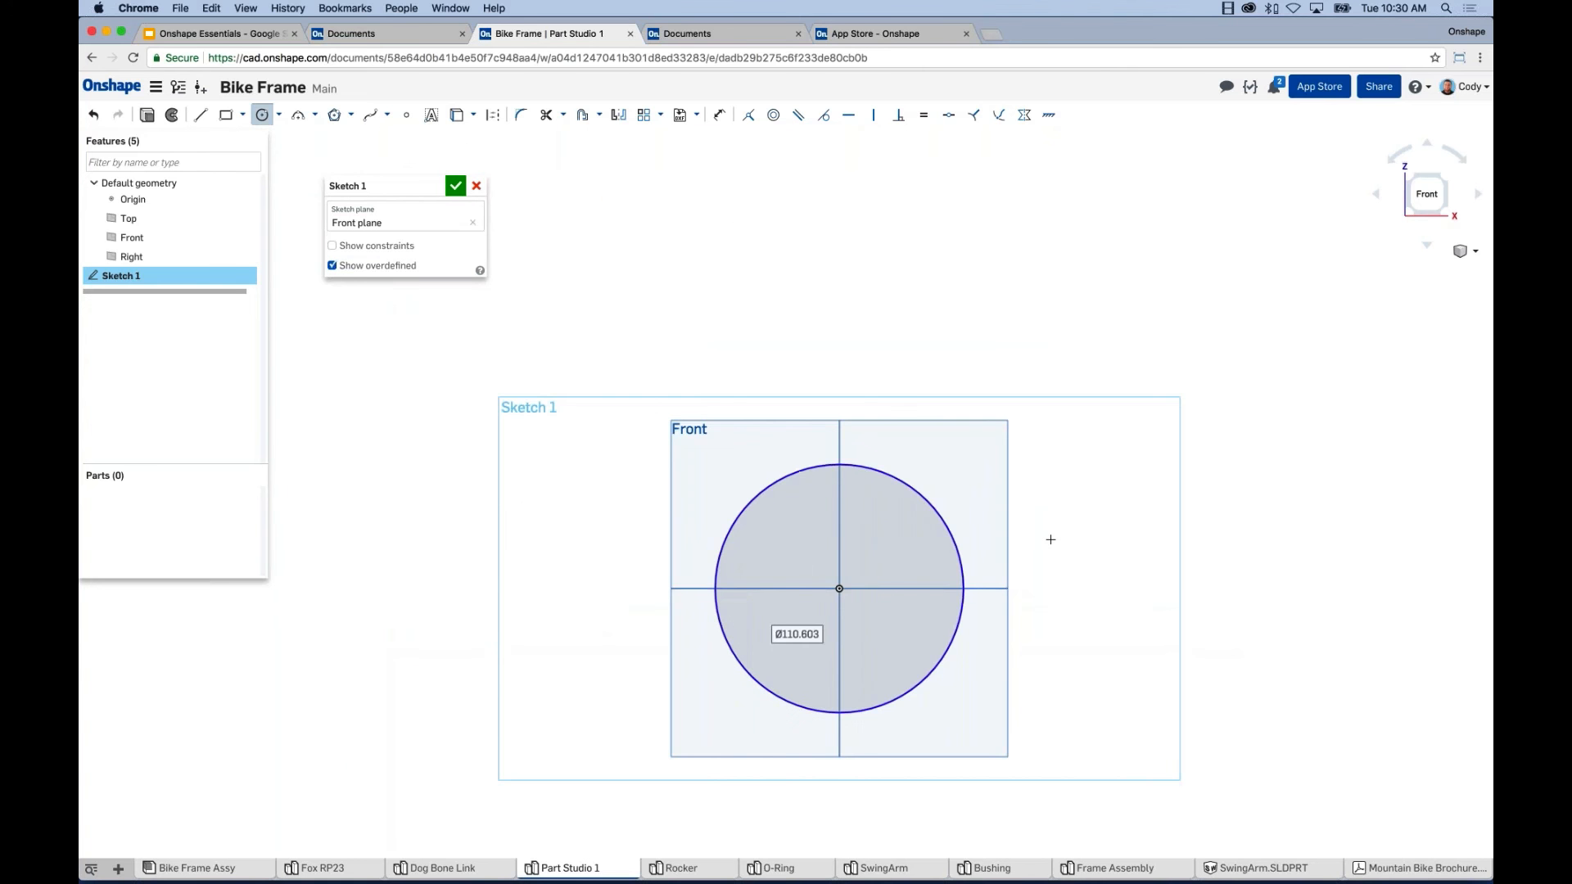
scroll(1049, 535, "down", 3)
middle_click_drag(1014, 477, 849, 326)
mouse_move(1148, 541)
middle_mouse_down()
mouse_move(941, 502)
mouse_move(981, 518)
middle_mouse_up()
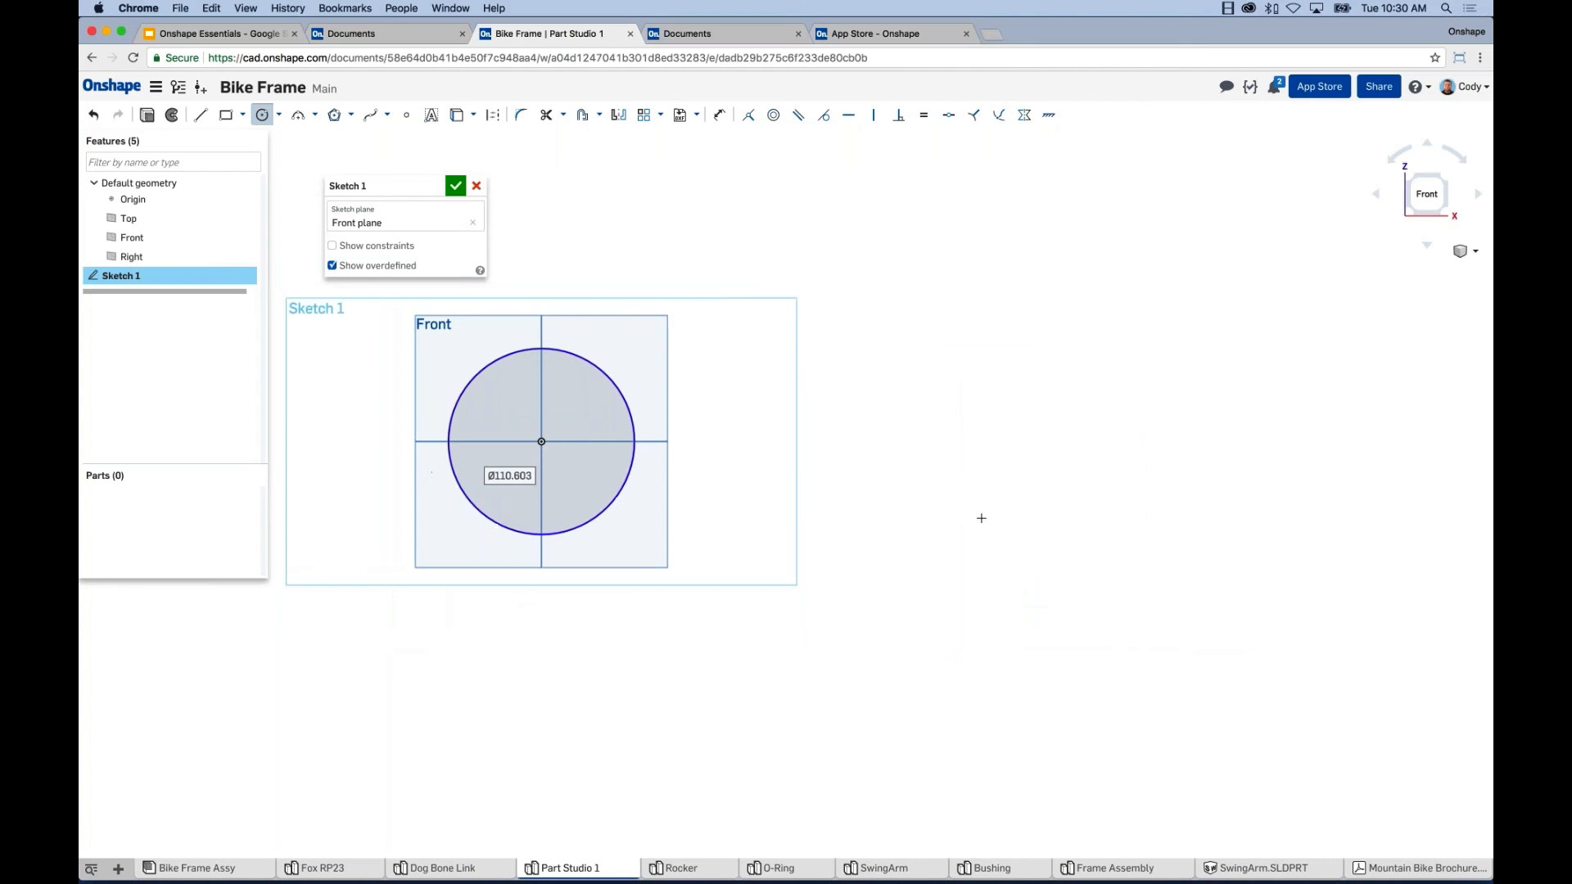
left_click(1148, 442)
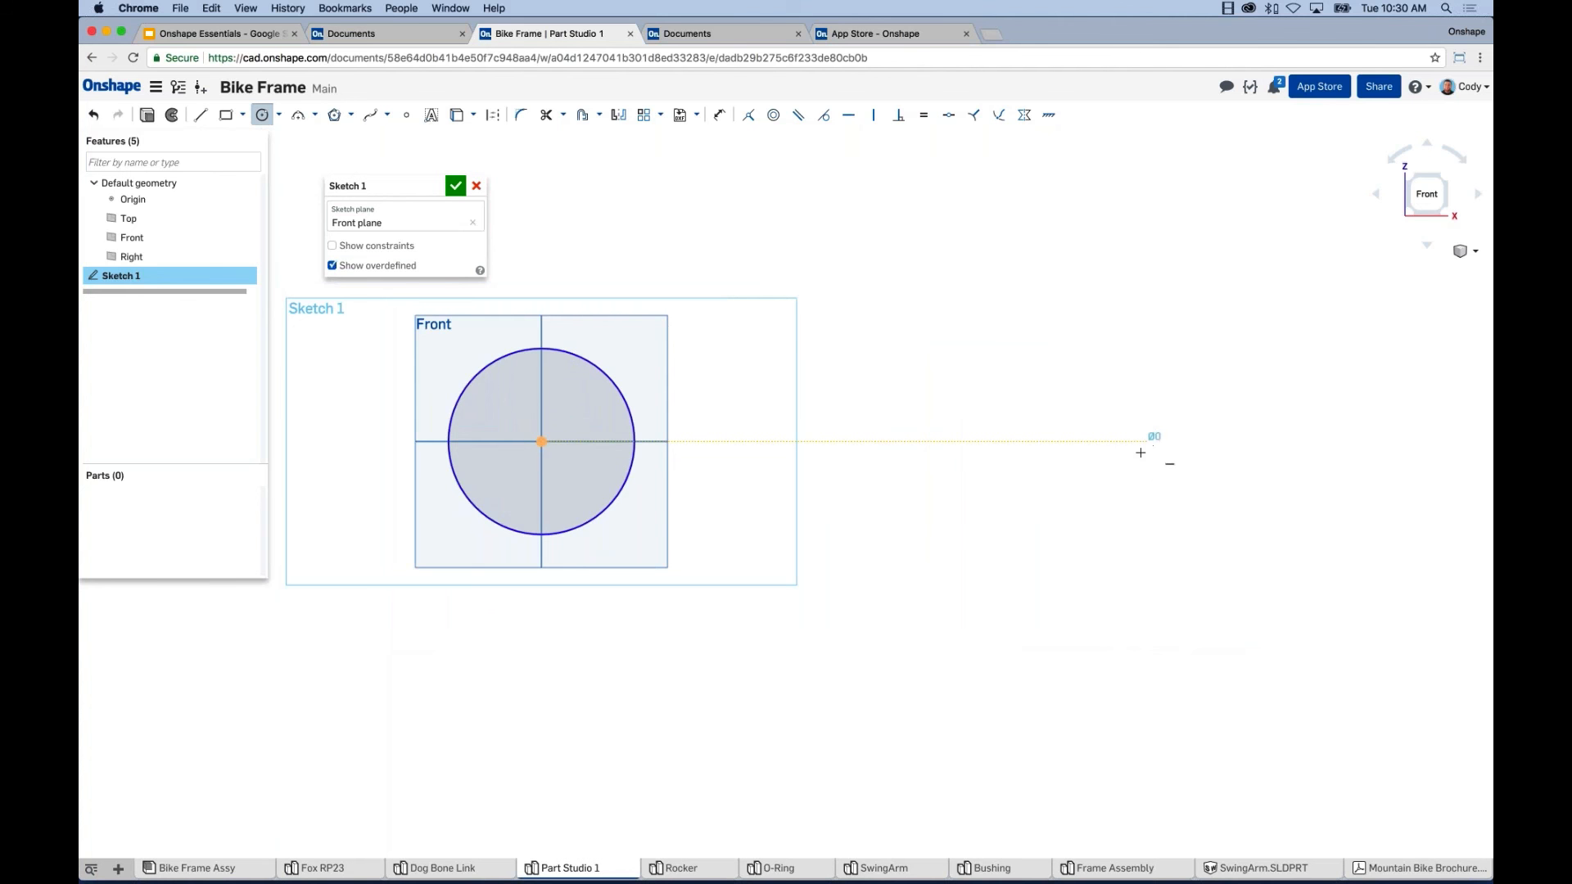
left_click(1110, 532)
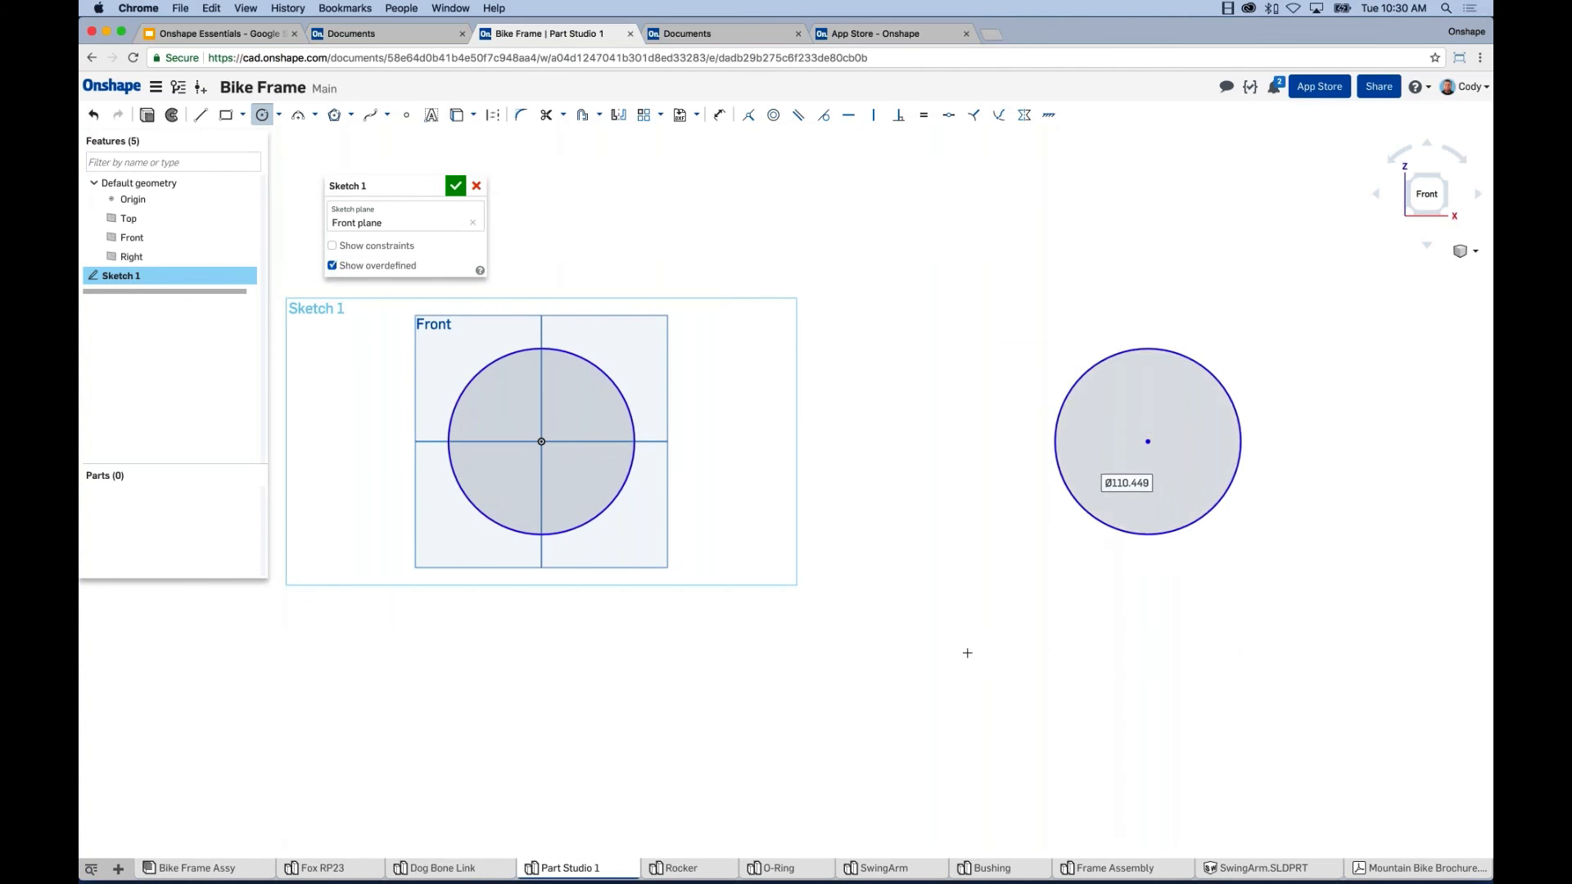
middle_click_drag(961, 649, 1087, 670)
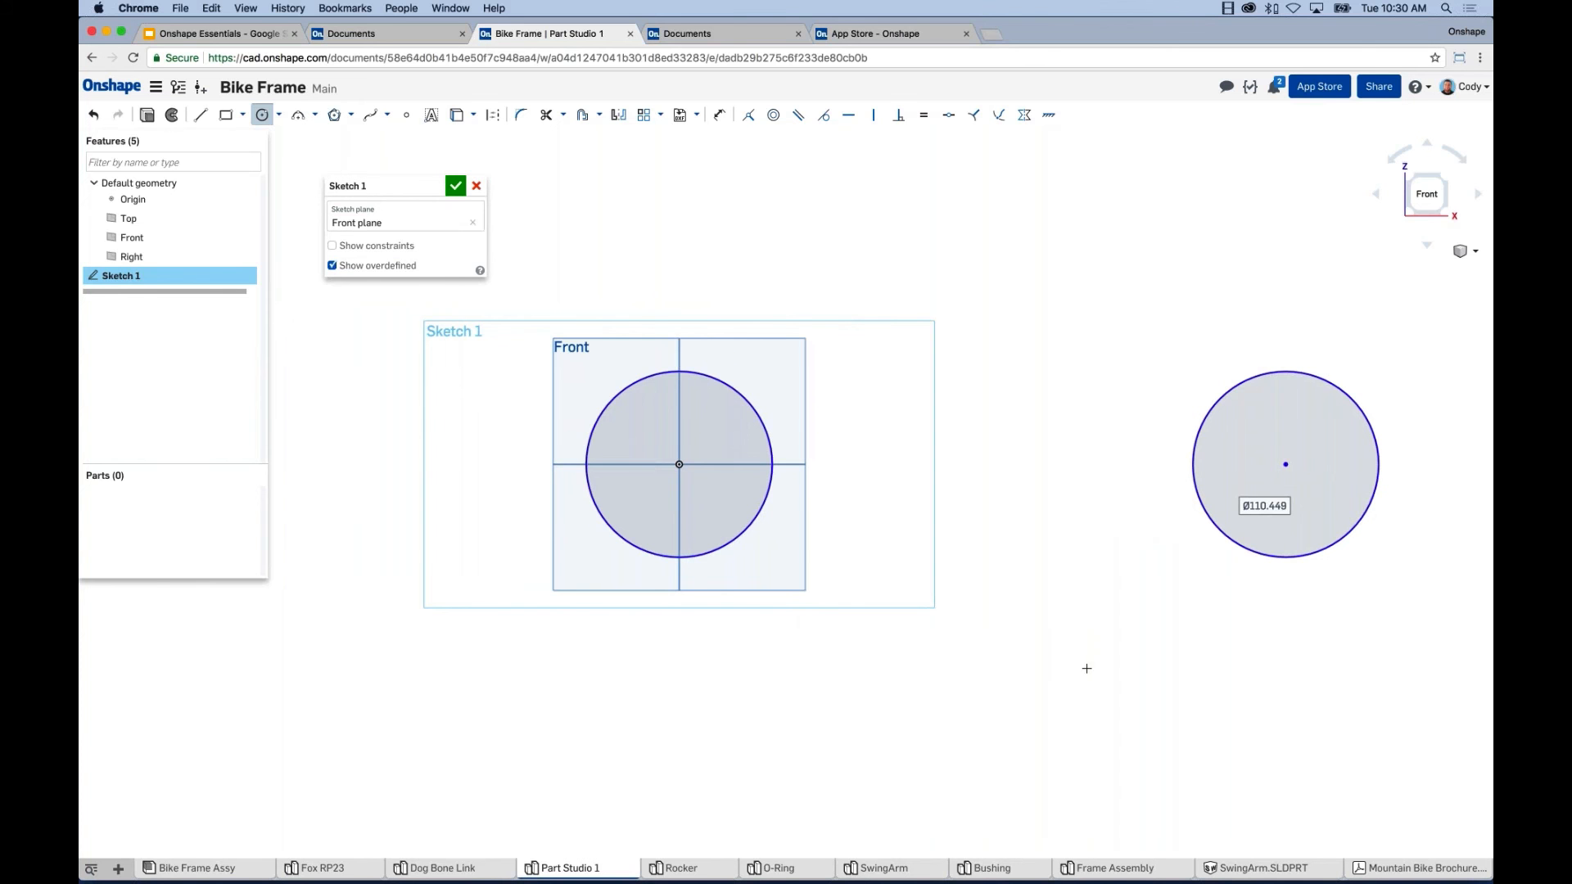
middle_click_drag(1077, 659, 1054, 630)
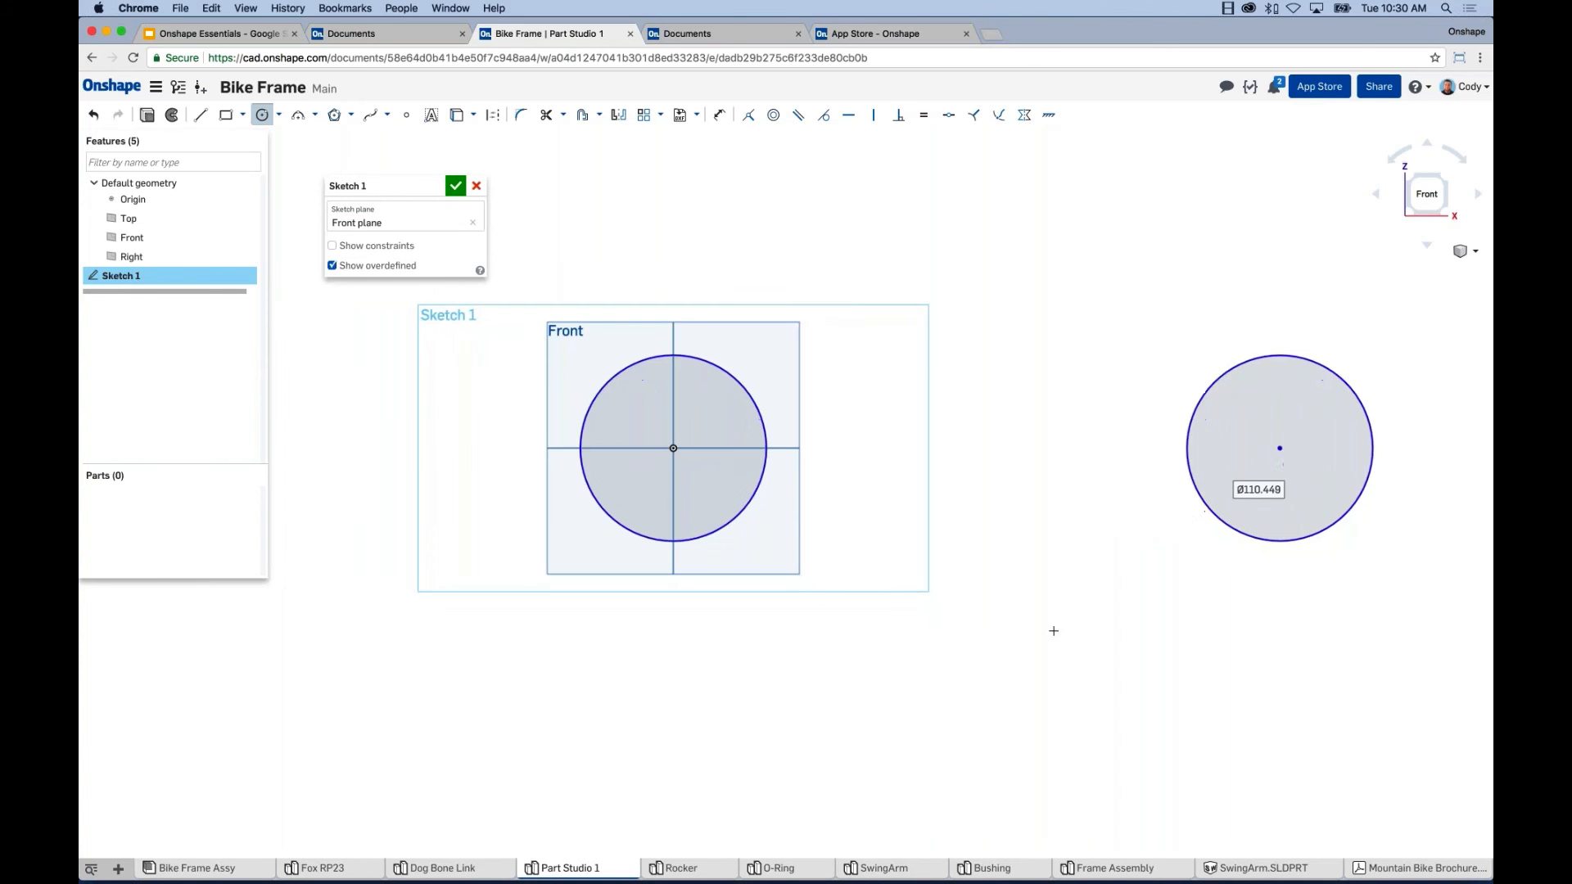
left_click(976, 314)
Dimension the origin circle's diameter to 25.
key("Escape")
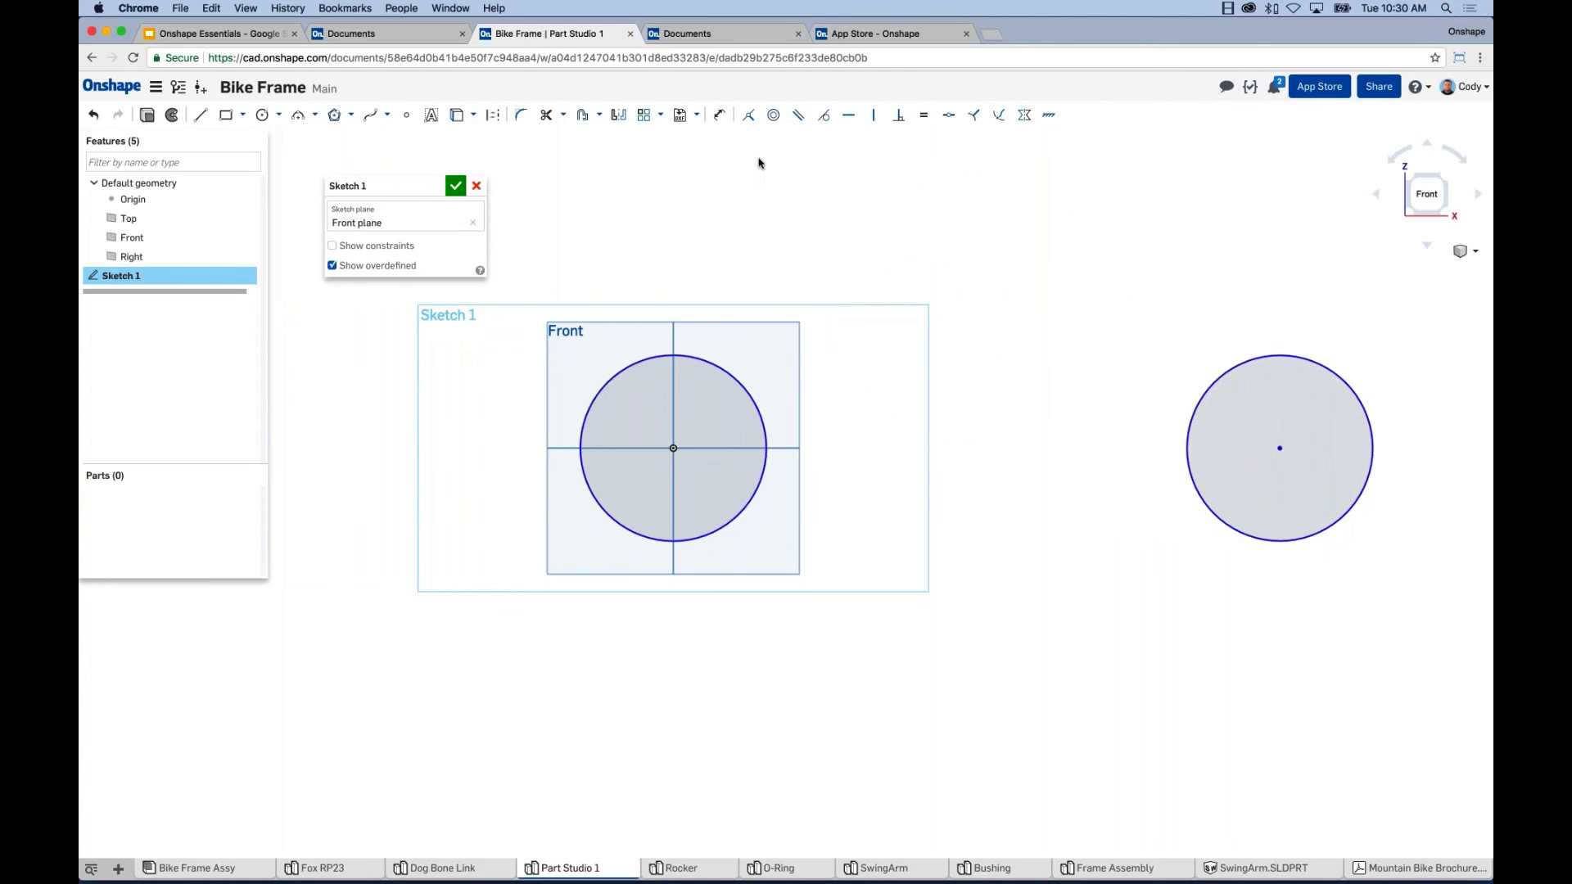
left_click(720, 119)
left_click(632, 363)
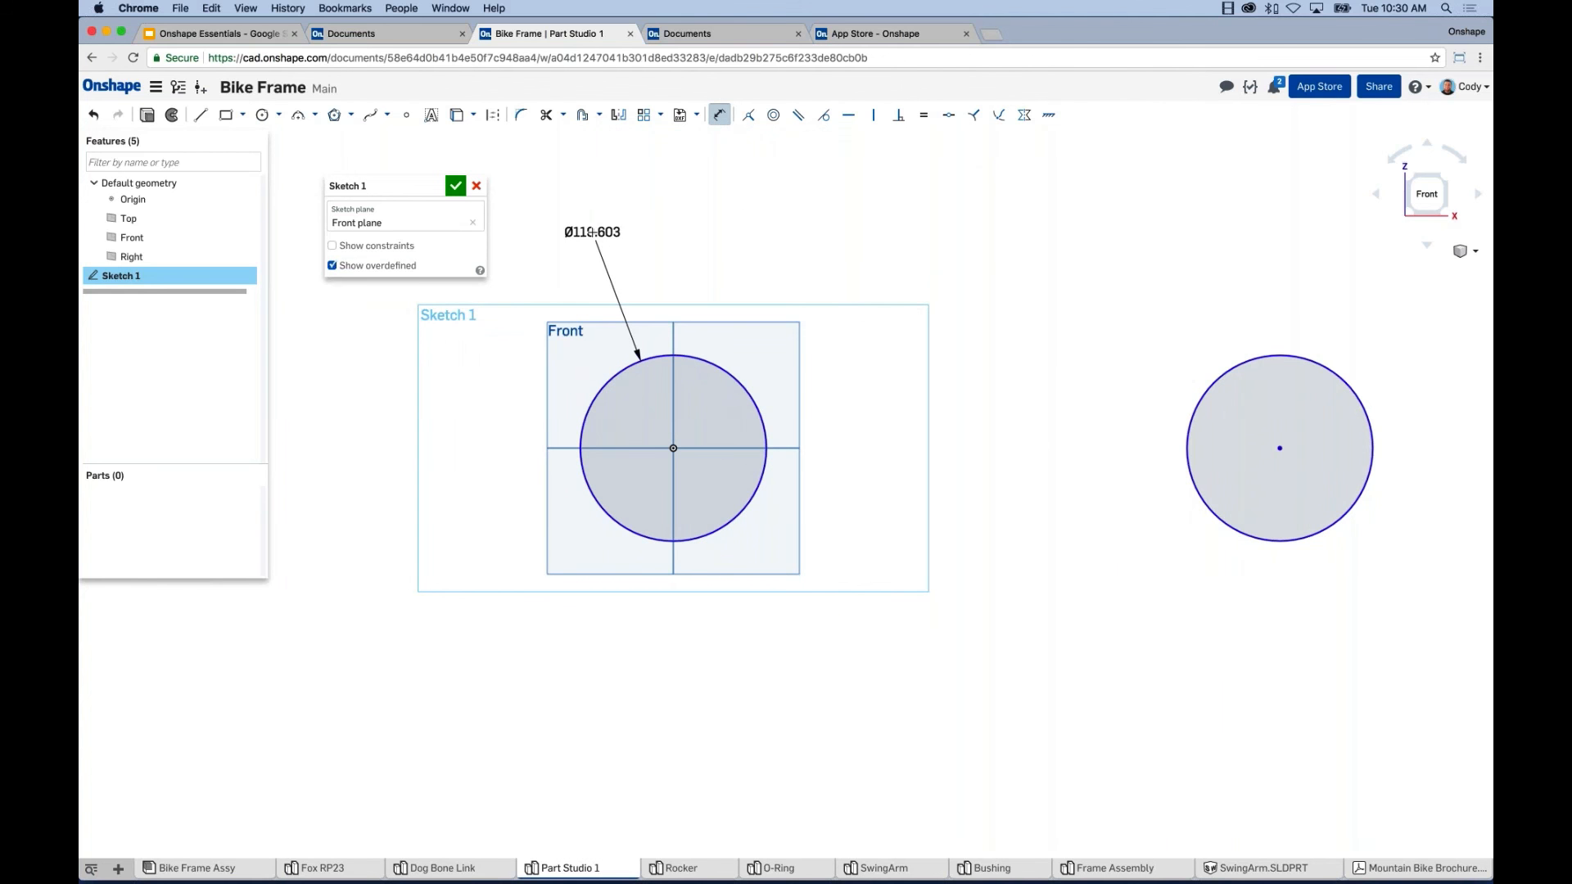
left_click(593, 232)
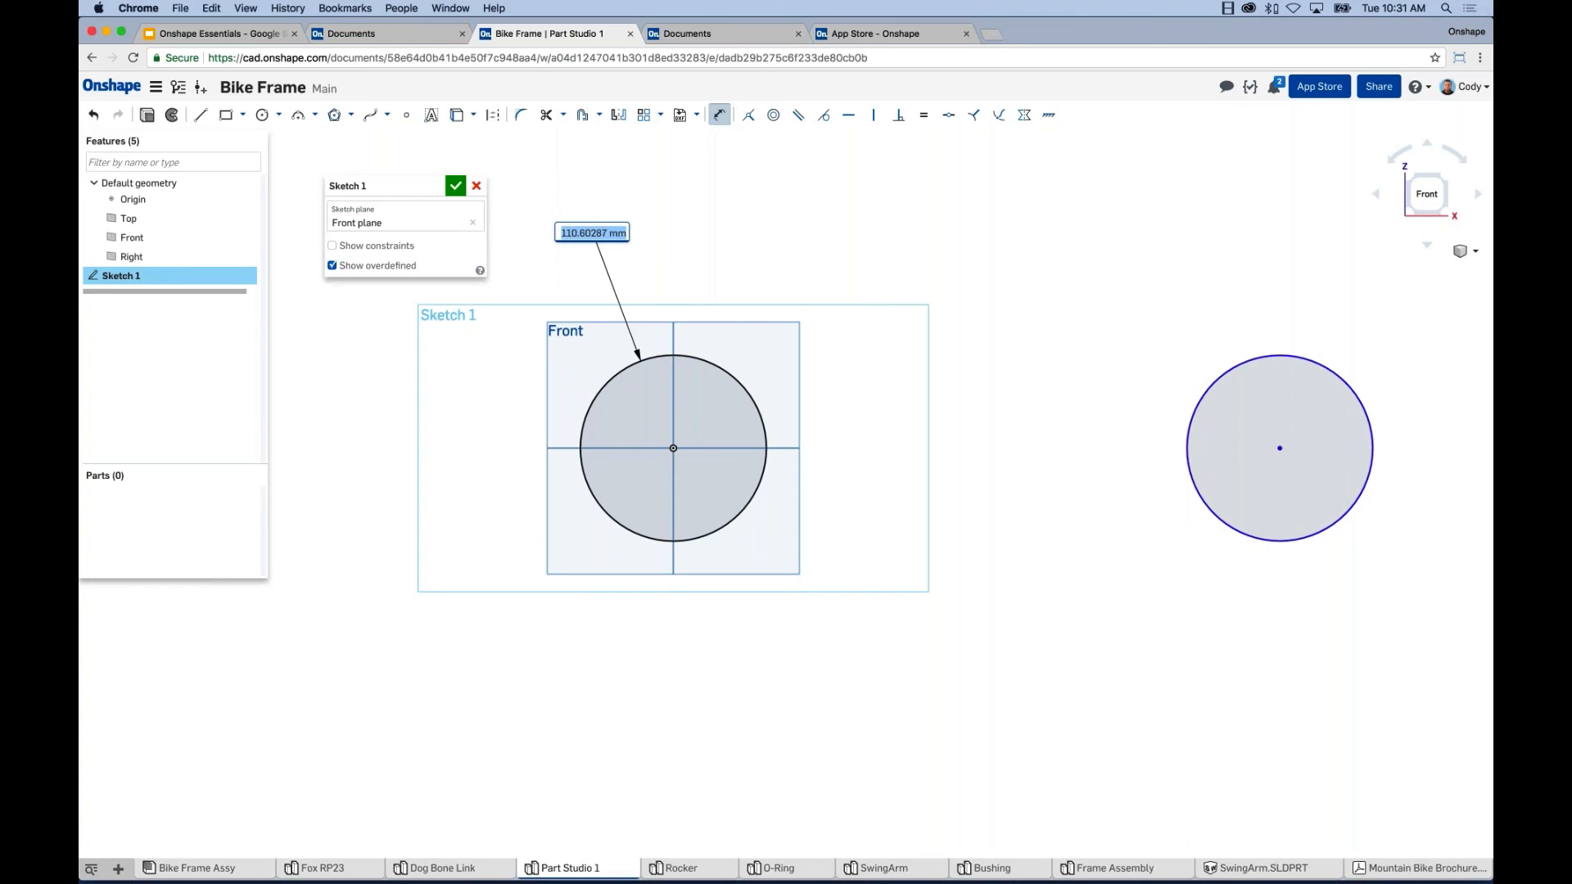
type("25")
key("Return")
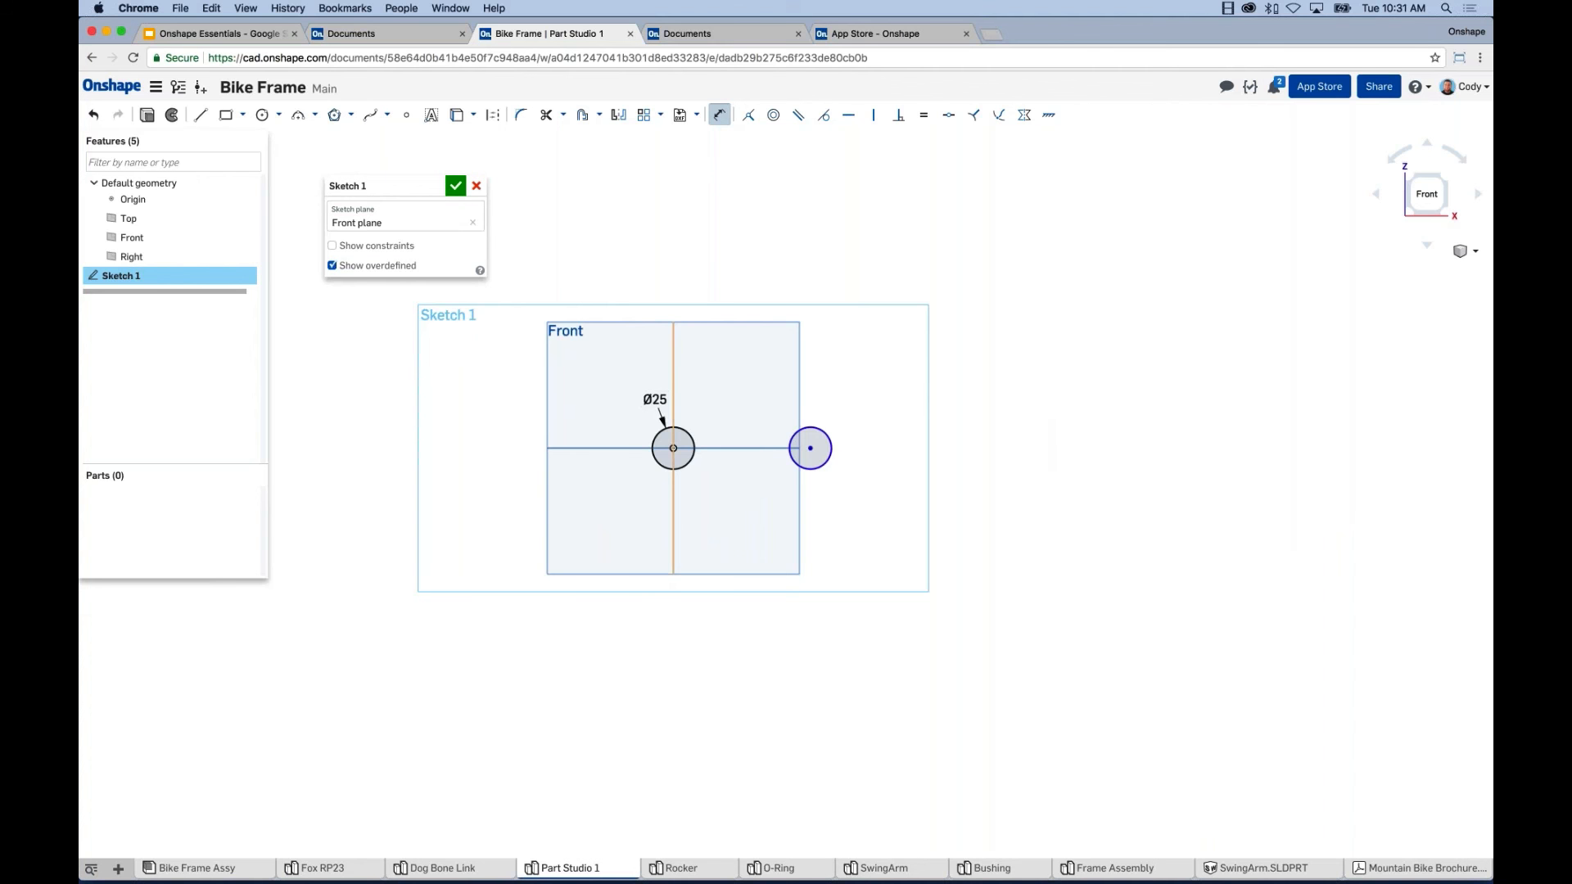
scroll(692, 434, "up", 10)
scroll(800, 438, "down", 3)
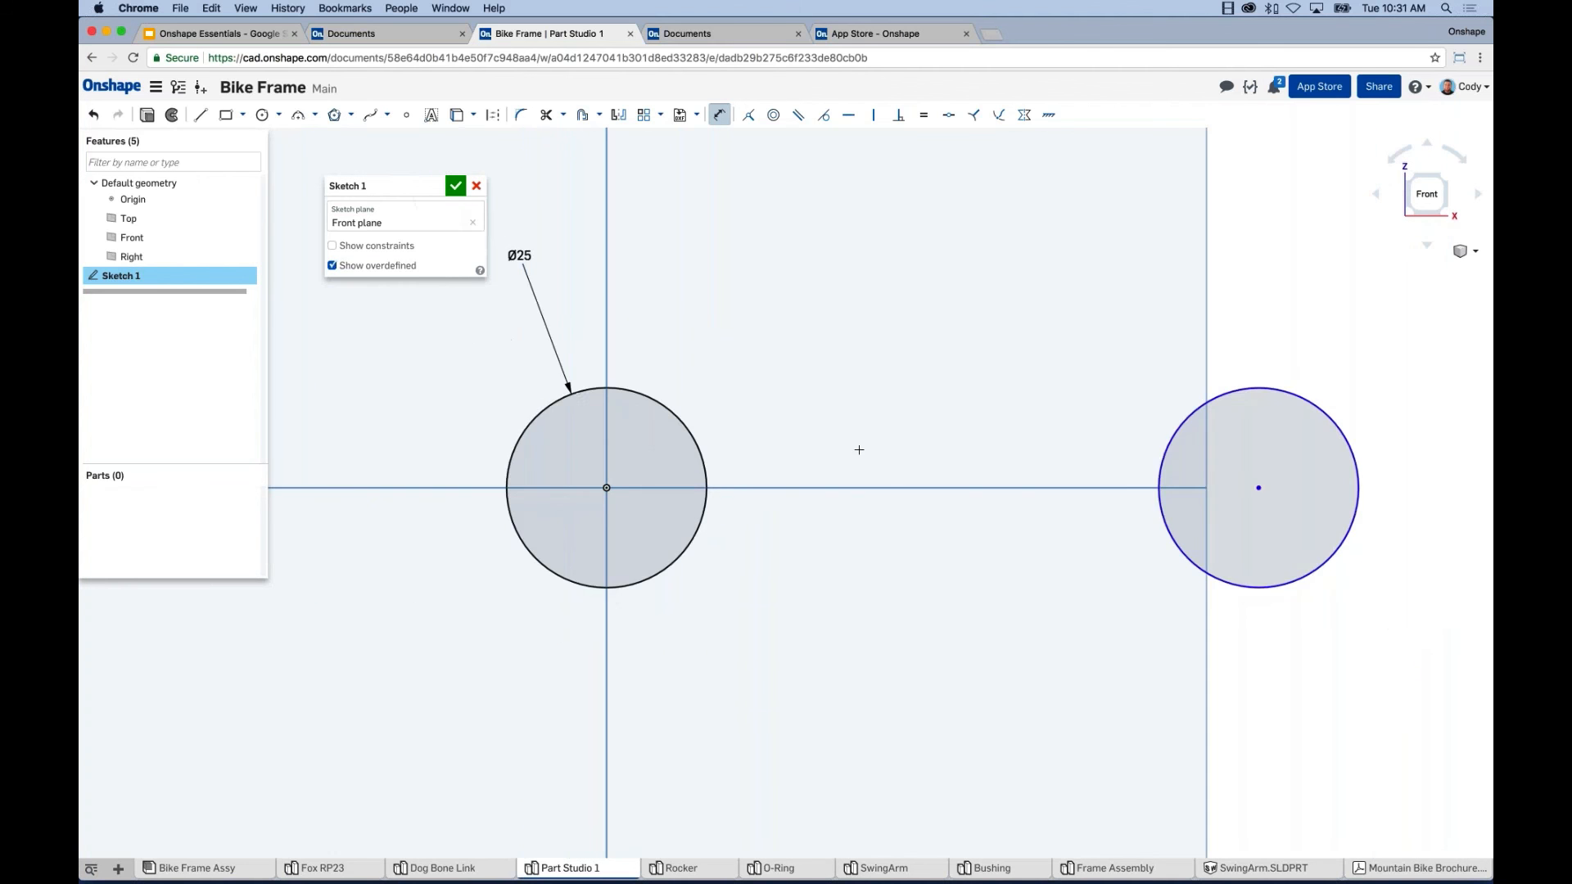
middle_click_drag(903, 471, 906, 471)
key("Escape")
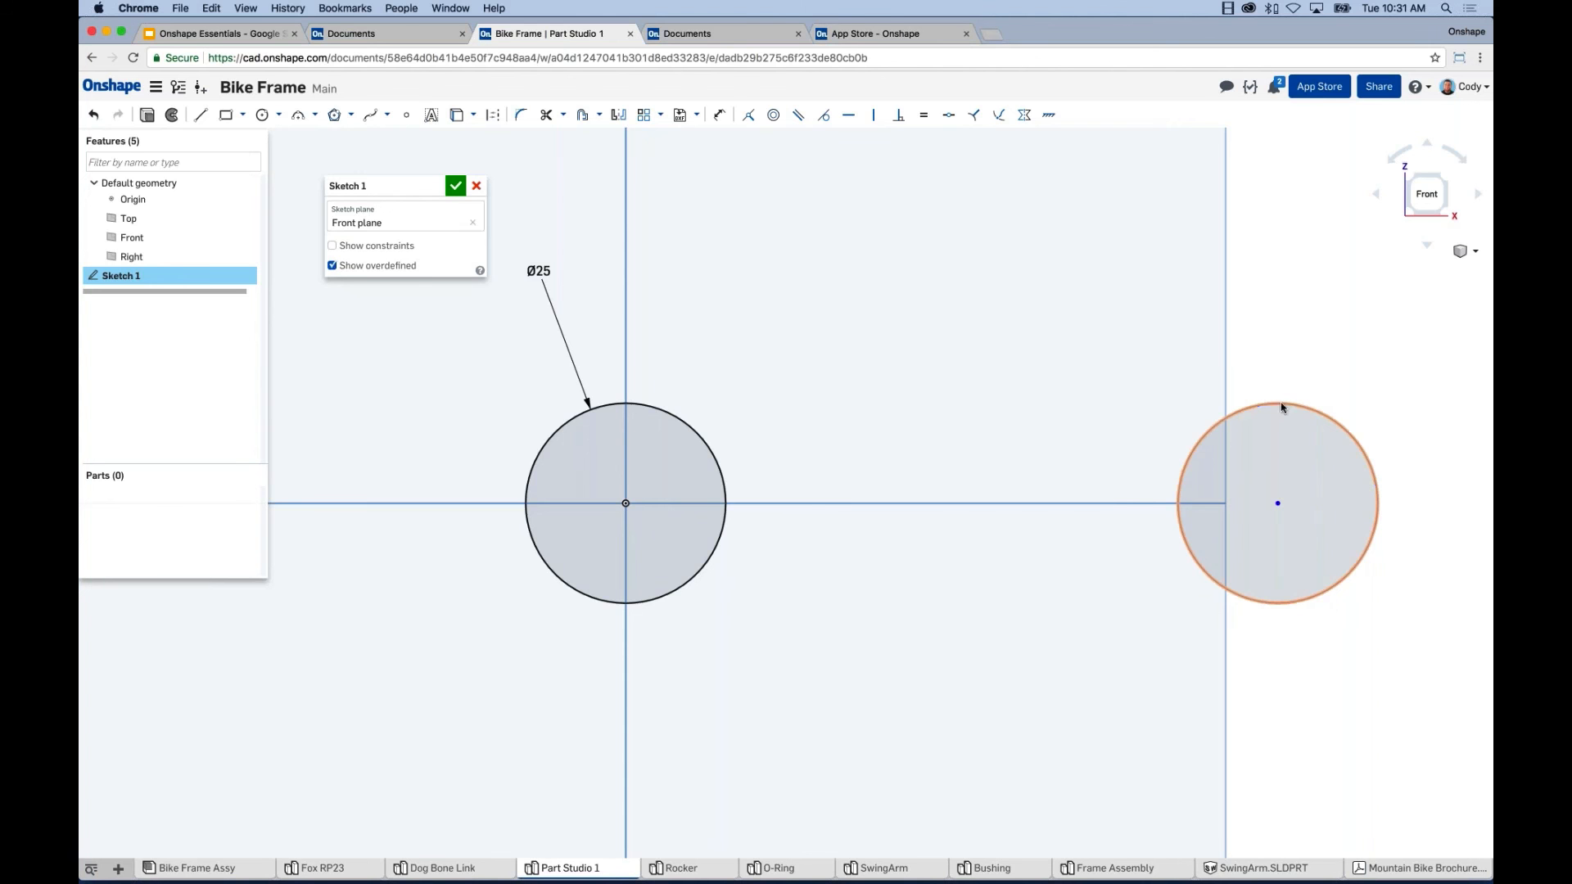
Reshape the right circle and dimension its diameter to 20.
mouse_move(1307, 407)
left_mouse_down()
mouse_move(1315, 385)
mouse_move(1298, 442)
mouse_move(1331, 542)
left_mouse_up()
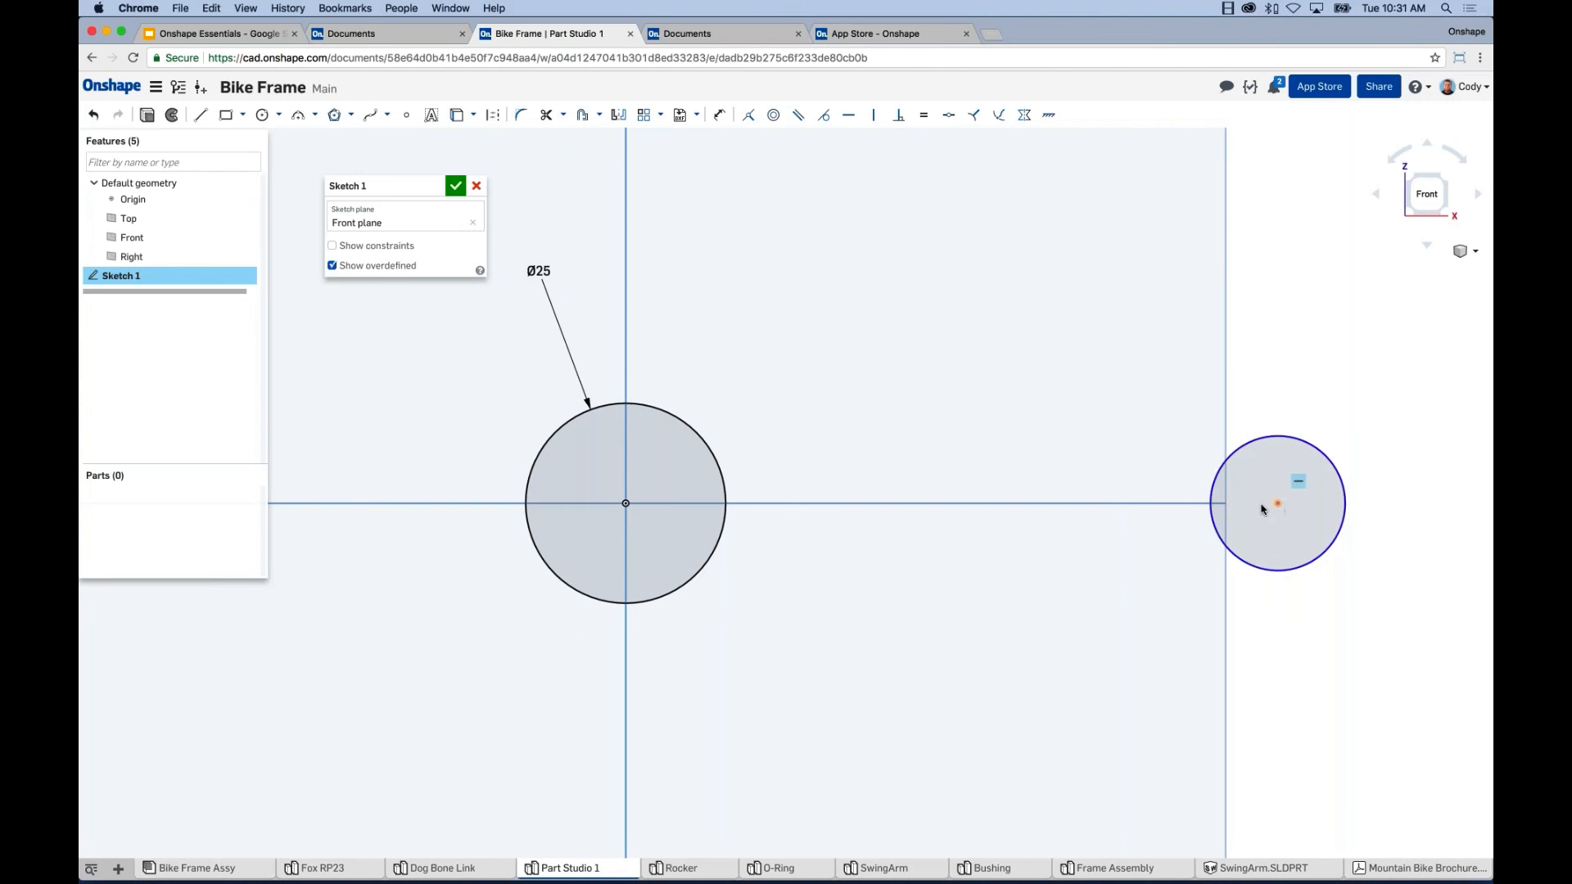
mouse_move(1262, 504)
left_mouse_down()
mouse_move(1156, 512)
mouse_move(1274, 508)
left_mouse_up()
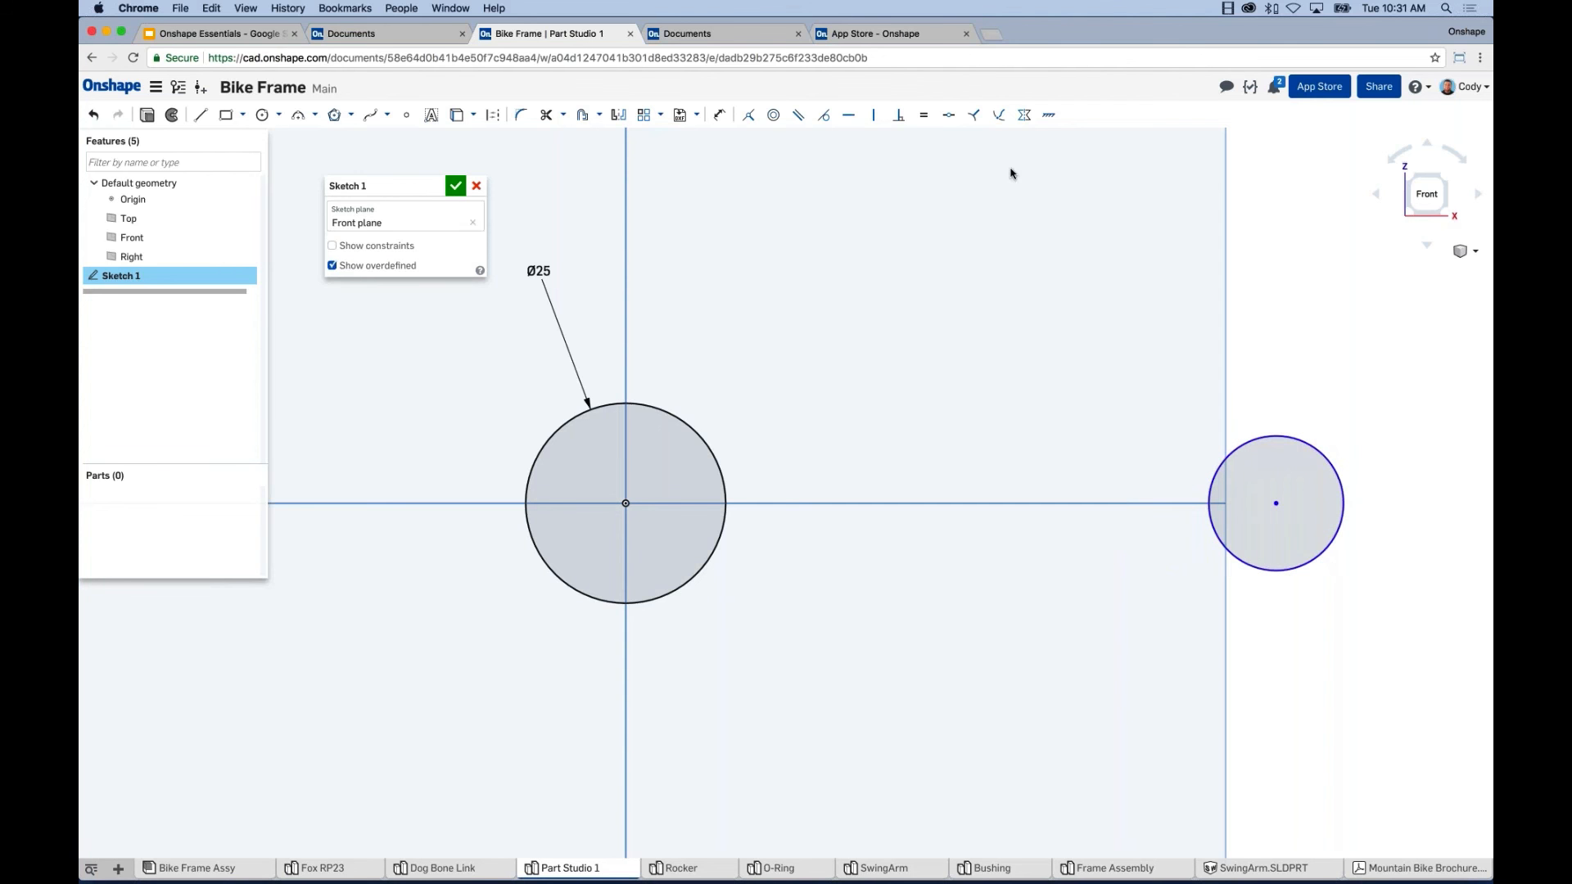
left_click(718, 115)
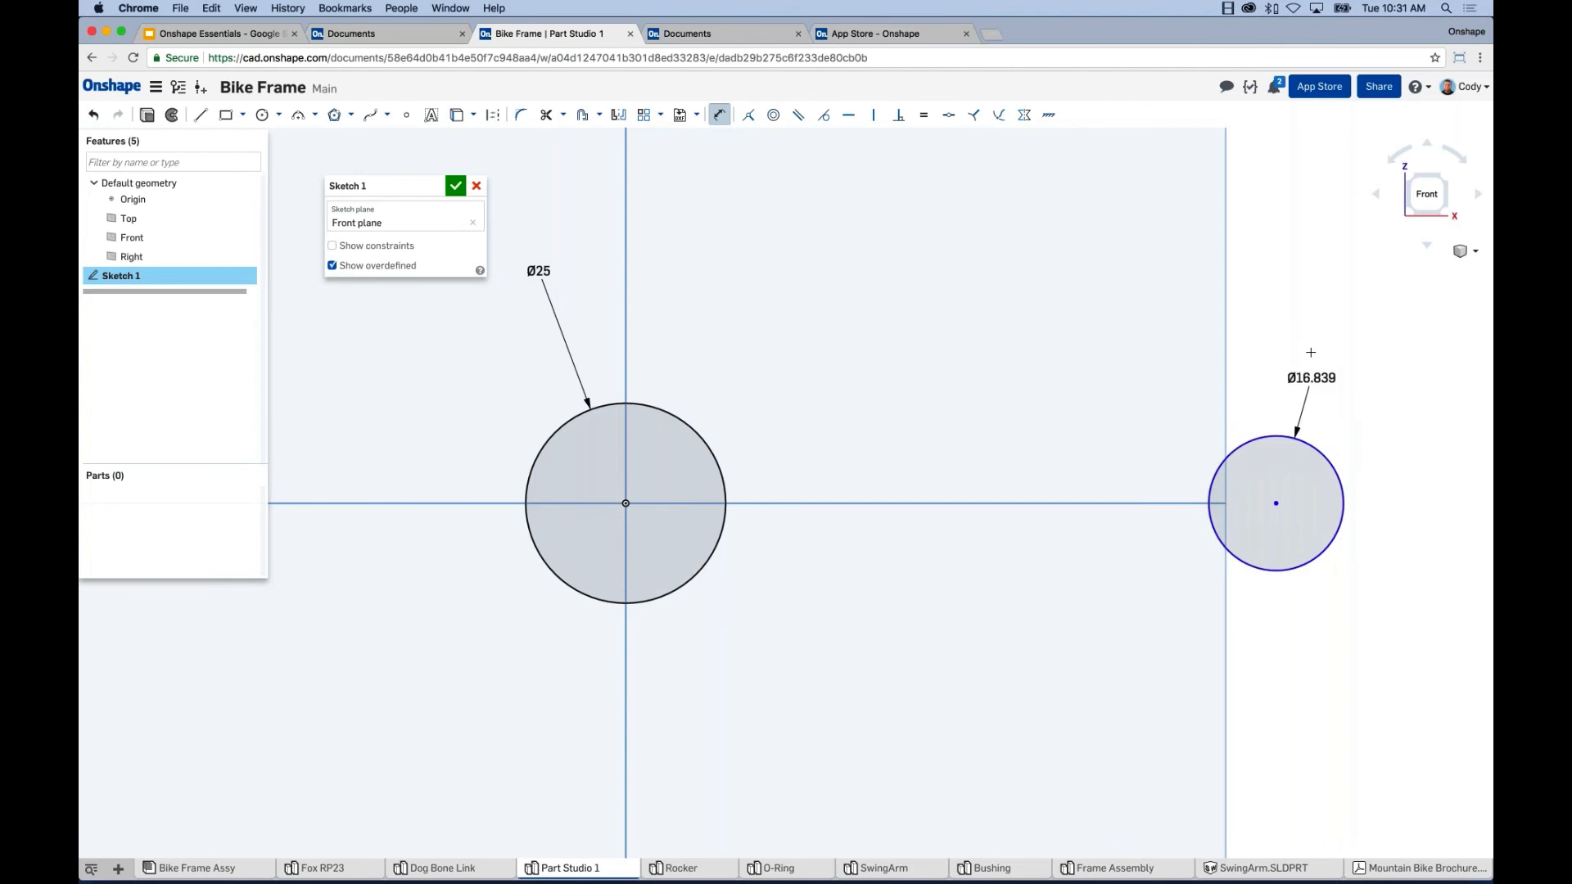
left_click(1310, 329)
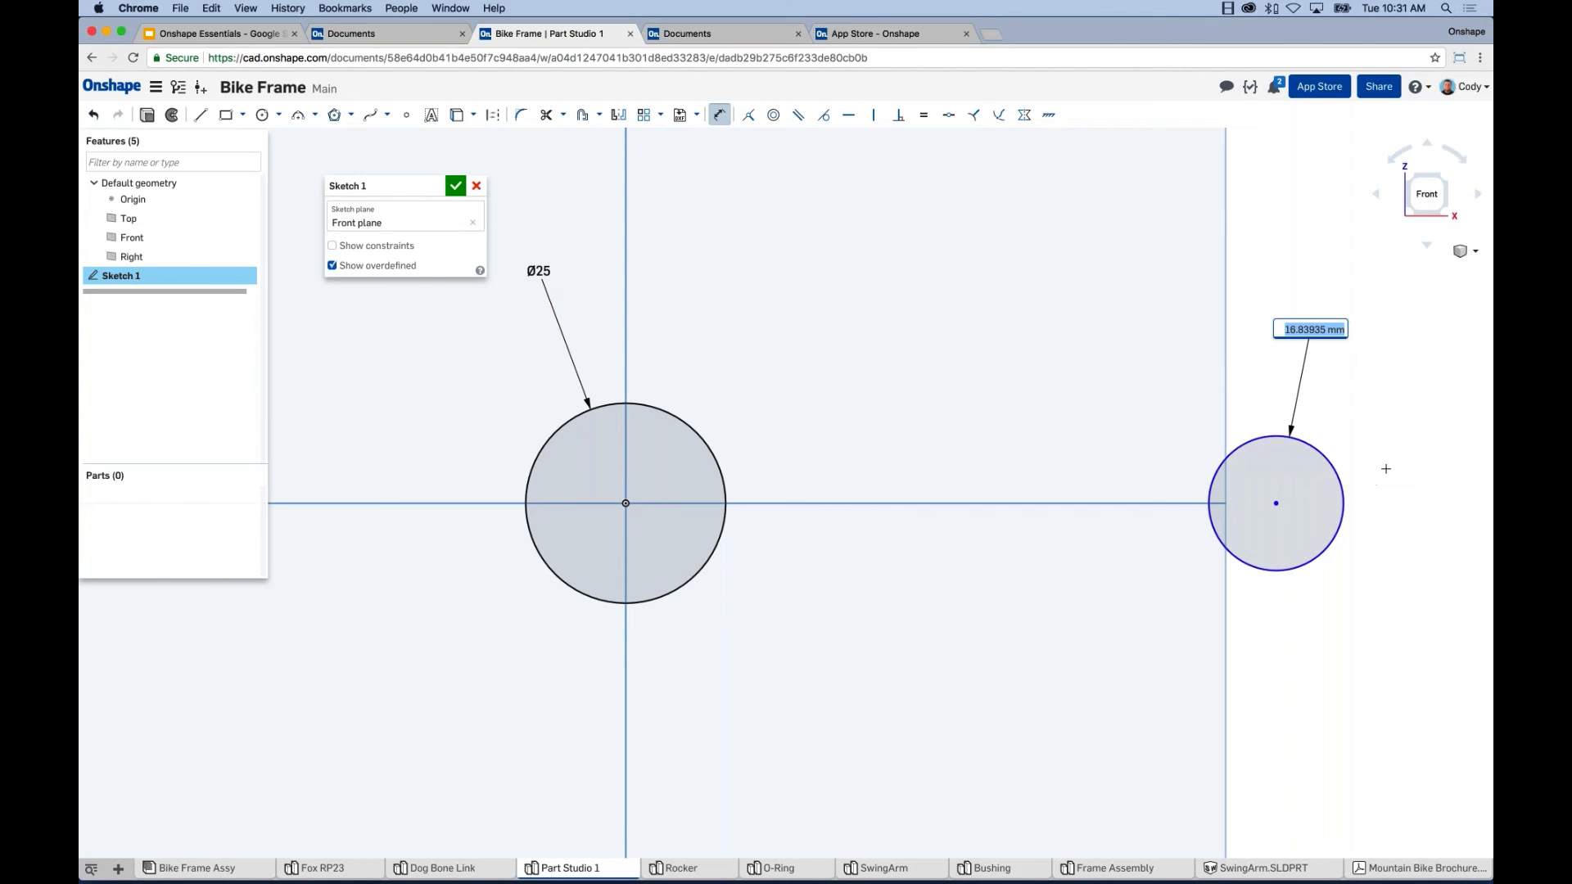
type("20")
key("Return")
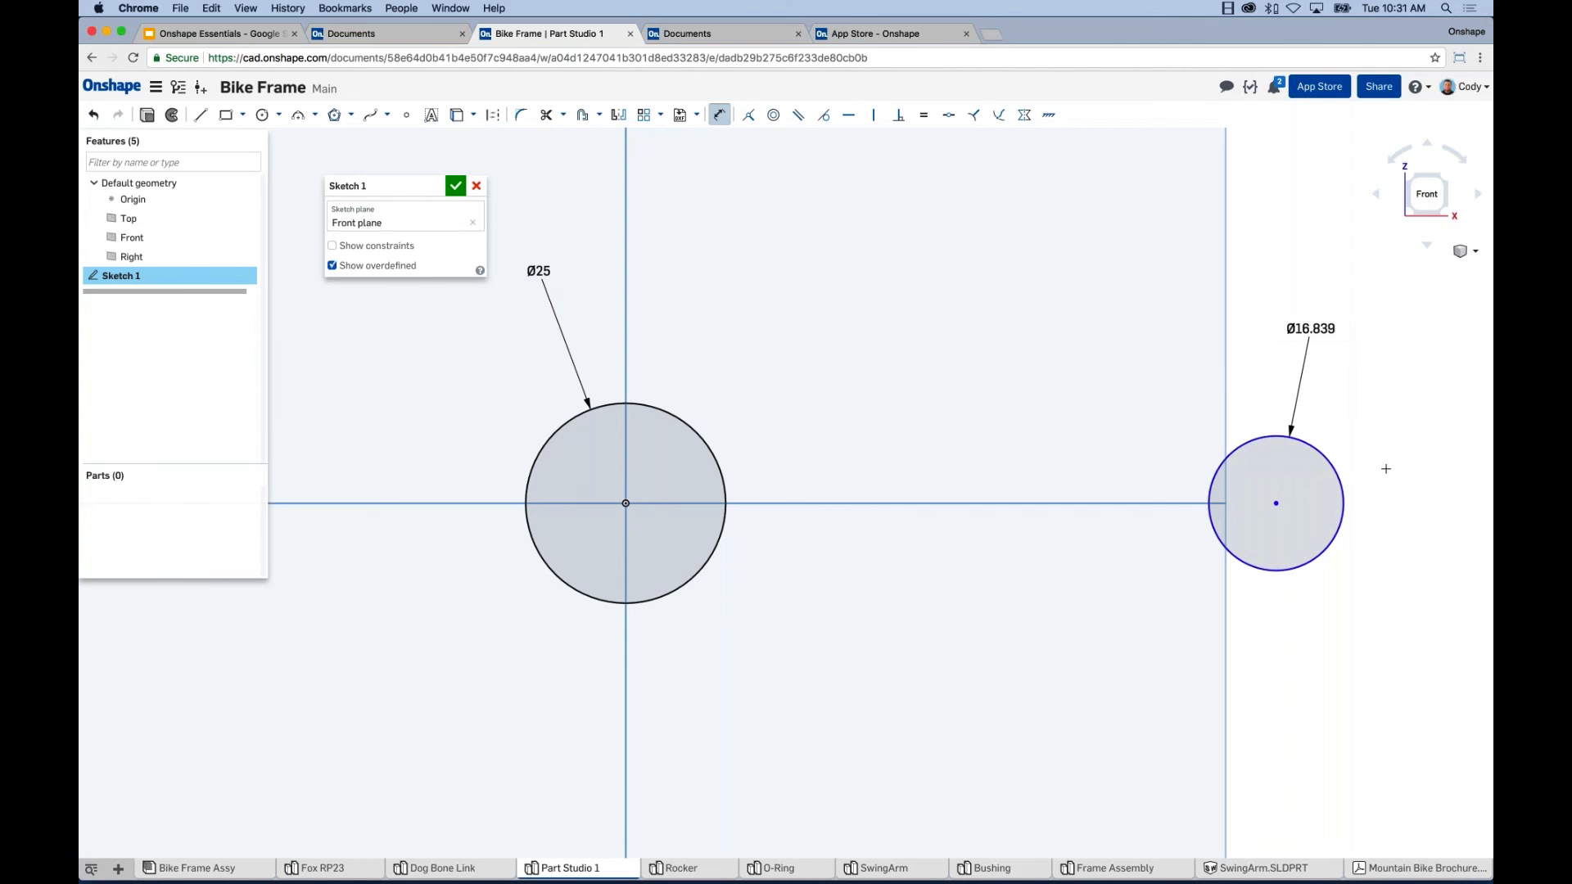
Dimension the distance from the origin to the right circle's centre as 85.
middle_click_drag(1393, 411, 1383, 398)
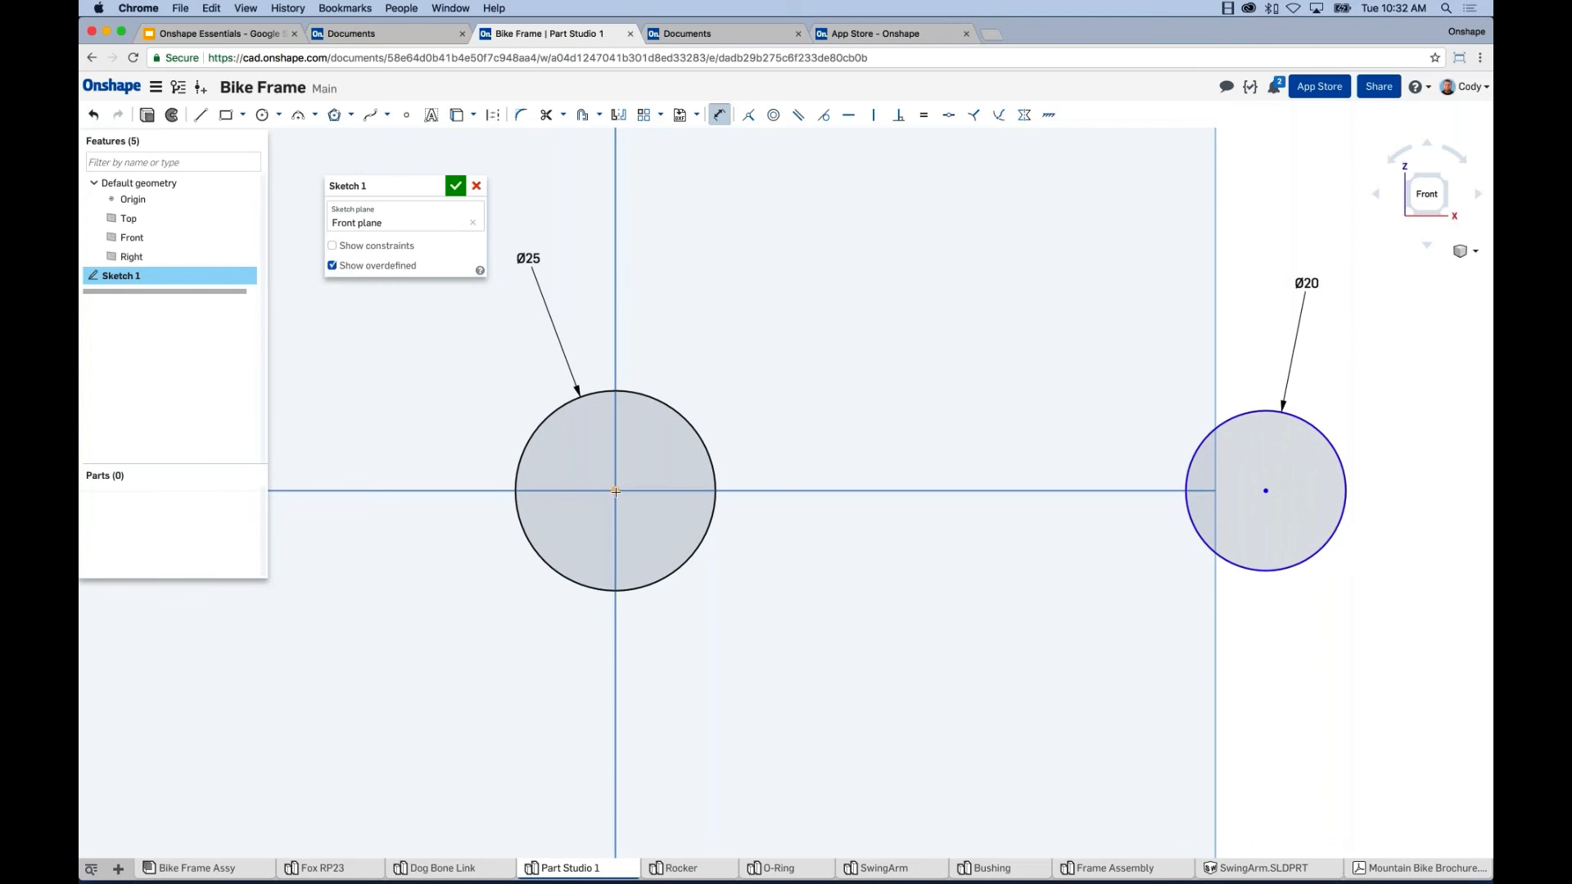
left_click(616, 491)
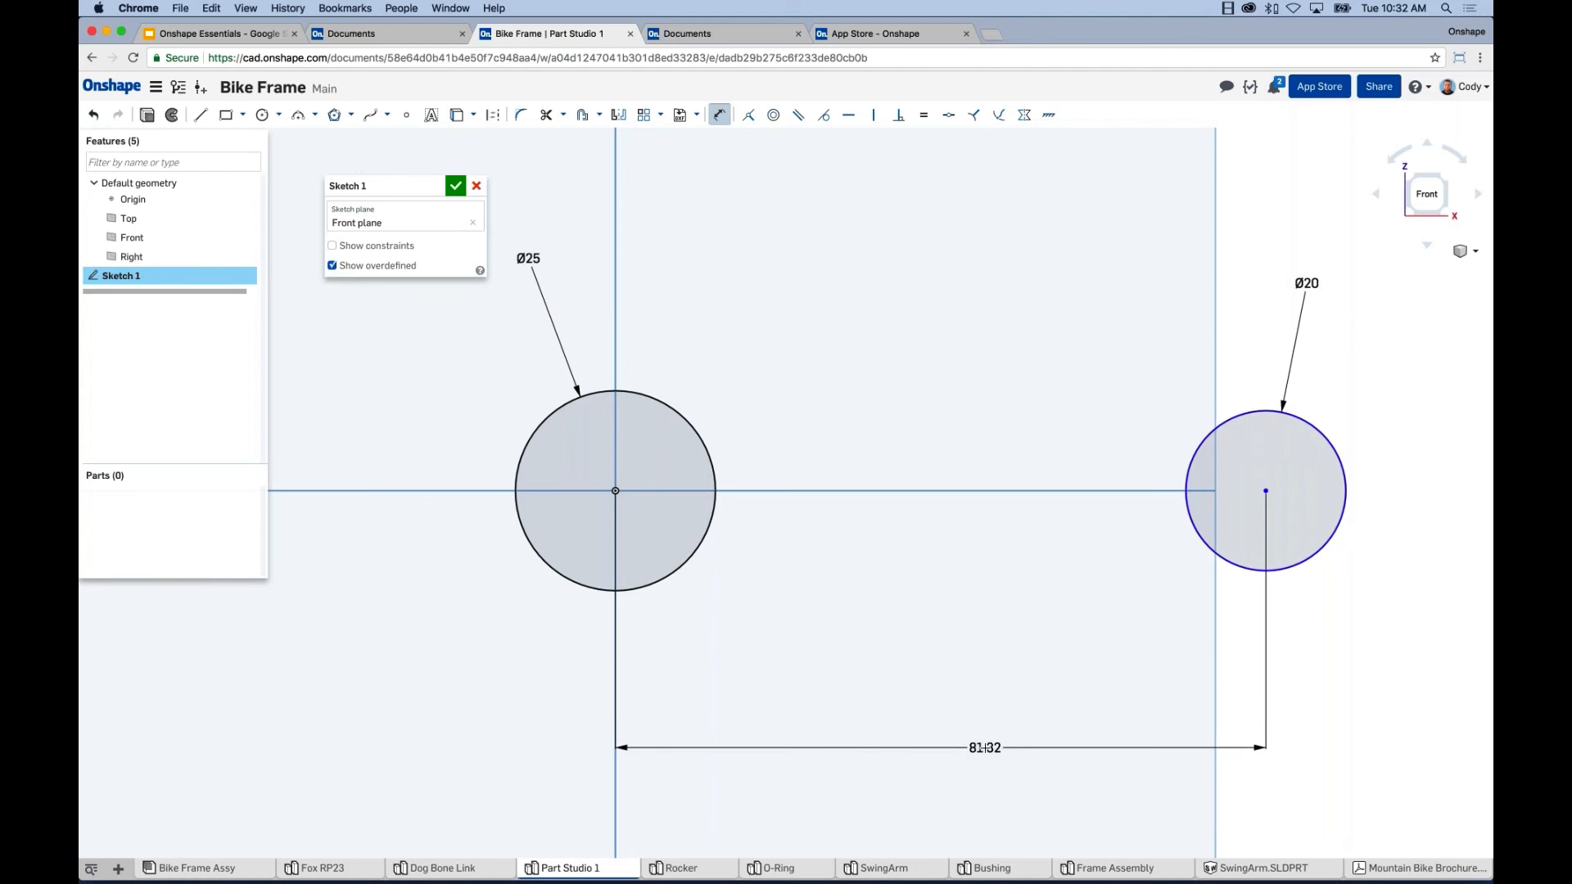
left_click(983, 747)
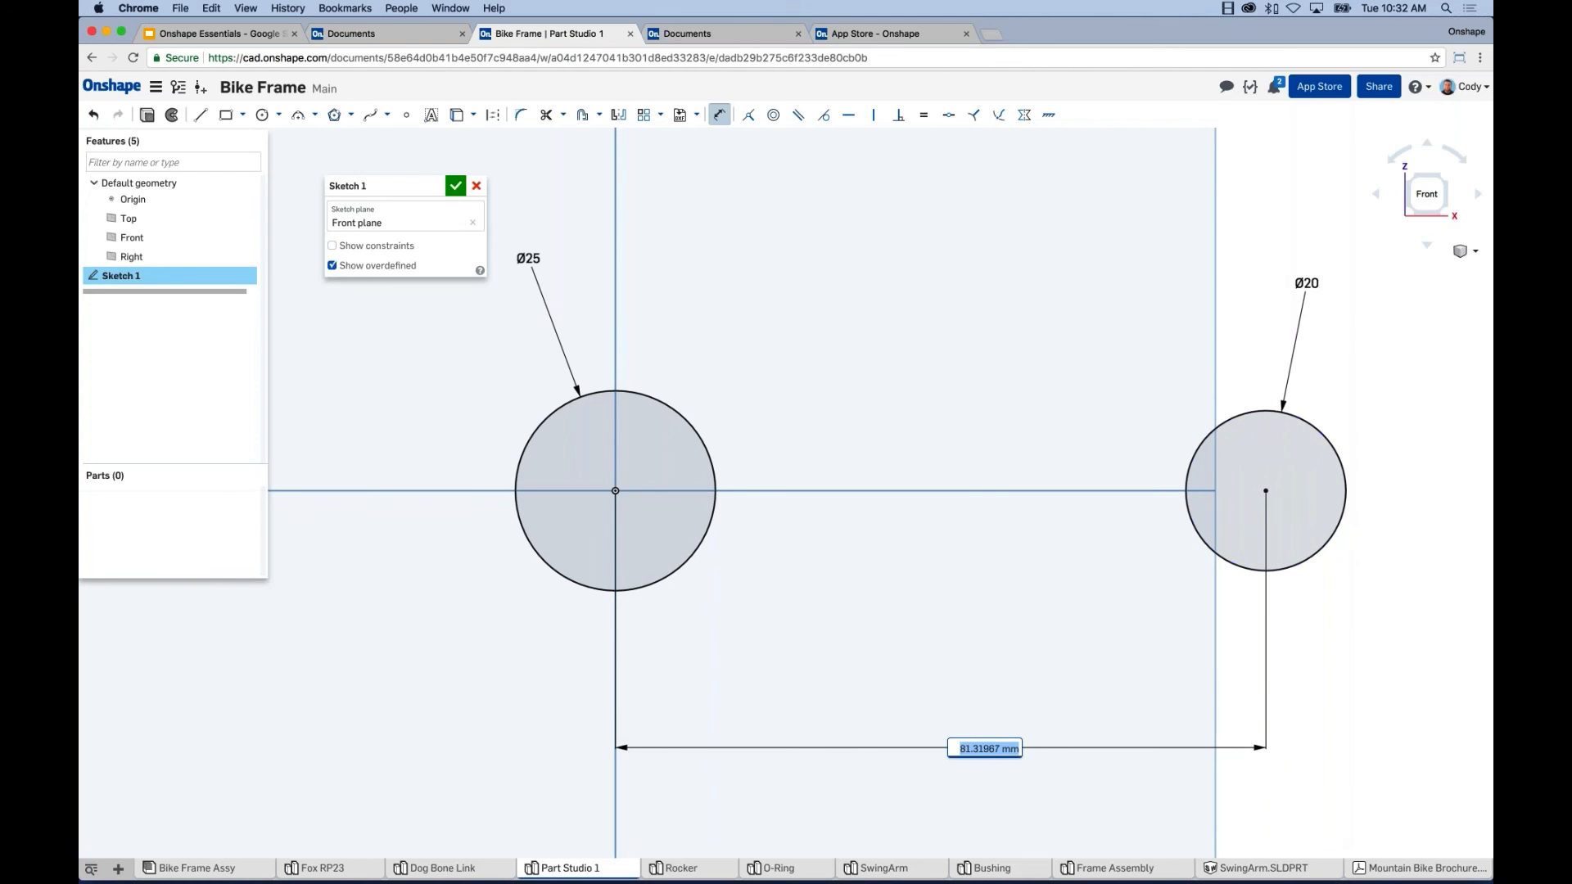
type("85")
key("Return")
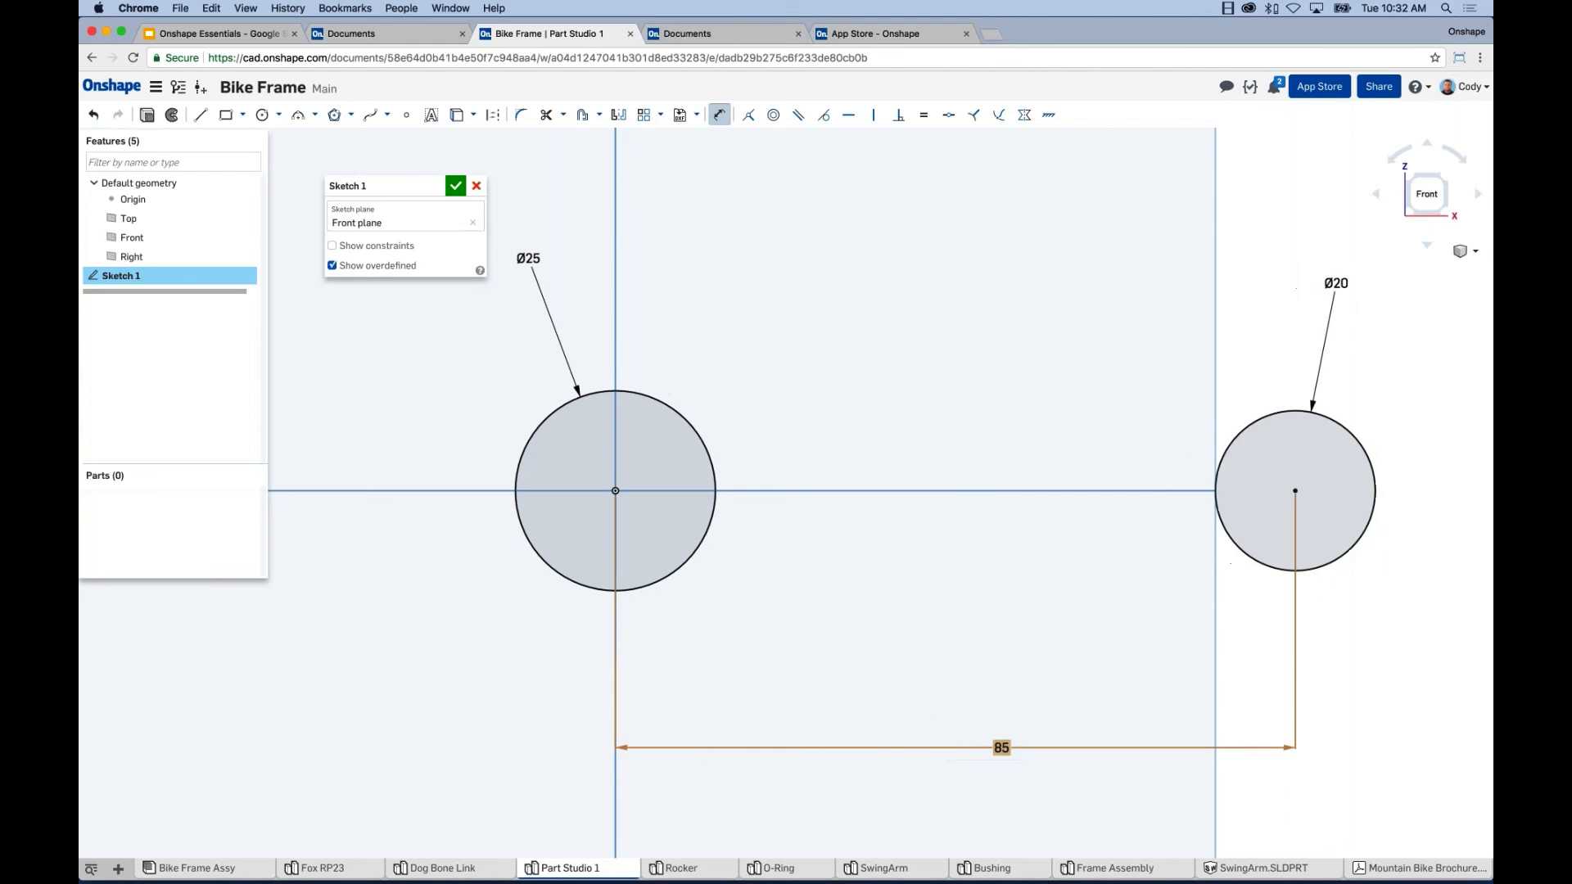
key("Escape")
scroll(1050, 473, "down", 3)
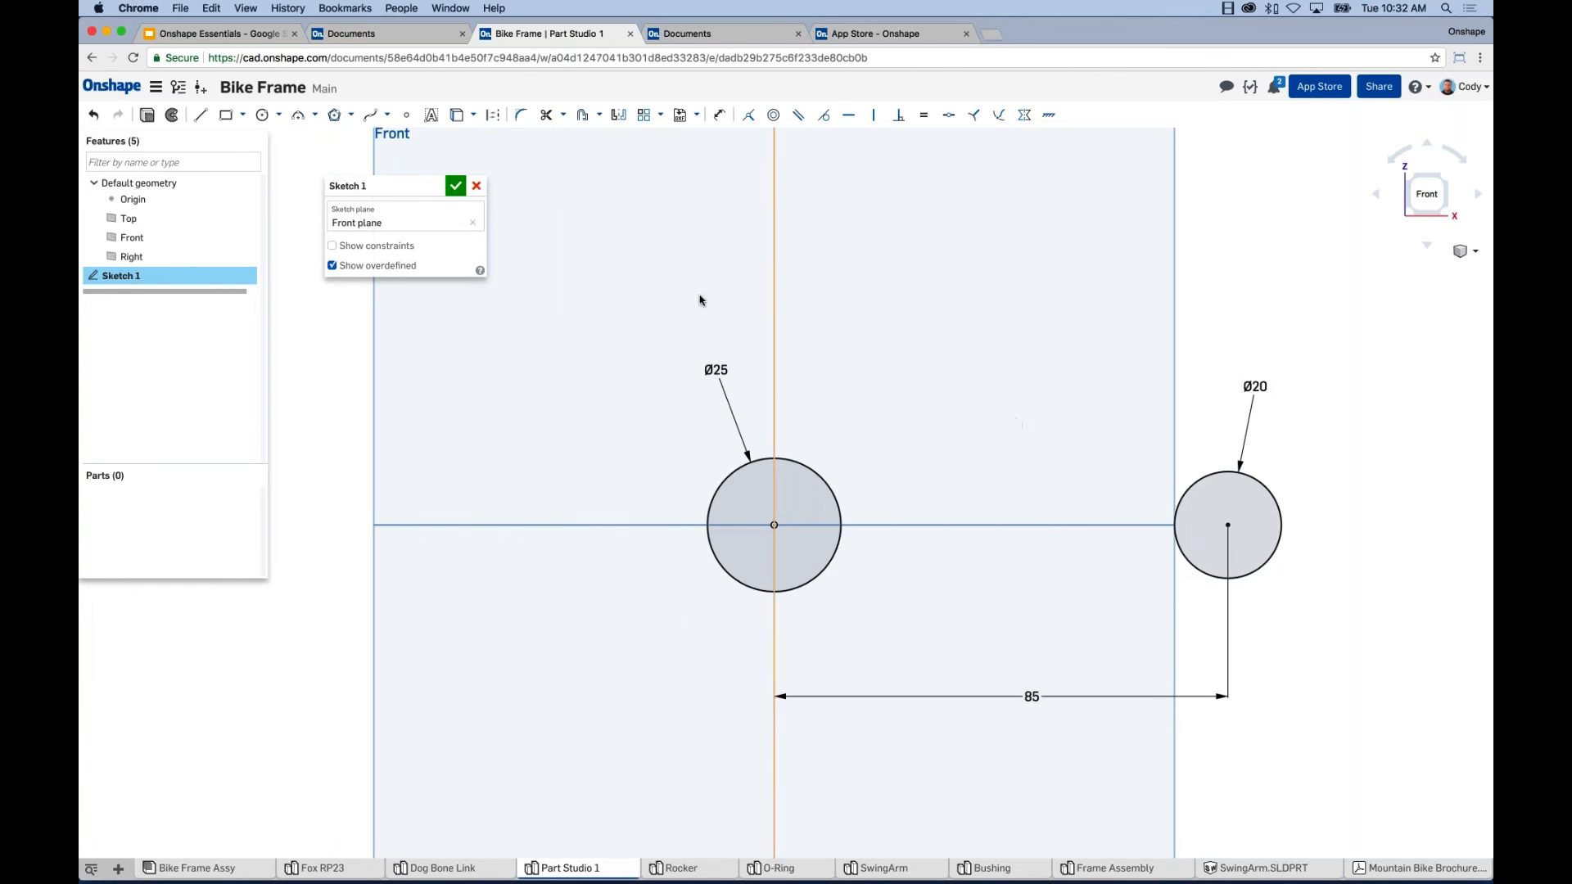
Draw a construction line from the Ø25 circle's centre to the Ø20 circle's centre.
left_click(202, 115)
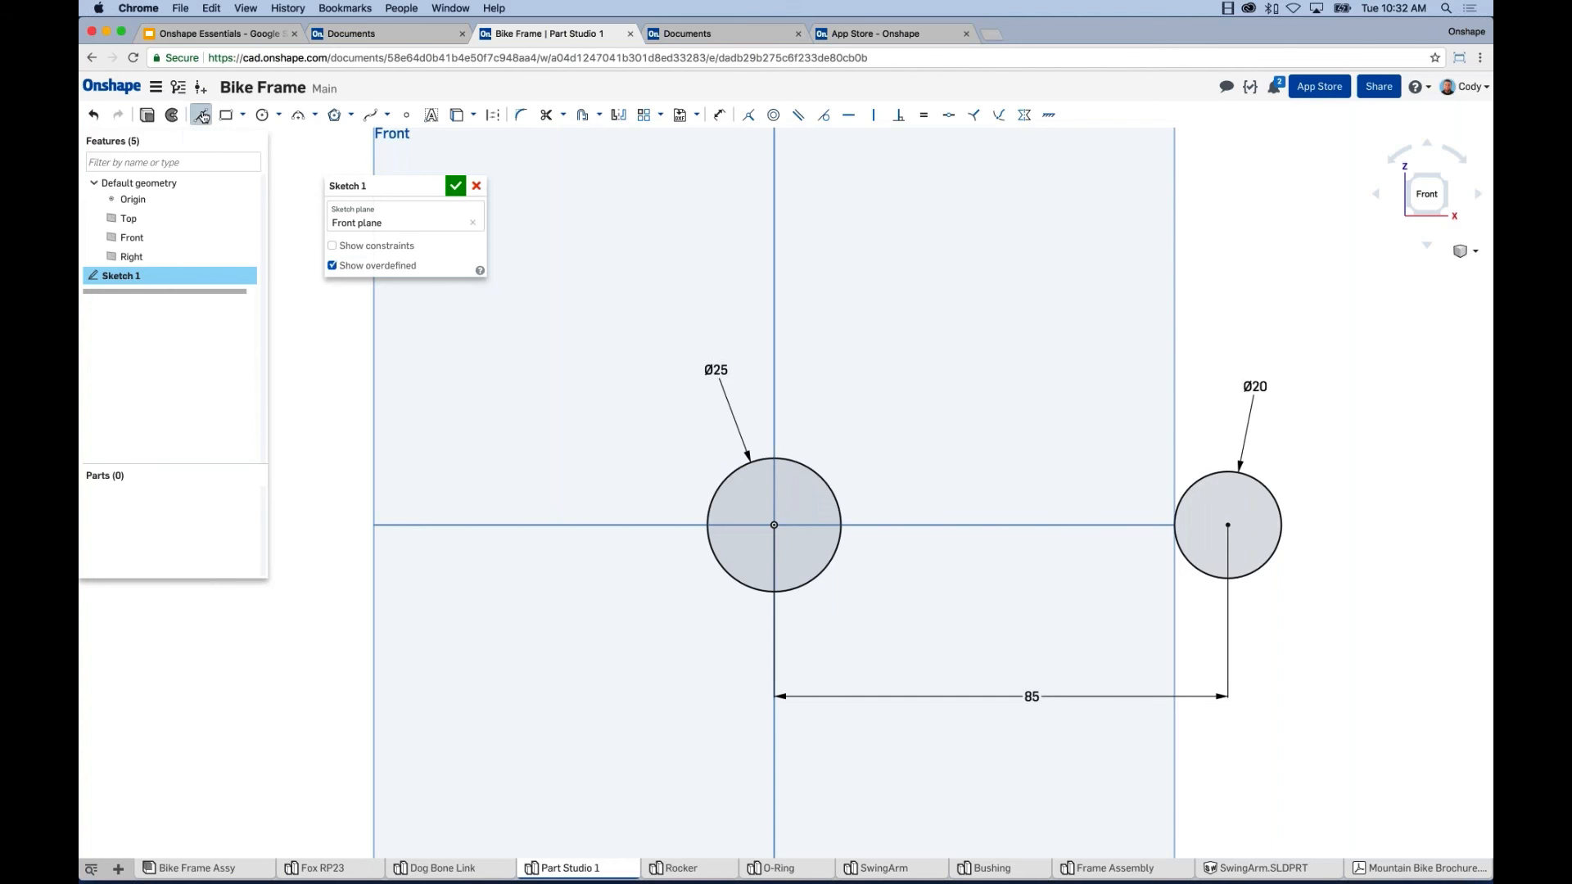
left_click(494, 122)
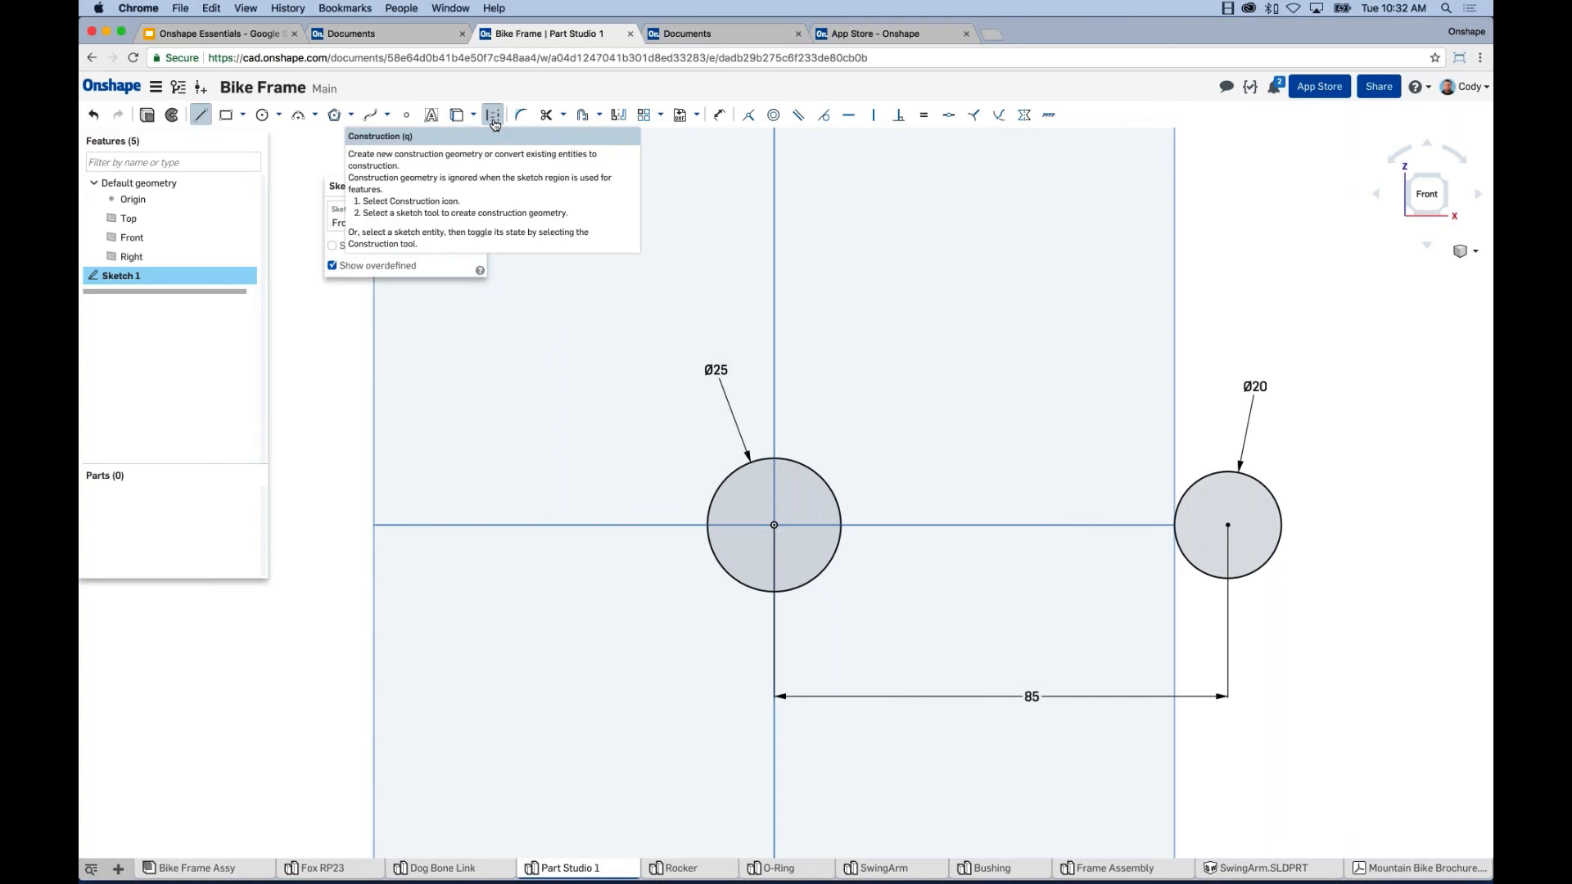
left_click(774, 524)
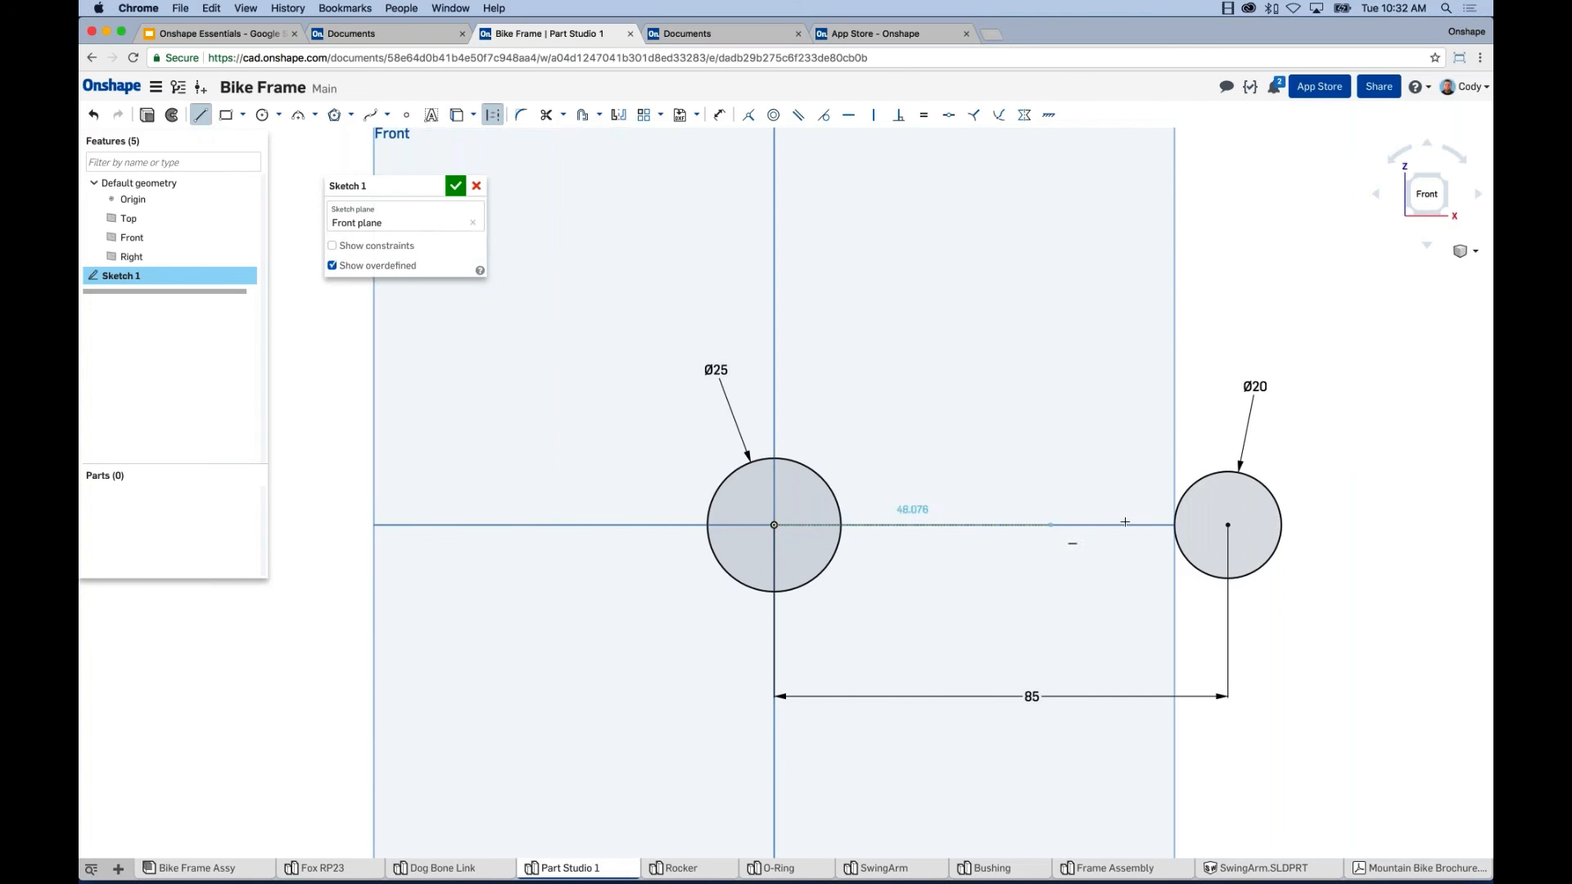
left_click(1228, 524)
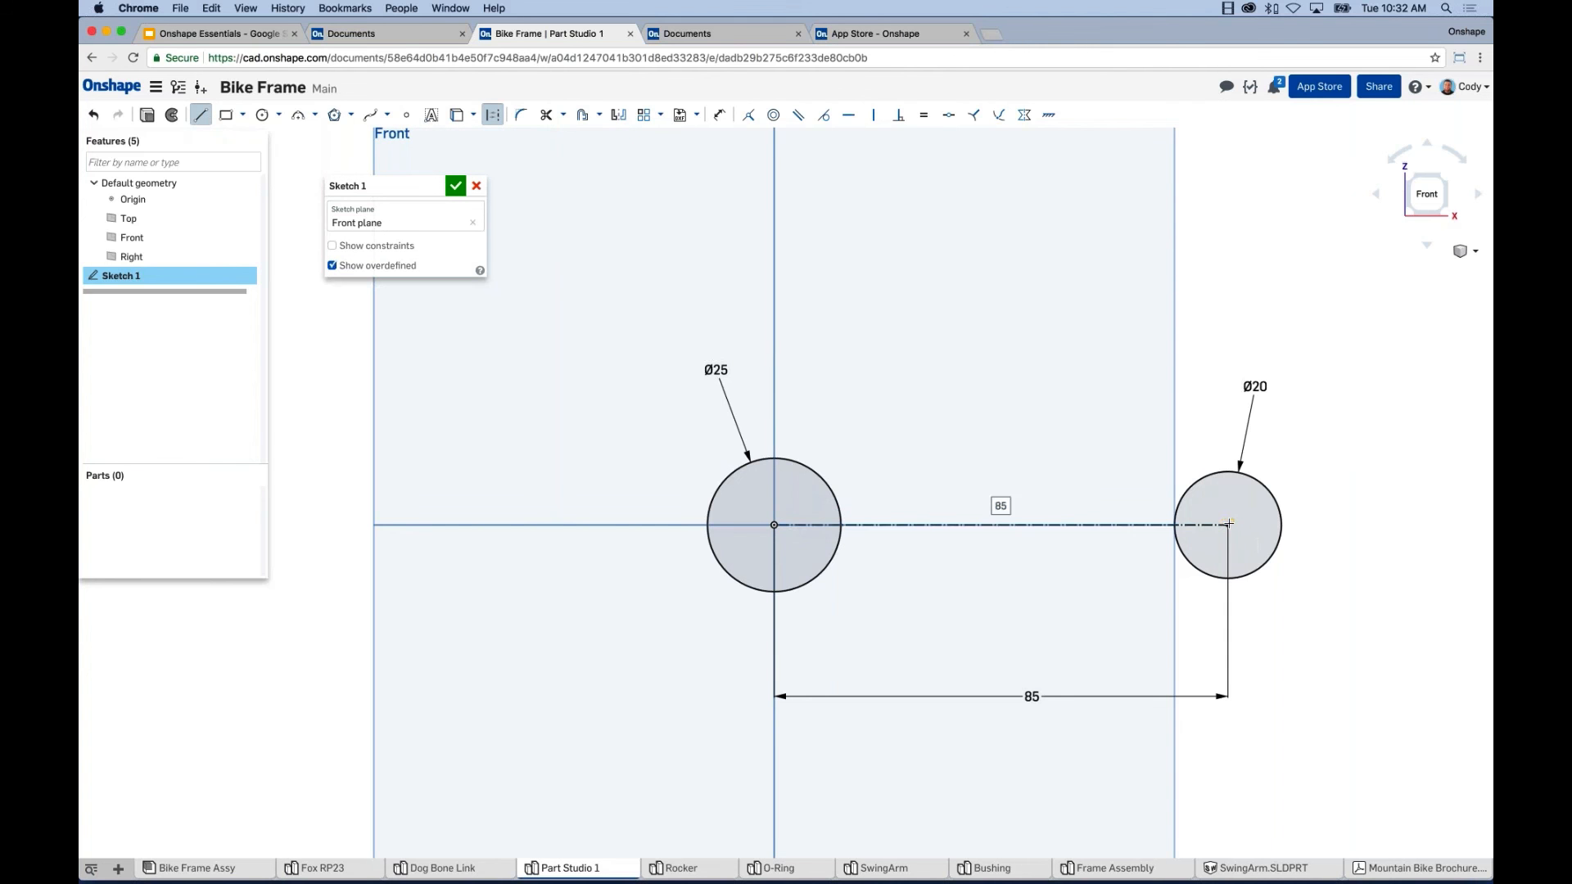
key("Escape")
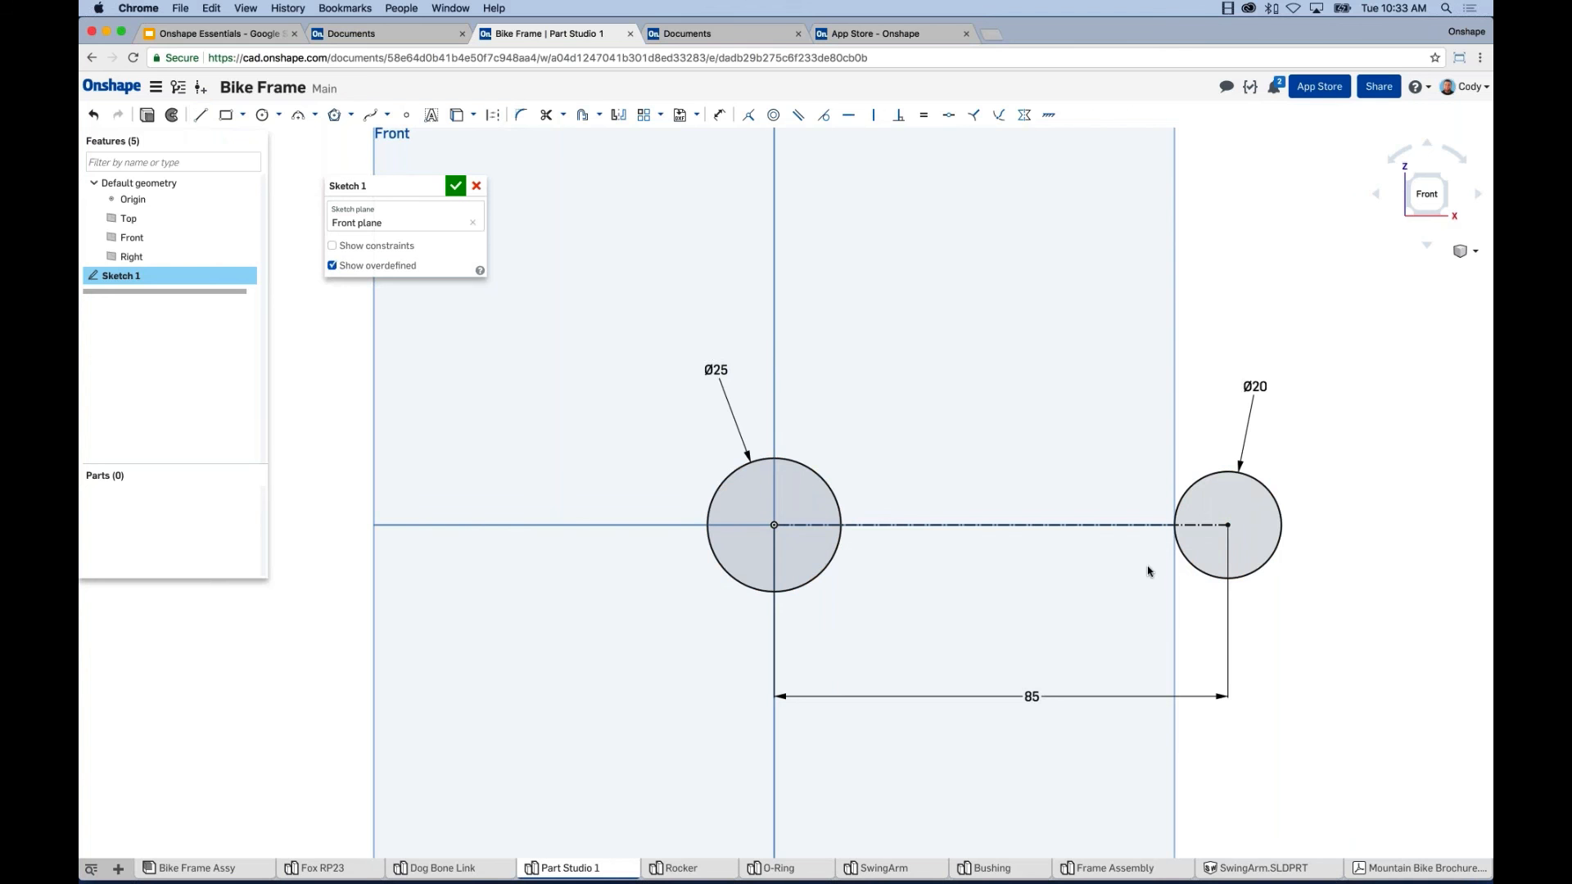
Draw a line from the Ø25 circle's upper edge across to the Ø20 circle's edge.
left_click(202, 116)
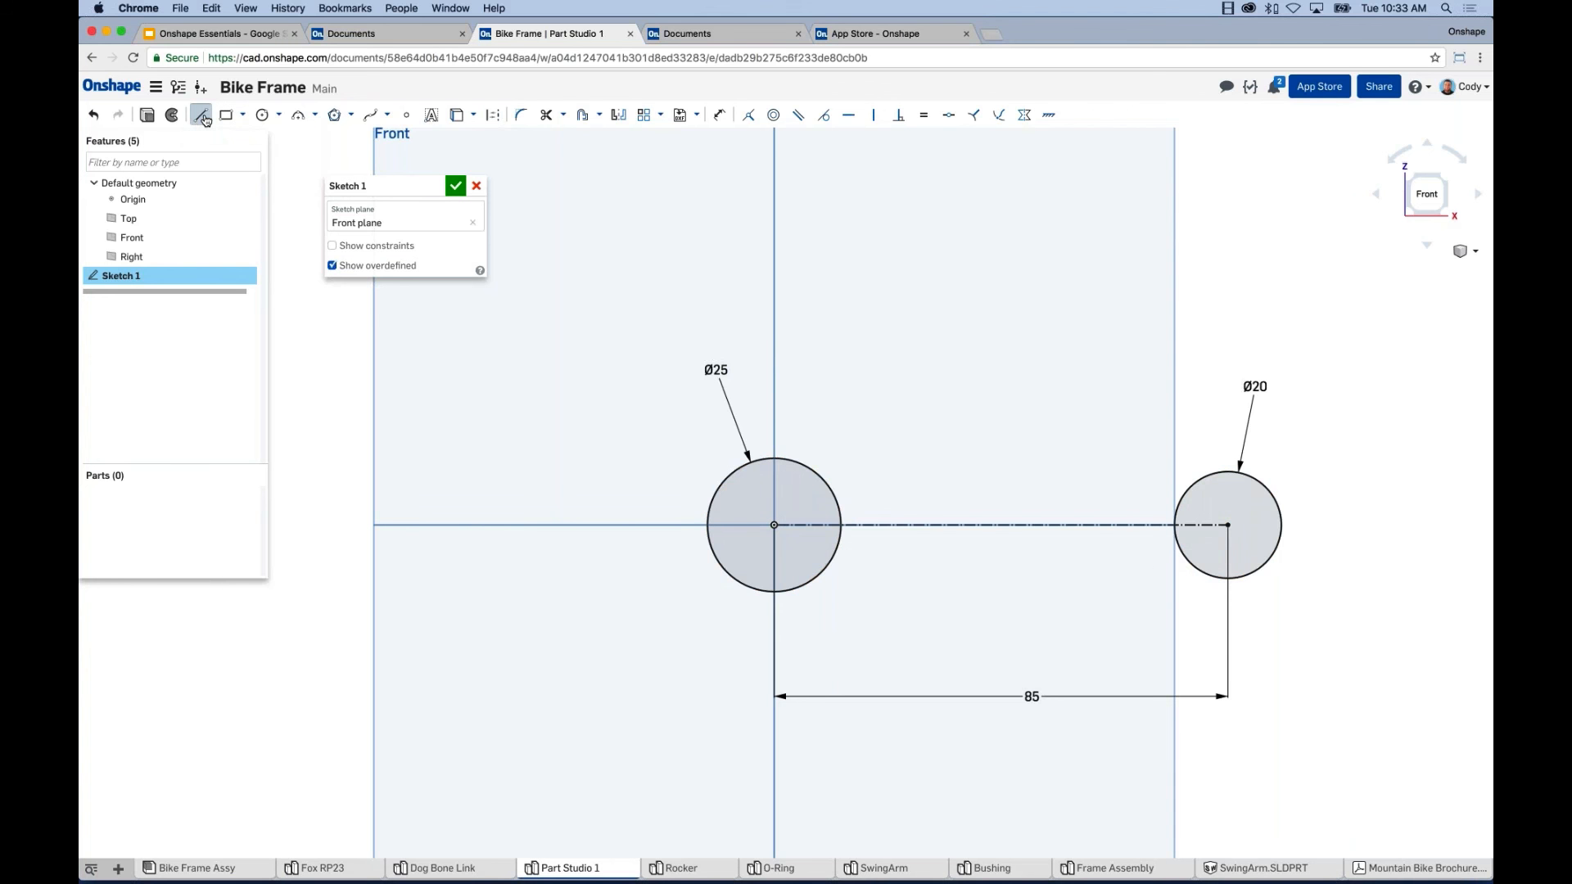
left_click(837, 498)
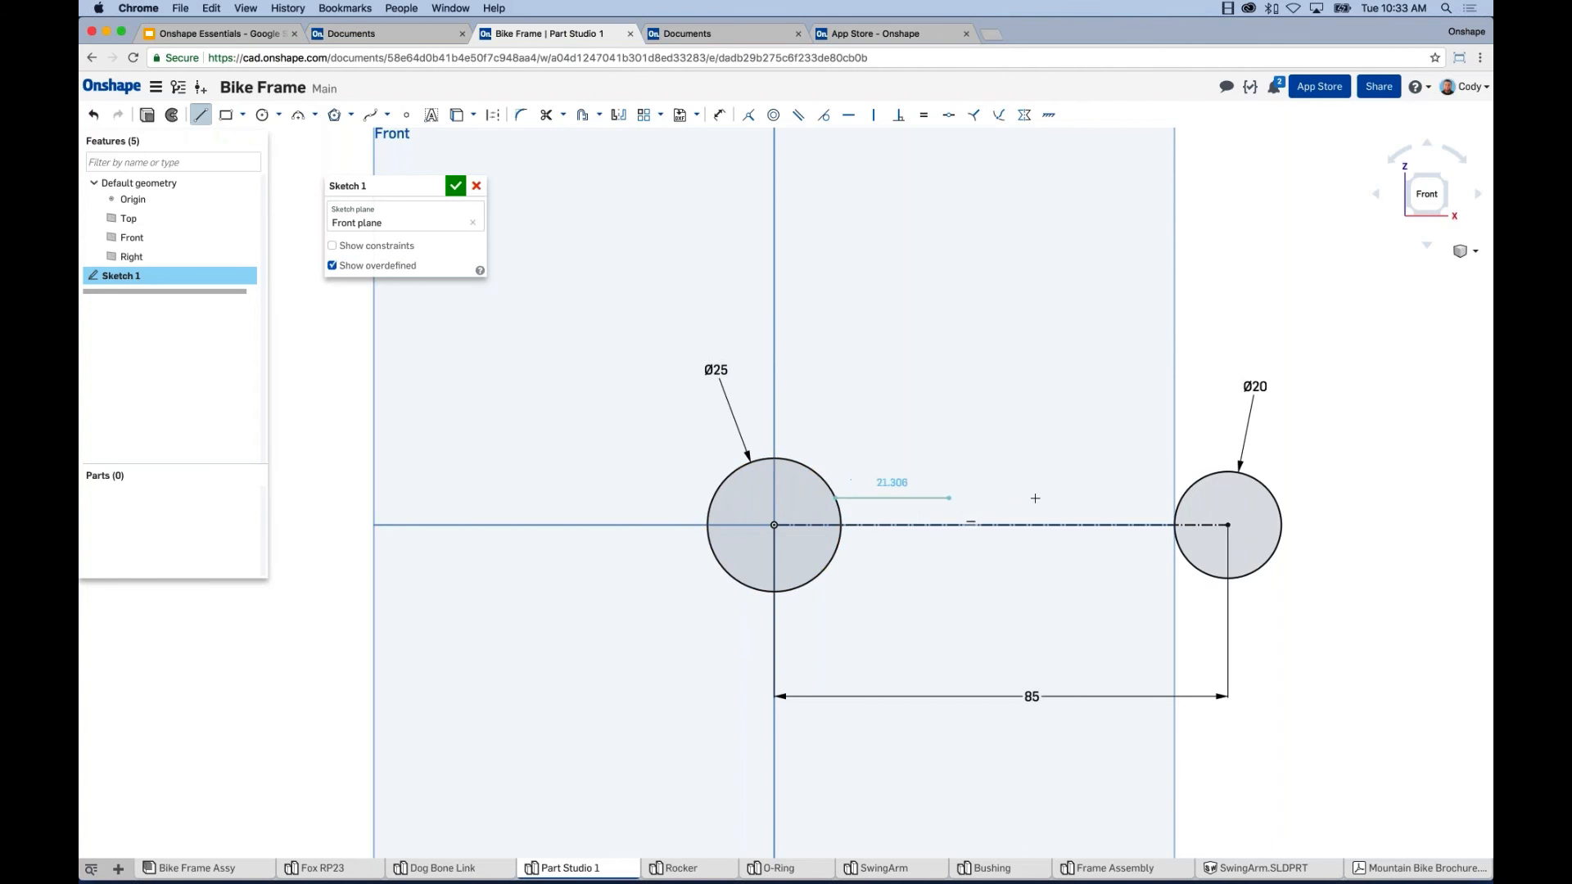
left_click(1179, 498)
key("Escape")
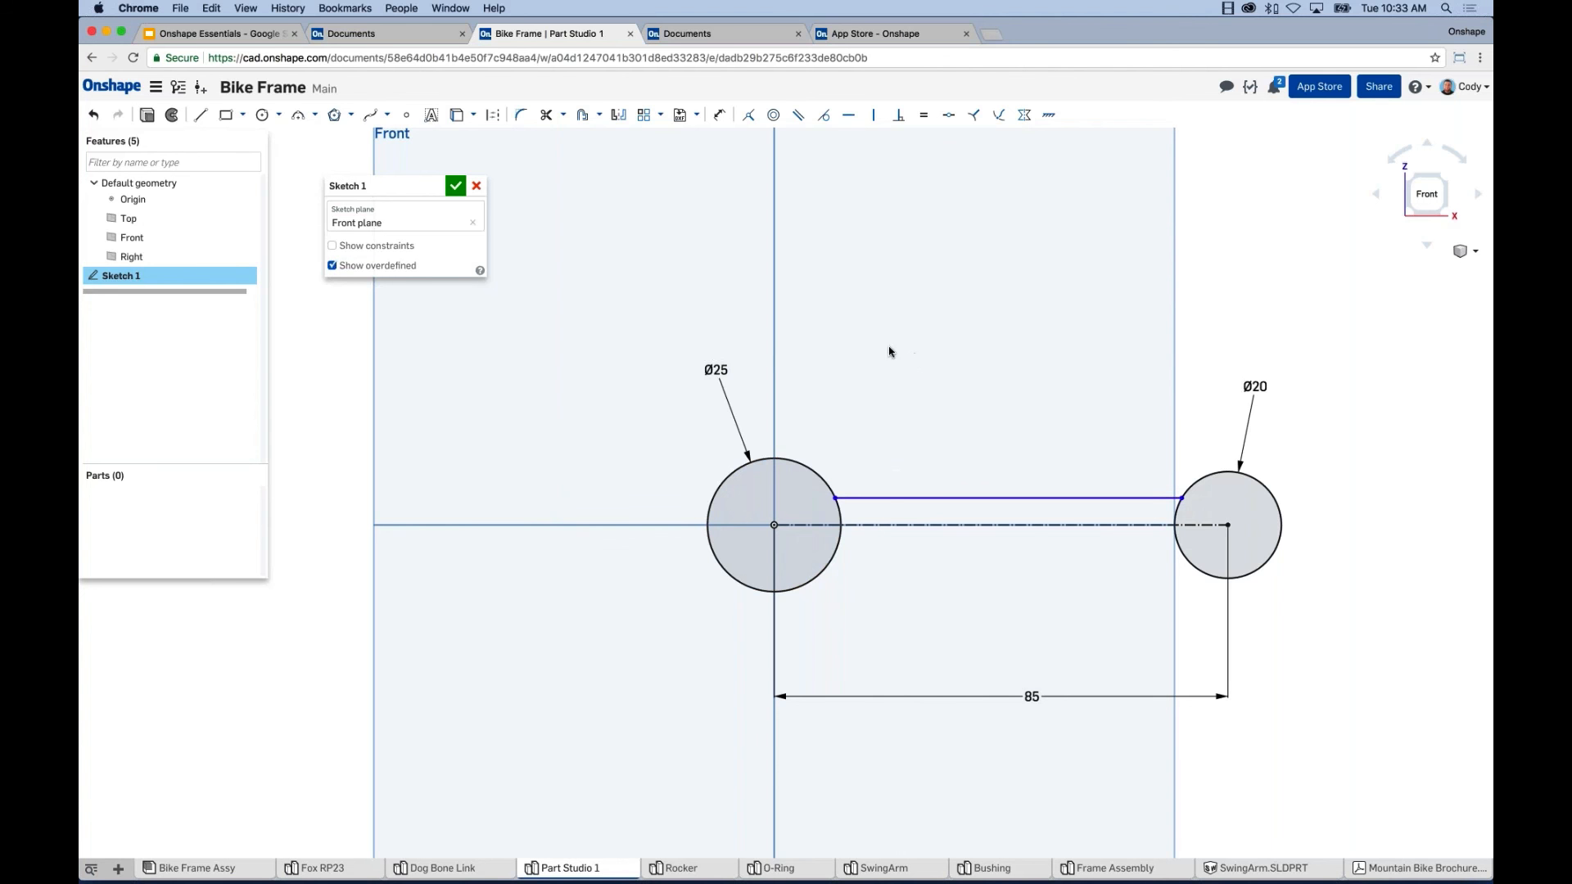
Mirror the upper line about the centreline and adjust the bar's edge lines between the circles.
left_click(618, 116)
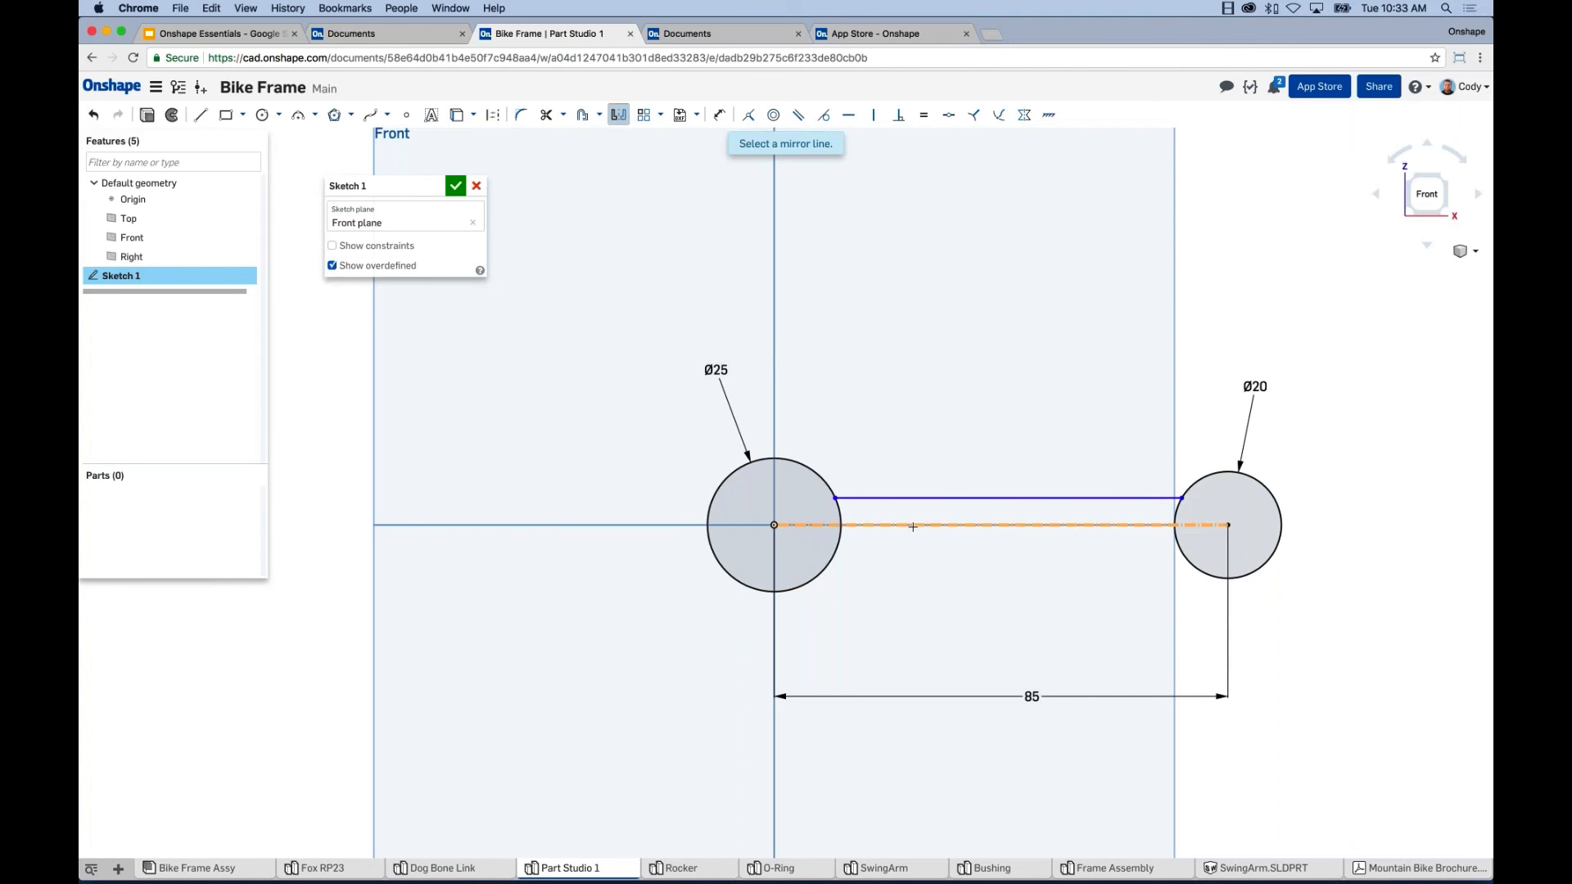
left_click(938, 525)
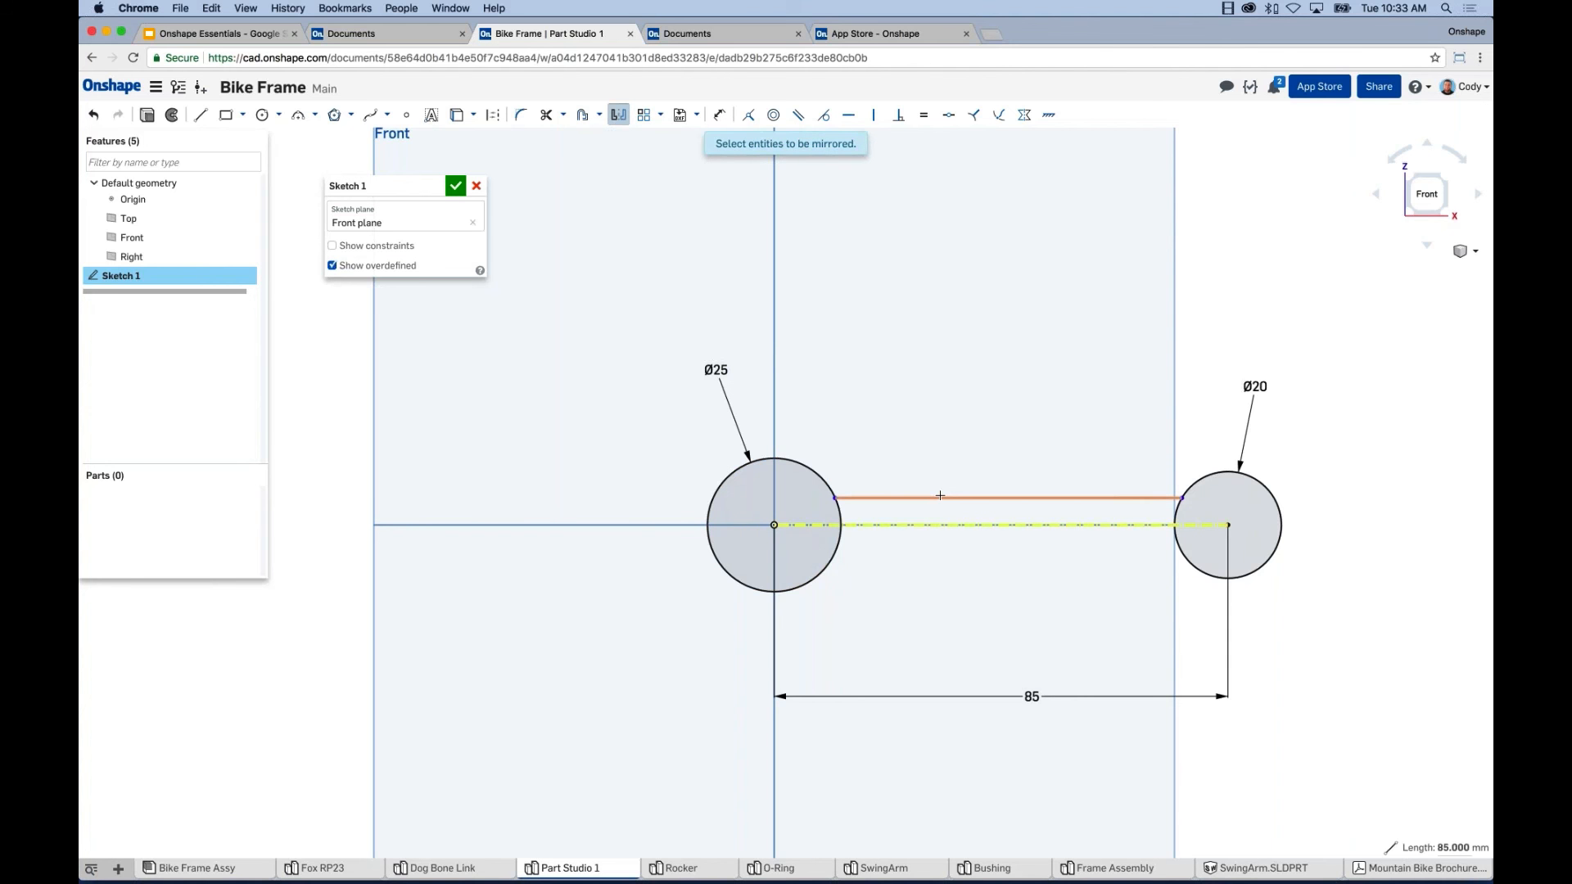
left_click(943, 497)
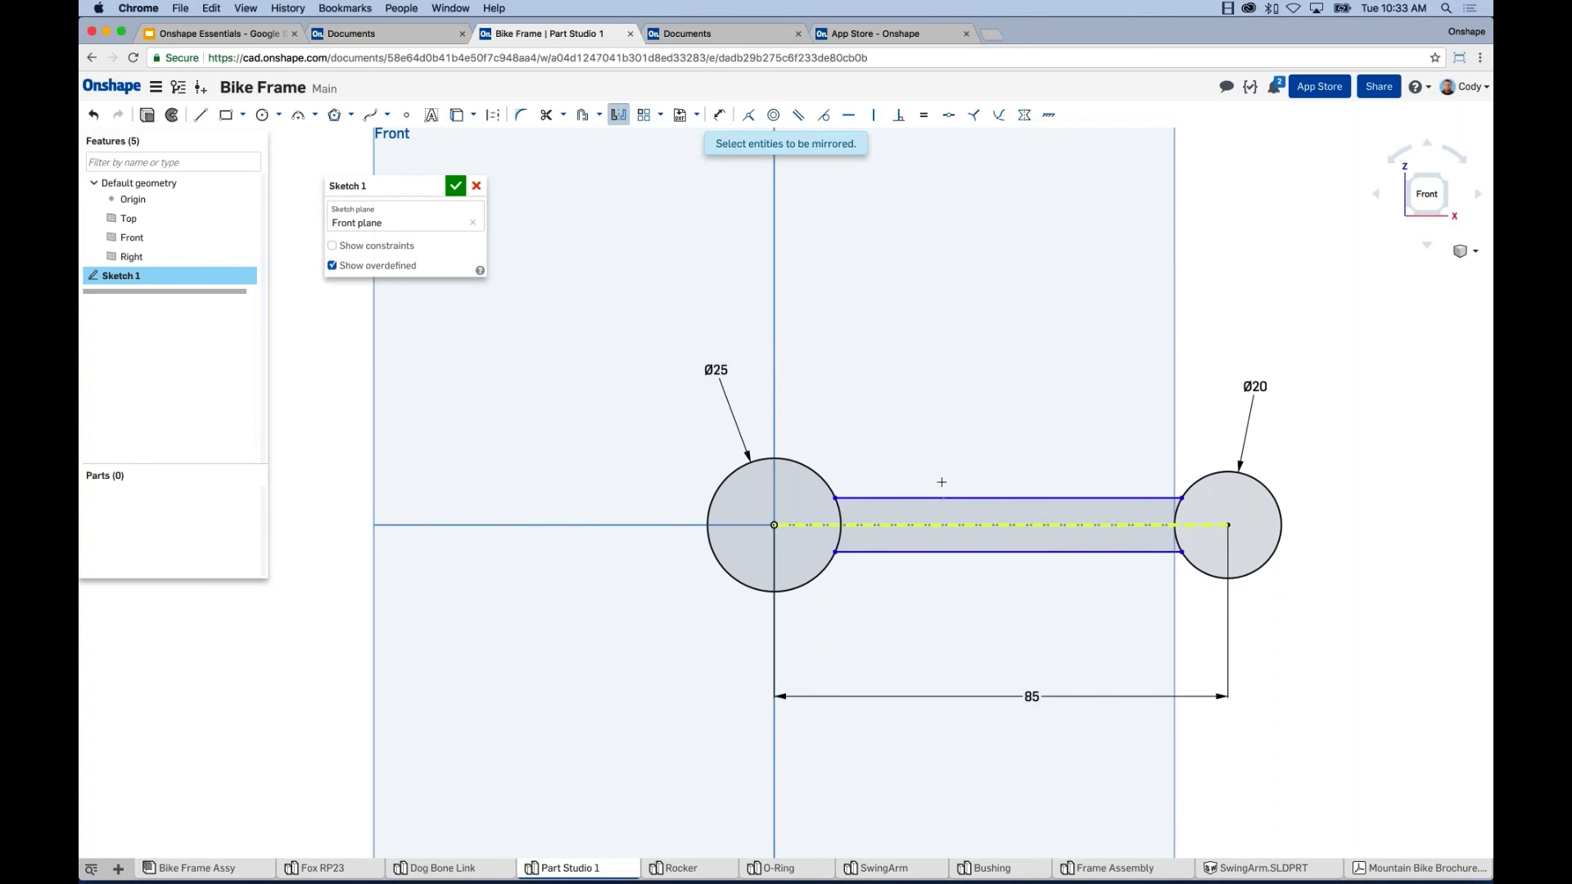
key("Escape")
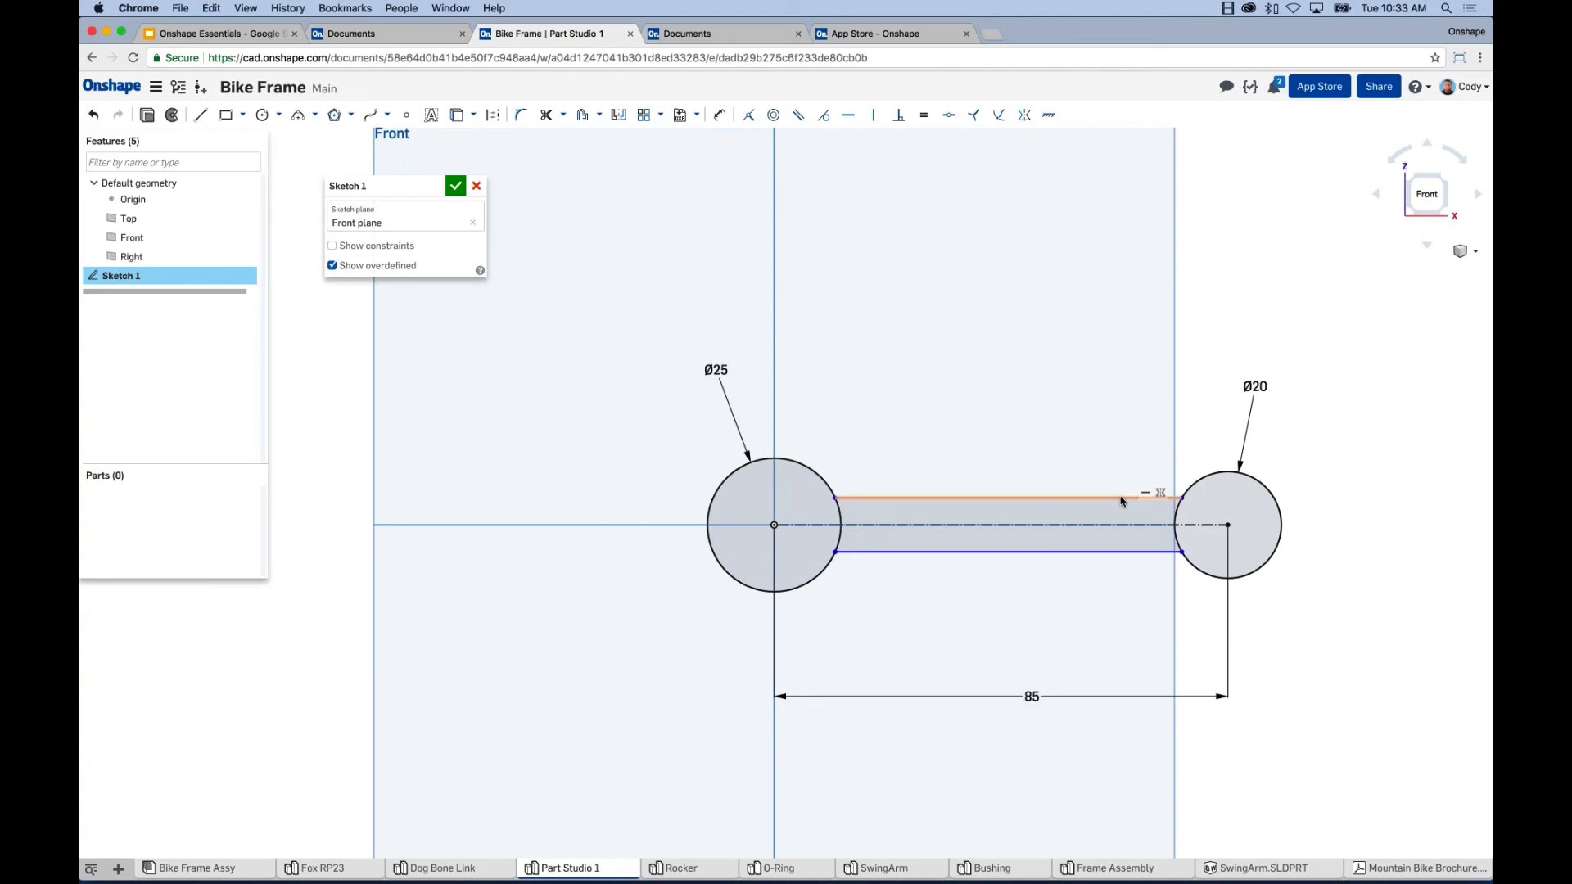
left_click_drag(1120, 496, 1110, 493)
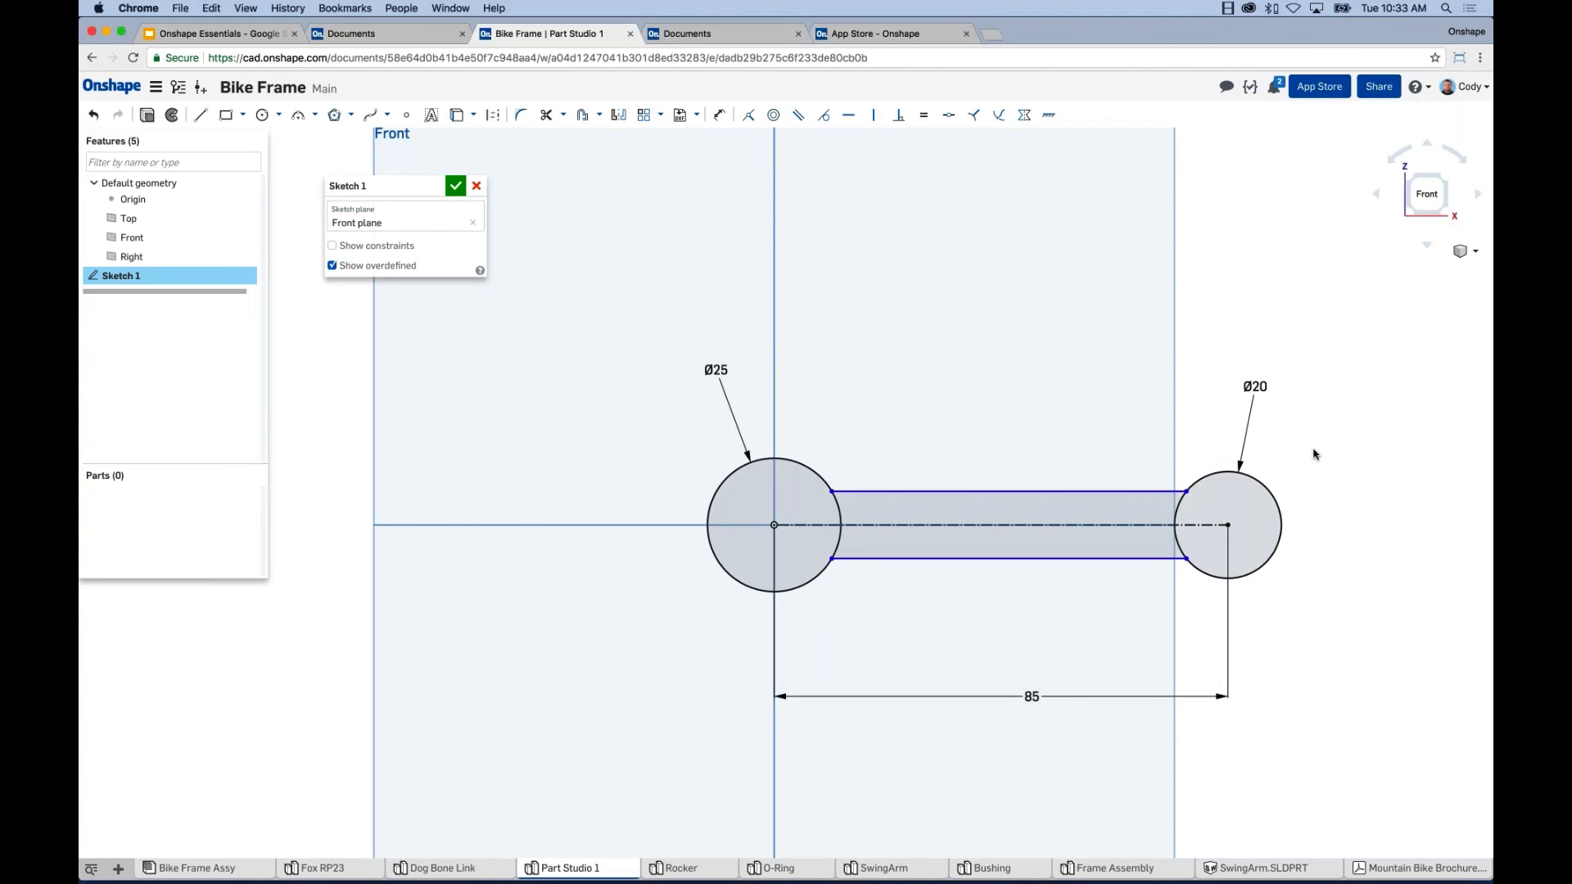
middle_click_drag(1316, 449, 1286, 448)
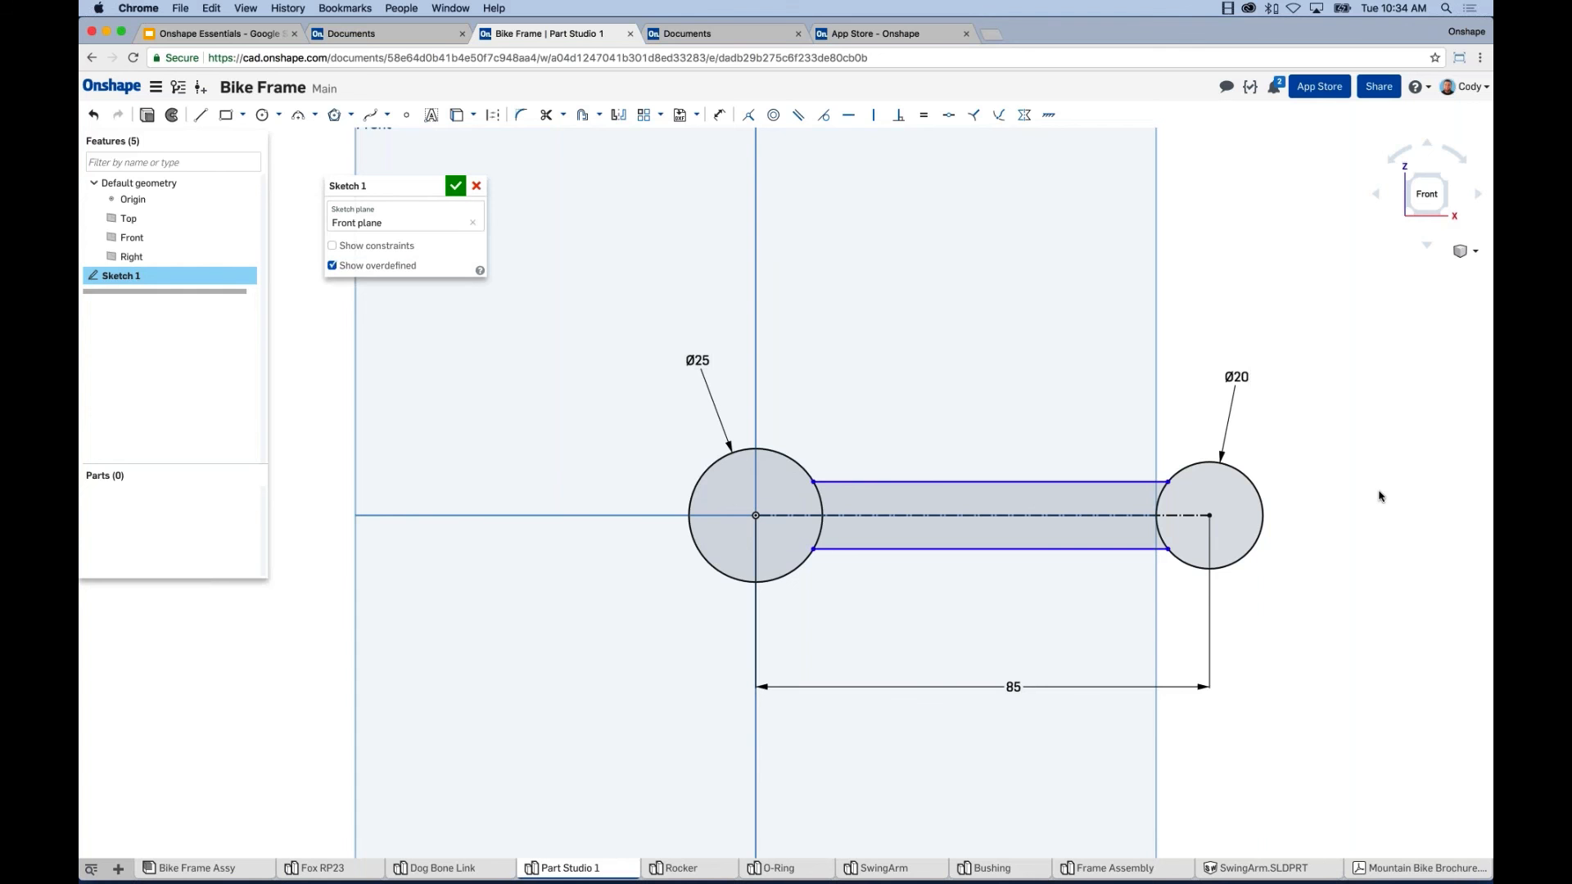
Dimension the gap between the bar's top and bottom lines as 16 mm.
key("q")
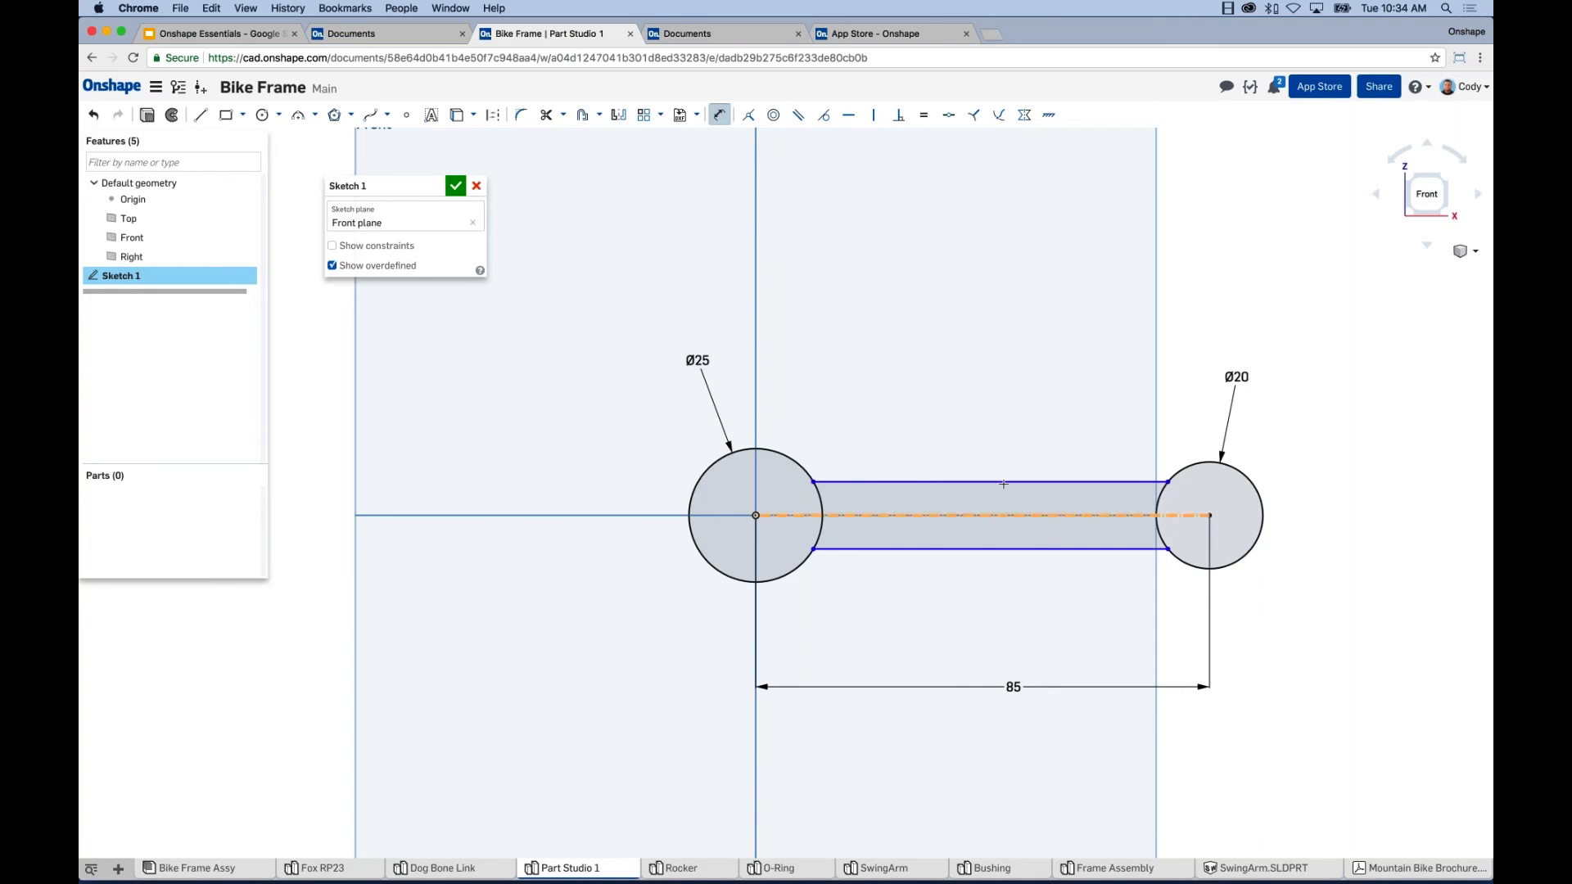
left_click(1003, 482)
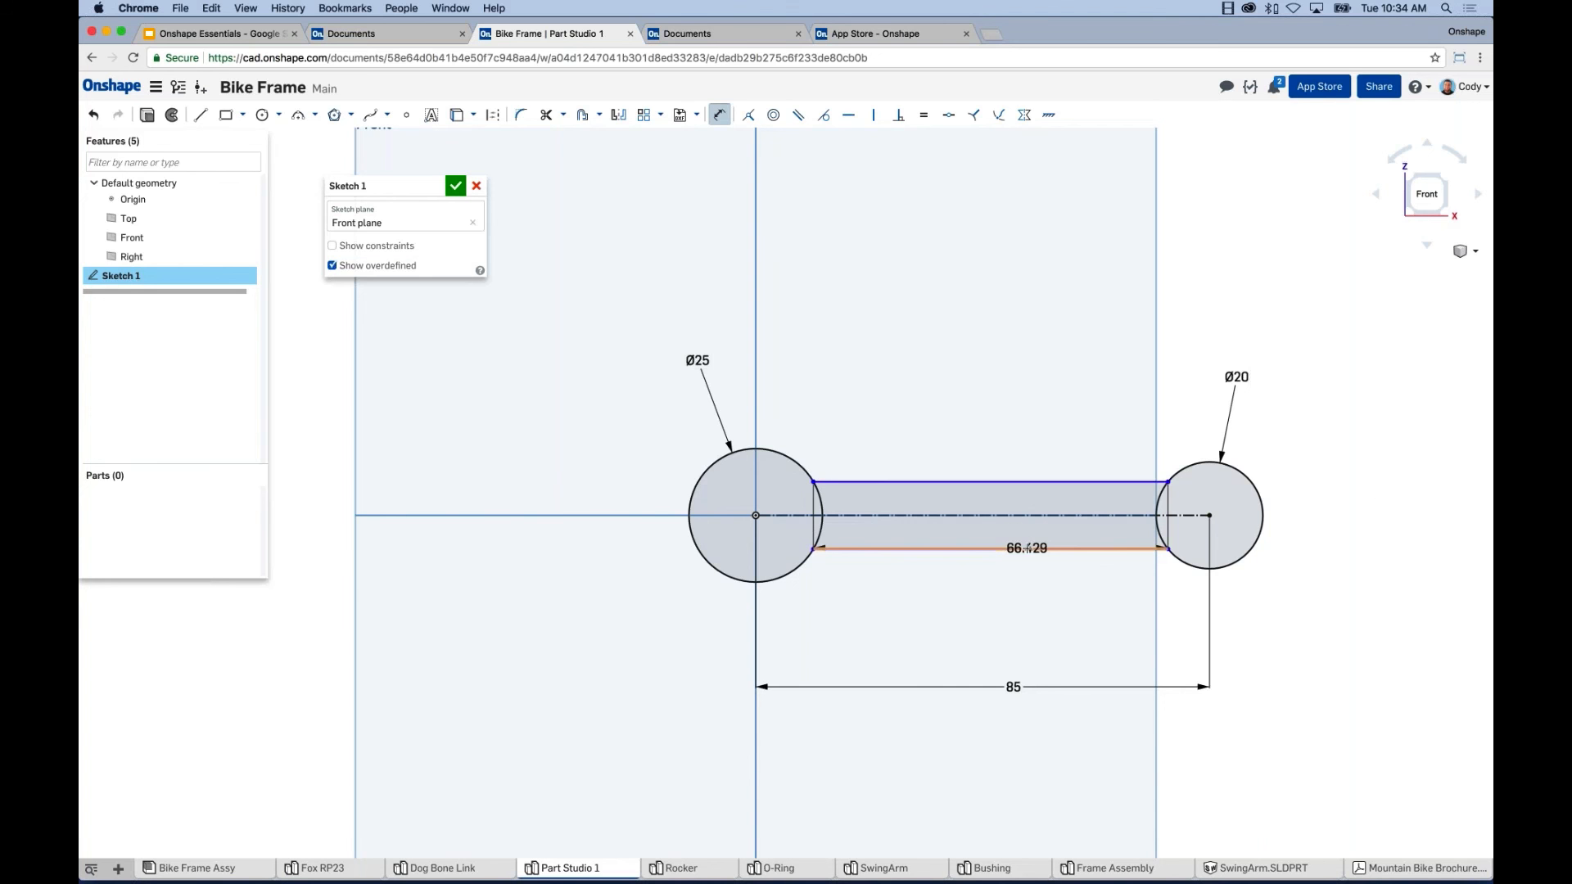
left_click(1027, 548)
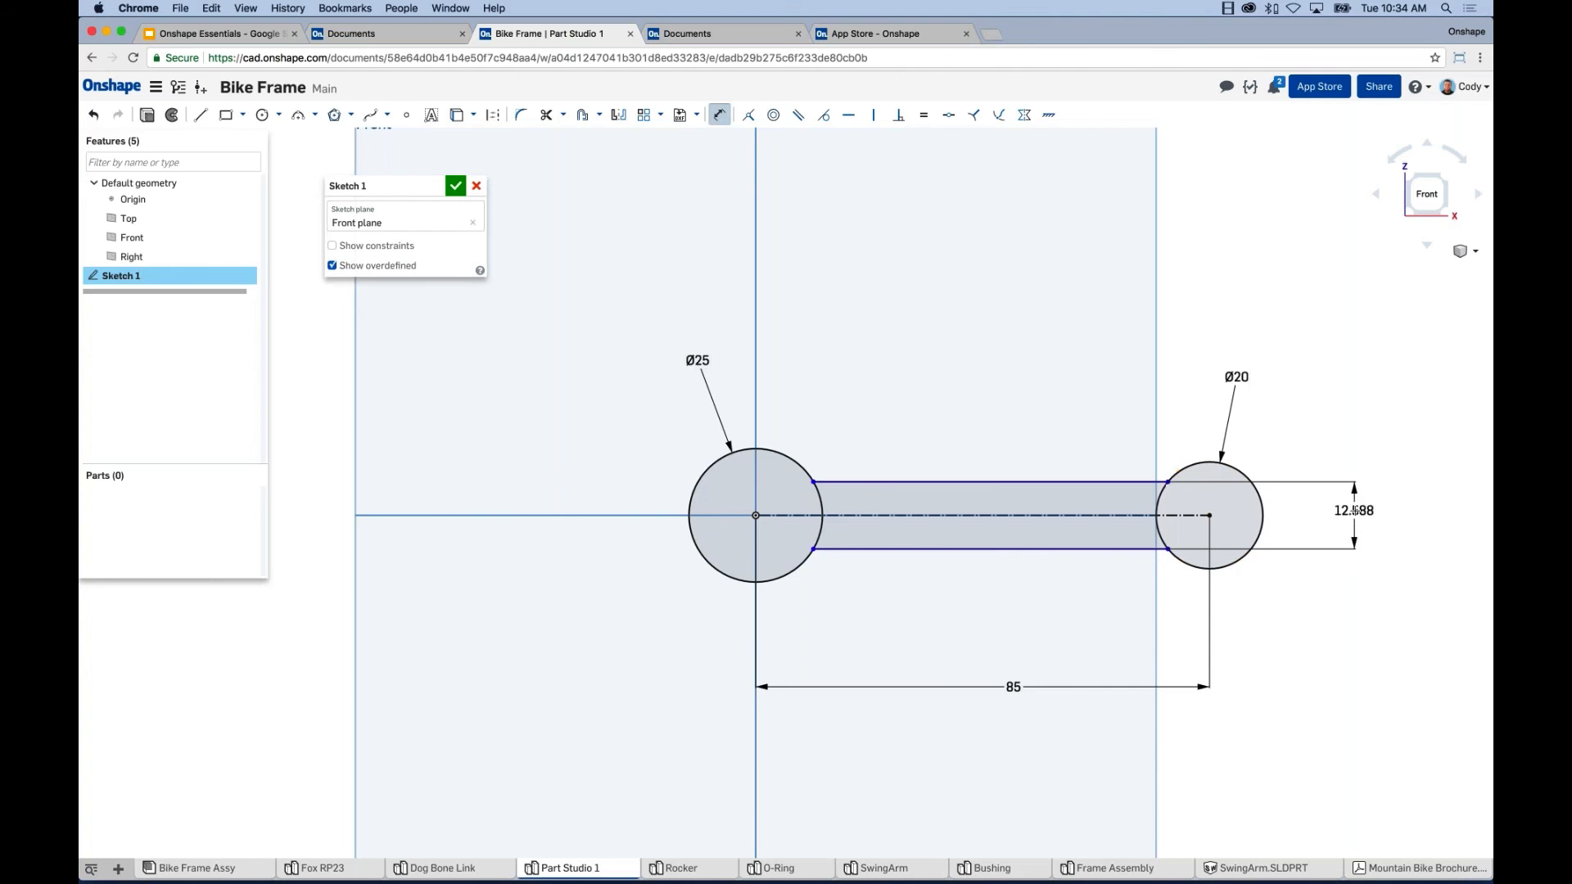
left_click(1365, 516)
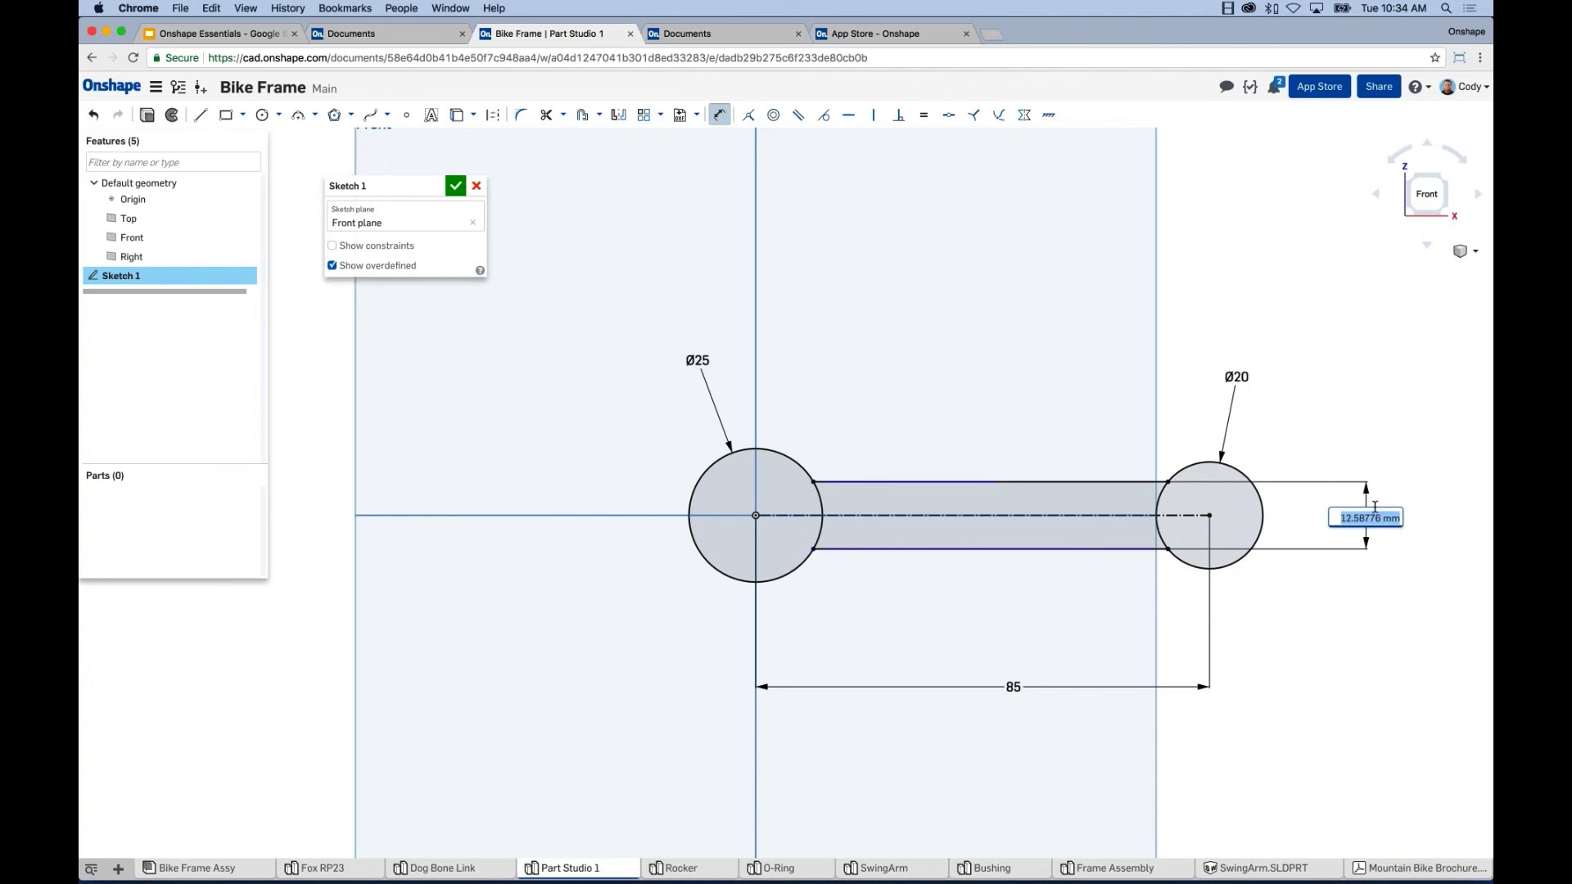
type("16")
key("Return")
key("Escape")
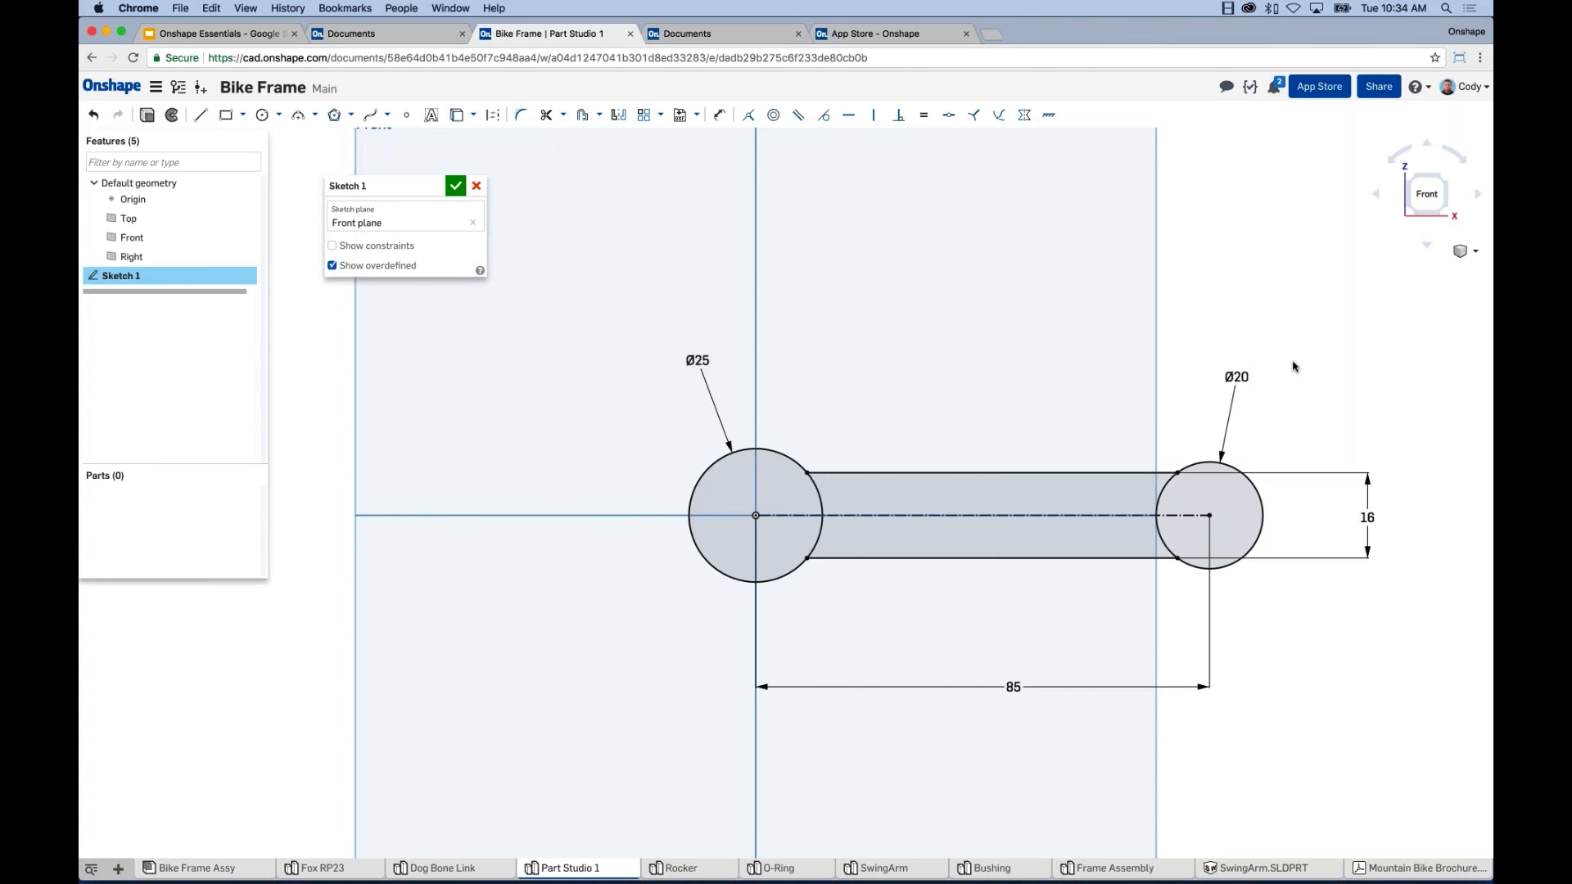
left_click(332, 246)
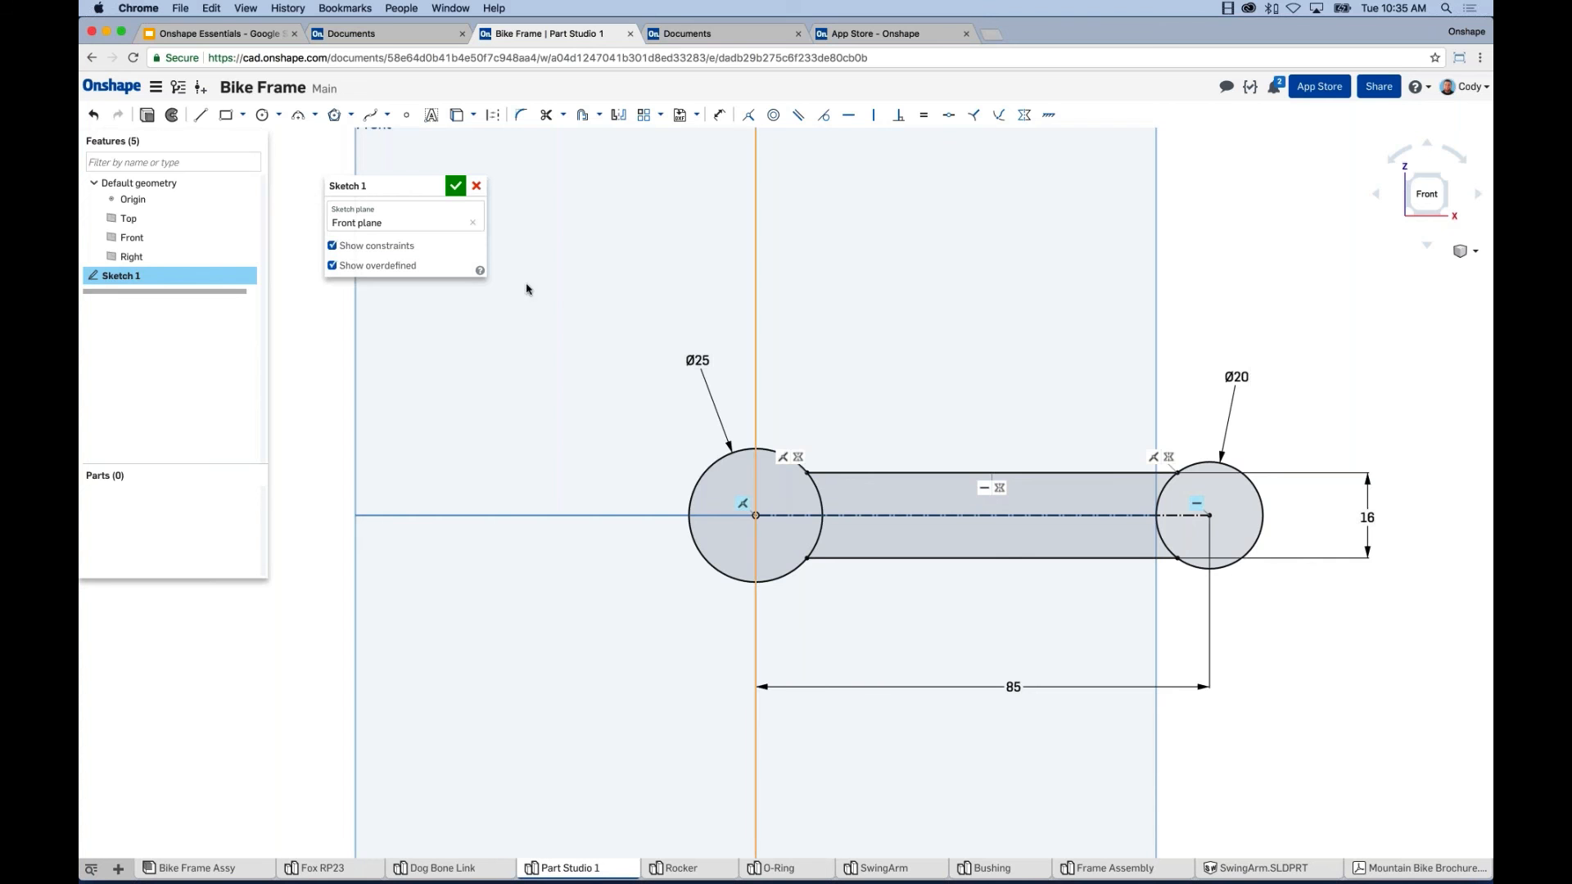
left_click(333, 246)
mouse_move(843, 372)
middle_mouse_down()
mouse_move(737, 376)
mouse_move(812, 389)
mouse_move(805, 409)
middle_mouse_up()
scroll(887, 376, "down", 1)
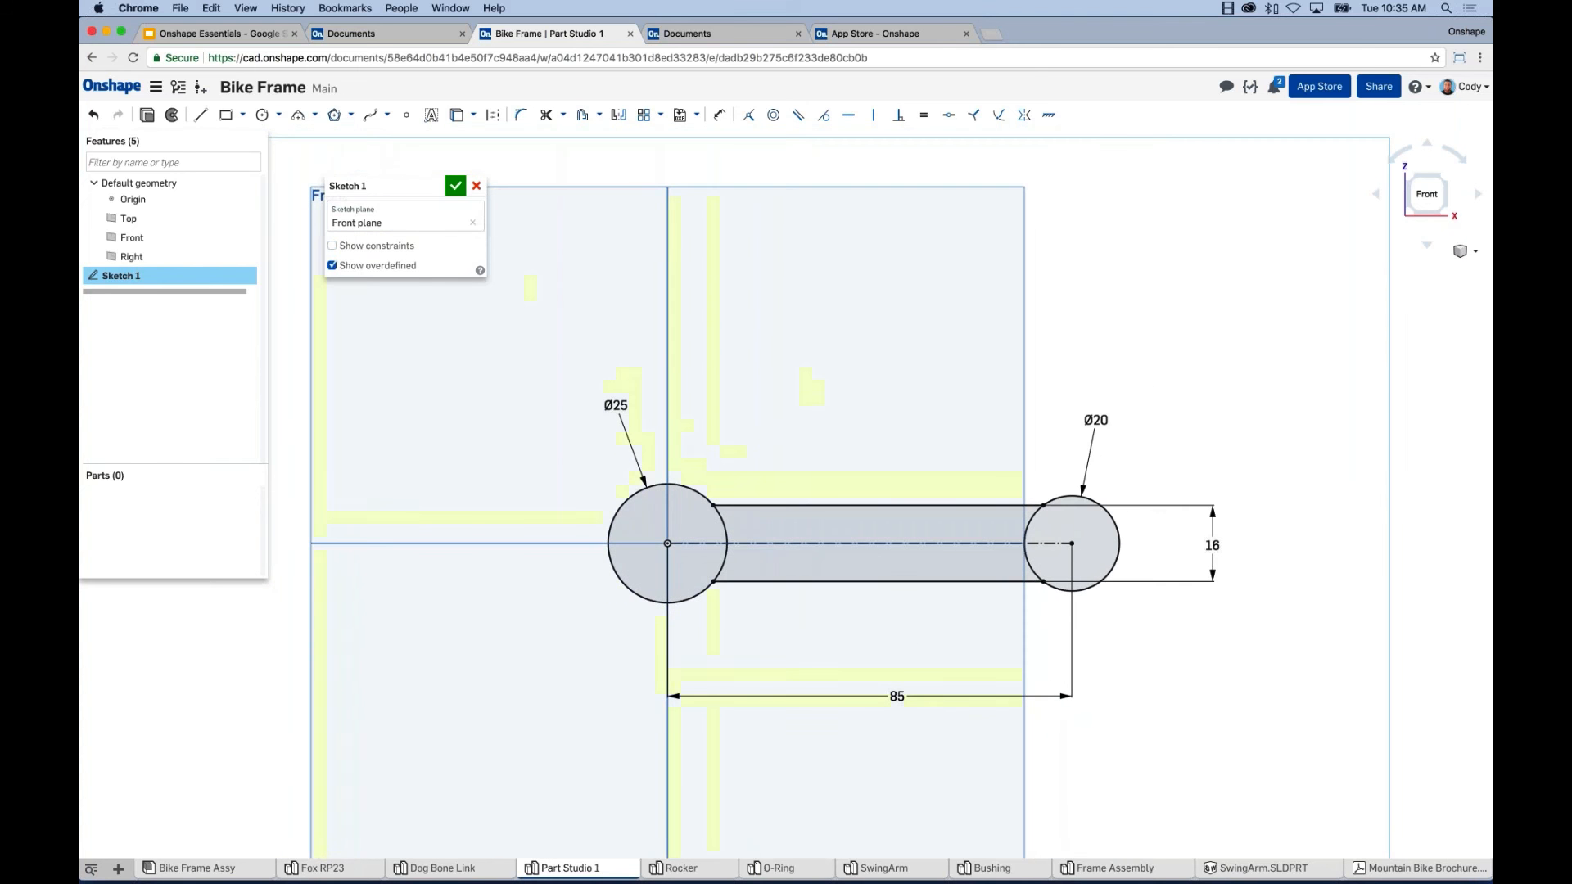
Draw two small center-point circles above the link's left and right ends, then recentre the view.
left_click(263, 119)
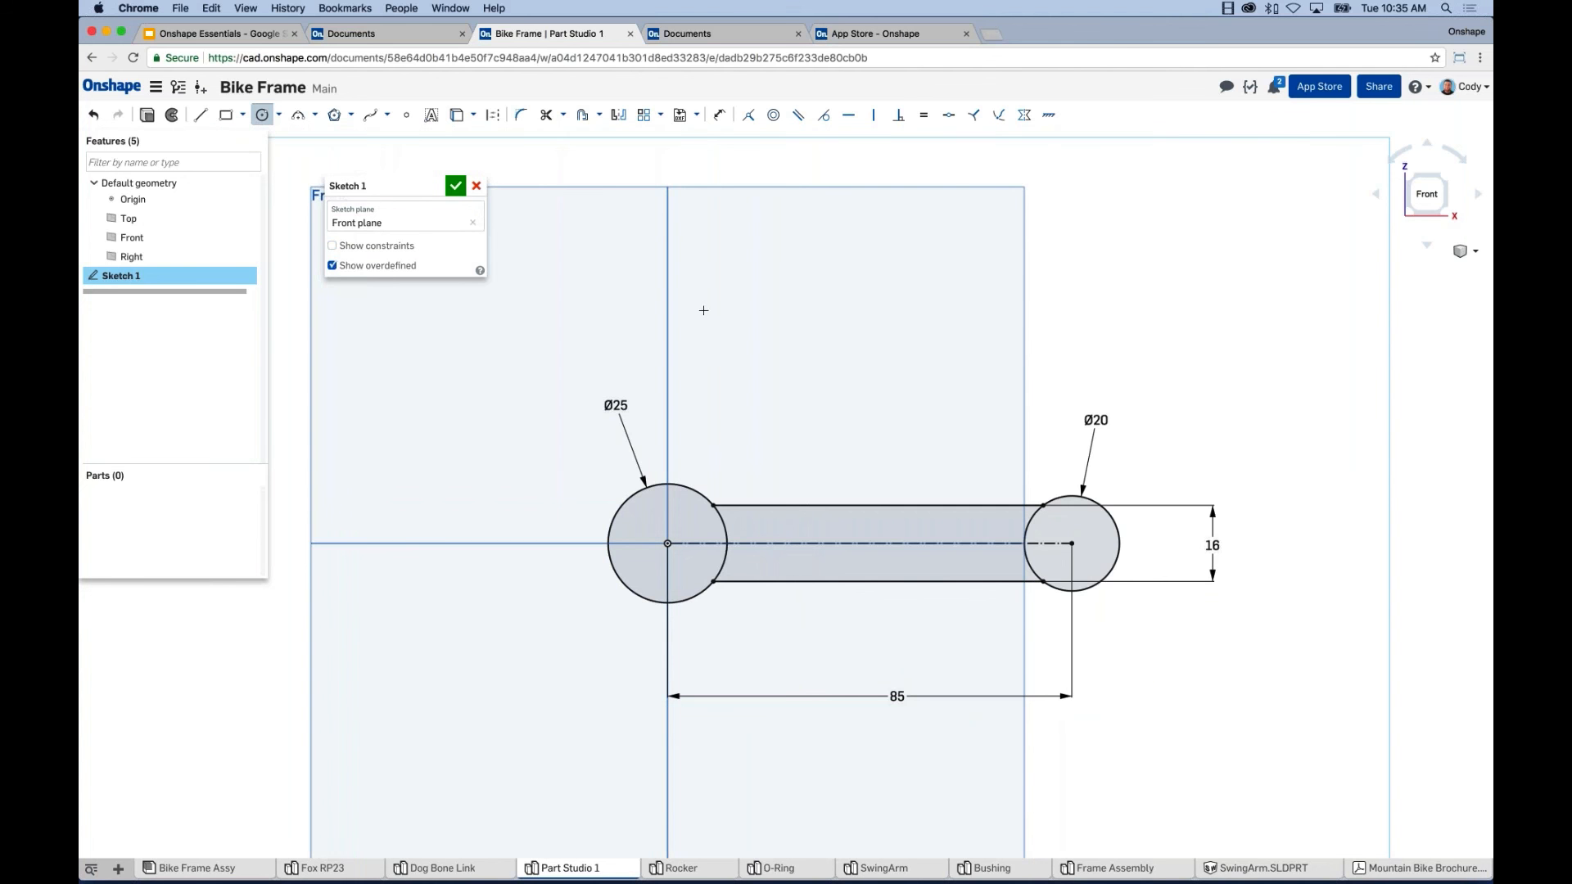
left_click_drag(733, 303, 755, 303)
left_click_drag(1078, 307, 1098, 308)
key("Escape")
middle_click_drag(998, 343, 1023, 334)
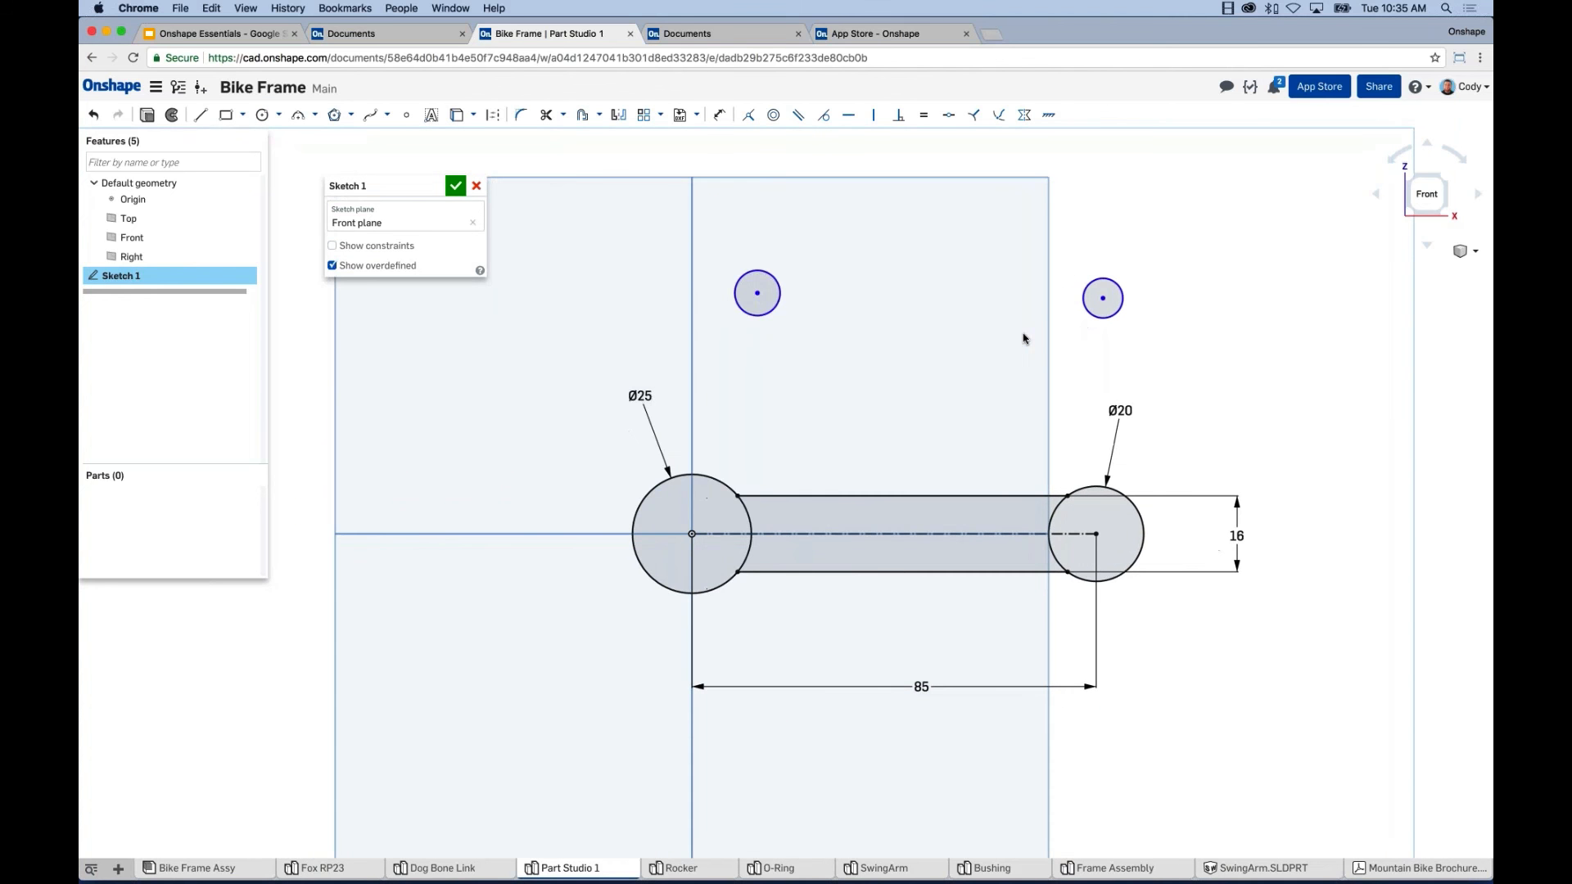
middle_click_drag(947, 368, 1017, 357)
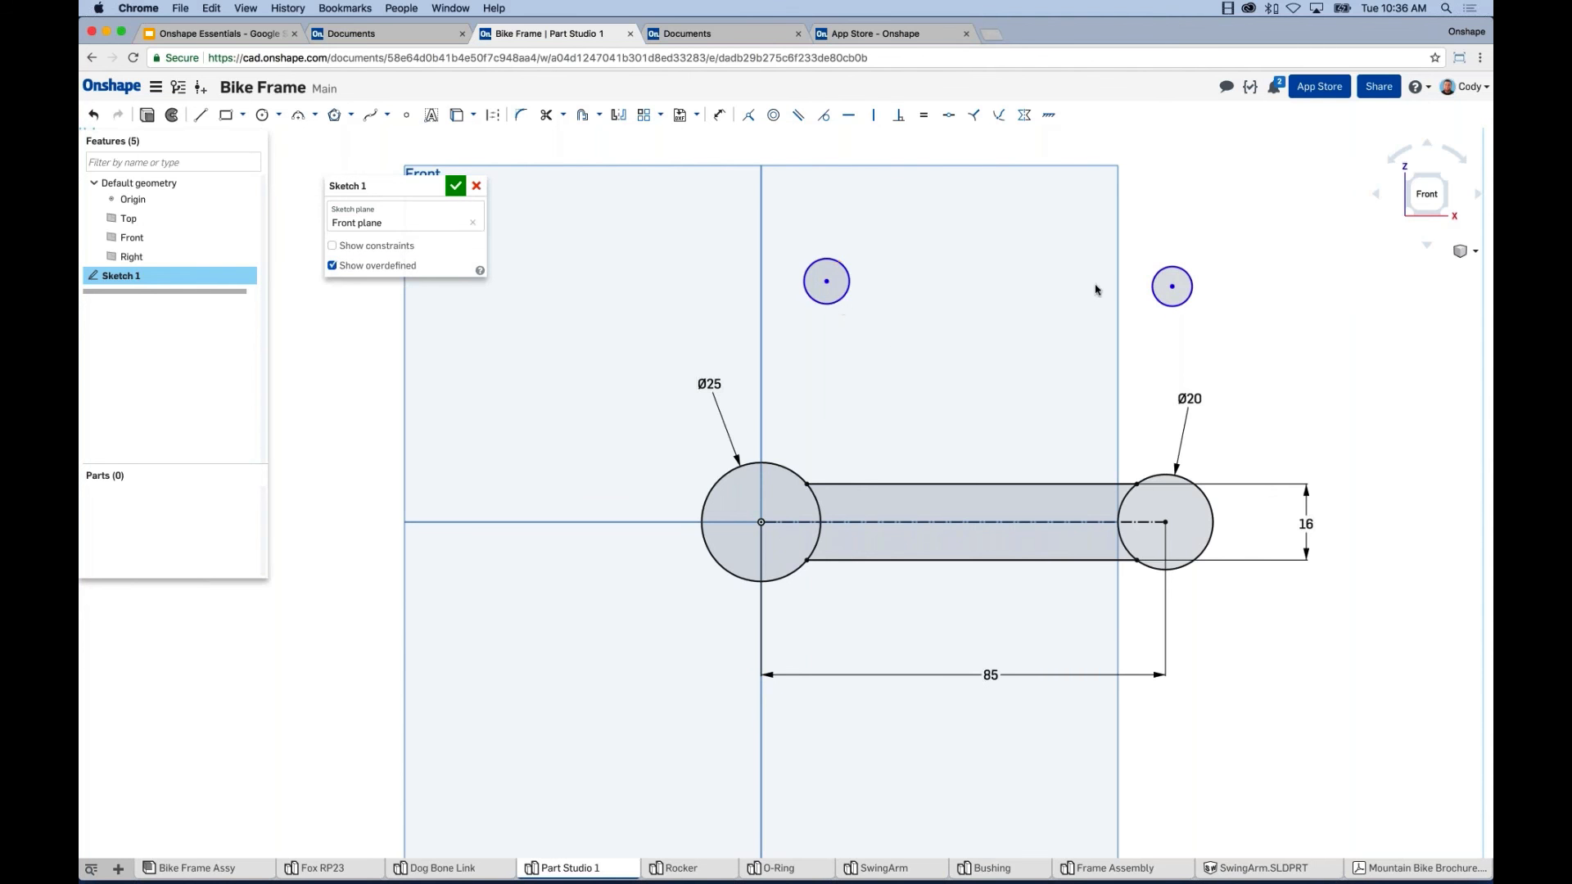
Make the two small circles equal in size and enlarge them together.
left_click(1157, 301)
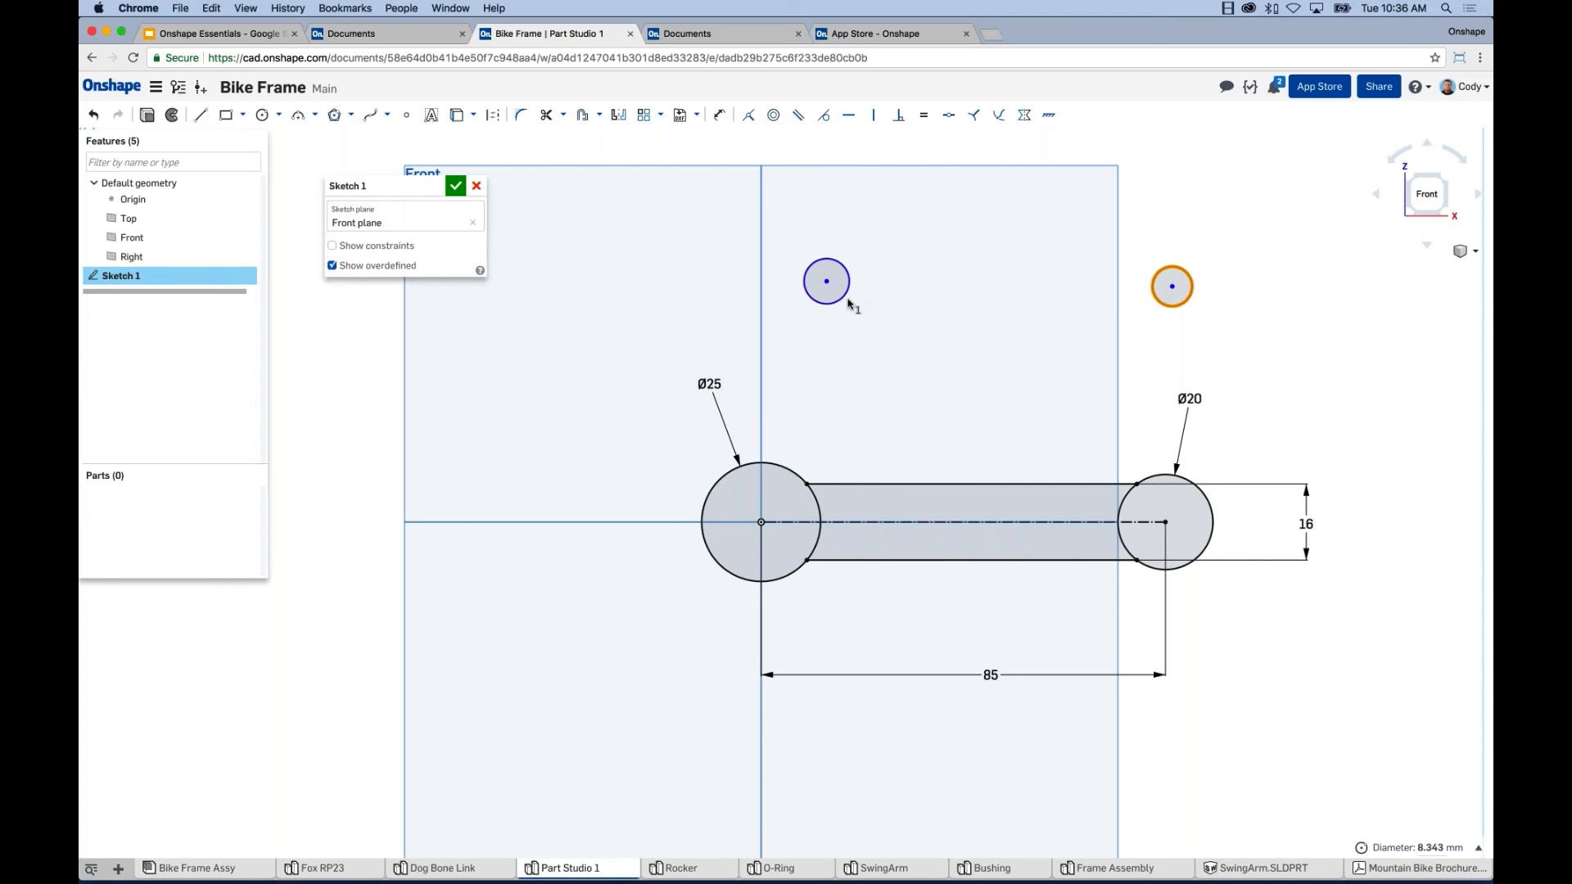
left_click(839, 264)
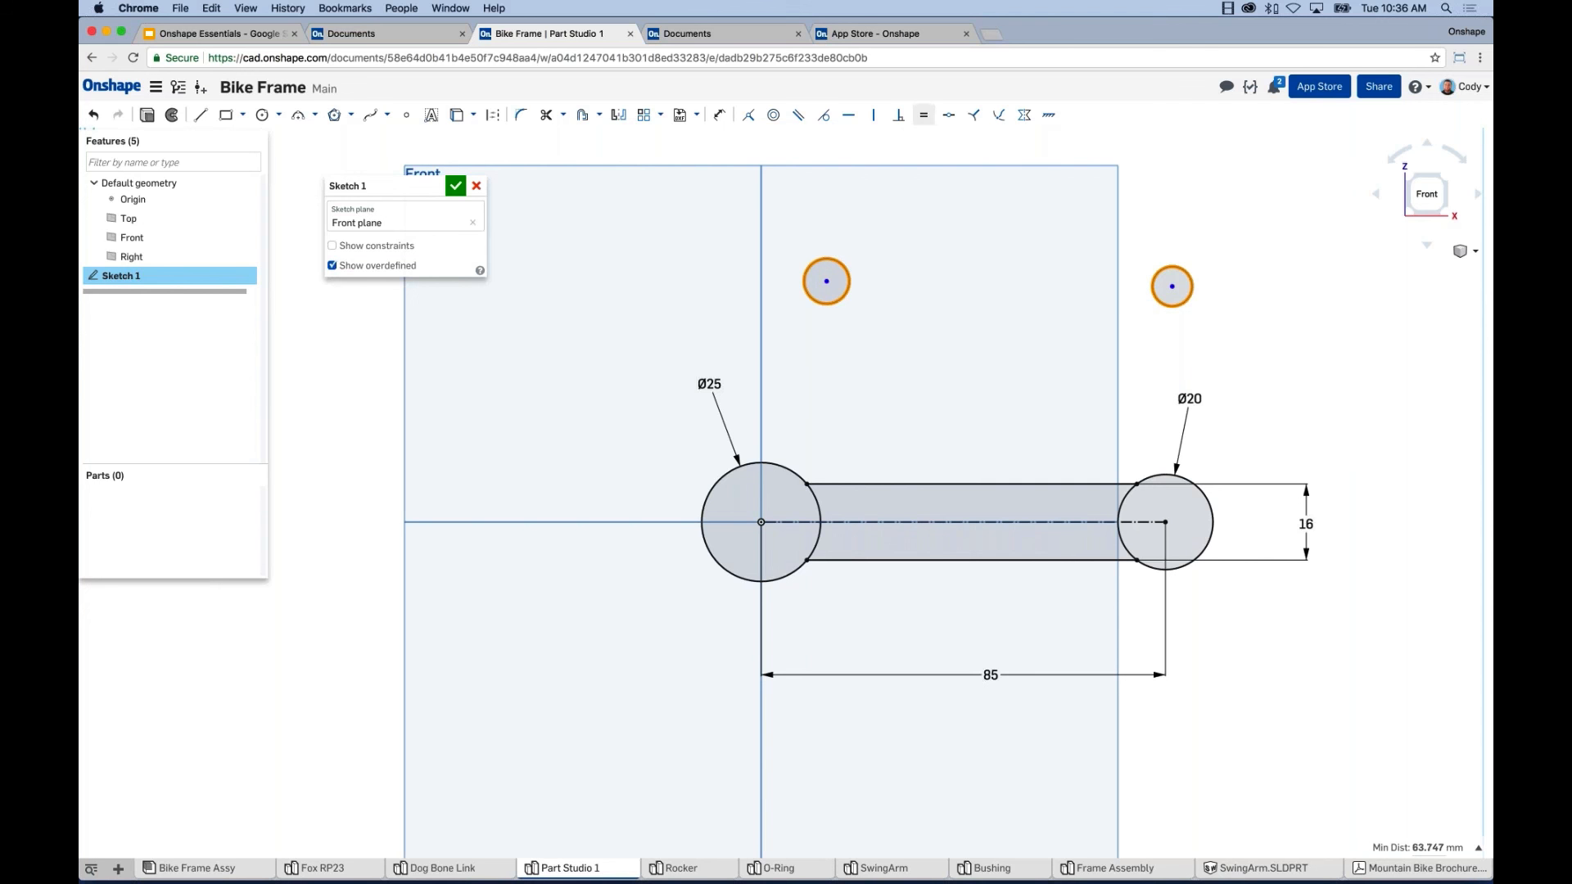
left_click(928, 118)
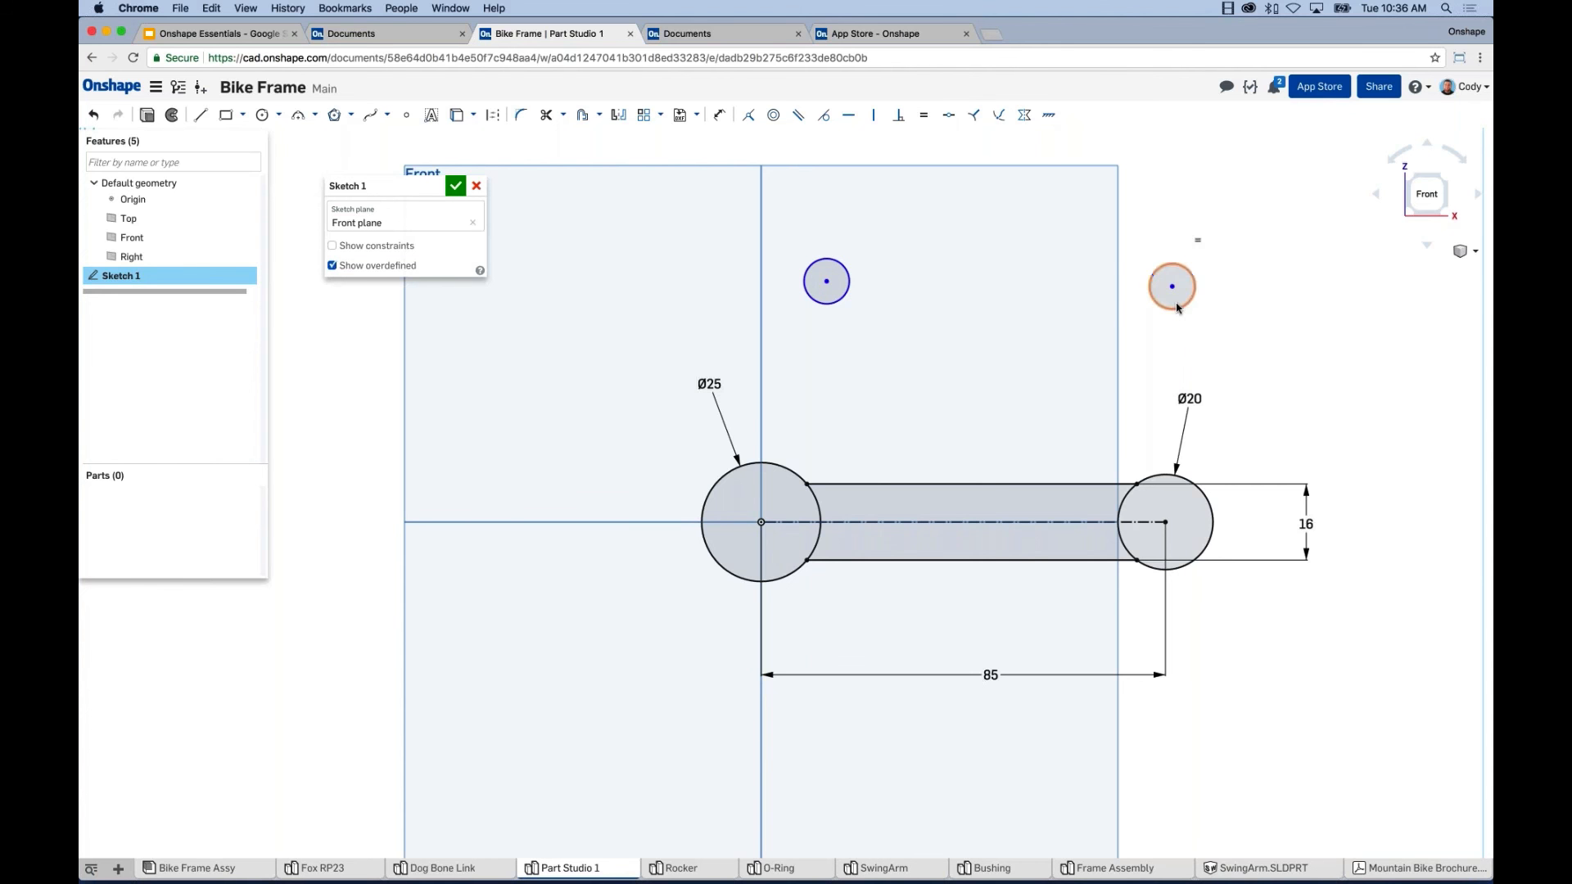
mouse_move(1176, 309)
left_mouse_down()
mouse_move(1188, 329)
mouse_move(1178, 282)
left_mouse_up()
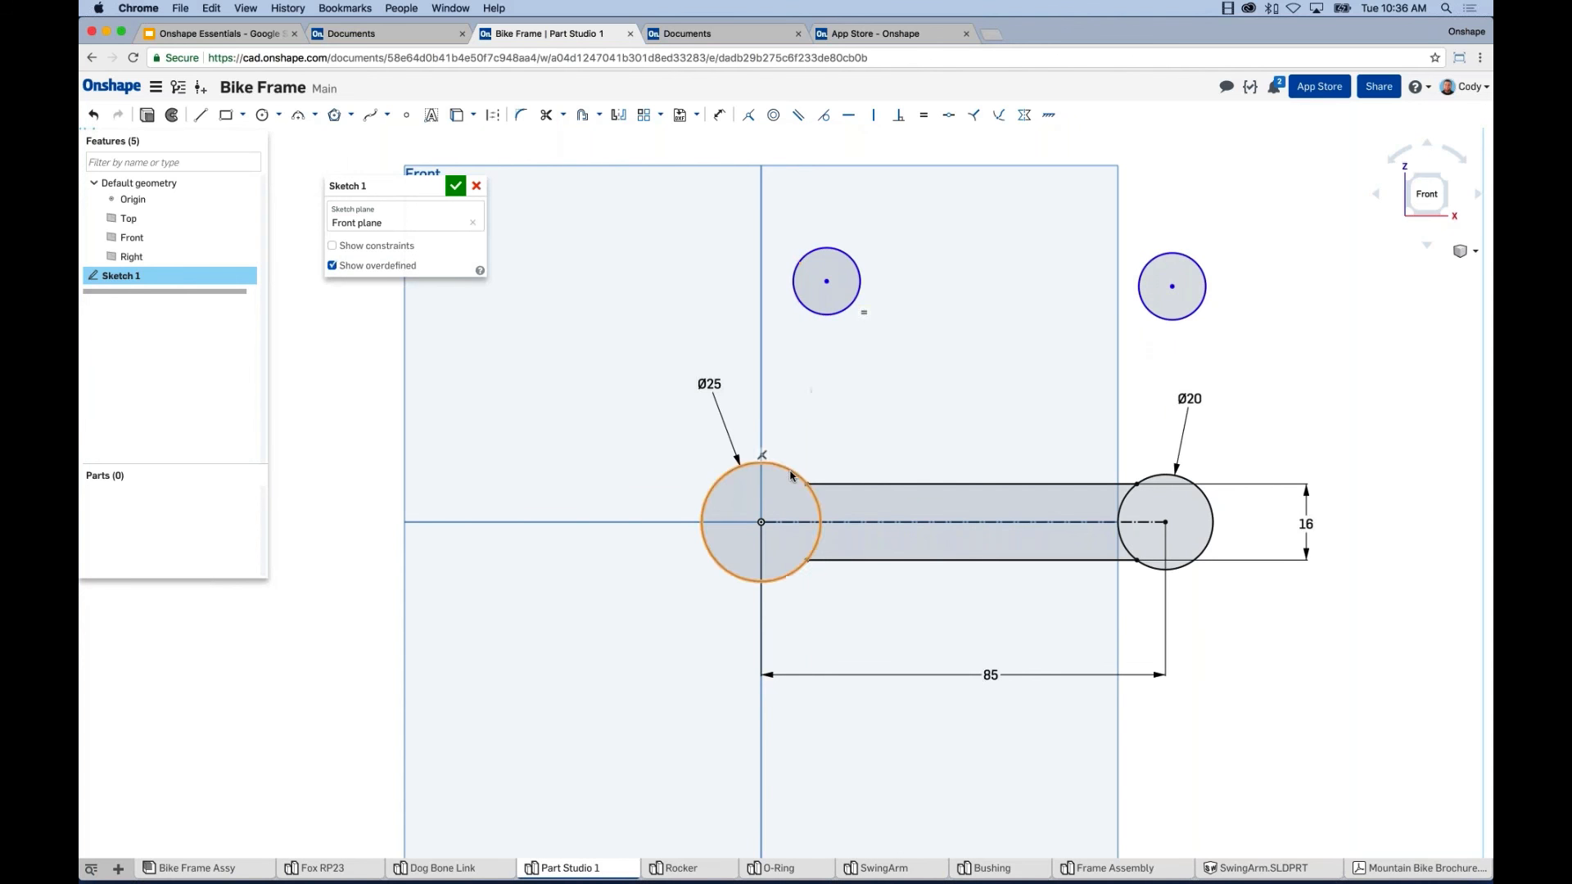
Make the small circles concentric with the Ø25 and Ø20 end circles.
left_click(827, 315)
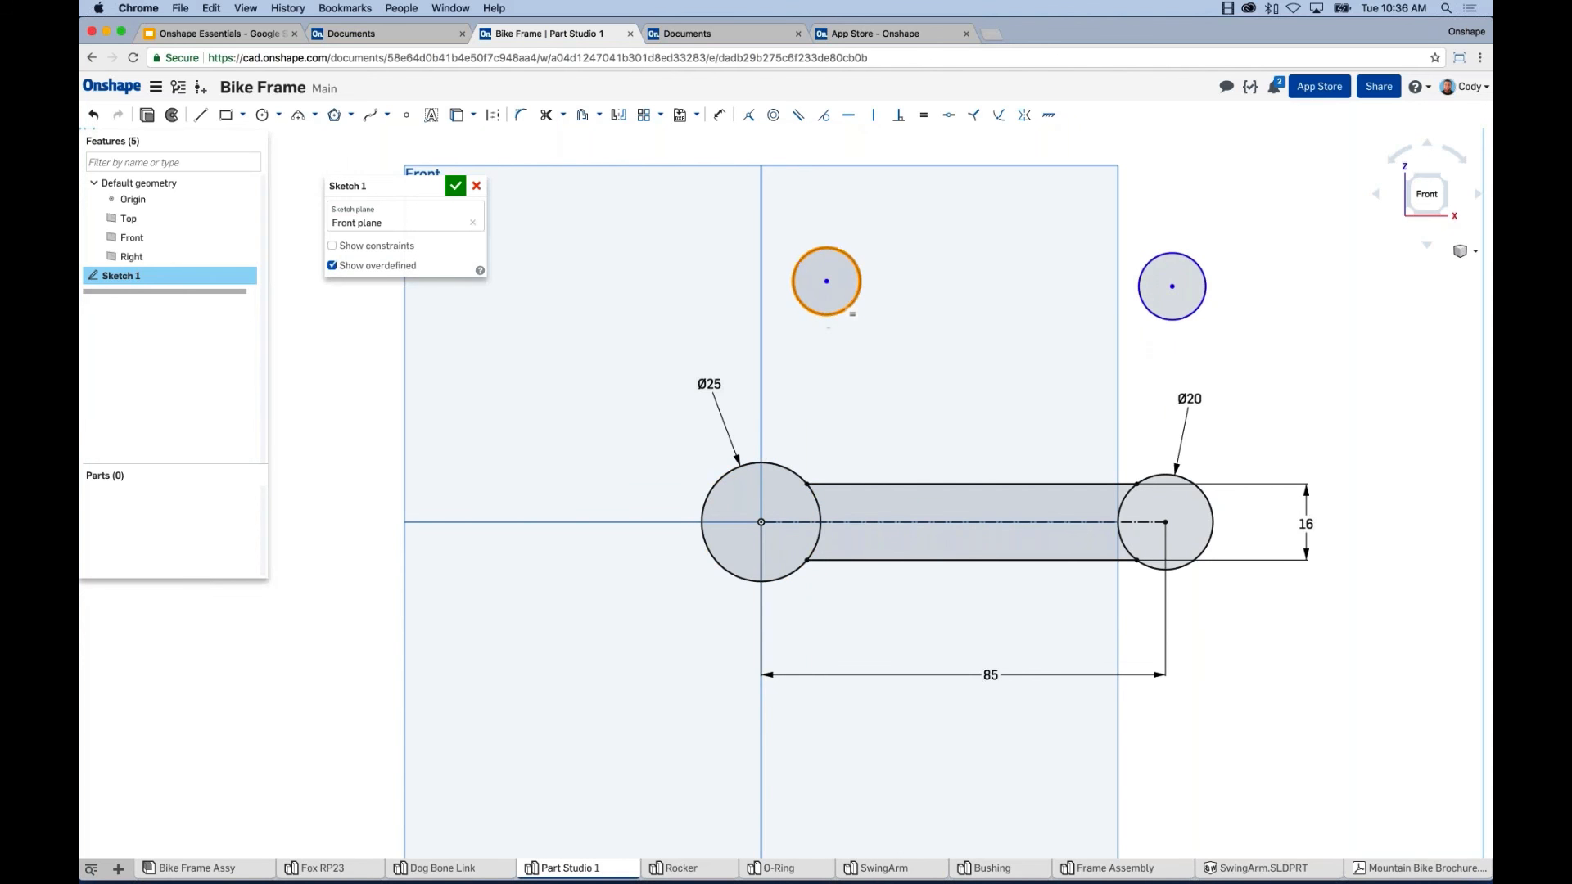
left_click(801, 481)
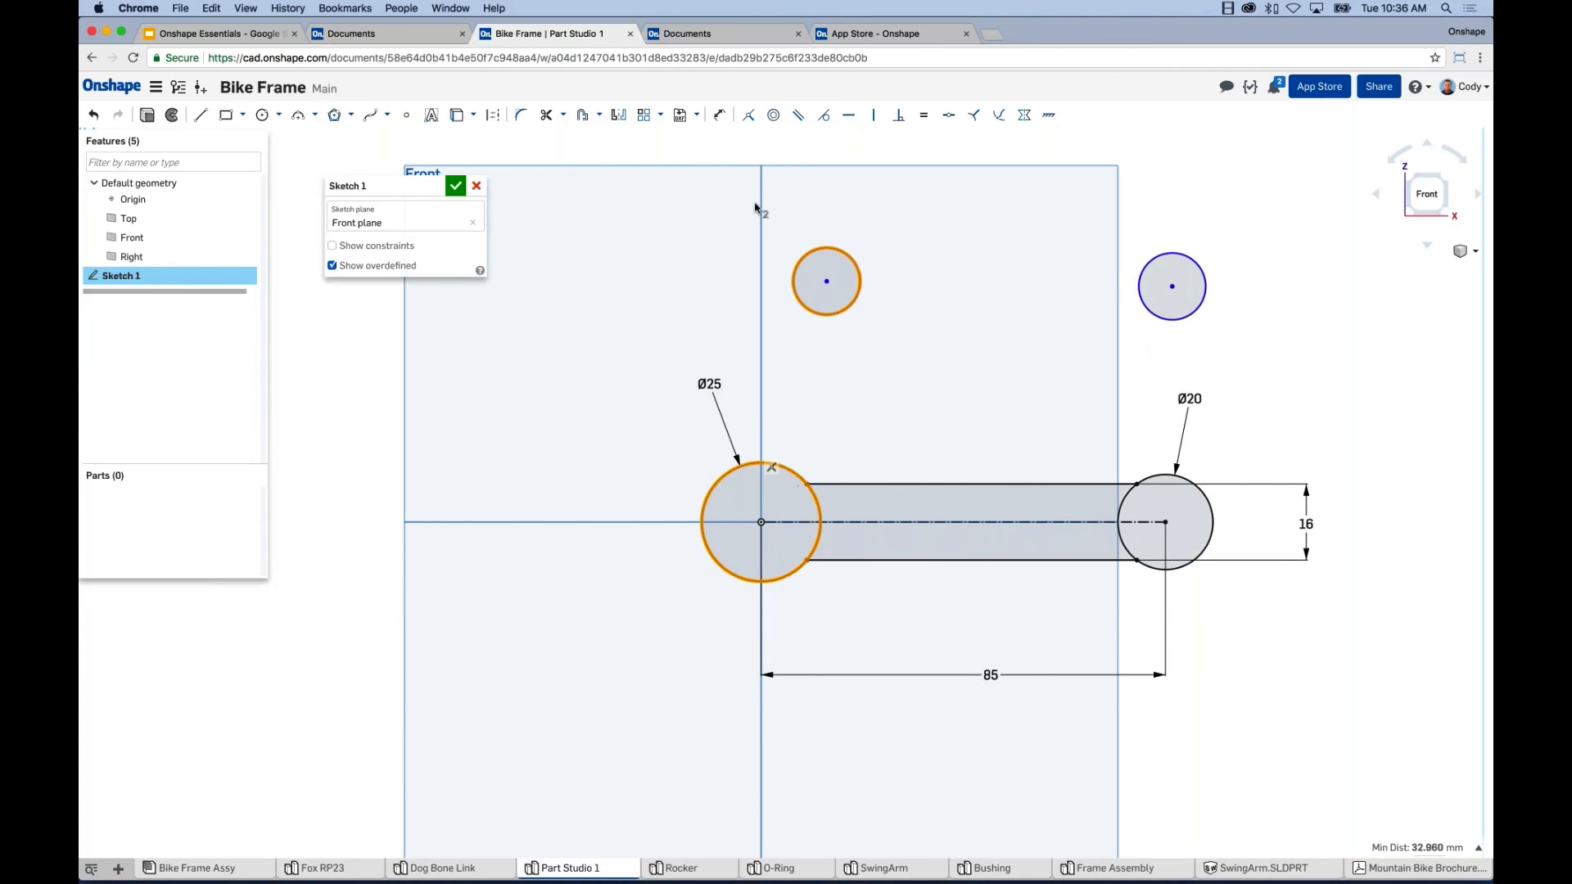
left_click(772, 114)
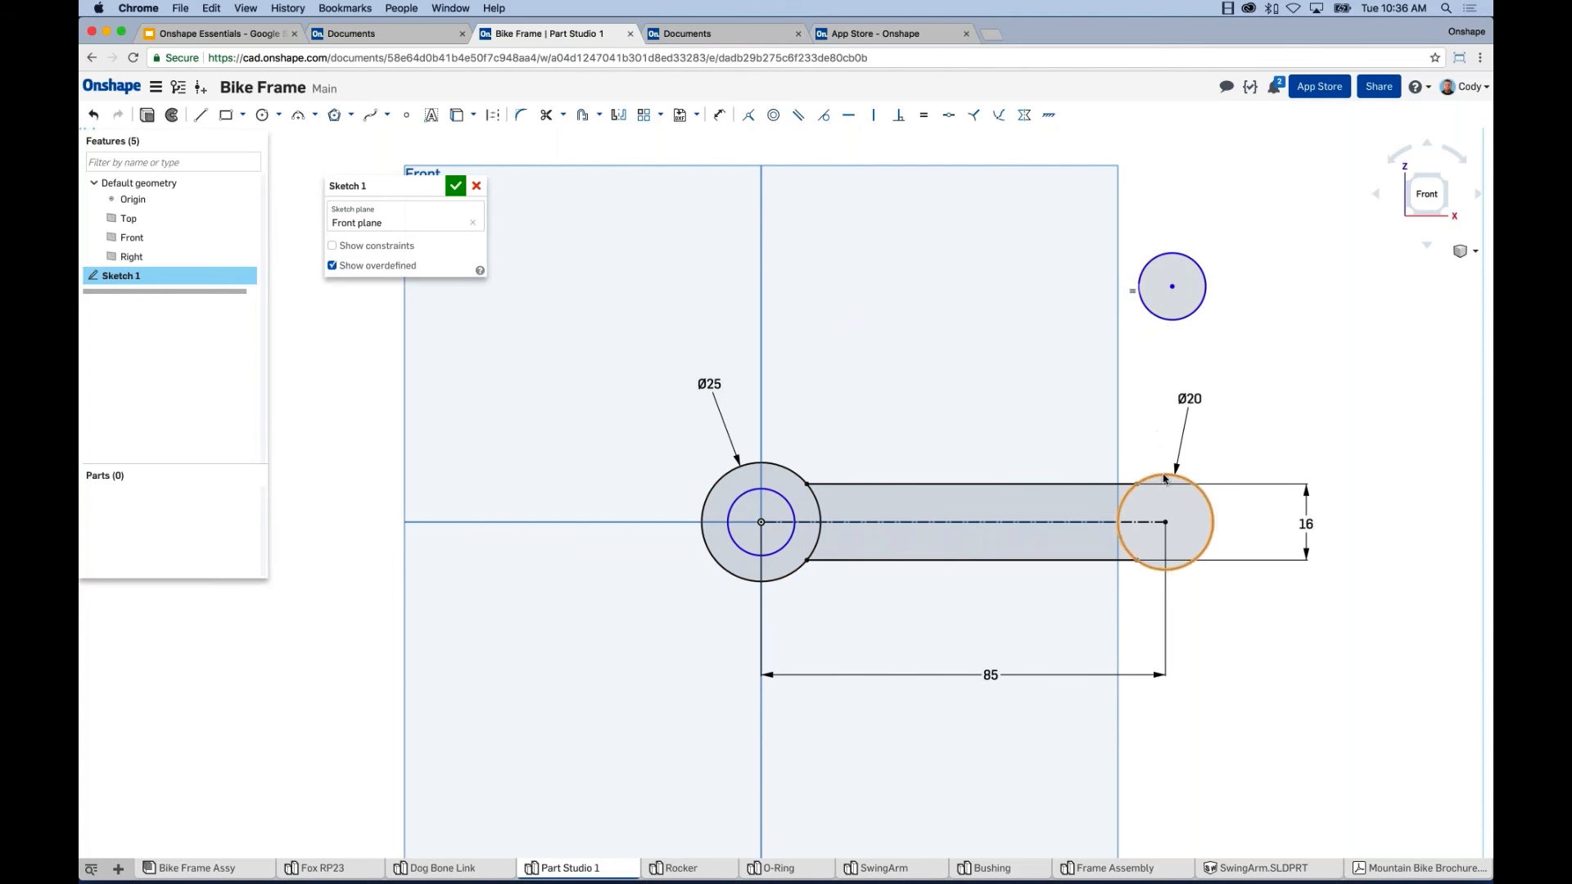
left_click(1195, 308)
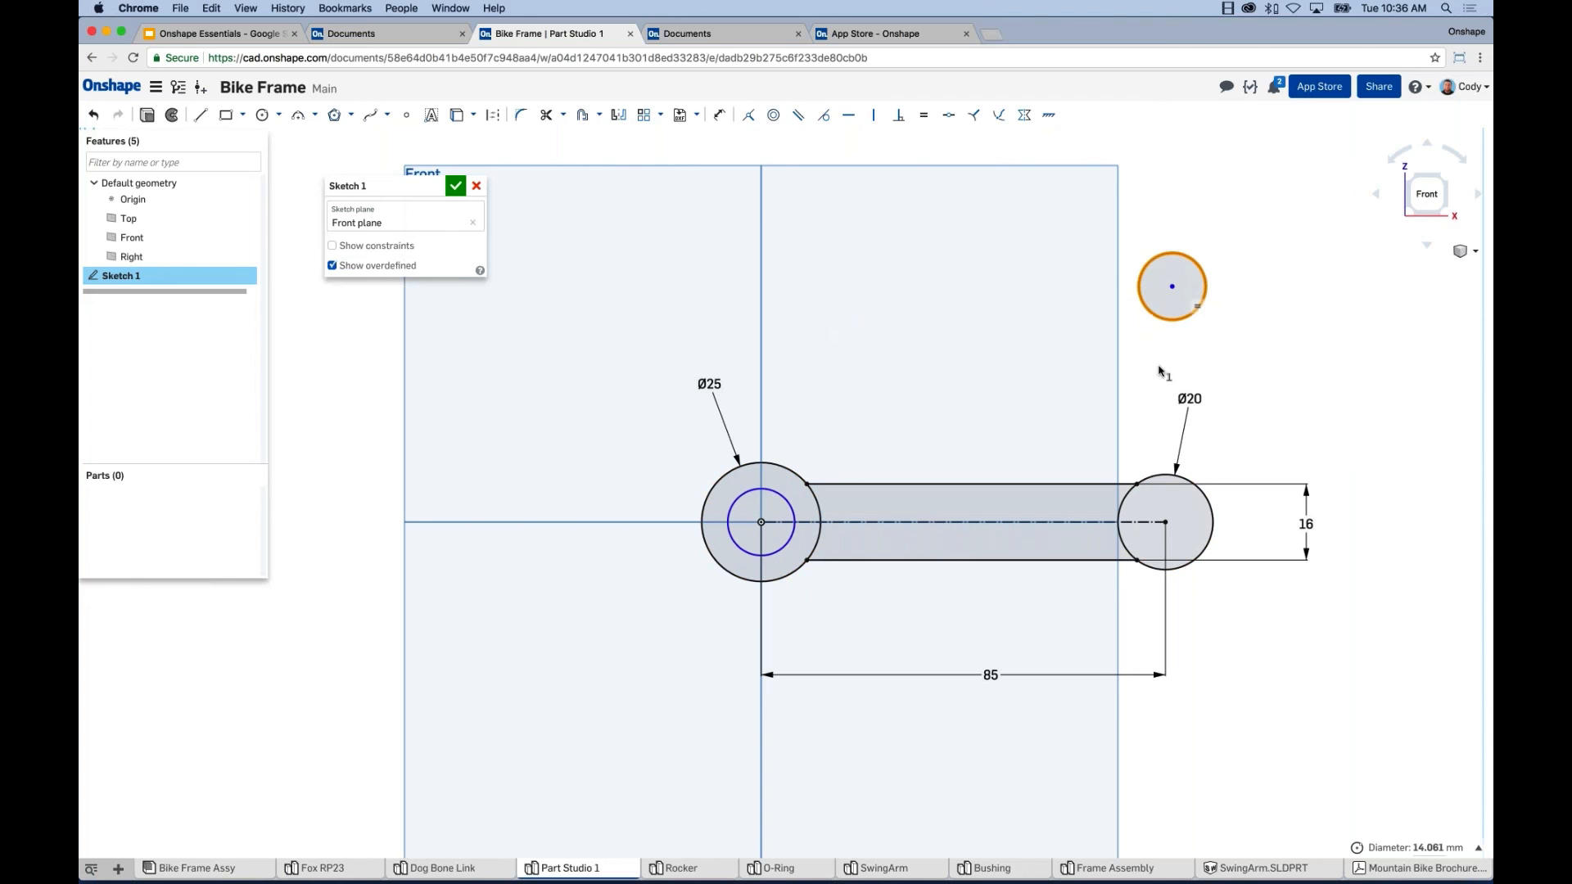
left_click(1163, 475)
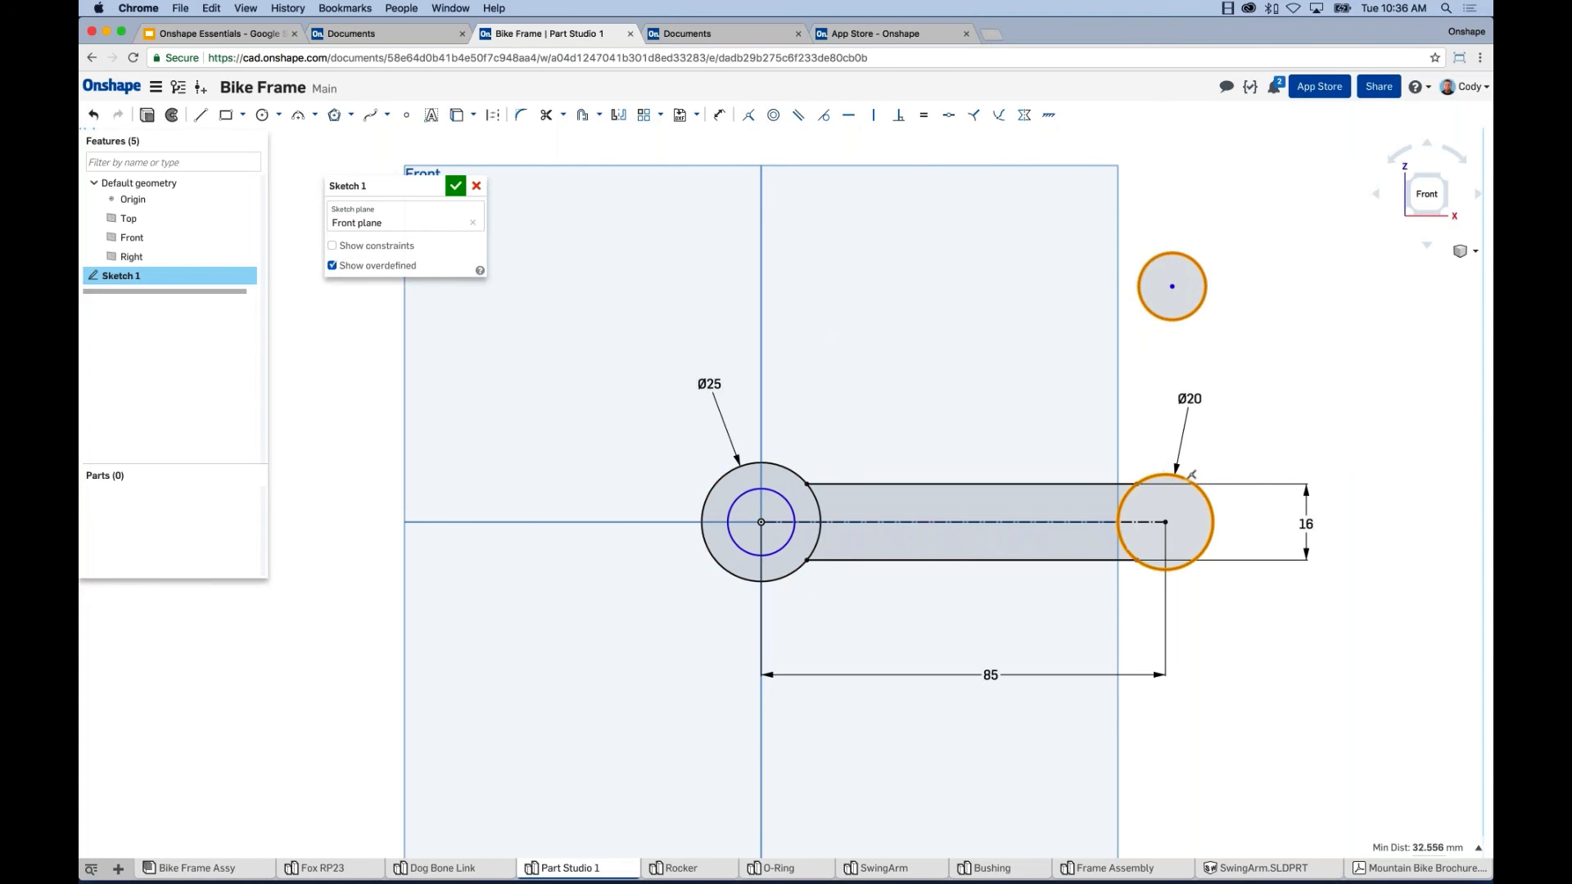
left_click(773, 115)
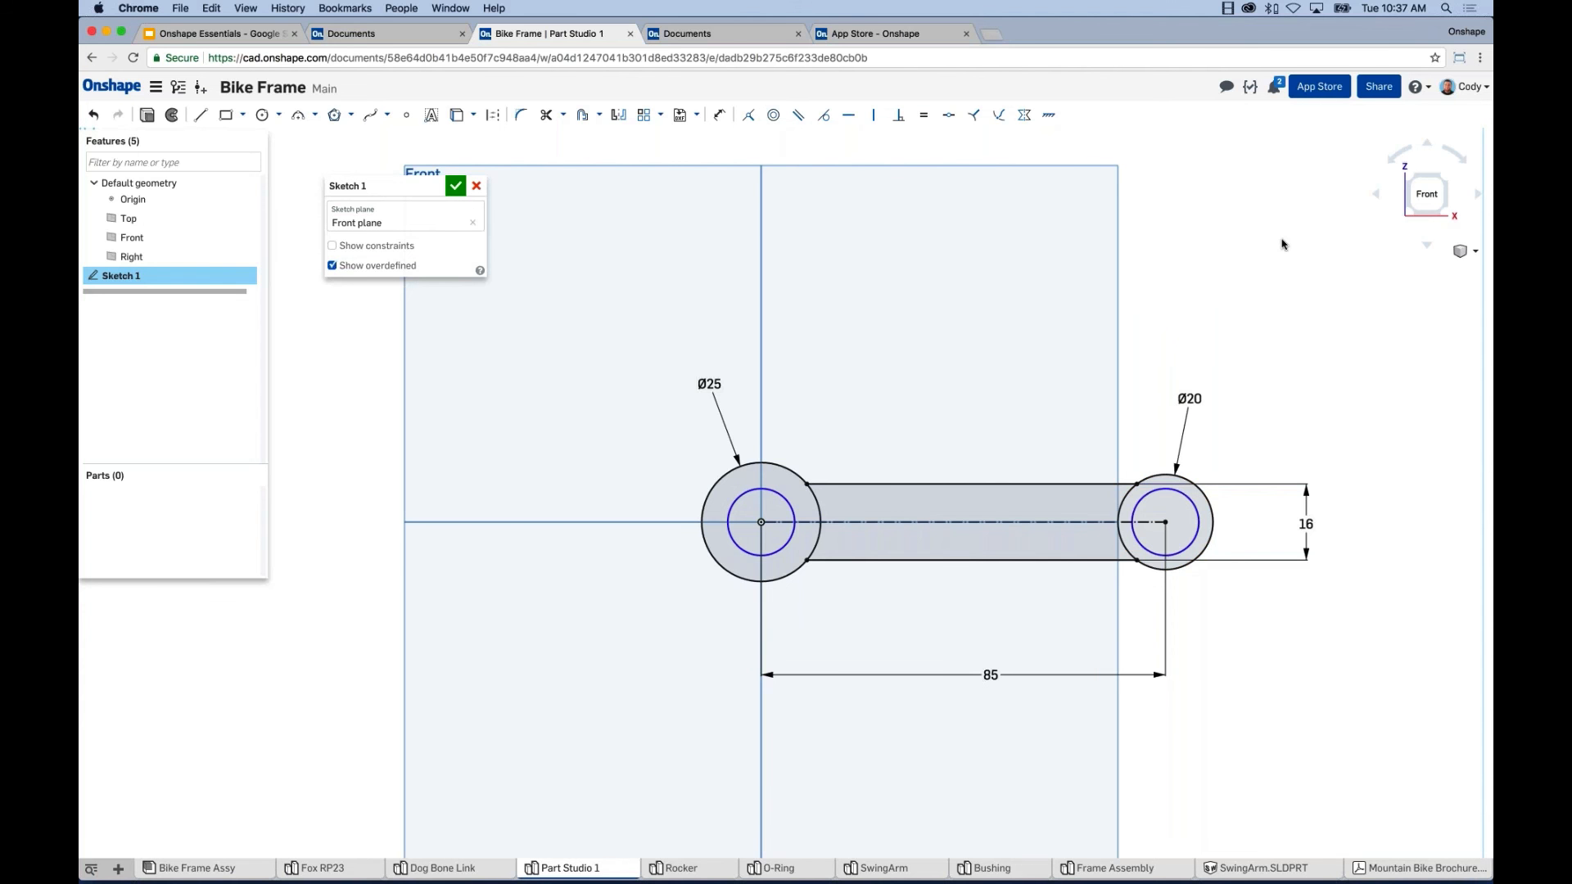
Dimension the inner left hole as Ø12, then zoom in and select the outer Ø25 circle.
key("d")
left_click(736, 497)
left_click(629, 433)
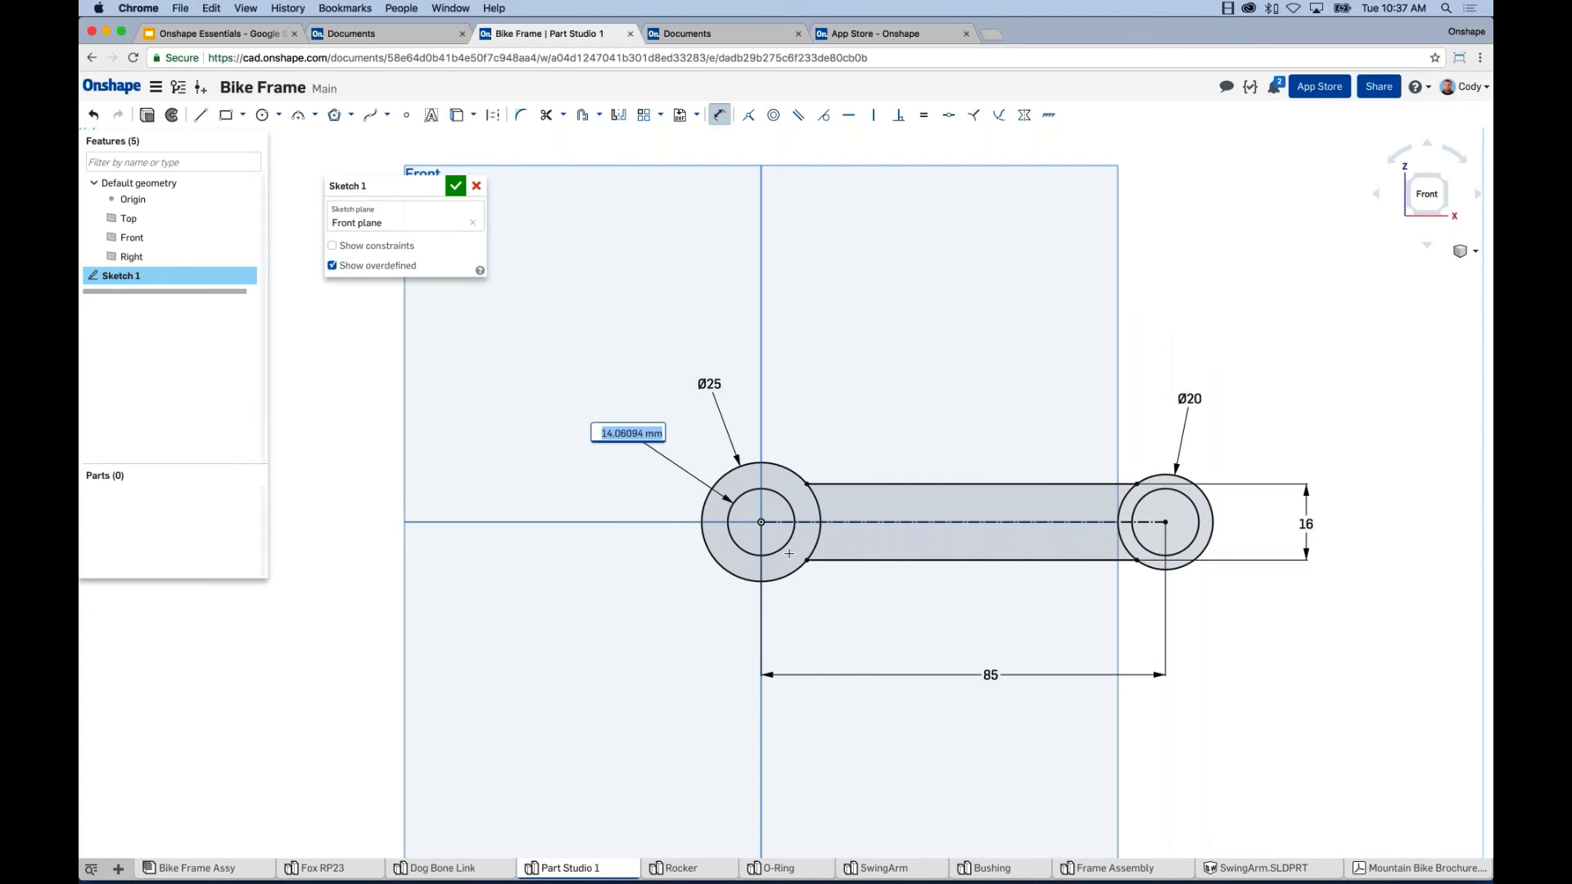
type("12")
key("Return")
key("Escape")
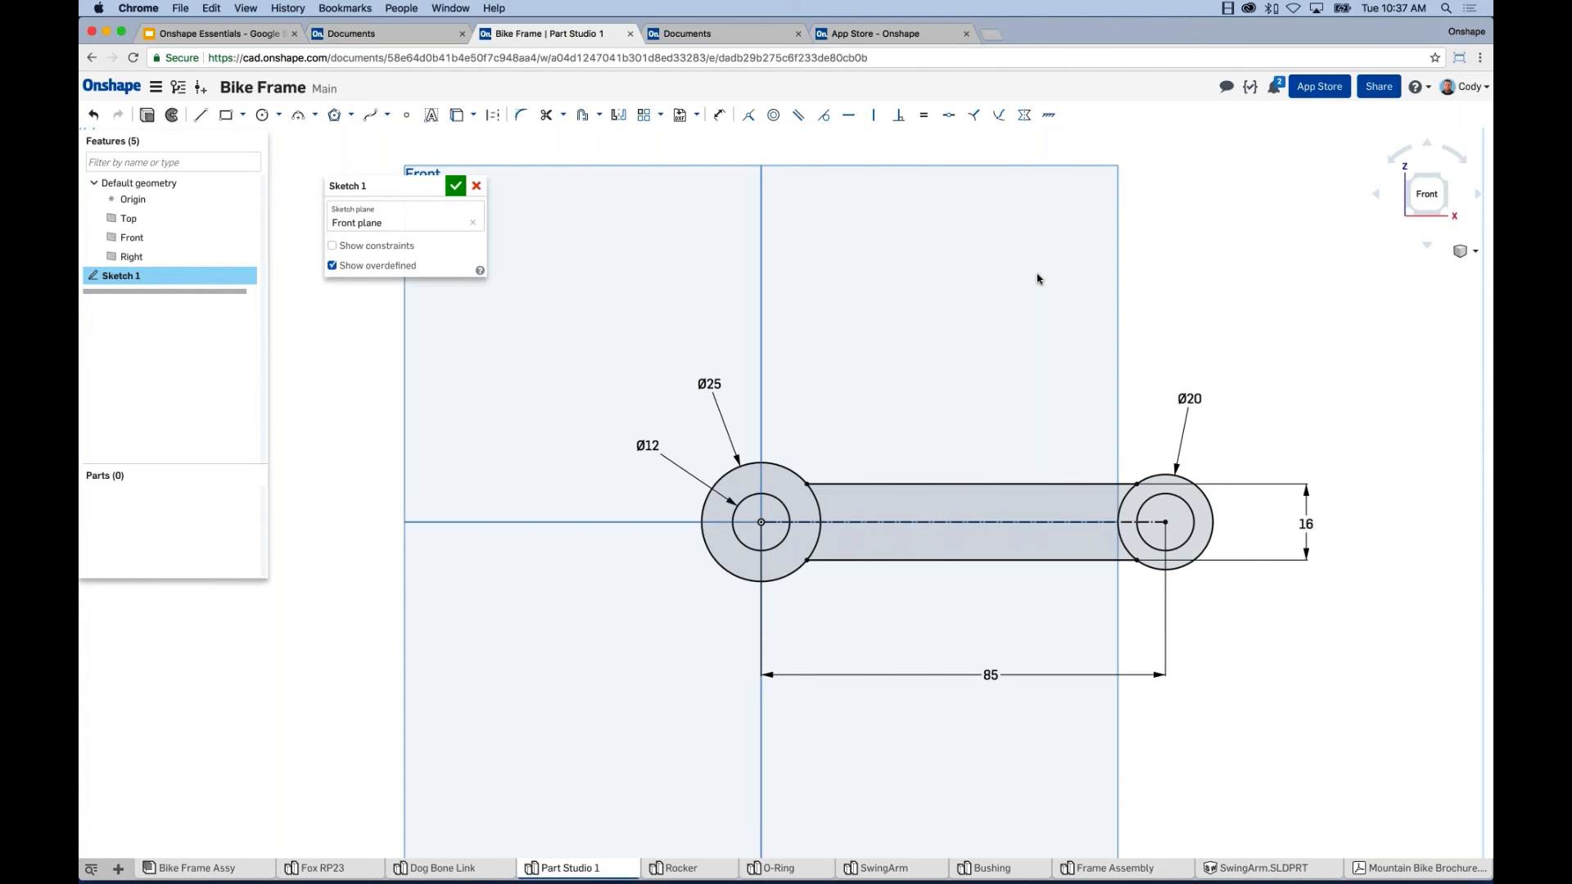
scroll(975, 533, "up", 3)
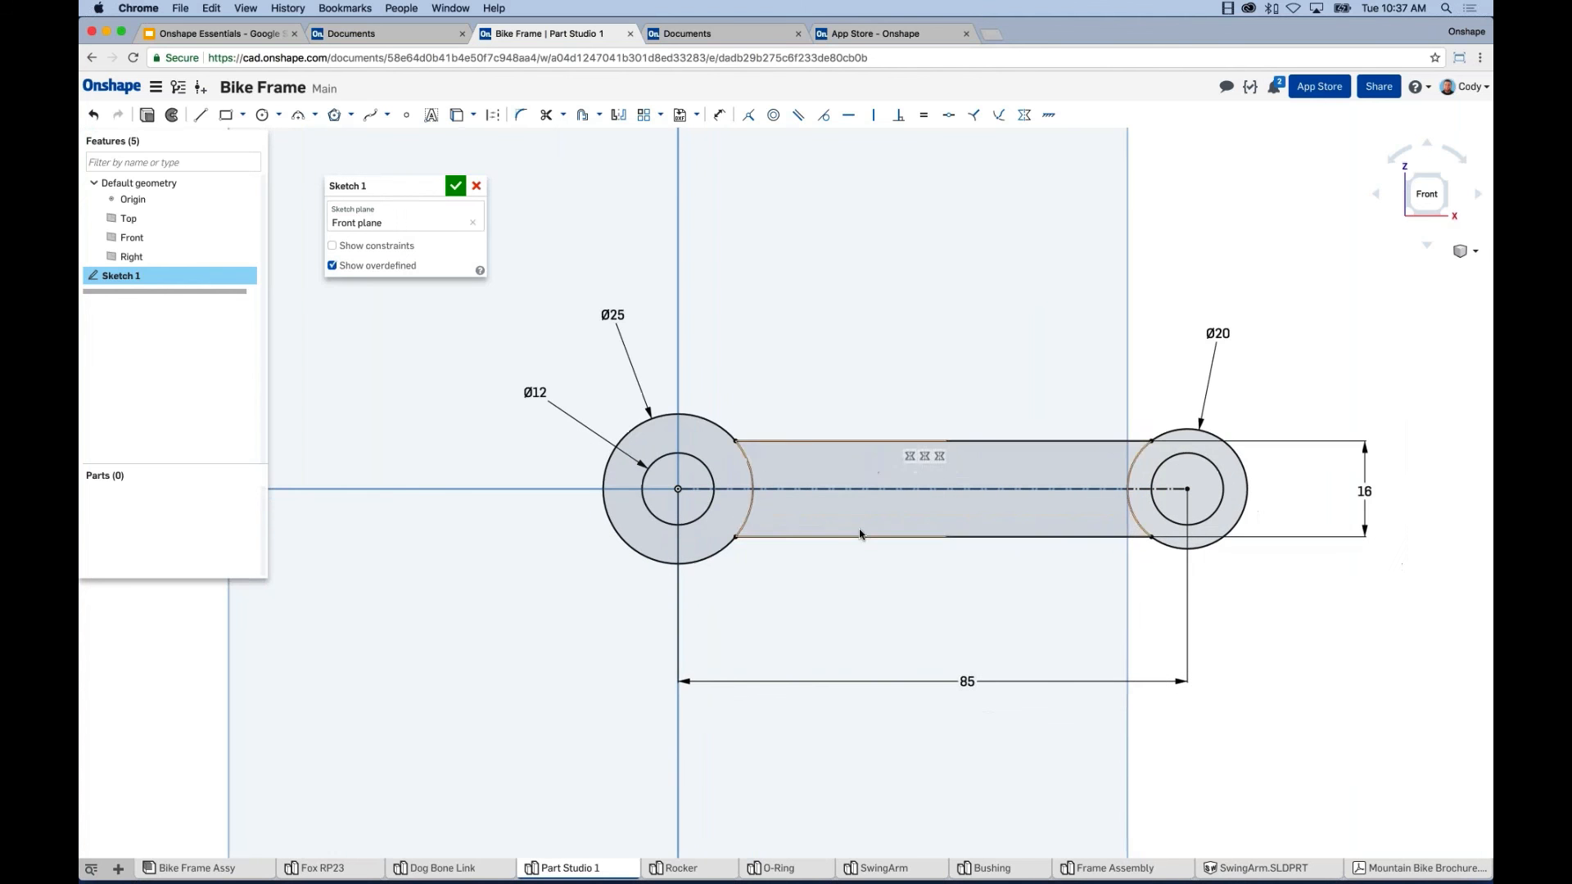
scroll(1120, 475, "up", 1)
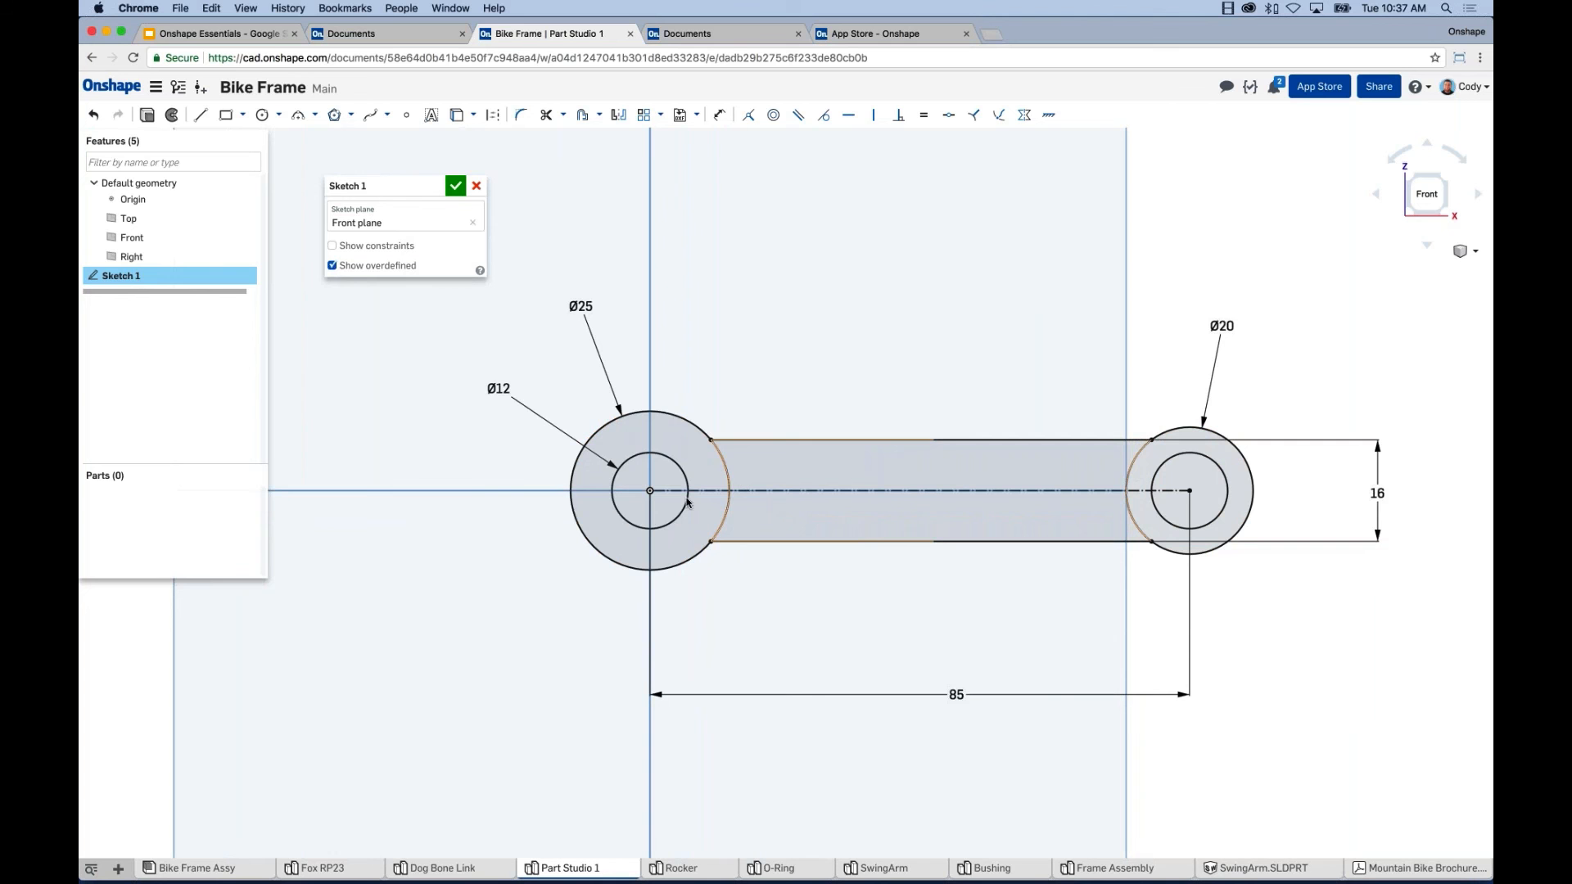
left_click(725, 470)
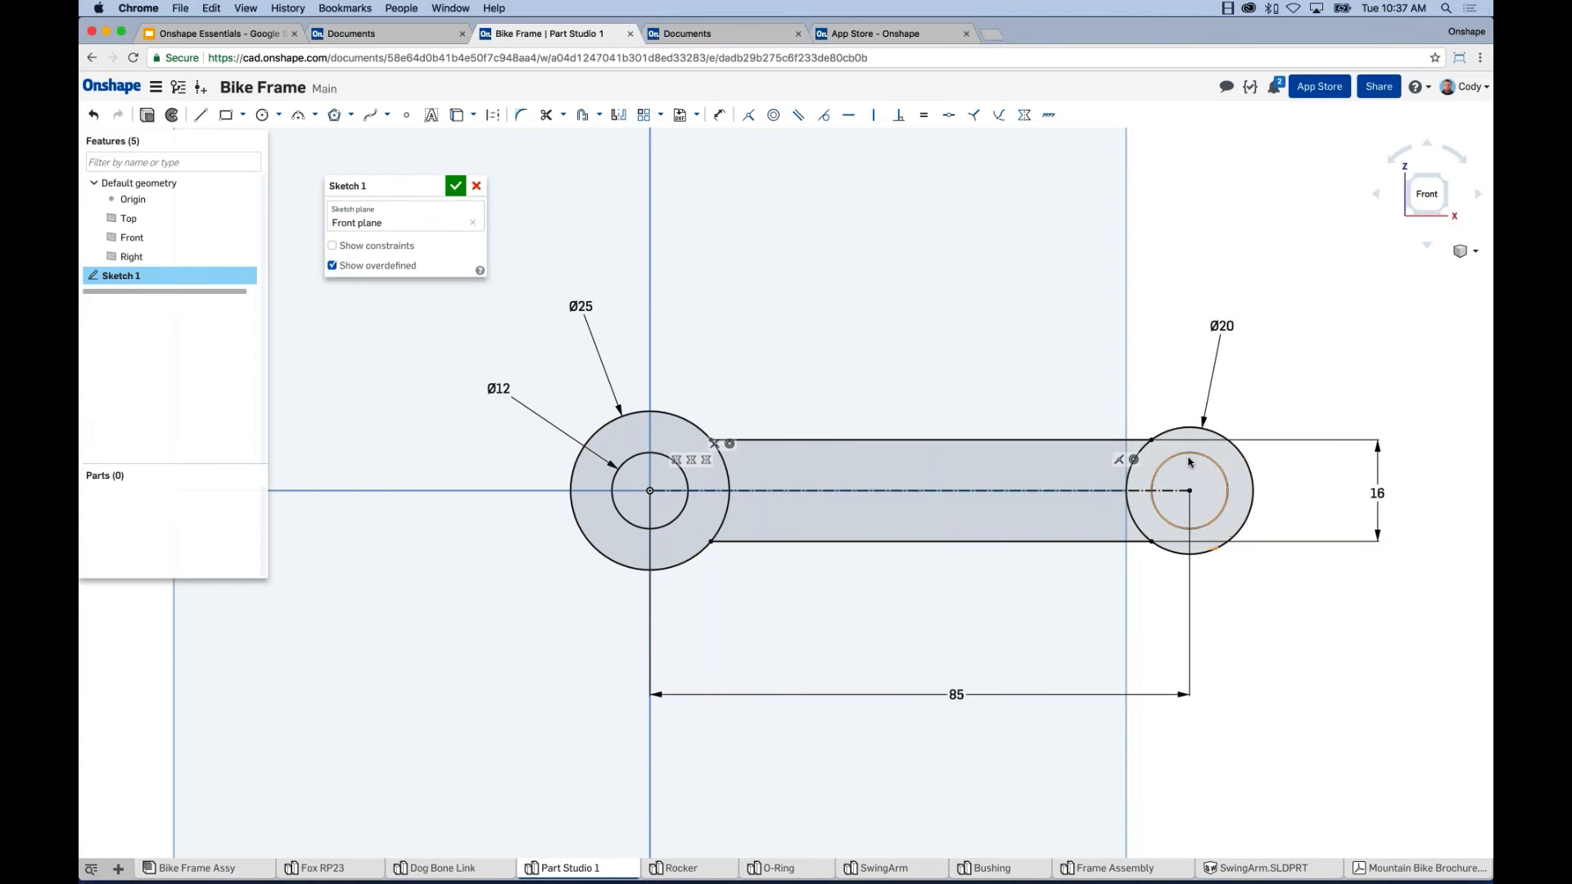
Extrude Sketch 1 with end type Blind at 25 mm and commit it as Extrude 1.
key("f")
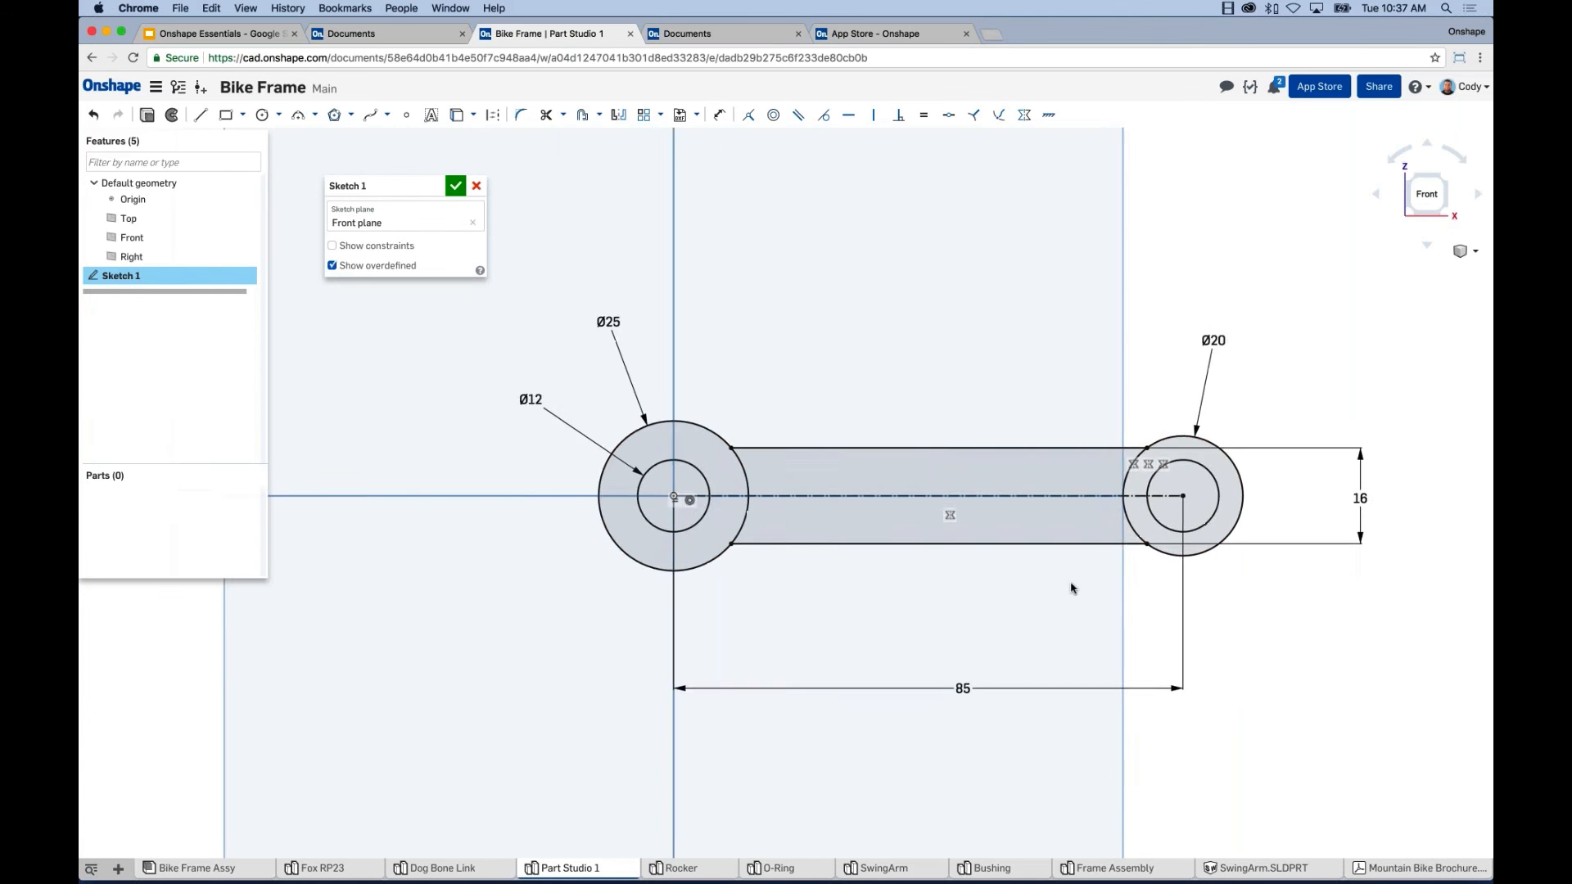
key("shift+7")
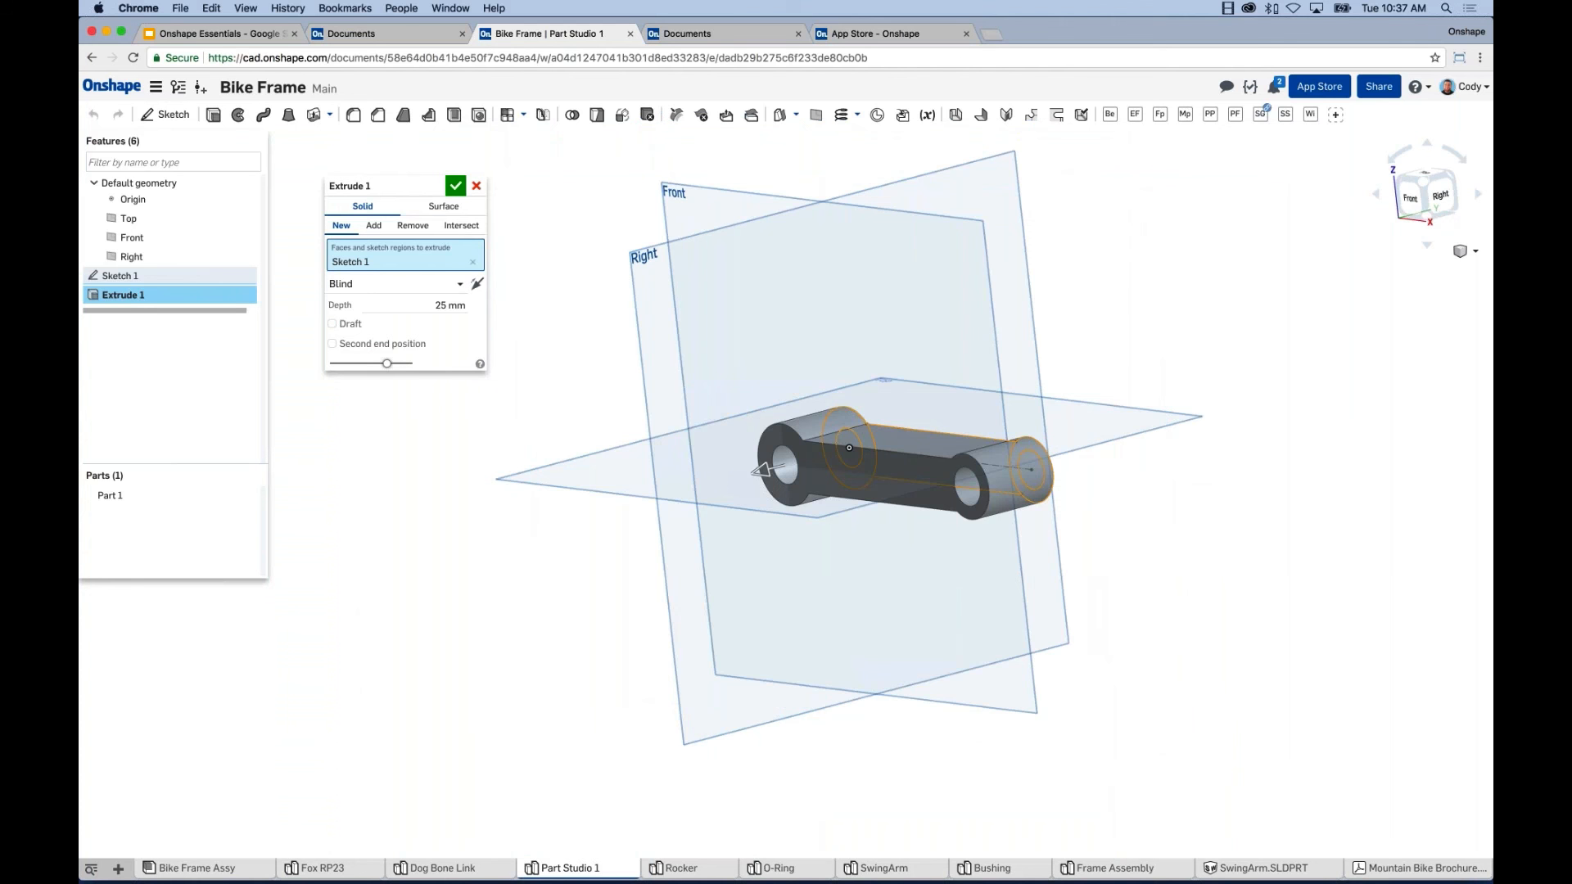
right_click_drag(537, 396, 771, 468)
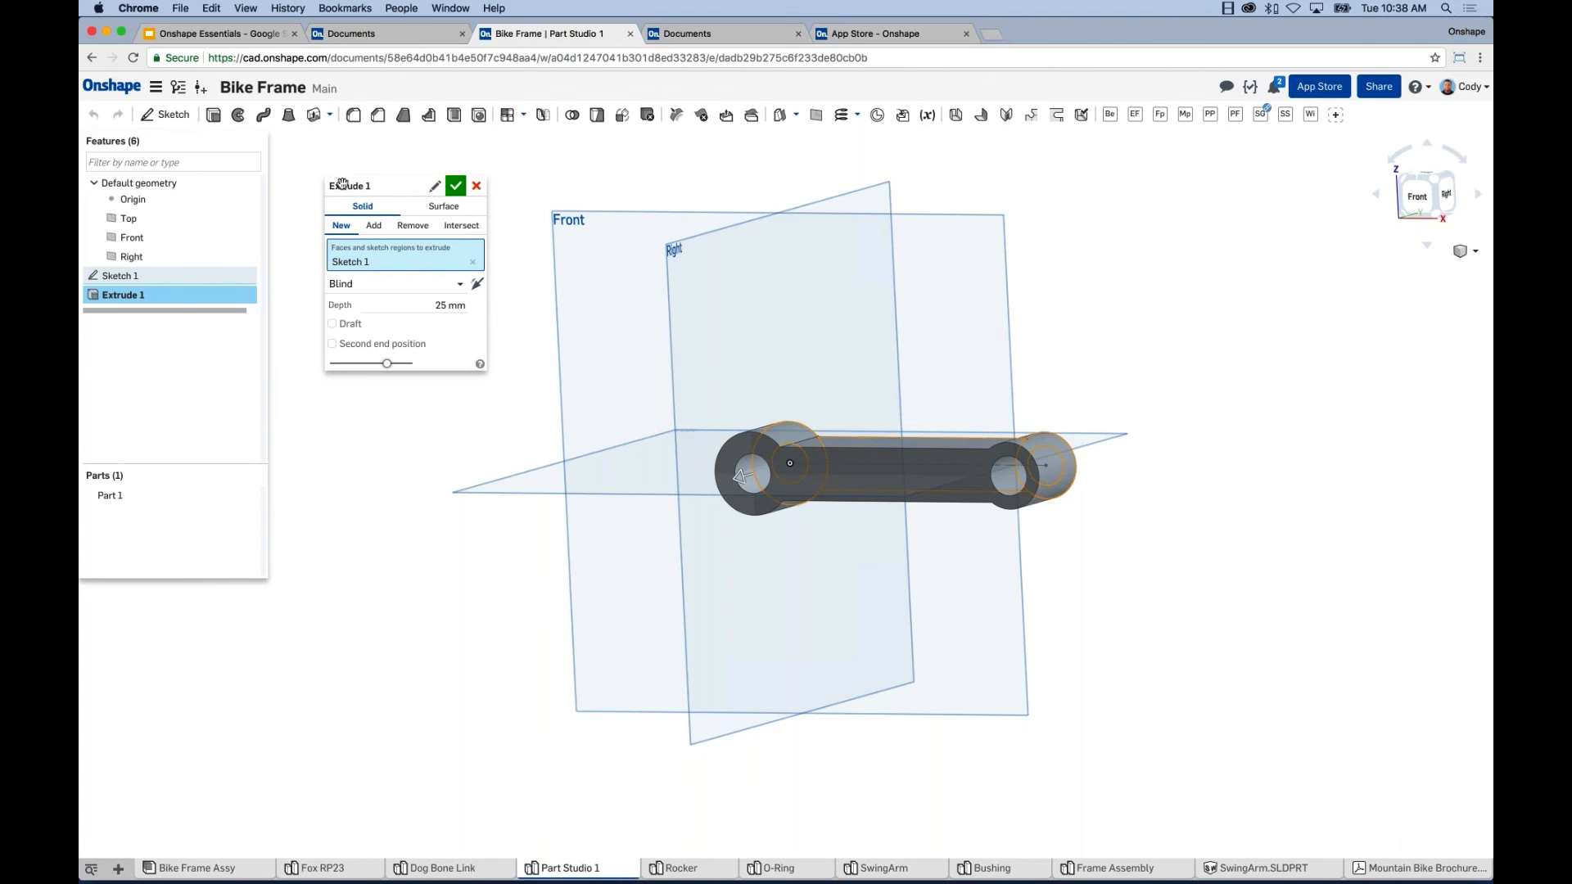
left_click_drag(342, 185, 335, 162)
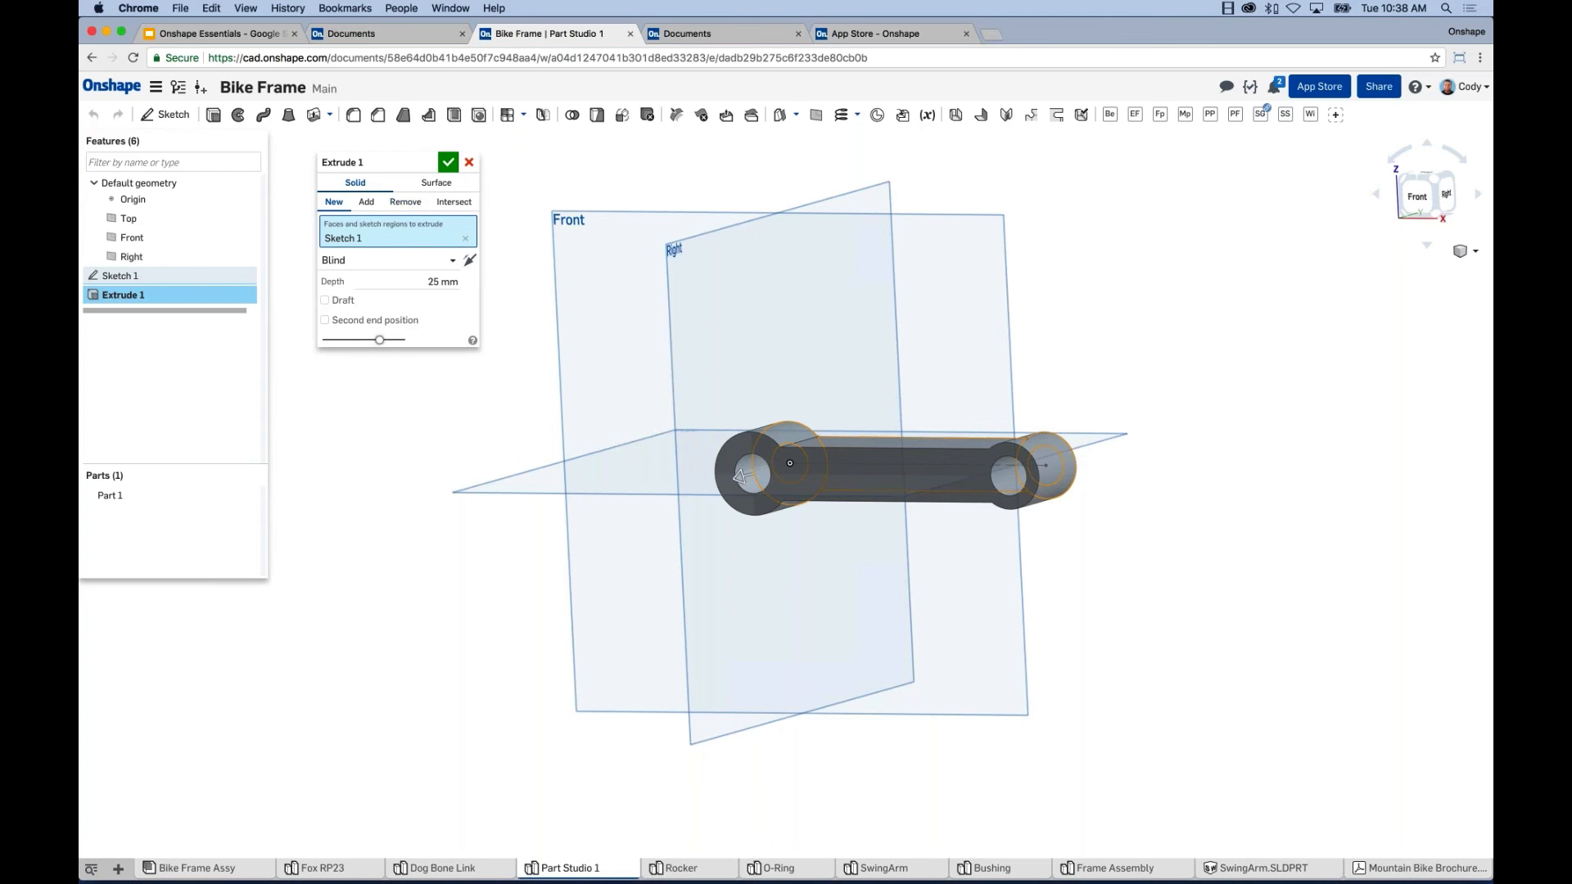
left_click(409, 260)
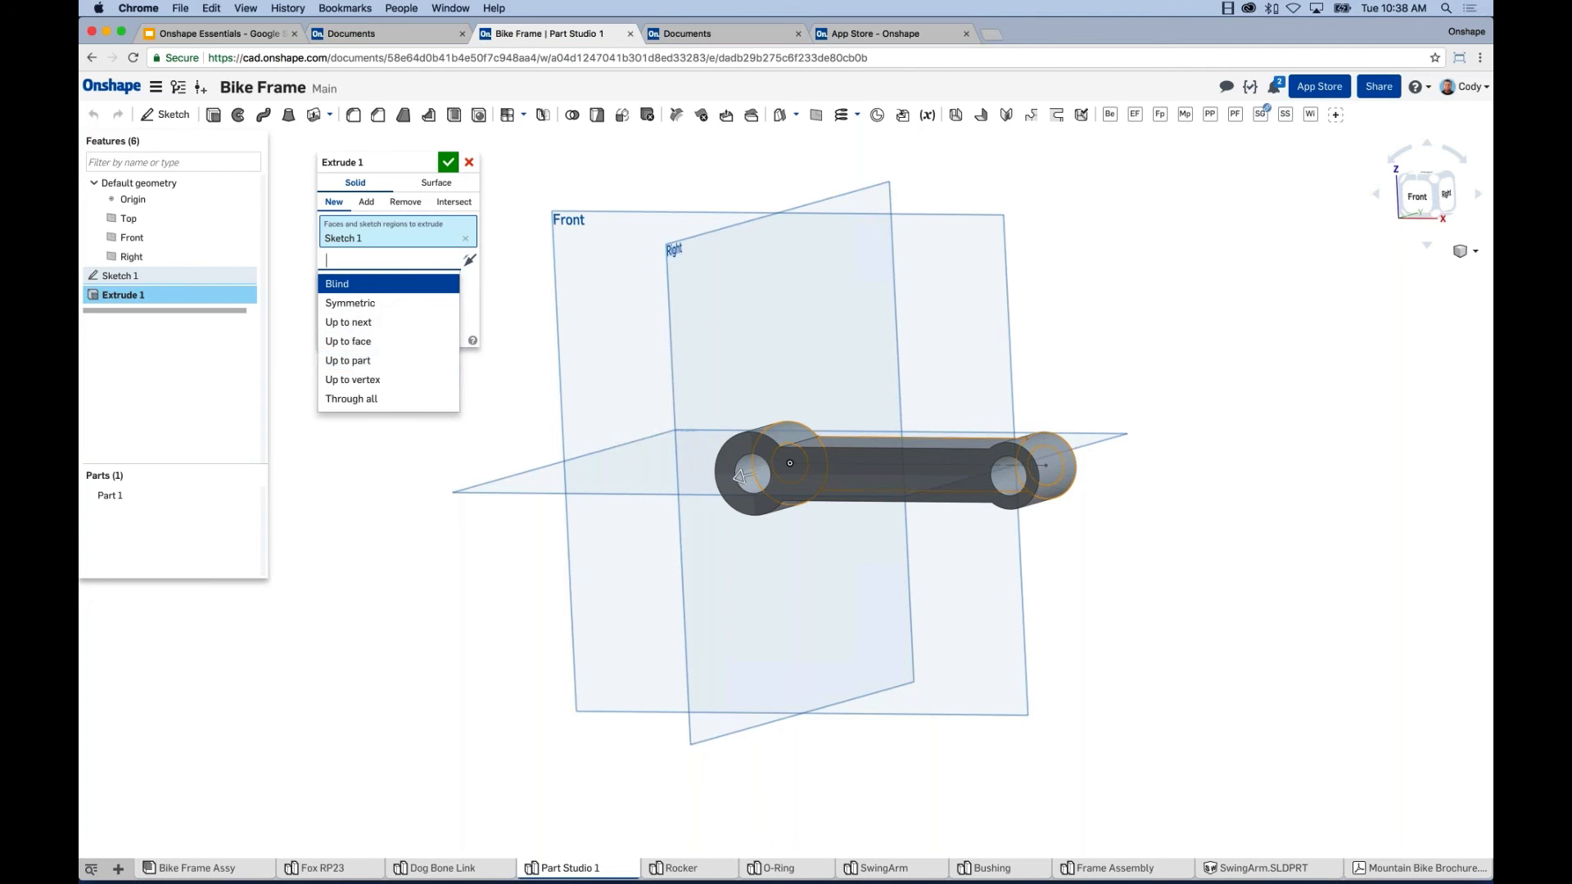
left_click(473, 293)
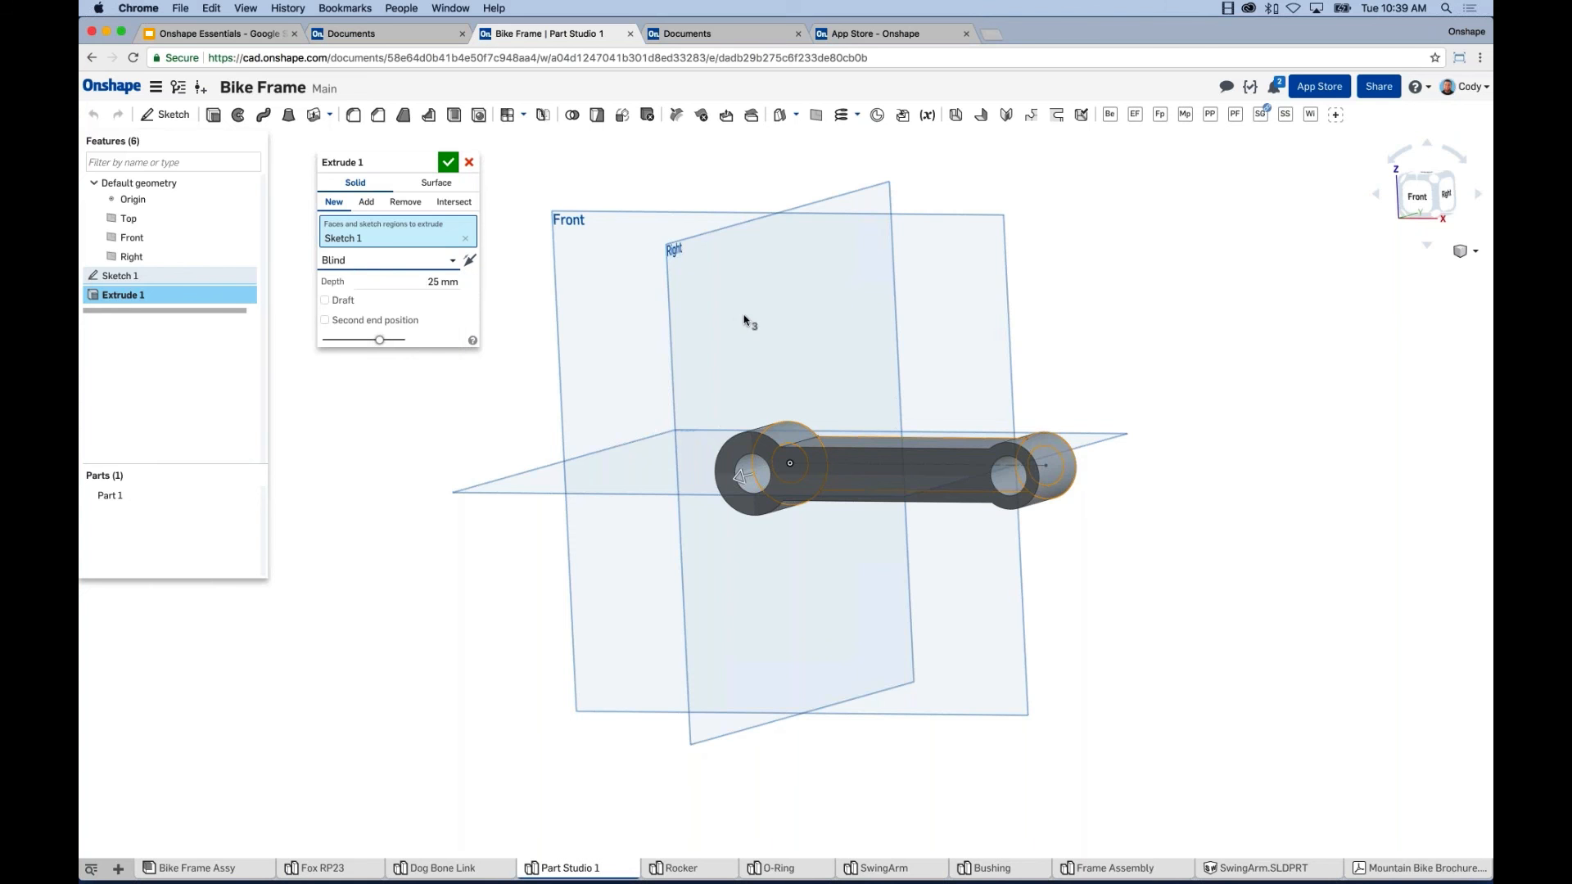
key("shift+7")
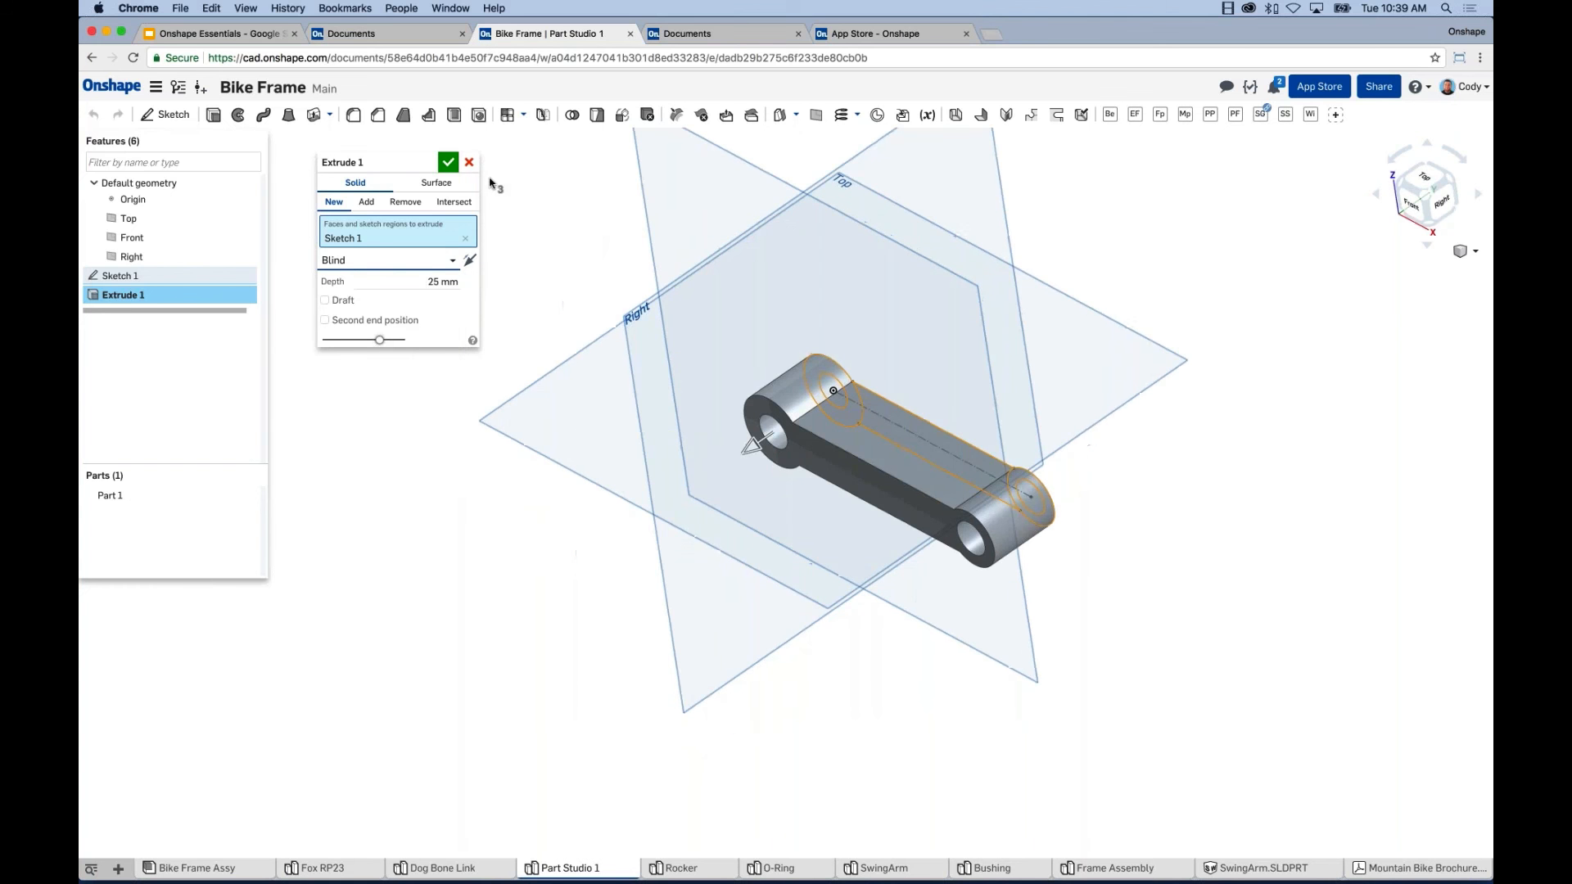
left_click(450, 165)
middle_click_drag(551, 273, 535, 387)
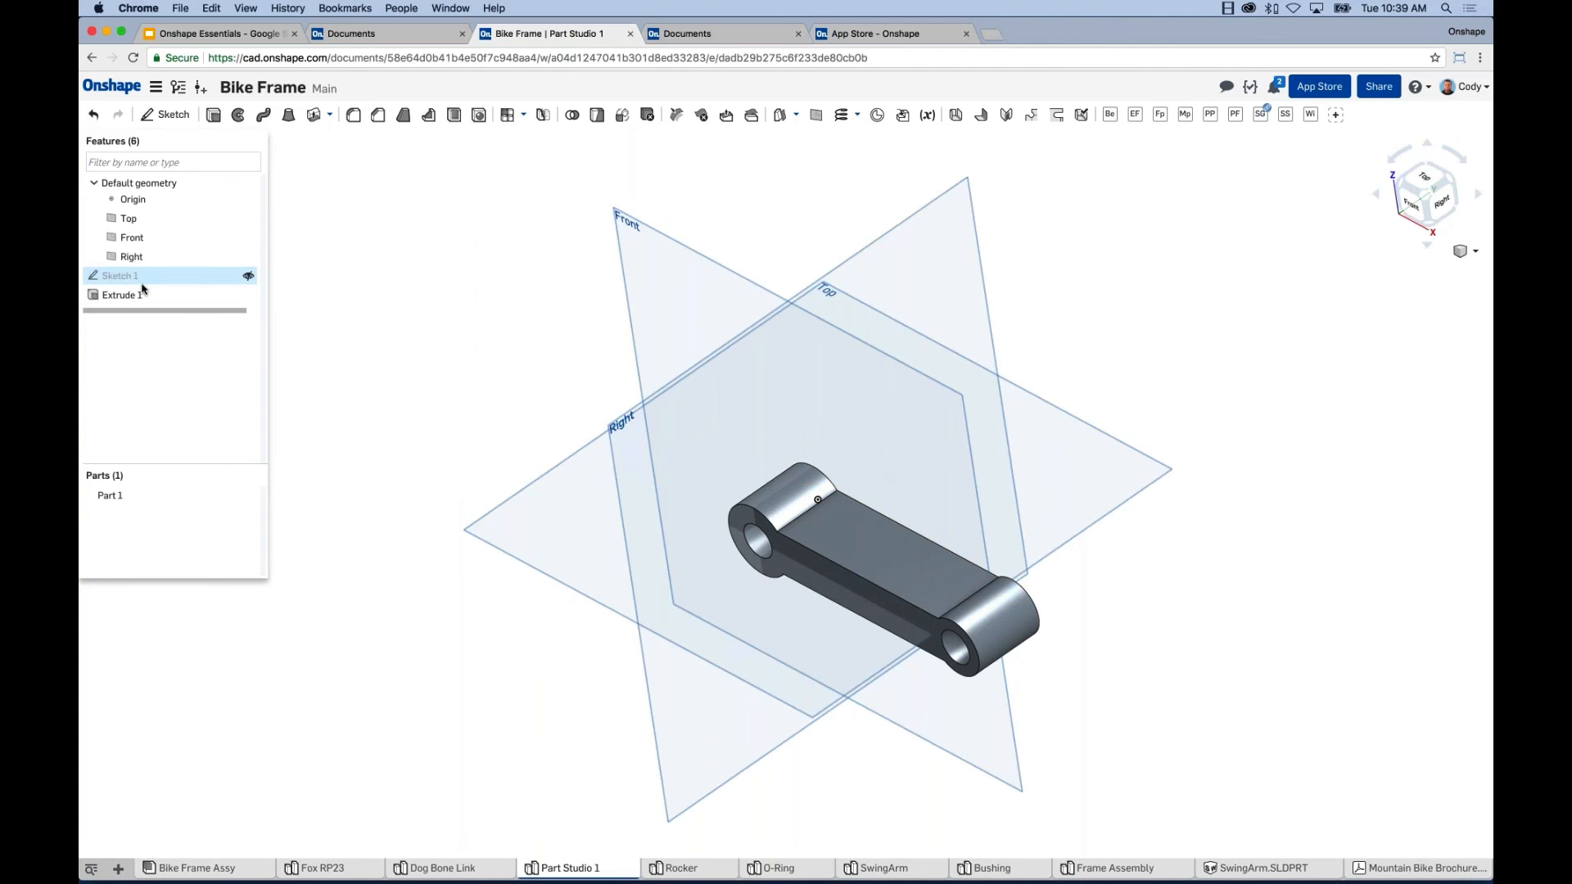
Show Sketch 1, view its options without changes, orbit the part, and select the Top plane.
left_click(114, 275)
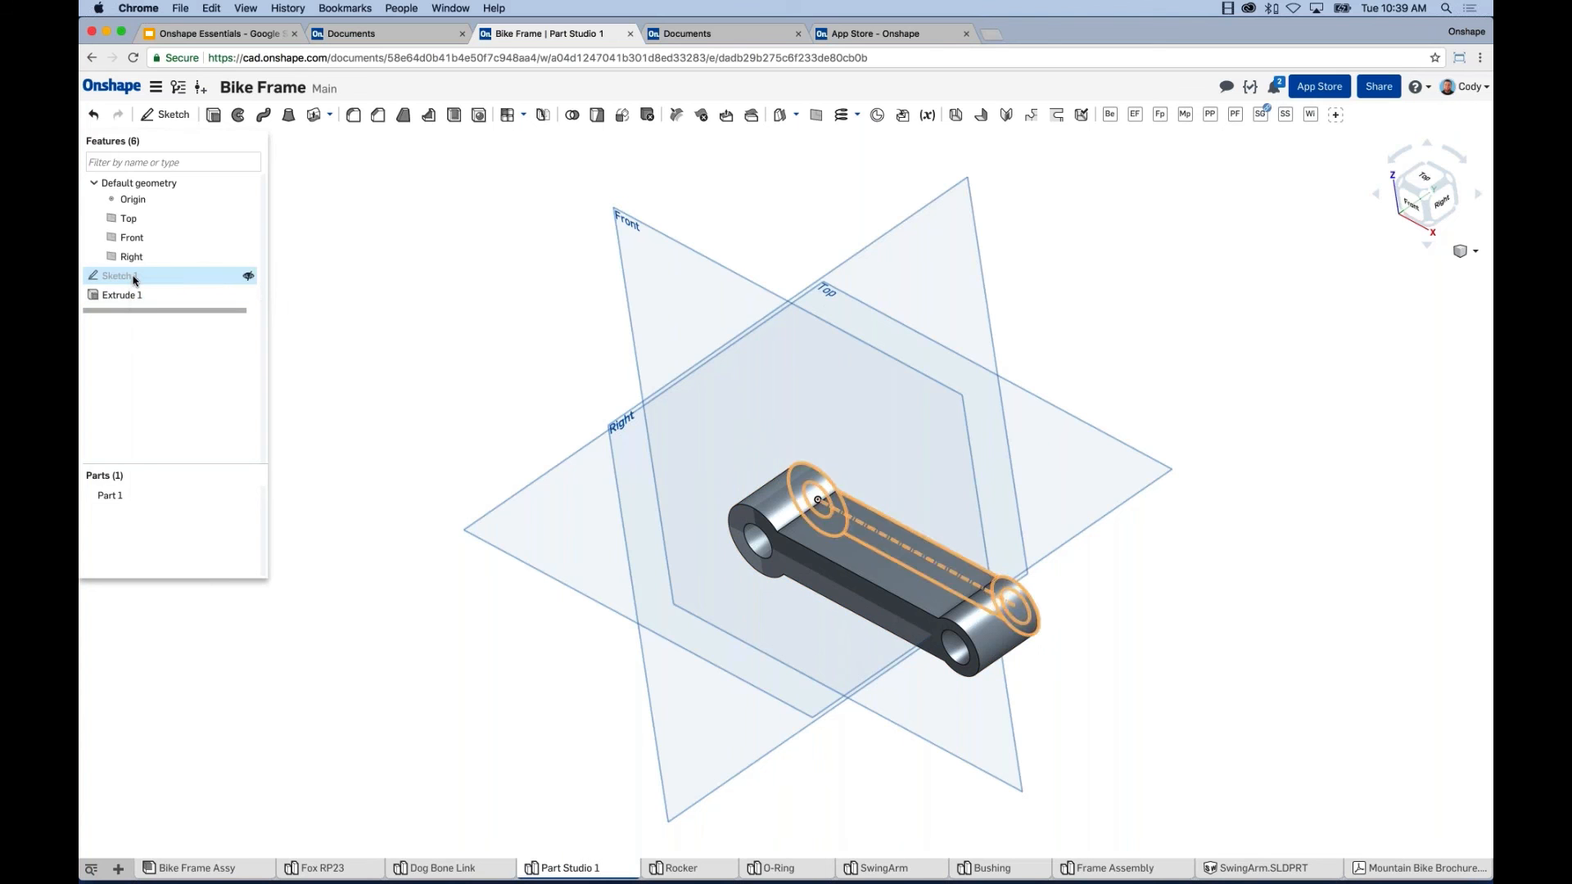
right_click(134, 278)
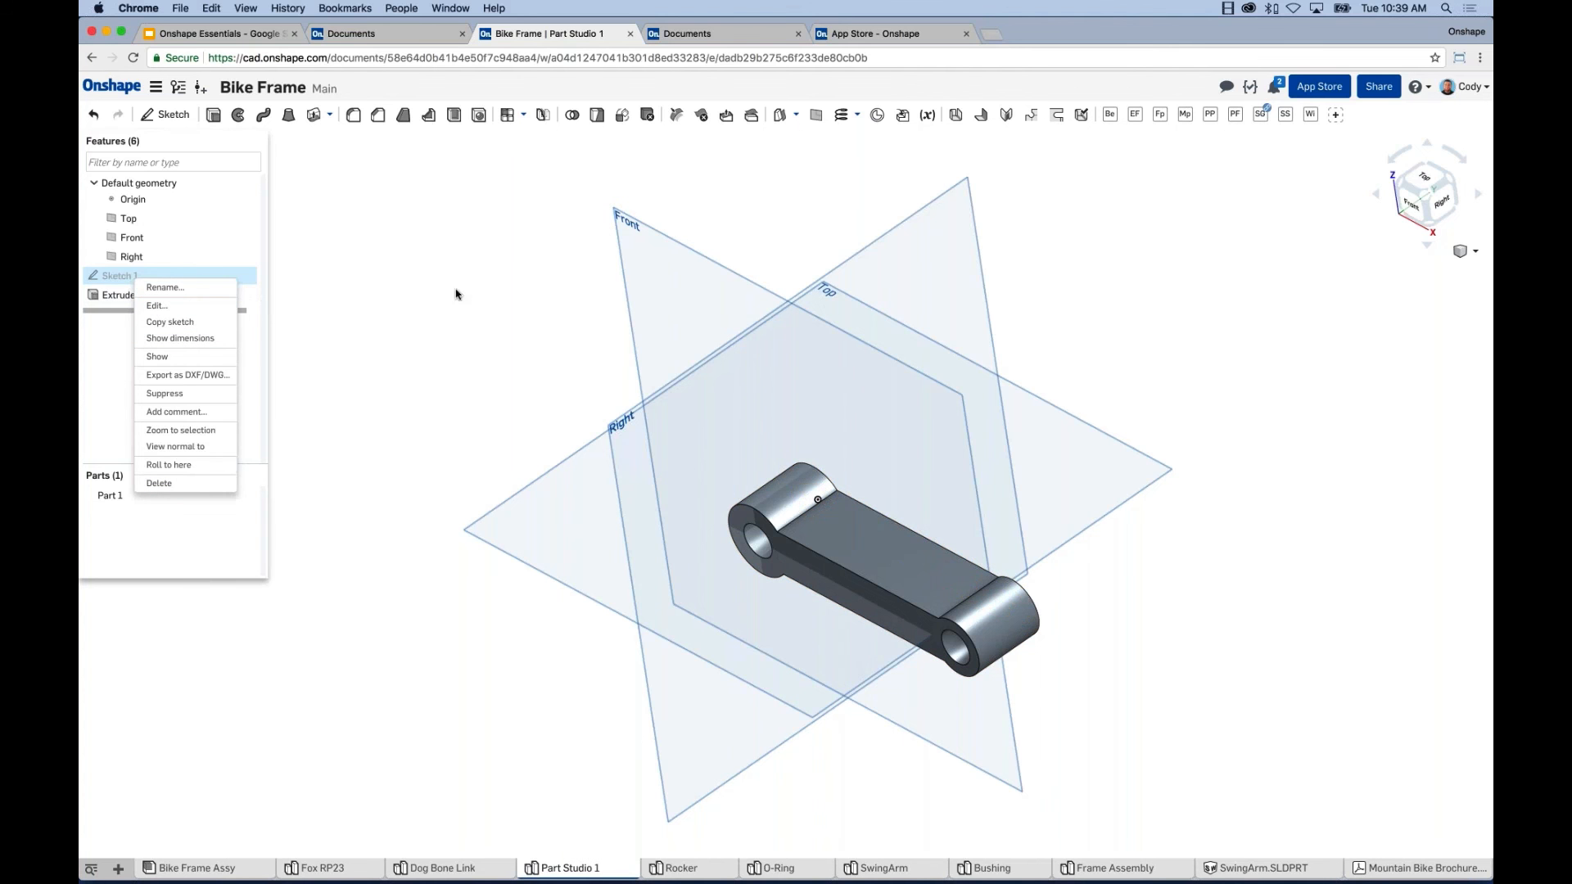
left_click(356, 321)
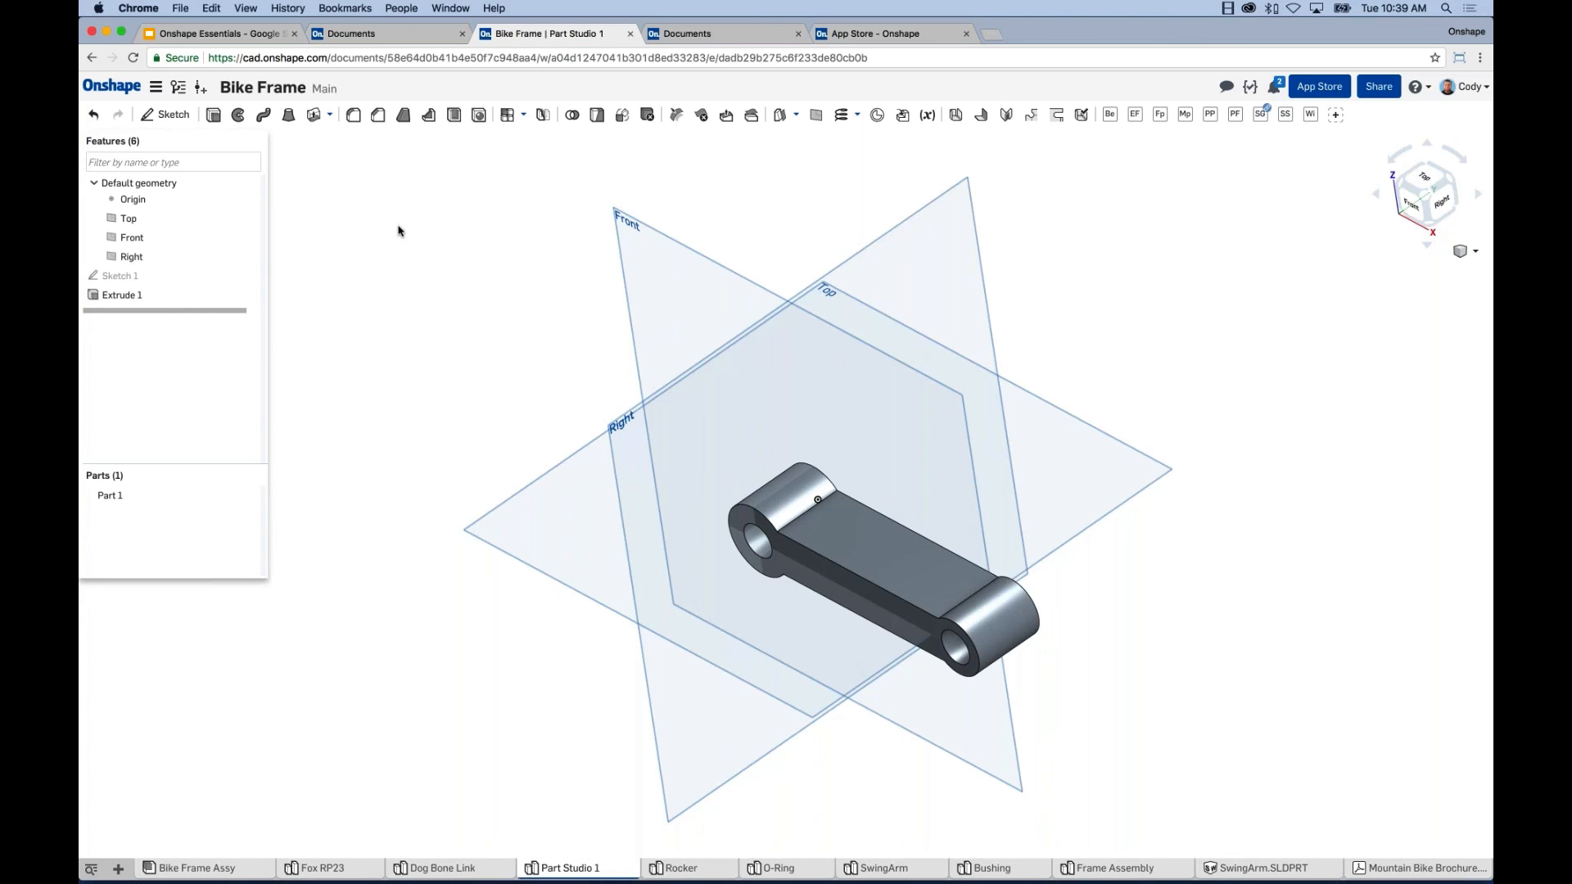
right_click_drag(398, 230, 778, 237)
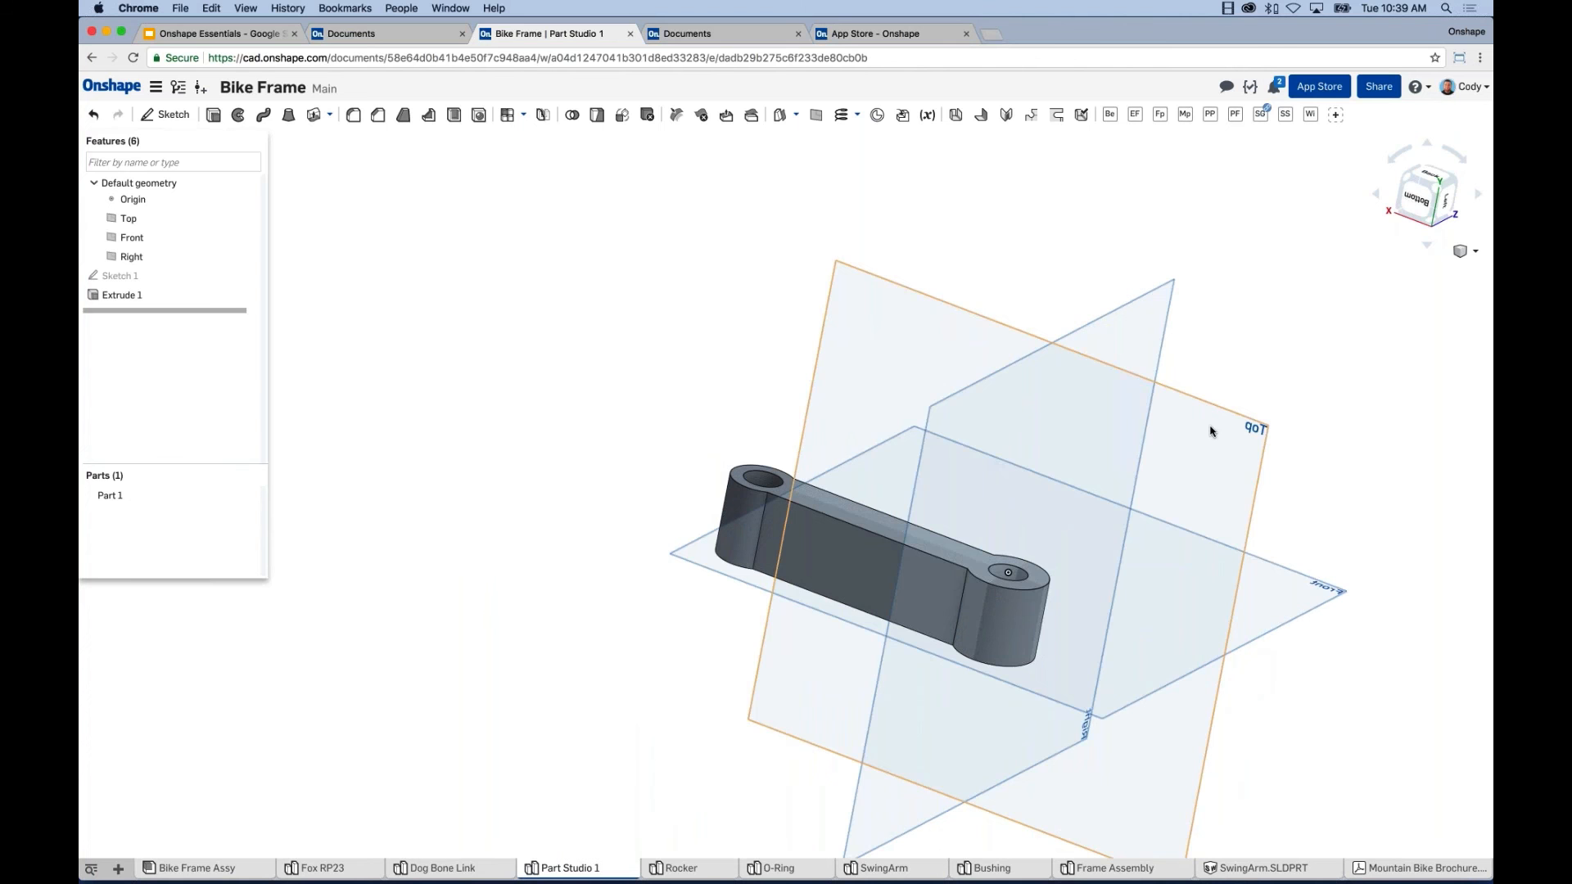
left_click(1212, 430)
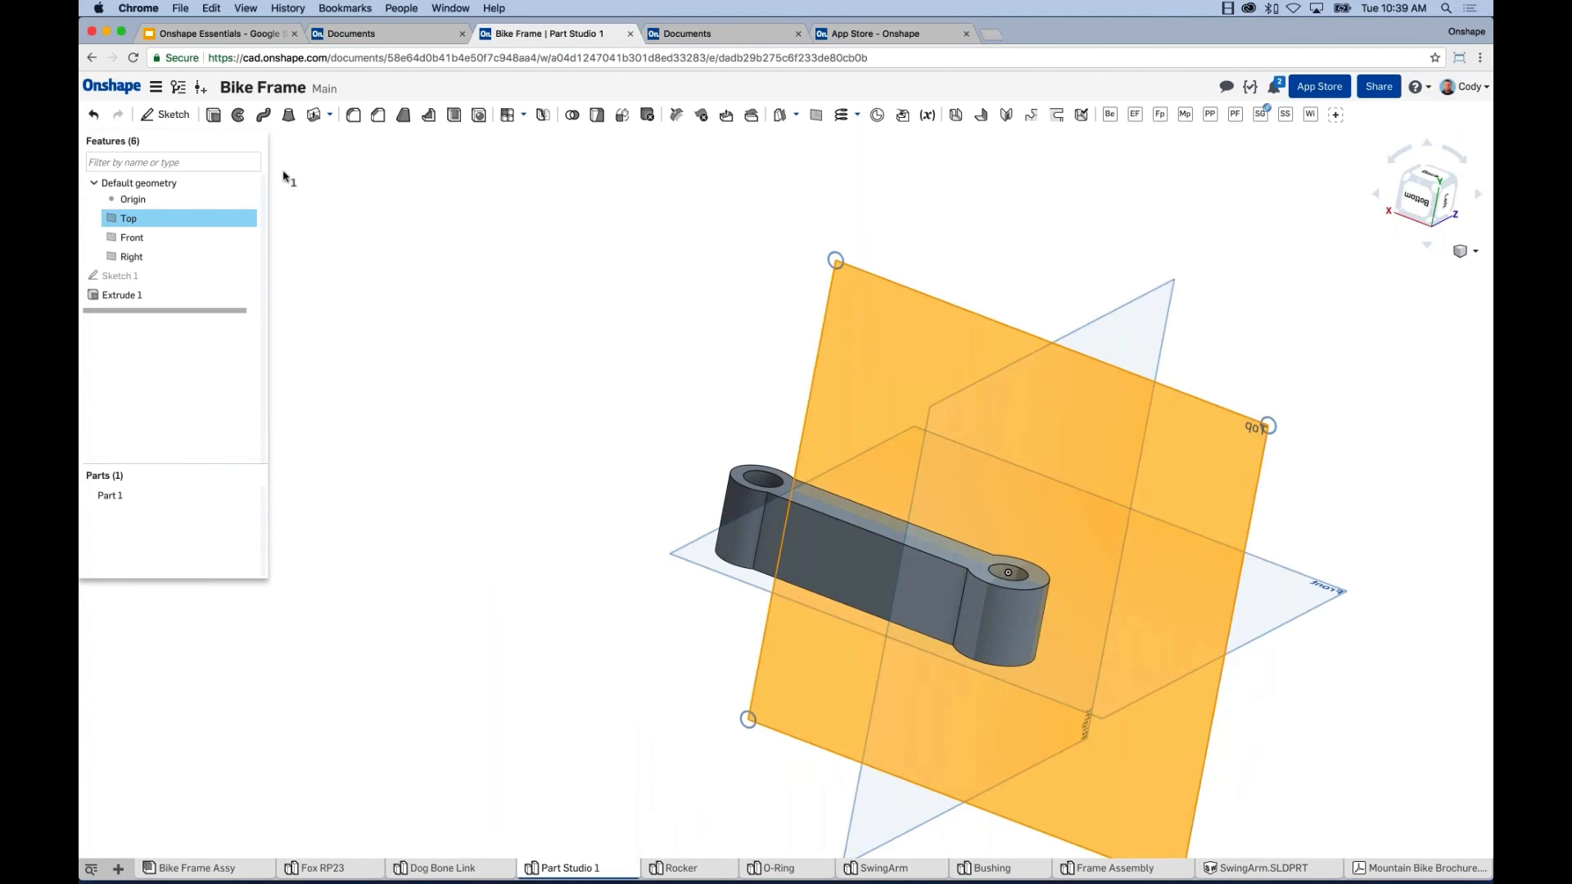
Start a sketch on the Top plane and draw a horizontal-angled-horizontal line chain across the link.
left_click(167, 115)
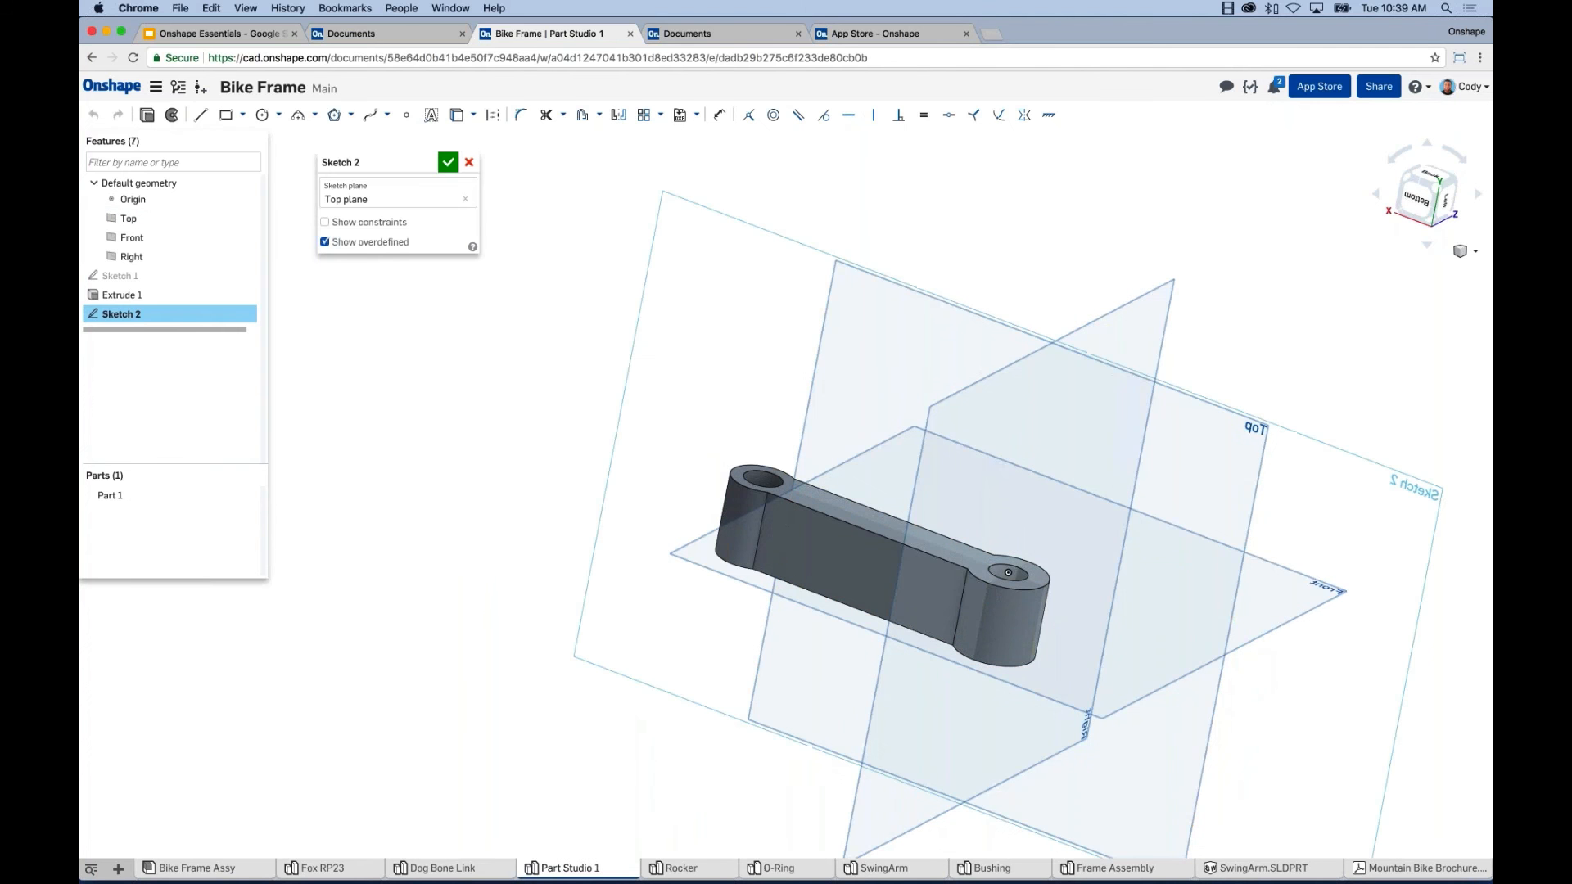
key("n")
mouse_move(836, 366)
middle_mouse_down()
mouse_move(858, 331)
mouse_move(860, 258)
mouse_move(838, 308)
mouse_move(814, 317)
middle_mouse_up()
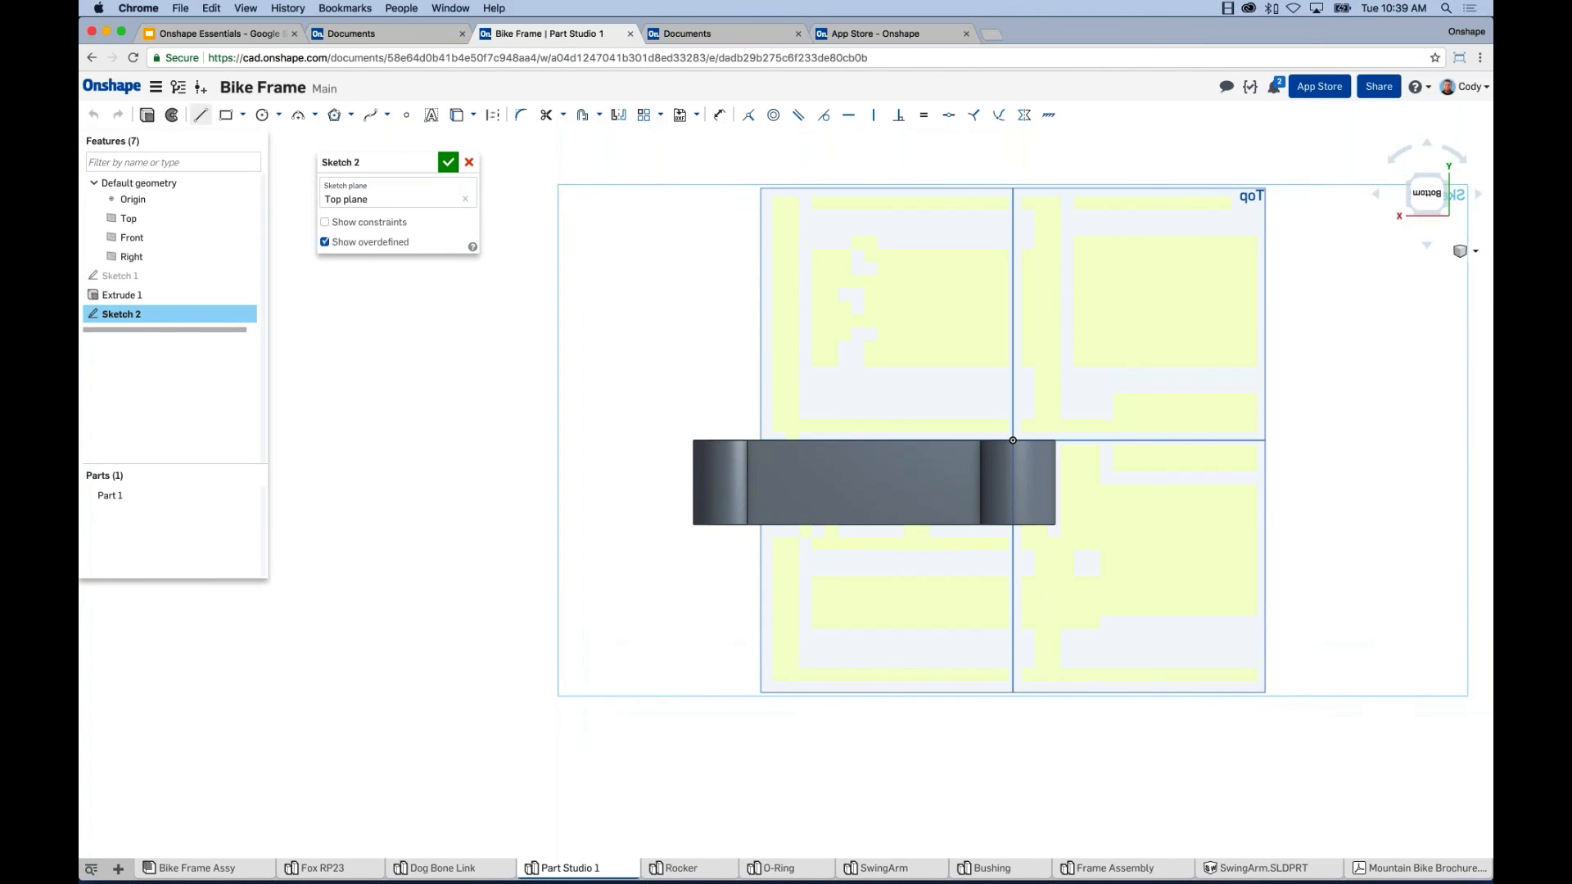
left_click(201, 115)
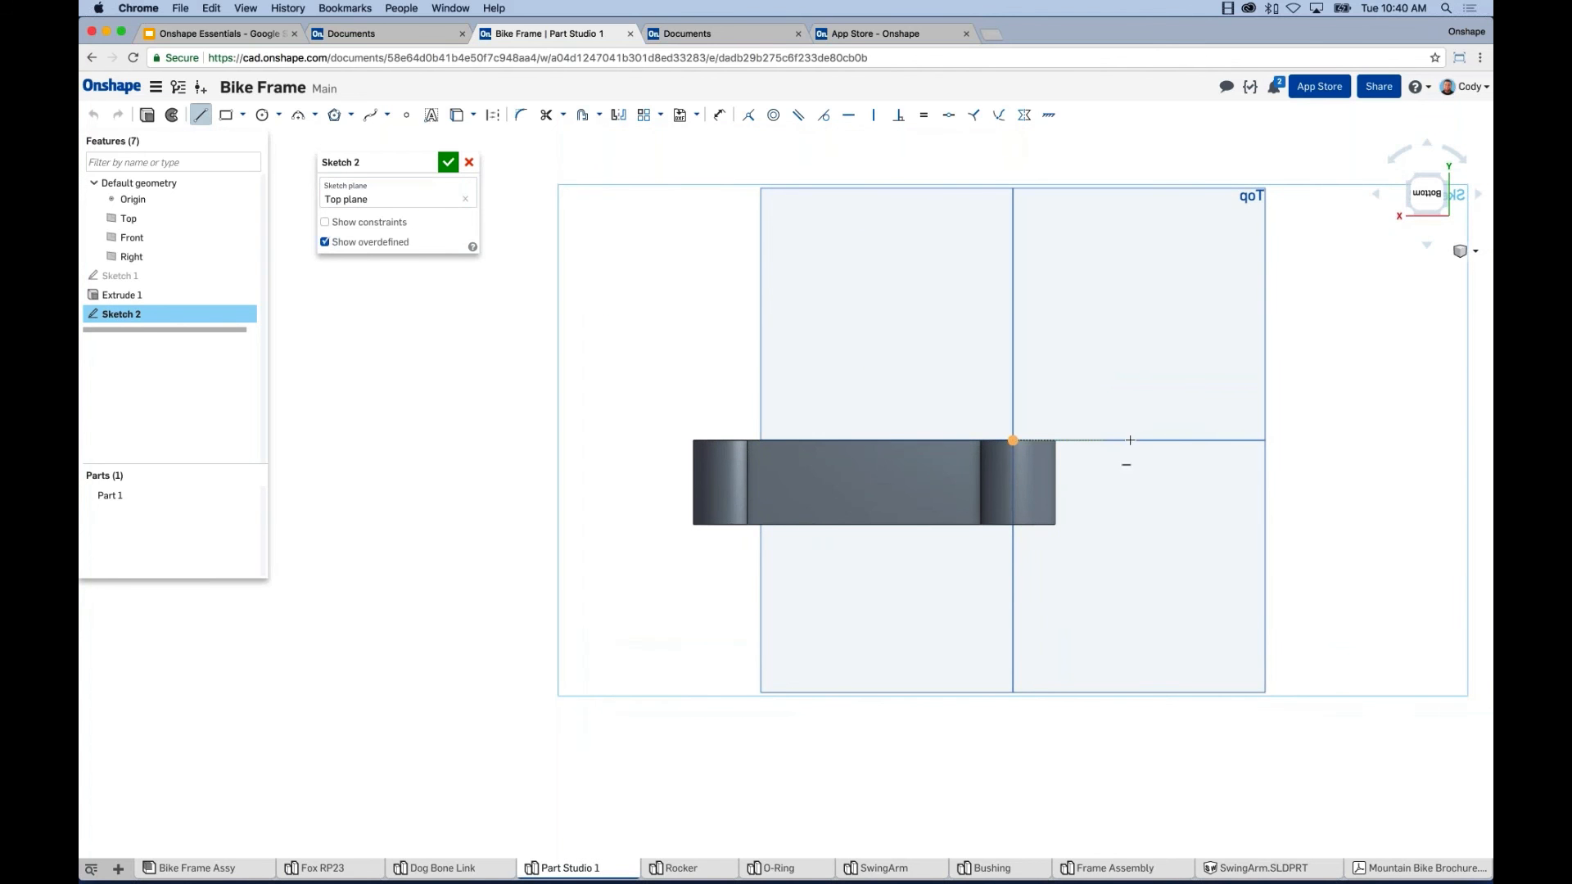
left_click(1136, 440)
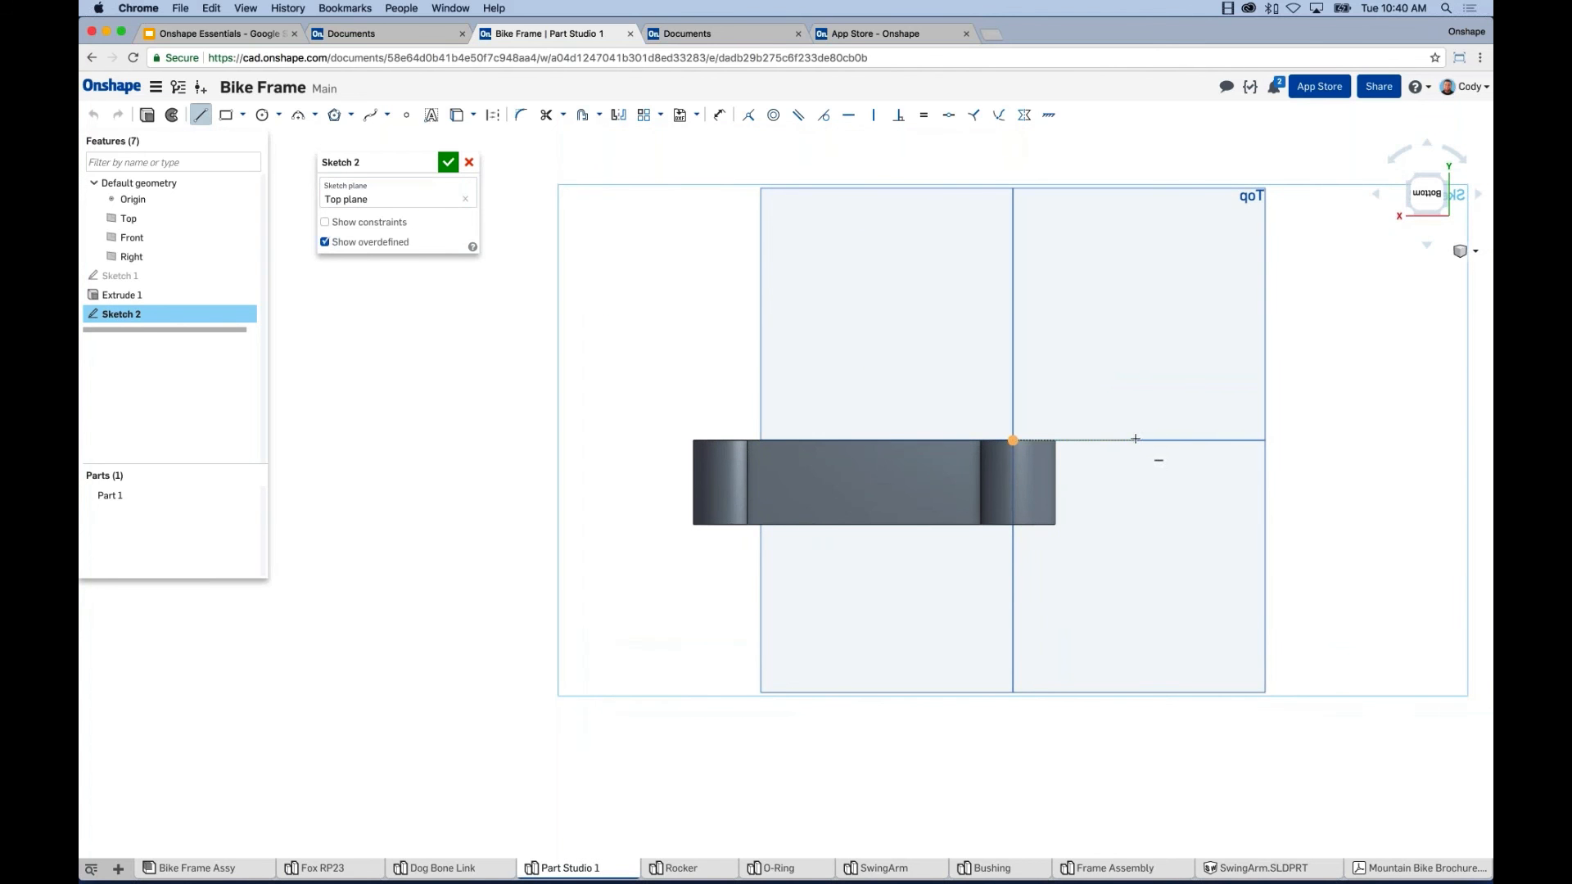
left_click(934, 440)
left_click(859, 473)
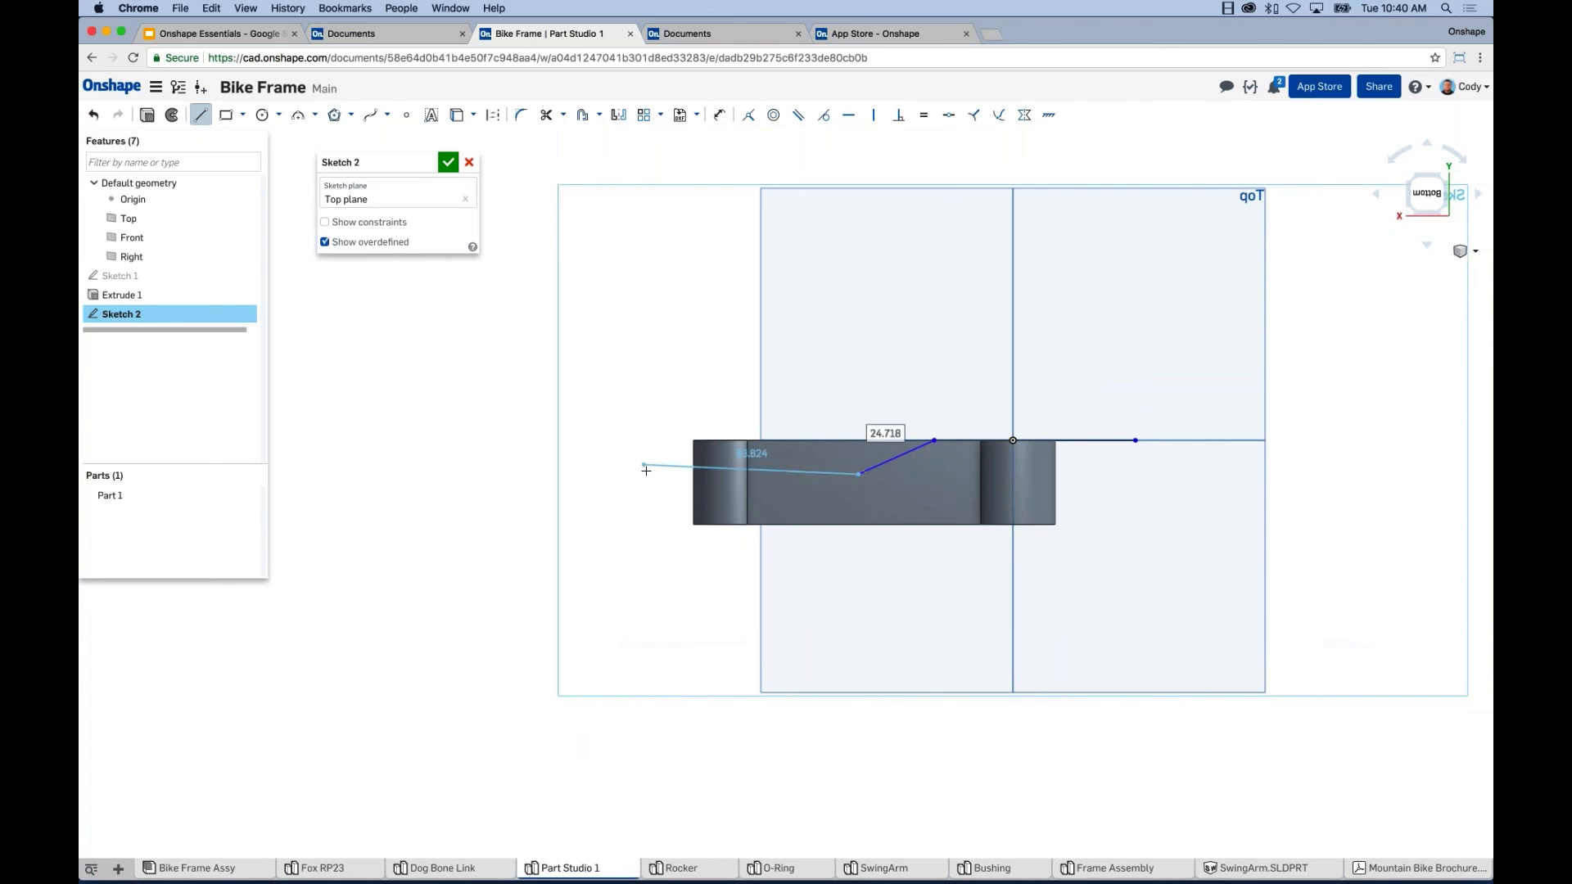
left_click(645, 474)
key("Escape")
Dimension the left horizontal segment's vertical offset as 9 mm.
left_click(719, 115)
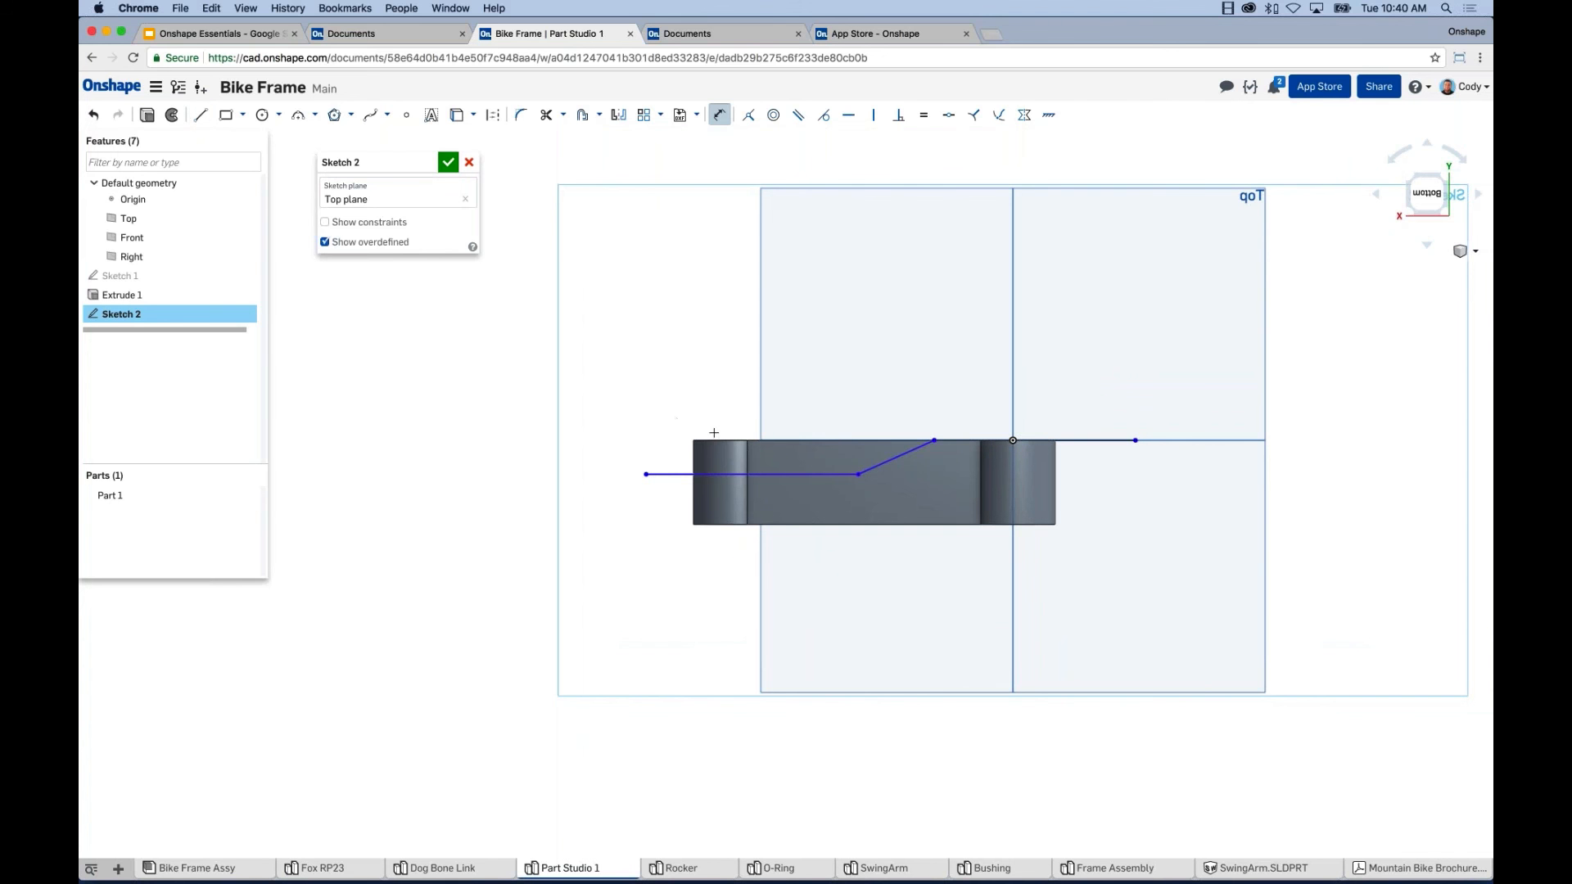
left_click(715, 474)
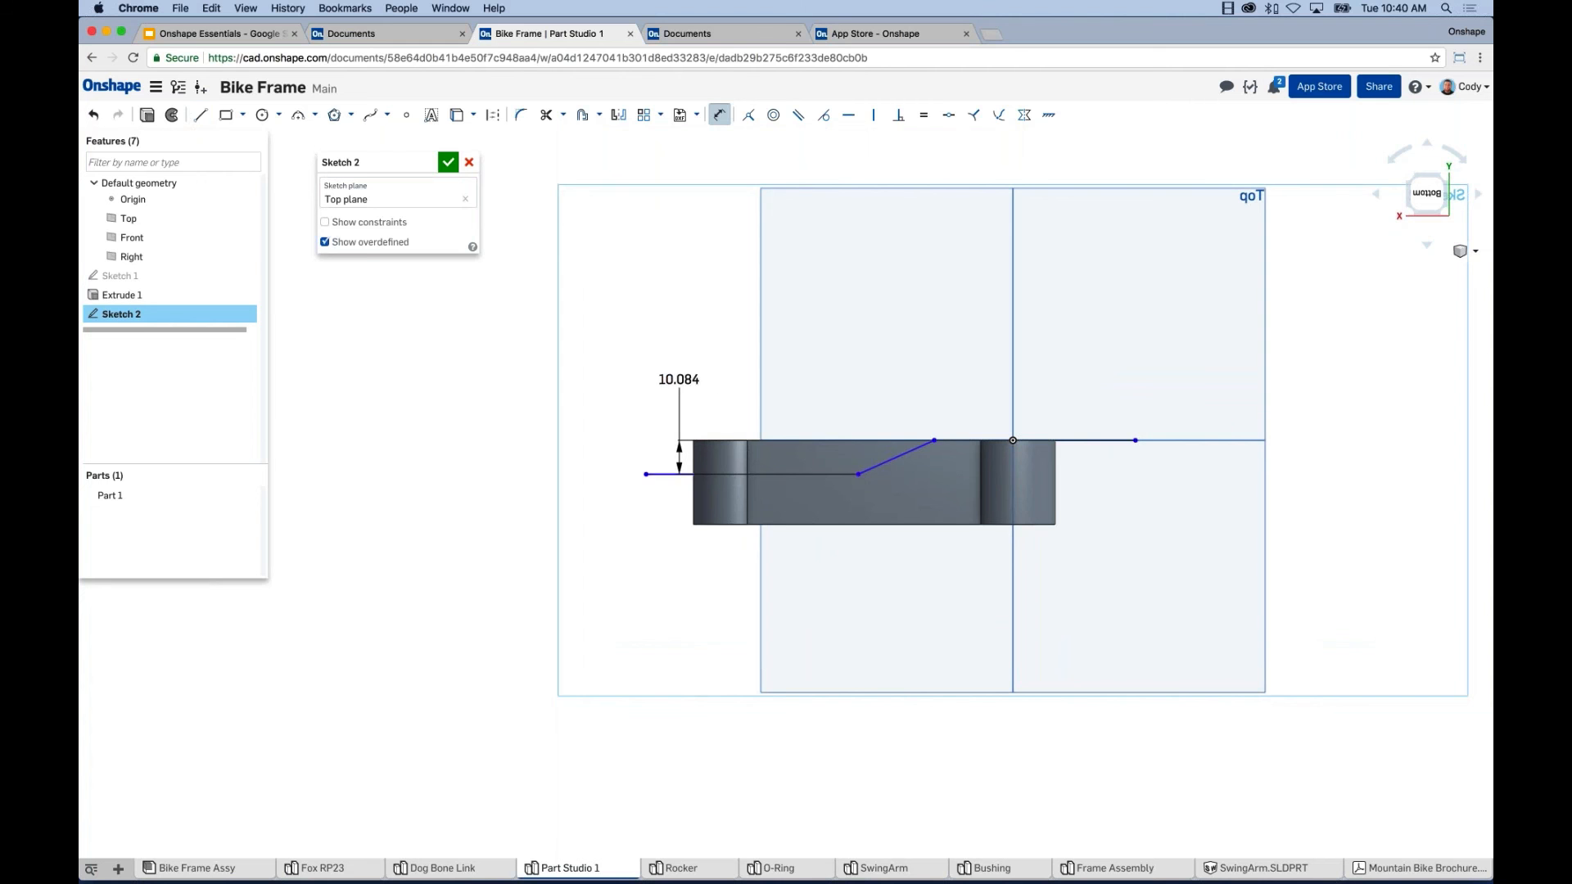
left_click(683, 388)
type("9")
key("Return")
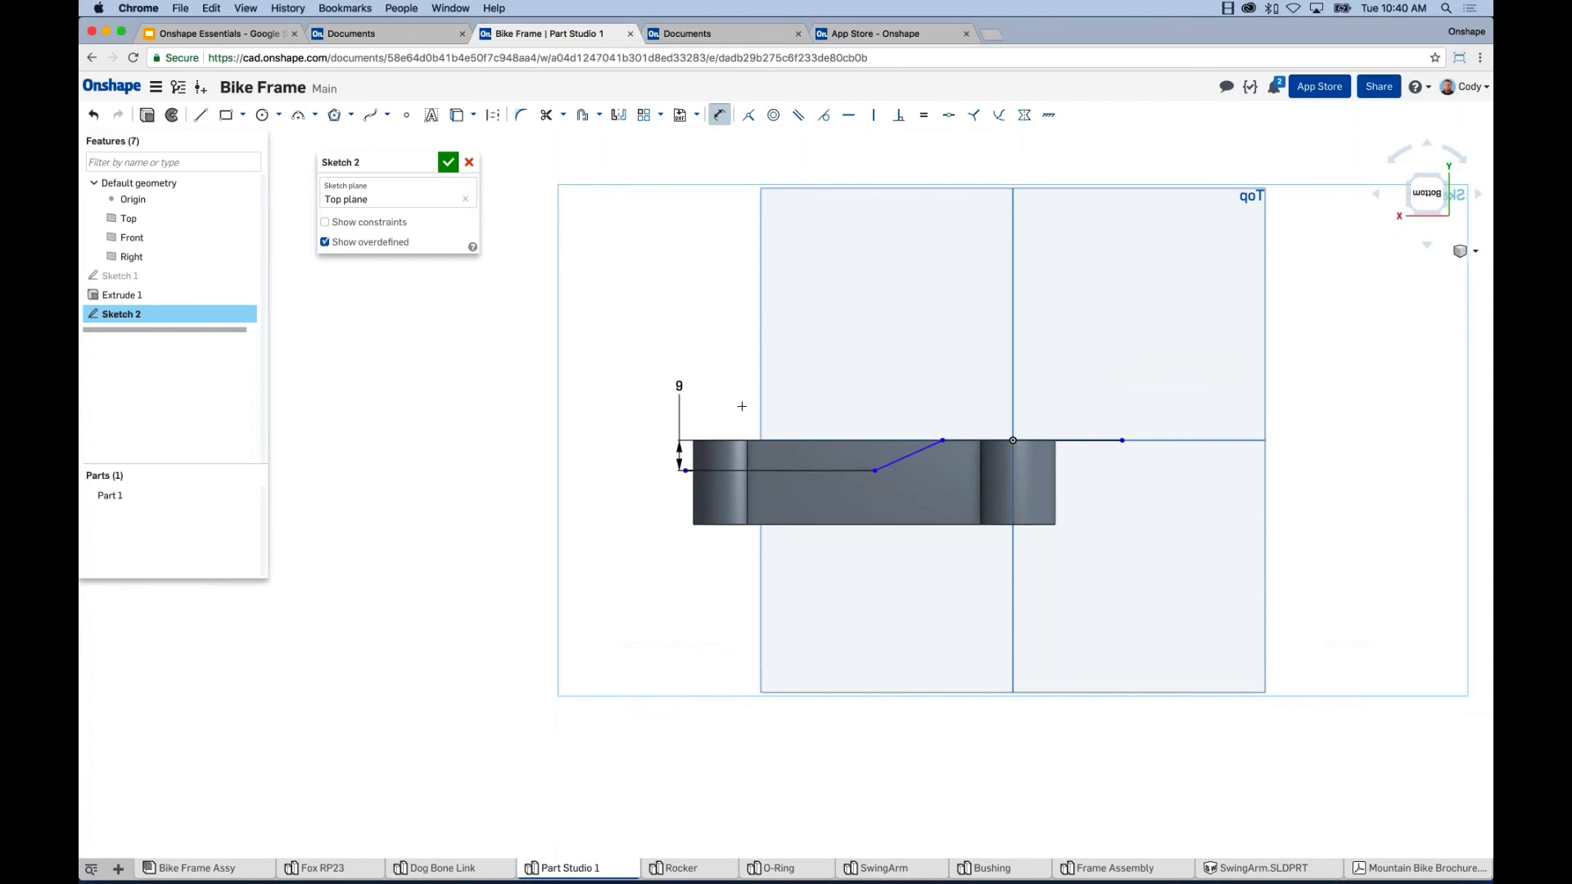
Add a 170° angle between the slanted line and top edge, and a 20 mm corner distance.
scroll(941, 442, "up", 5)
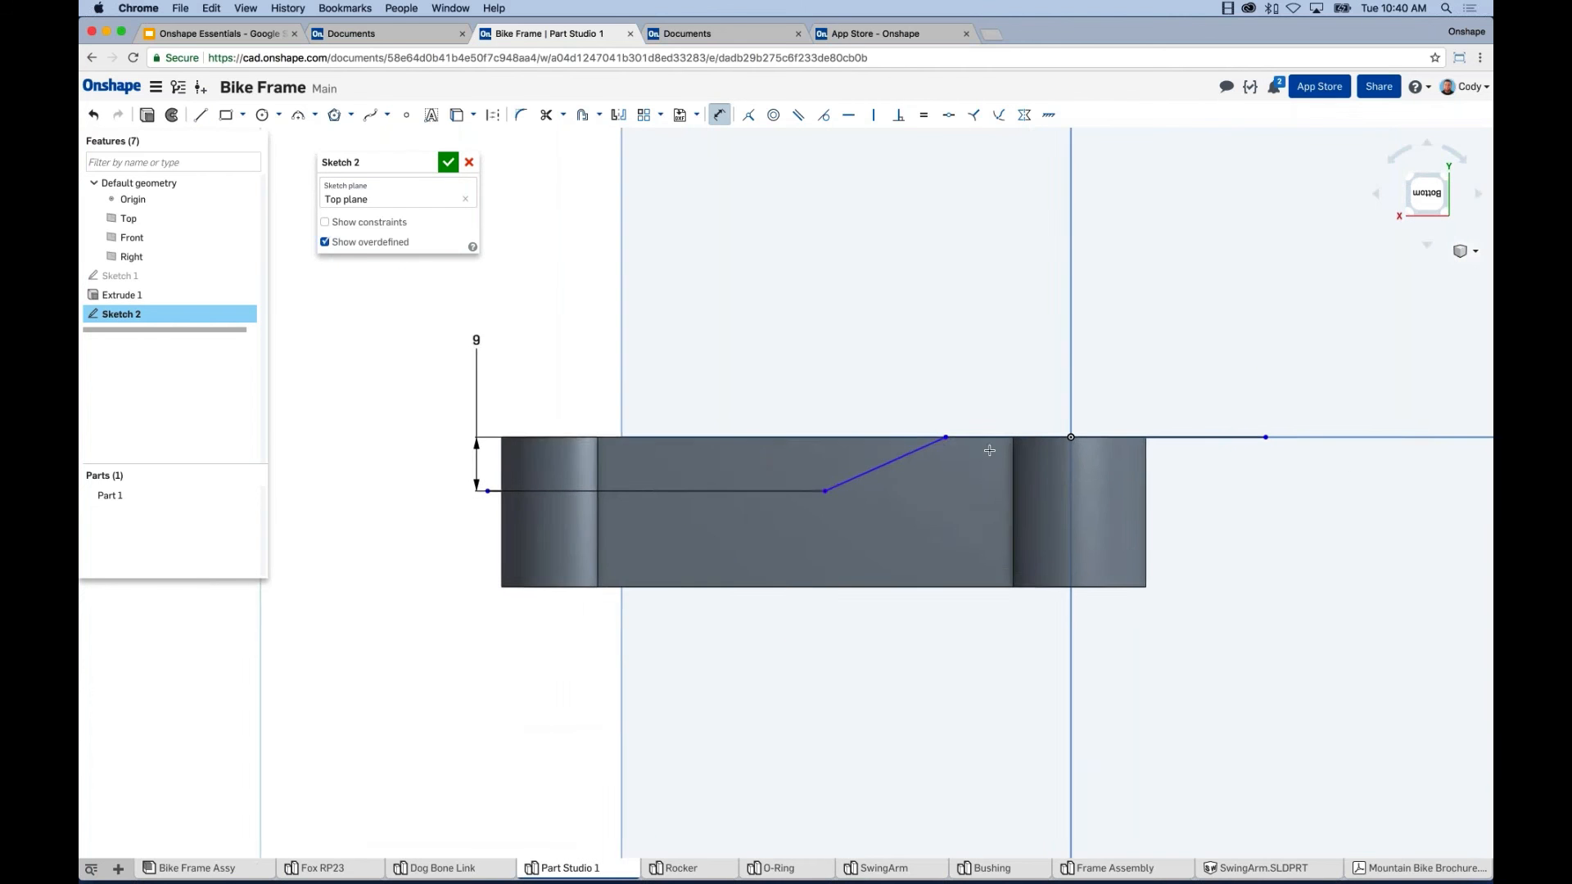
middle_click_drag(989, 450, 953, 461)
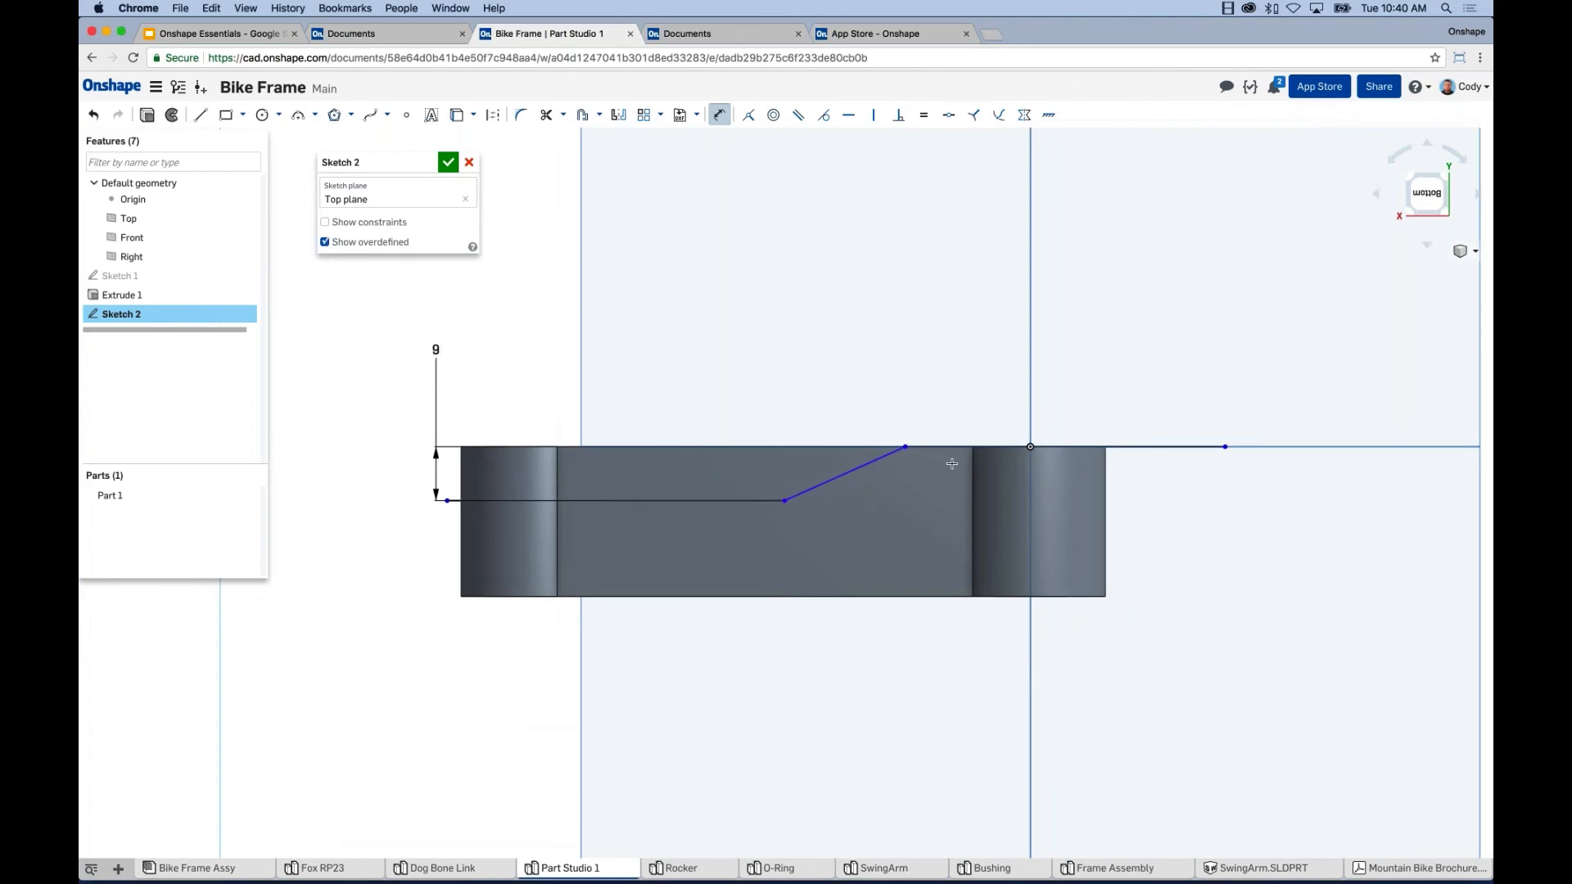
left_click(866, 467)
left_click(955, 447)
left_click(929, 507)
type("170")
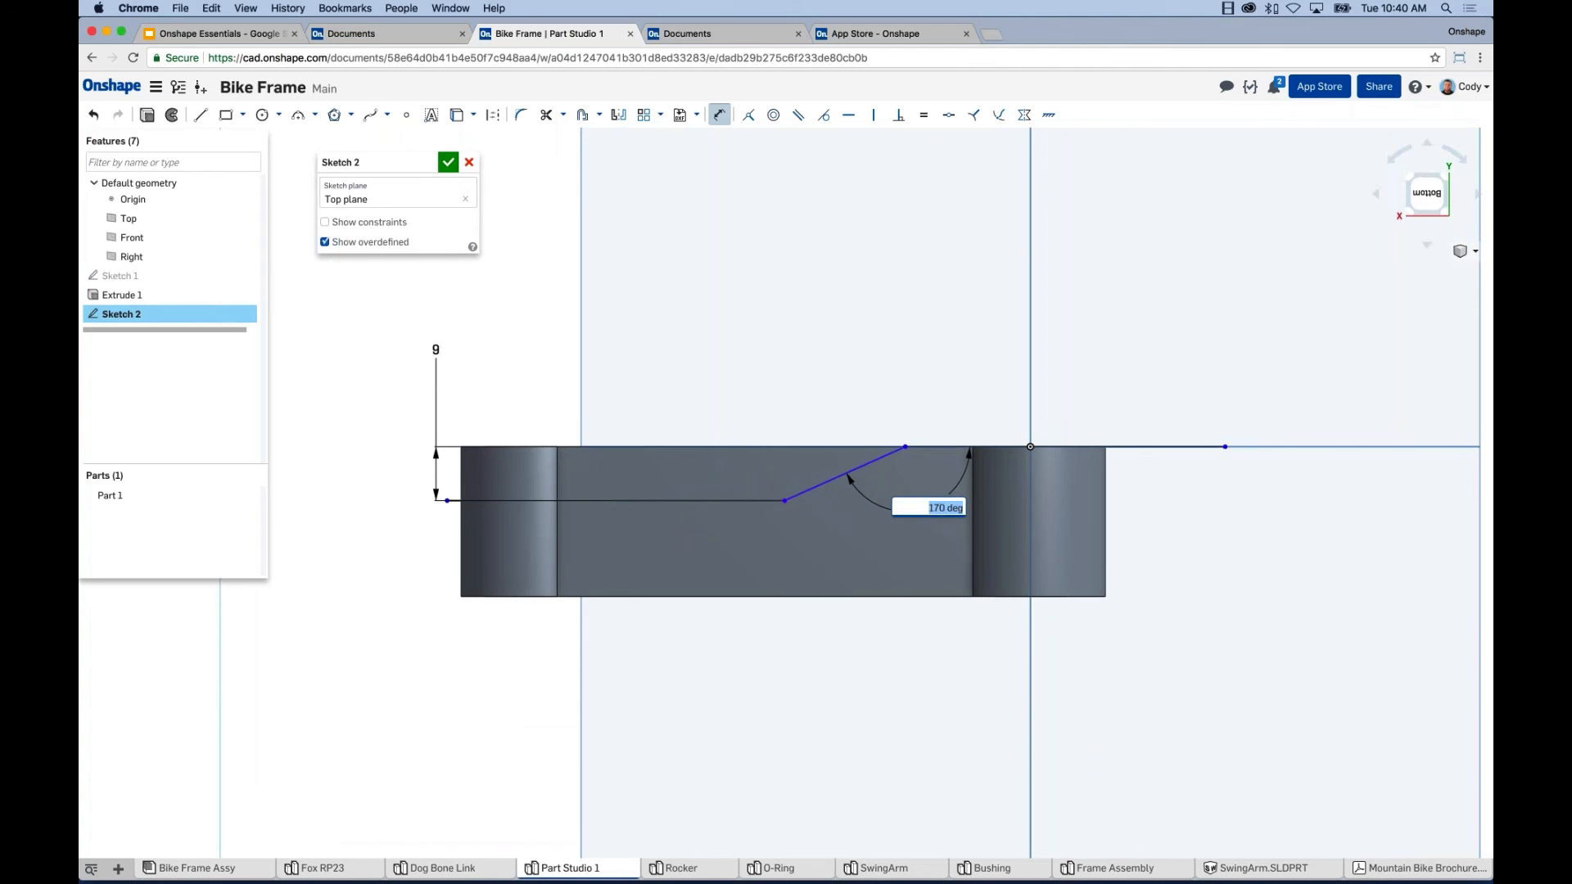
key("Return")
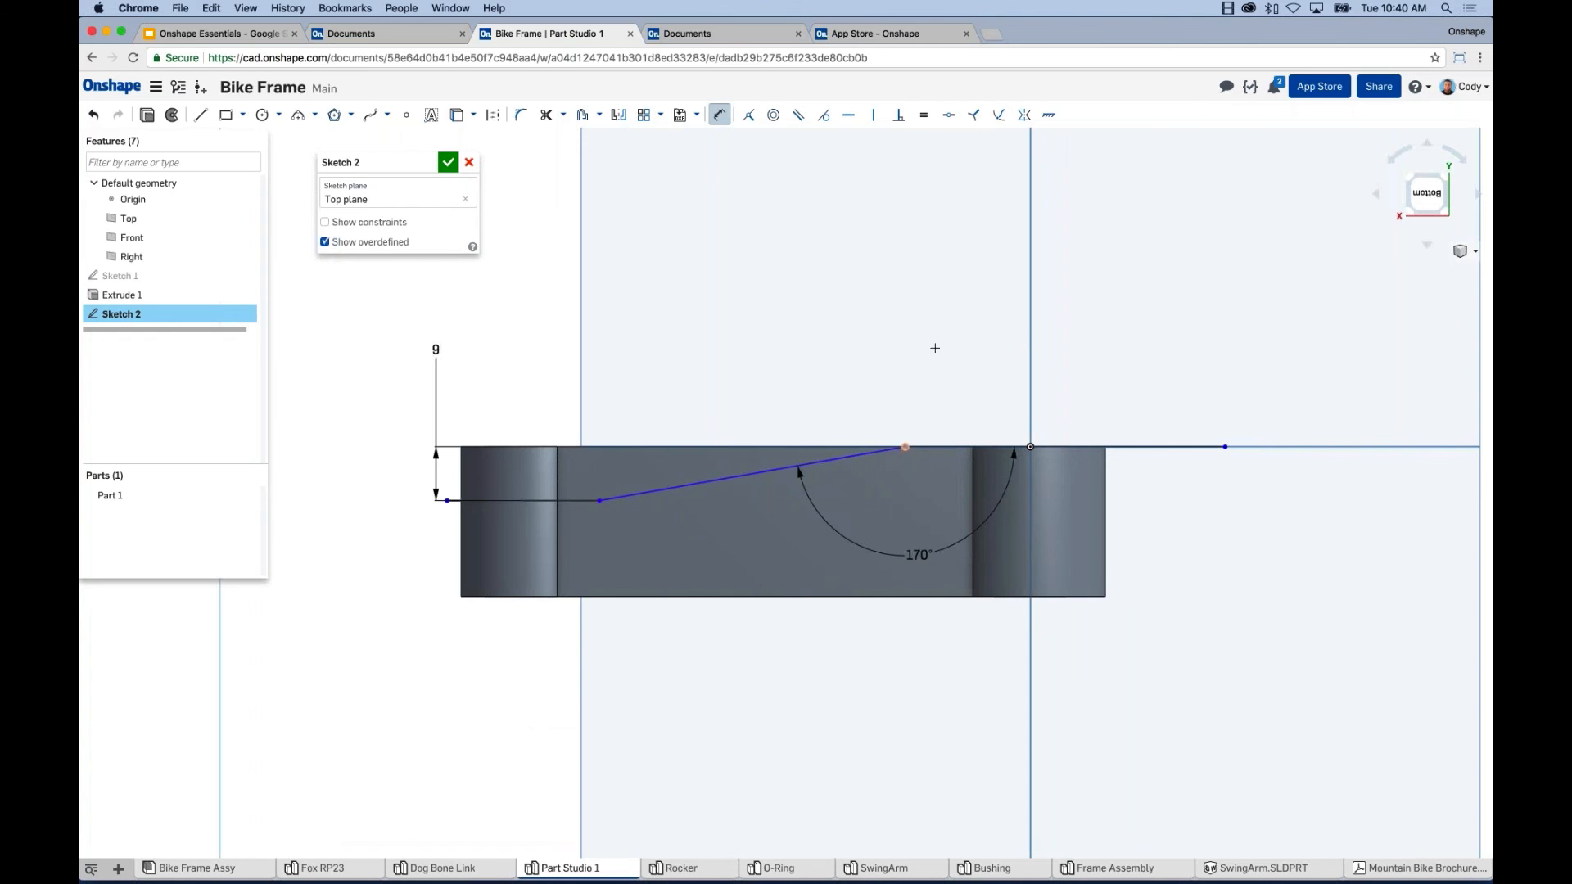
left_click(962, 340)
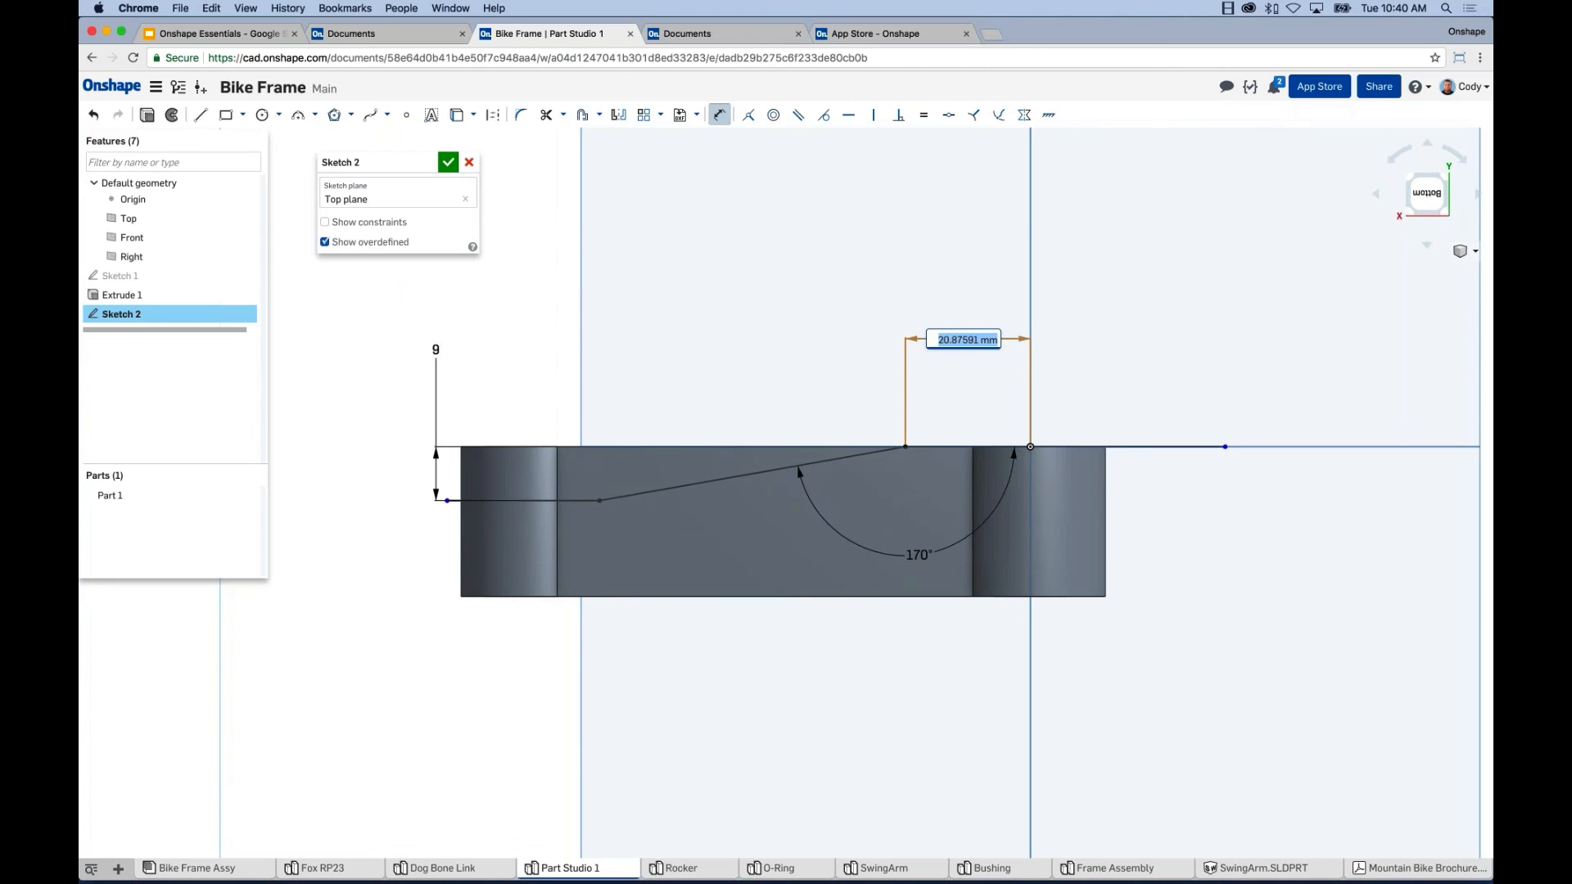
type("20")
key("Return")
Extend the horizontal line's left endpoint farther left past the part.
scroll(907, 415, "down", 2)
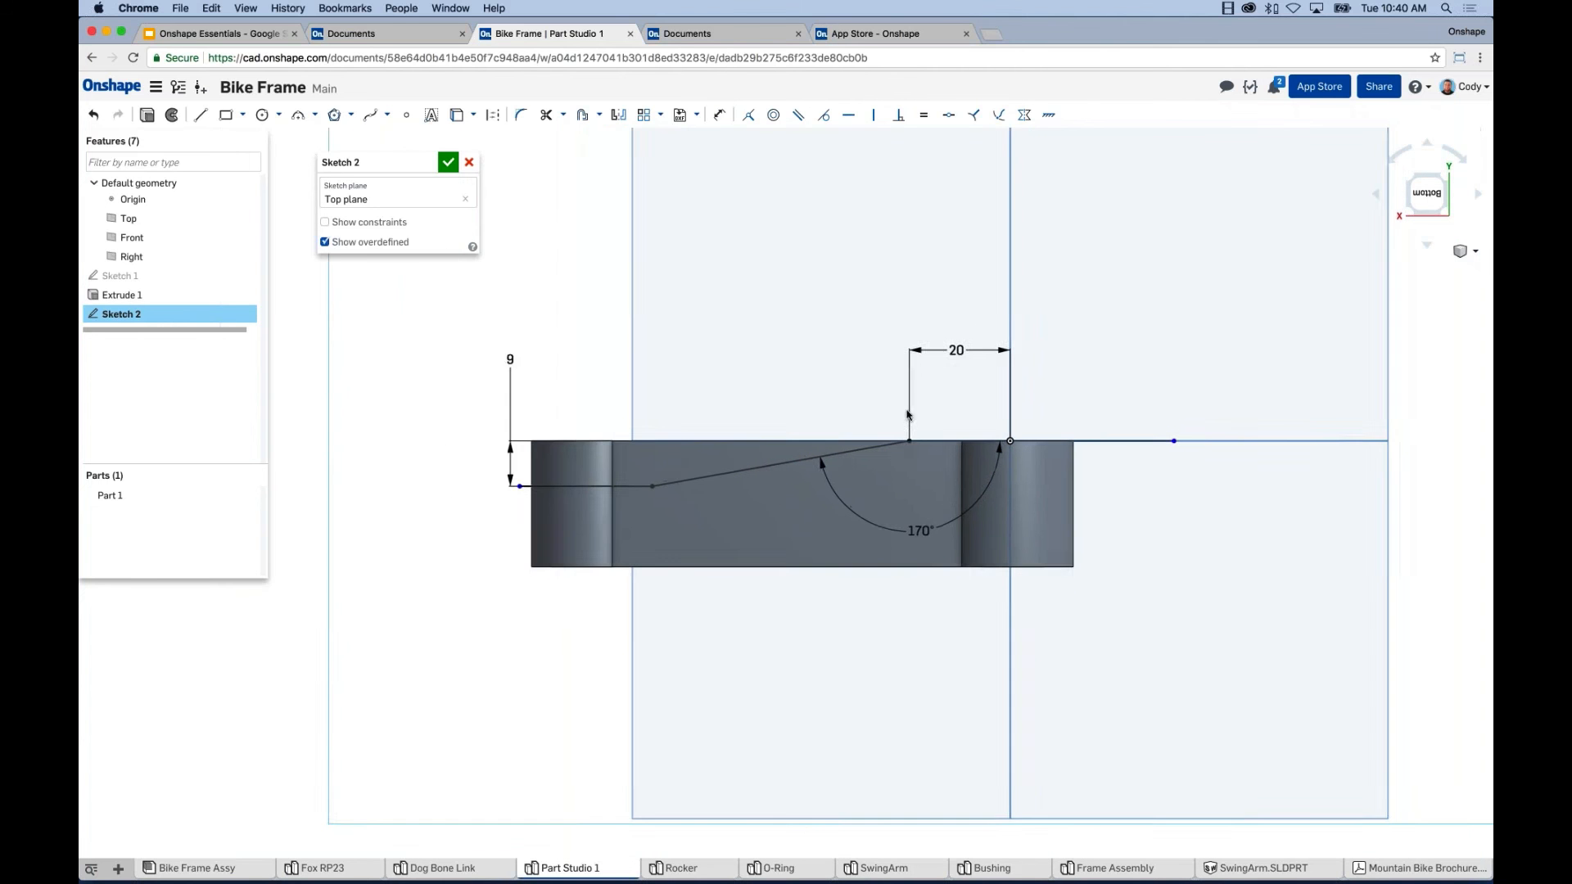
middle_click_drag(913, 425, 901, 442)
left_click_drag(1162, 457, 1085, 457)
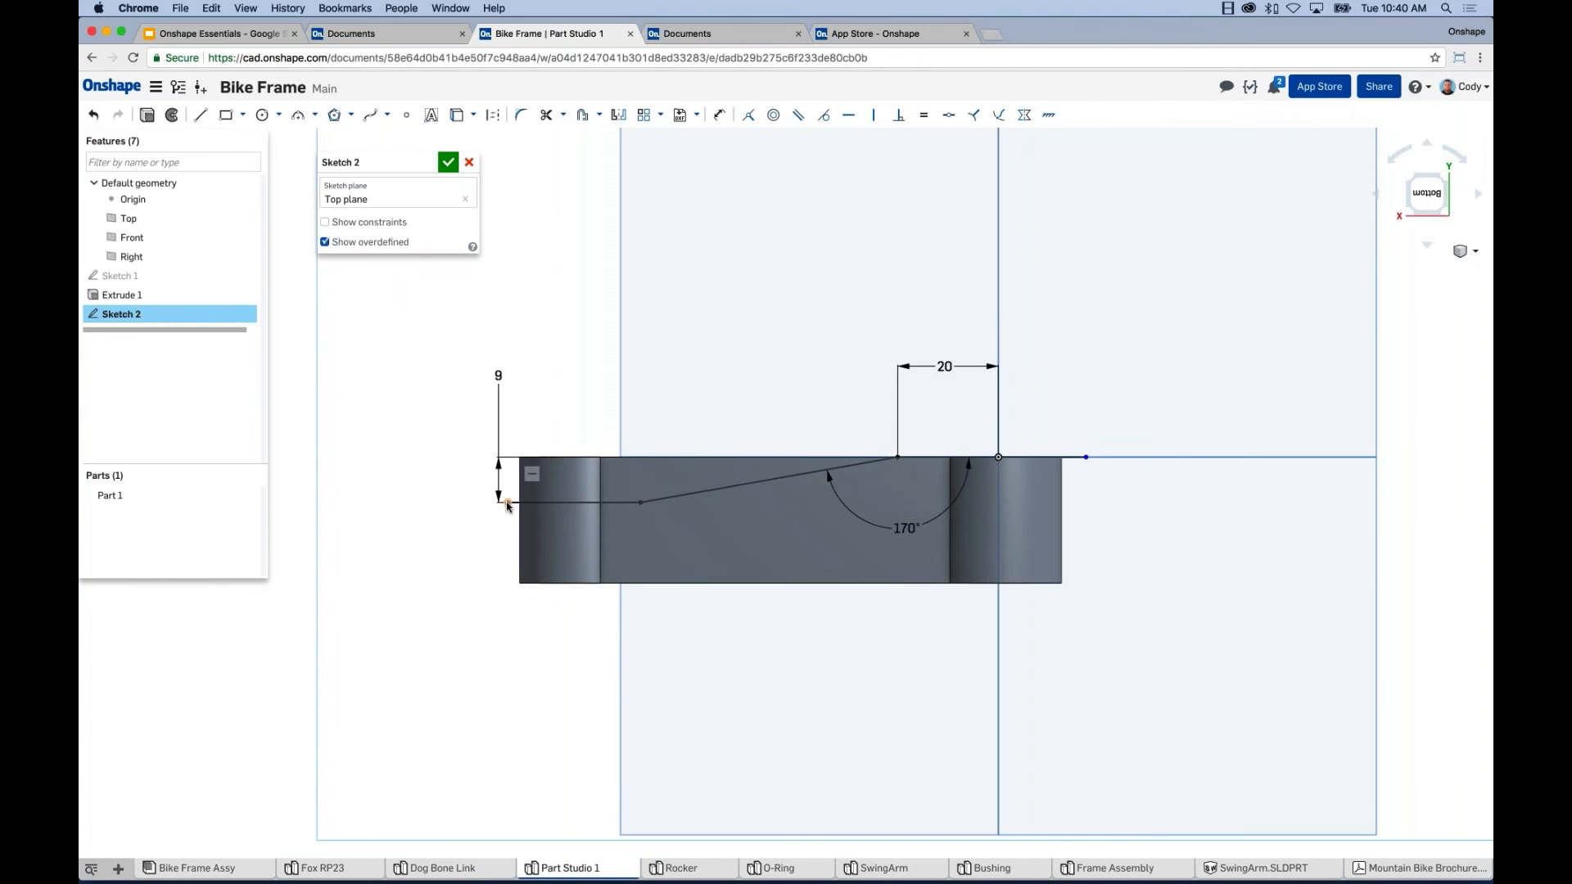
left_click_drag(507, 503, 487, 503)
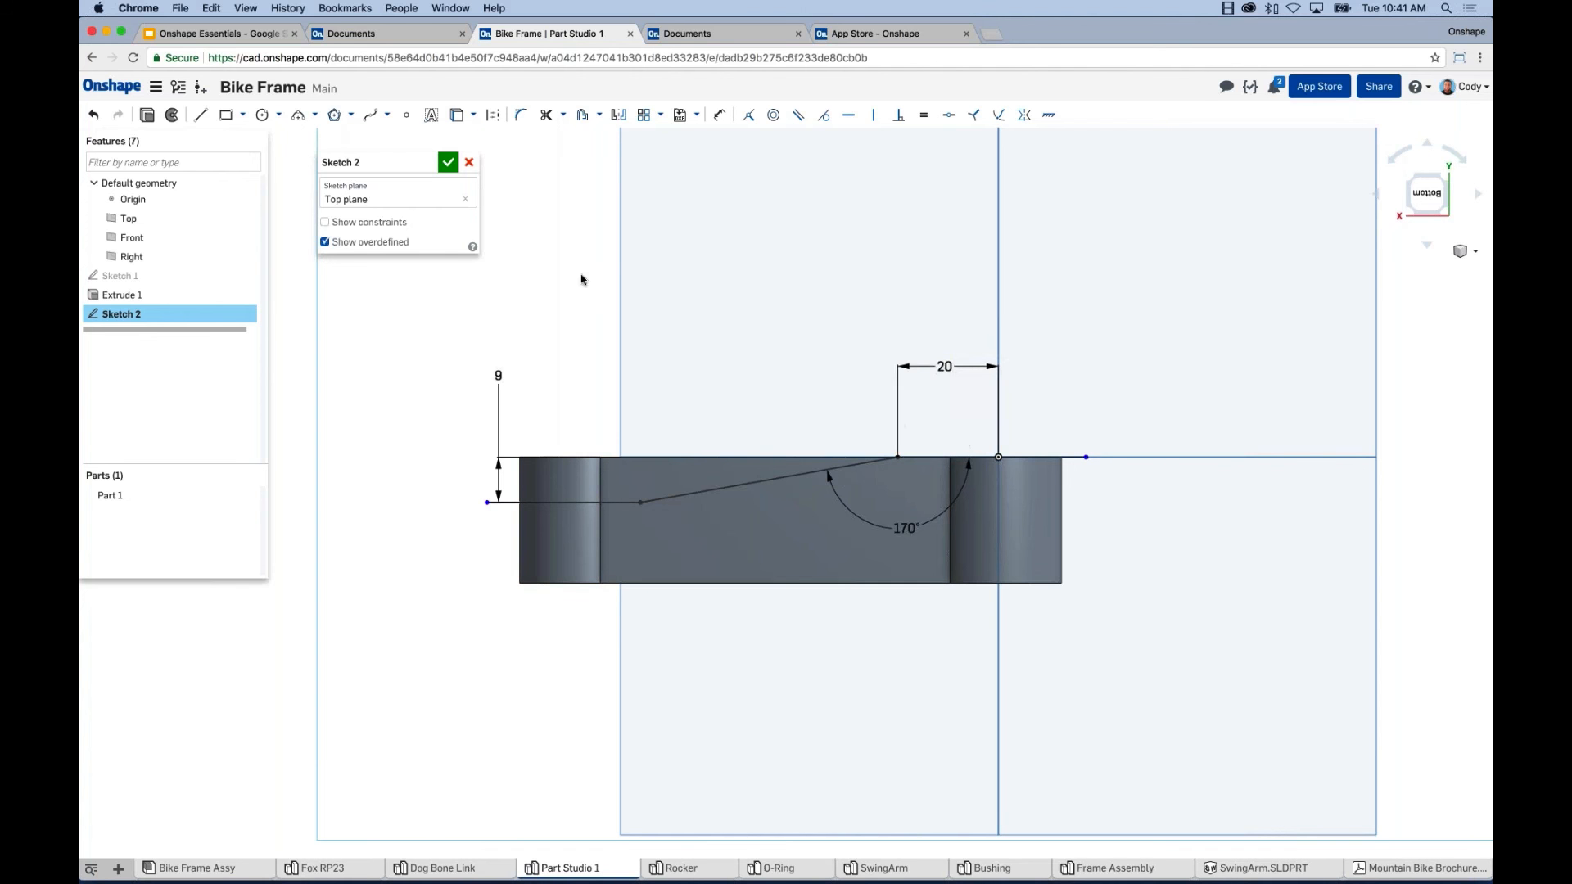
Create an 8 mm offset copy of the slanted line chain, placed below the original.
middle_click_drag(574, 259, 576, 263)
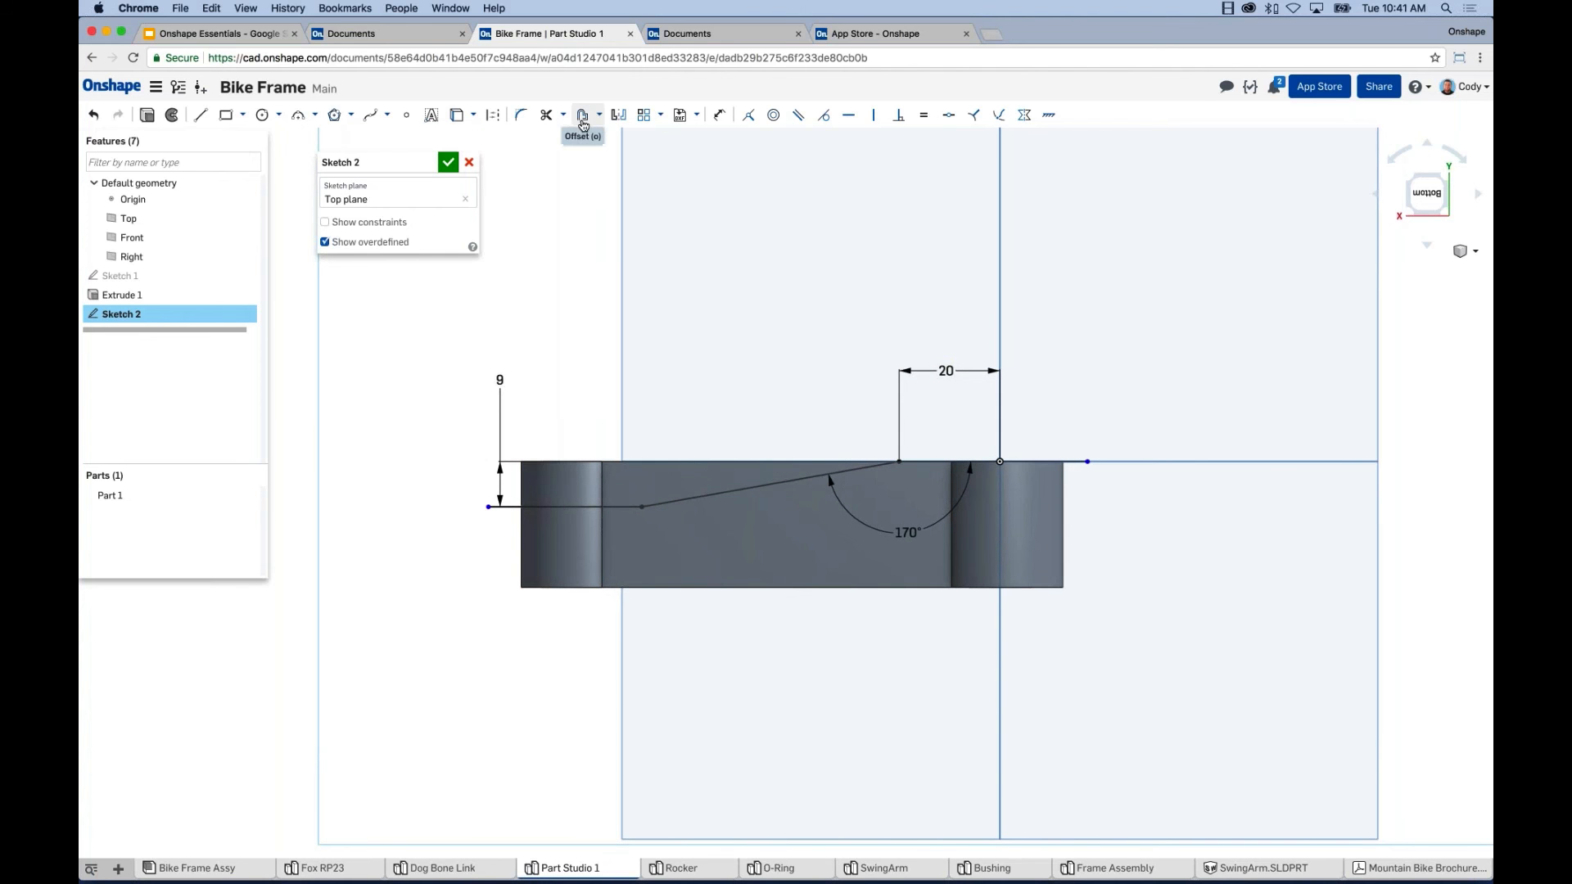
left_click(582, 119)
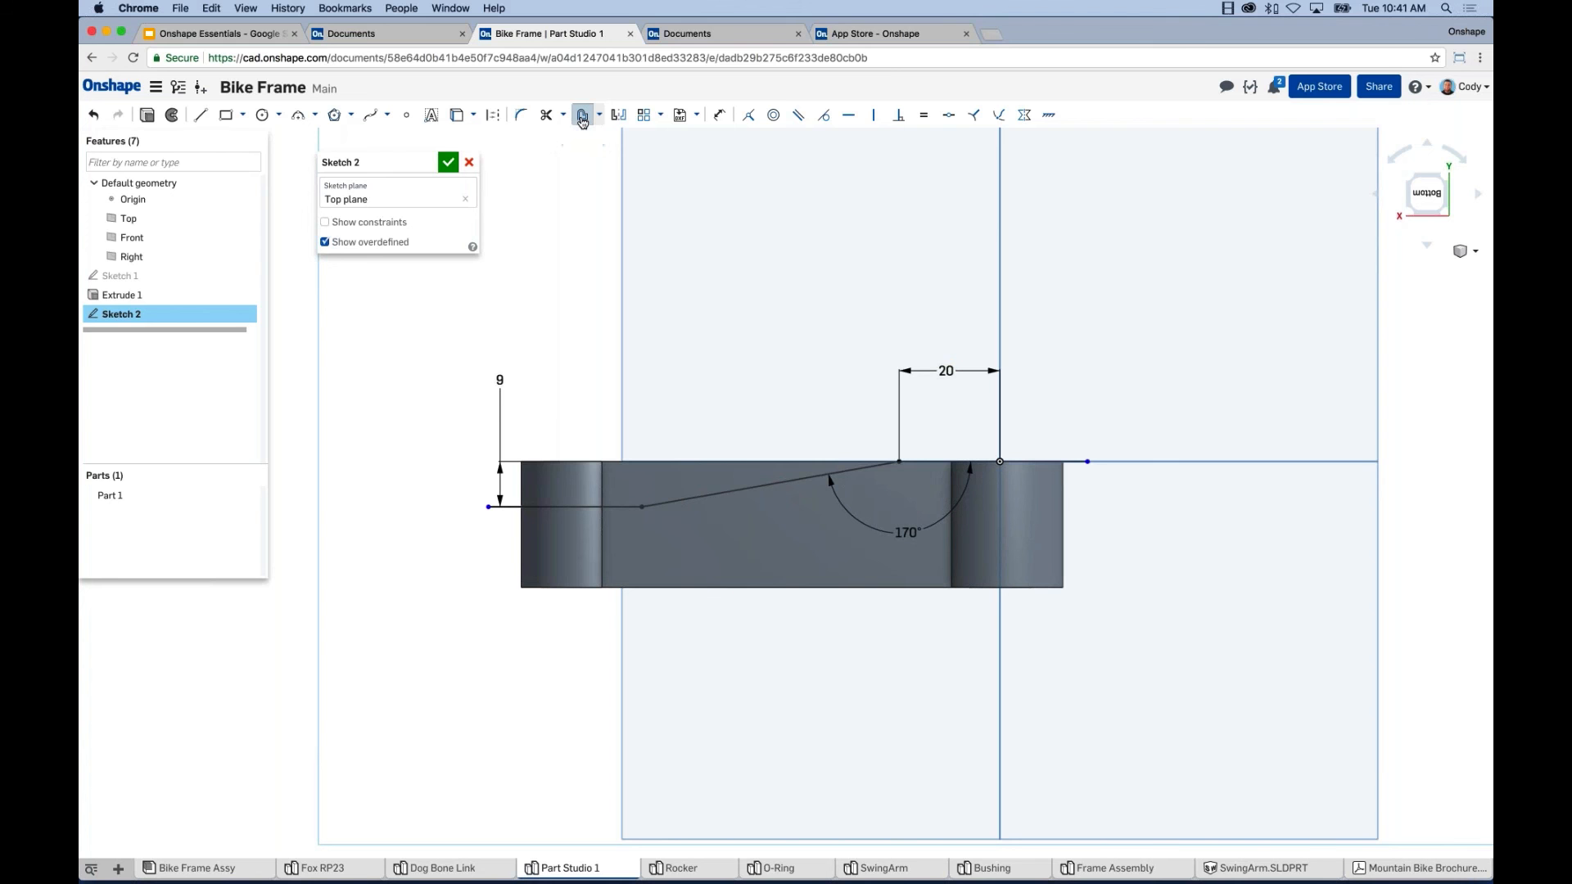
left_click(583, 509)
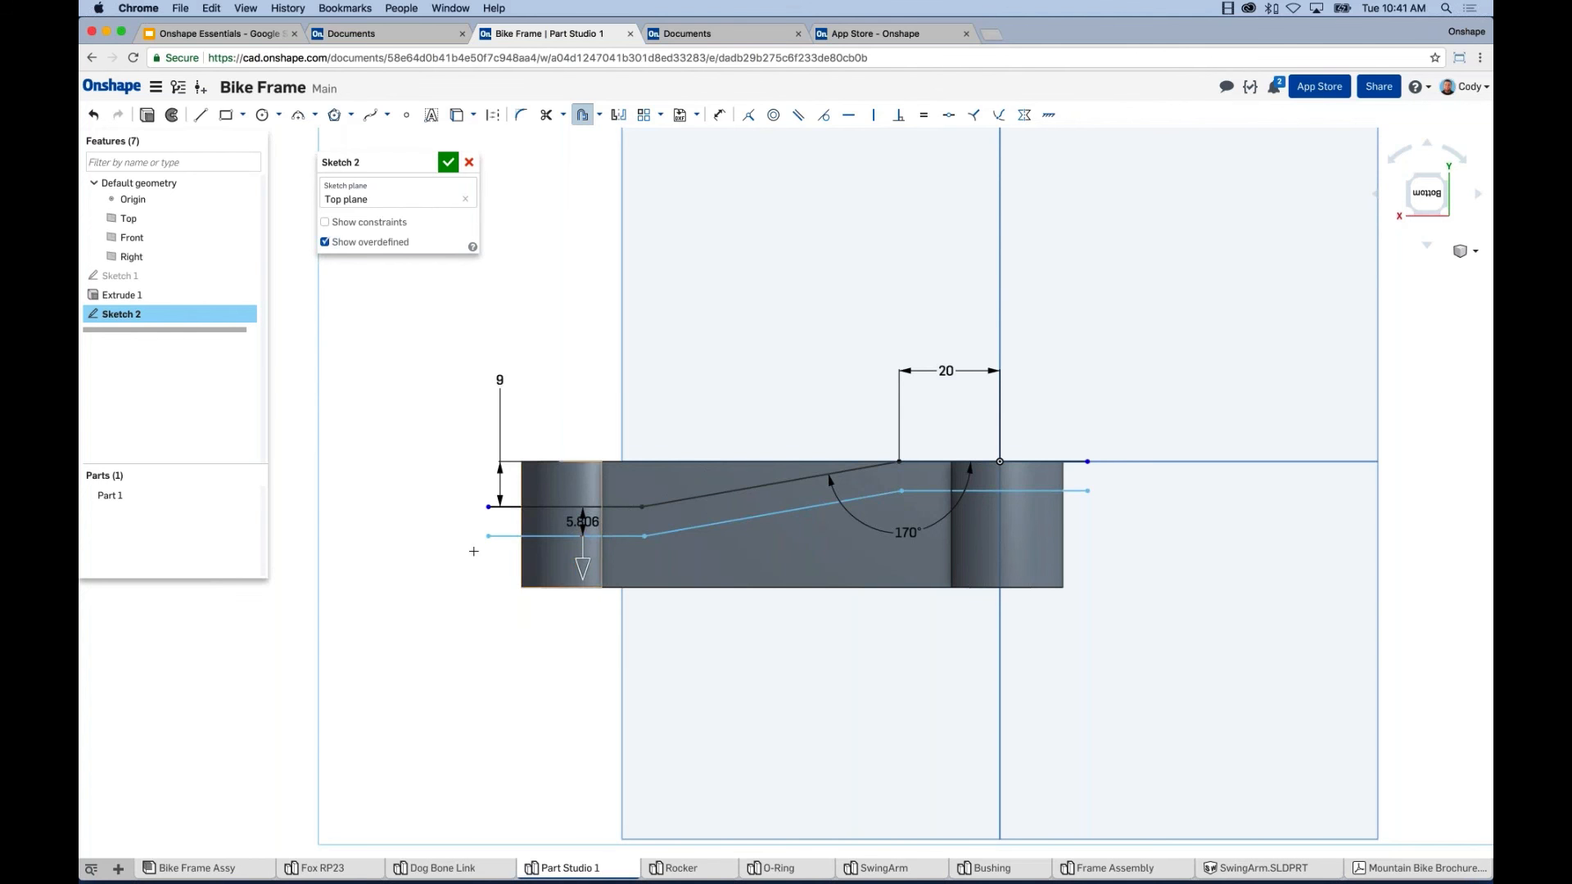
left_click(423, 545)
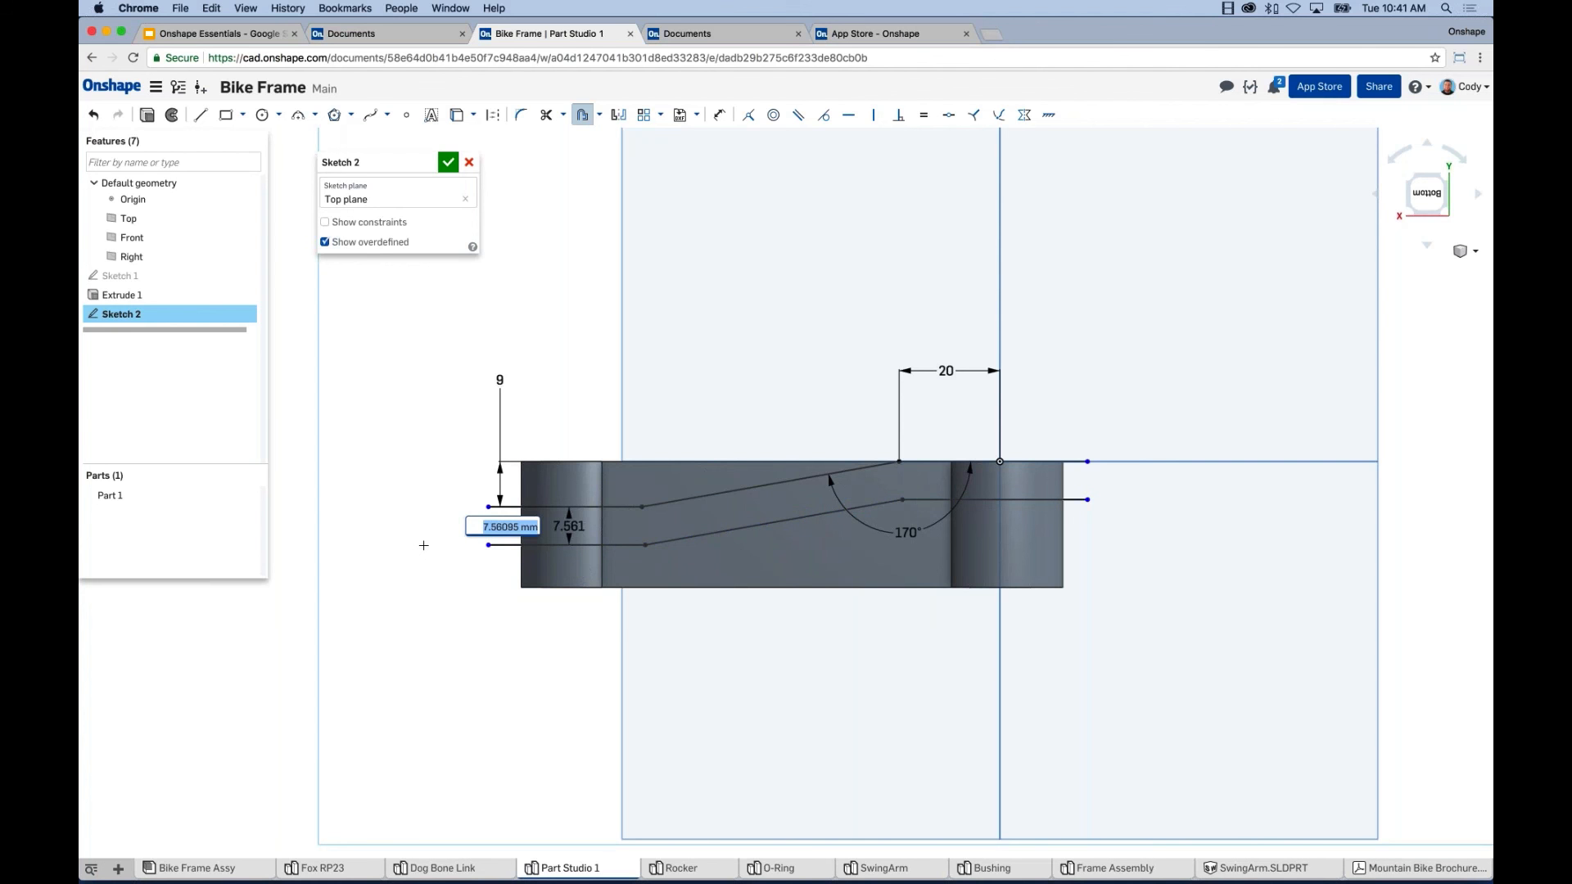
type("8")
key("Return")
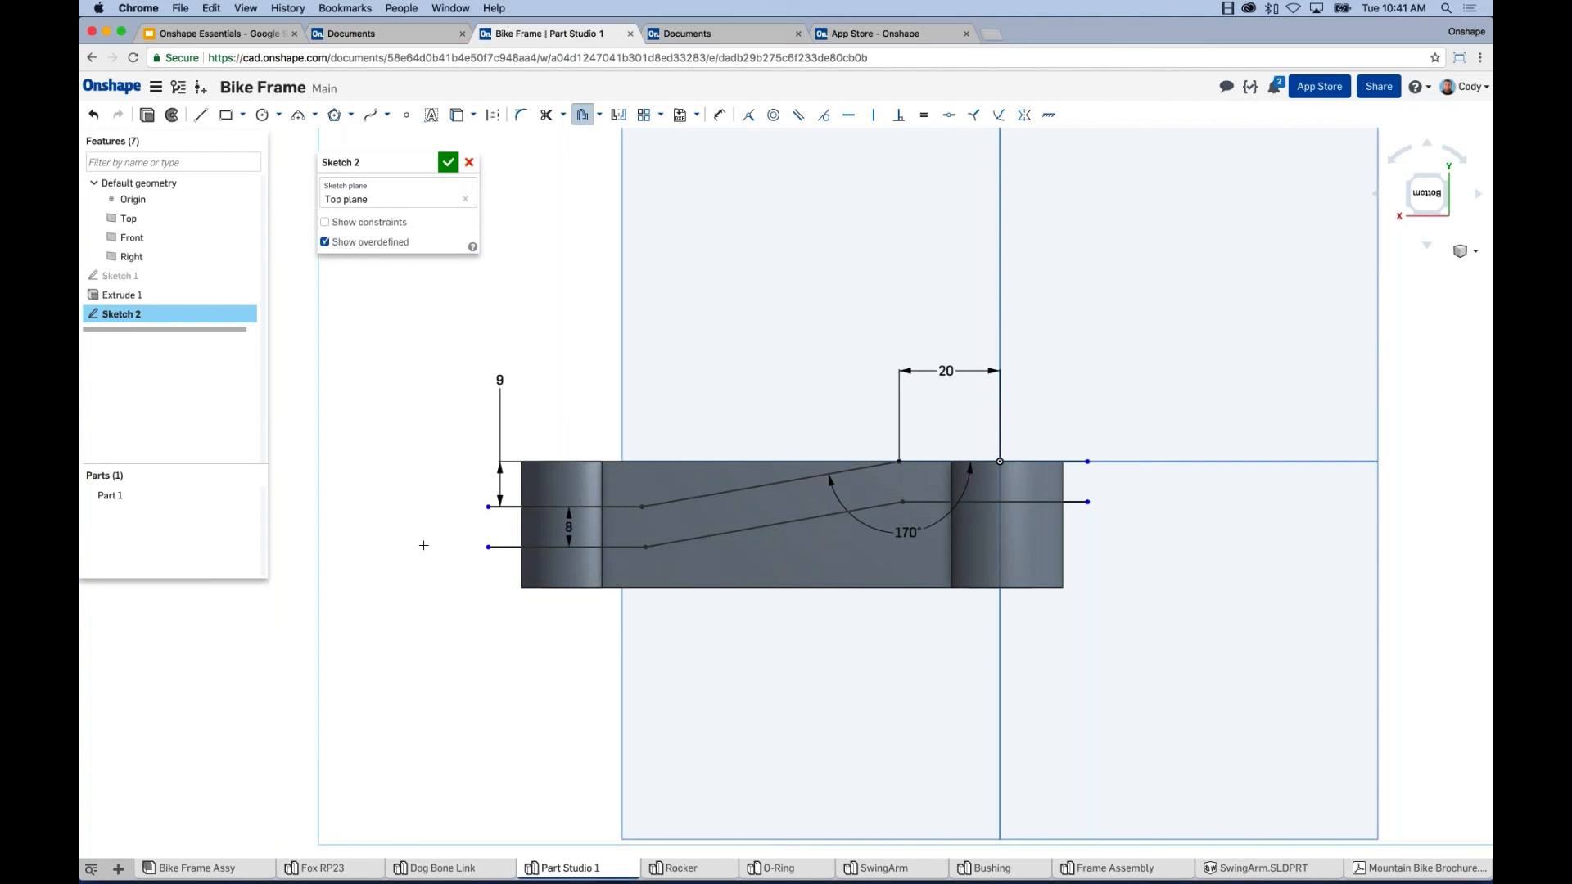
key("Escape")
Draw short vertical lines joining the left and right endpoints of the two parallel chains.
key("l")
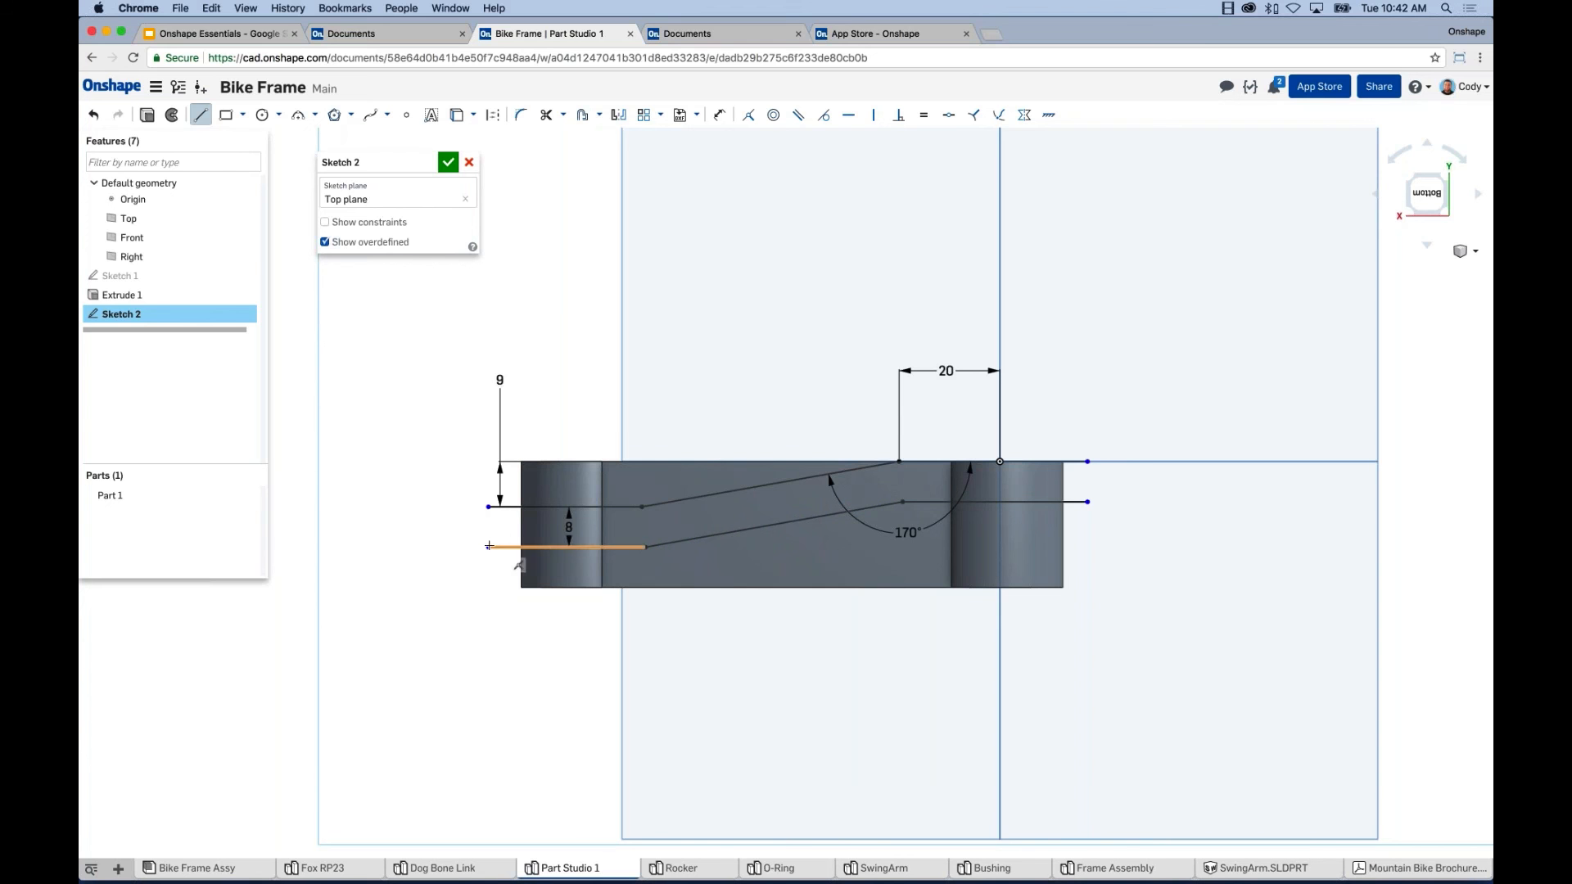
left_click(489, 546)
left_click(488, 508)
left_click(1087, 501)
left_click(1087, 461)
key("Escape")
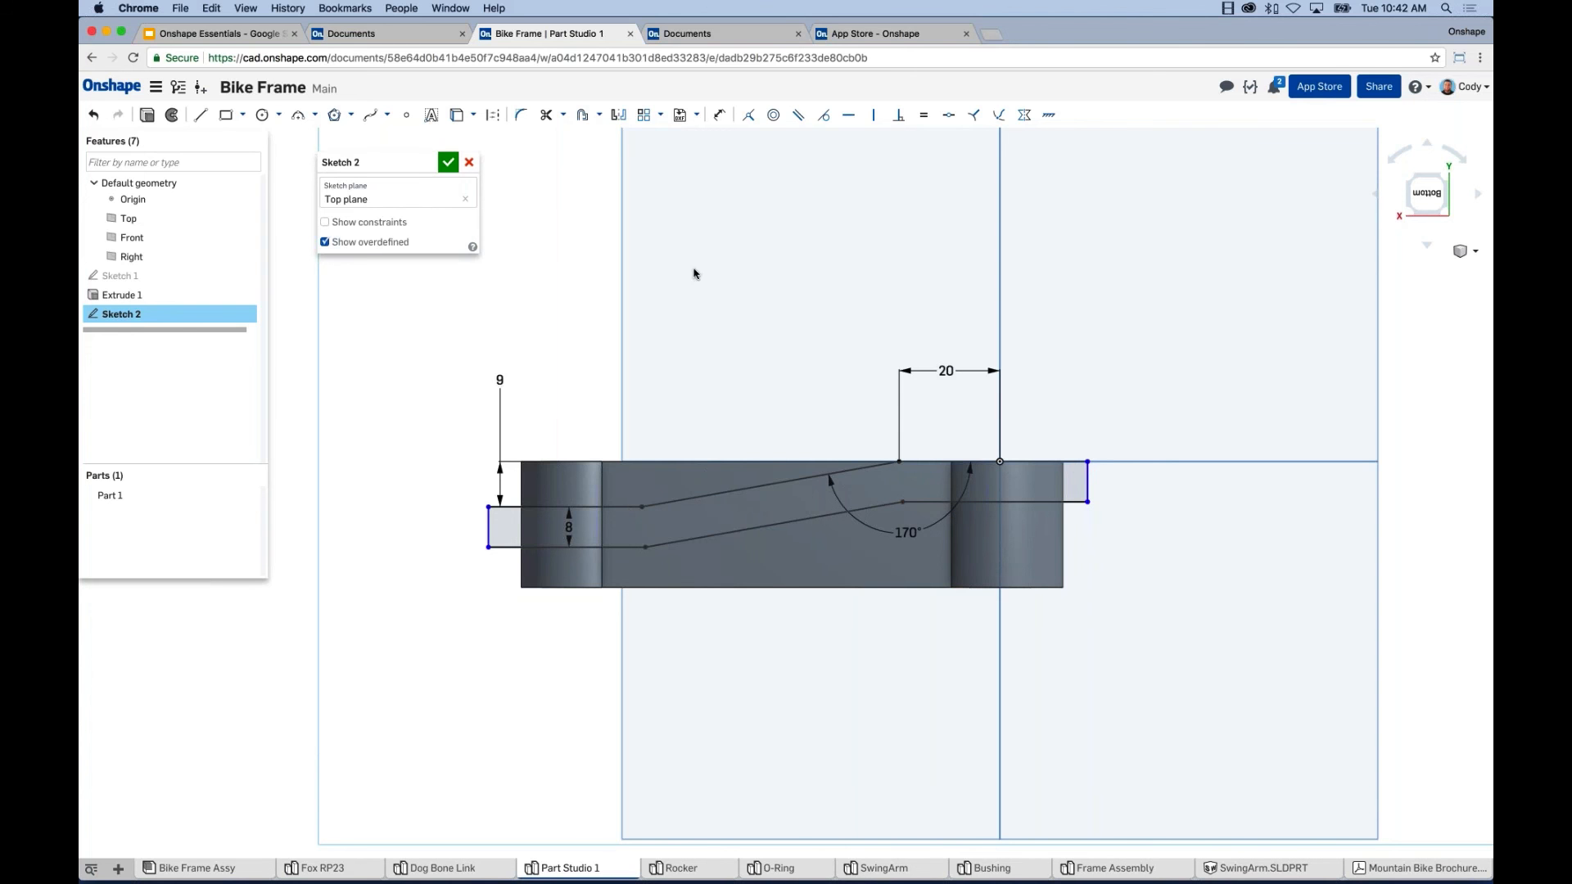
Project the part's right and left edges into Sketch 2.
left_click(456, 114)
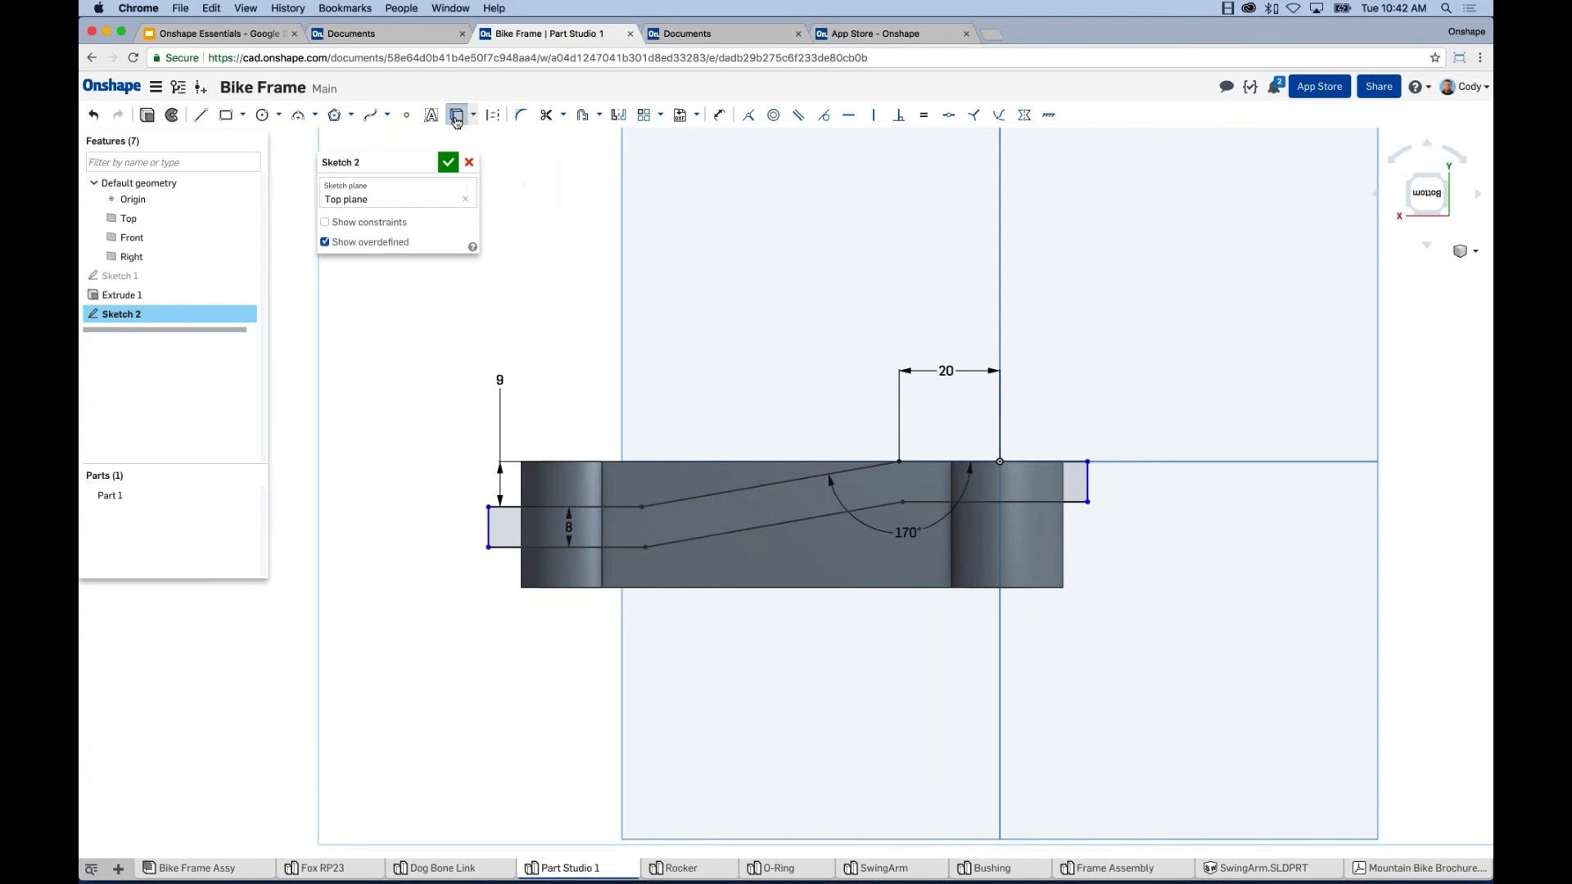
left_click(1063, 553)
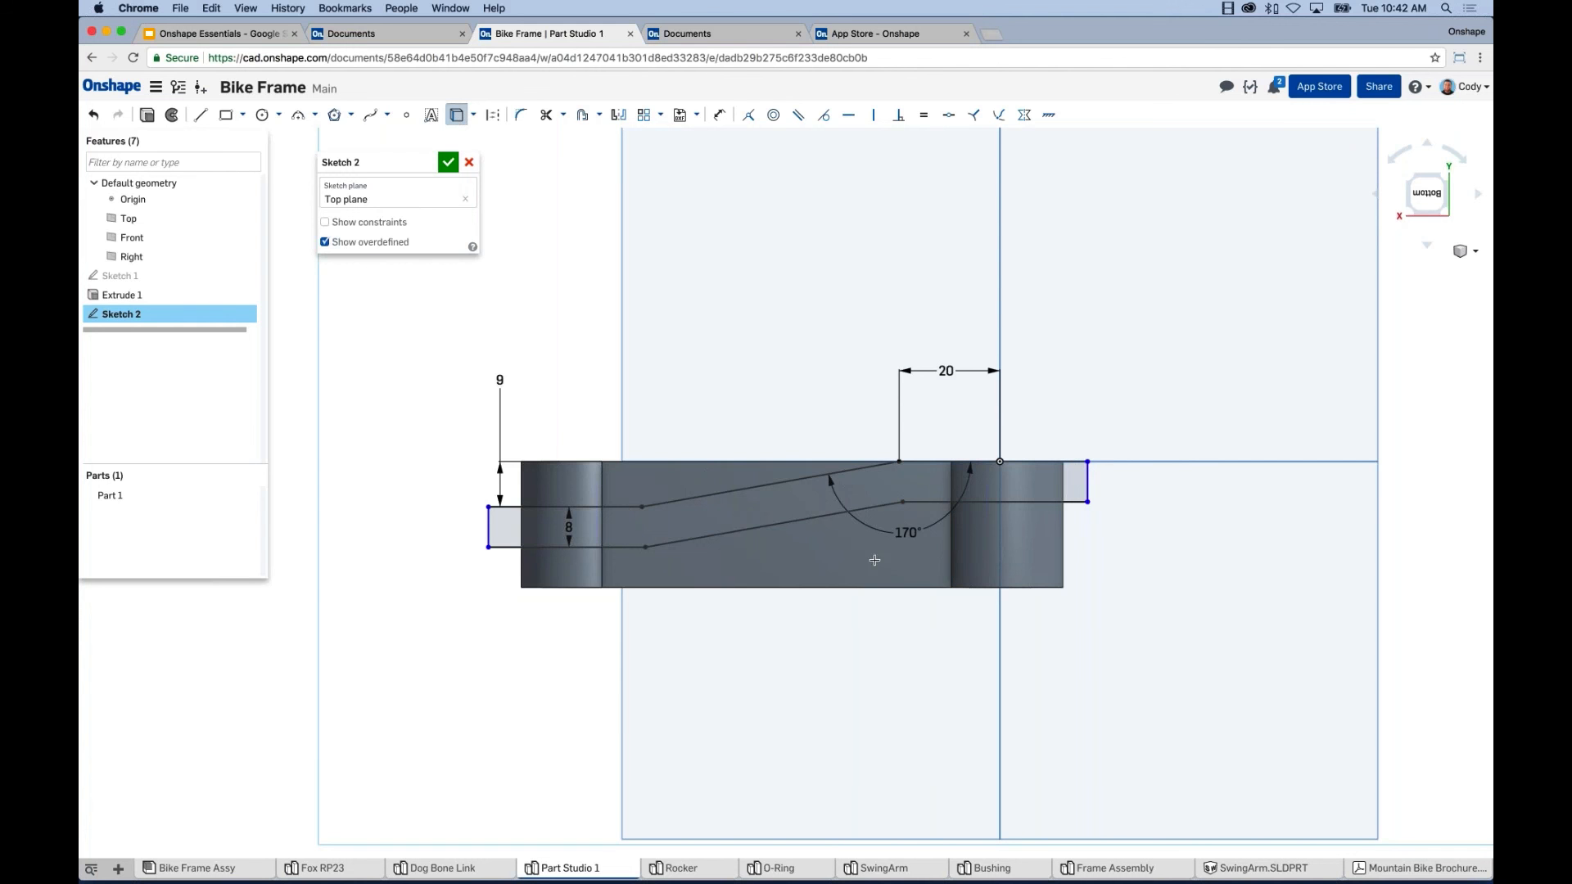
left_click(511, 577)
key("Escape")
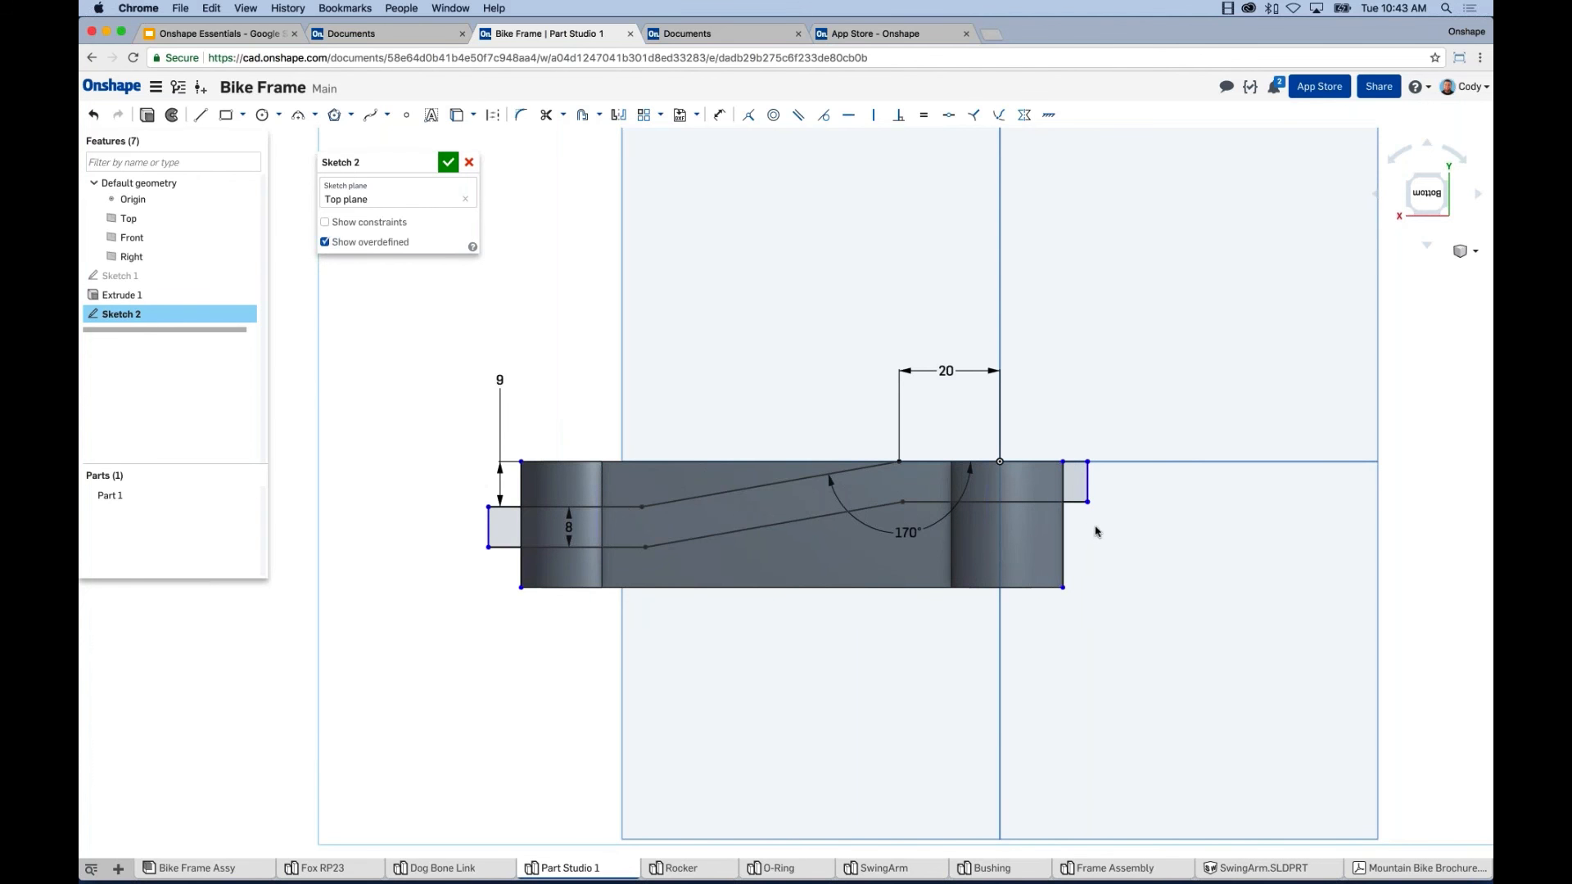
Make each band end line coincident with the matching projected part edge.
left_click(1087, 491)
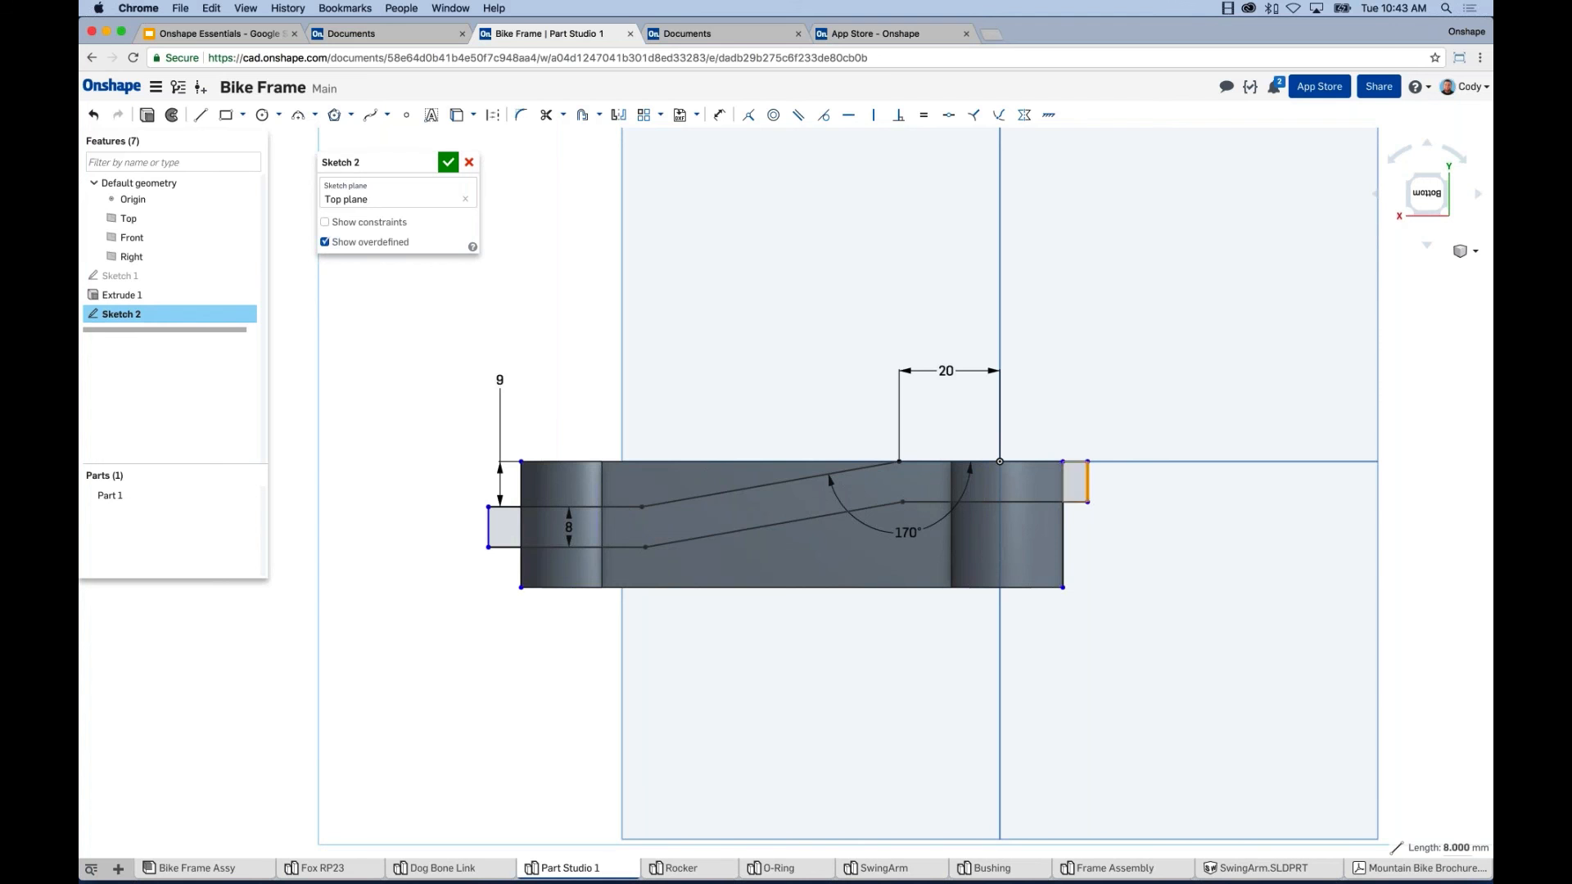
left_click(1063, 525)
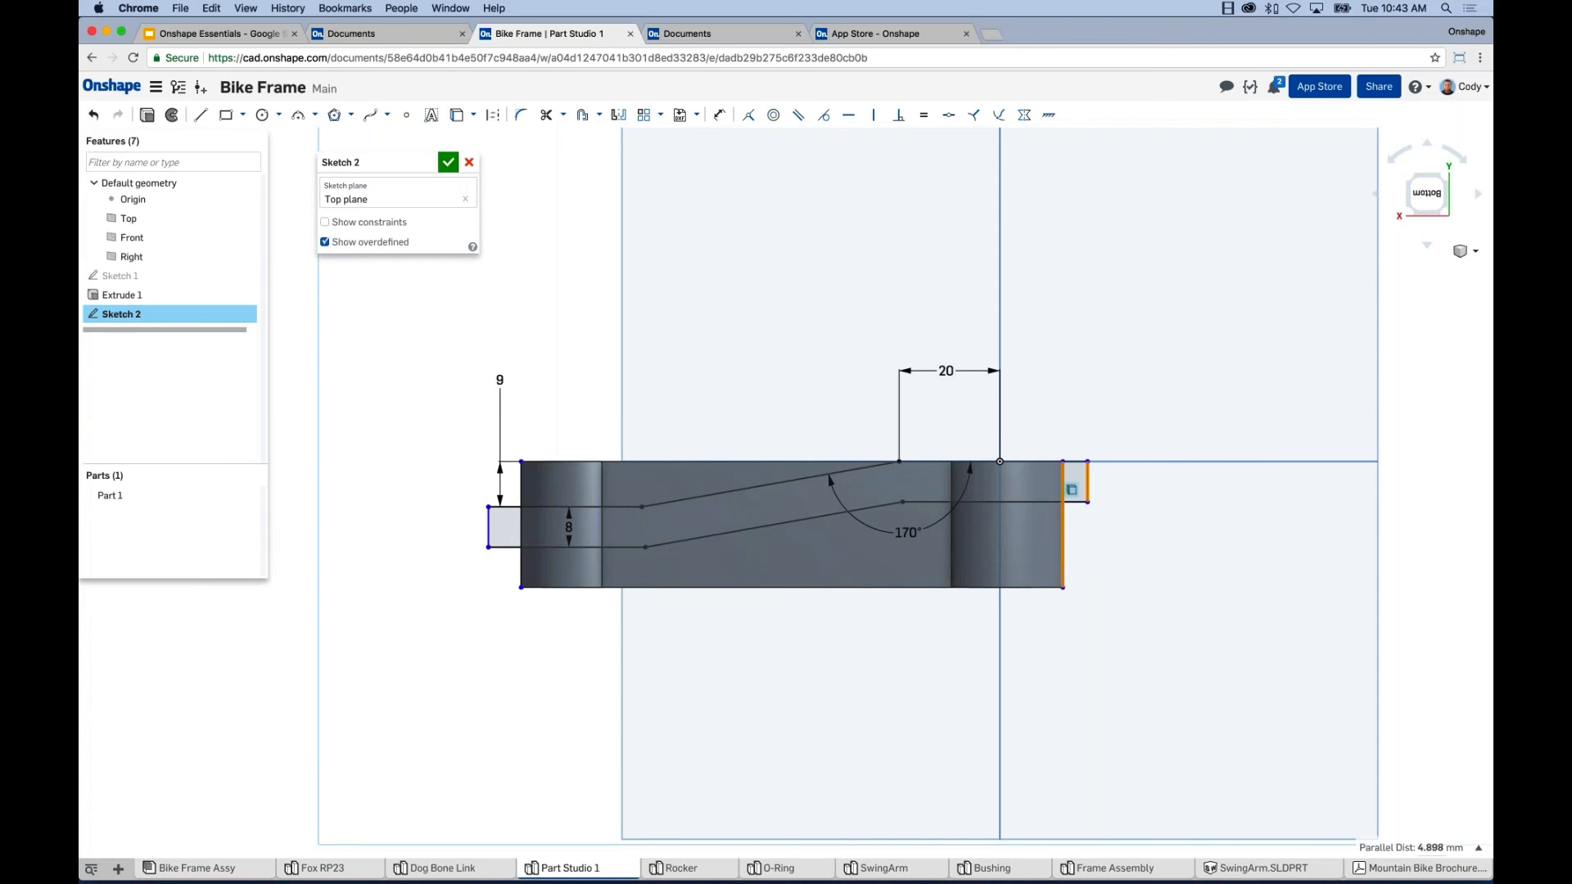
left_click(740, 116)
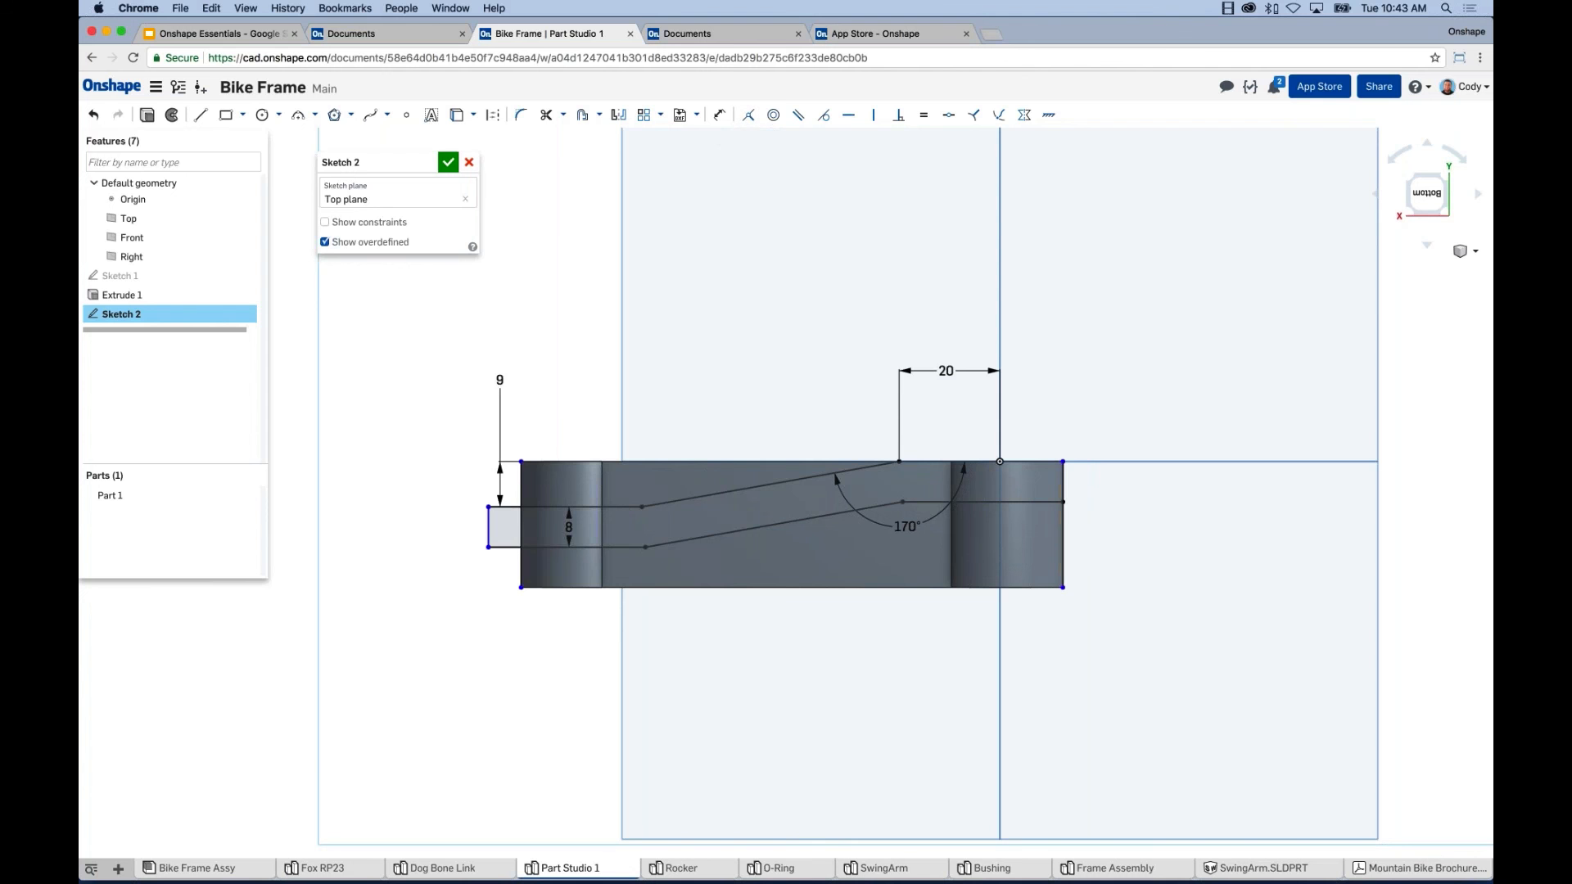
left_click(489, 526)
left_click(521, 571)
left_click(741, 116)
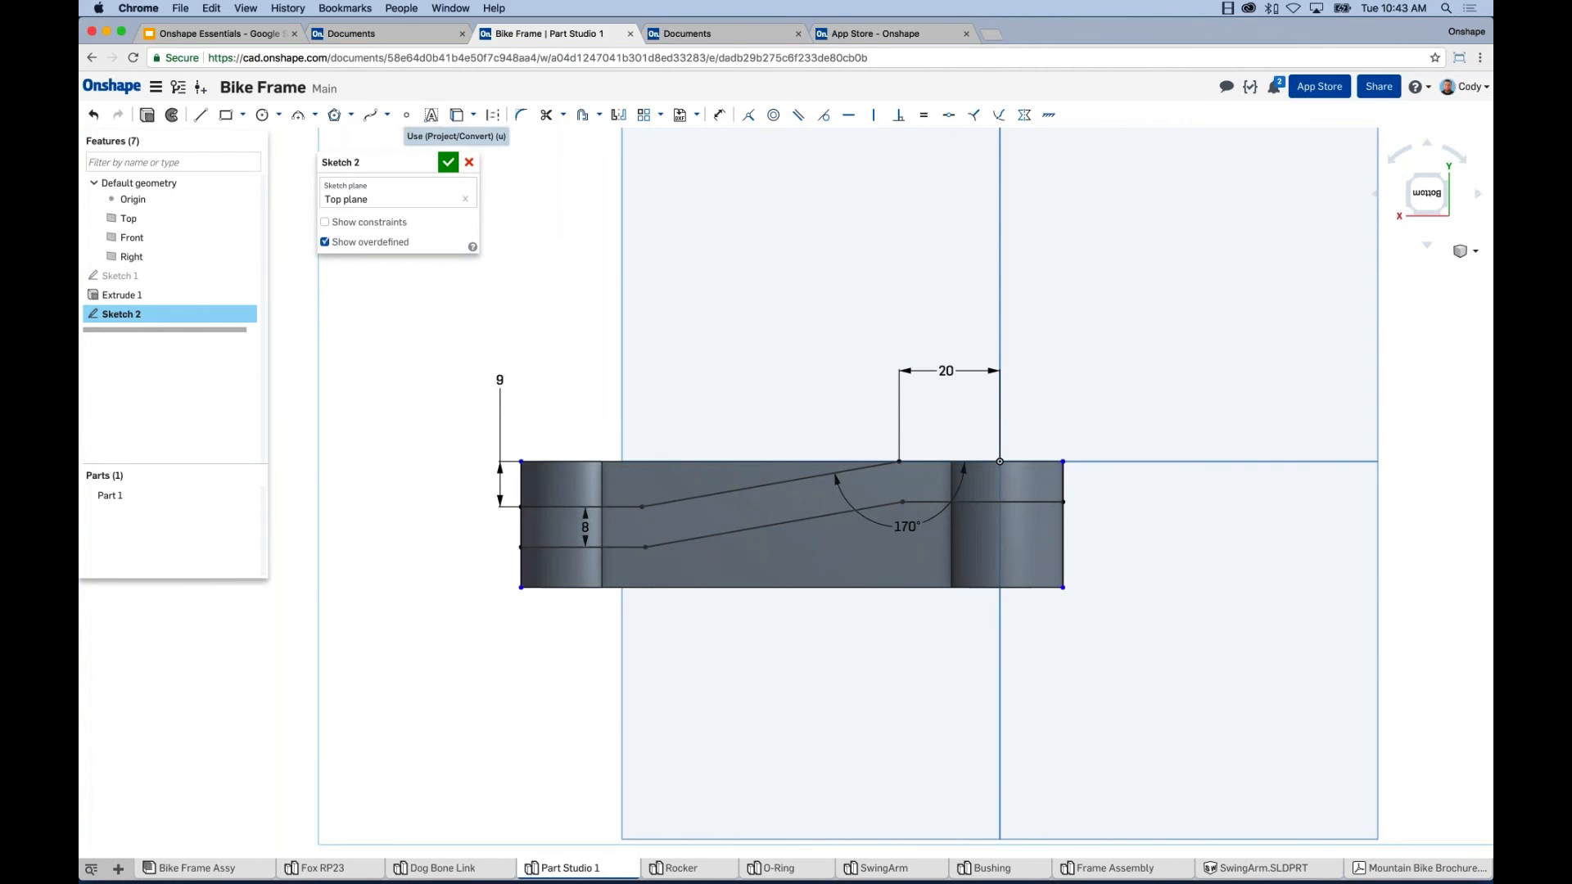
Orbit the link into a 3D view and start an extrude of Sketch 2.
right_click_drag(754, 420, 813, 503)
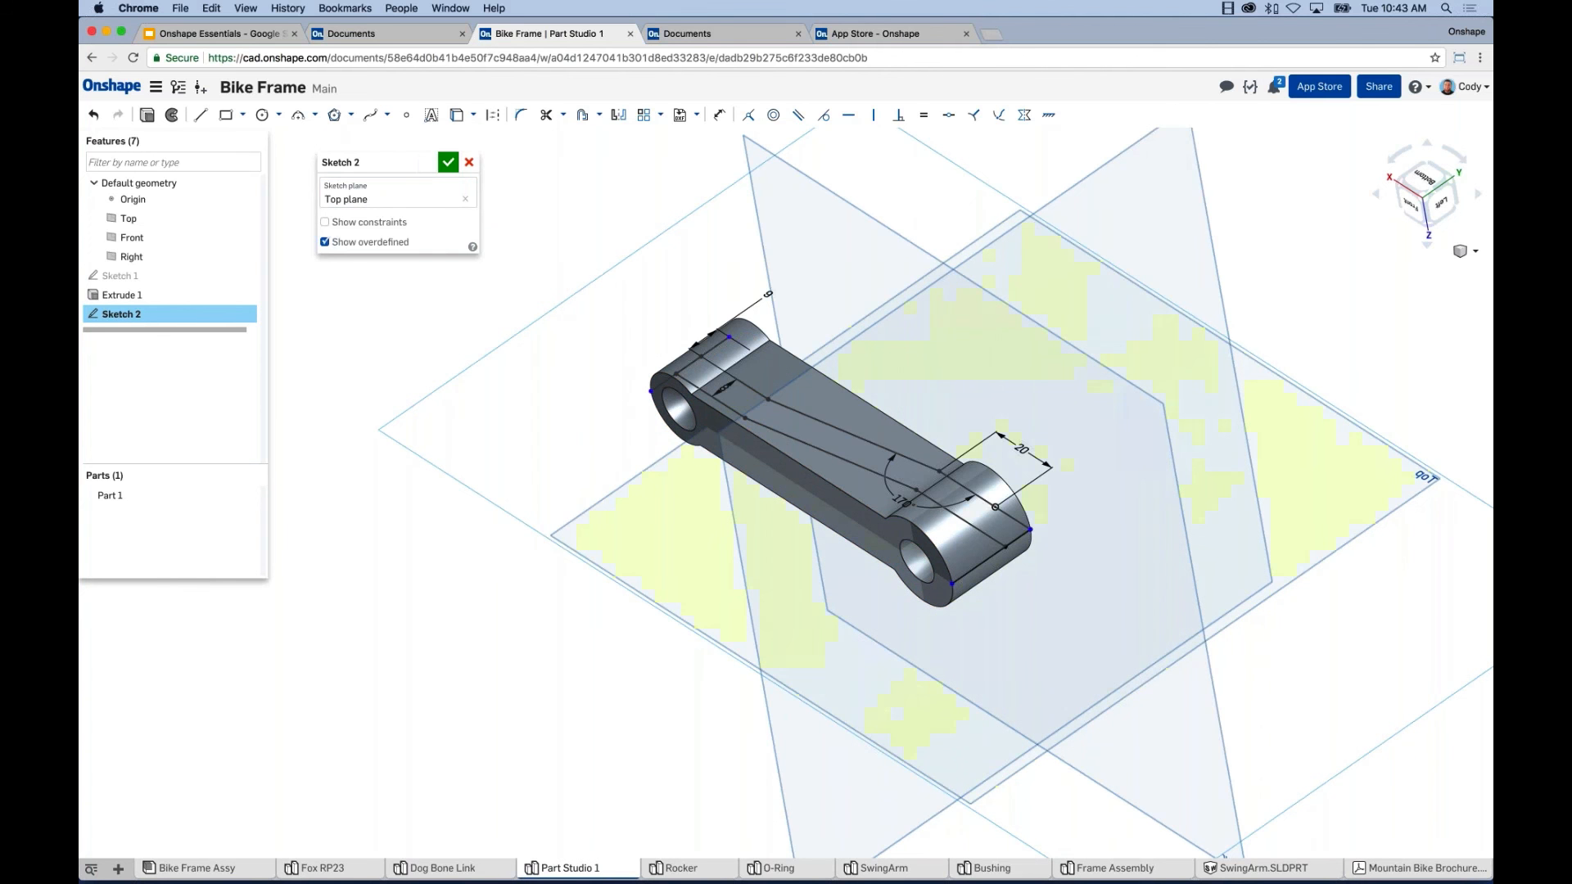
left_click(149, 120)
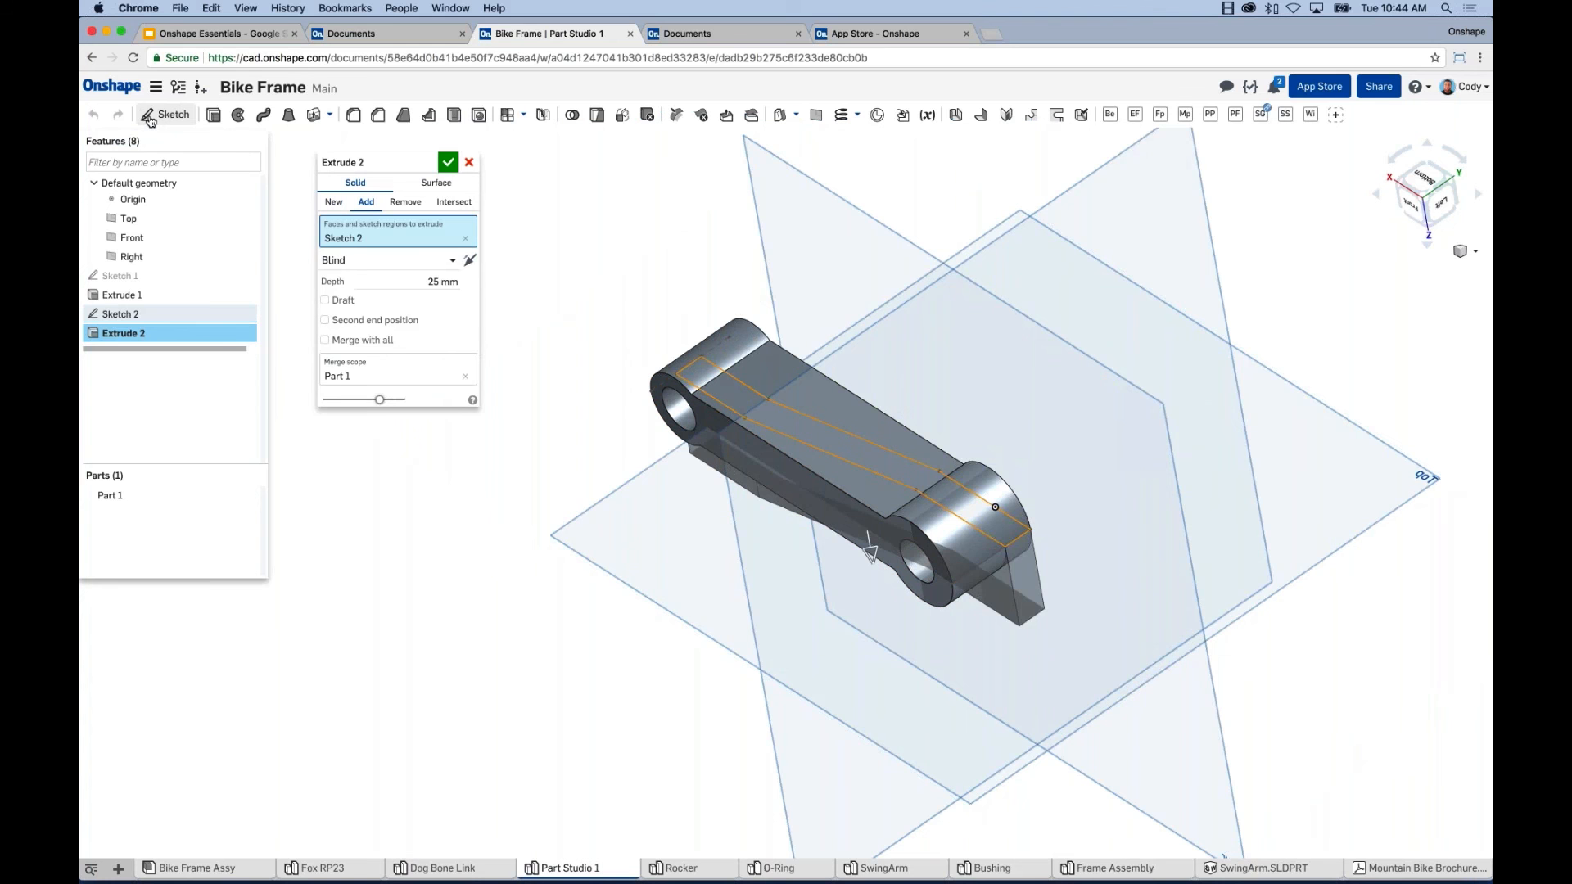
Preview Extrude 2 as Remove and Add, then set it to New to make Part 2.
left_click(402, 202)
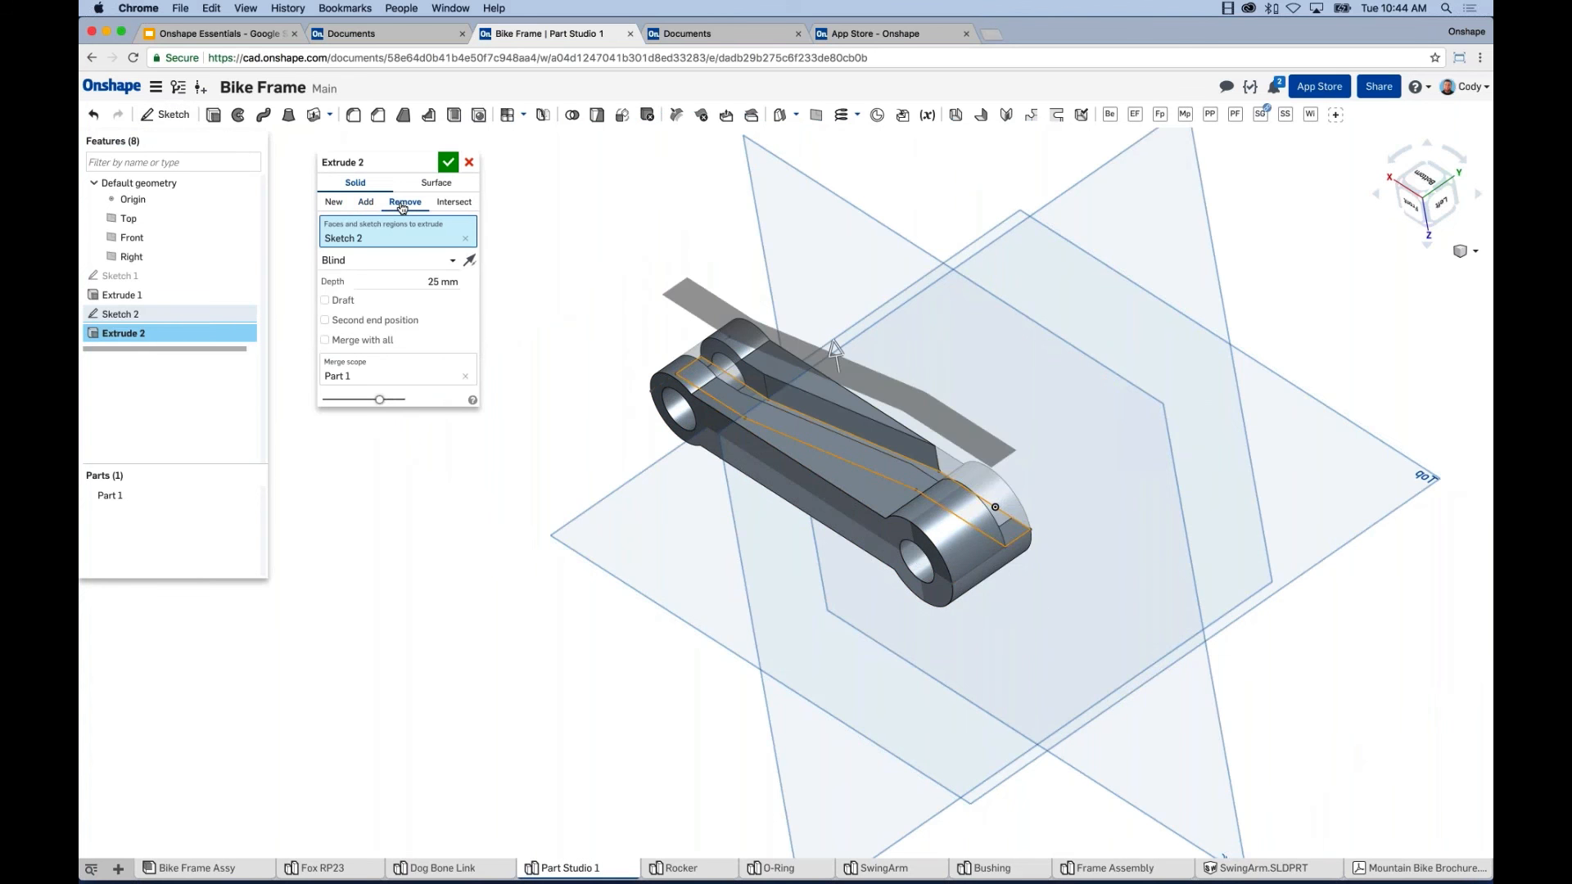
right_click_drag(603, 281, 572, 229)
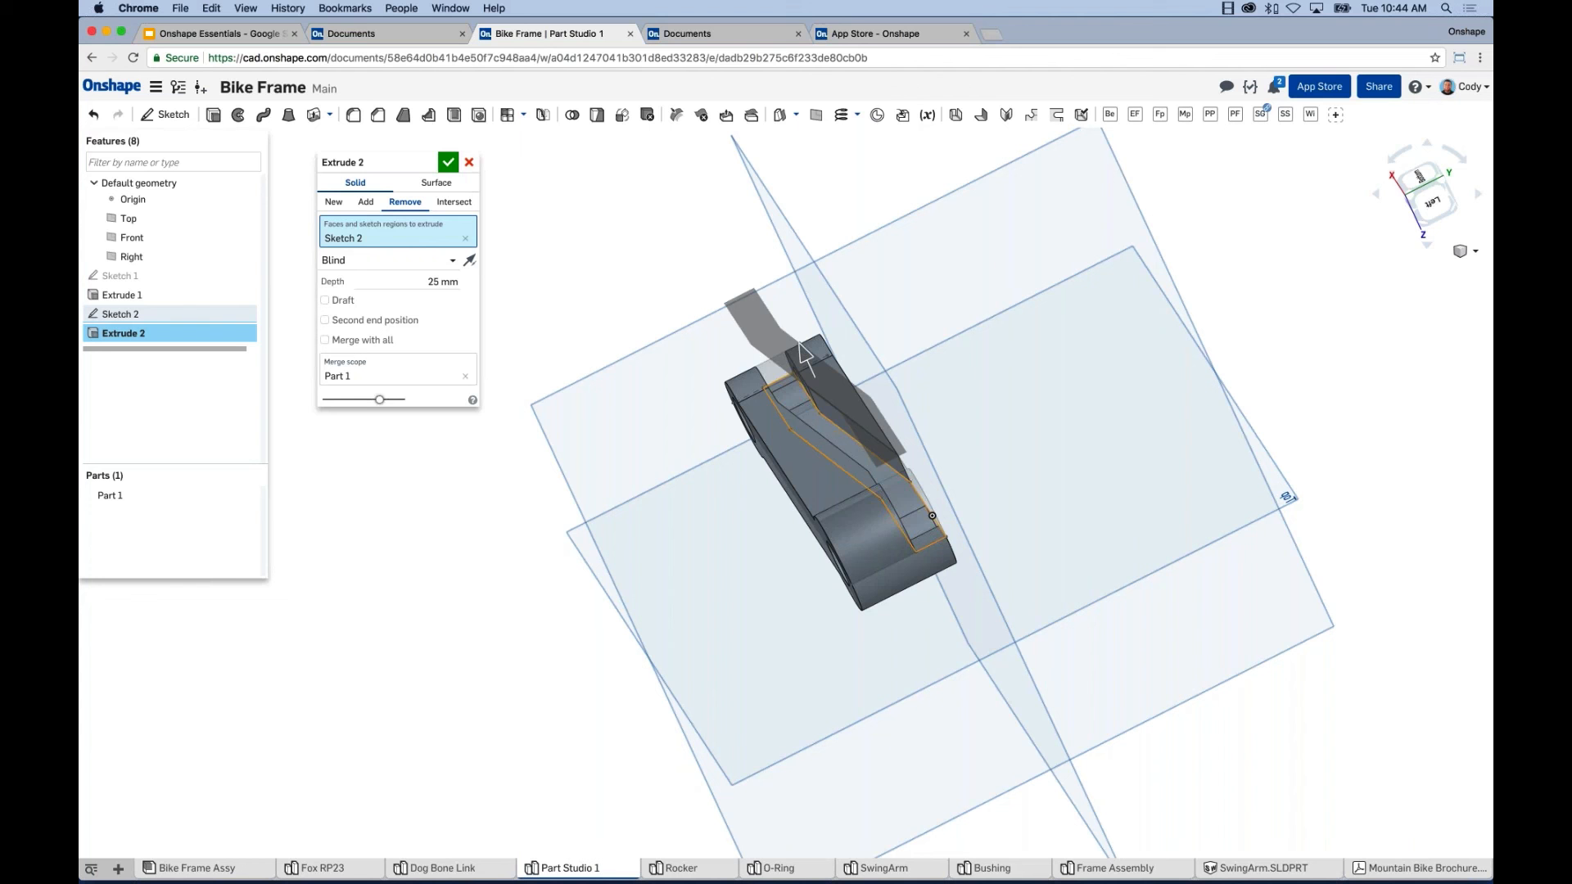
left_click(367, 203)
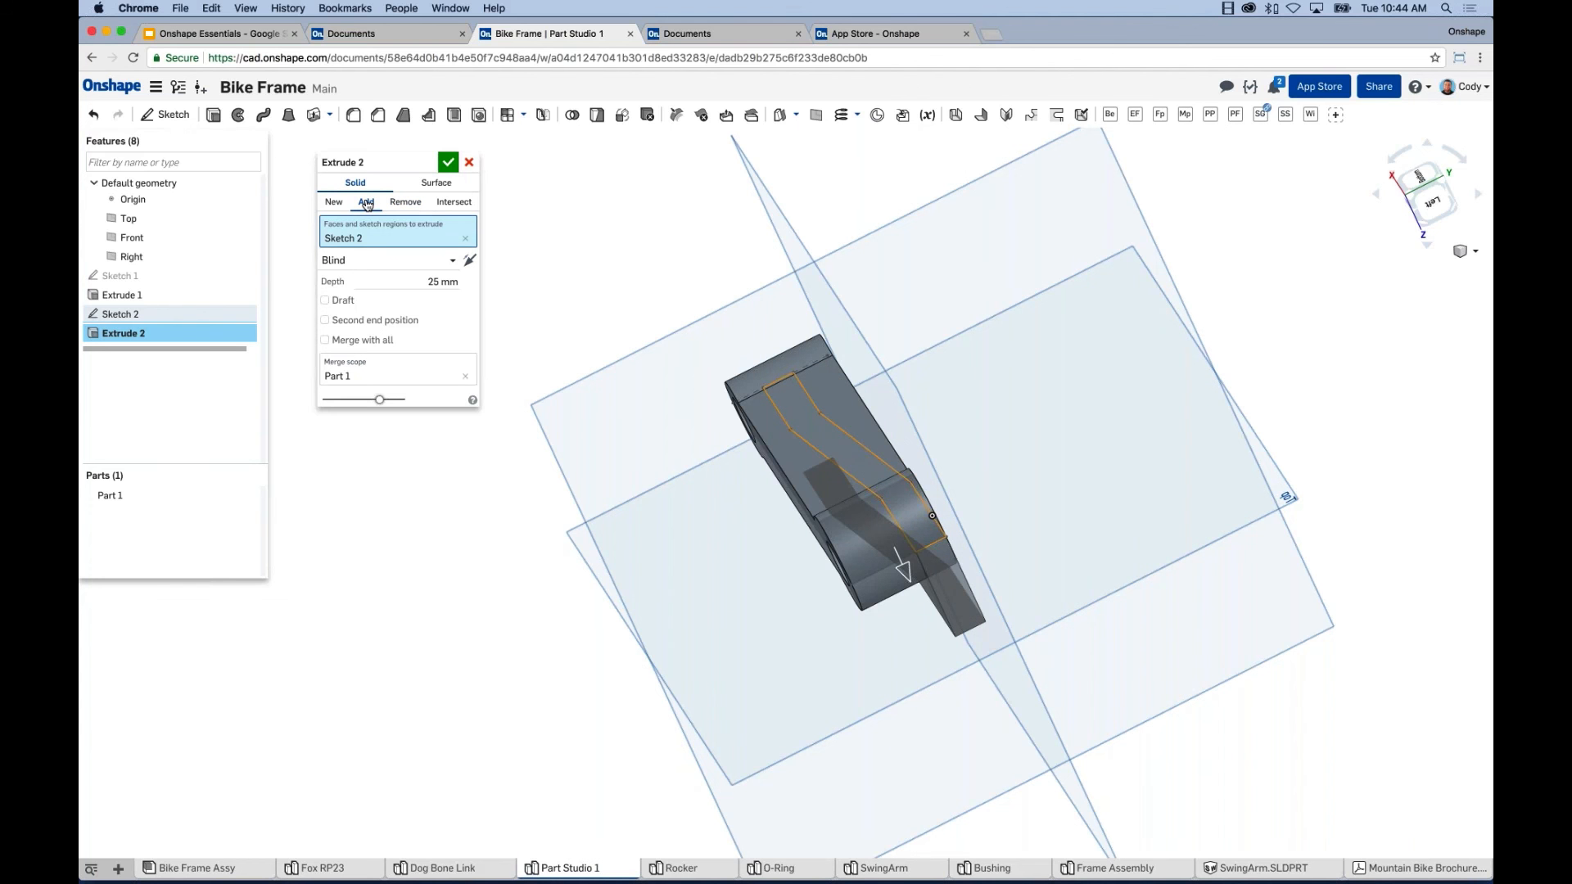
left_click(333, 203)
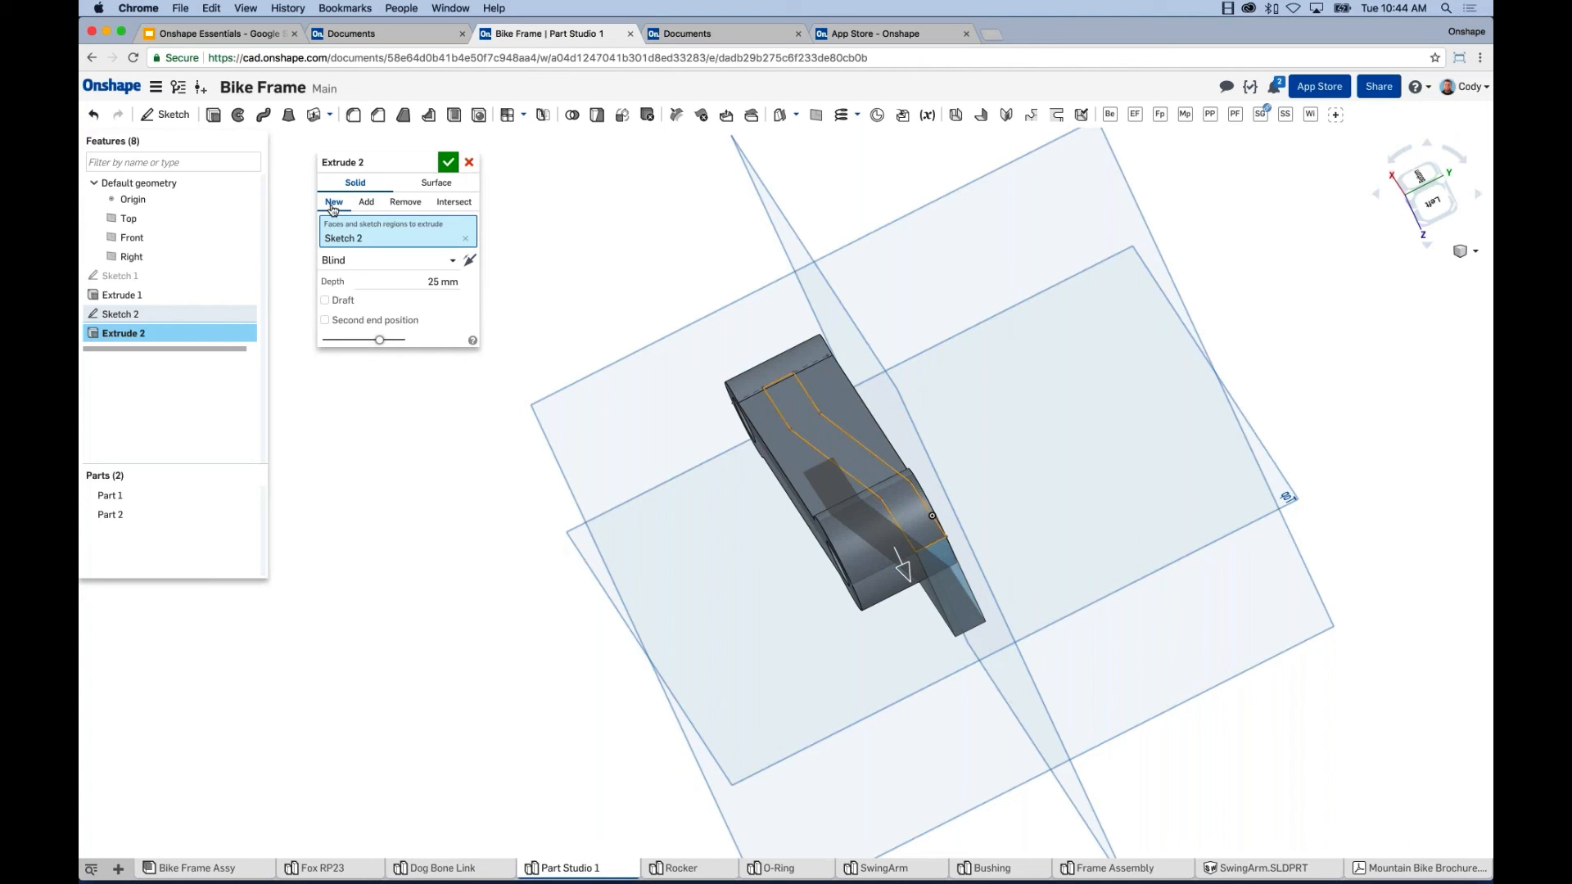
Set Extrude 2 to Intersect with a Symmetric 25 mm depth, check it, and accept.
left_click(452, 202)
left_click(425, 260)
left_click(446, 299)
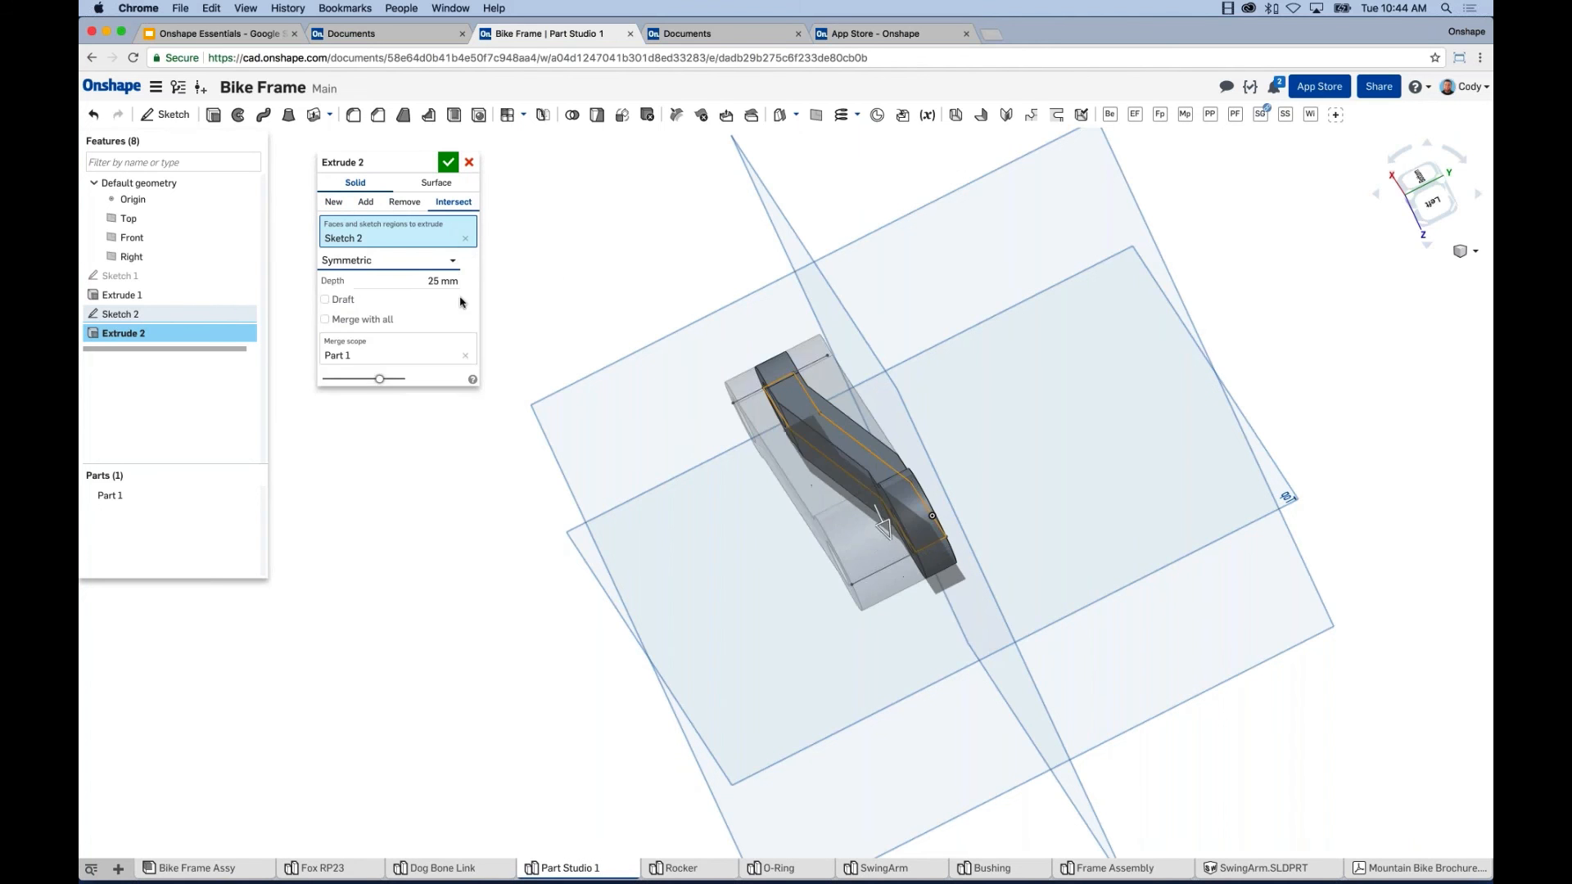
mouse_move(752, 342)
right_mouse_down()
mouse_move(818, 340)
mouse_move(761, 428)
mouse_move(776, 335)
right_mouse_up()
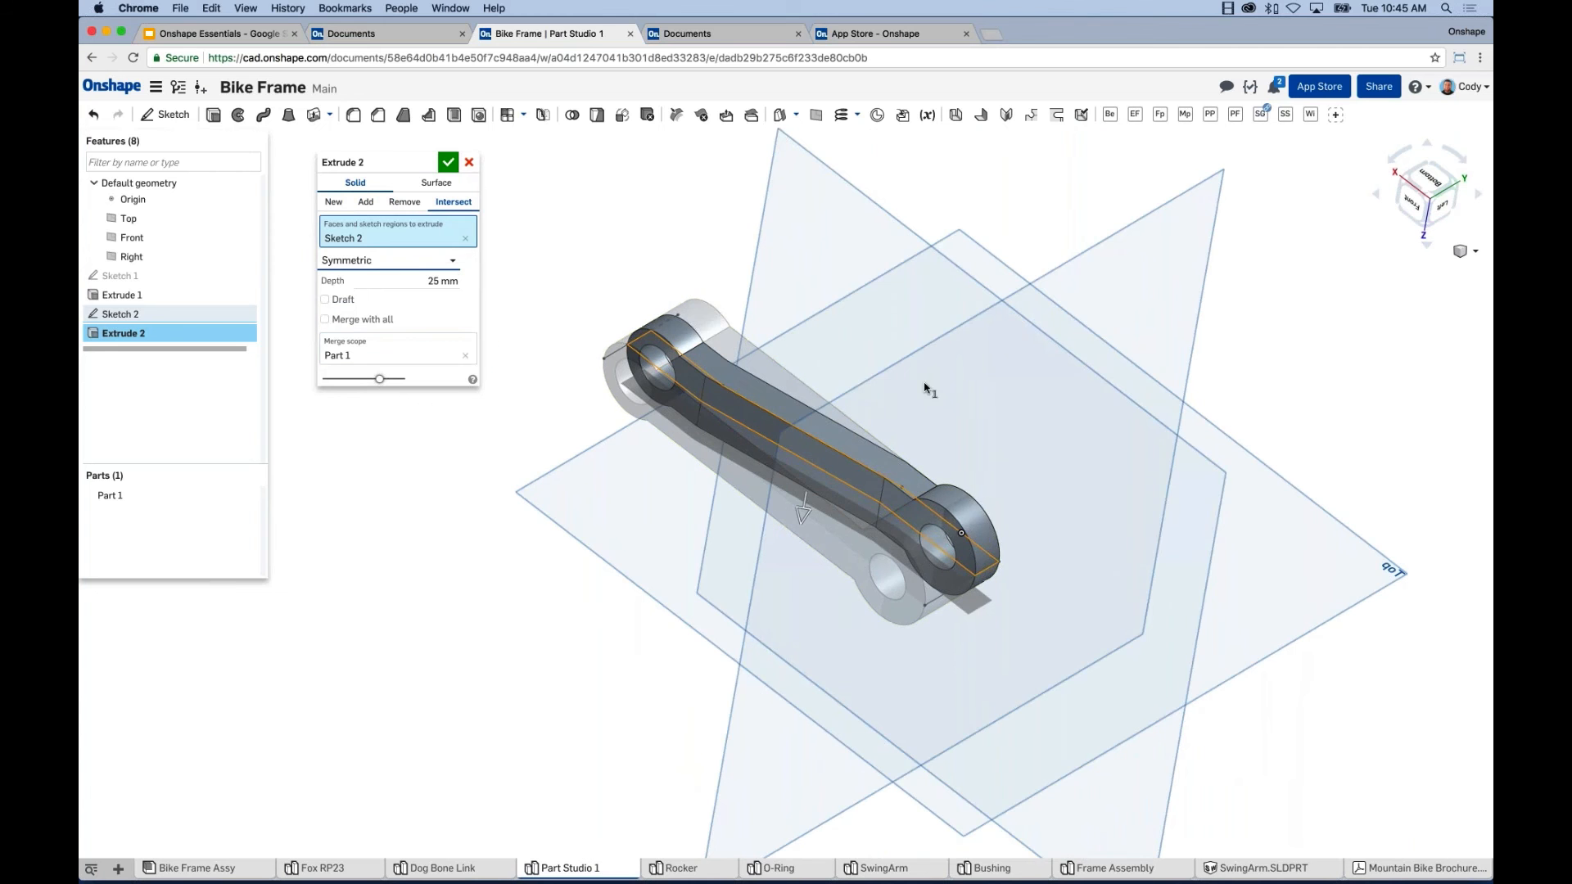
mouse_move(922, 393)
right_mouse_down()
mouse_move(874, 446)
mouse_move(923, 365)
right_mouse_up()
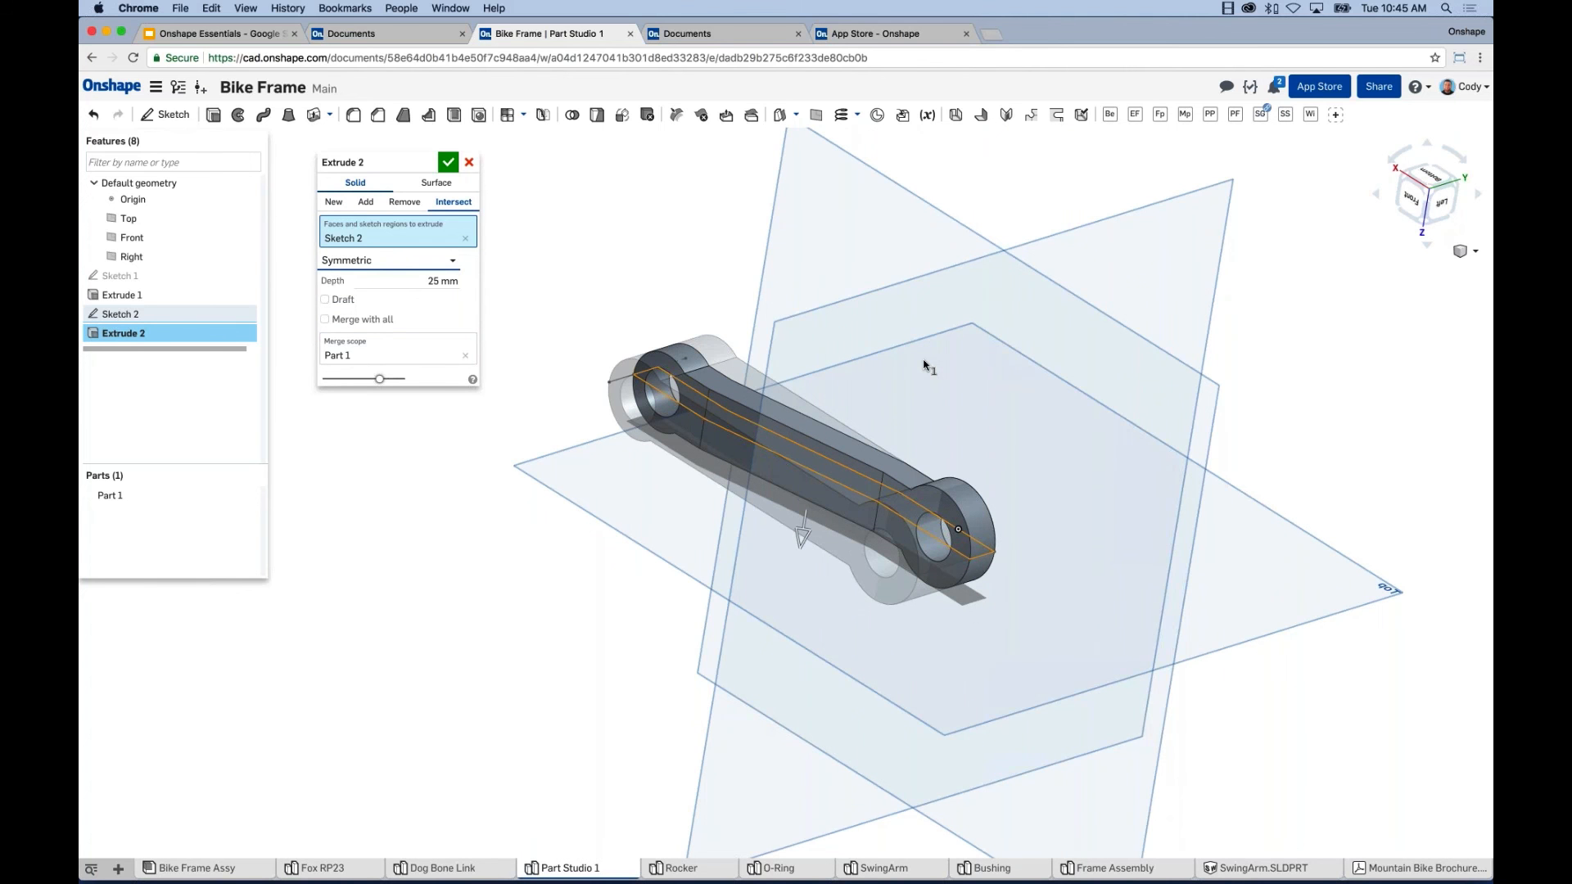
left_click(448, 161)
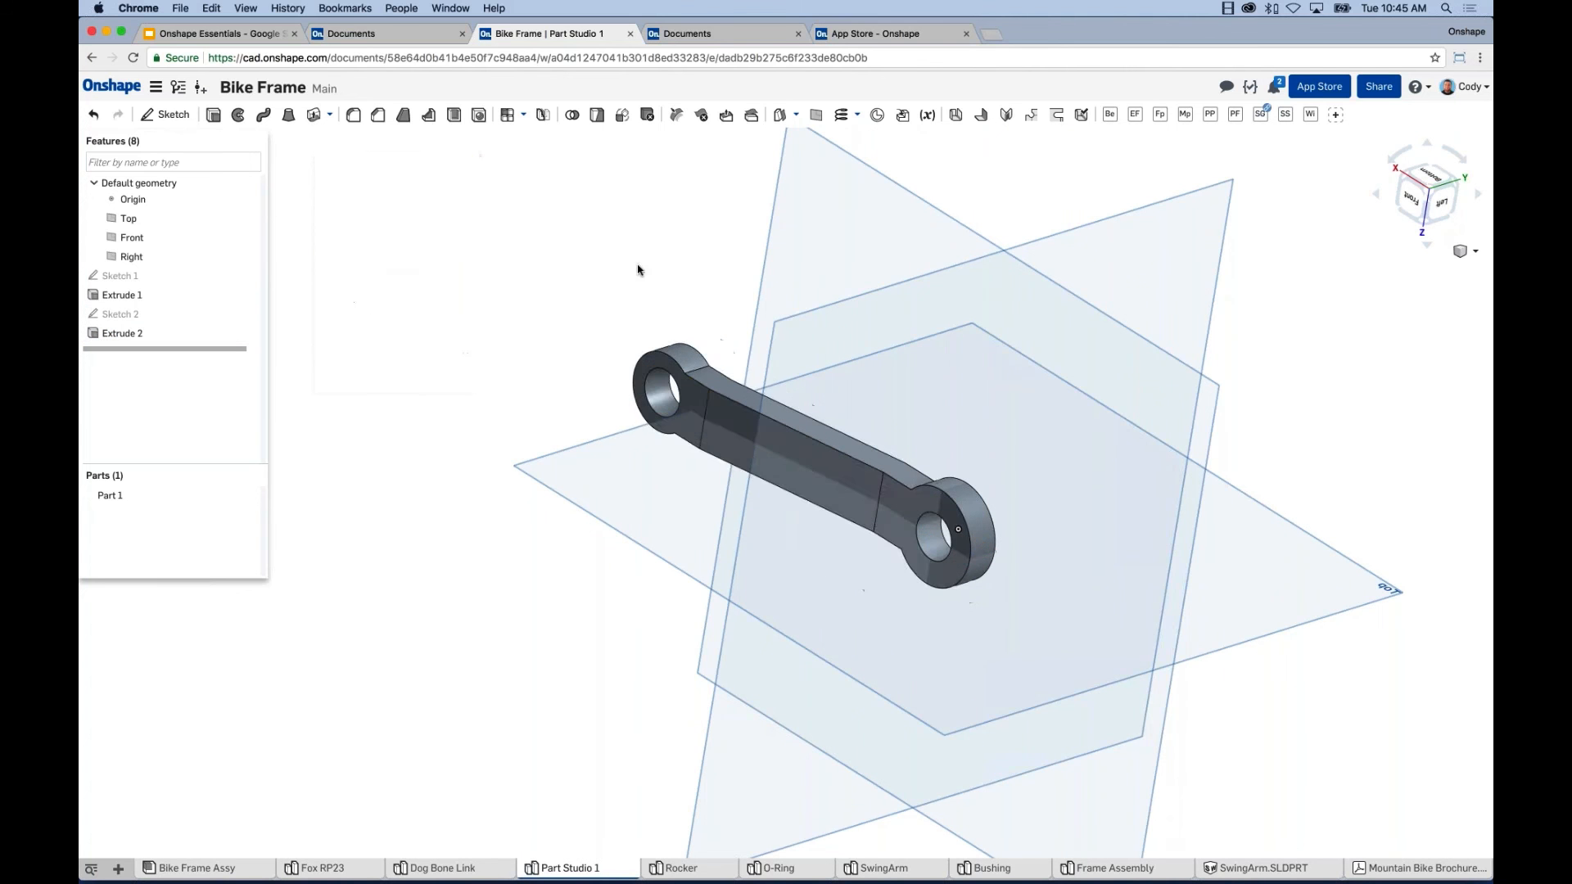
Hide the Top, Front and Right planes and zoom to fit the finished link.
right_click_drag(638, 270, 616, 311)
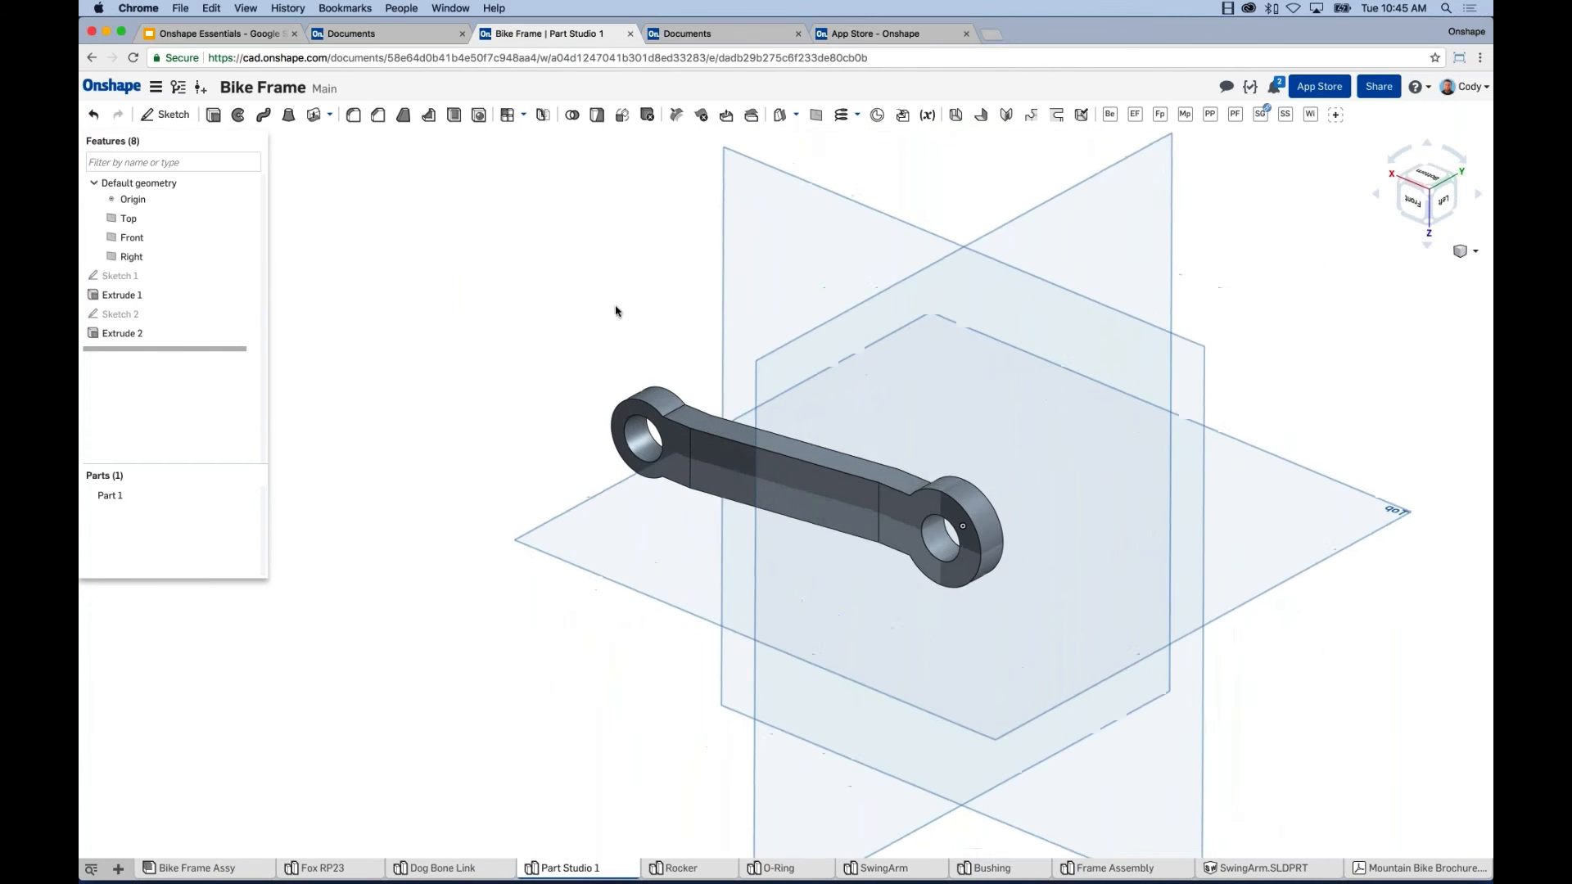
scroll(615, 311, "down", 2)
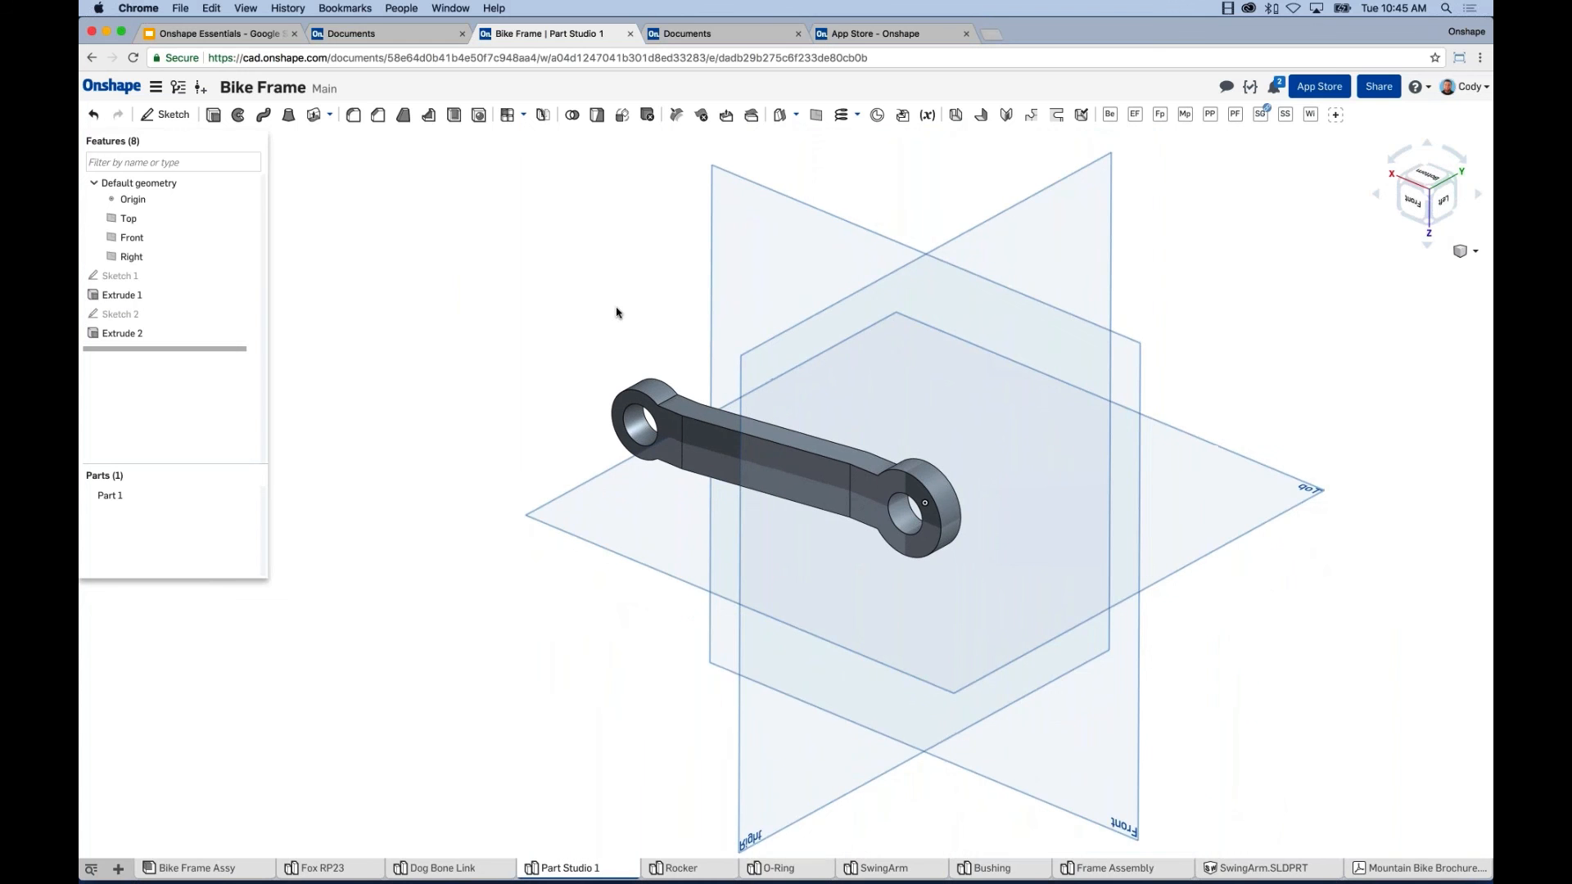
key("p")
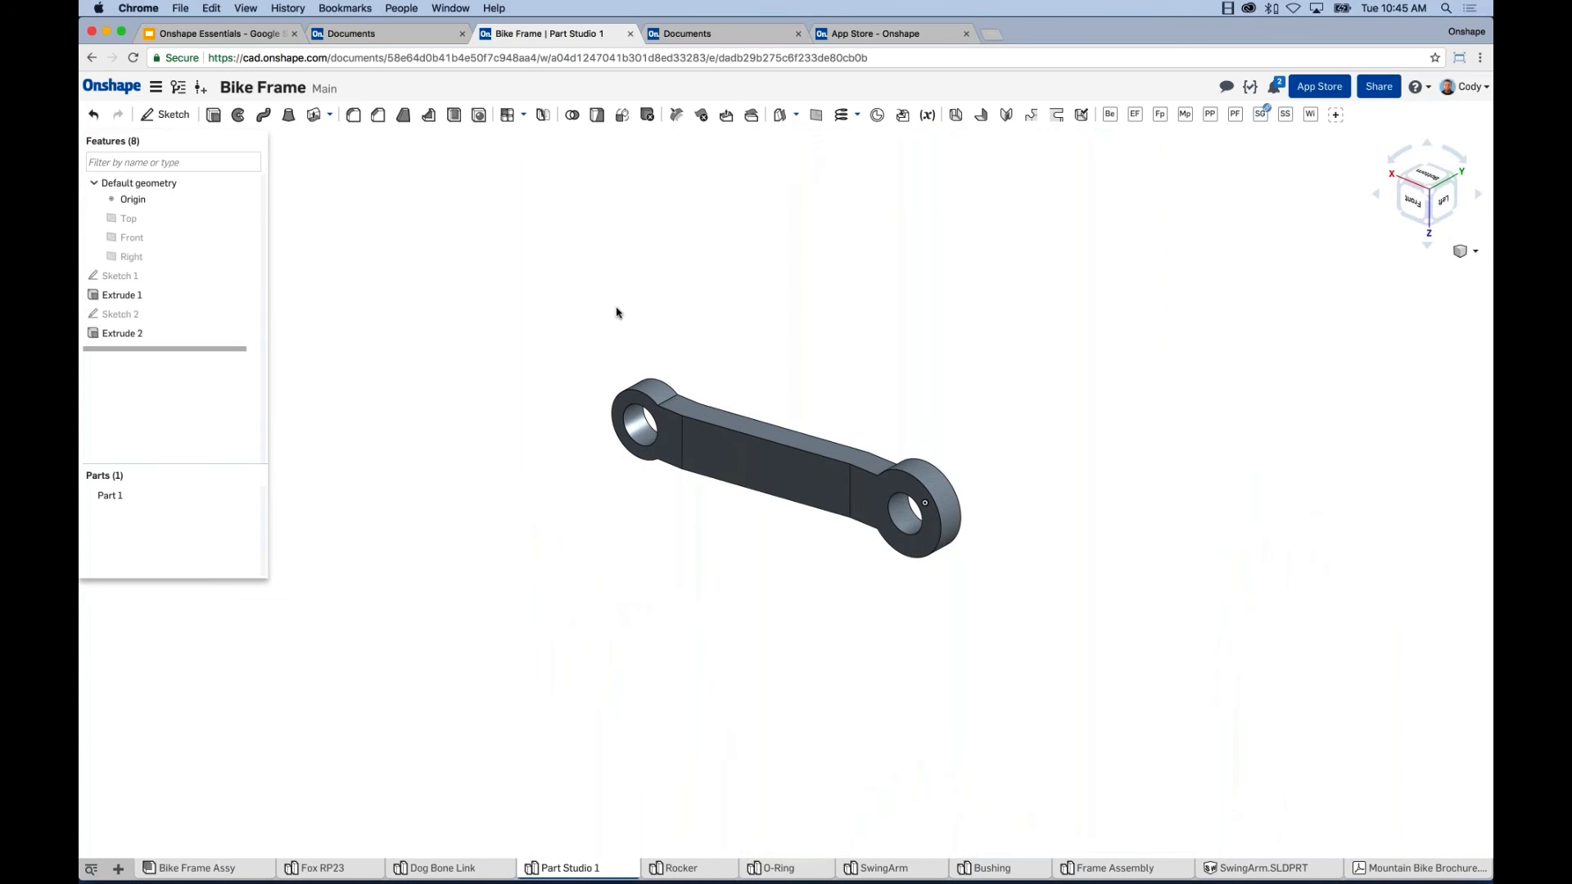
key("p")
key("p")
key("p")
key("p")
key("f")
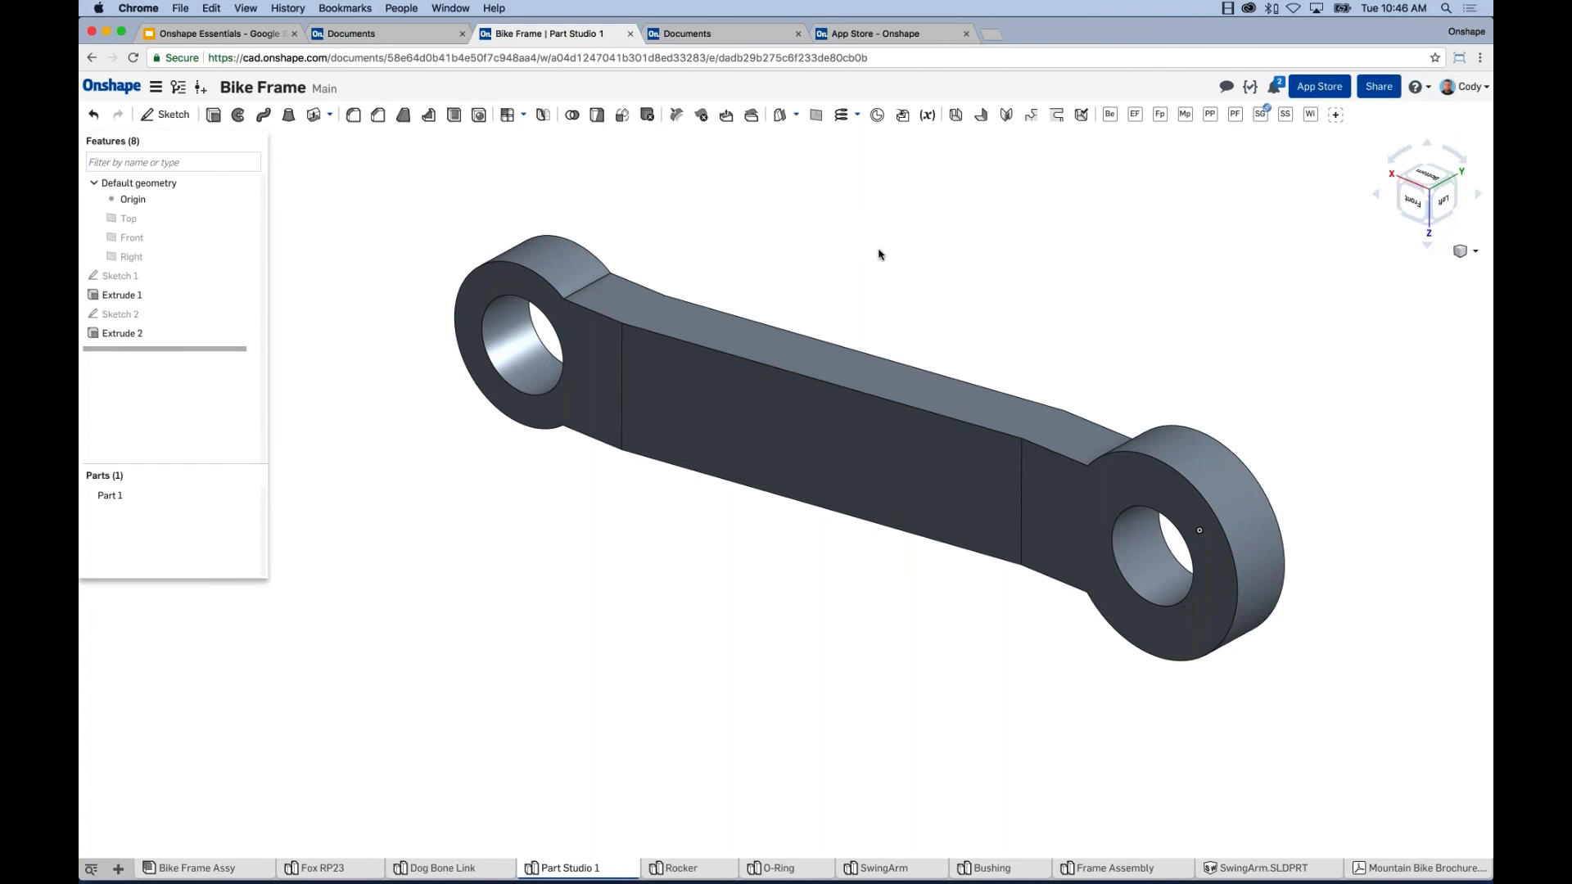
Zoom in on the link and open the Bike Frame document's Share settings.
scroll(895, 254, "down", 5)
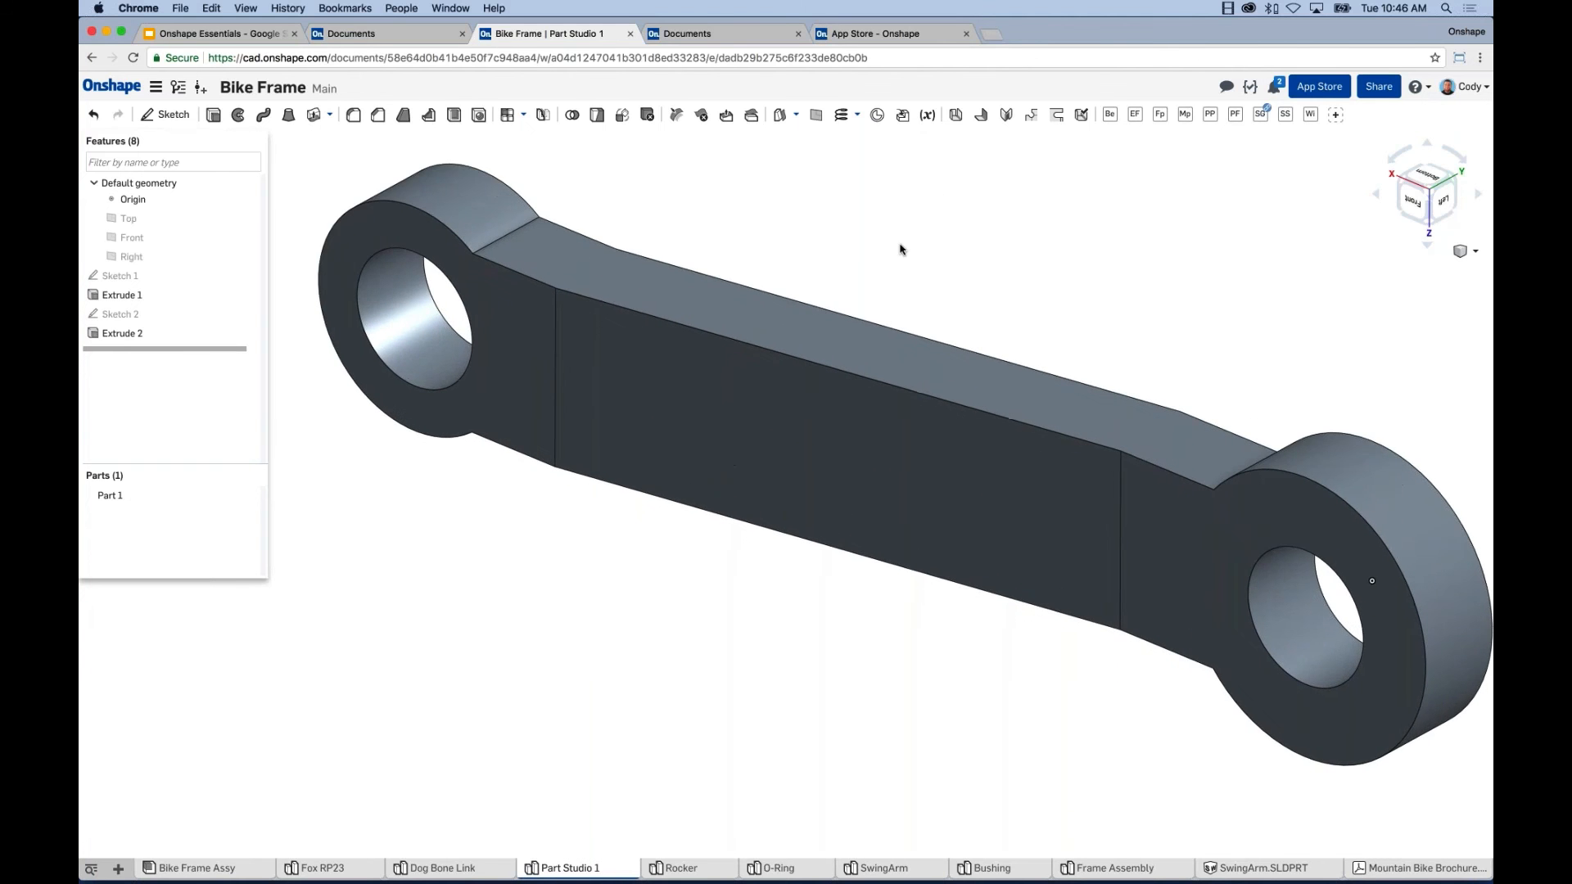
middle_click_drag(900, 249, 900, 244)
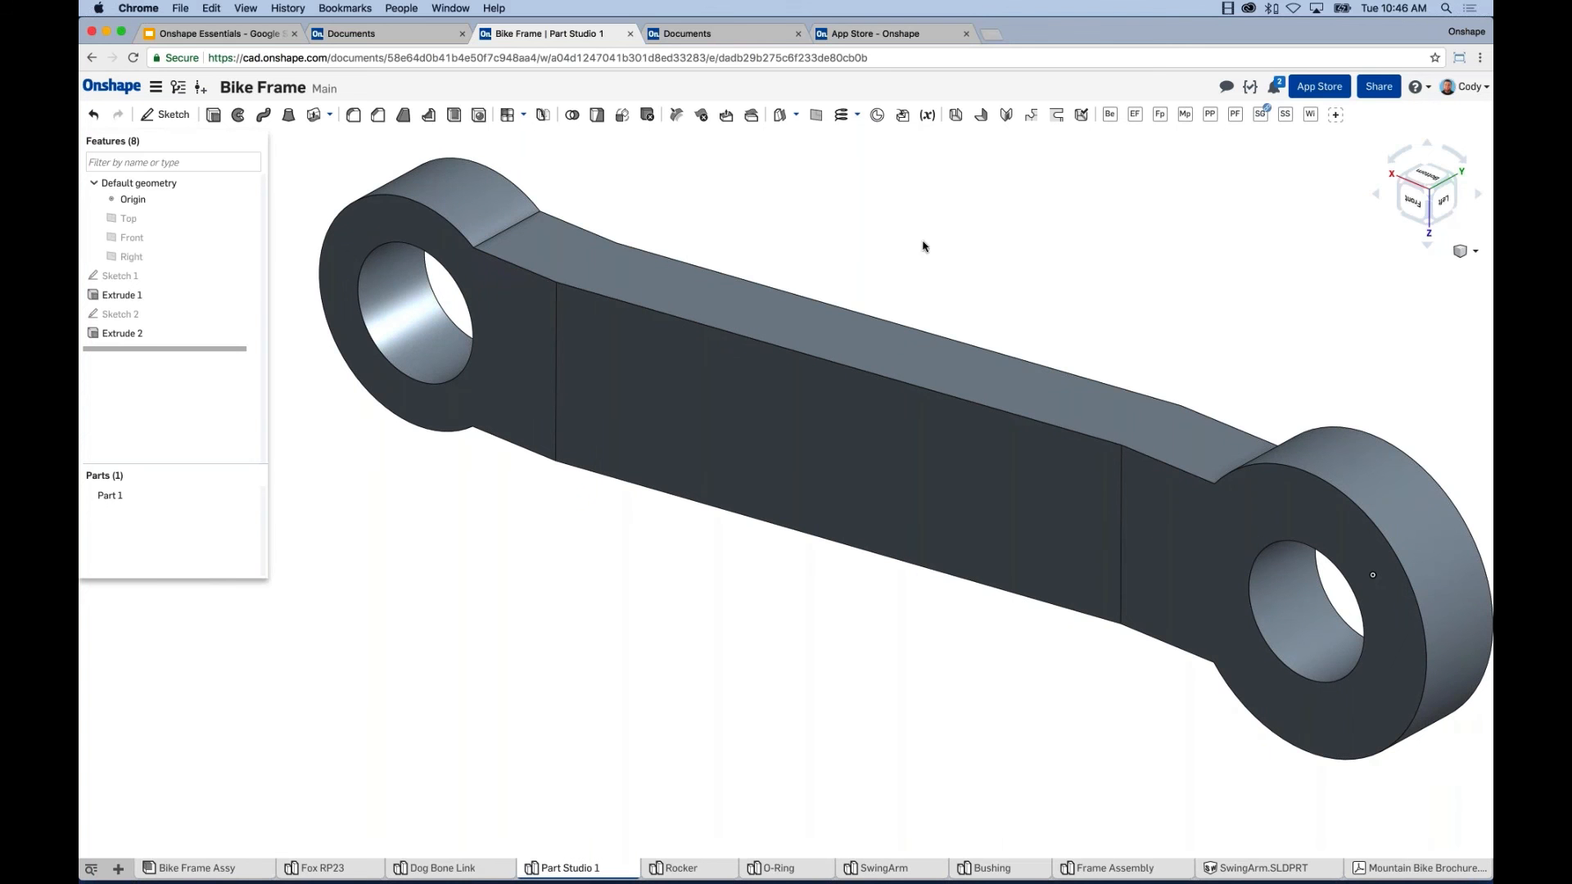
left_click(1376, 96)
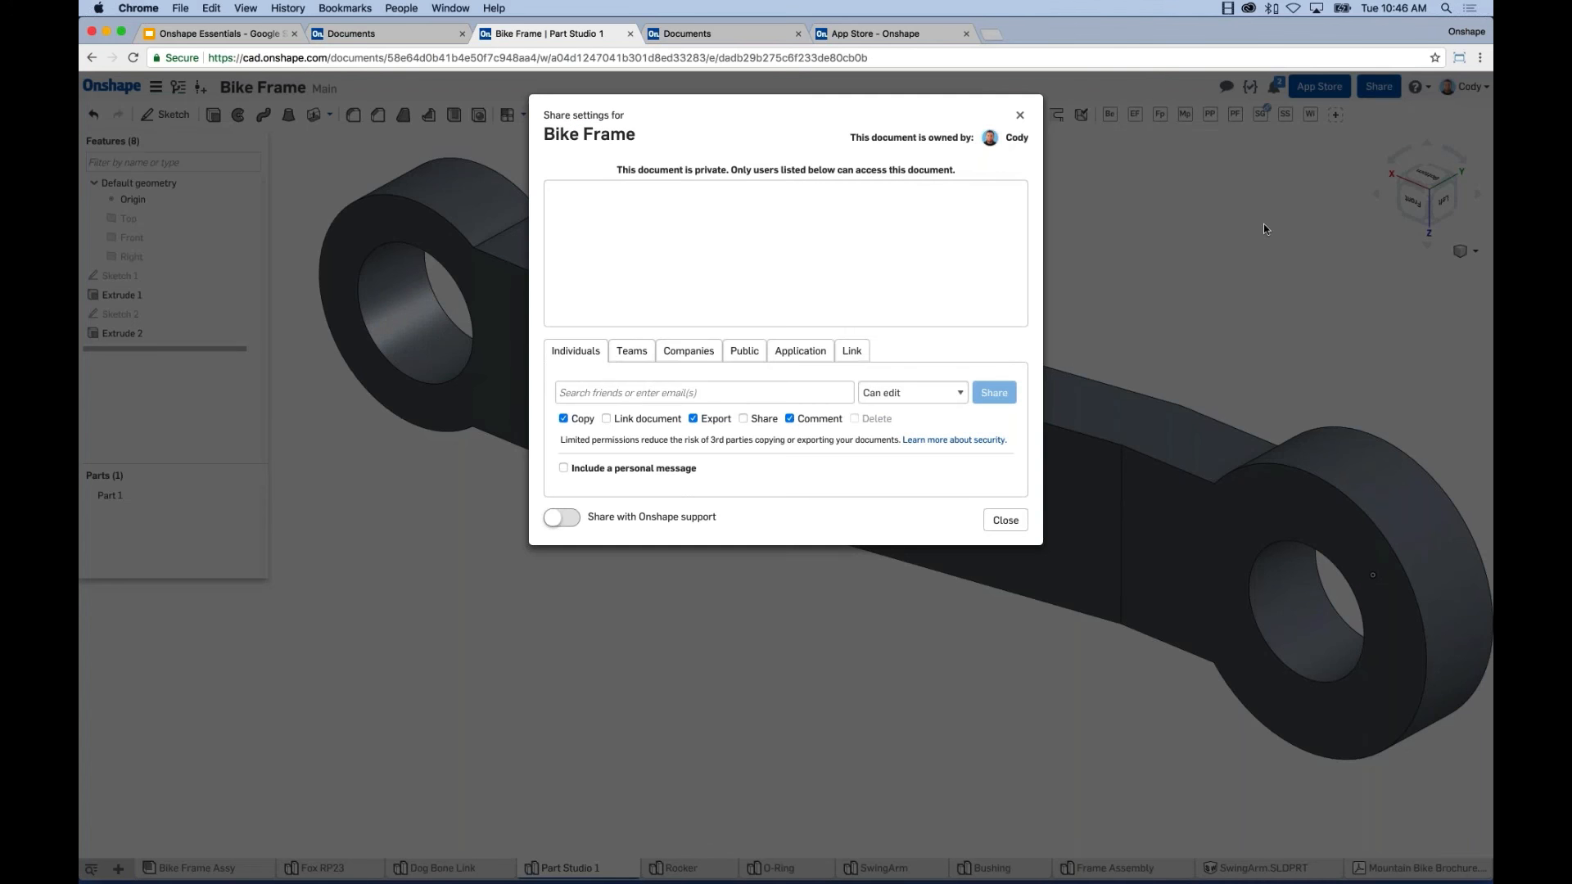
Invite the colleague by e-mail with Can edit access, unchecking Copy, Export and Share.
type("carms")
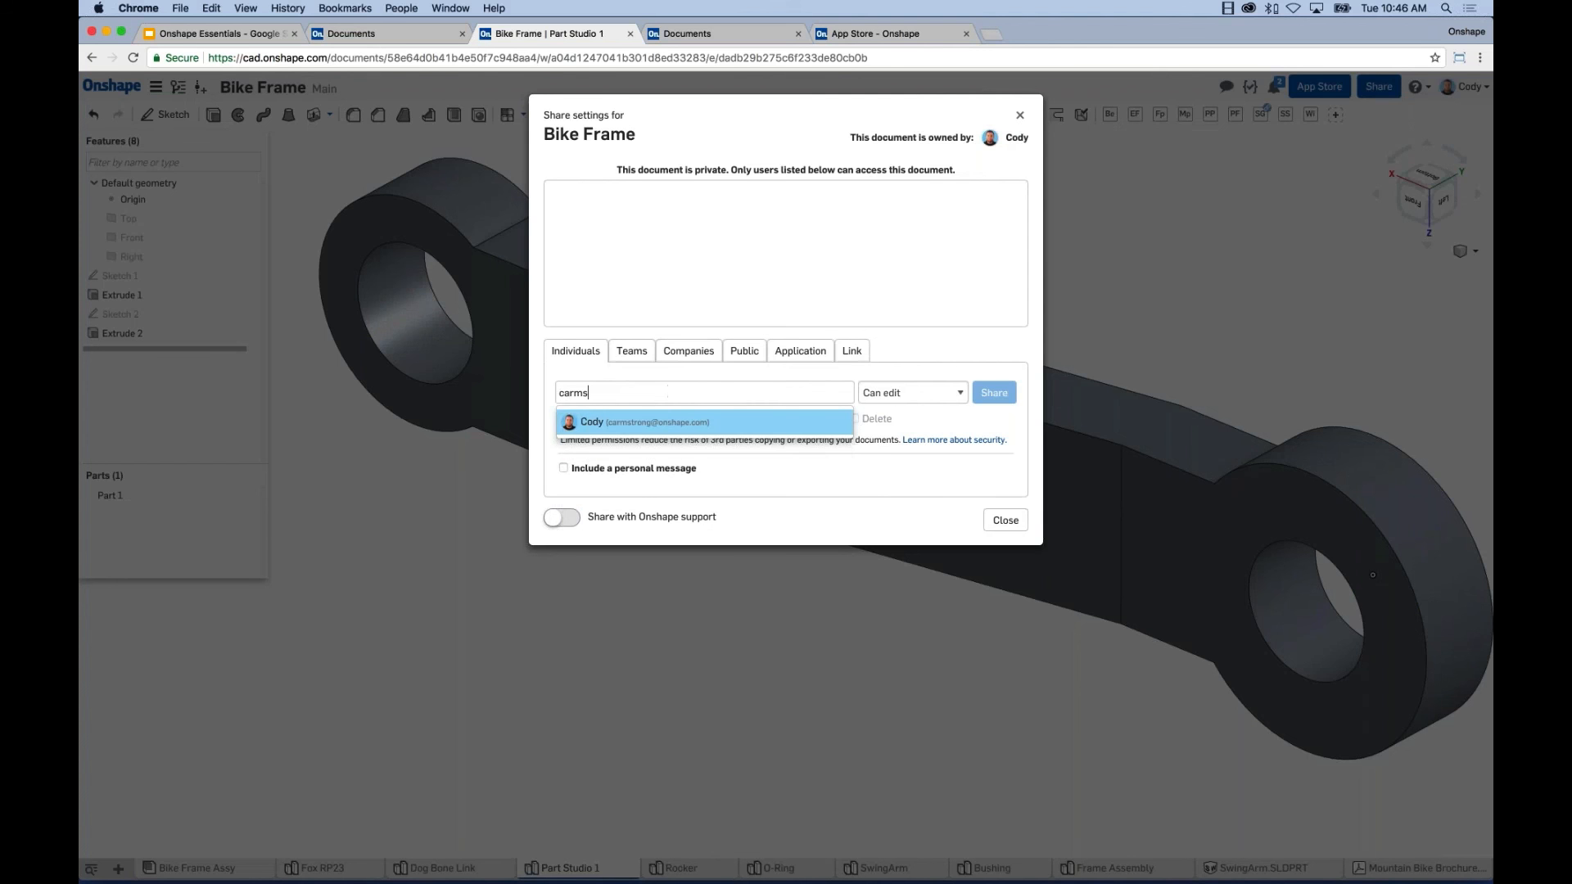
key("Return")
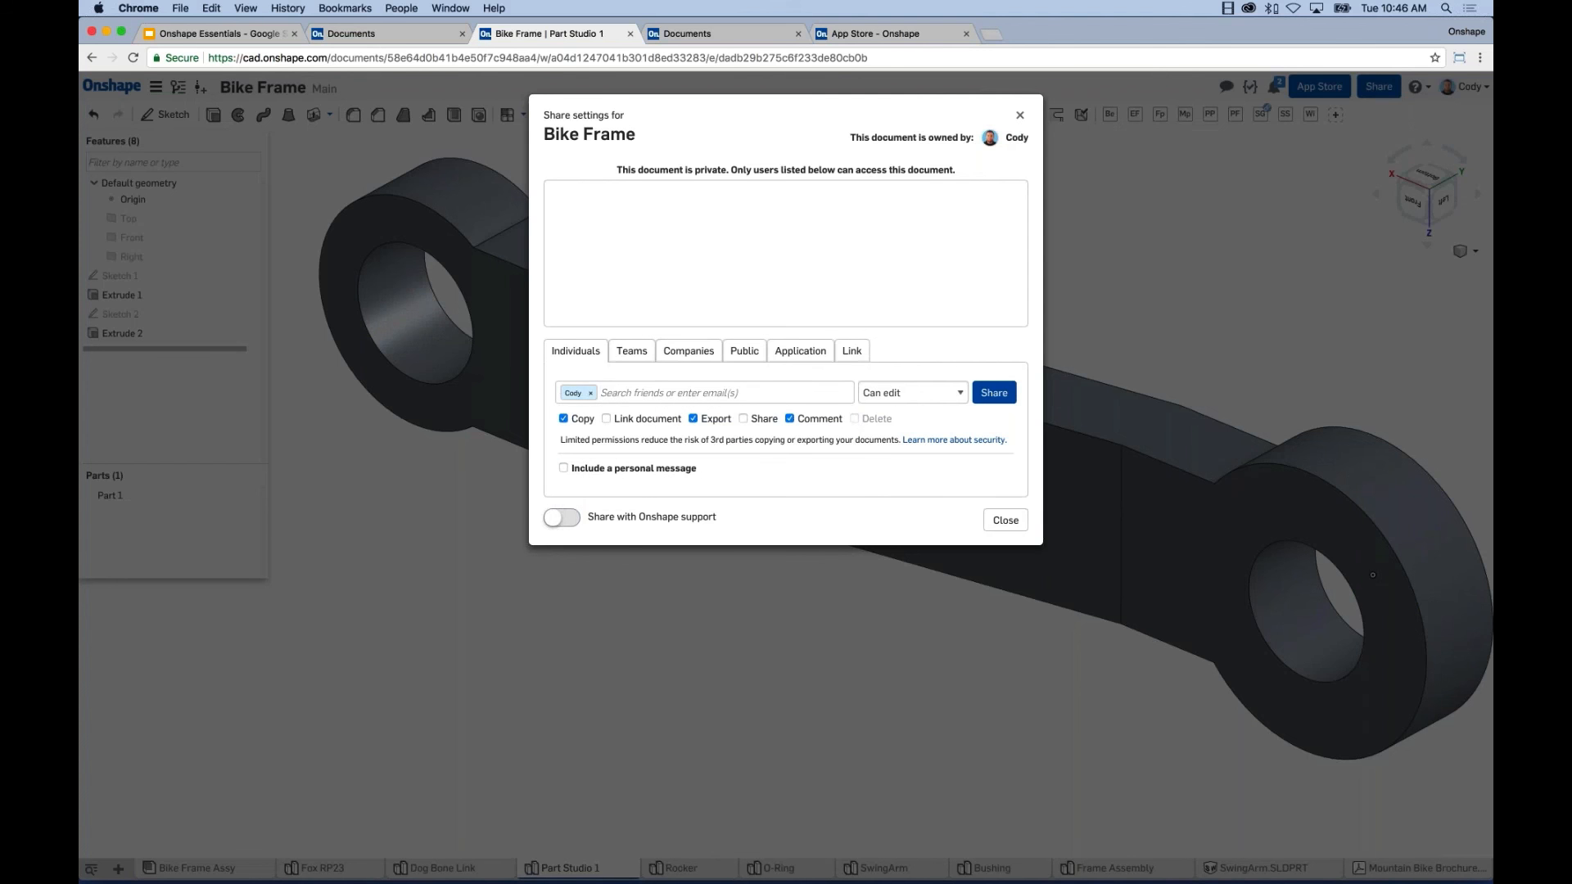
left_click(929, 393)
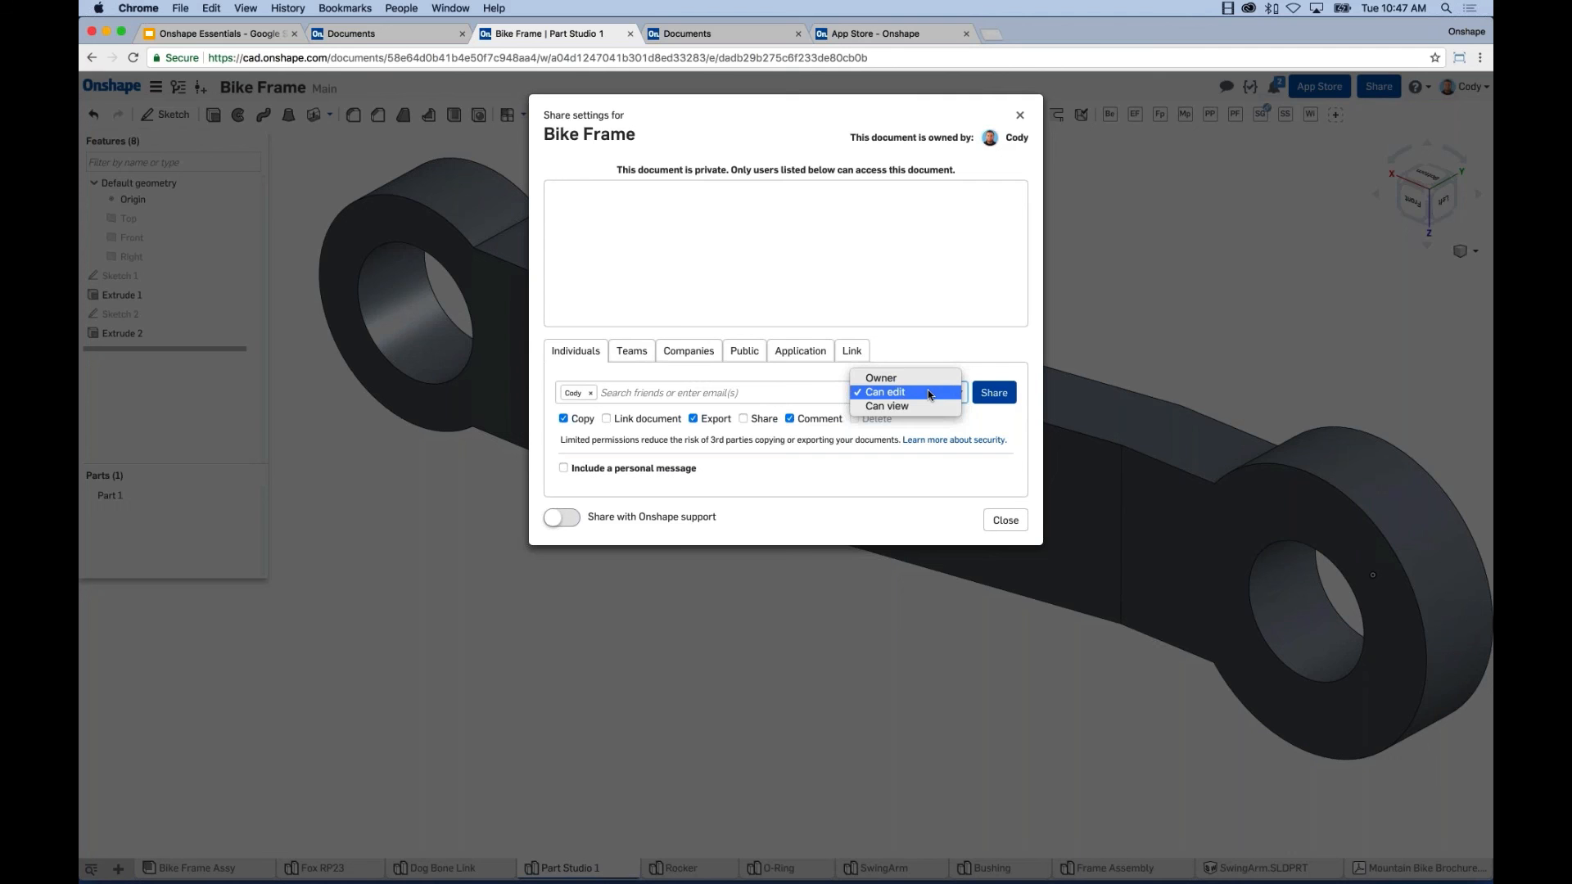
left_click(901, 405)
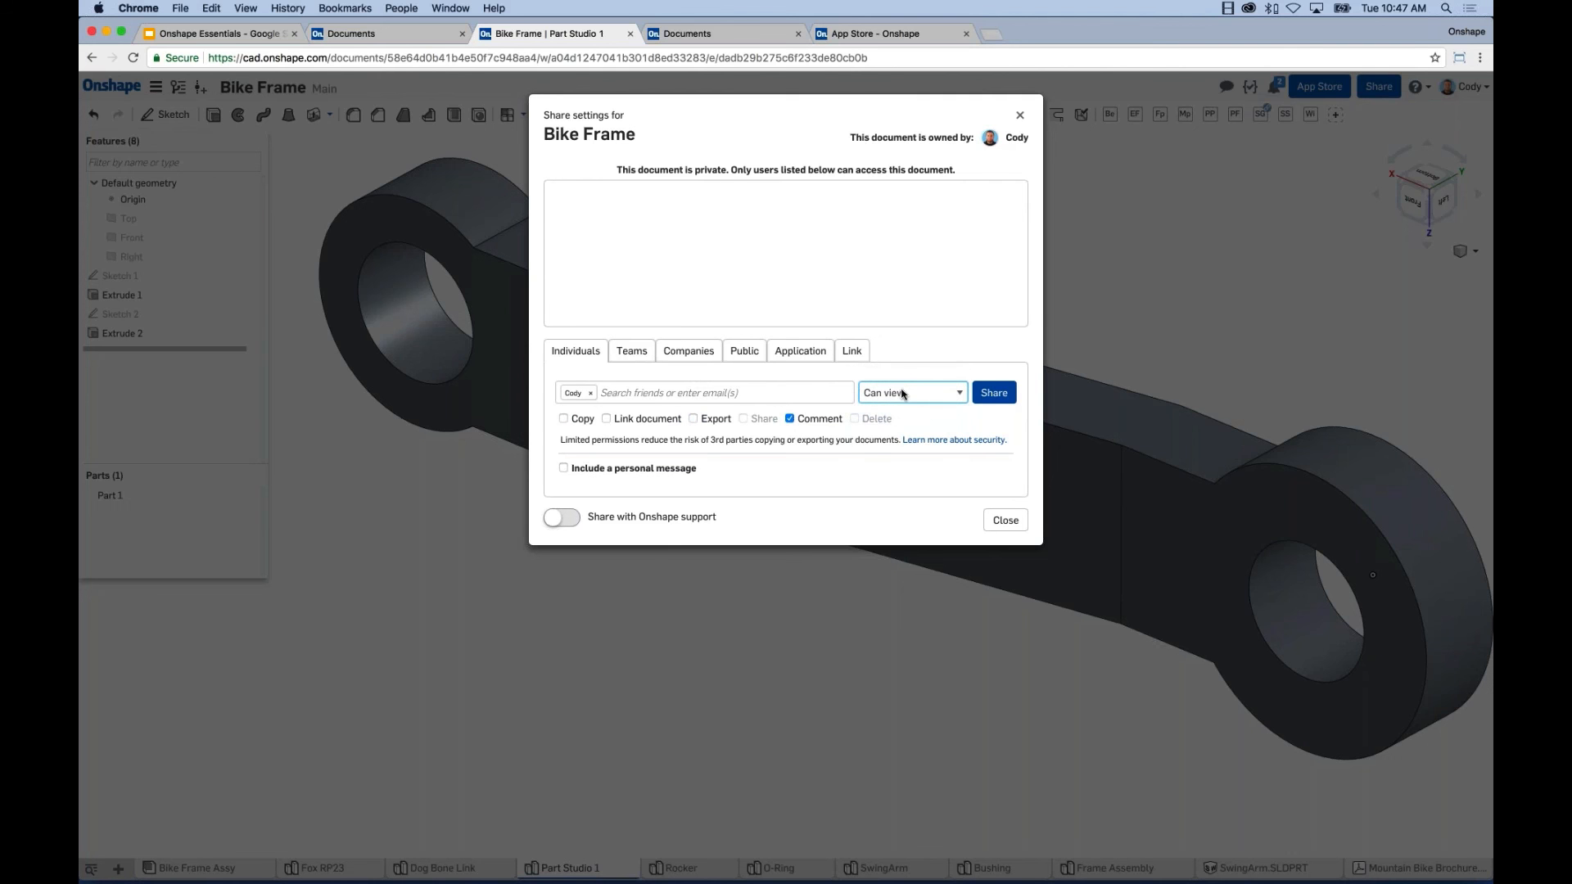
left_click(789, 418)
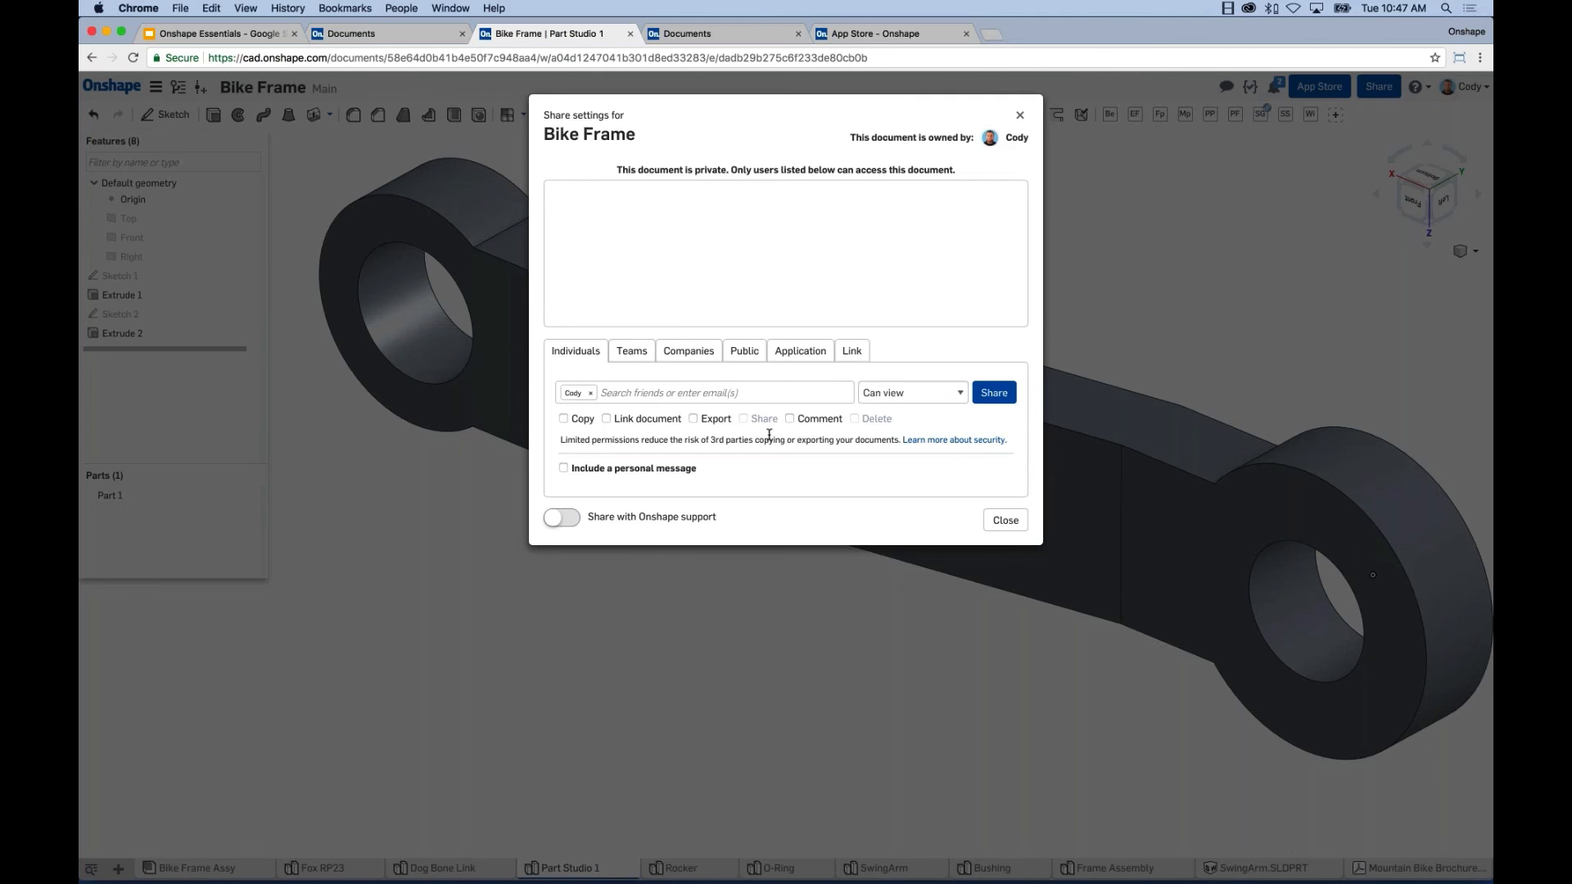
left_click(900, 393)
left_click(900, 381)
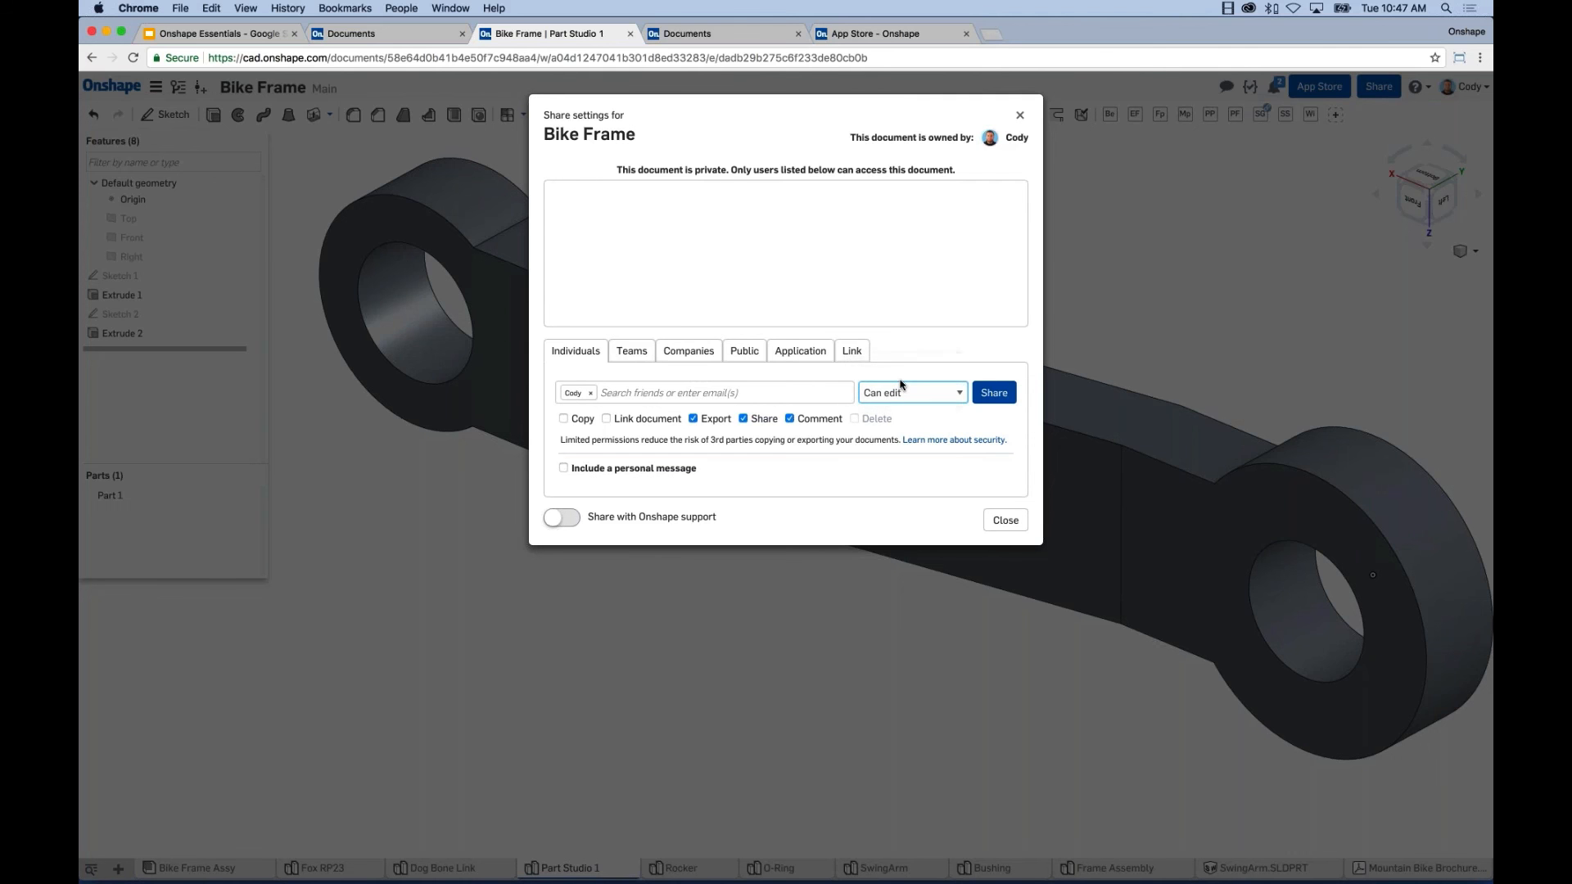
left_click(702, 419)
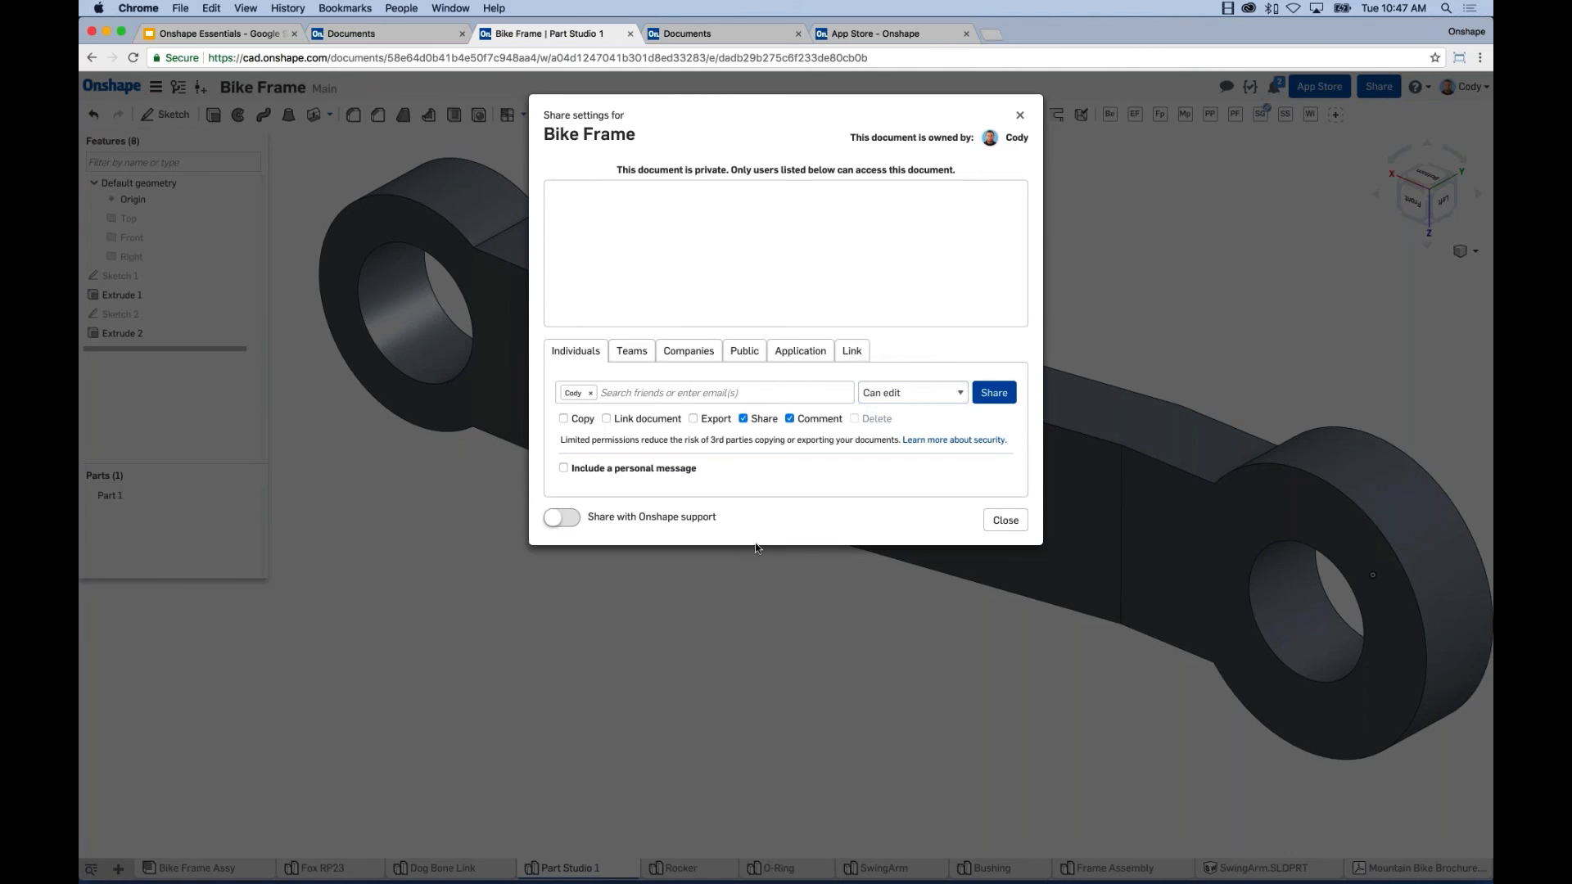
left_click(744, 419)
left_click(992, 393)
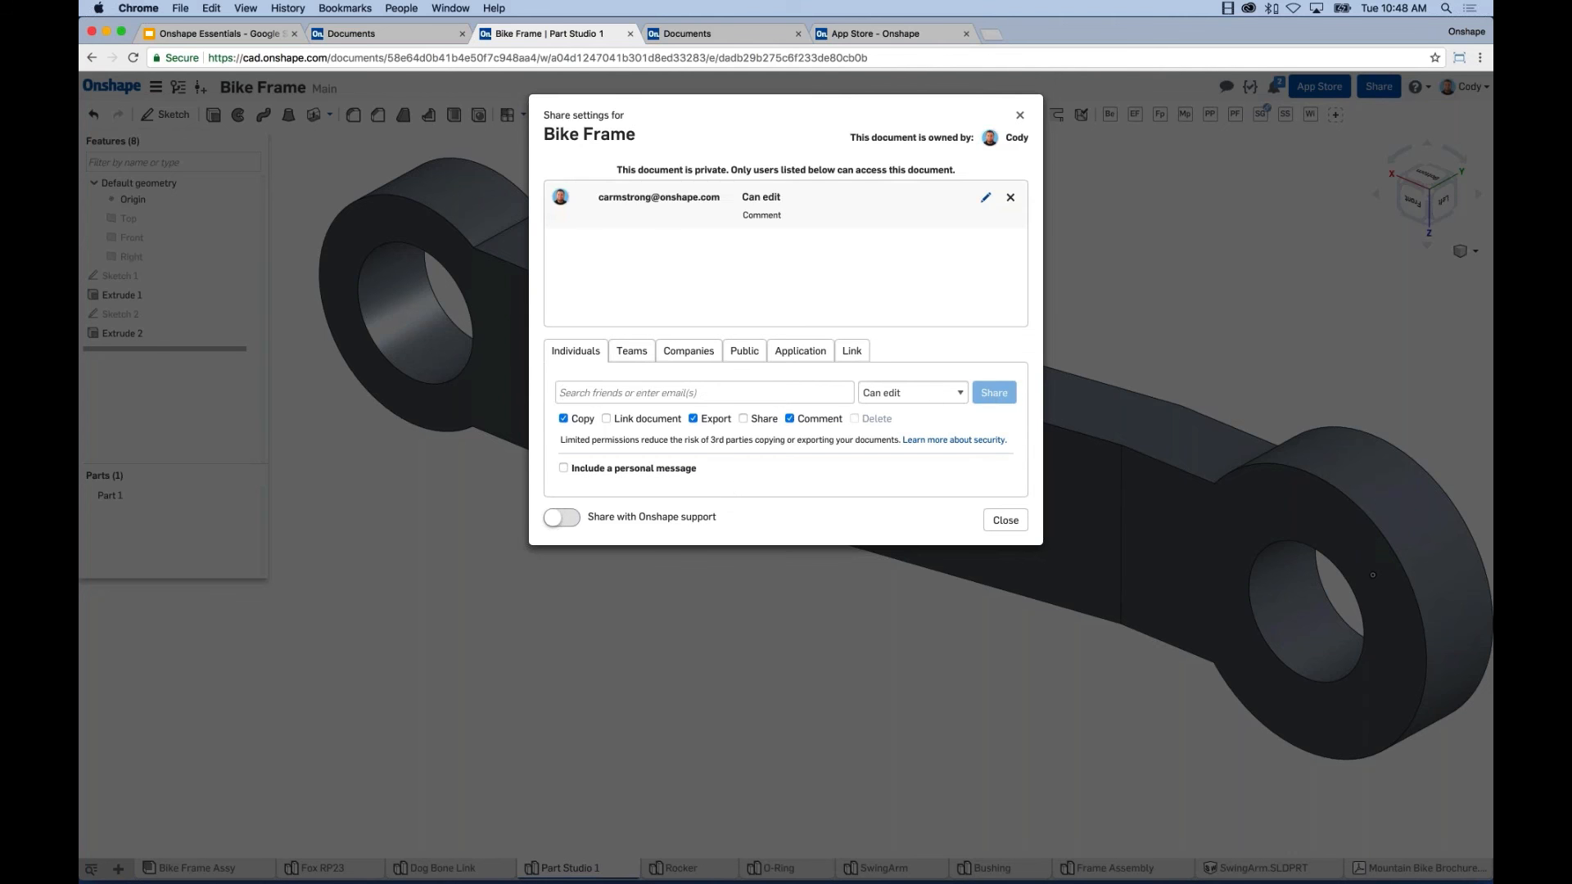
left_click(1005, 520)
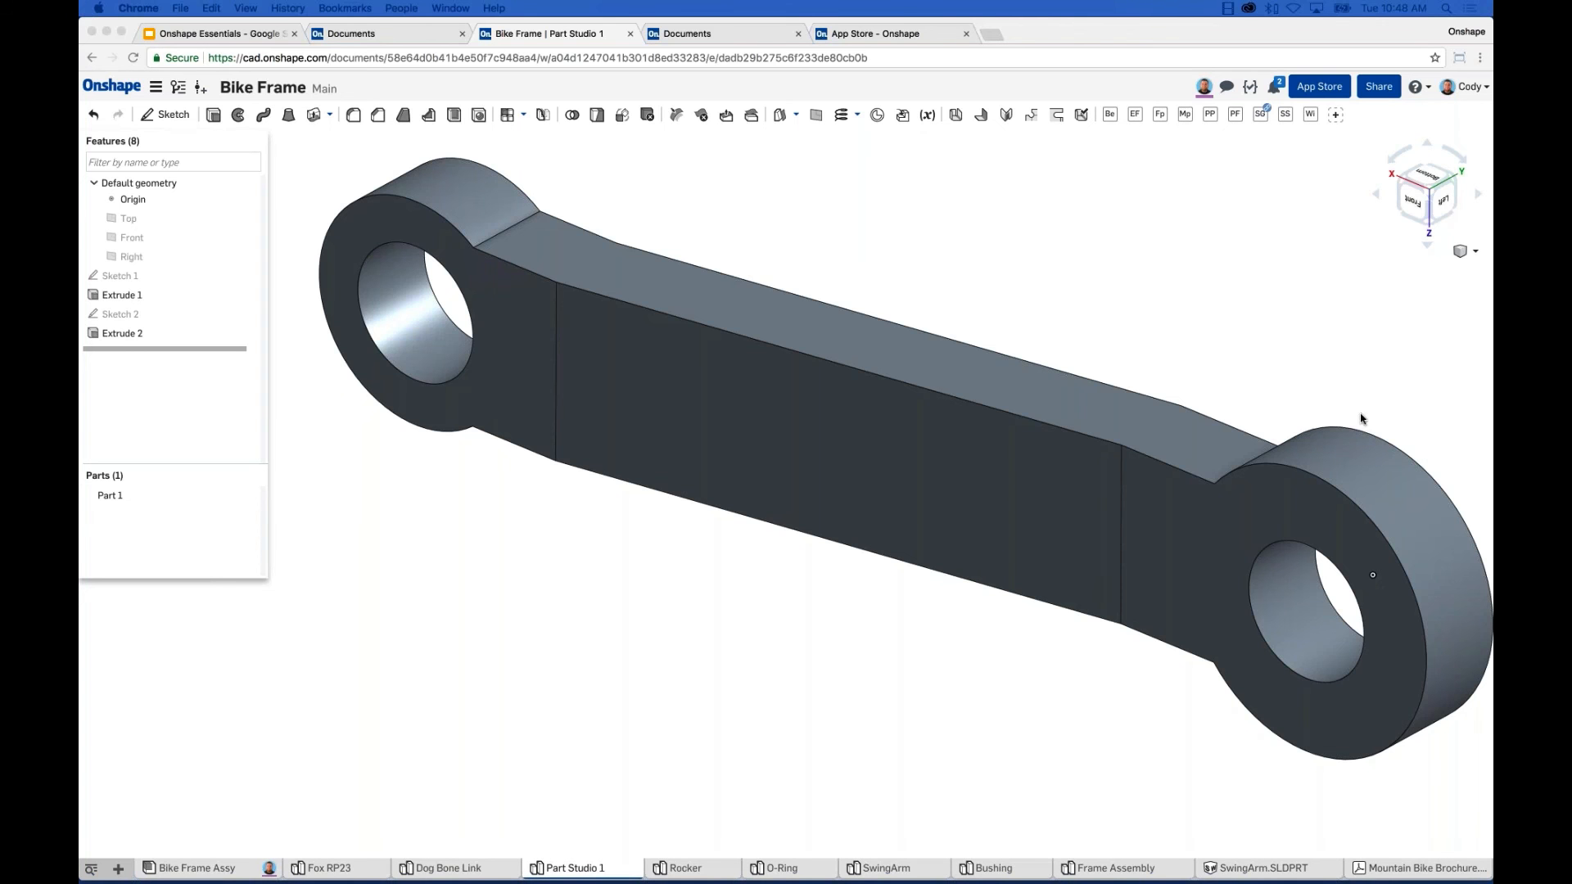
Pan and zoom the link in Part Studio 1 while the collaborator joins.
middle_click_drag(1213, 290, 1210, 297)
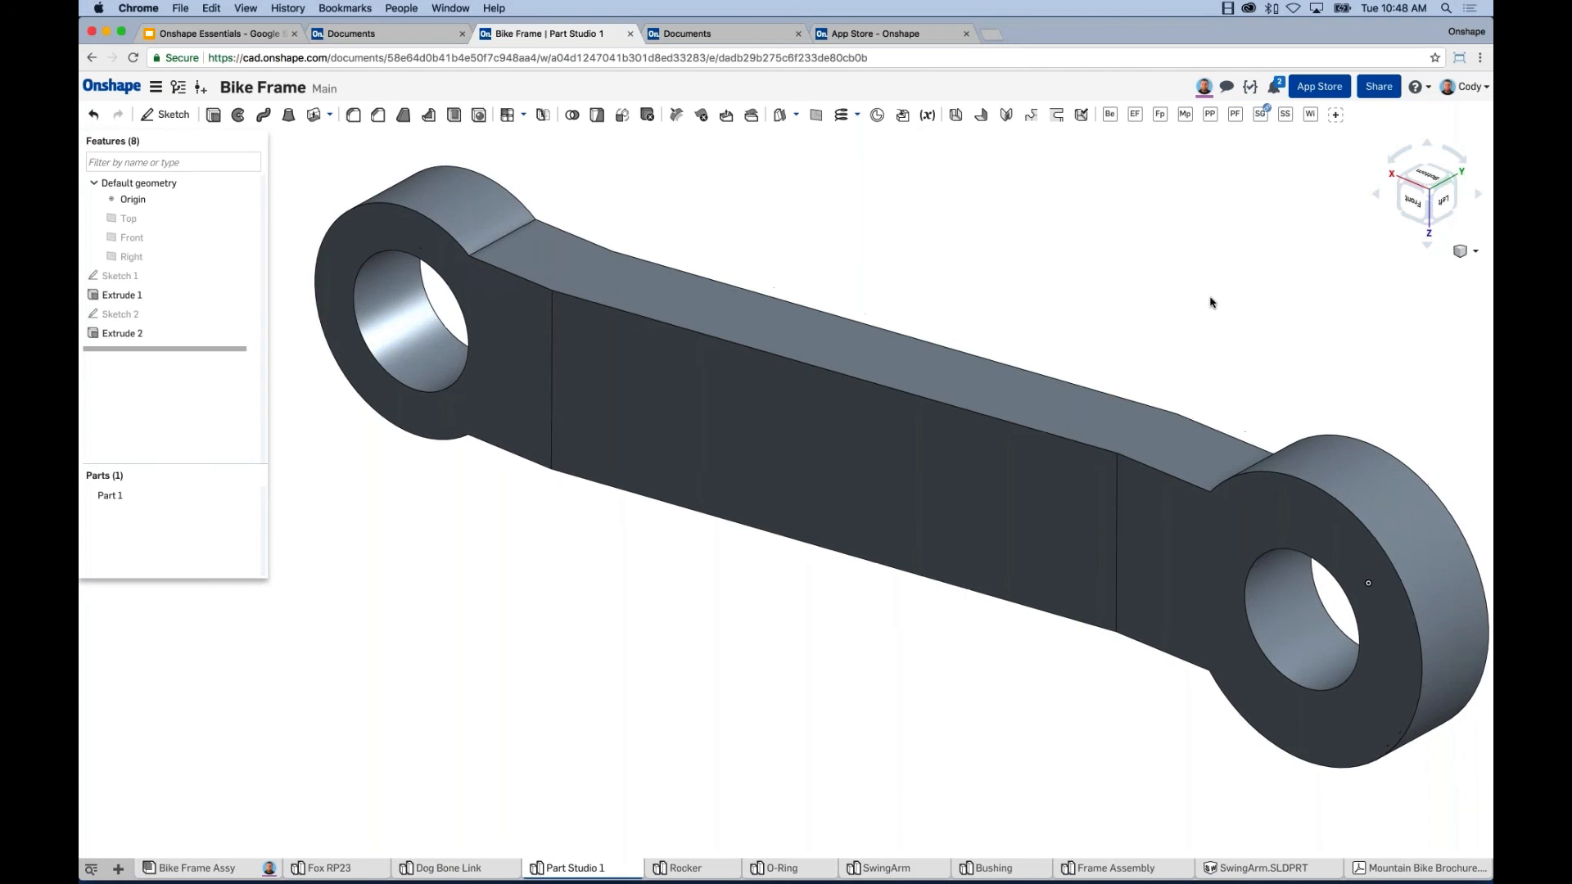
scroll(1210, 302, "down", 2)
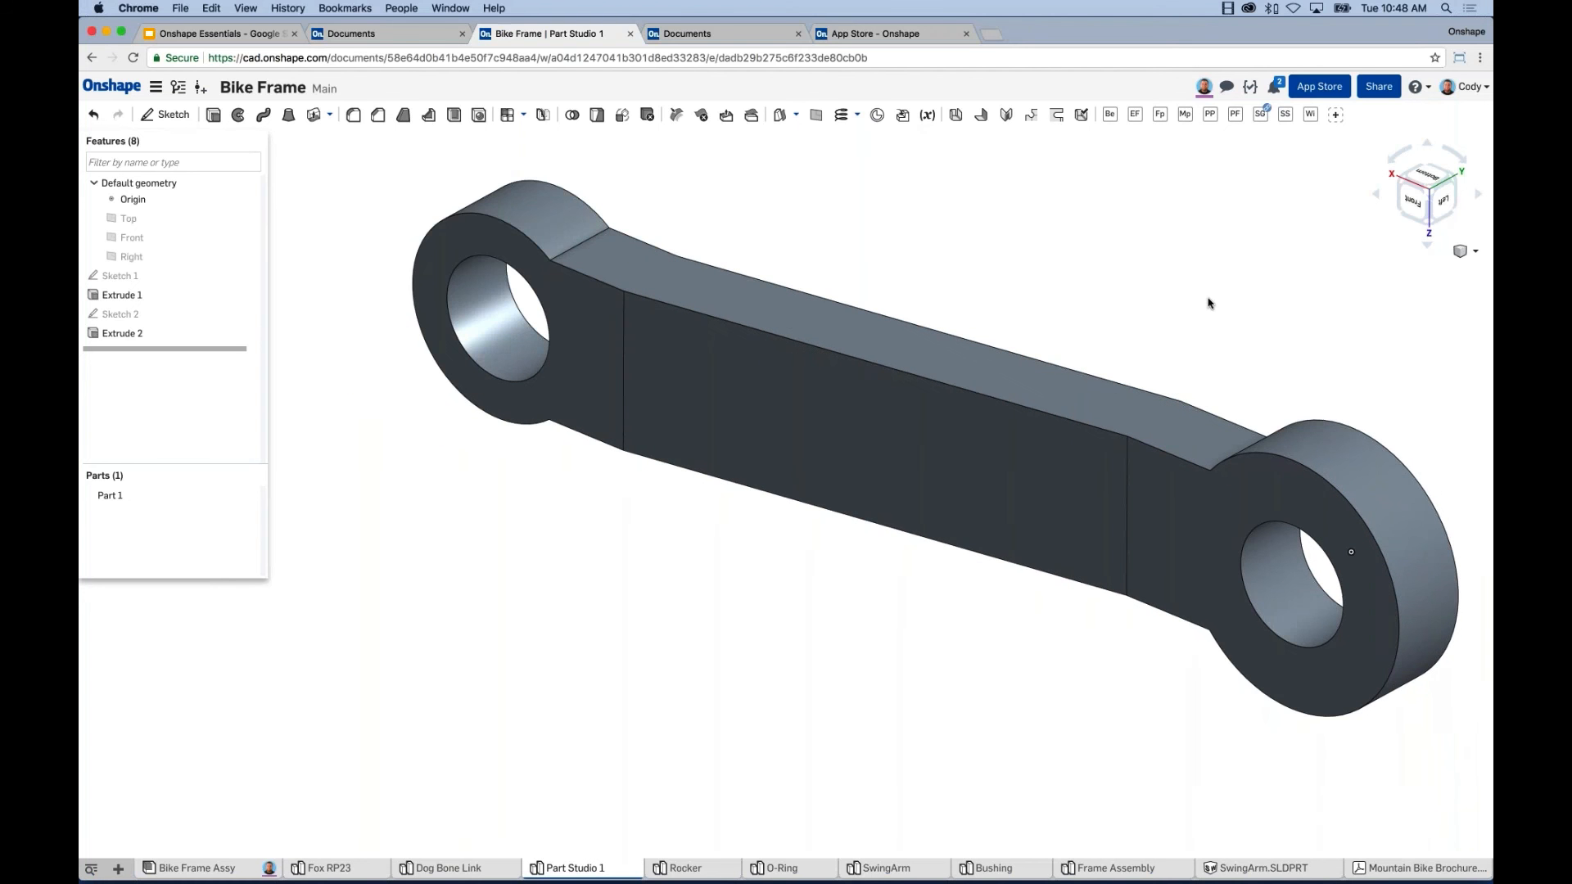
middle_click_drag(1191, 303, 1179, 298)
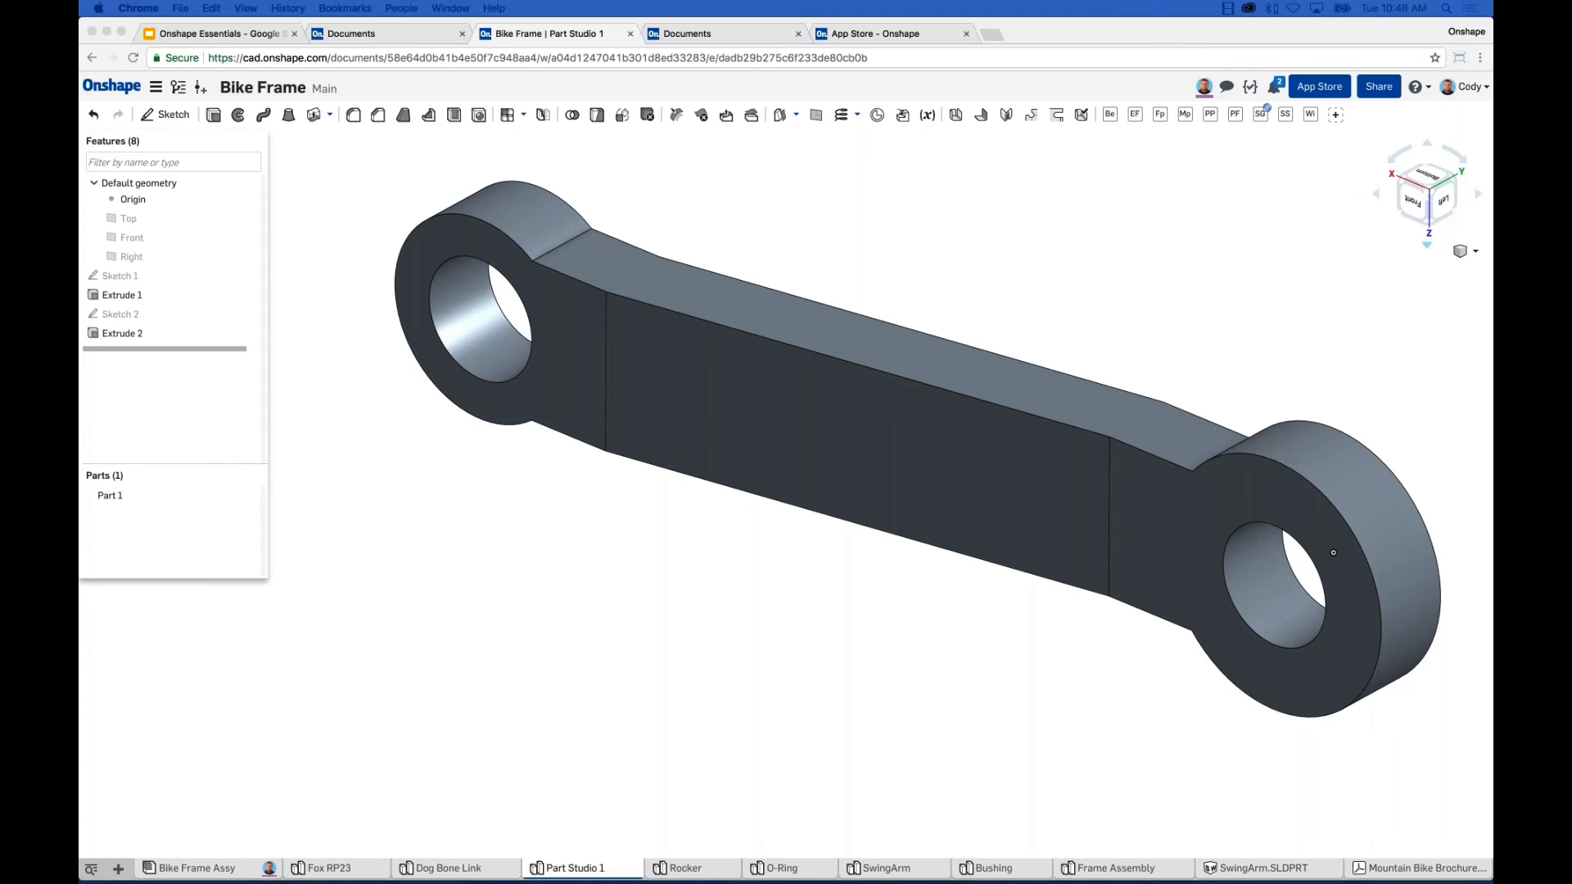
left_click(675, 836)
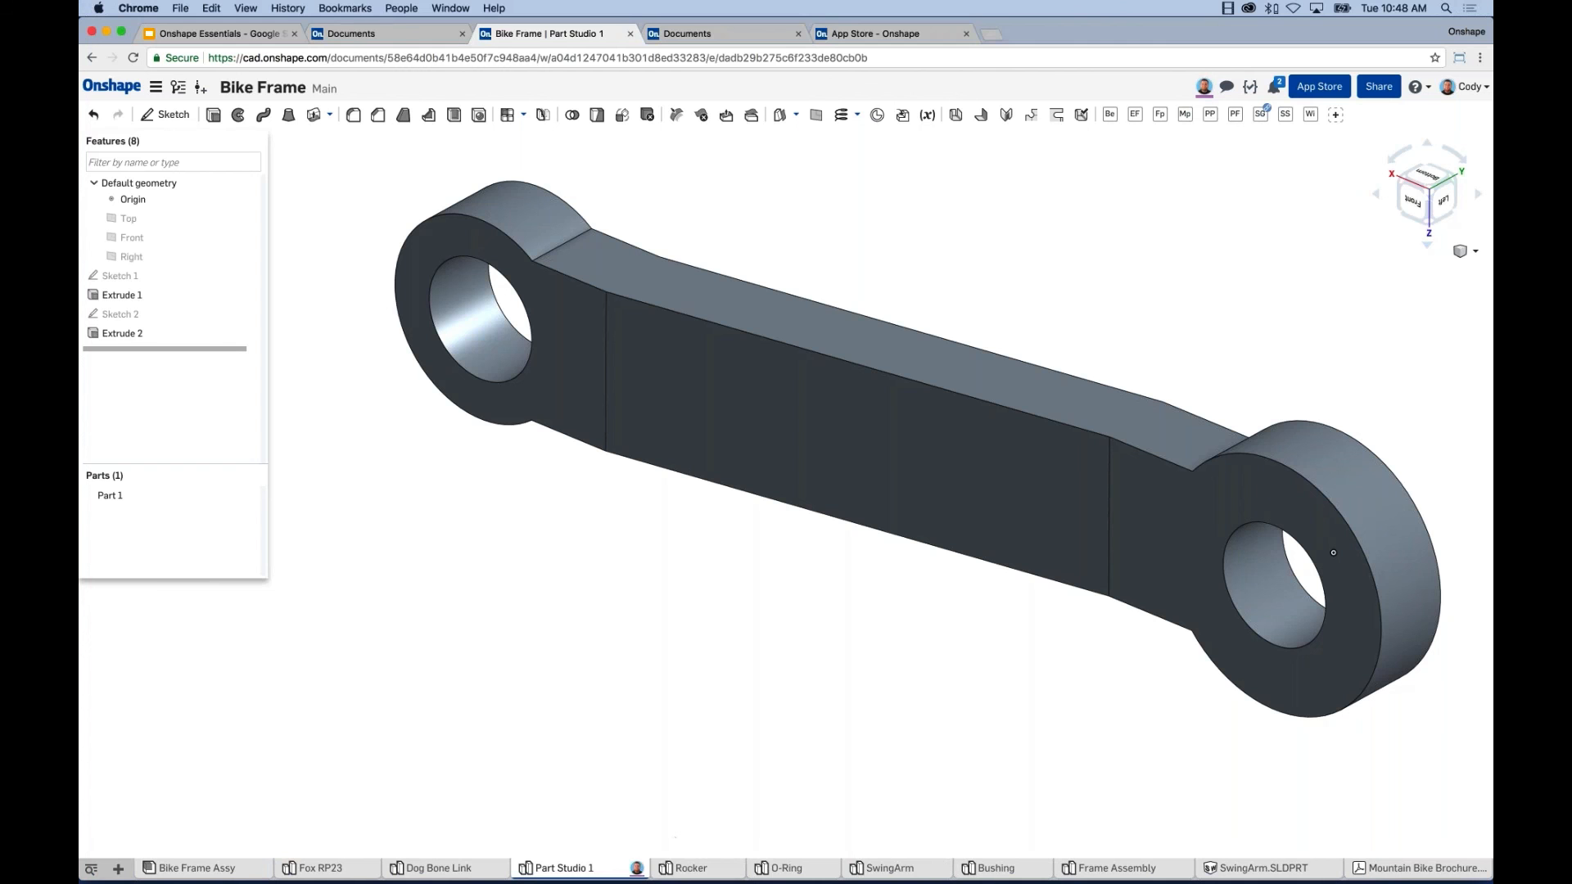
mouse_move(643, 872)
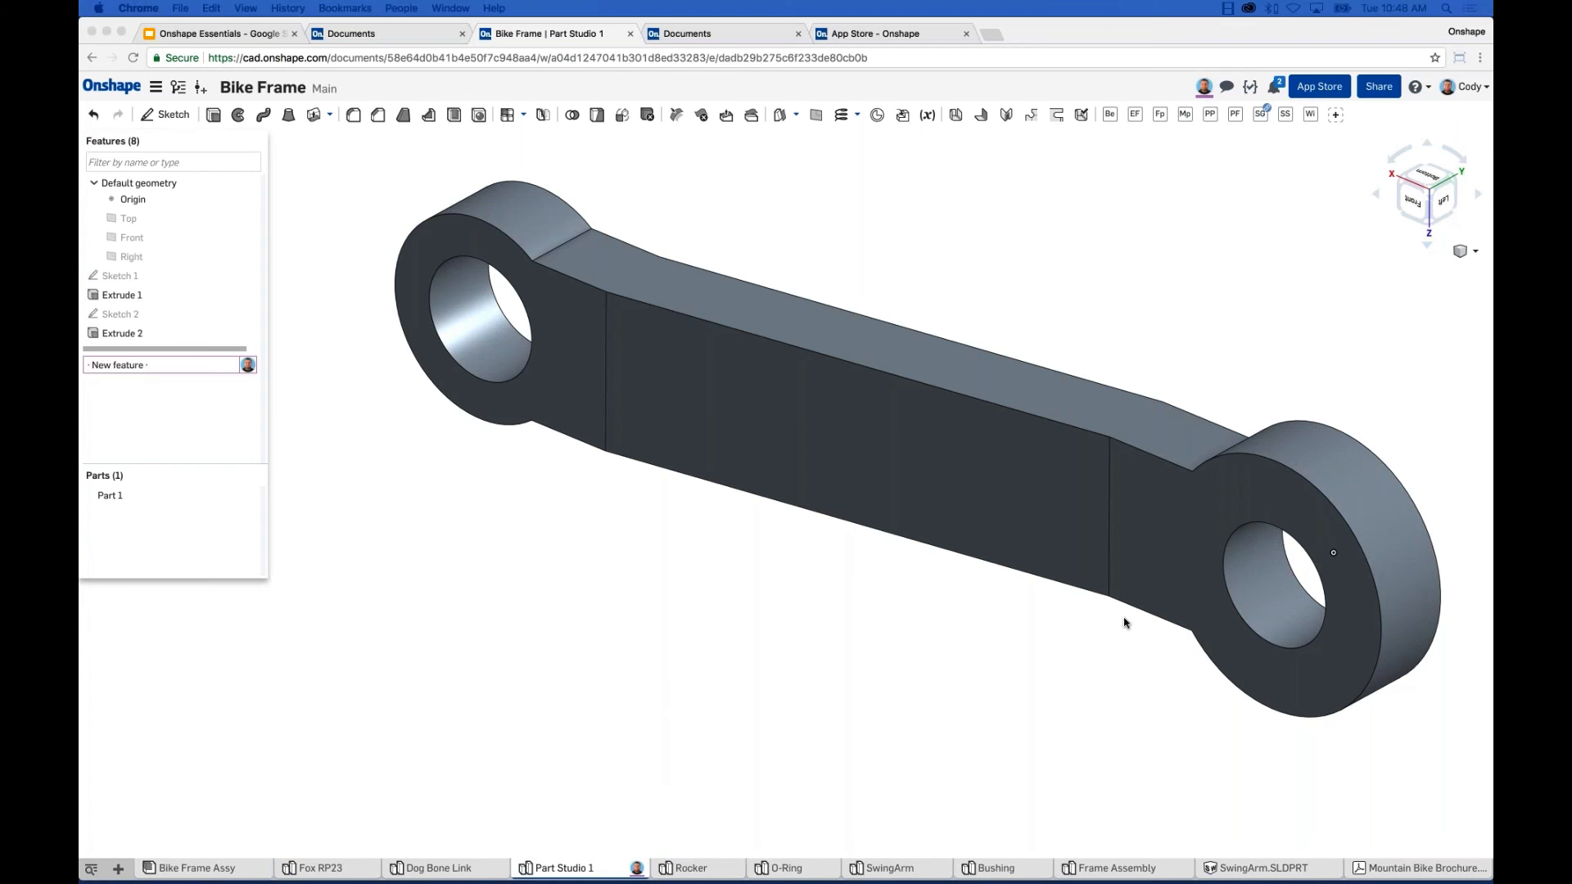
Add Fillet 1 to the link and change Part 1's appearance to dark blue.
left_click(415, 464)
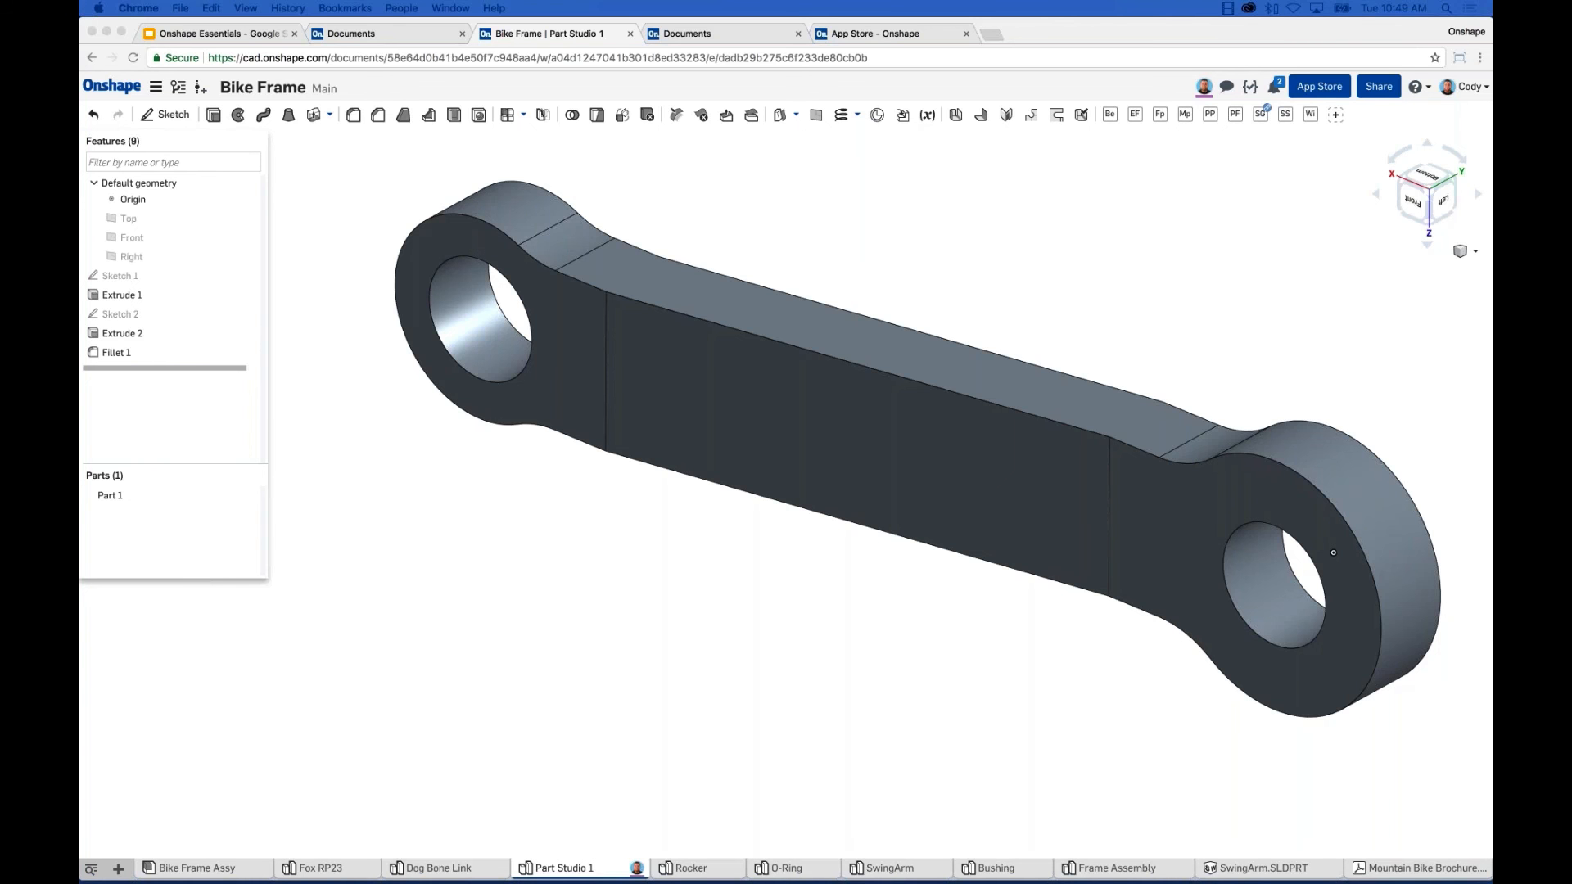
left_click(392, 459)
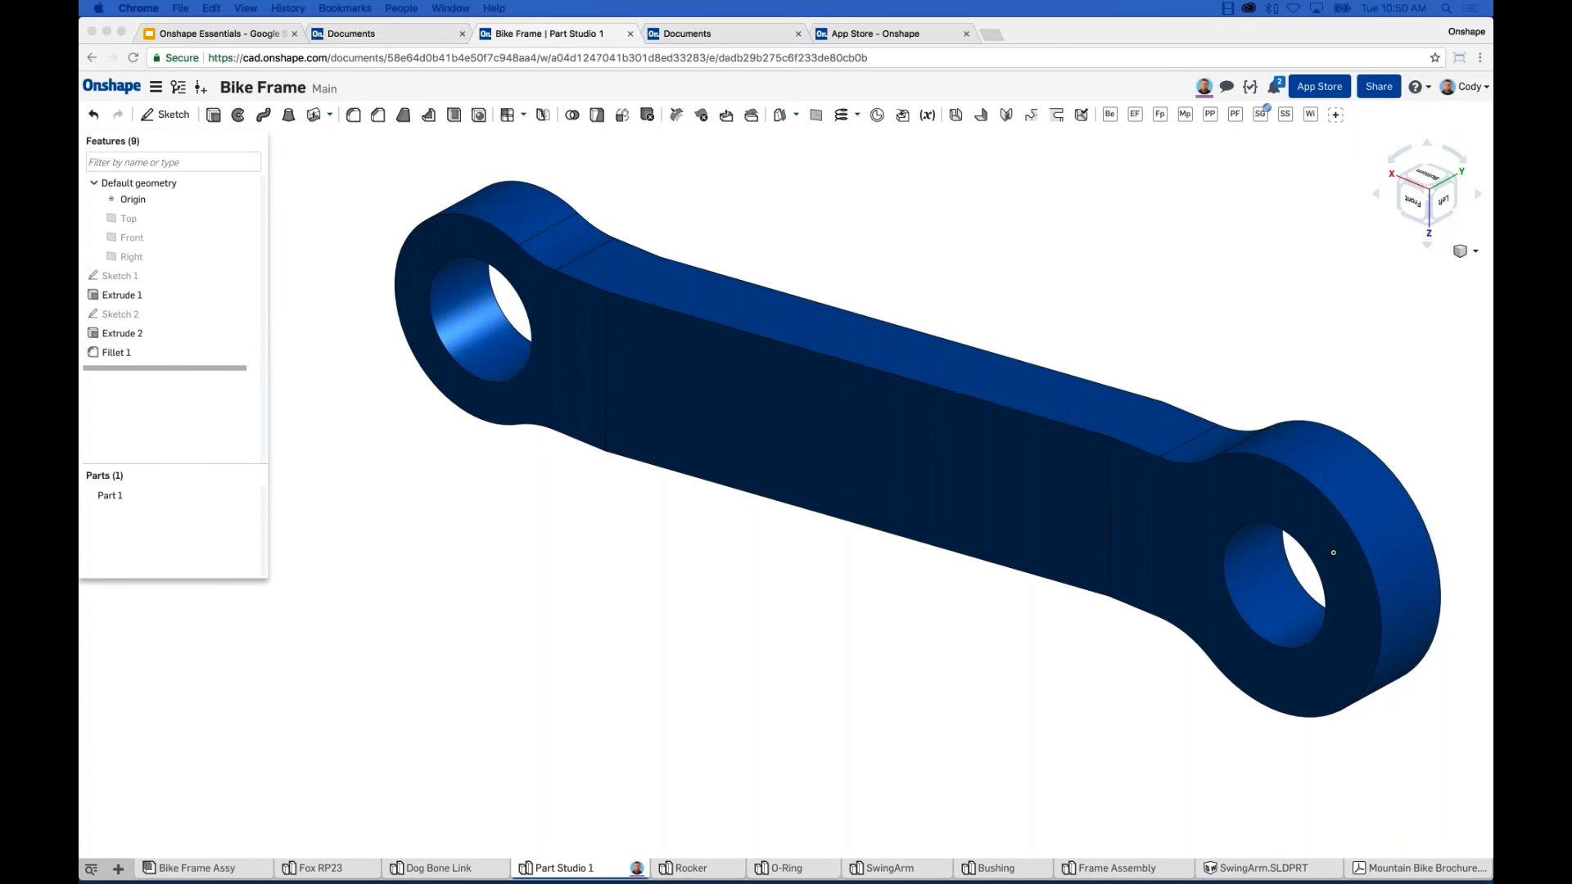
left_click(634, 561)
middle_click_drag(635, 561, 588, 559)
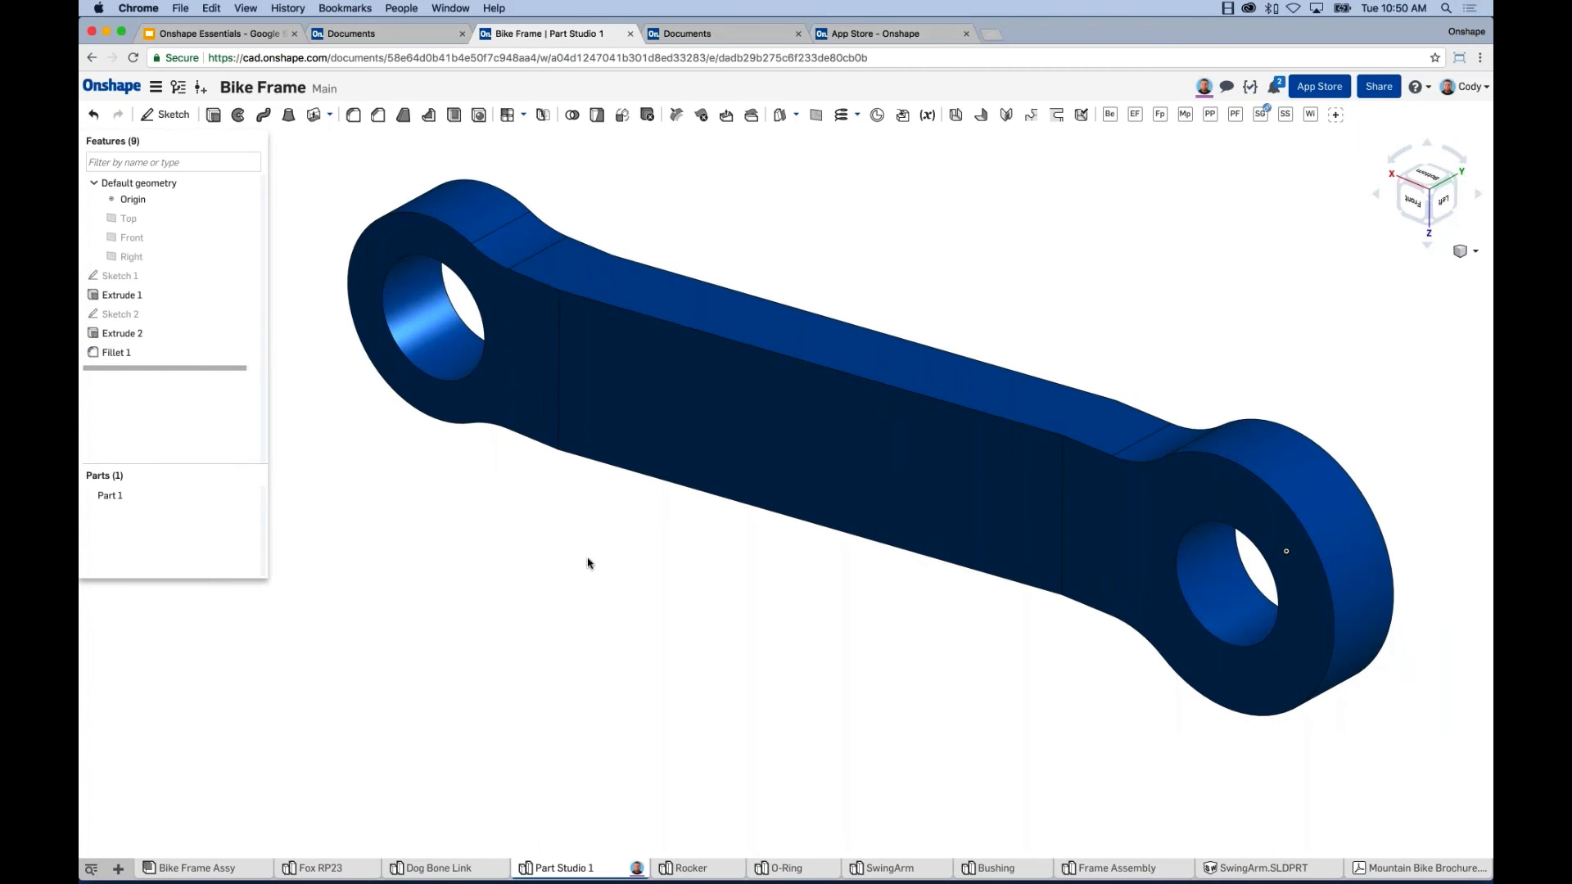
scroll(587, 563, "down", 2)
middle_click_drag(600, 579, 614, 572)
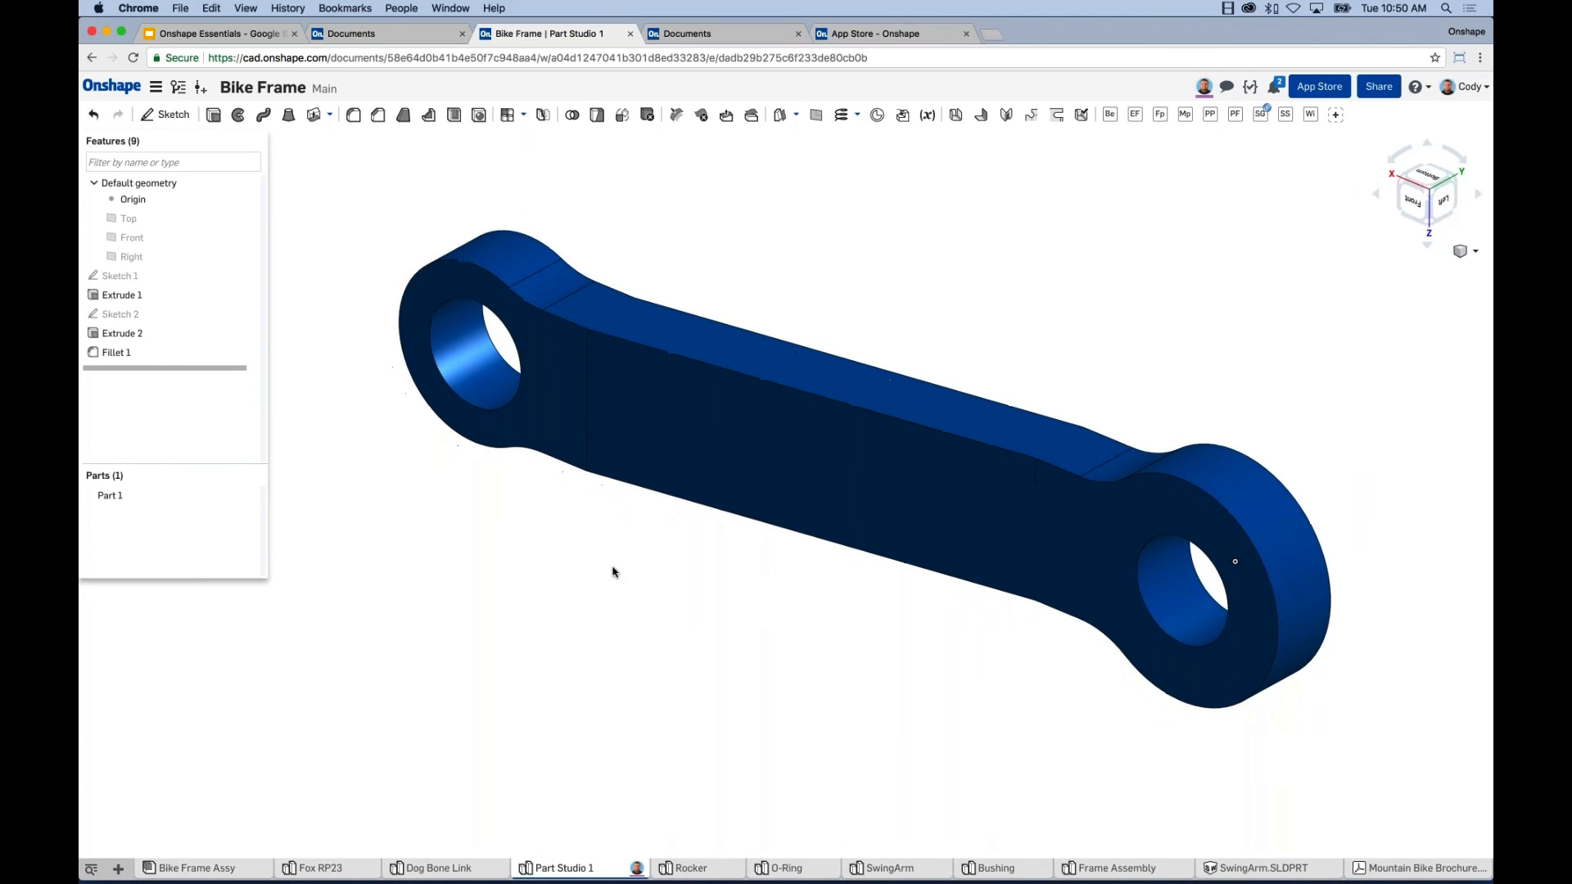
left_click(177, 87)
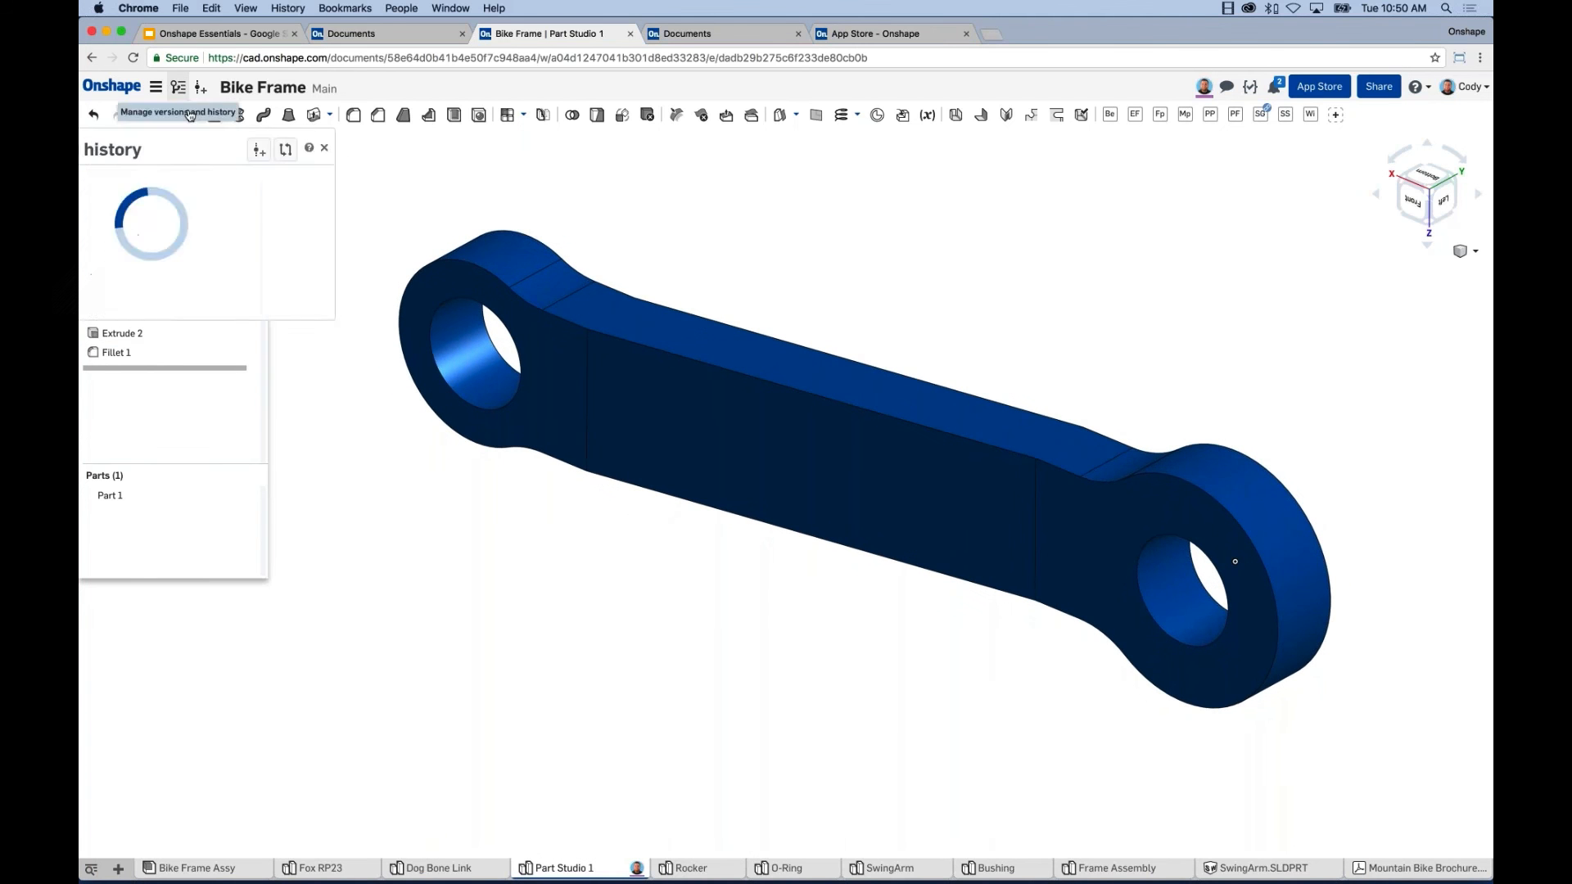
left_click(221, 221)
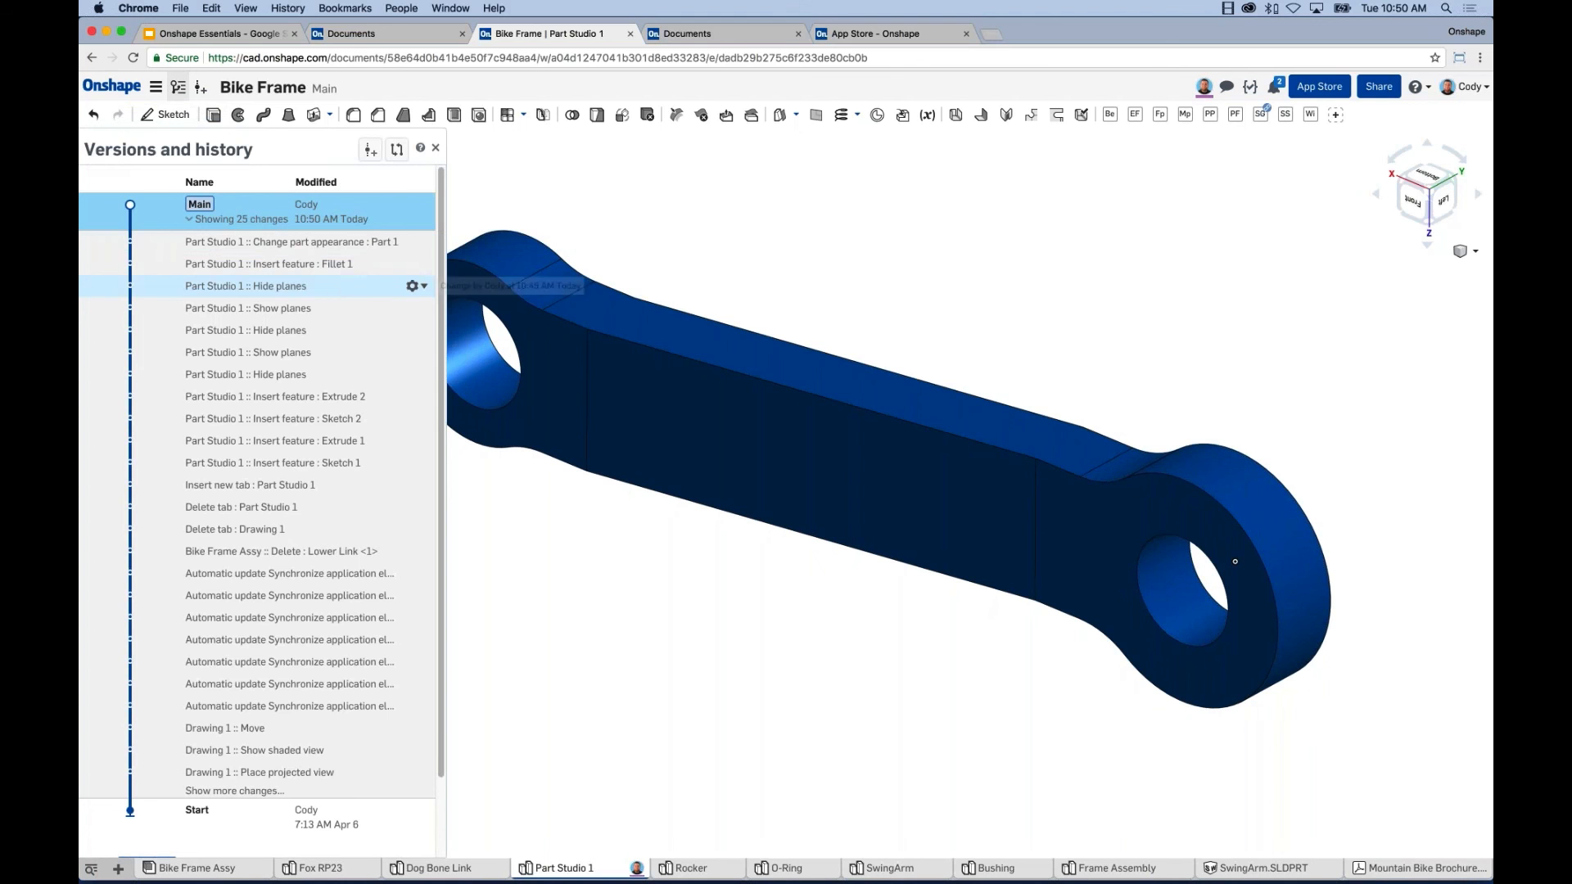
left_click(415, 285)
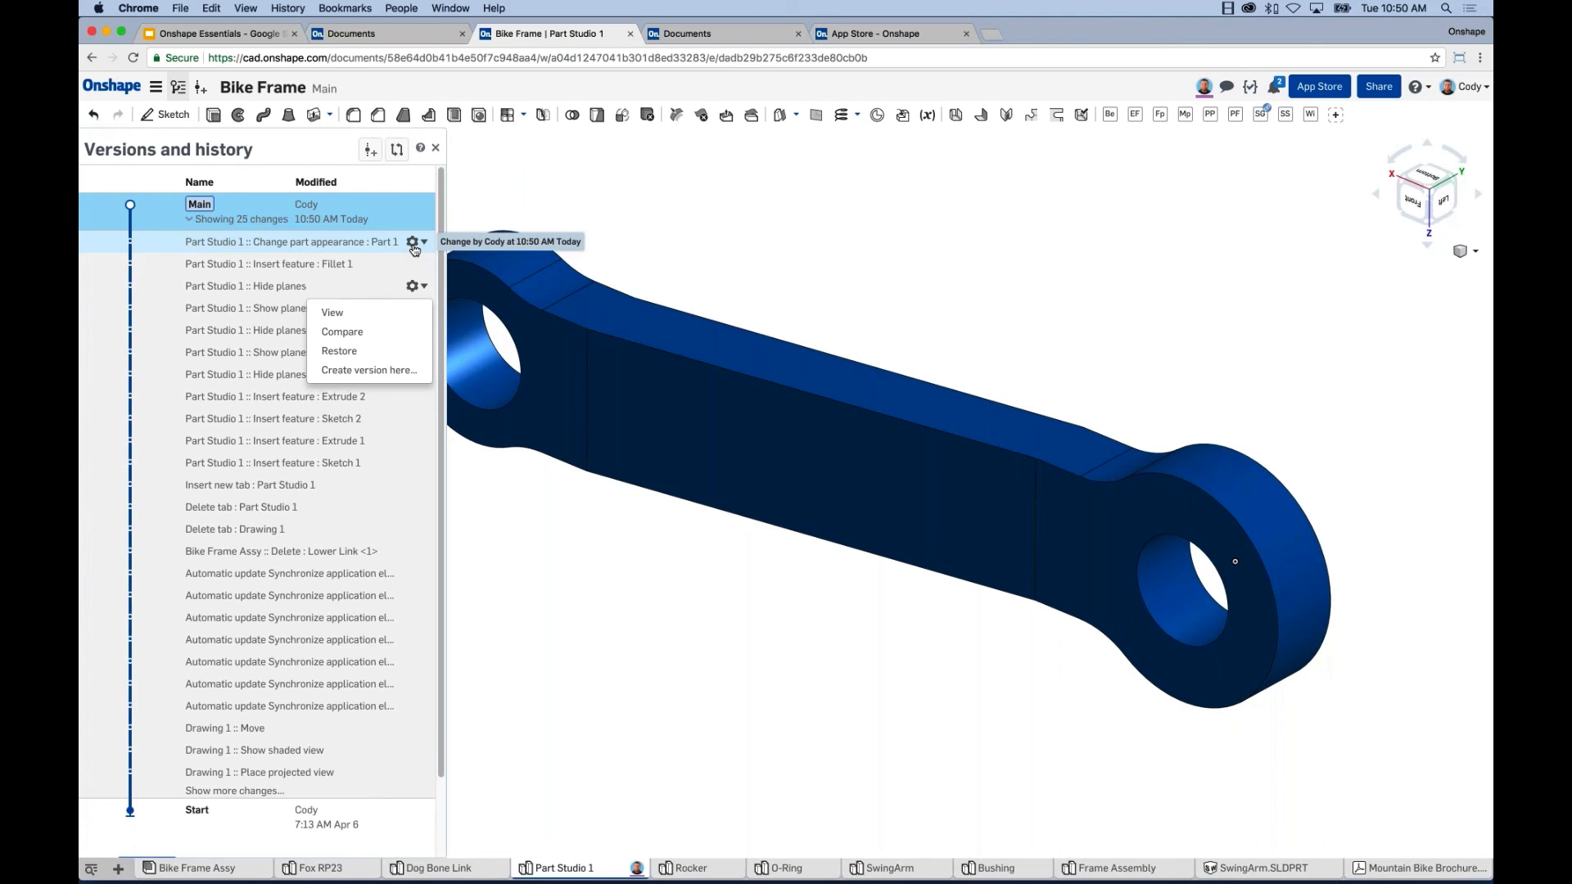
left_click(386, 360)
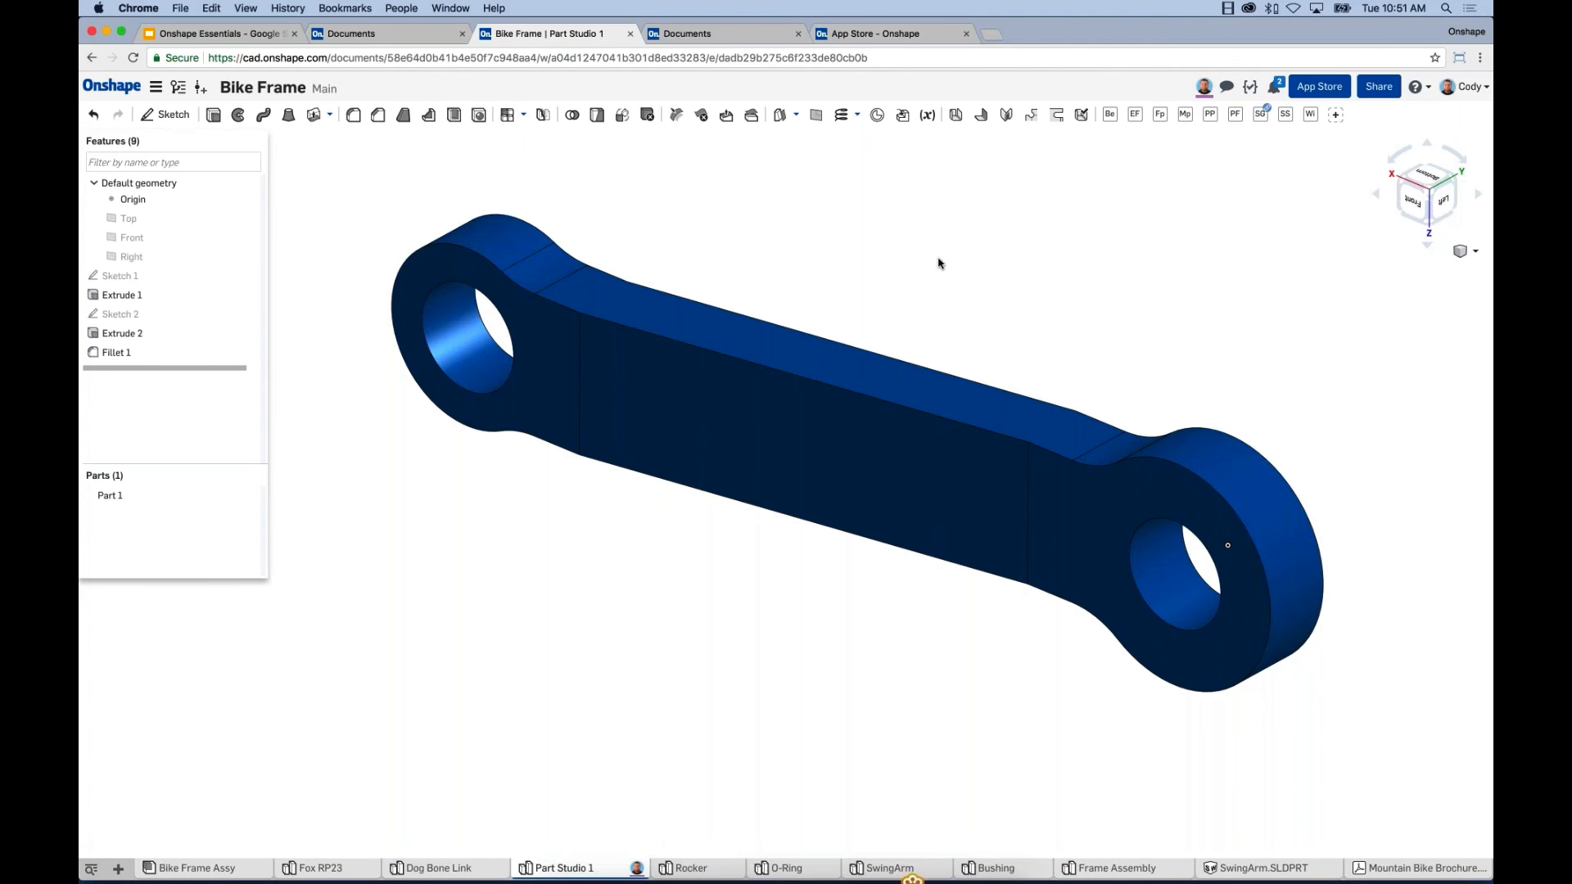
Insert the Dog Bone Link part into Bike Frame Assy near the top tube.
left_click(244, 865)
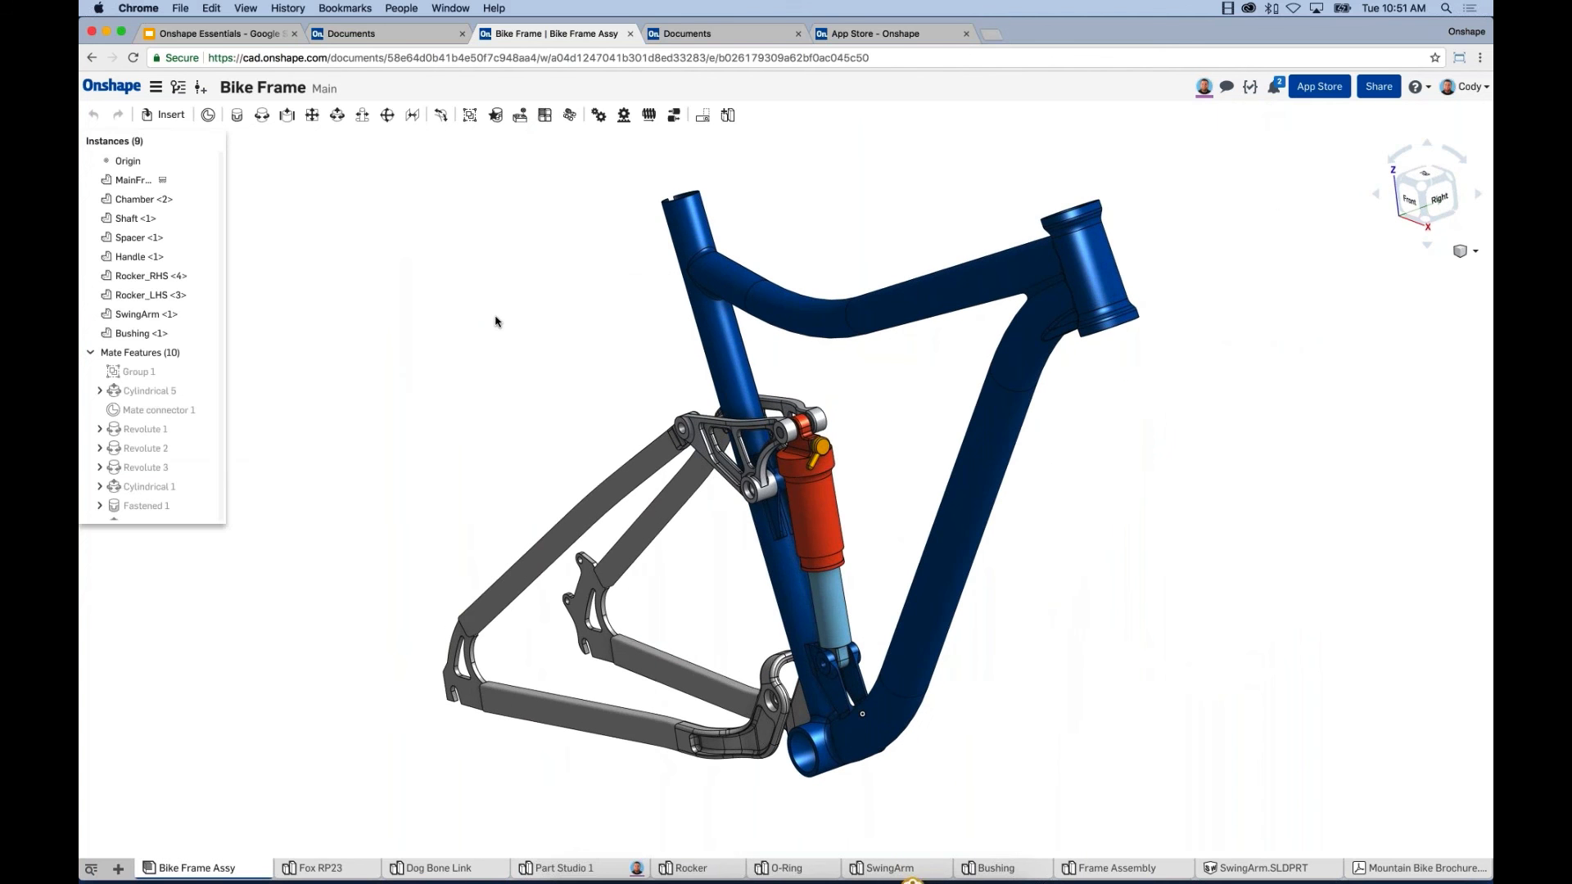
right_click_drag(495, 322, 514, 356)
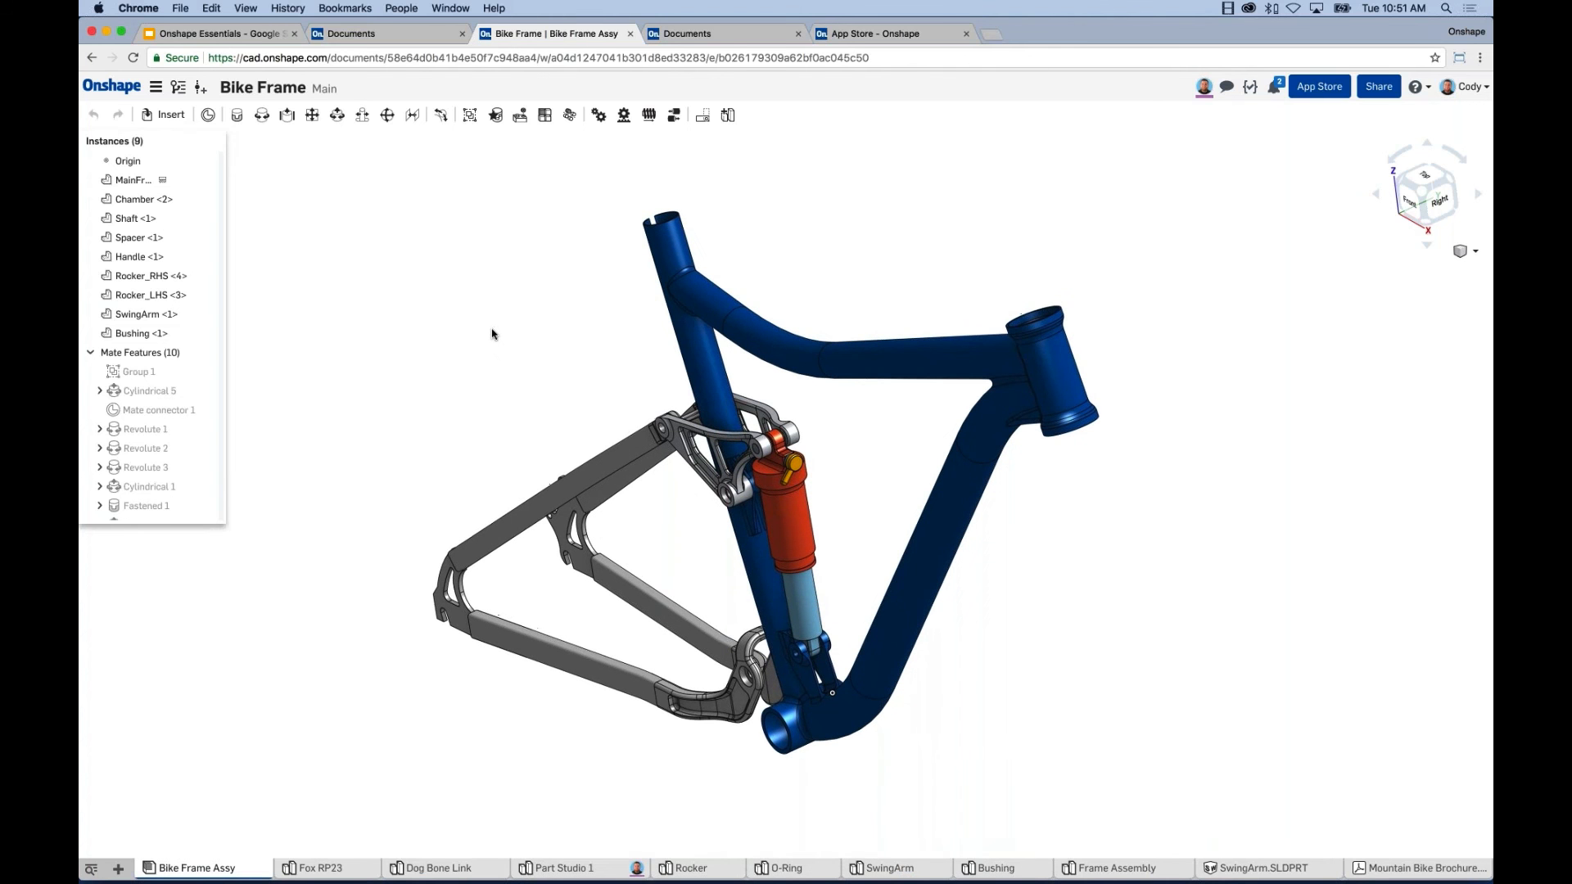
left_click(163, 117)
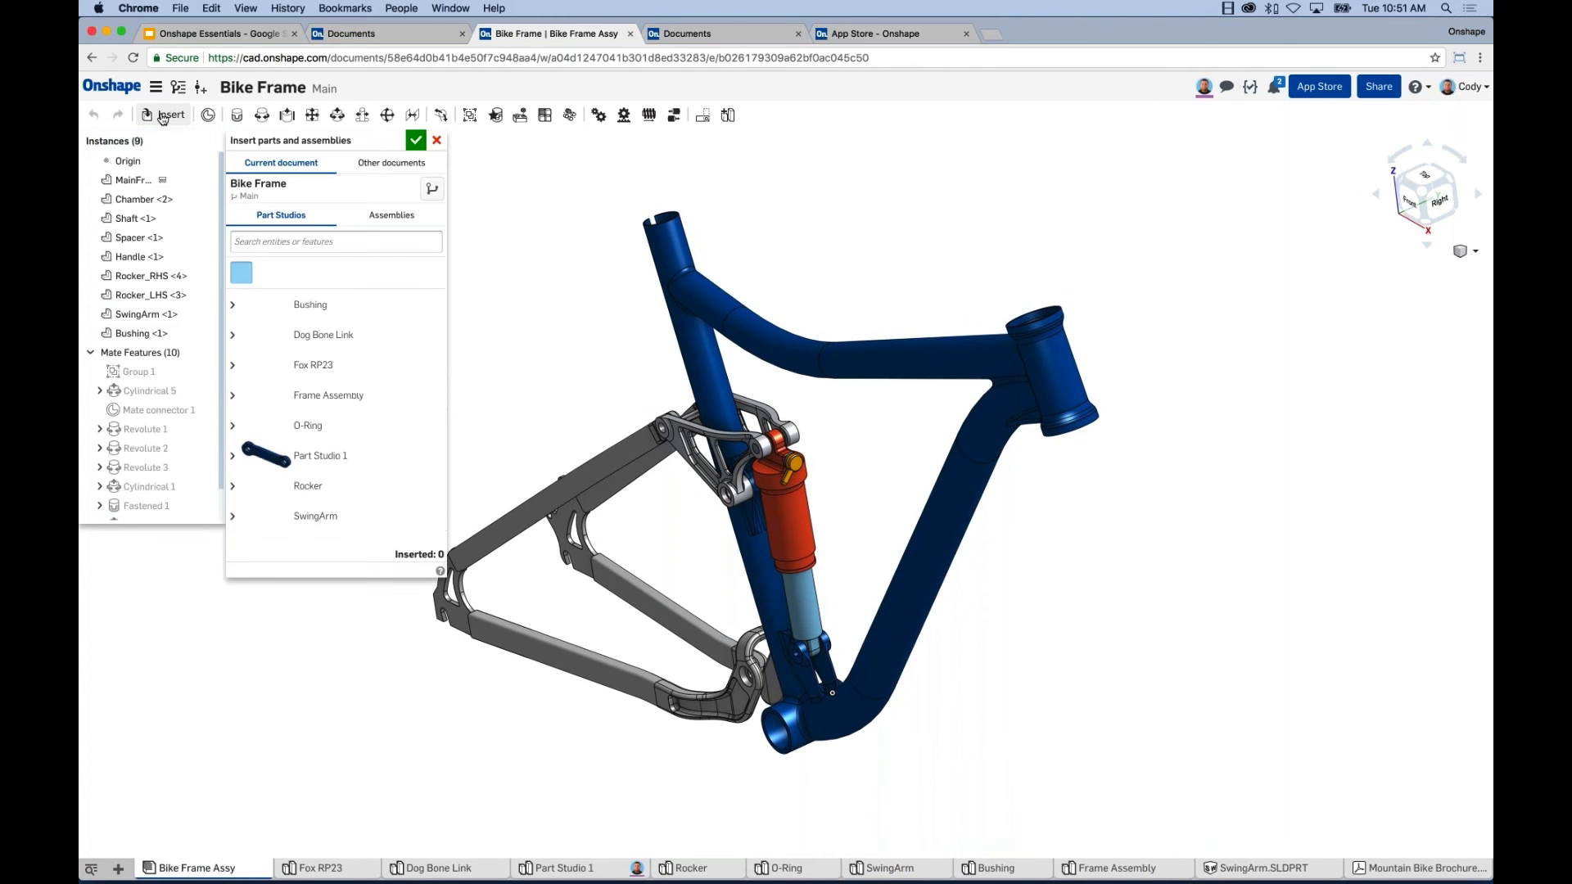
left_click(334, 337)
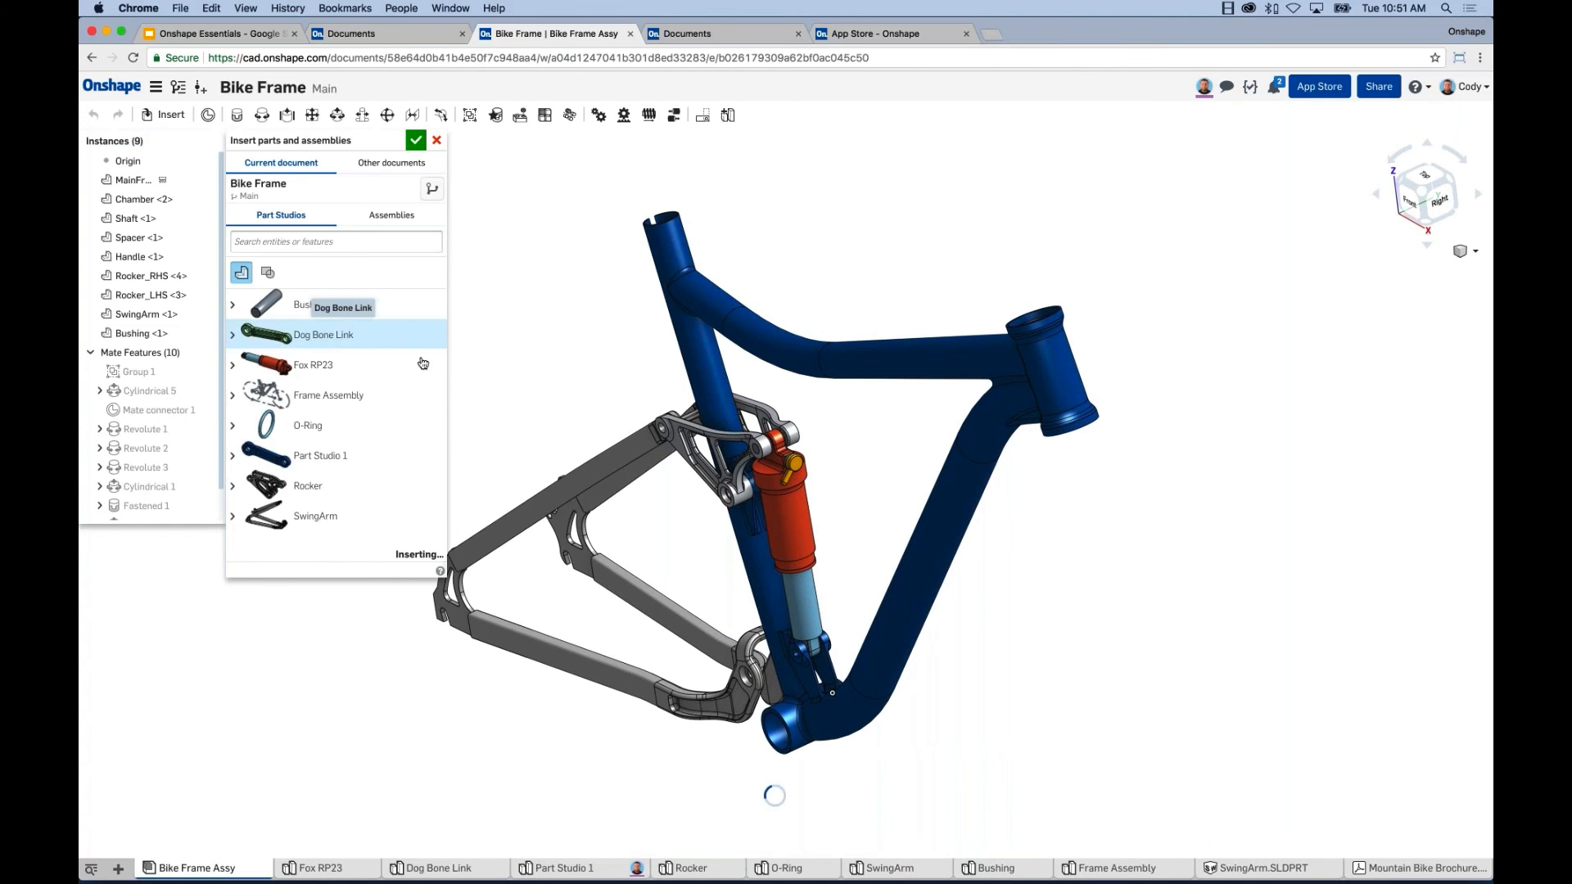
left_click(817, 241)
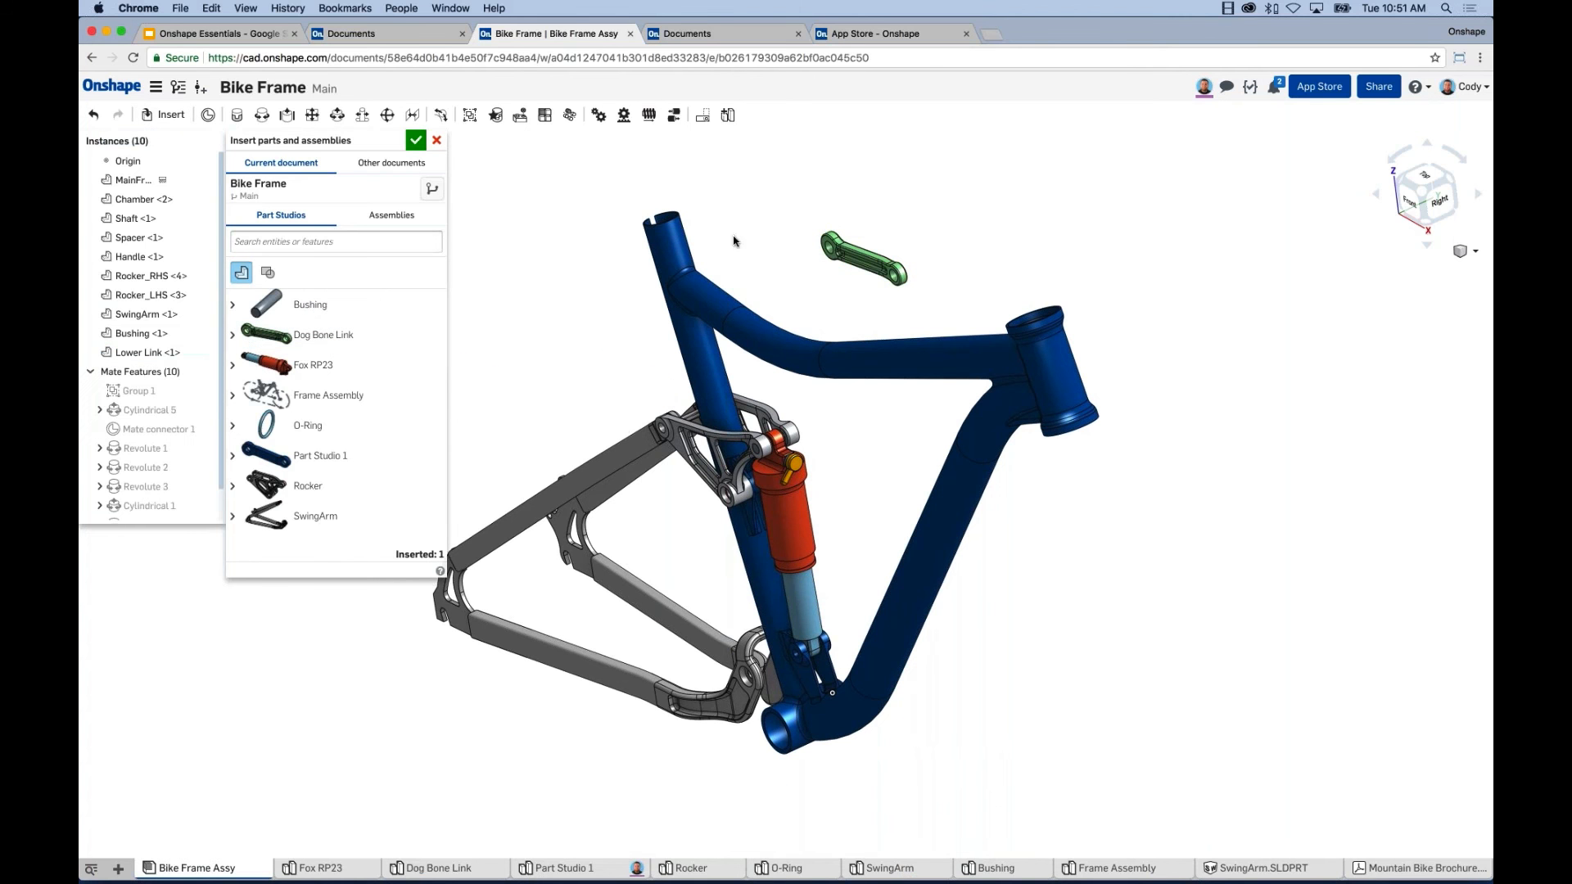
key("Escape")
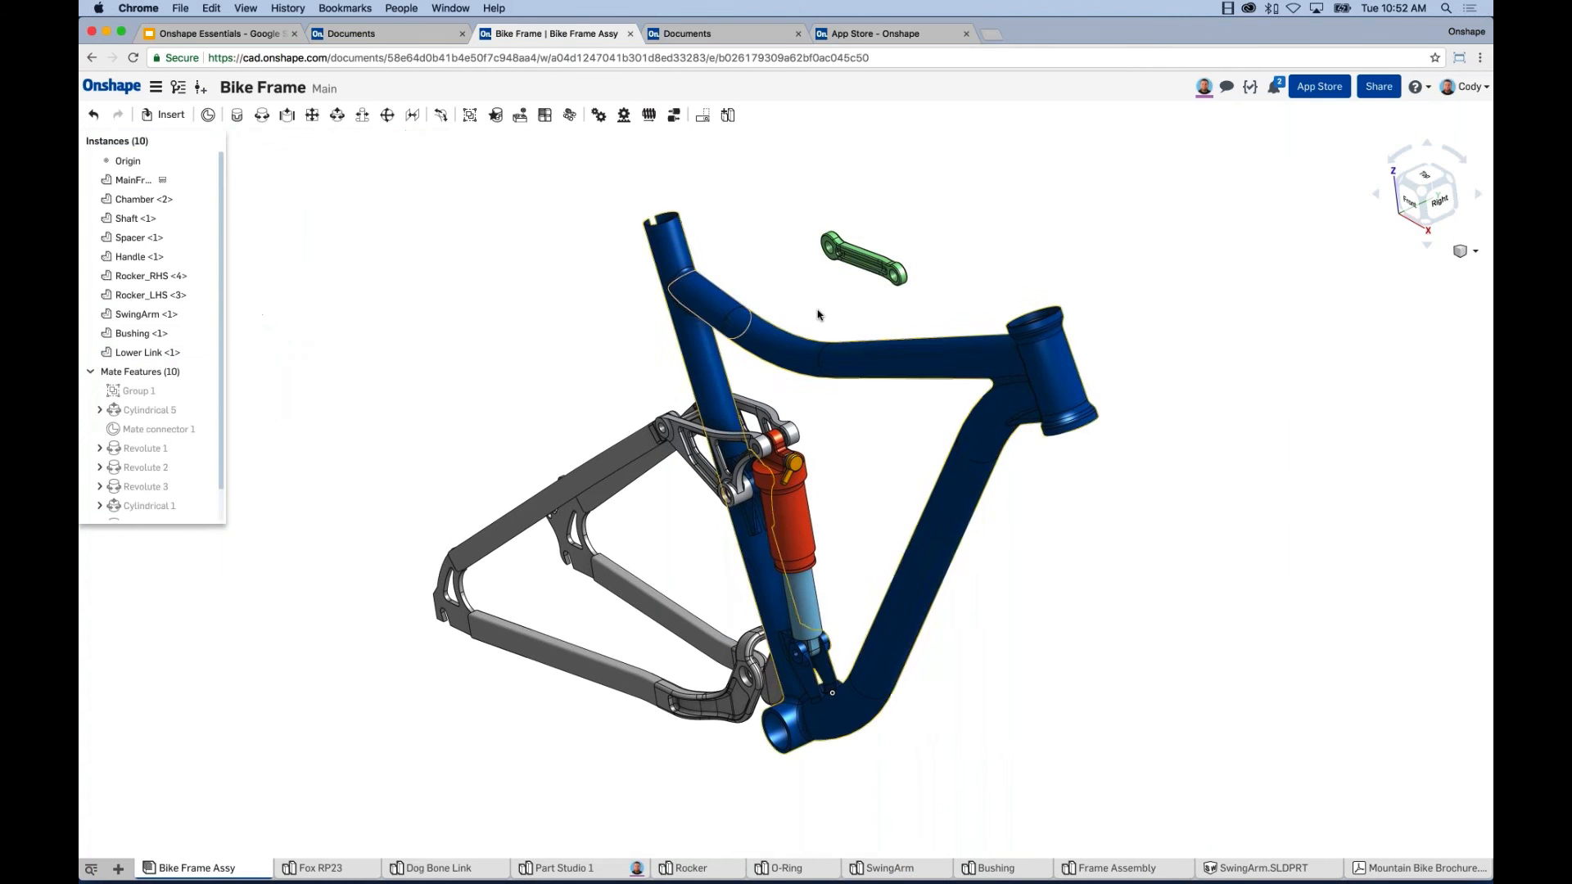
scroll(818, 316, "up", 8)
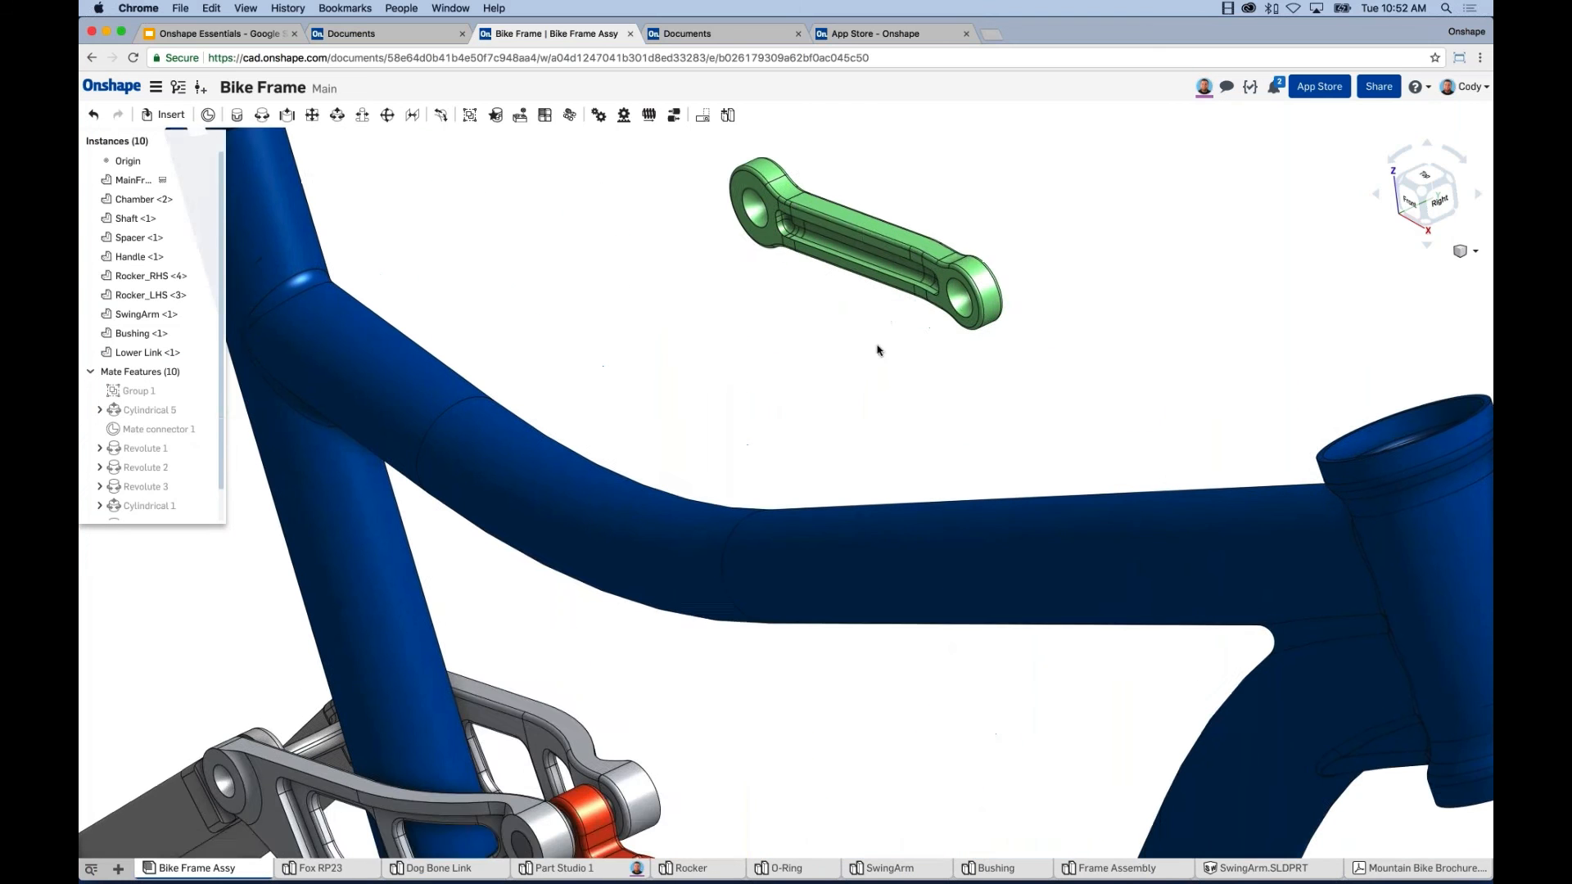
middle_click_drag(876, 351, 866, 384)
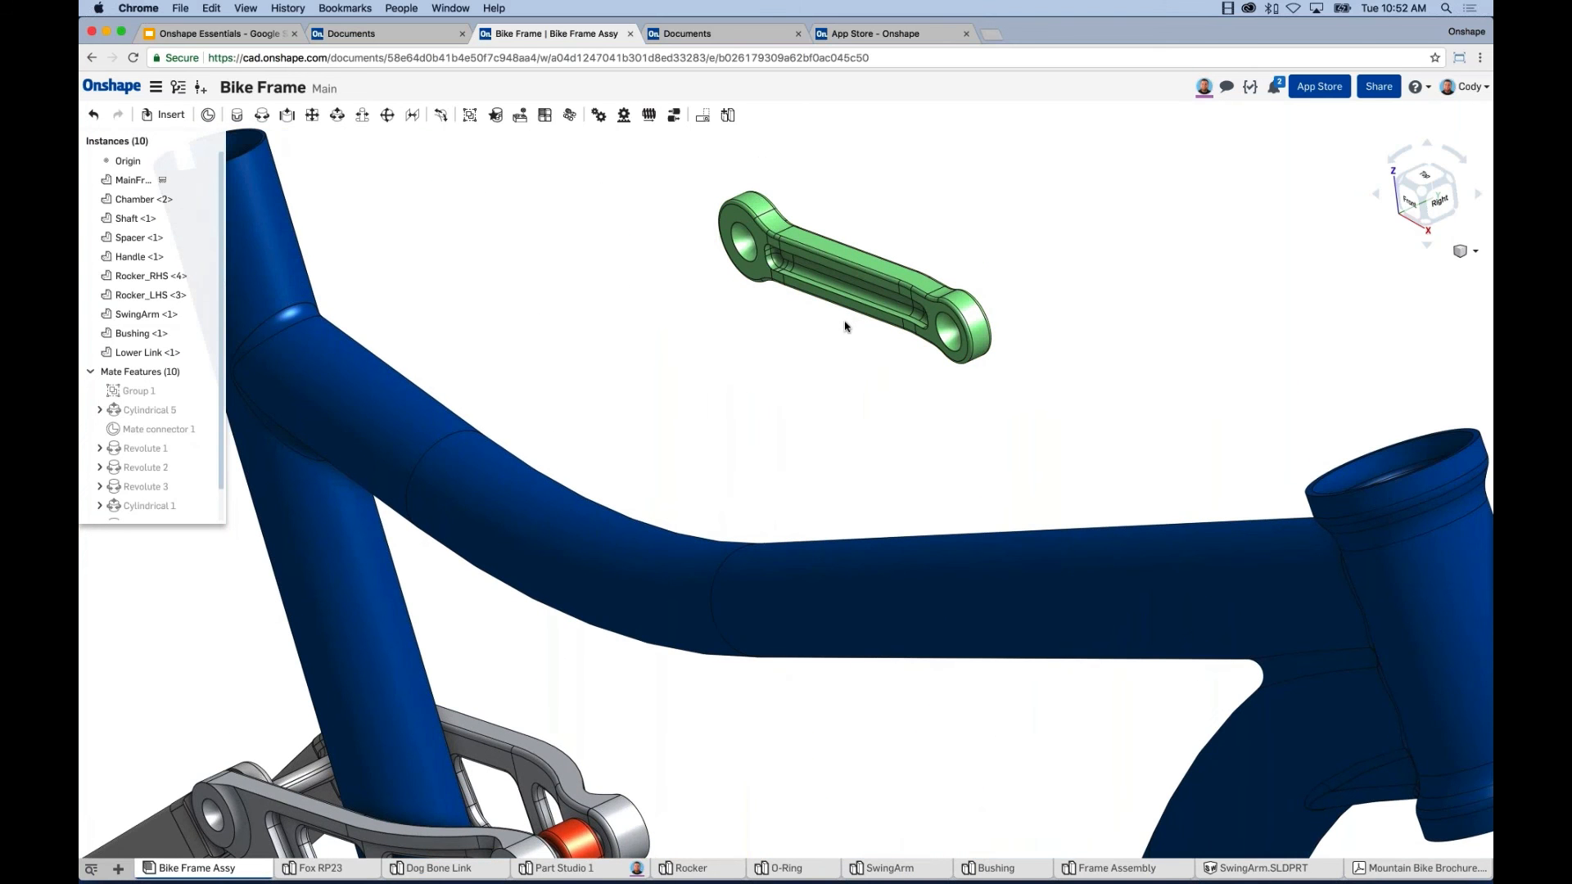
scroll(852, 354, "down", 2)
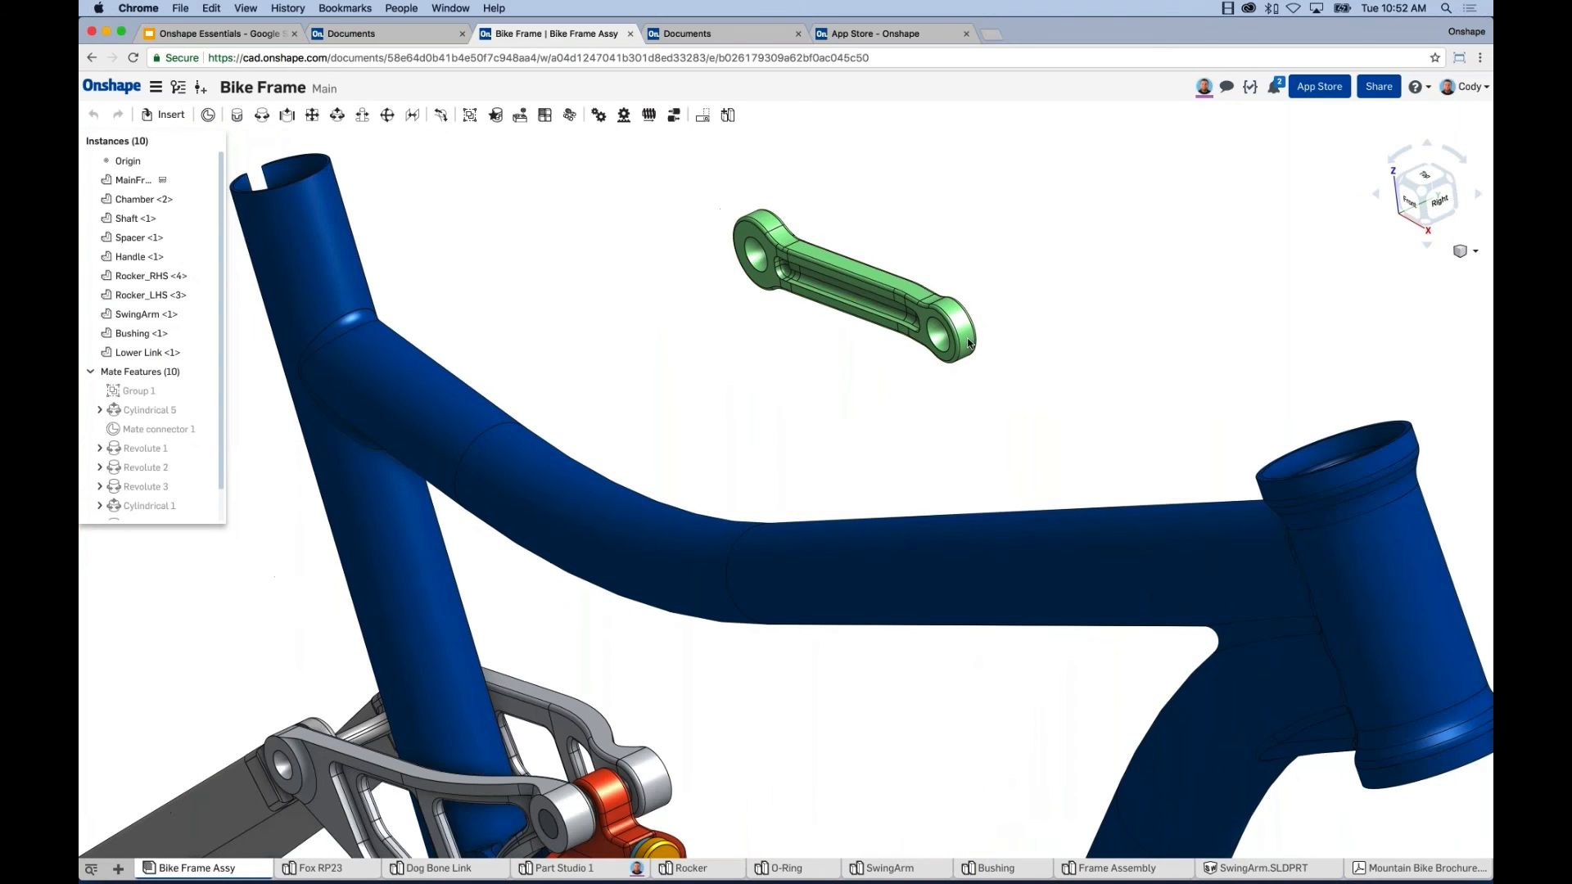
Move the loose Lower Link up and to the right and tilt it slightly.
left_click_drag(968, 343, 1029, 292)
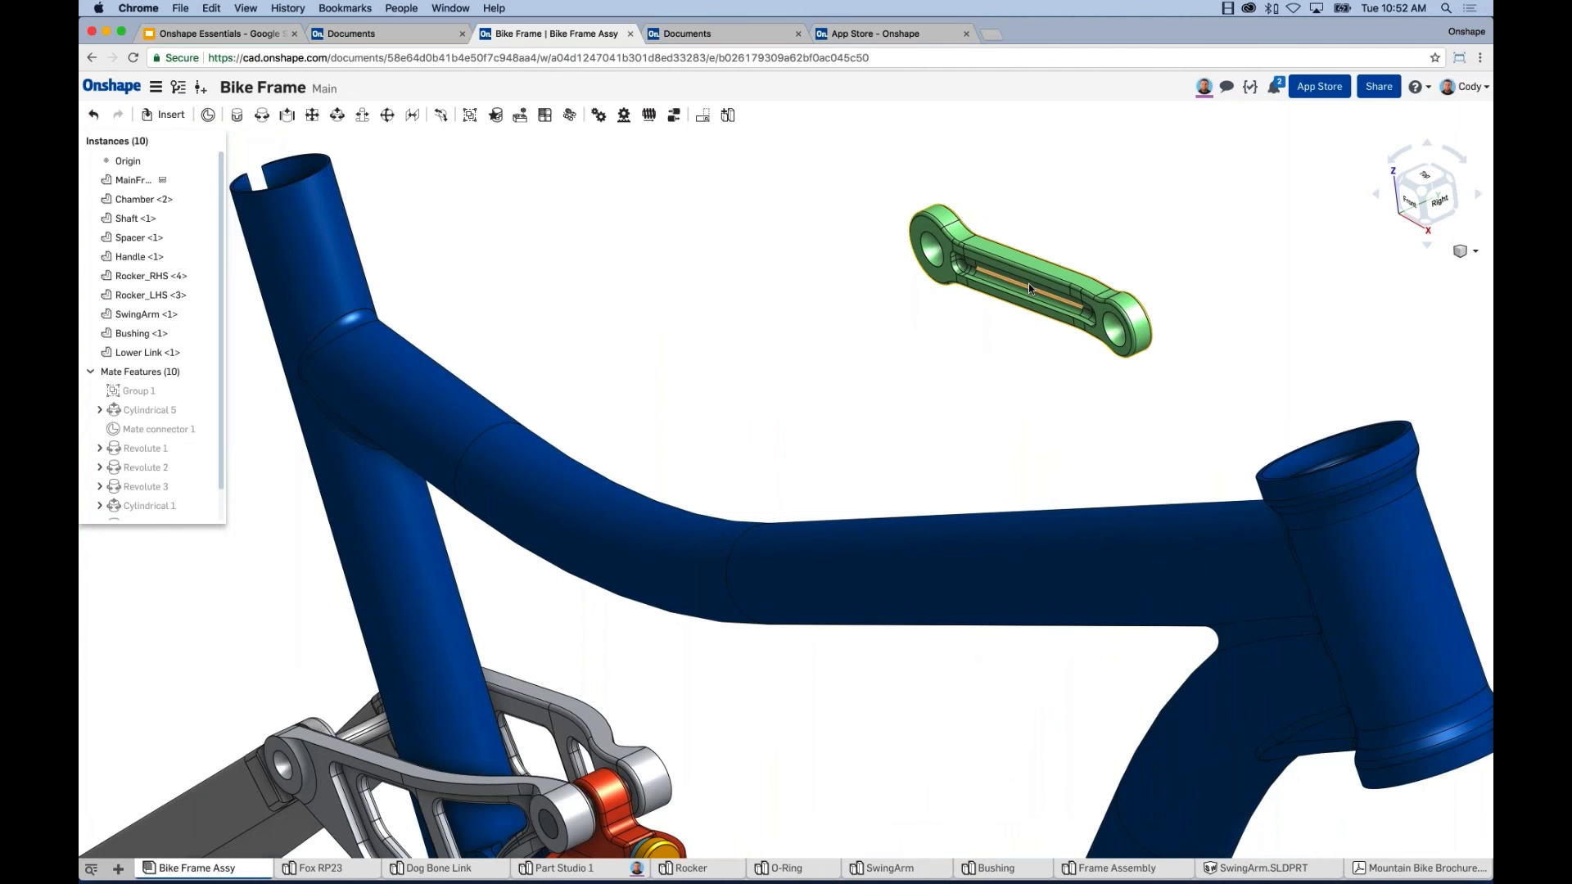
scroll(1028, 283, "down", 5)
right_click_drag(961, 299, 964, 329)
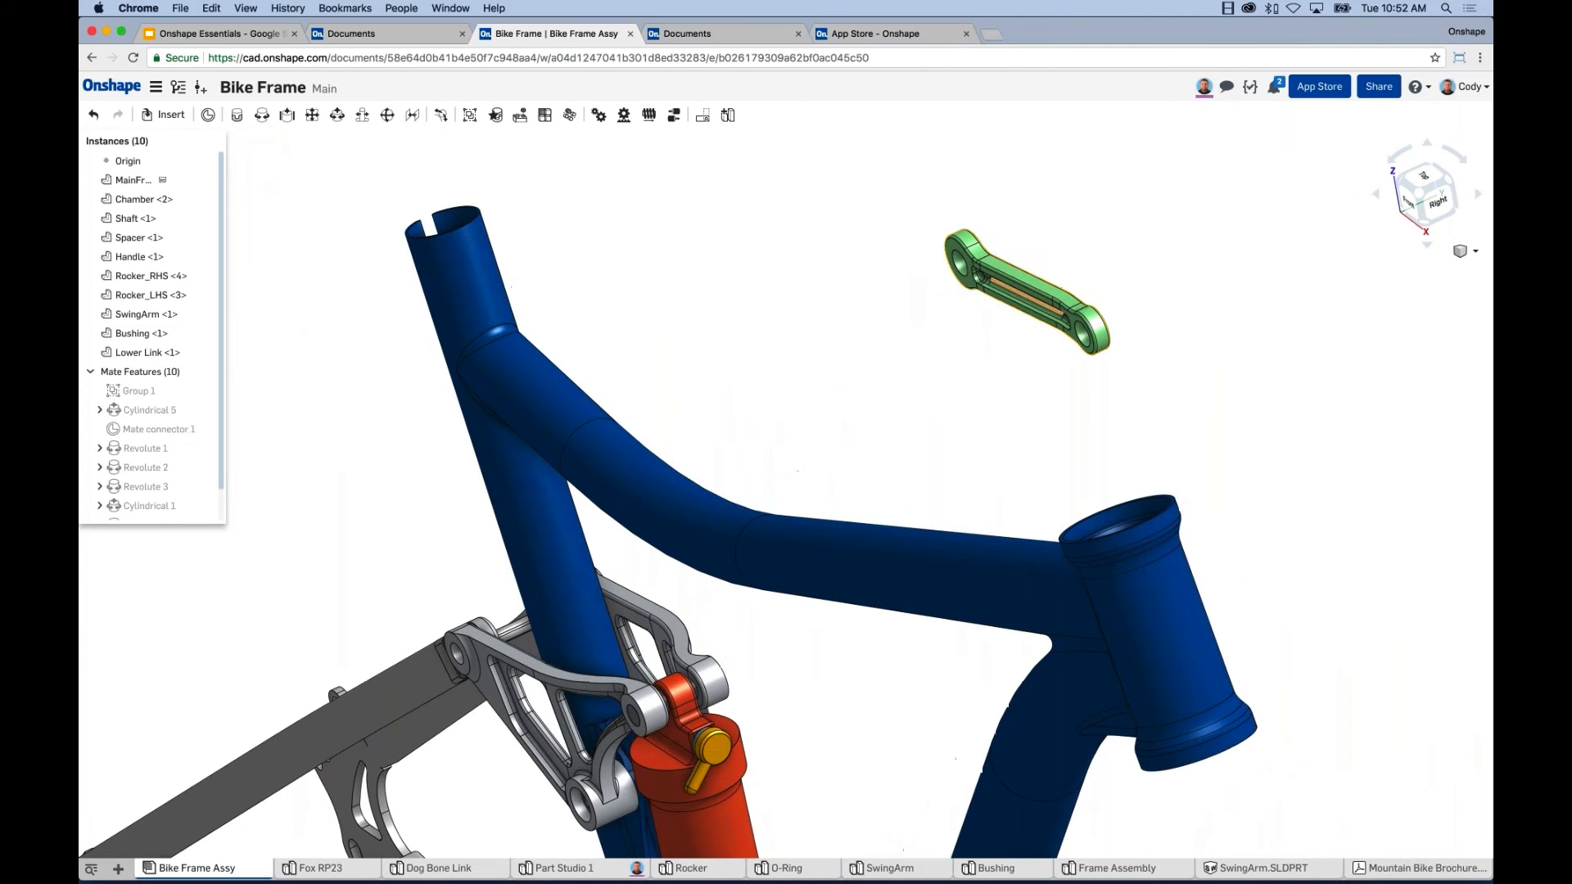
left_click(1002, 285)
left_click_drag(1067, 253, 1091, 247)
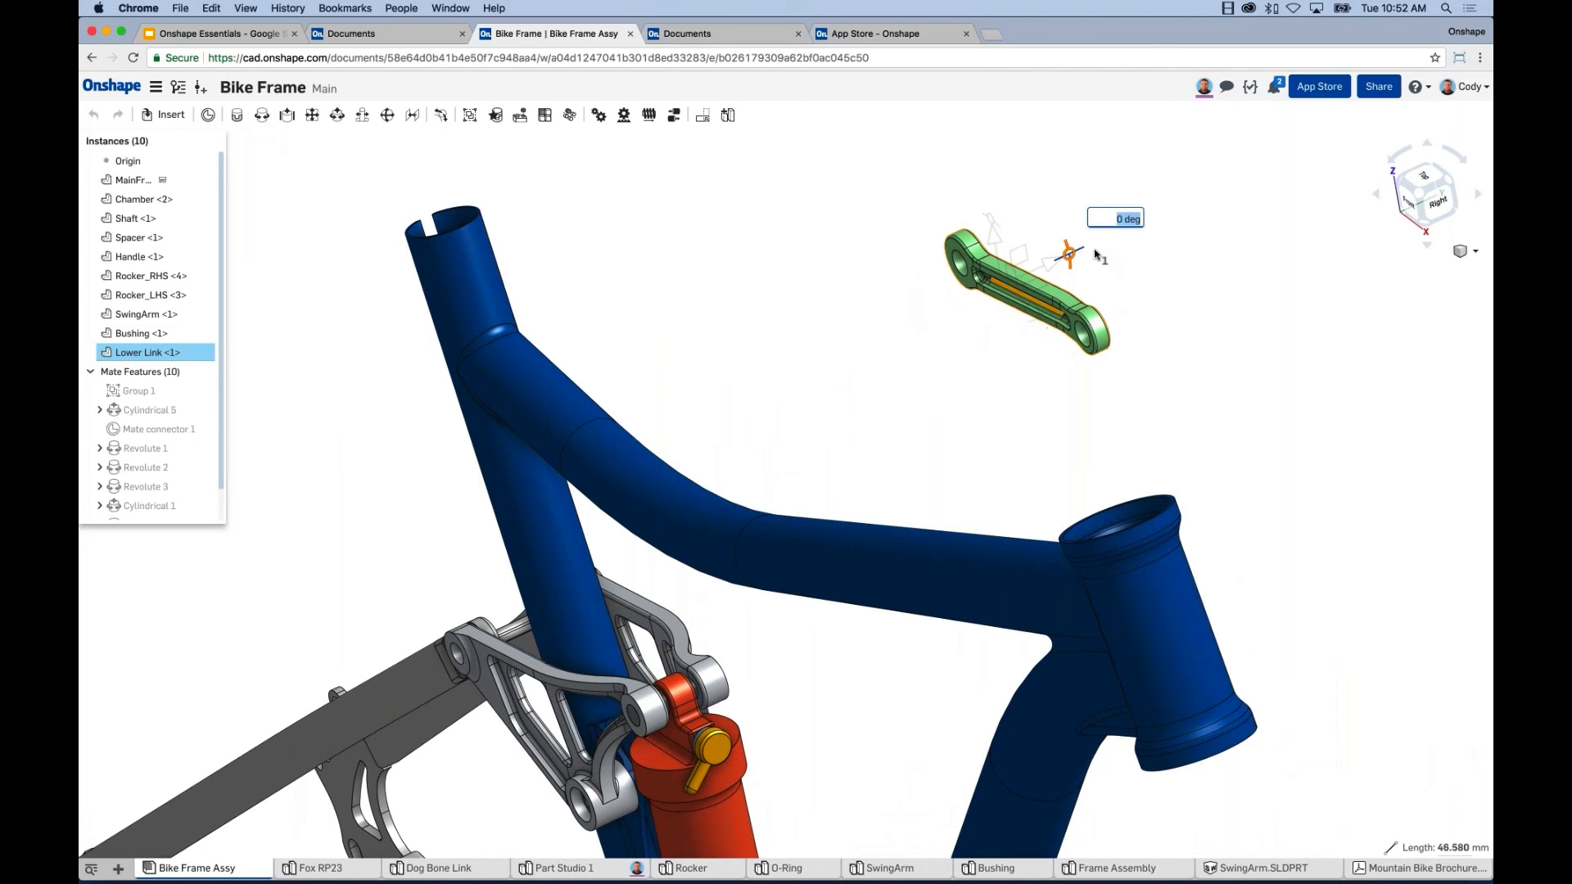
left_click(1035, 353)
Zoom and pan to recentre the bike frame with the Lower Link above it.
scroll(1040, 361, "down", 2)
scroll(1039, 361, "down", 5)
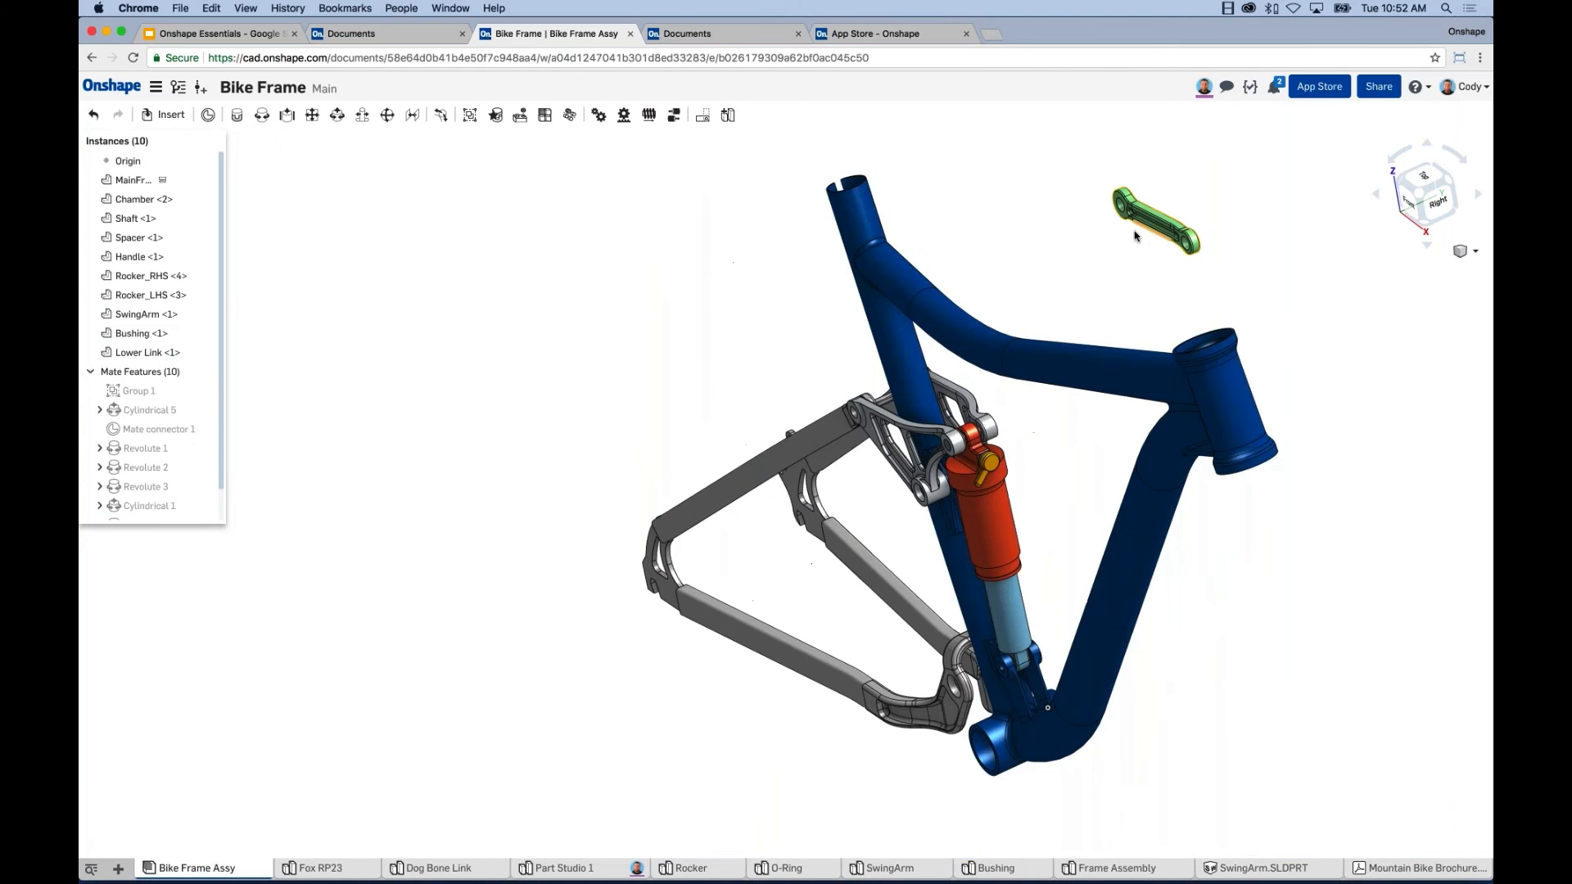
scroll(1000, 752, "up", 6)
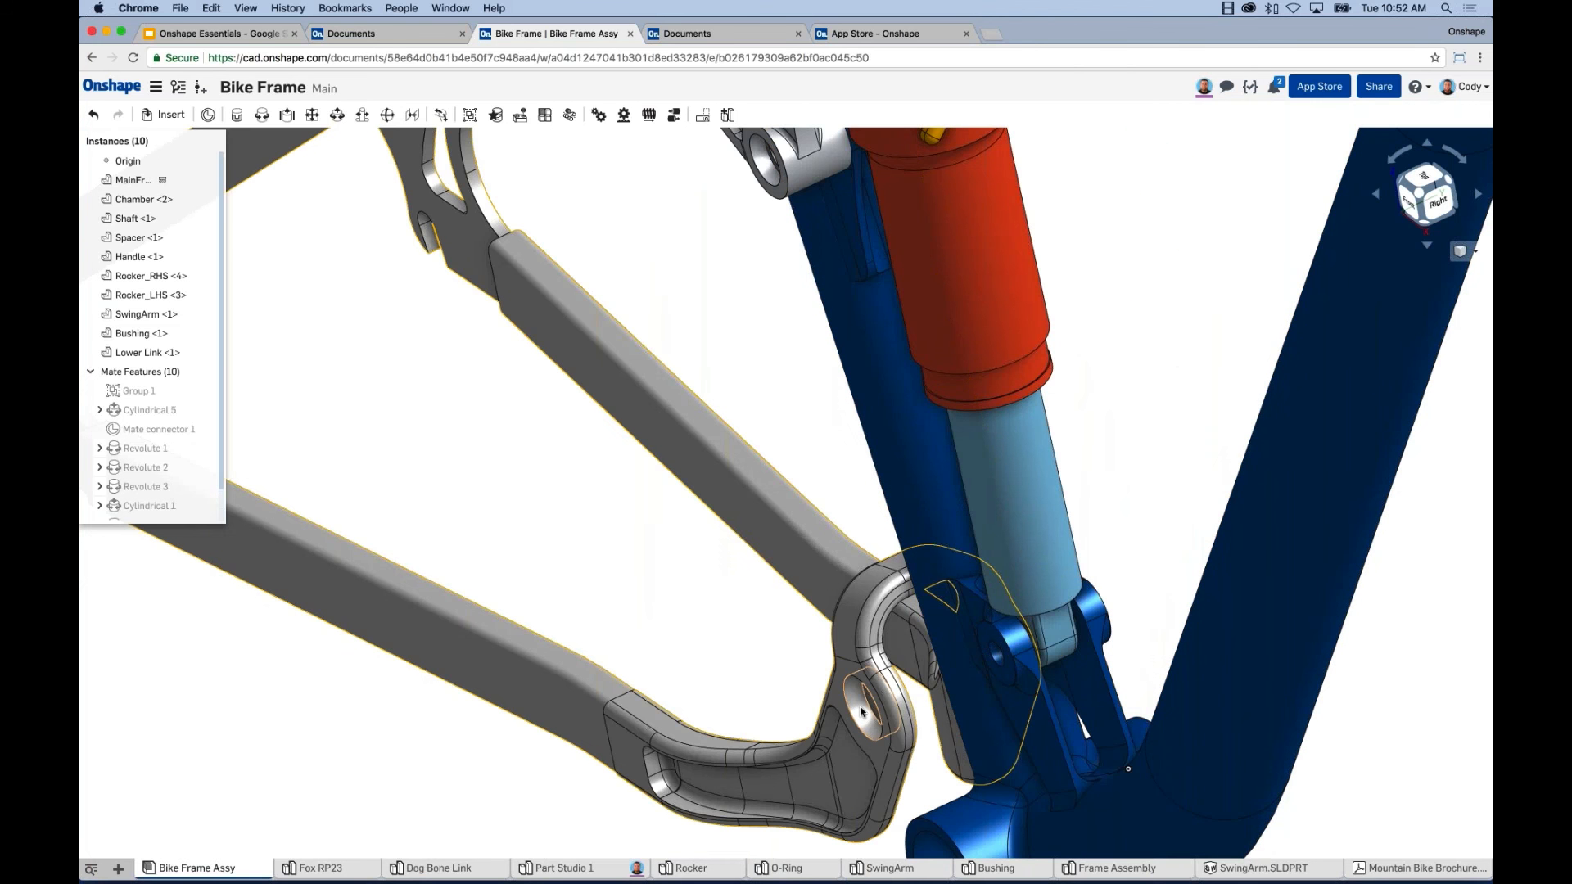
scroll(1140, 439, "down", 8)
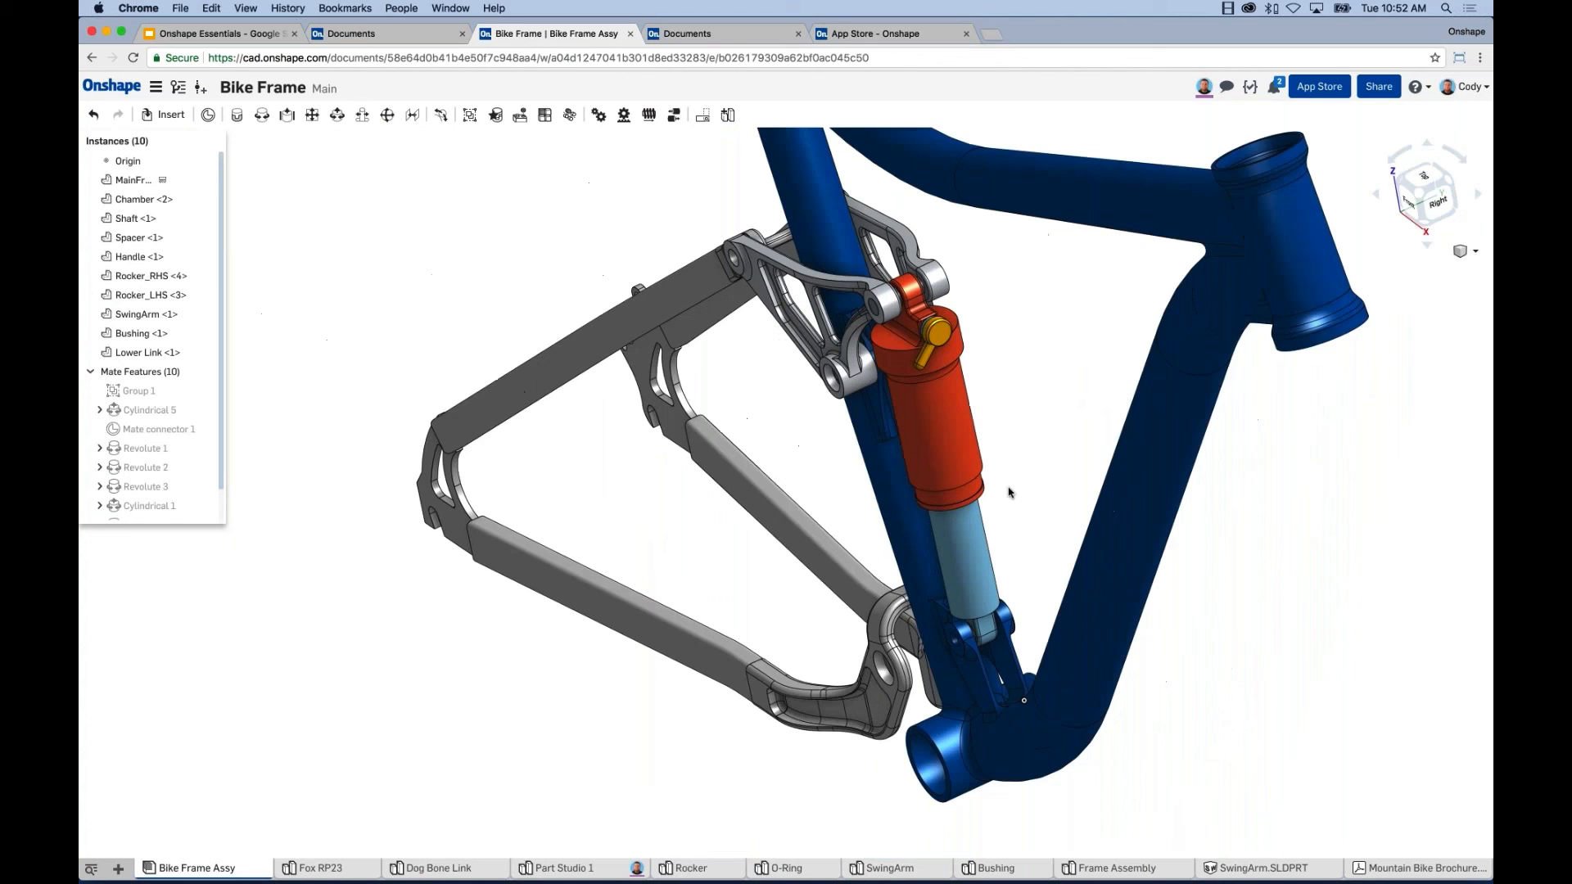
middle_click_drag(1009, 492, 931, 604)
scroll(1027, 257, "down", 1)
middle_click_drag(1046, 214, 1036, 240)
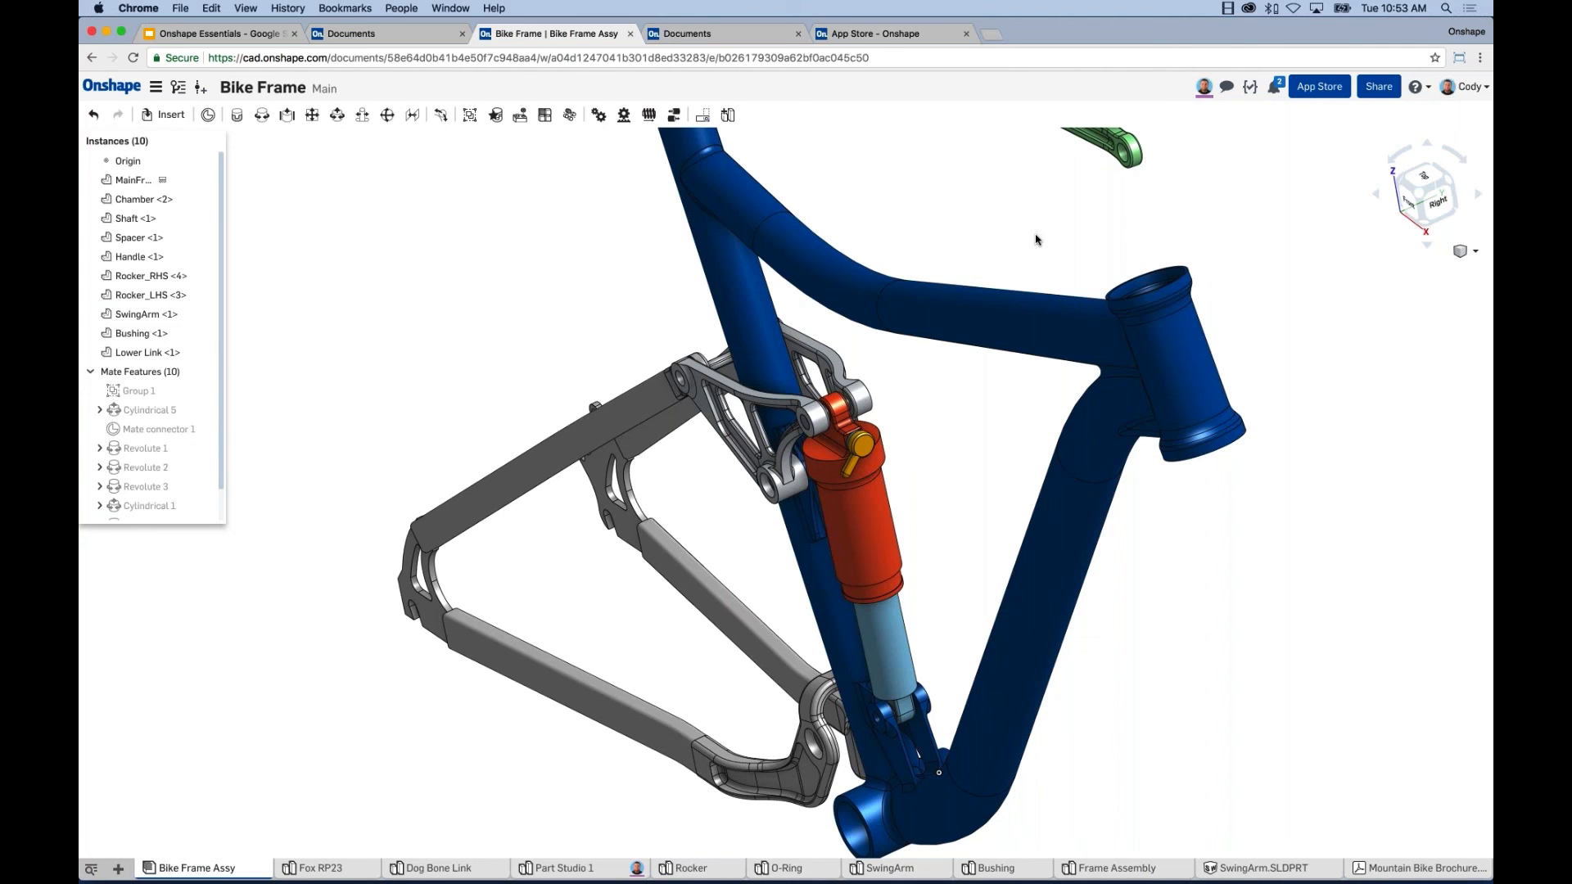
scroll(997, 456, "down", 5)
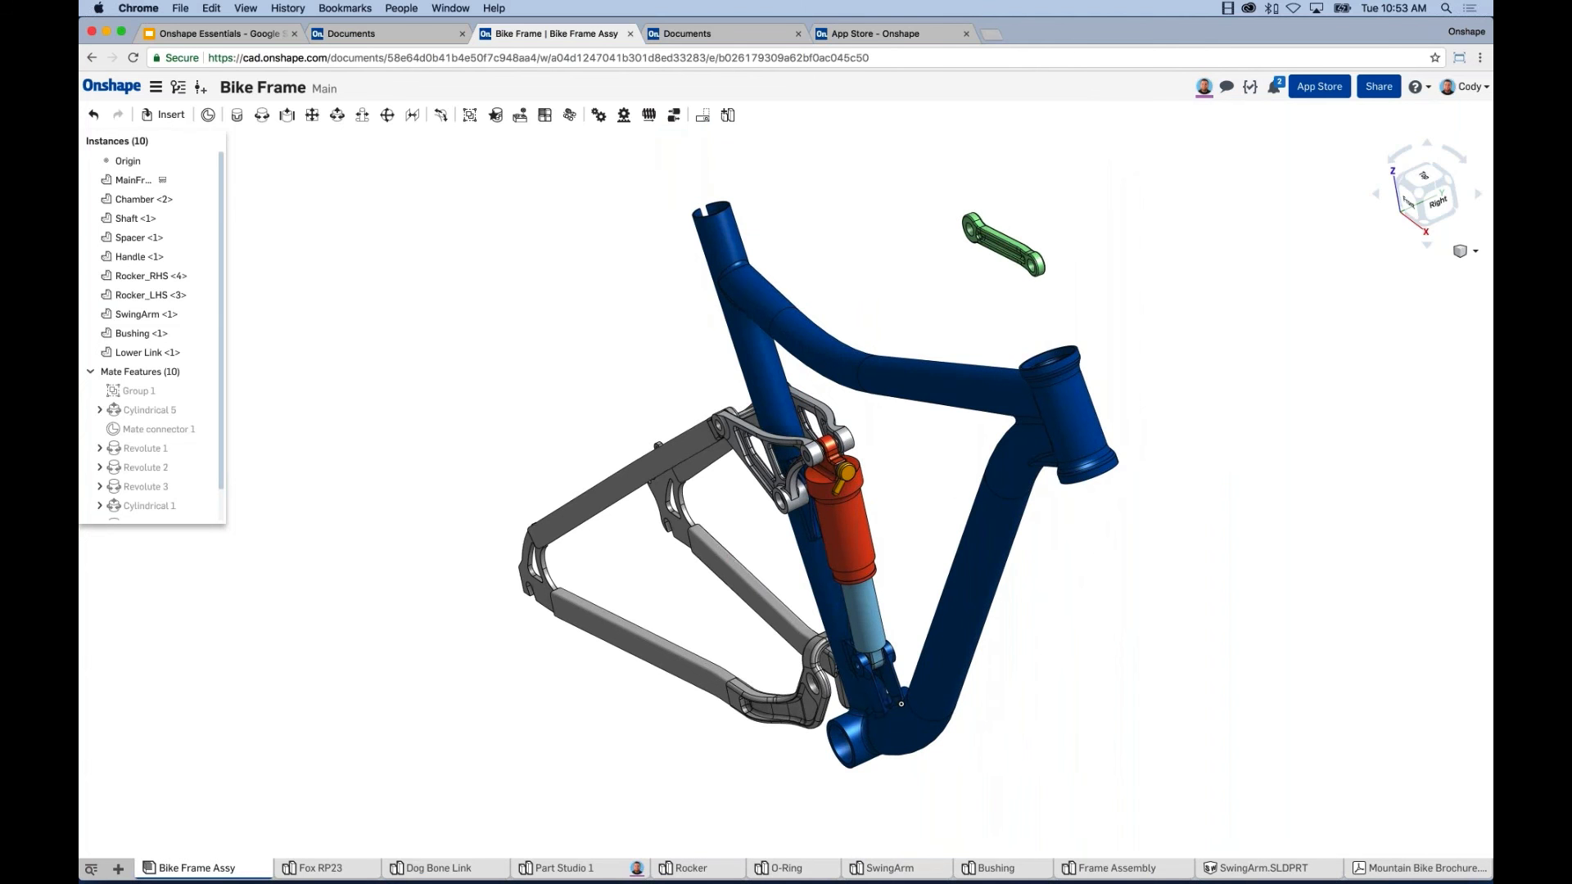
middle_click_drag(642, 340, 608, 346)
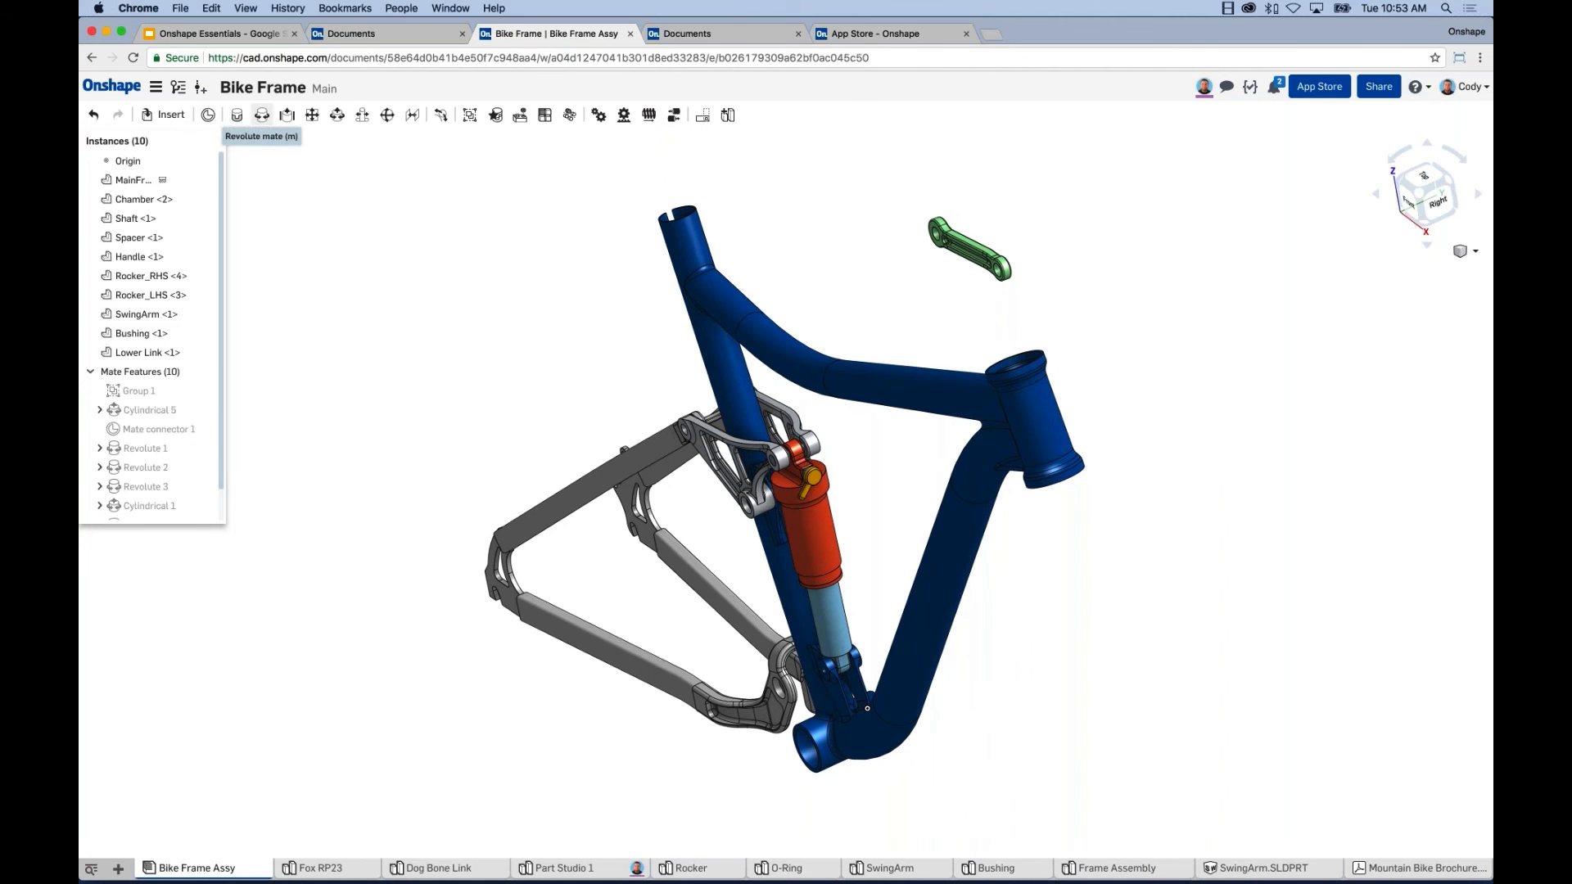
Start a revolute mate and pick the Lower Link's lower hole as the first connector.
left_click(262, 115)
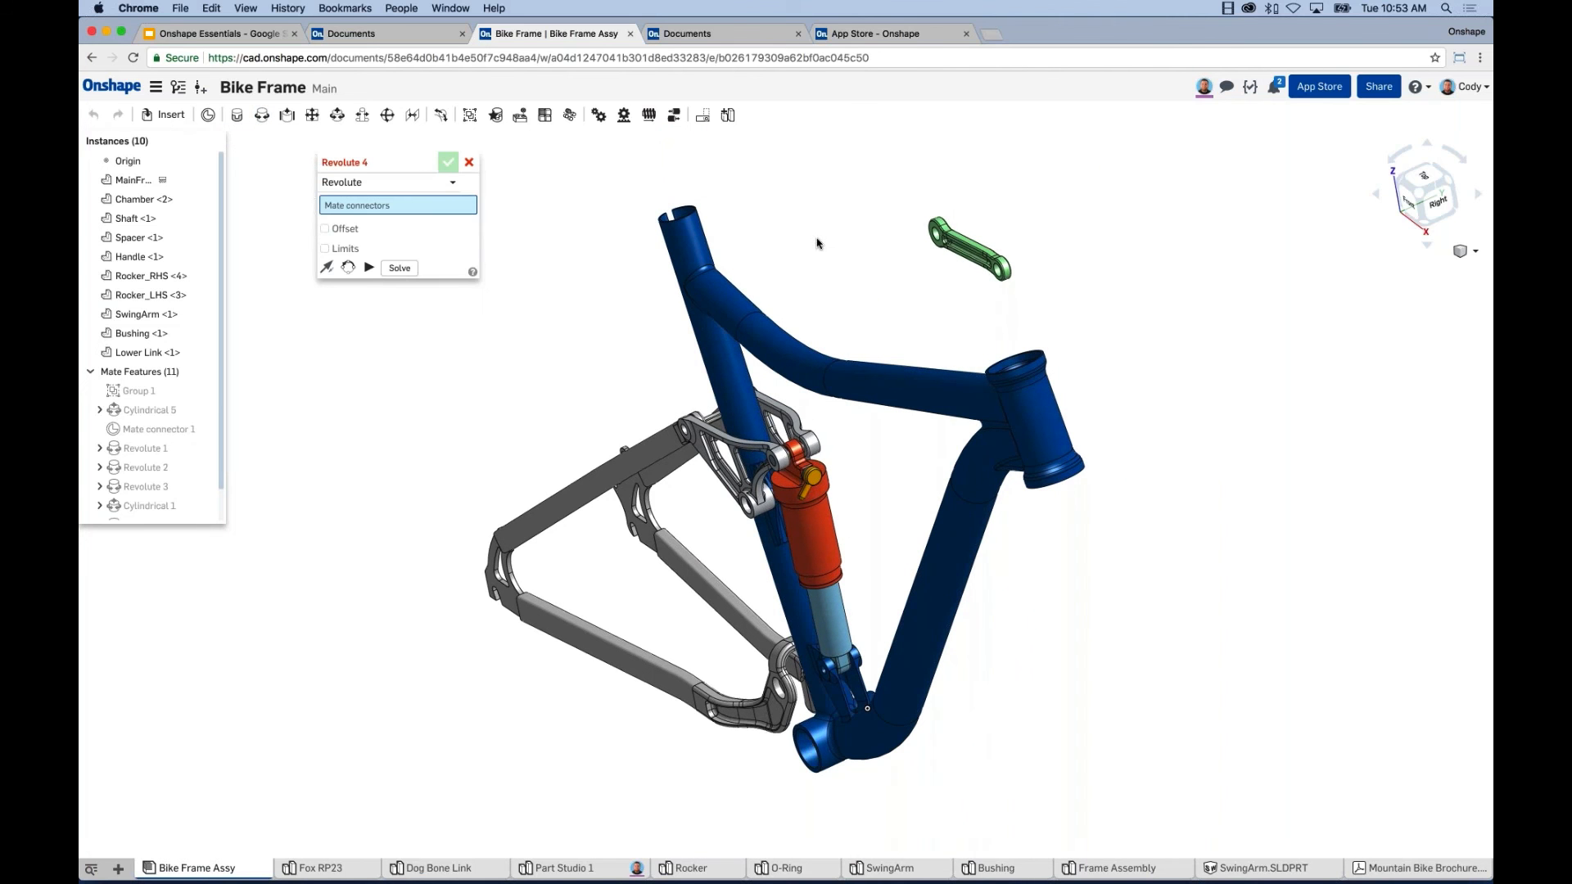
right_click_drag(819, 242, 1045, 322)
scroll(1008, 301, "up", 8)
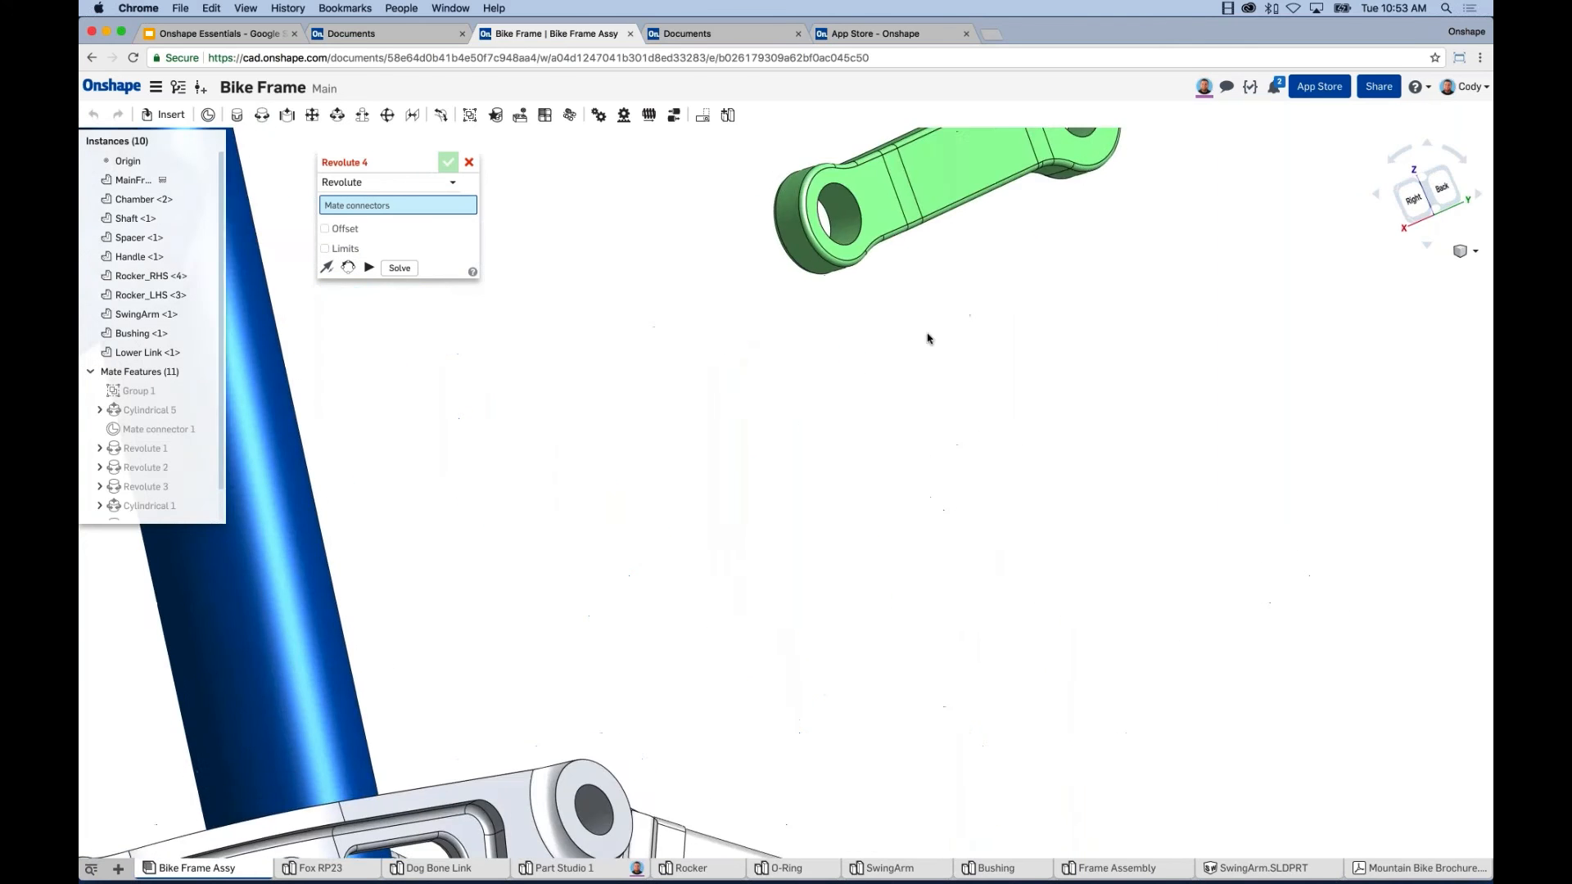
right_click_drag(930, 336, 933, 277)
middle_click_drag(933, 277, 826, 140)
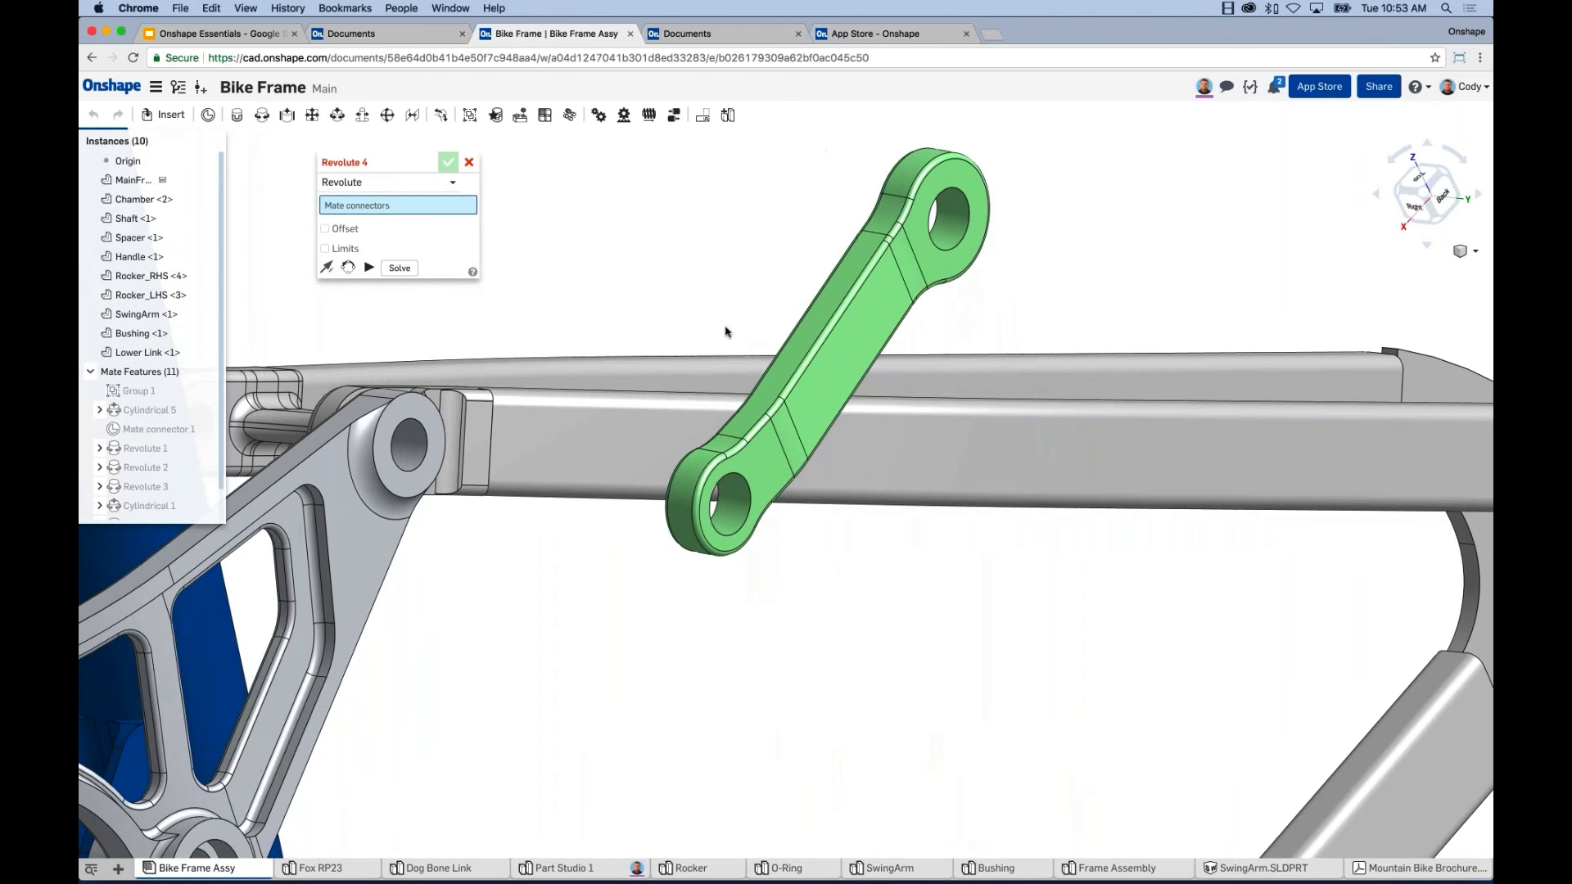
scroll(737, 490, "up", 3)
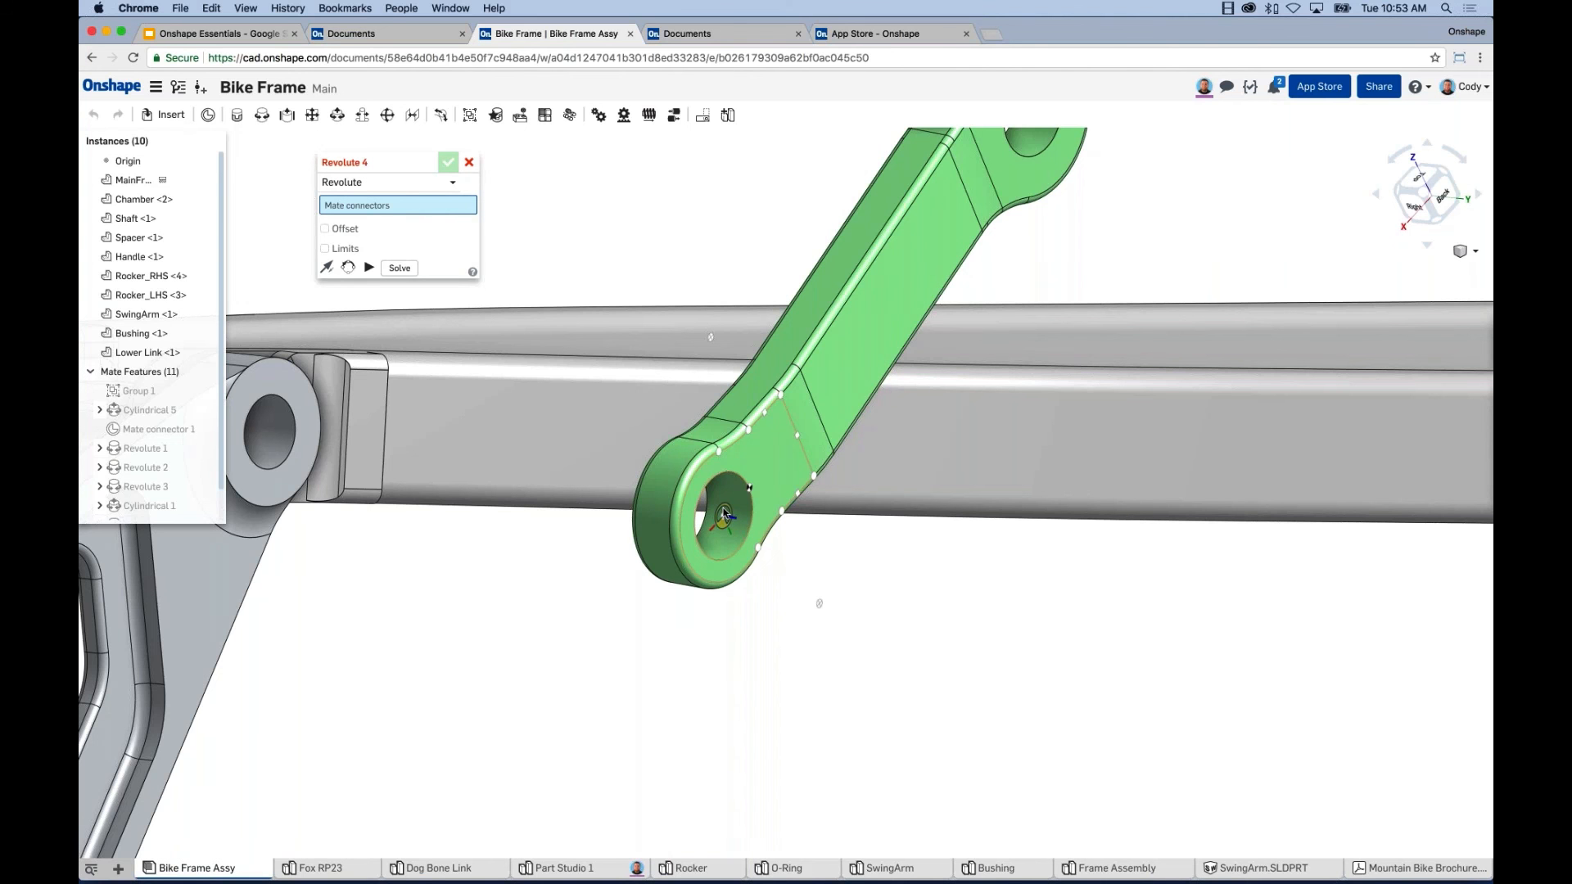
left_click(724, 513)
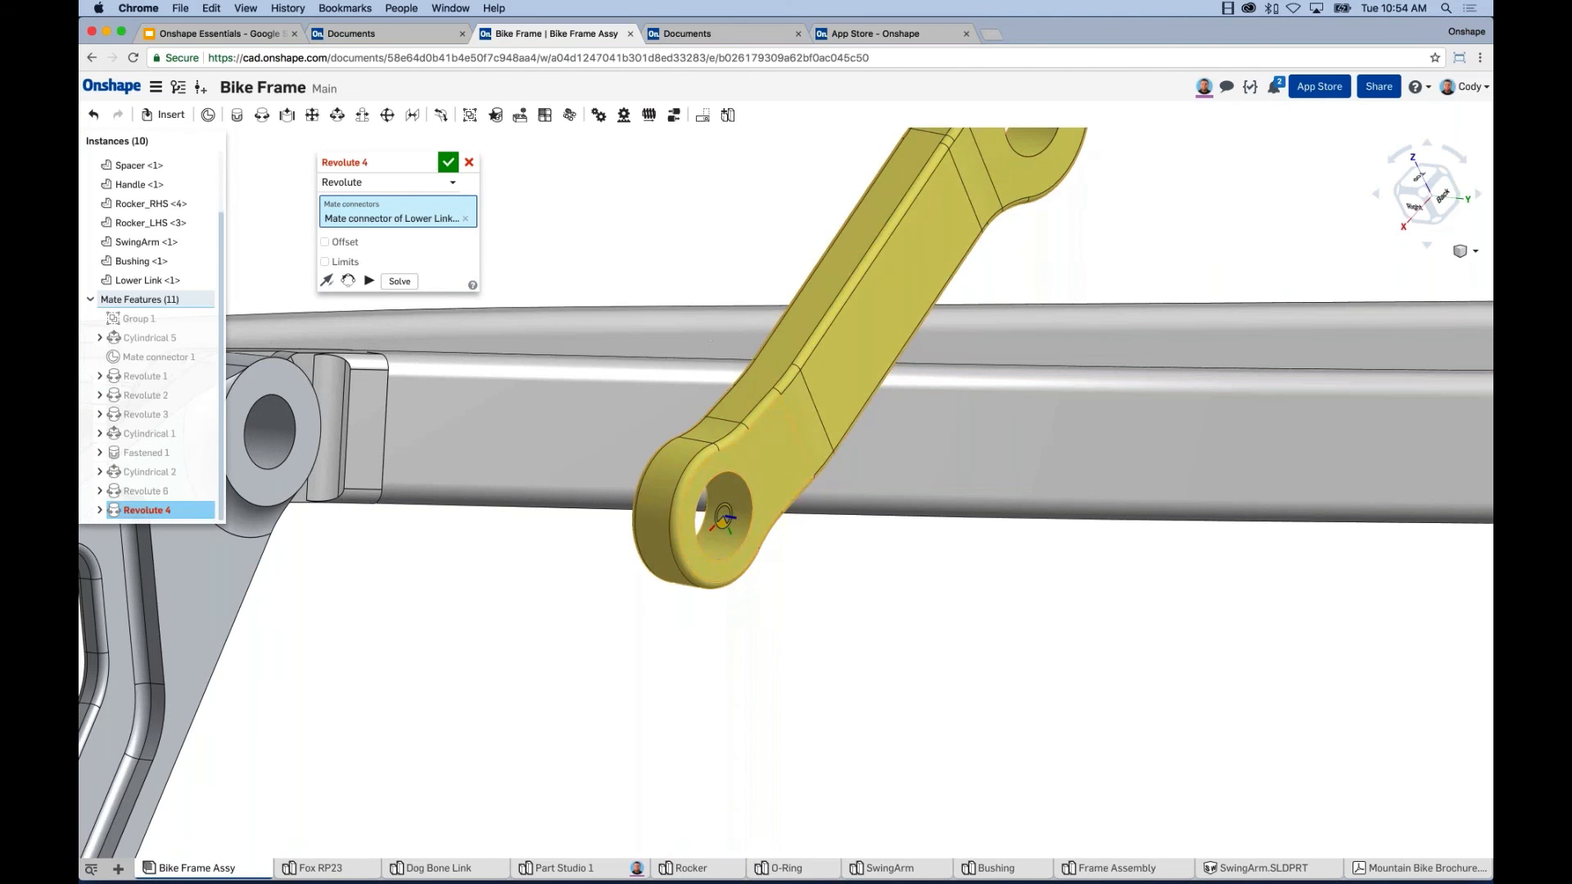
Pin it to the MainFrame's shock-mount hole as Revolute 4, then swing the link.
scroll(849, 725, "down", 5)
right_click_drag(848, 725, 1077, 759)
scroll(1080, 720, "down", 4)
scroll(1088, 666, "up", 10)
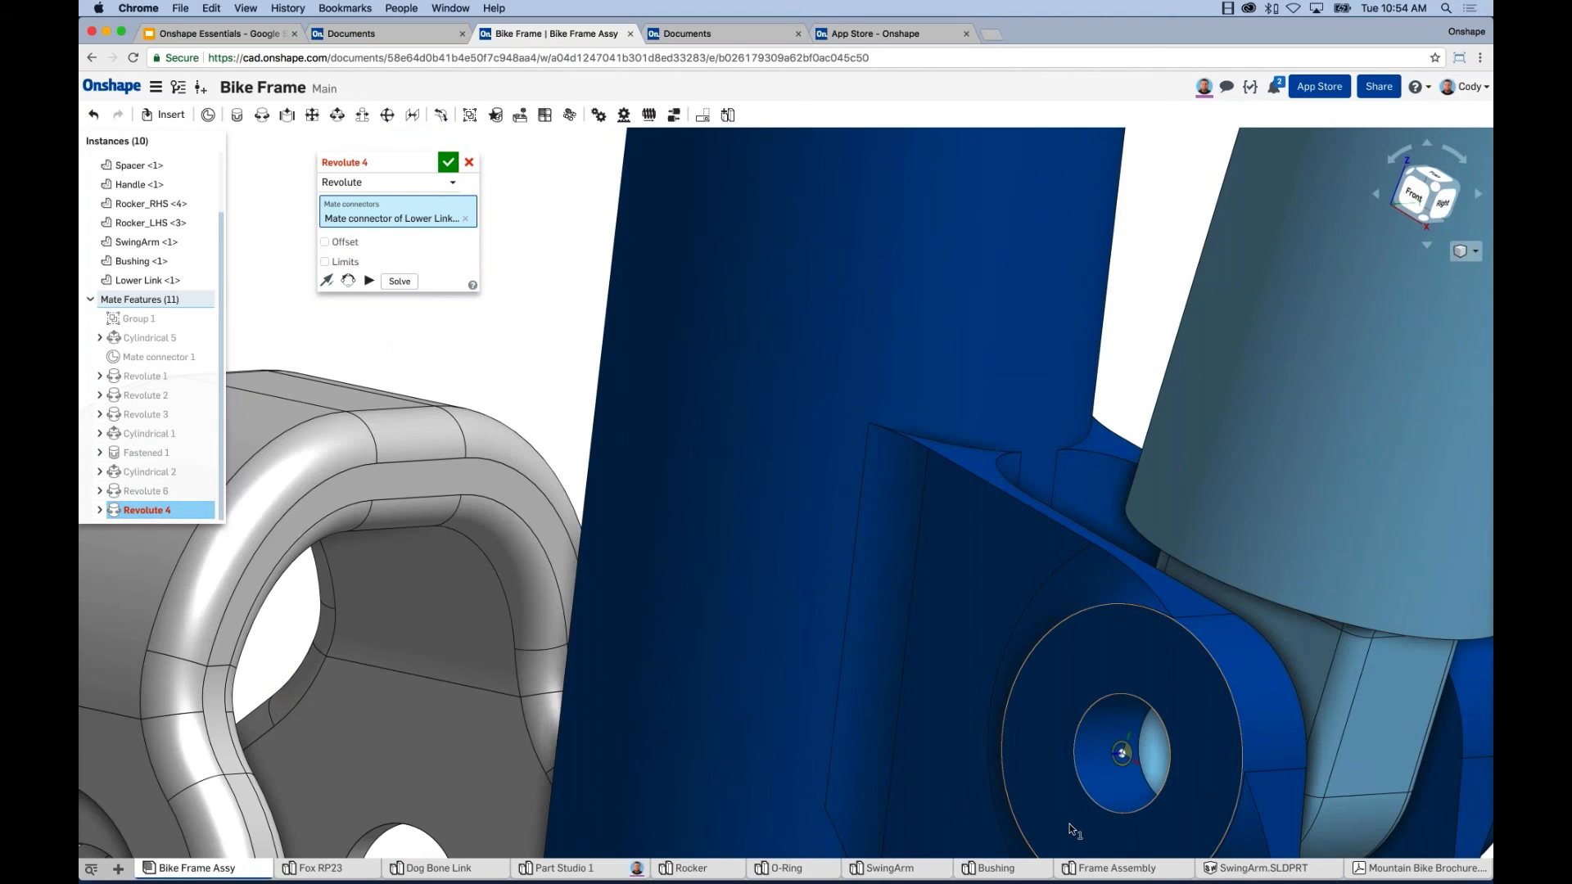
left_click(1121, 751)
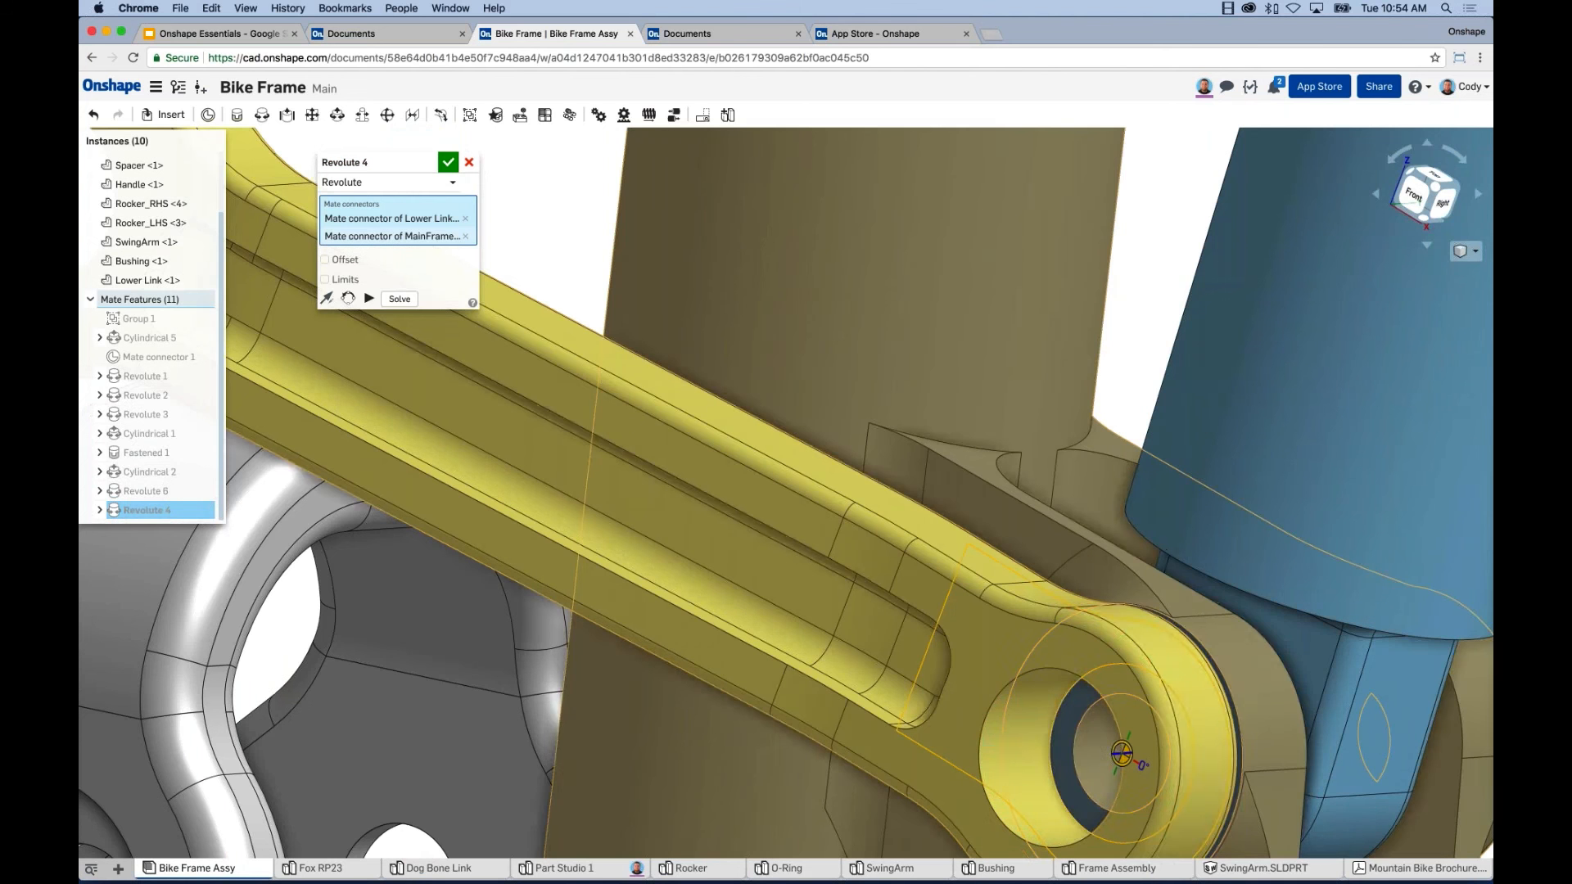
scroll(1206, 765, "down", 5)
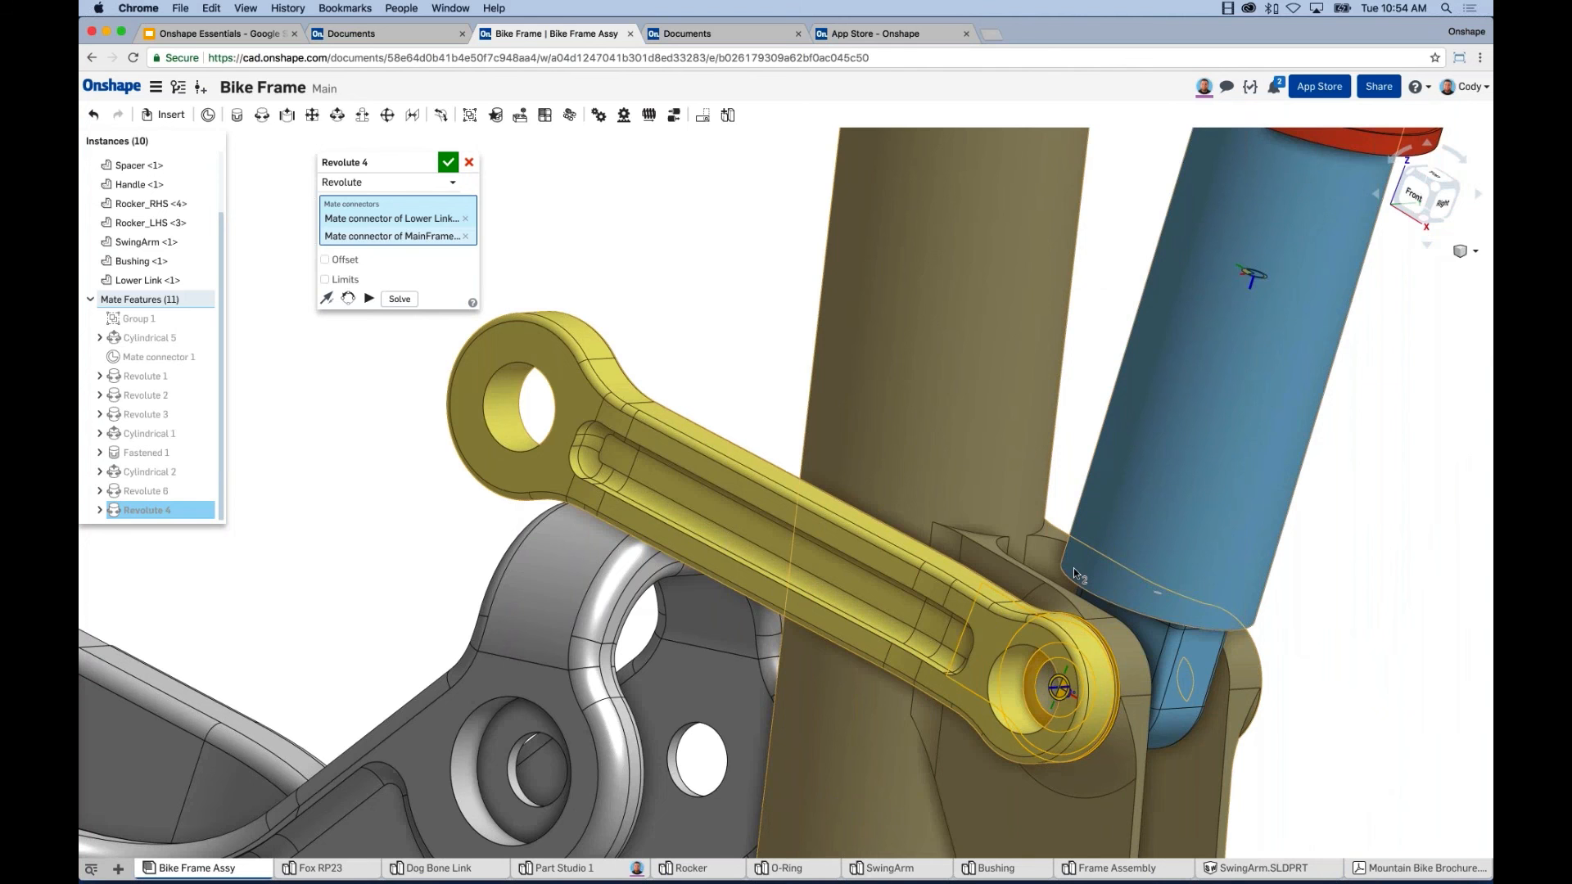
left_click(357, 185)
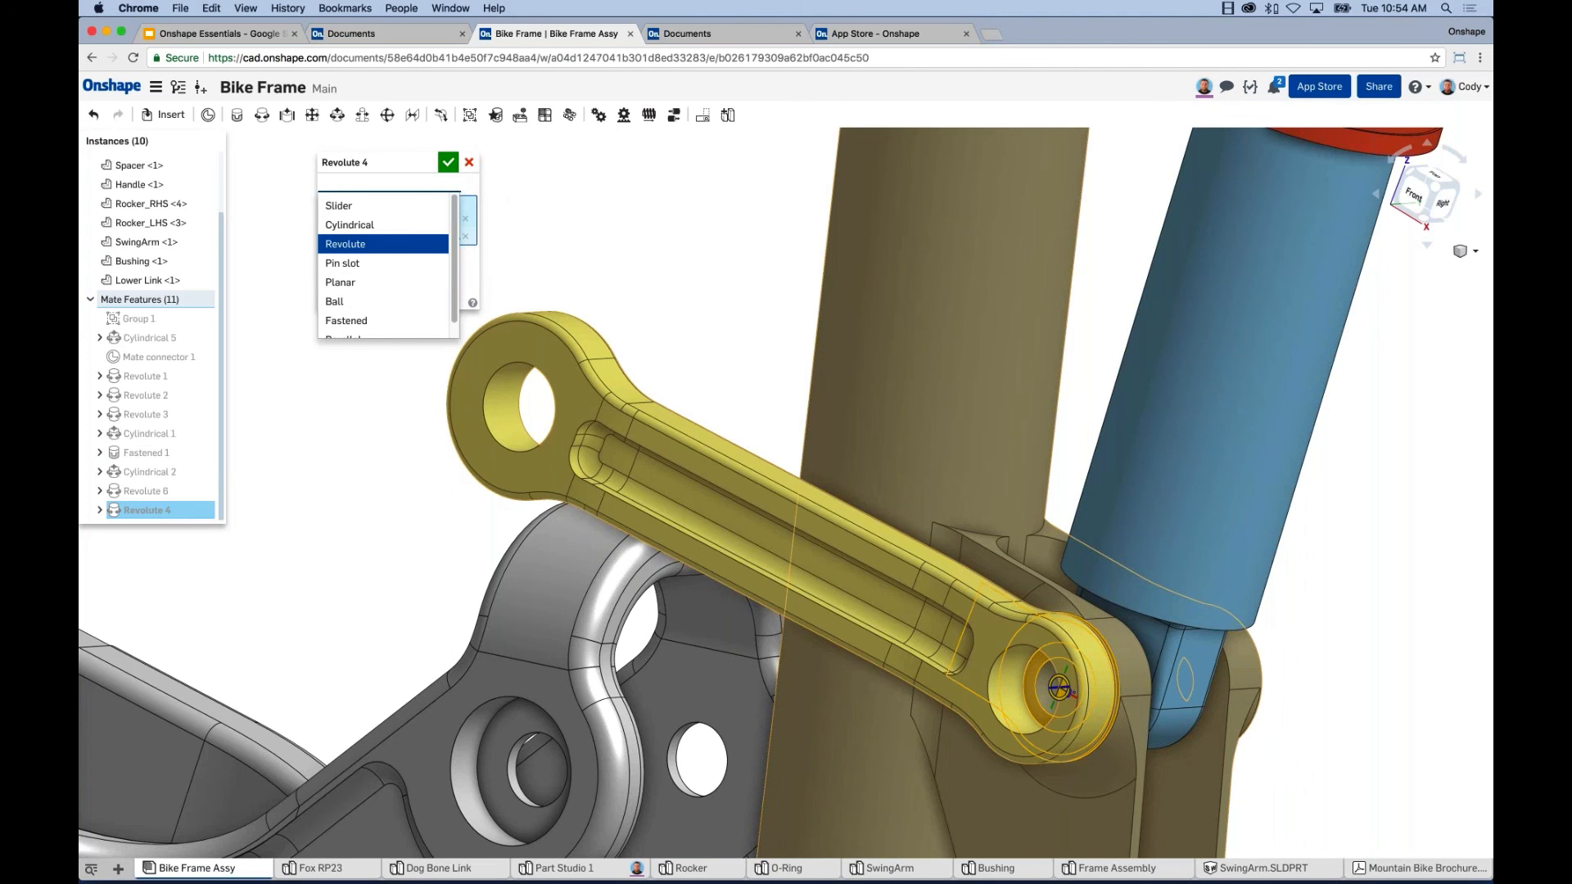
left_click(448, 161)
scroll(696, 311, "down", 3)
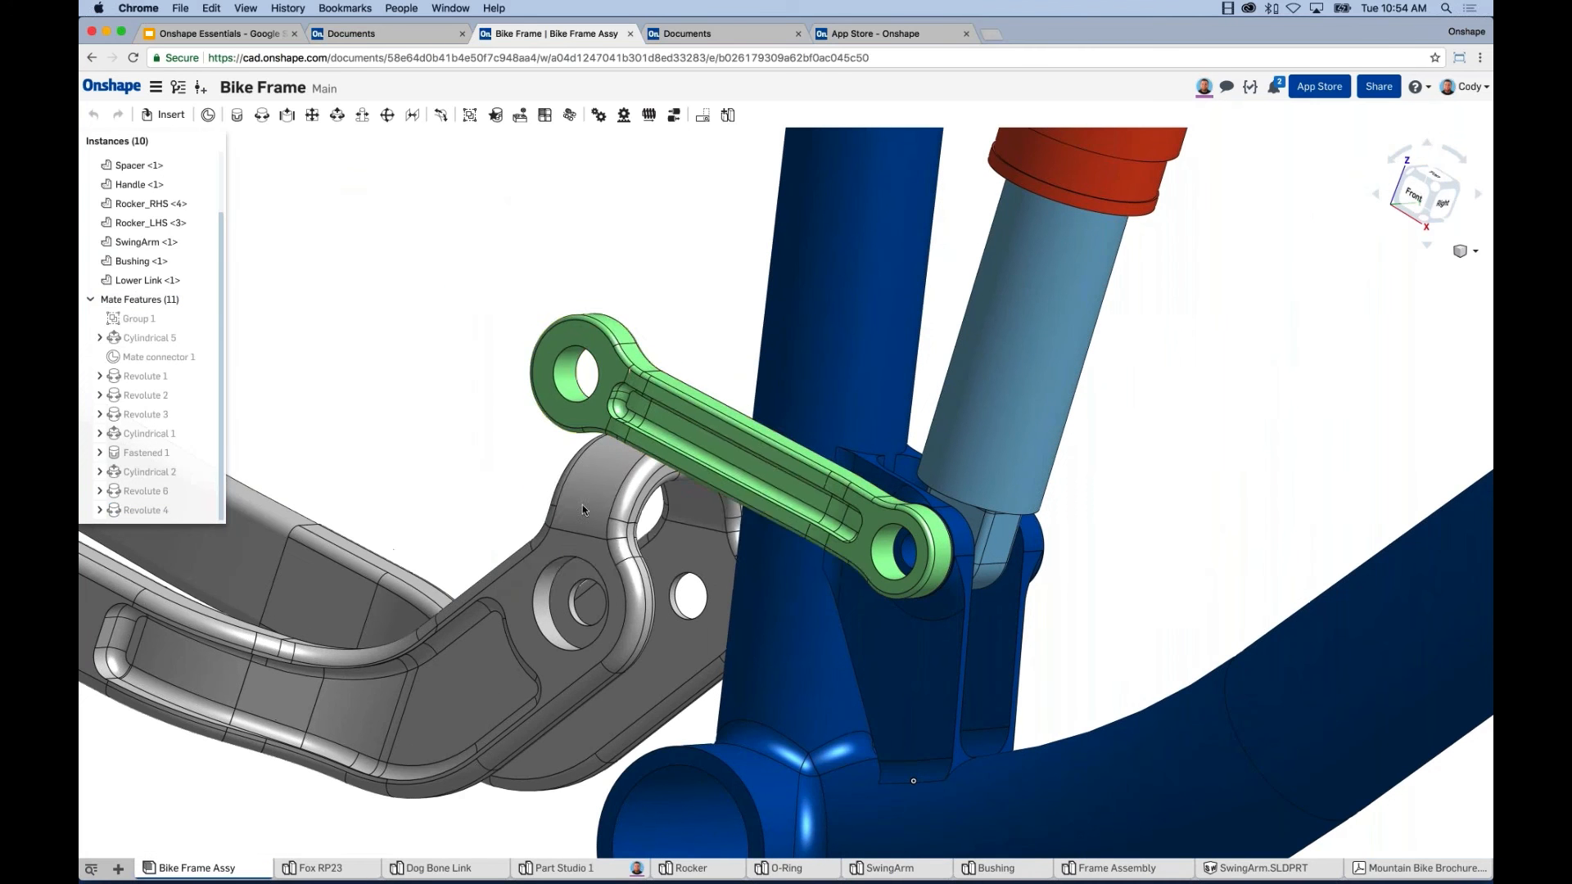
left_click_drag(602, 323, 545, 317)
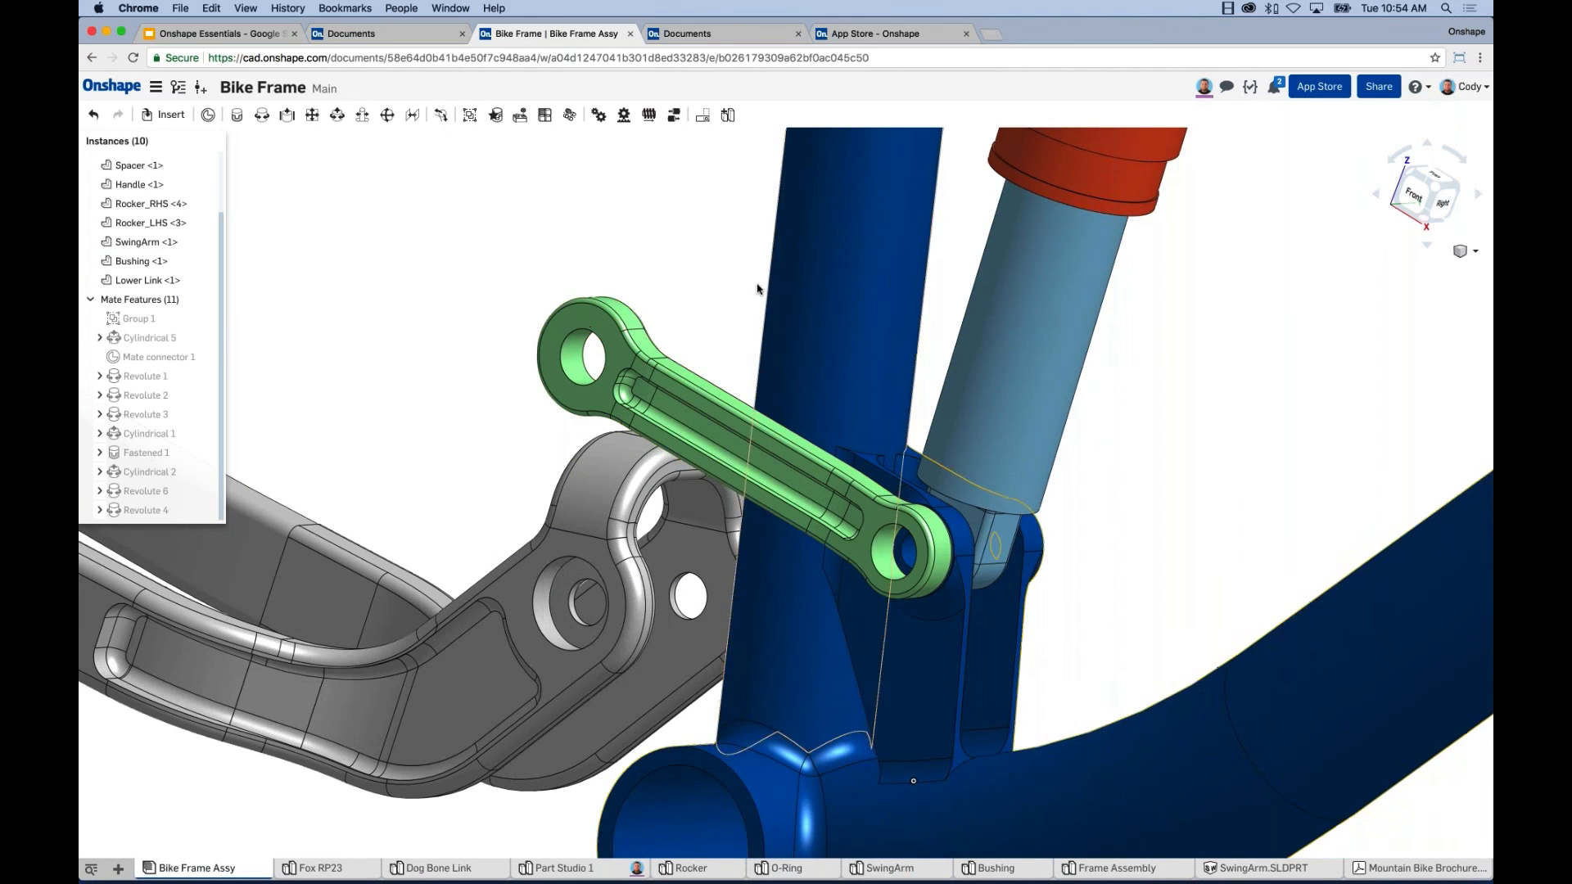
Orbit and pan to view the Lower Link and swingarm from behind the frame.
scroll(710, 293, "down", 5)
right_click_drag(708, 296, 567, 284)
mouse_move(888, 286)
right_mouse_down()
mouse_move(940, 267)
mouse_move(880, 300)
right_mouse_up()
middle_click_drag(1019, 211, 951, 286)
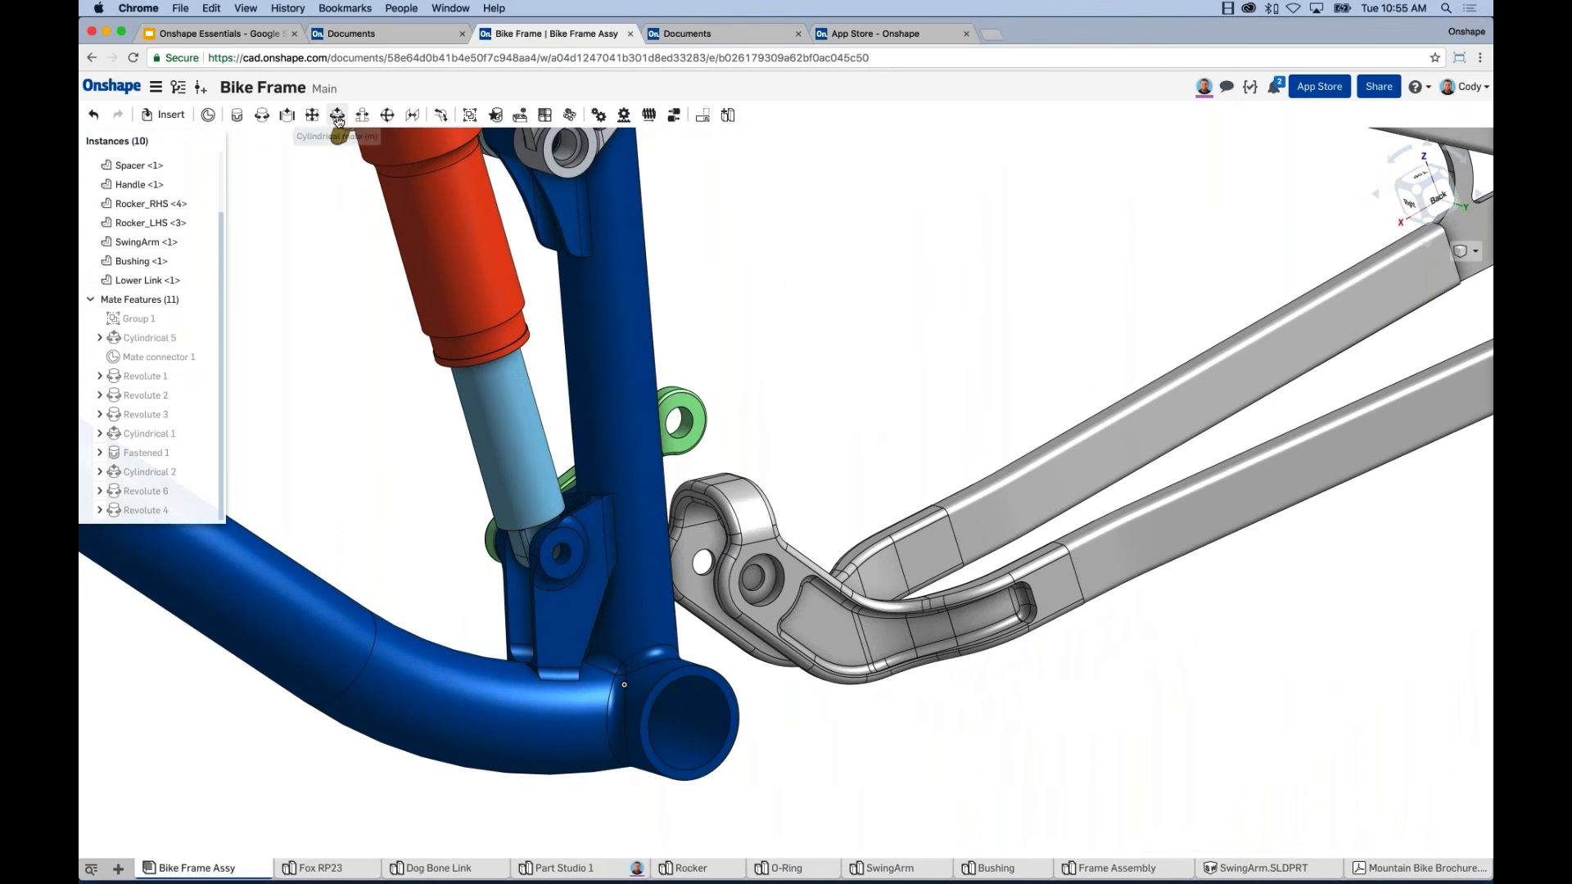
Join the Lower Link's free-end hole to the SwingArm hole with Cylindrical 3, then fit the view.
left_click(337, 114)
scroll(631, 493, "up", 10)
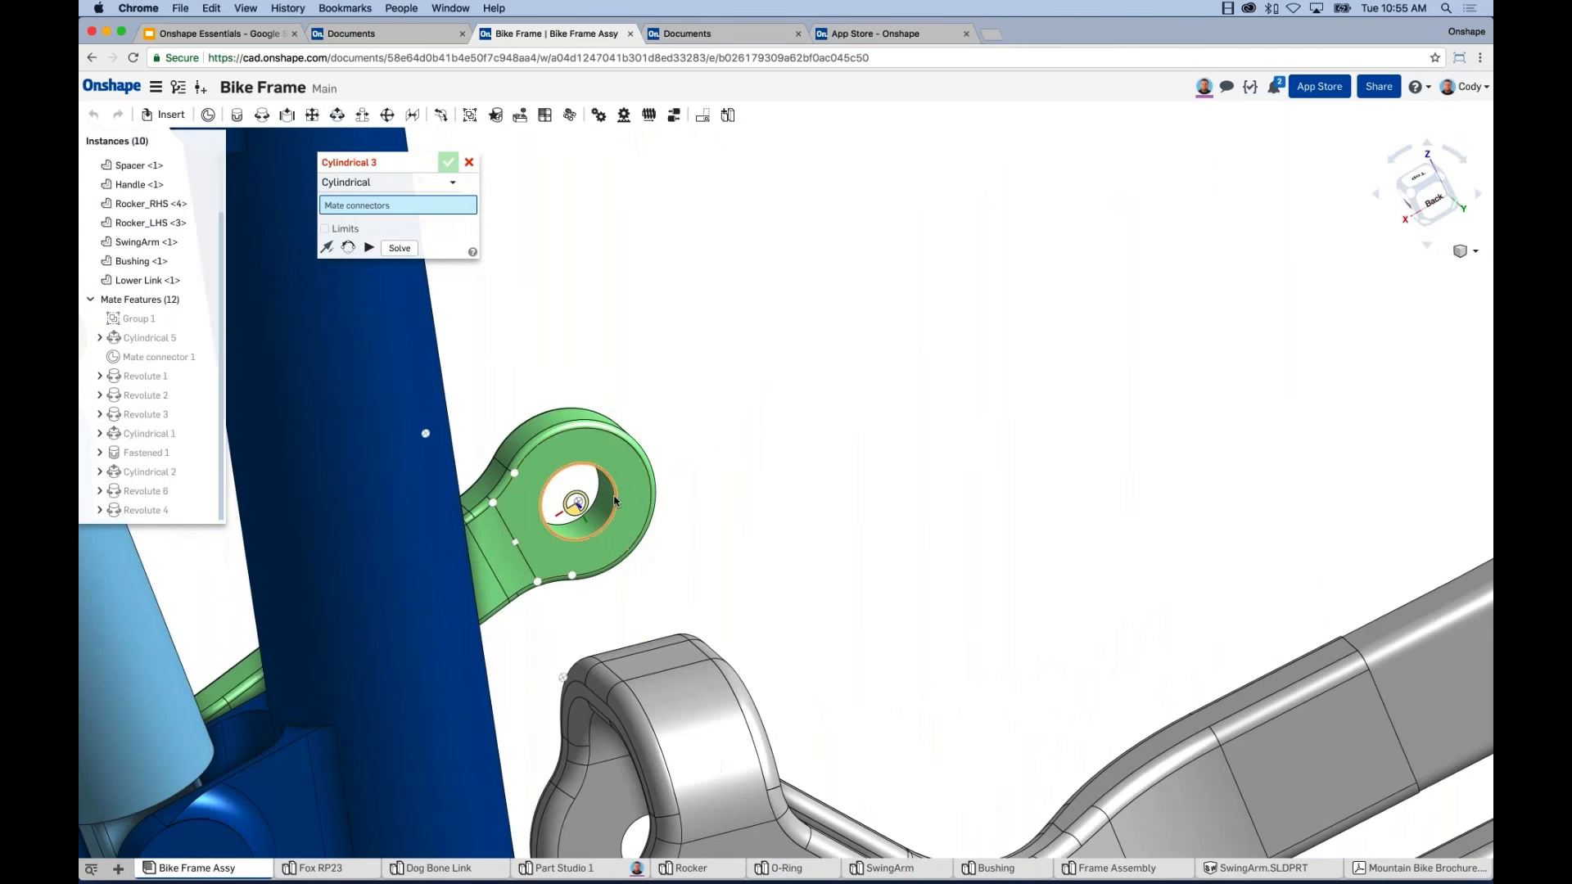
left_click(616, 501)
scroll(825, 454, "down", 7)
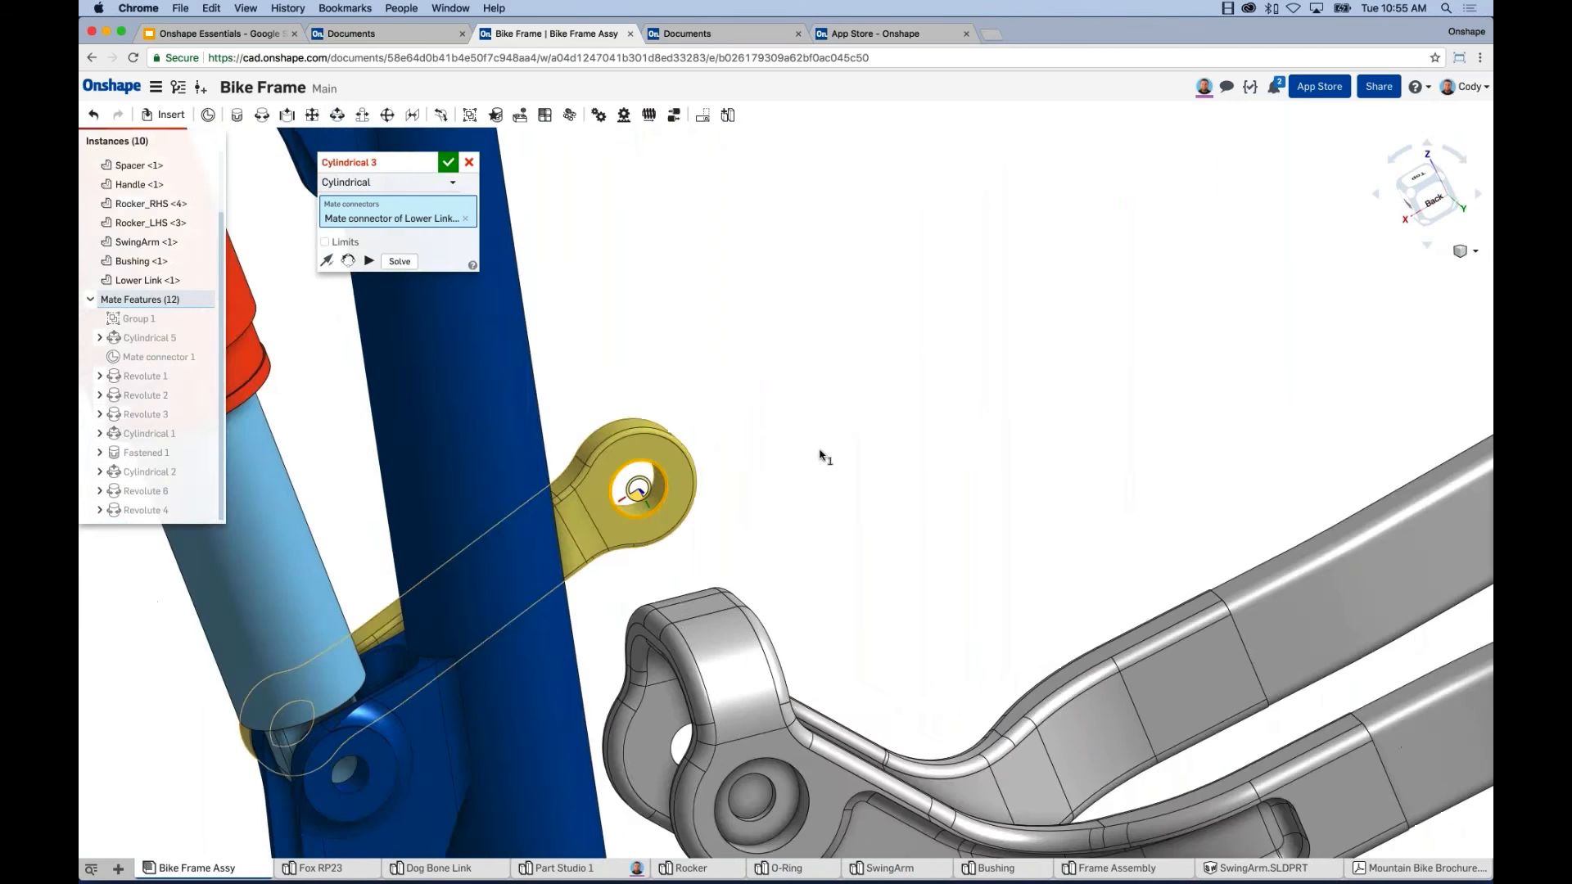
right_click_drag(870, 428, 821, 624)
scroll(655, 597, "up", 6)
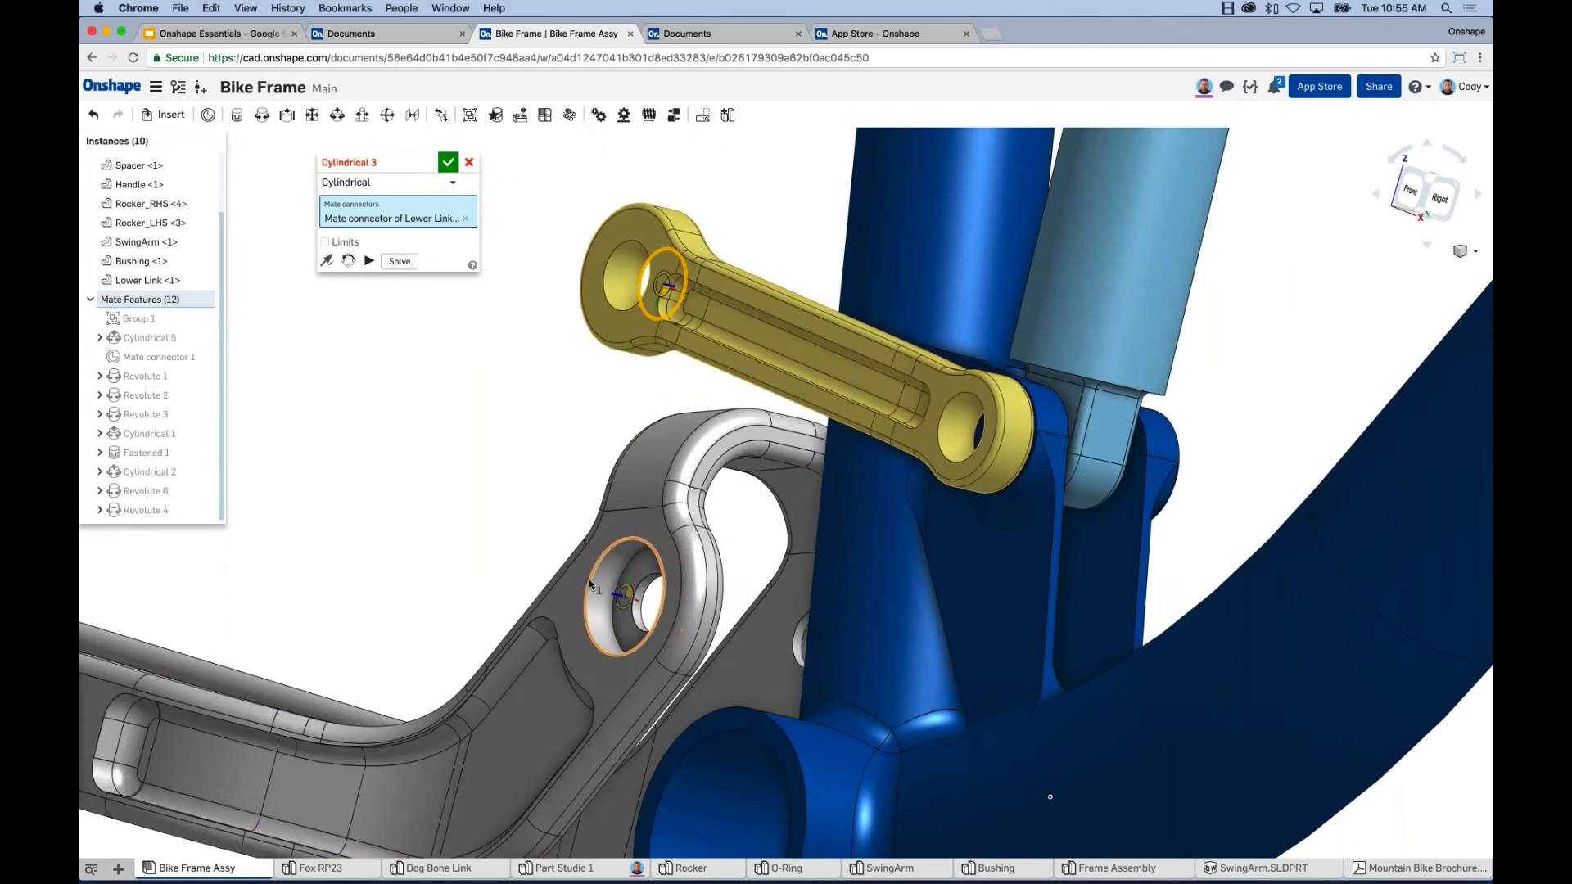
left_click(587, 578)
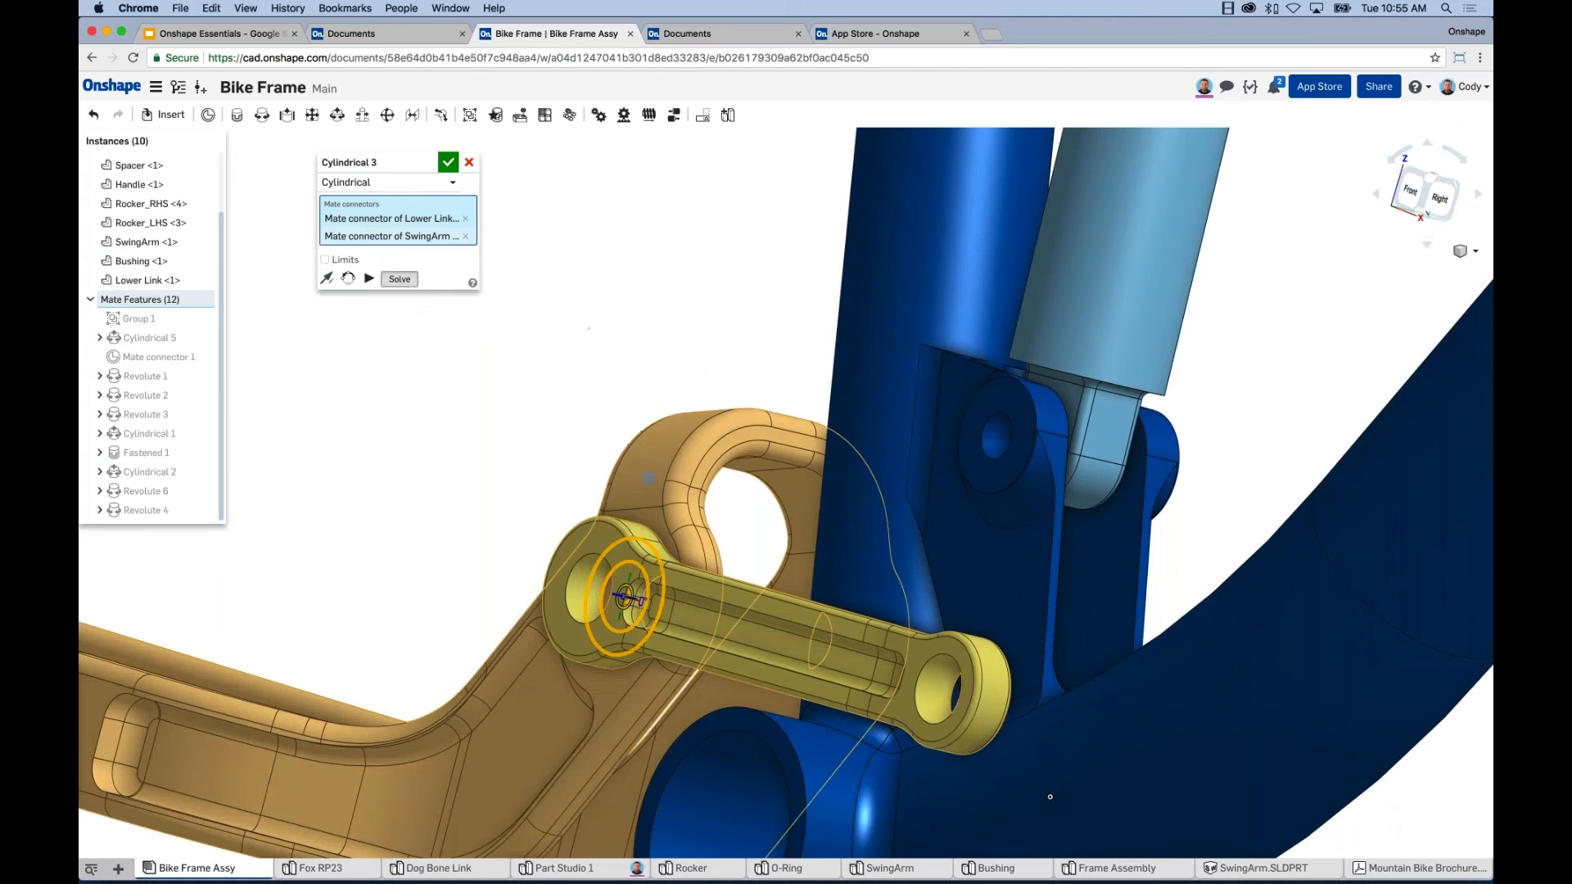
left_click(448, 161)
key("f")
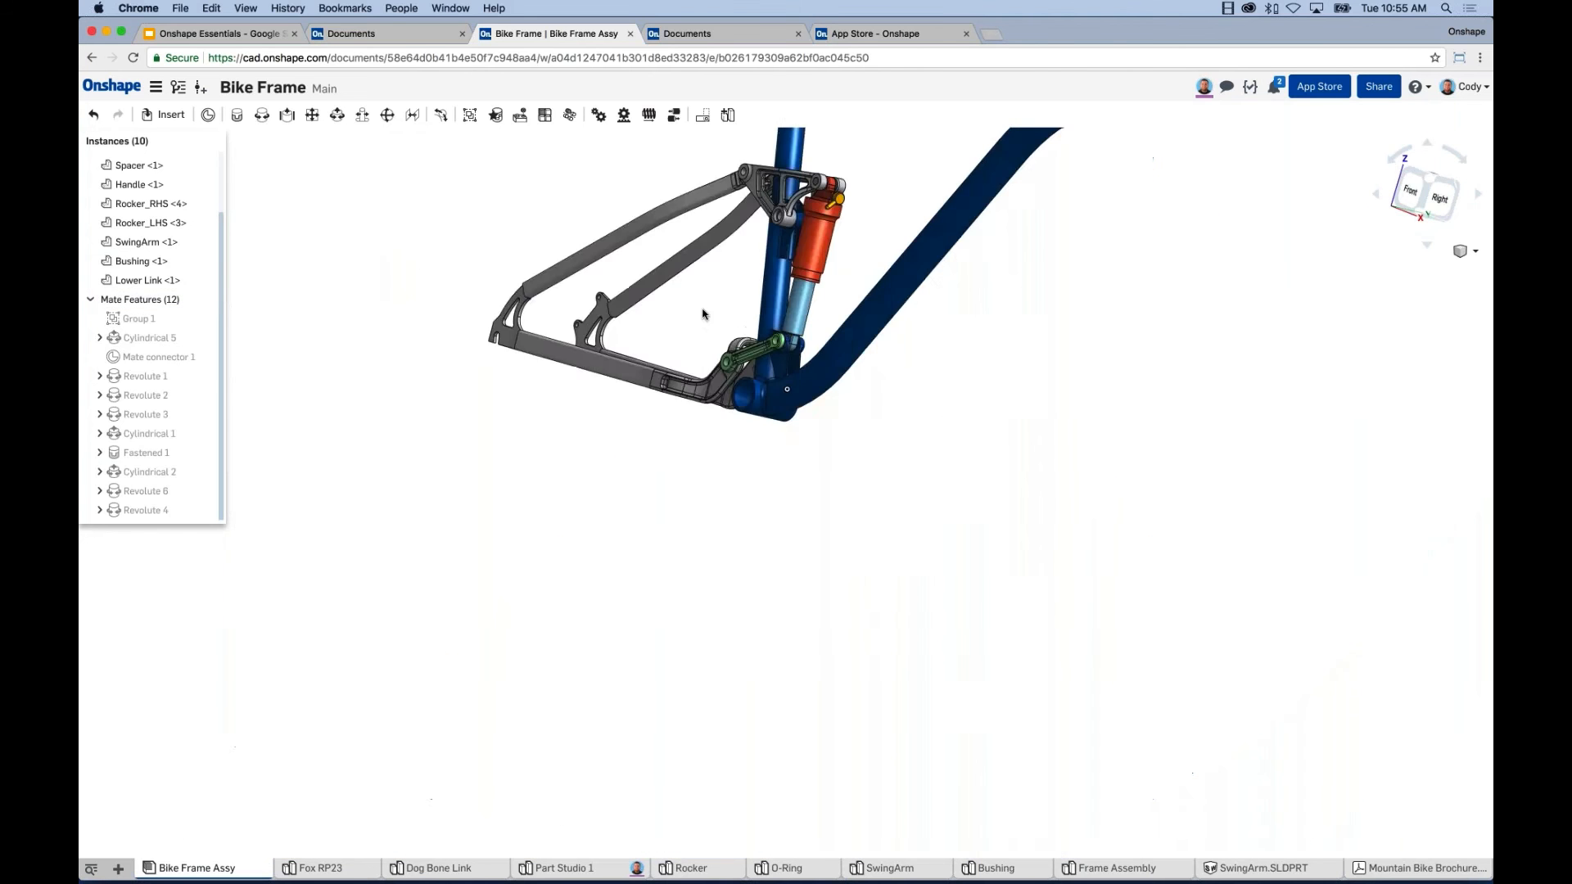
Swing the swingarm about its pivot and frame the assembly with the green Lower Link visible.
left_click_drag(585, 421, 594, 340)
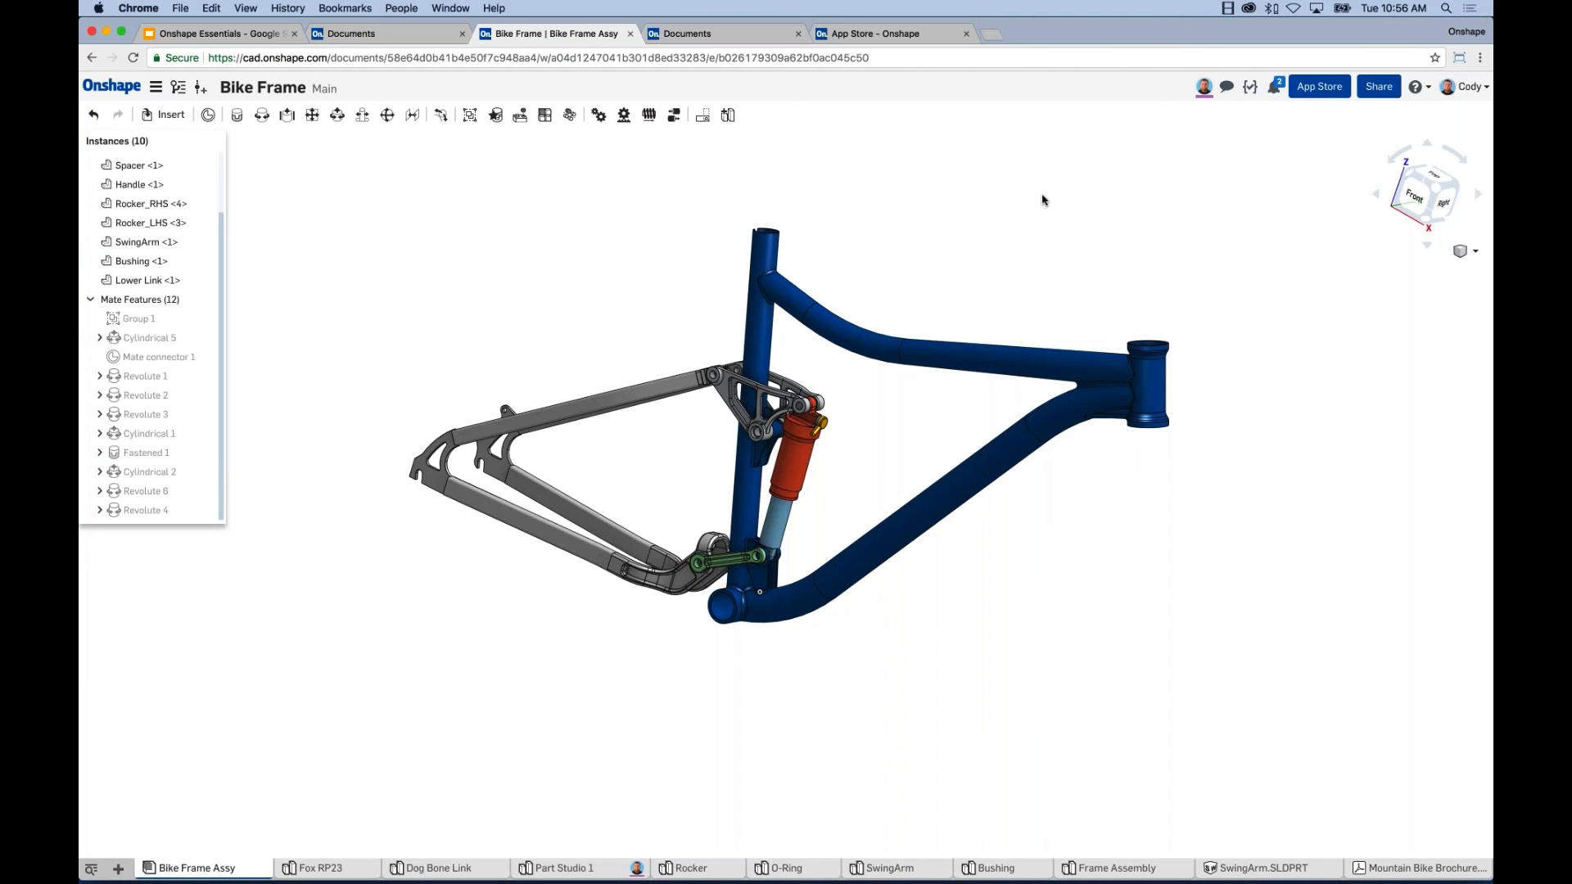
middle_click_drag(883, 456, 858, 480)
right_click_drag(858, 480, 838, 475)
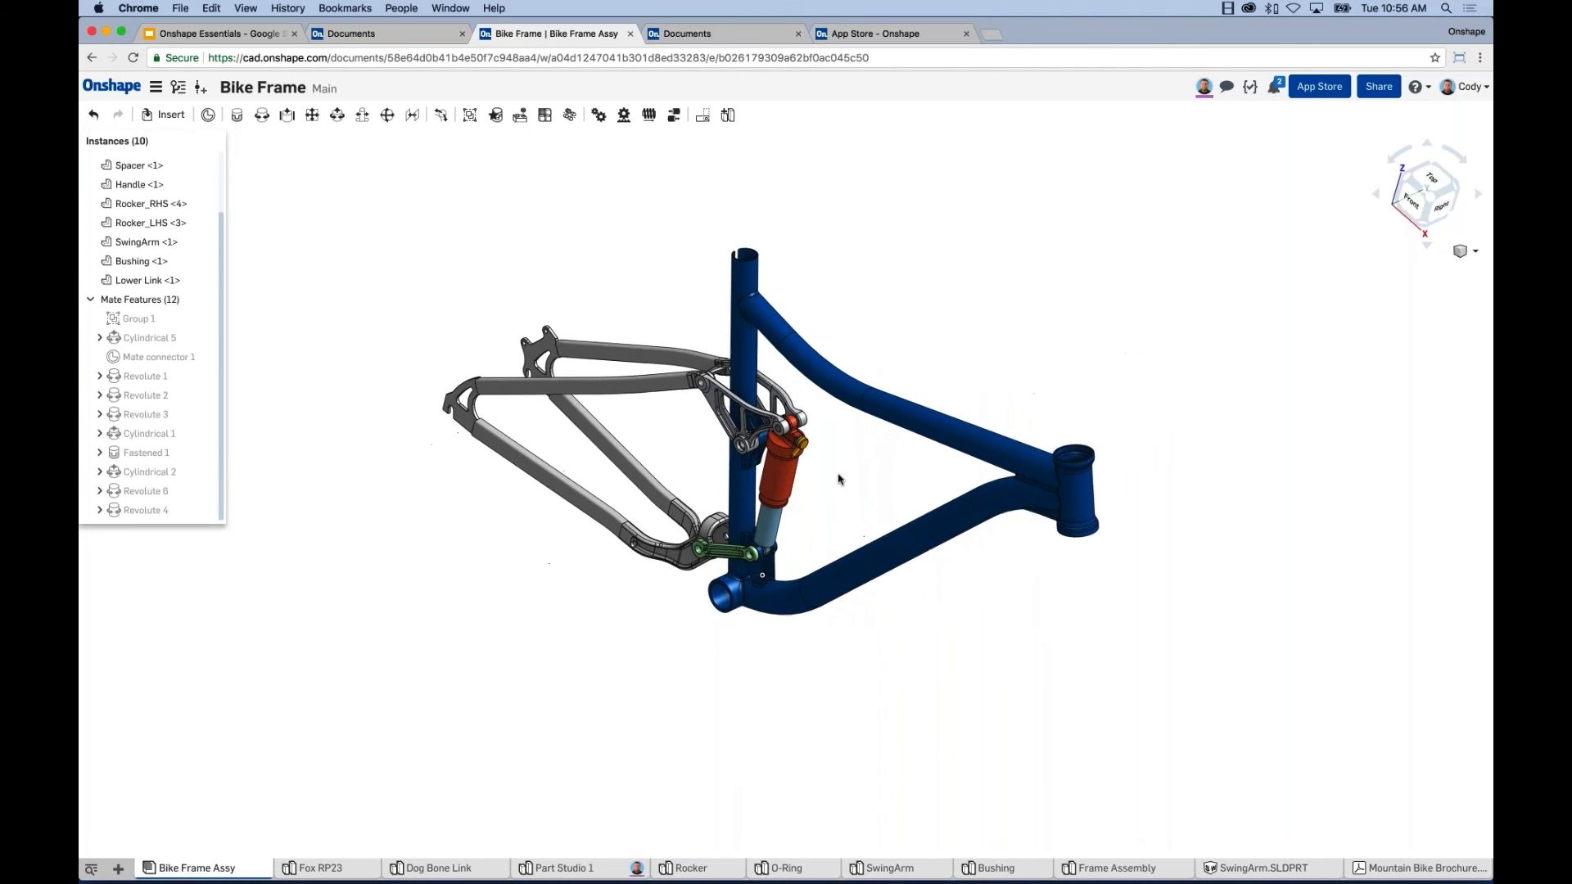
scroll(838, 475, "up", 4)
middle_click_drag(838, 475, 836, 497)
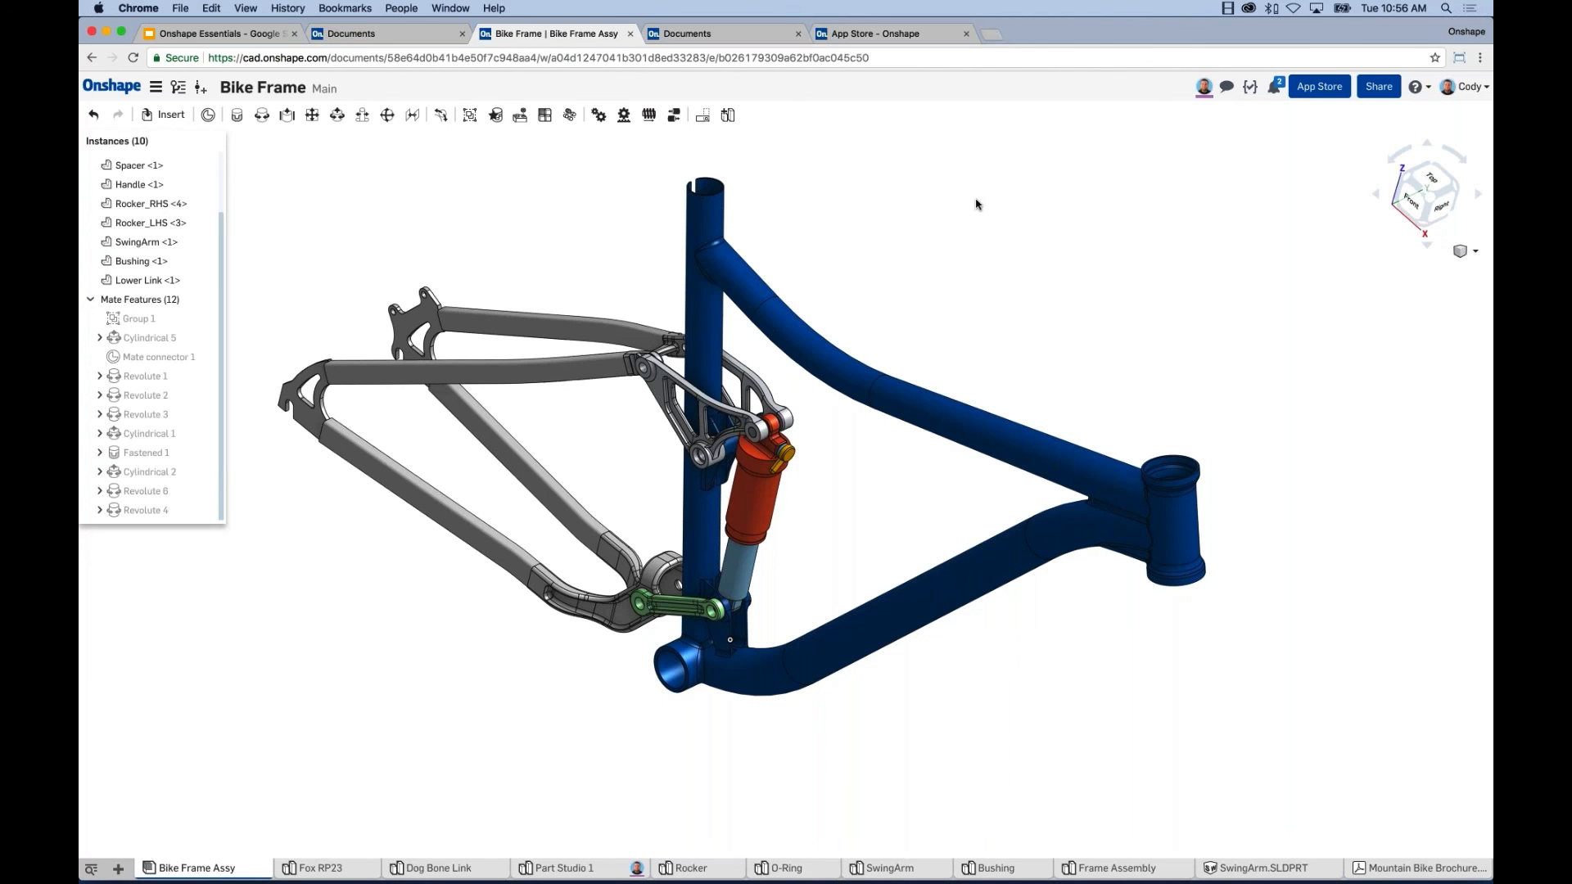
middle_click_drag(911, 695, 986, 696)
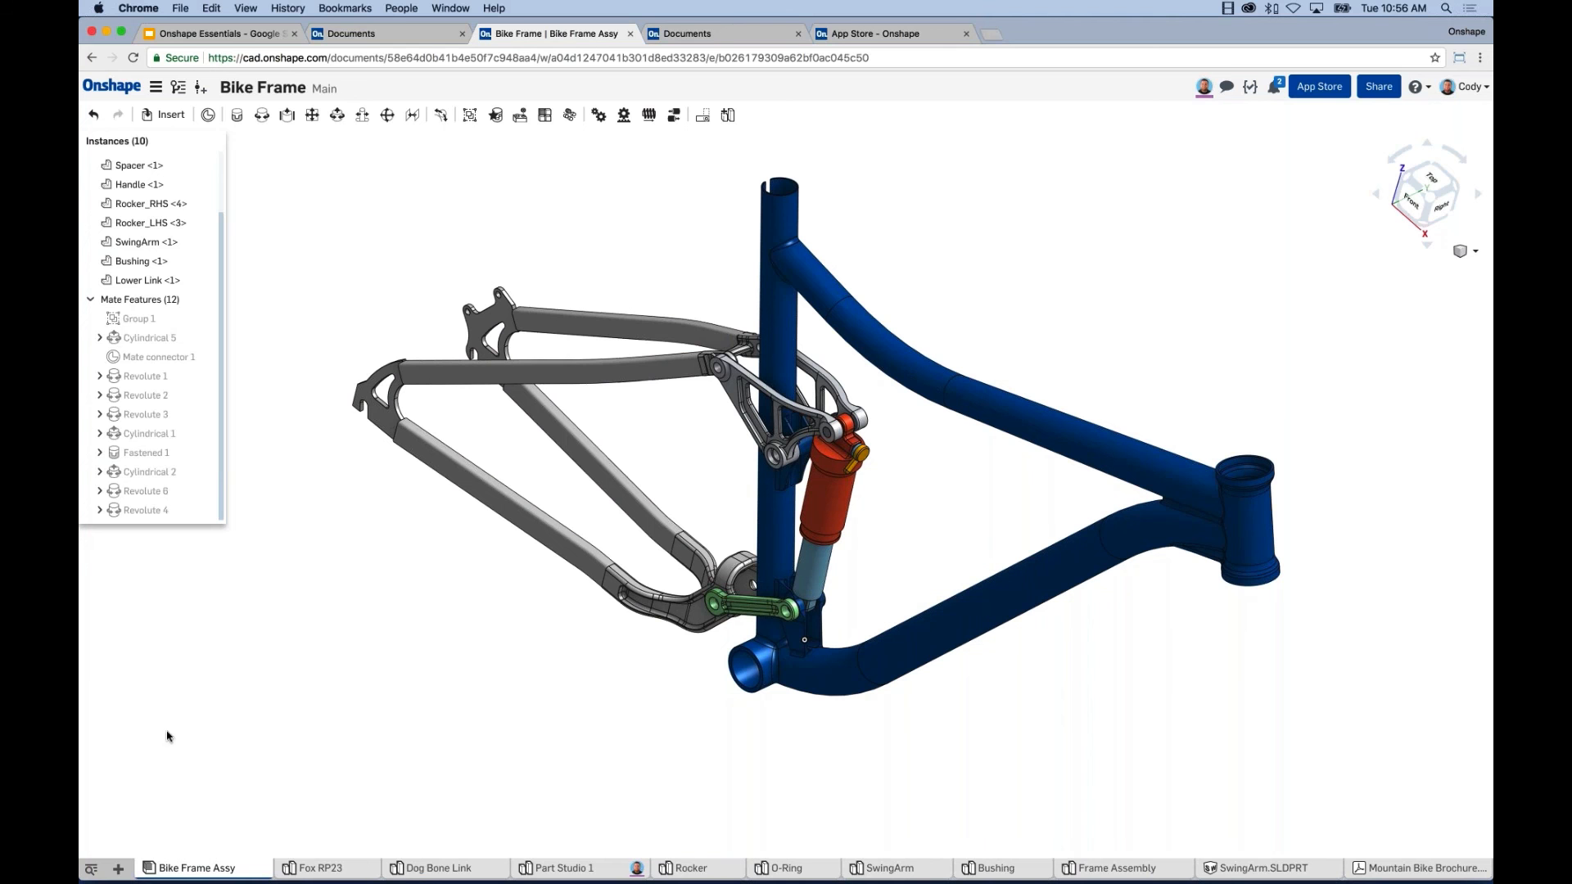
Create Drawing 1 from the ISO_A4.dwt template with no views.
left_click(120, 869)
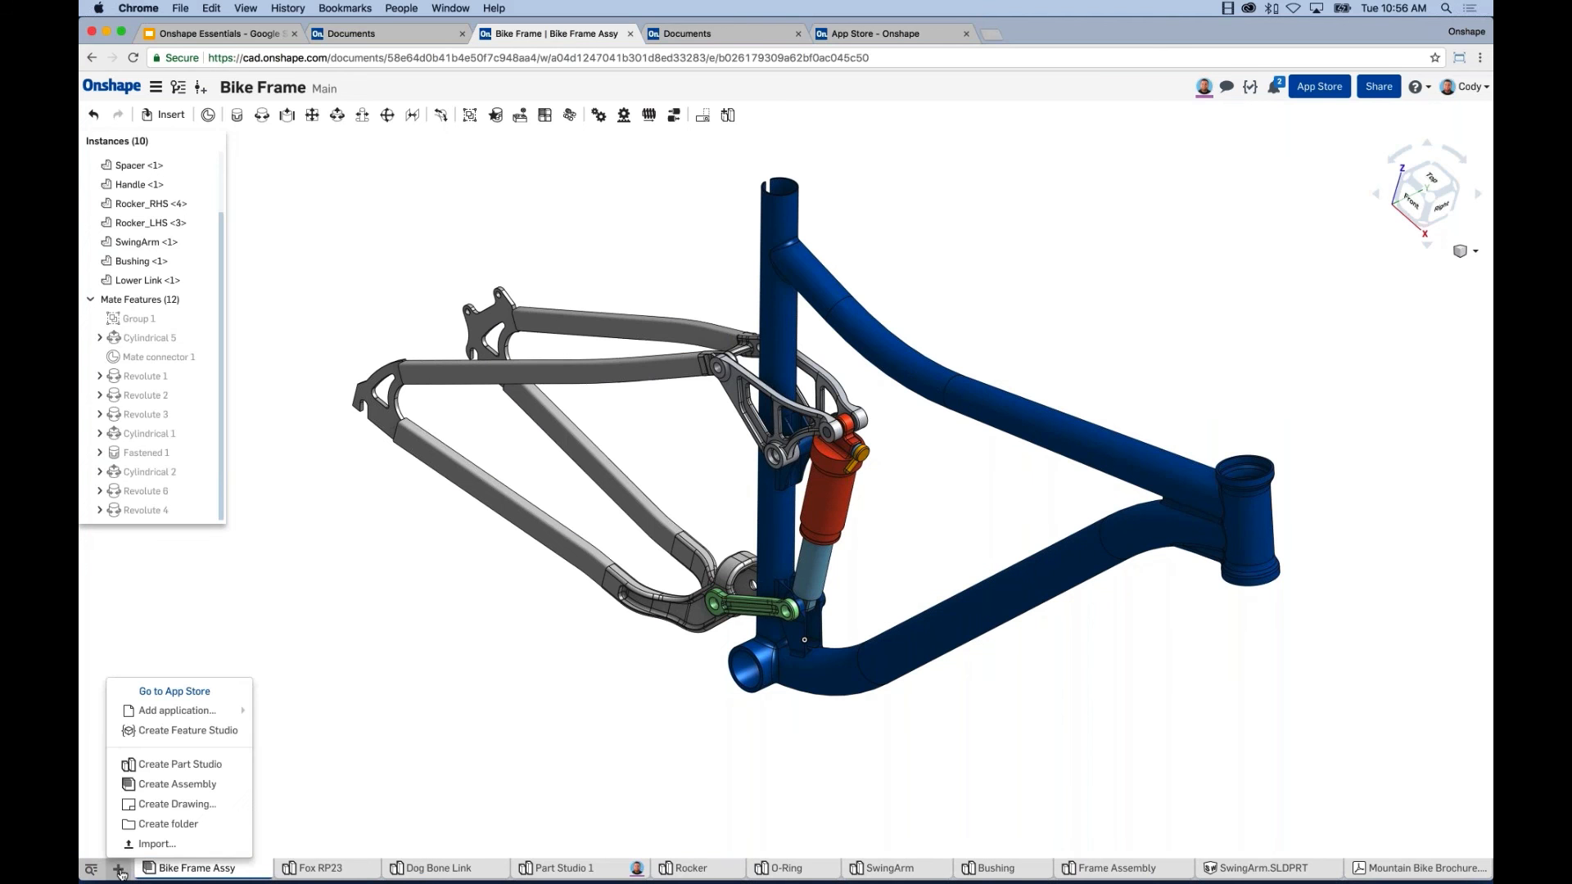
left_click(161, 806)
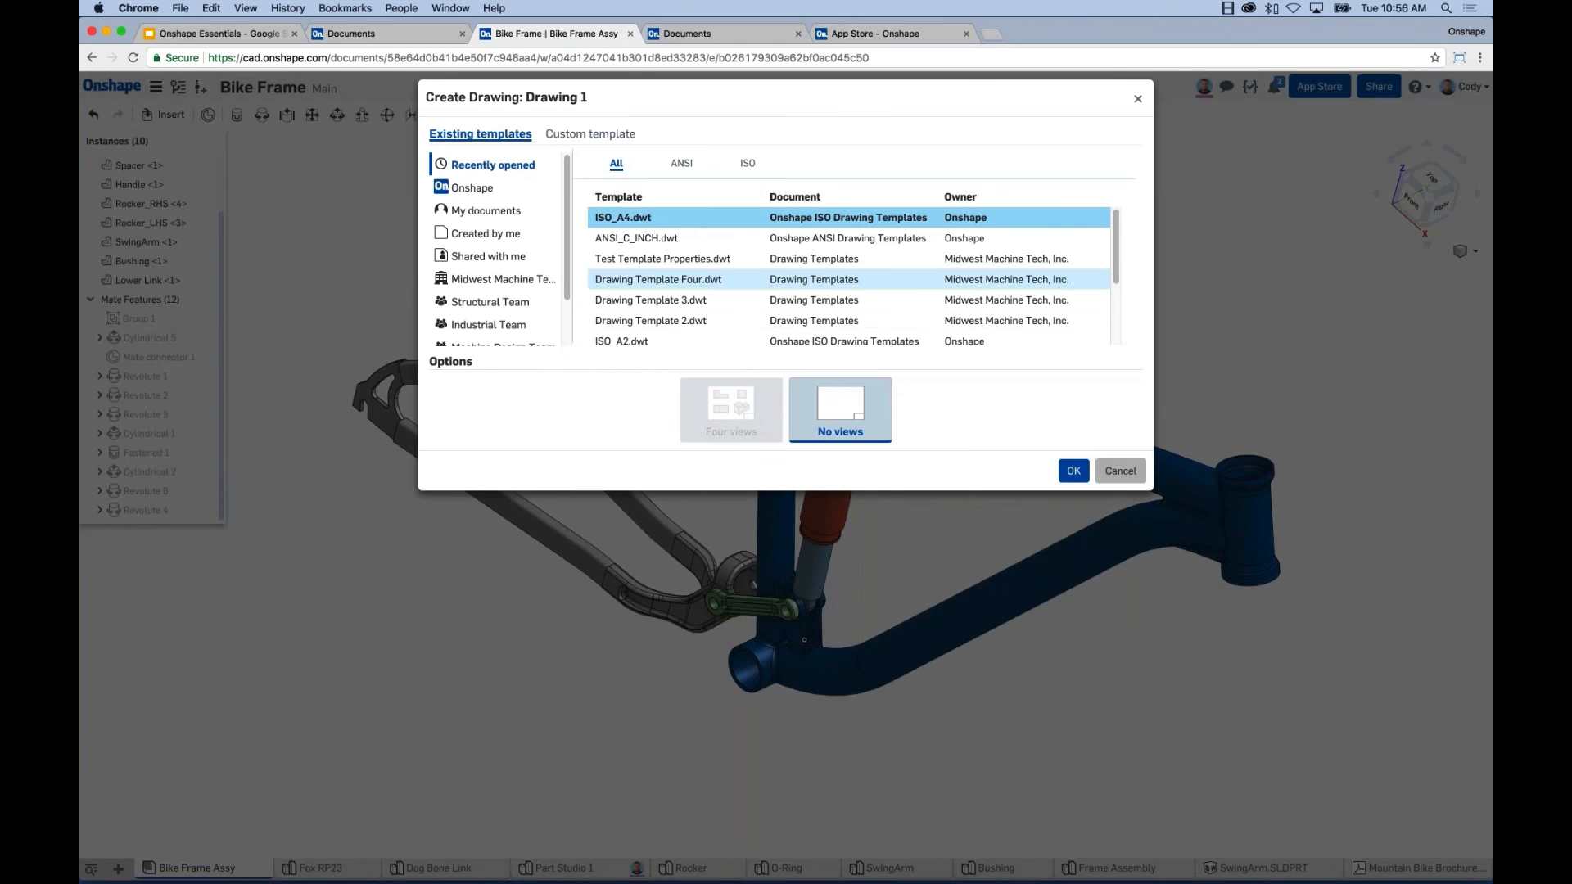
left_click(1073, 471)
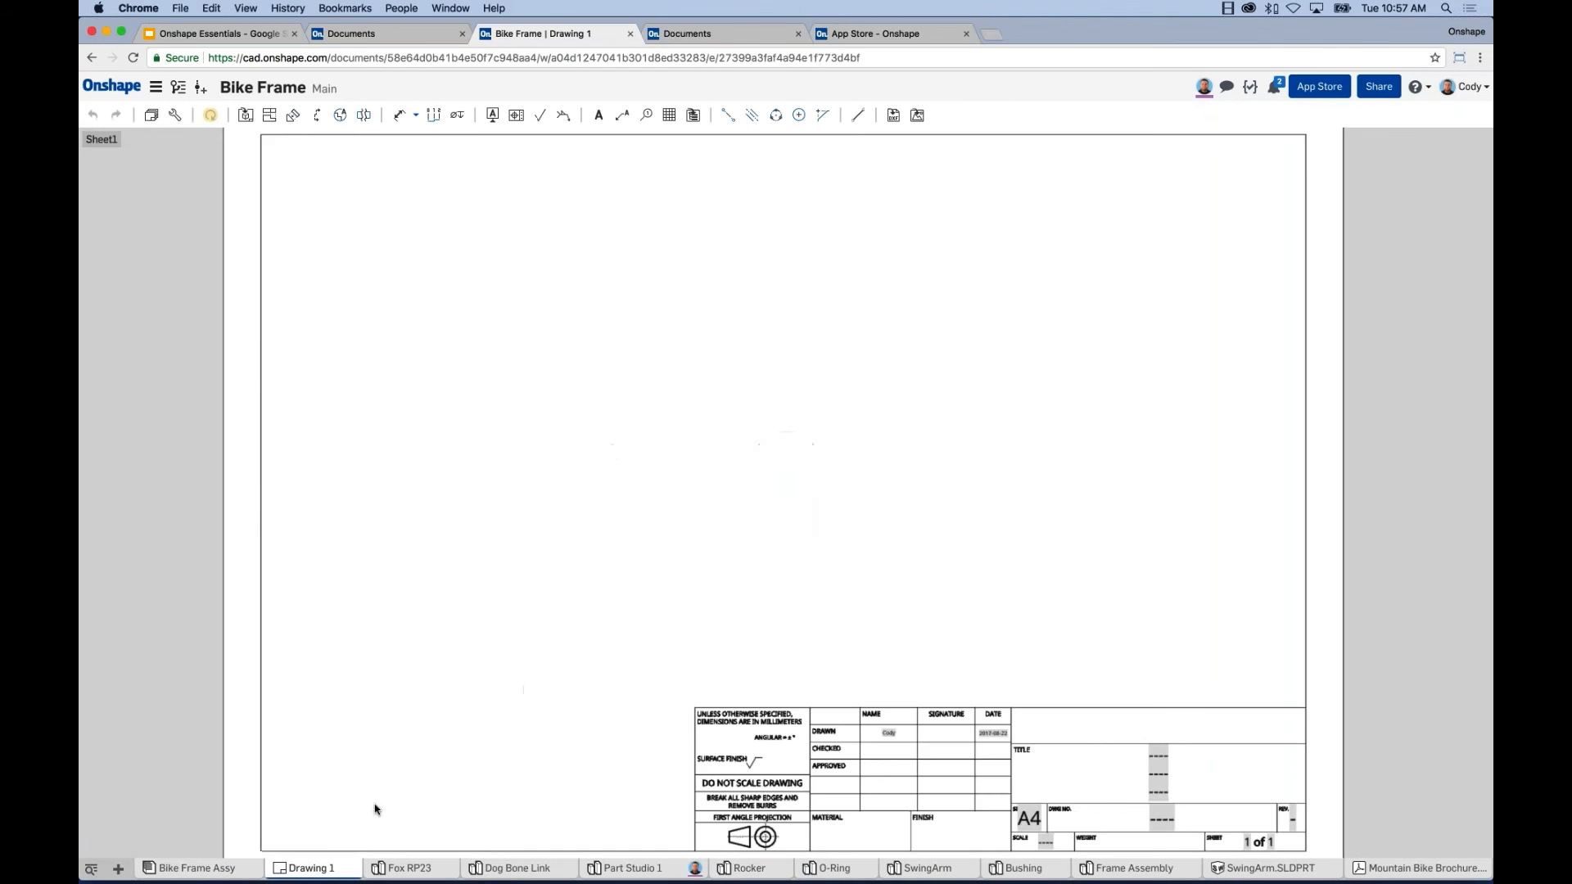
mouse_move(296, 874)
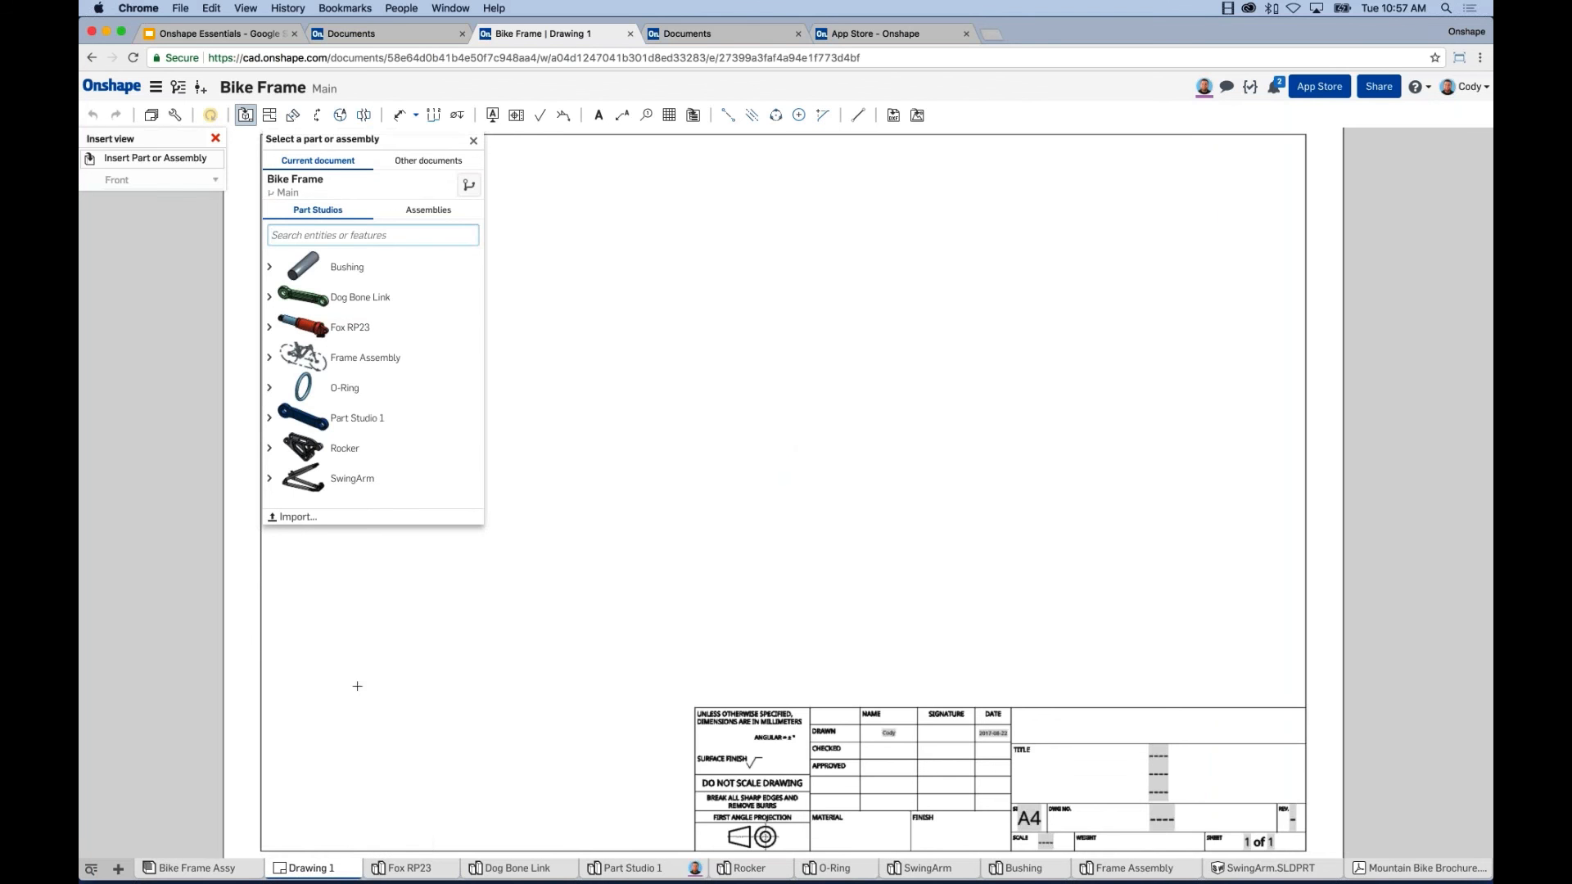
Place Dog Bone Link's front view with projected top, side and isometric views.
left_click(335, 301)
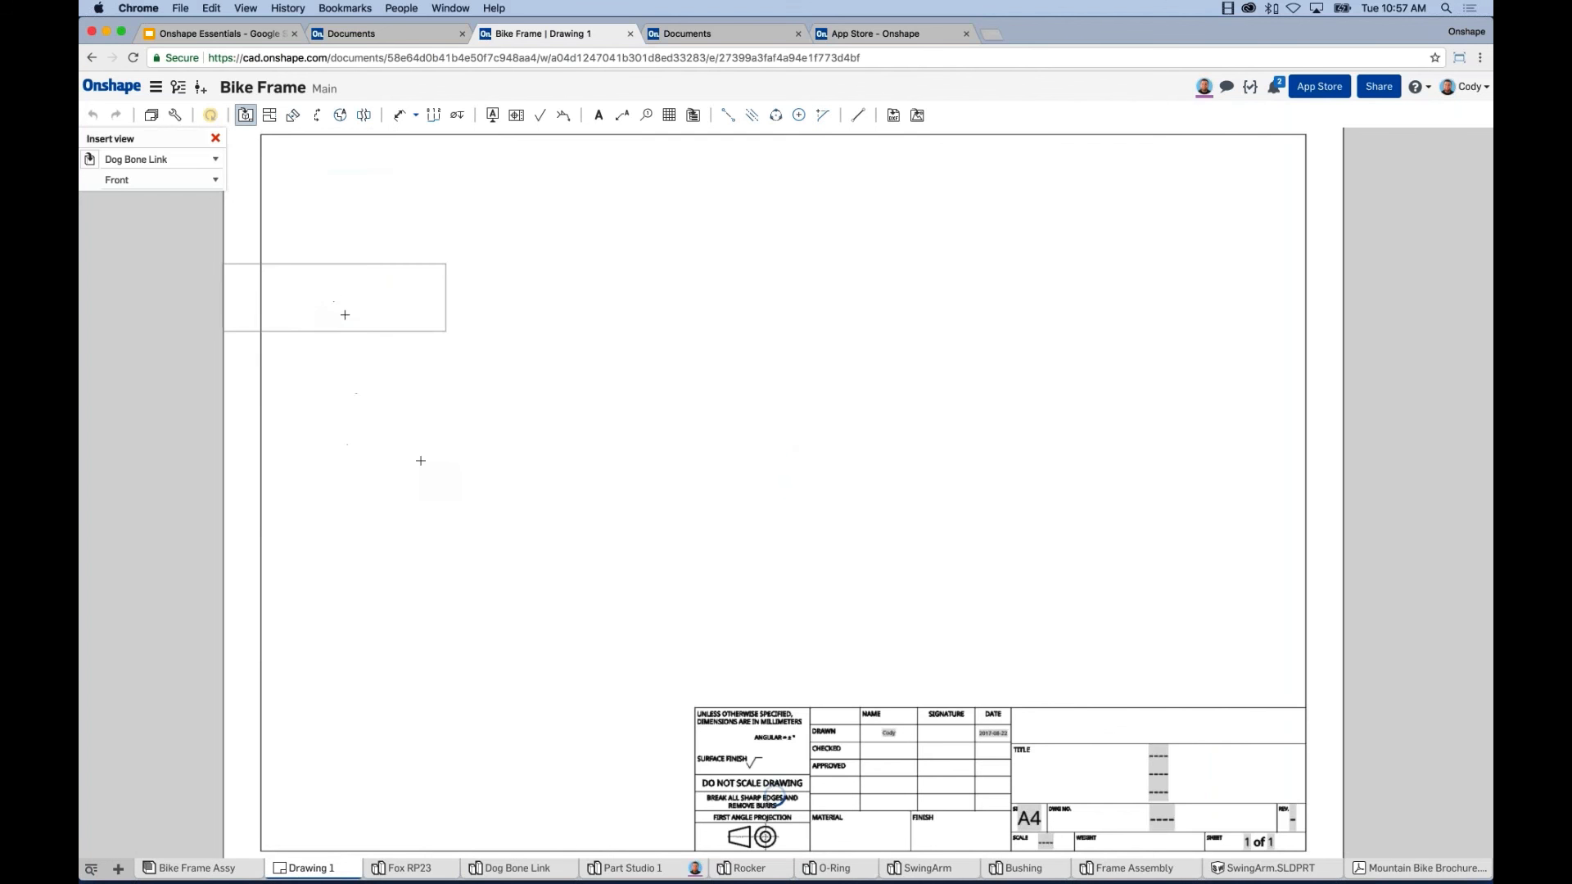
left_click(496, 491)
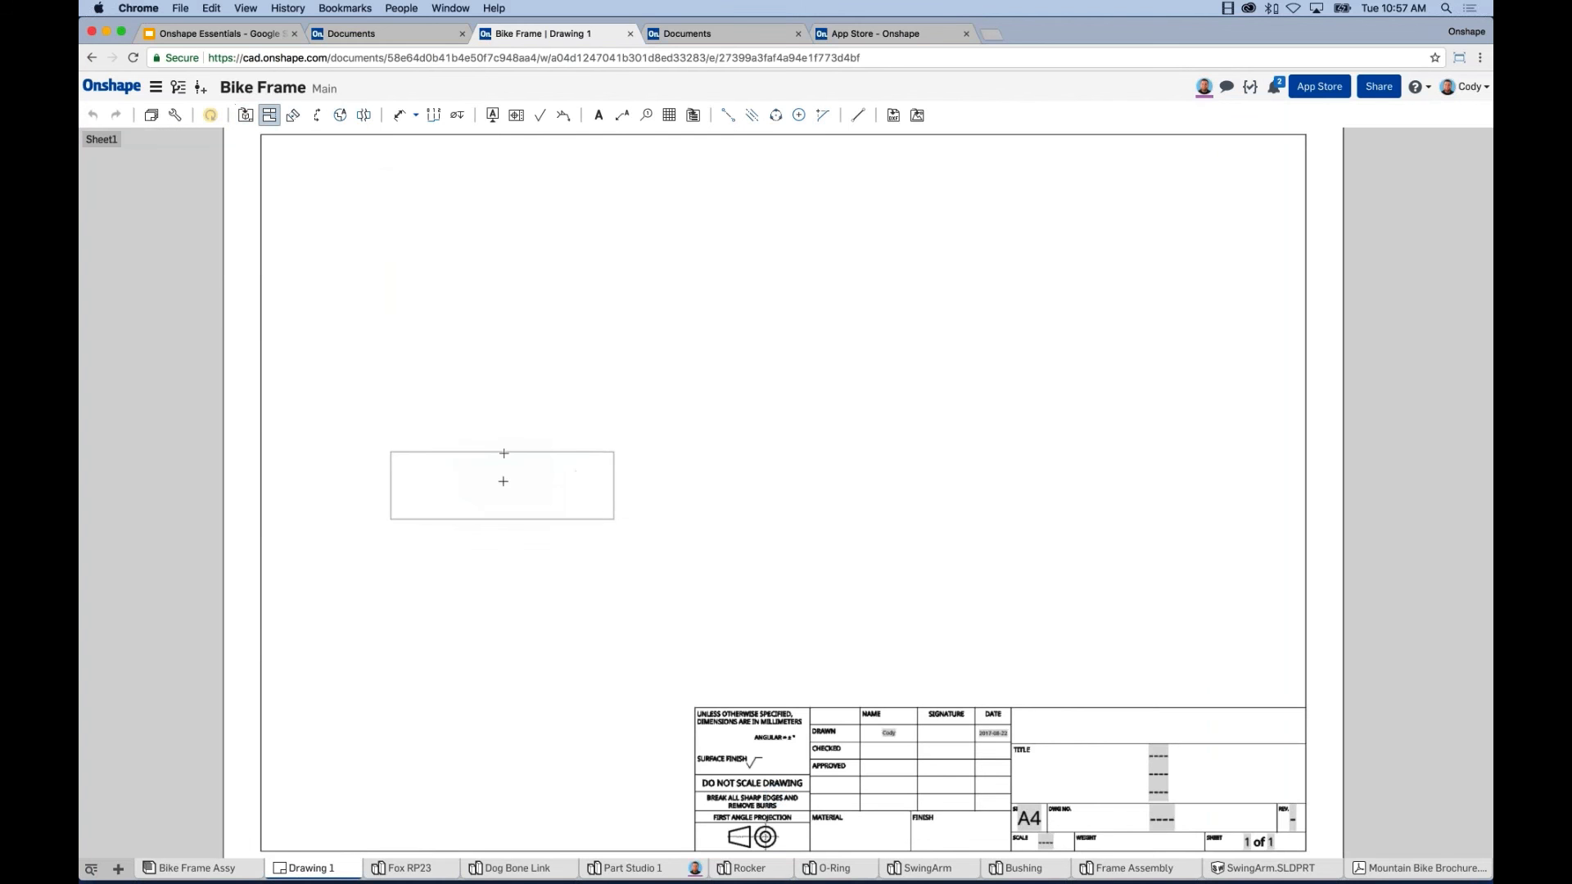
left_click(557, 455)
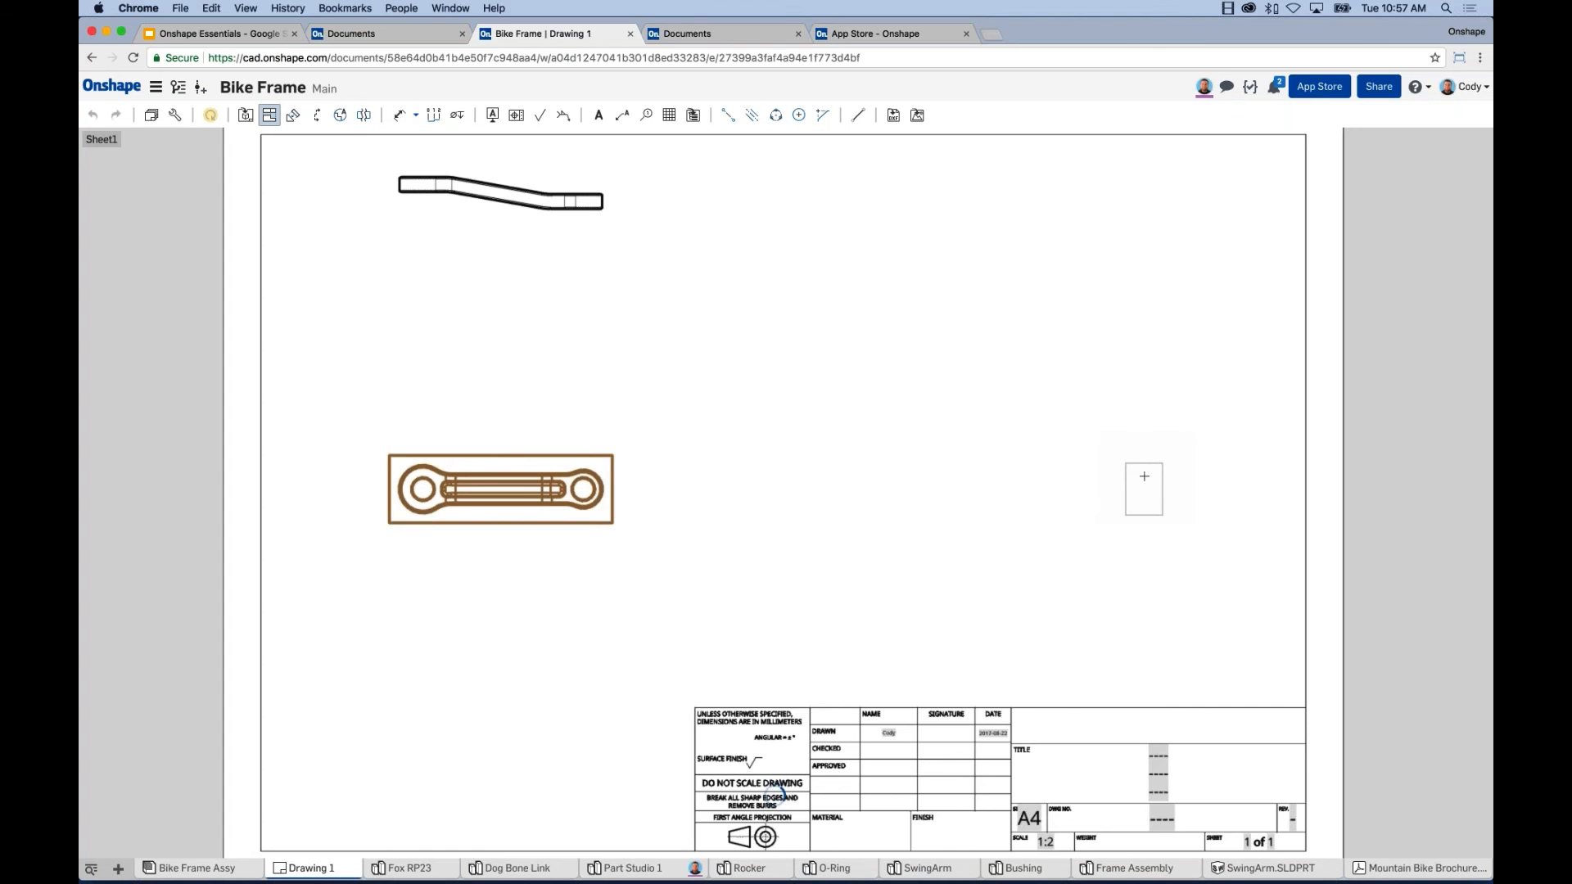
left_click(1143, 477)
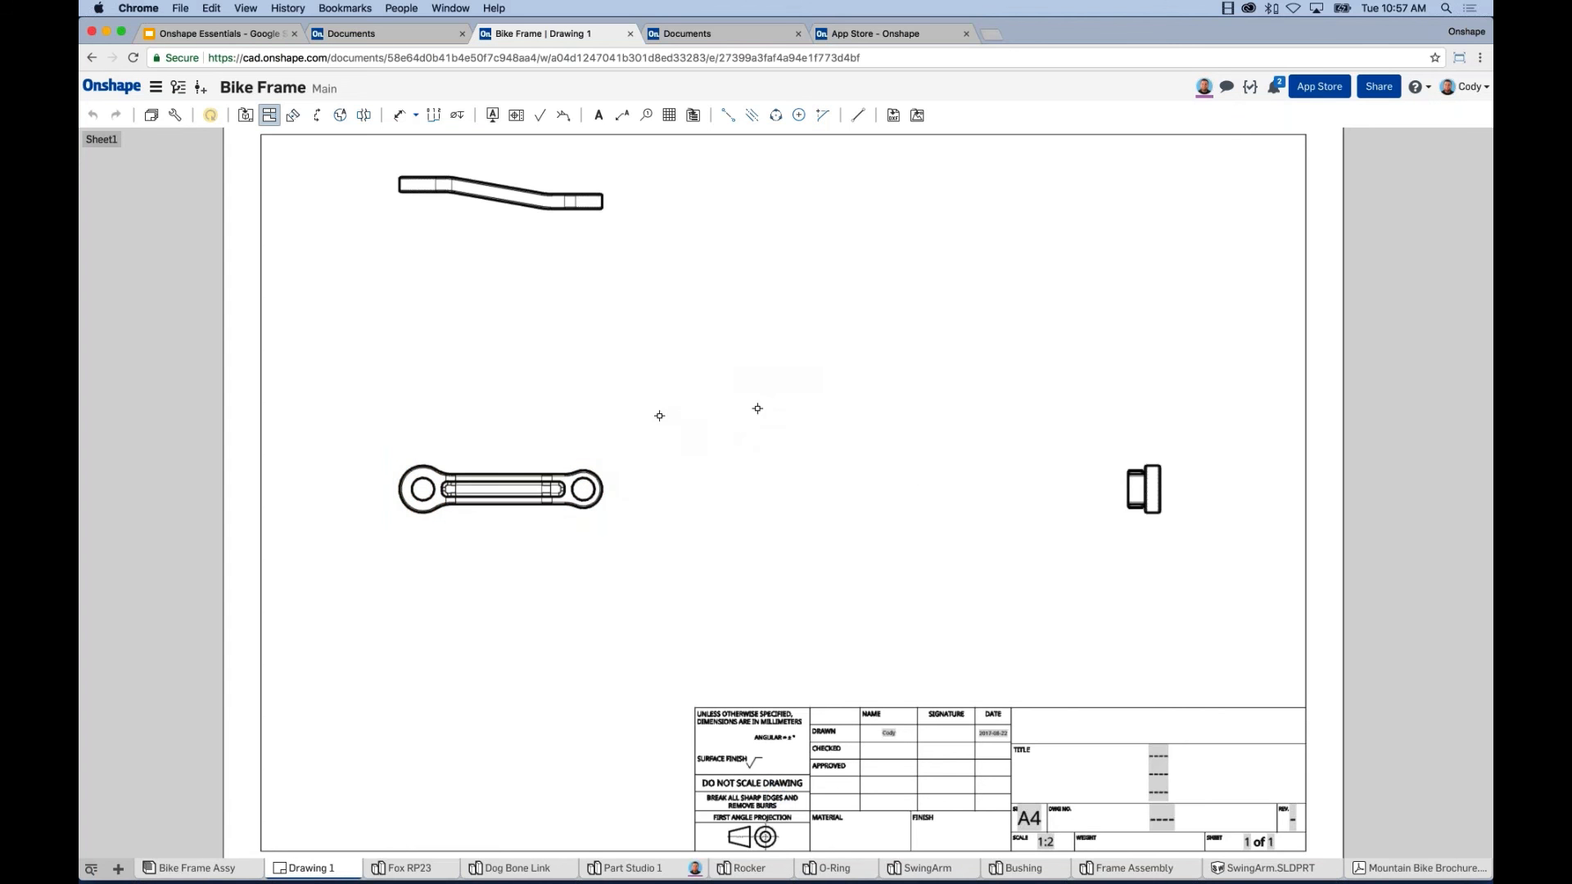
left_click(554, 462)
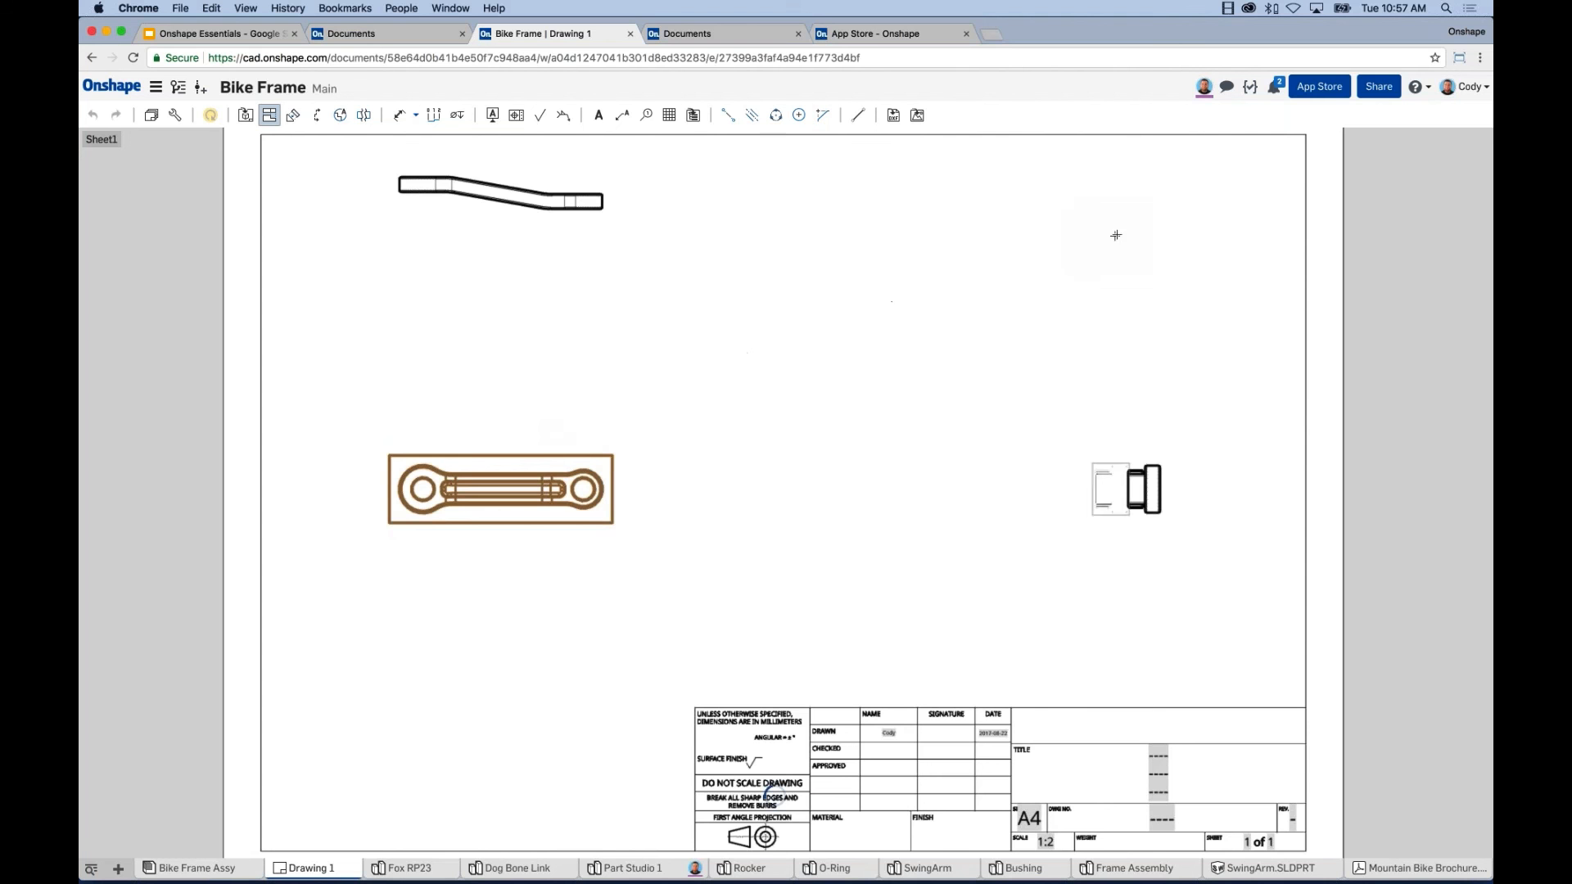
left_click(995, 257)
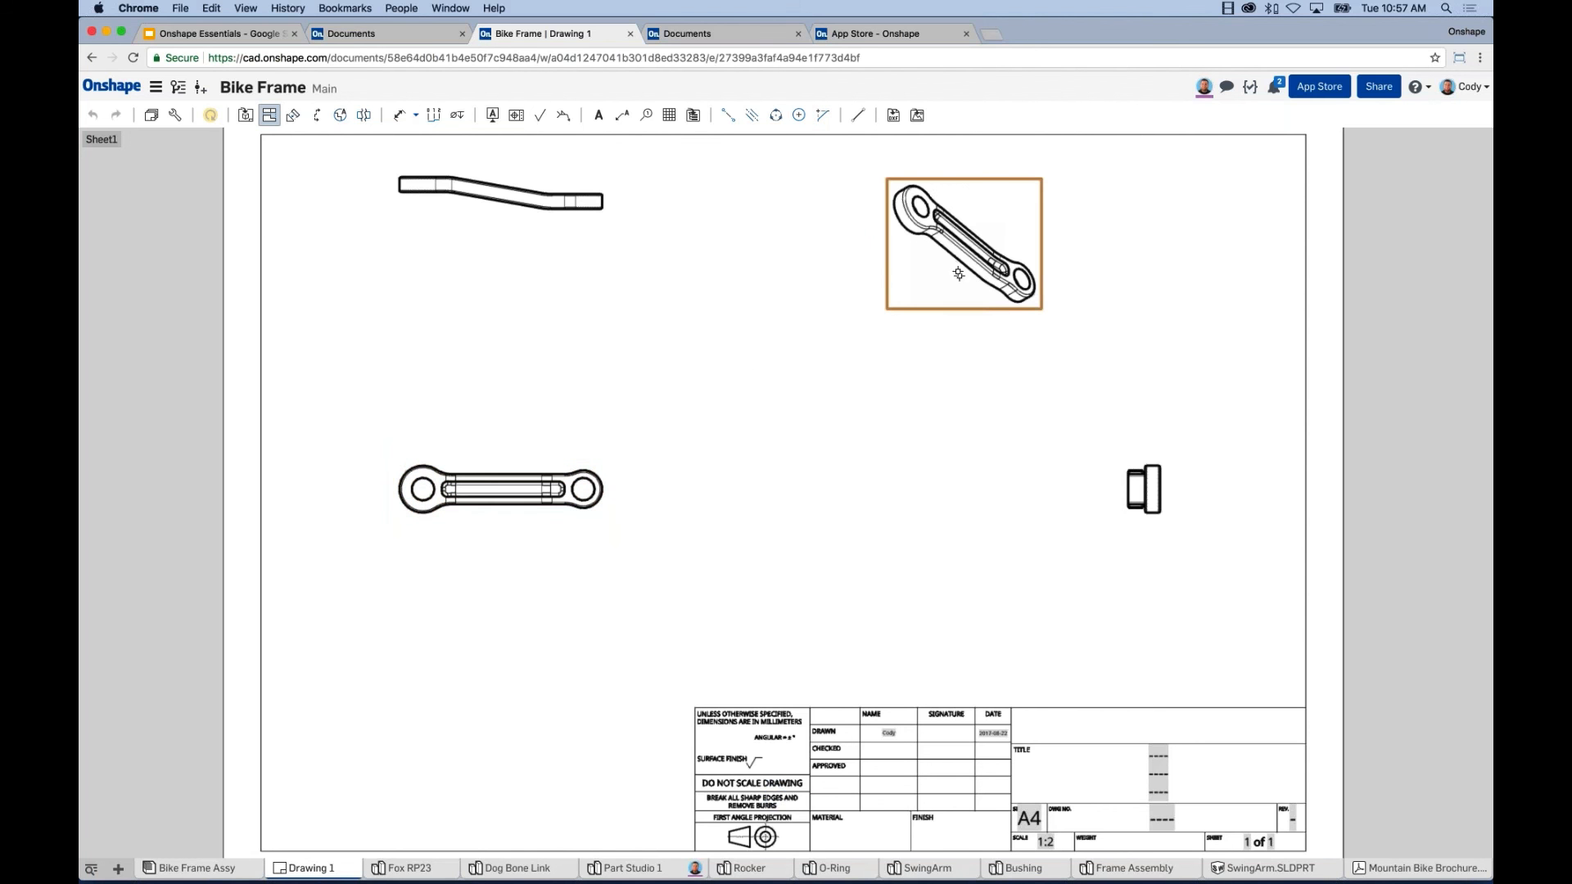
key("Escape")
Make the isometric view shaded and move it toward the upper right.
right_click(940, 252)
left_click(995, 293)
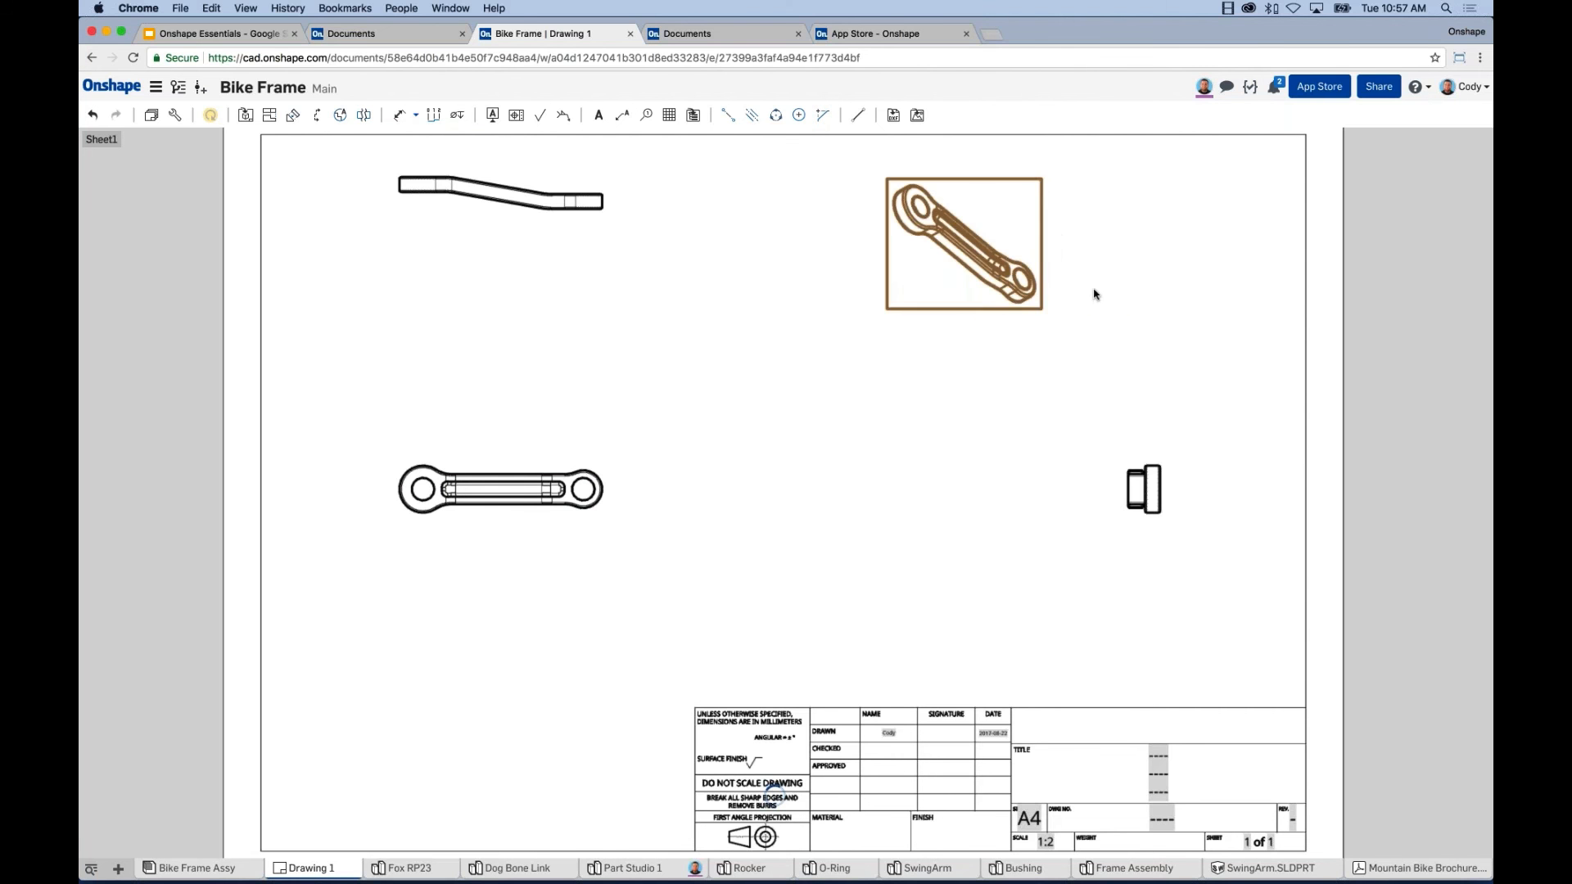
left_click_drag(989, 304, 1158, 290)
left_click(340, 114)
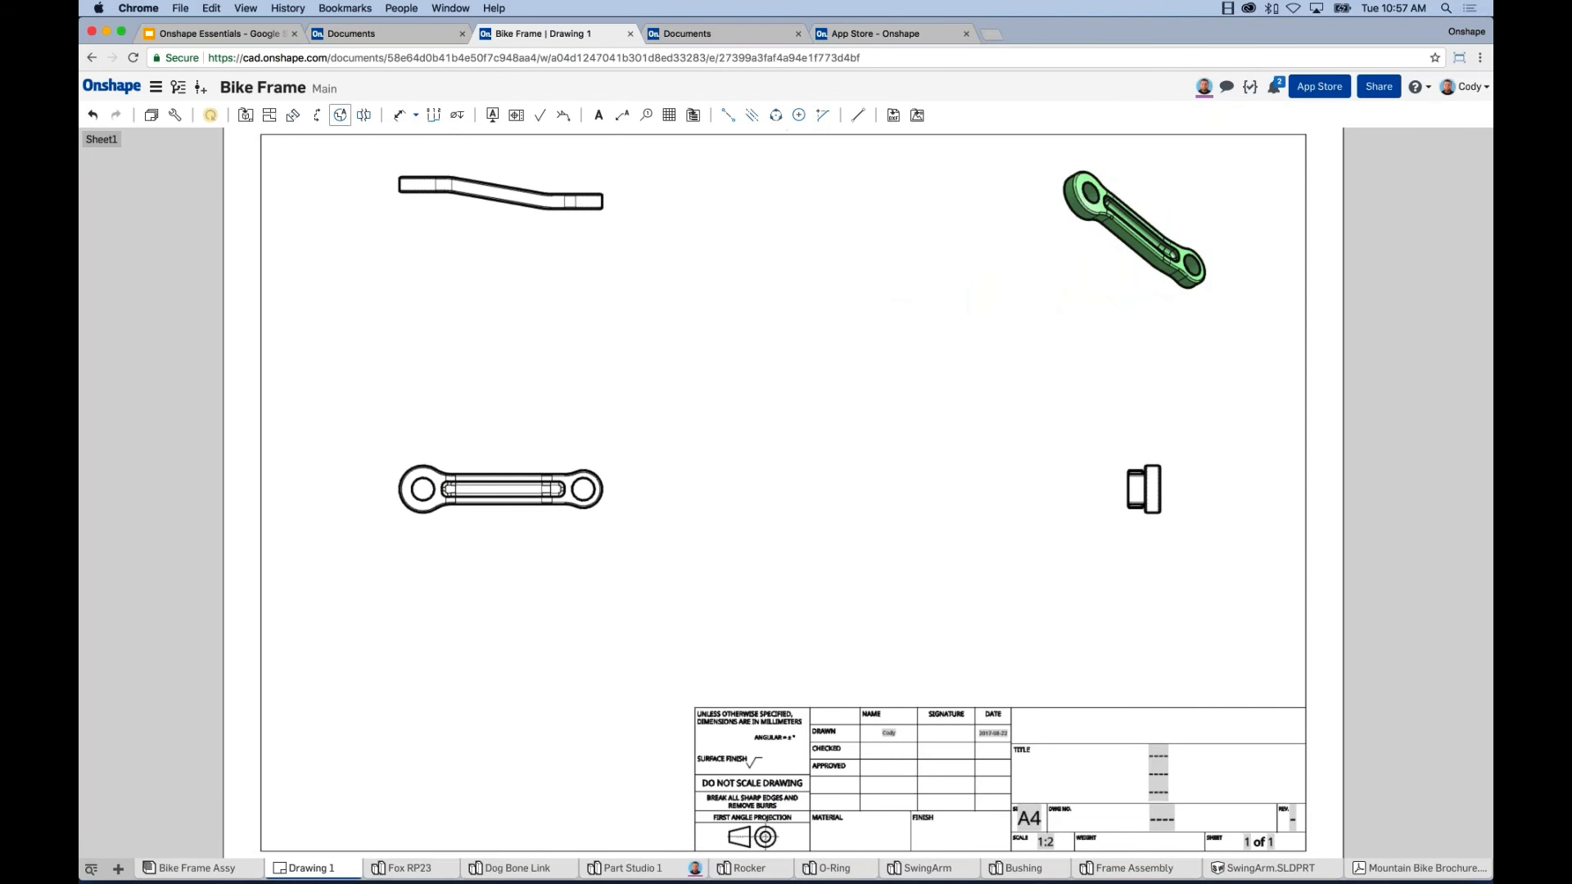
Add 1:1 detail view A circling the right hole, placed near the sheet centre.
left_click(583, 489)
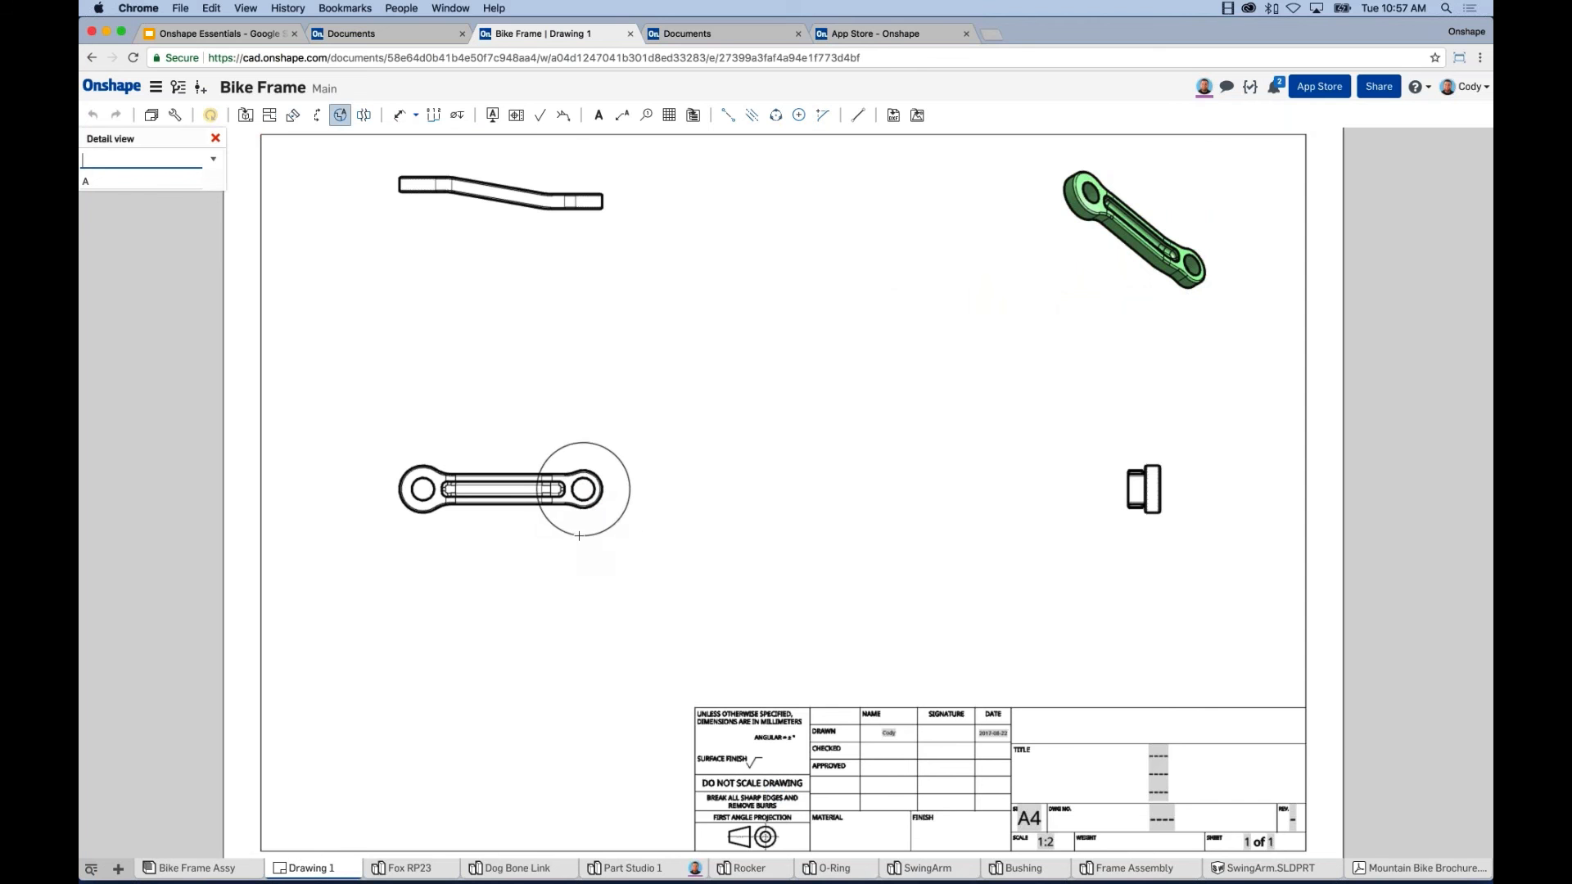
left_click(630, 490)
left_click(906, 497)
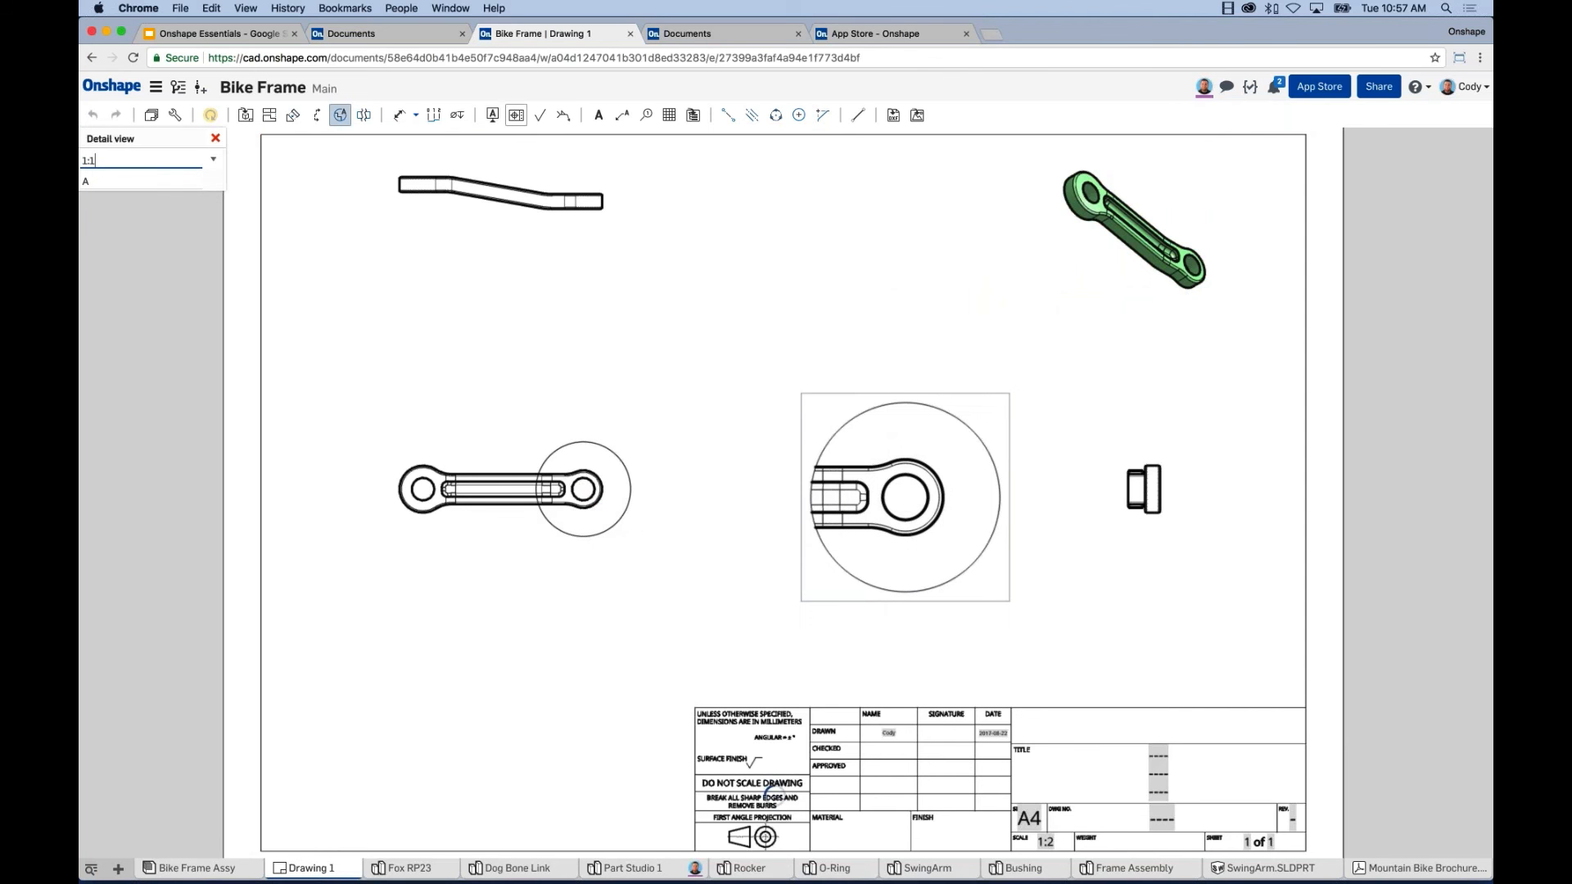
Dimension the 6 thickness, 85 hole spacing and Ø12 hole diameter.
left_click(400, 115)
left_click(399, 178)
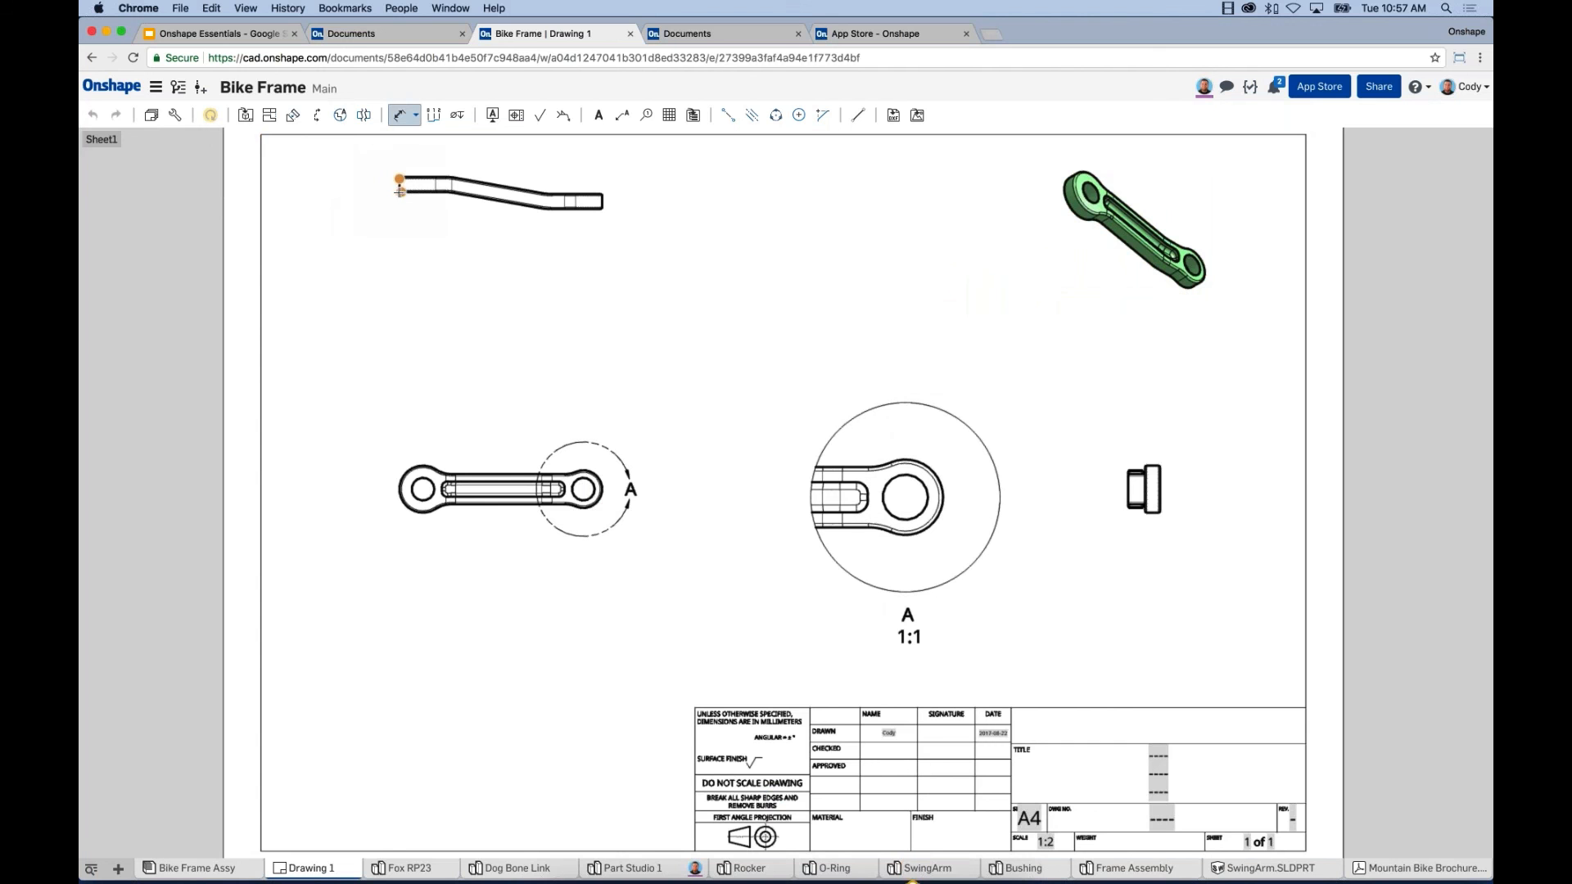
left_click(396, 190)
left_click(301, 181)
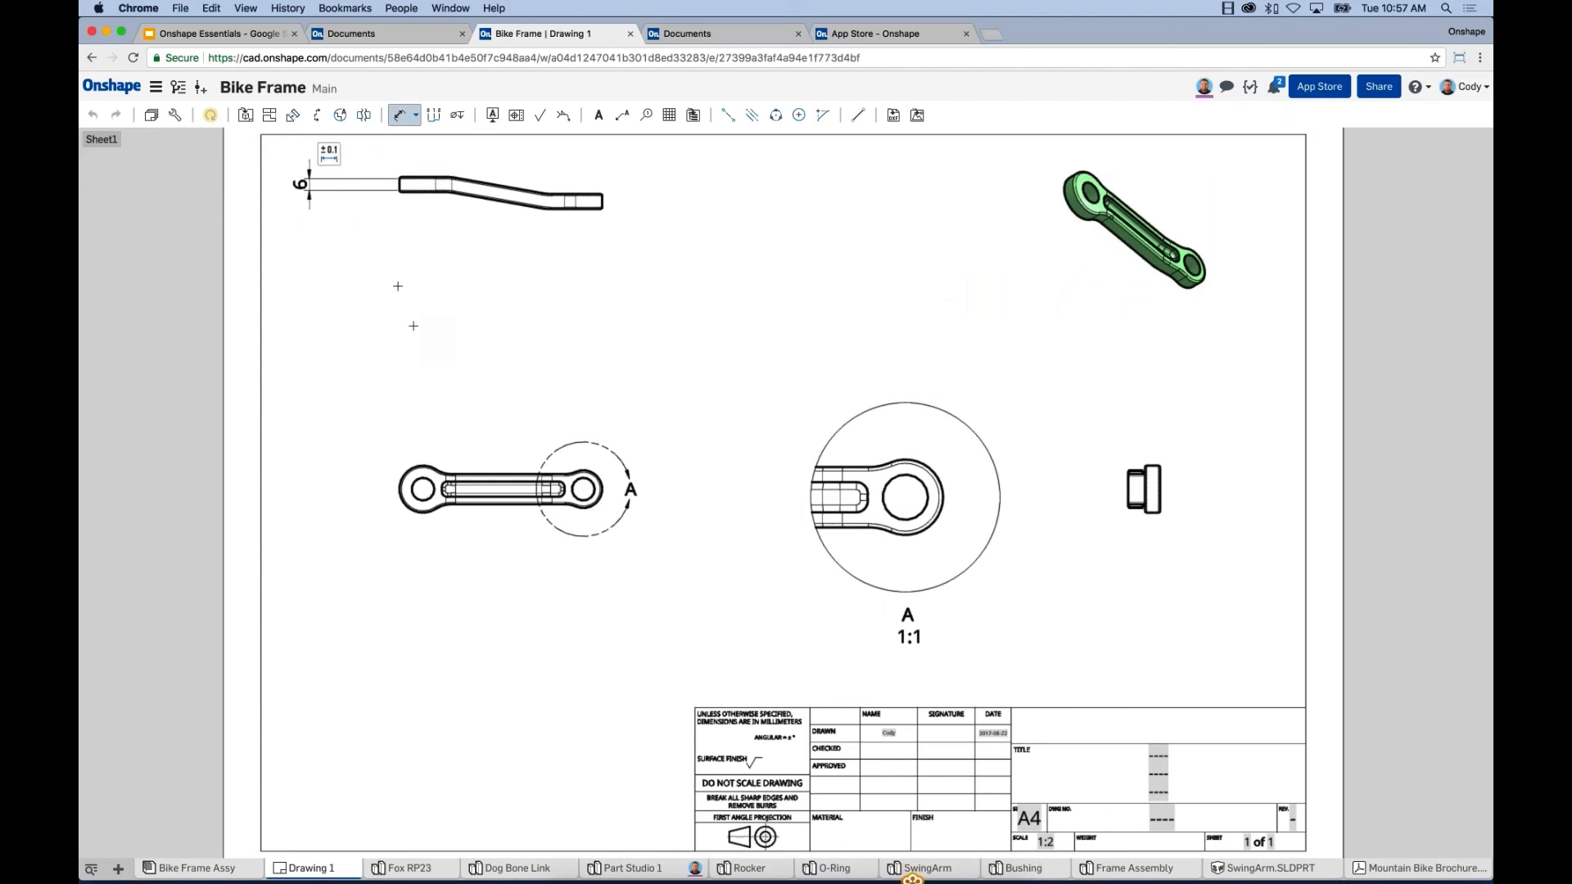
left_click(583, 489)
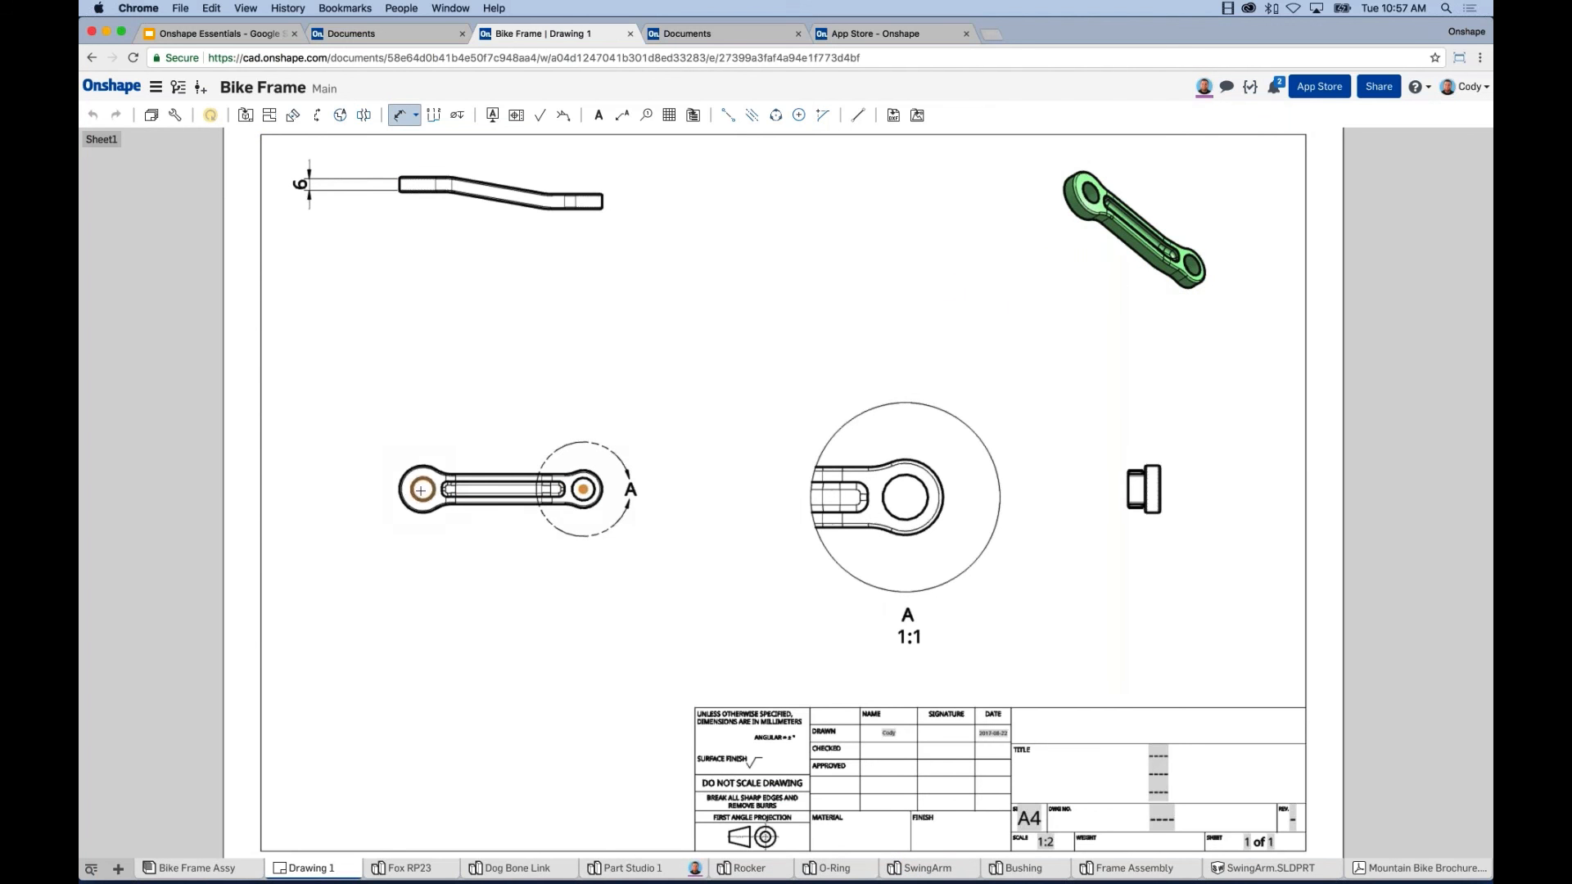
left_click(423, 489)
left_click(496, 396)
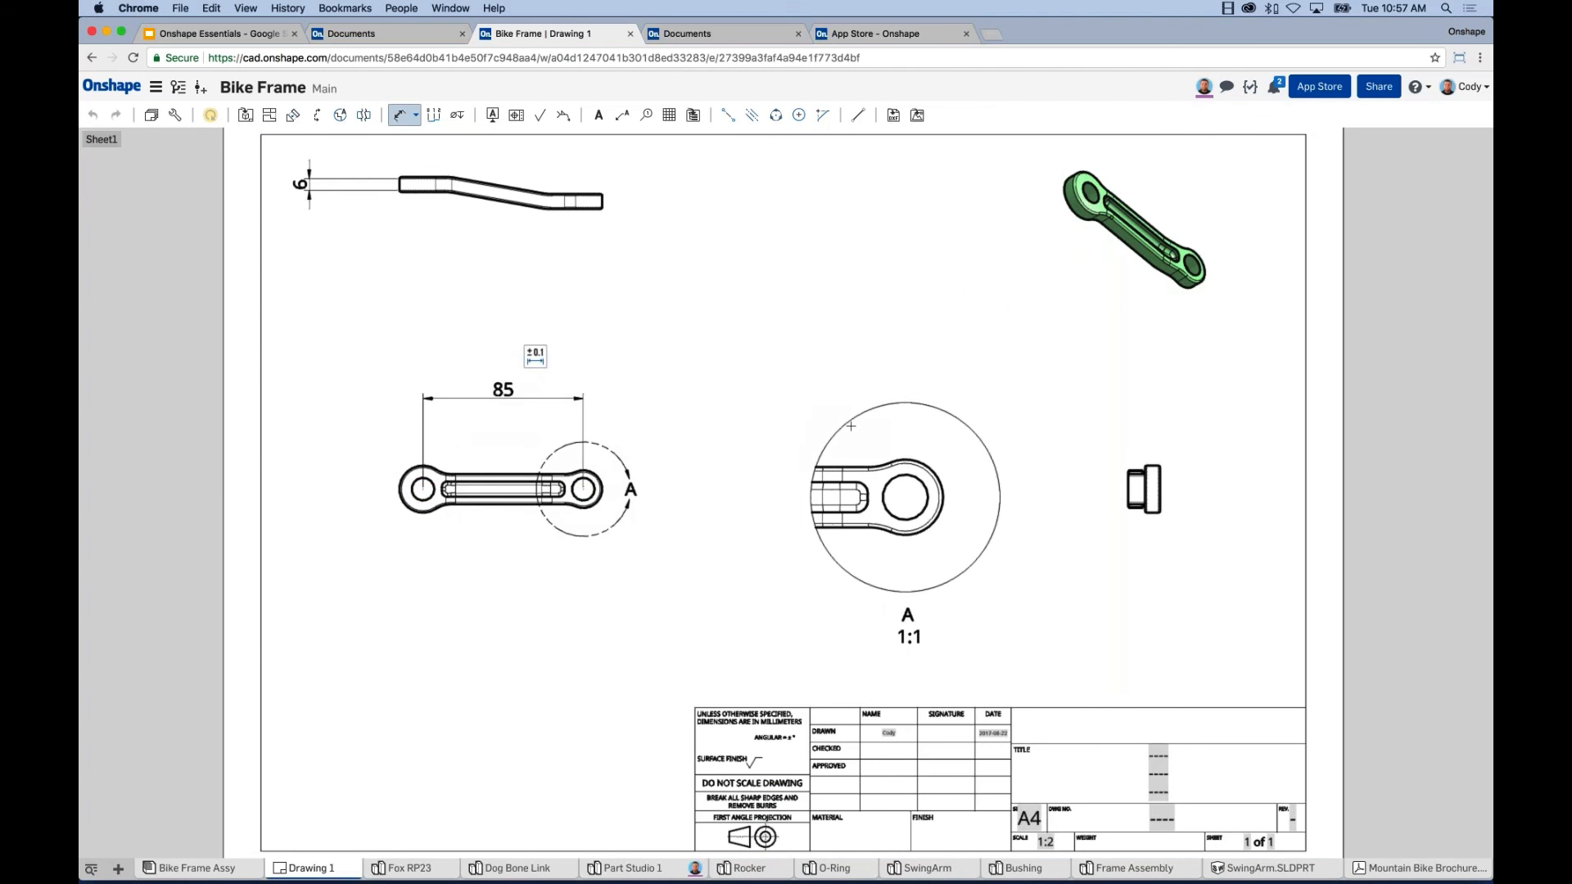
left_click(888, 480)
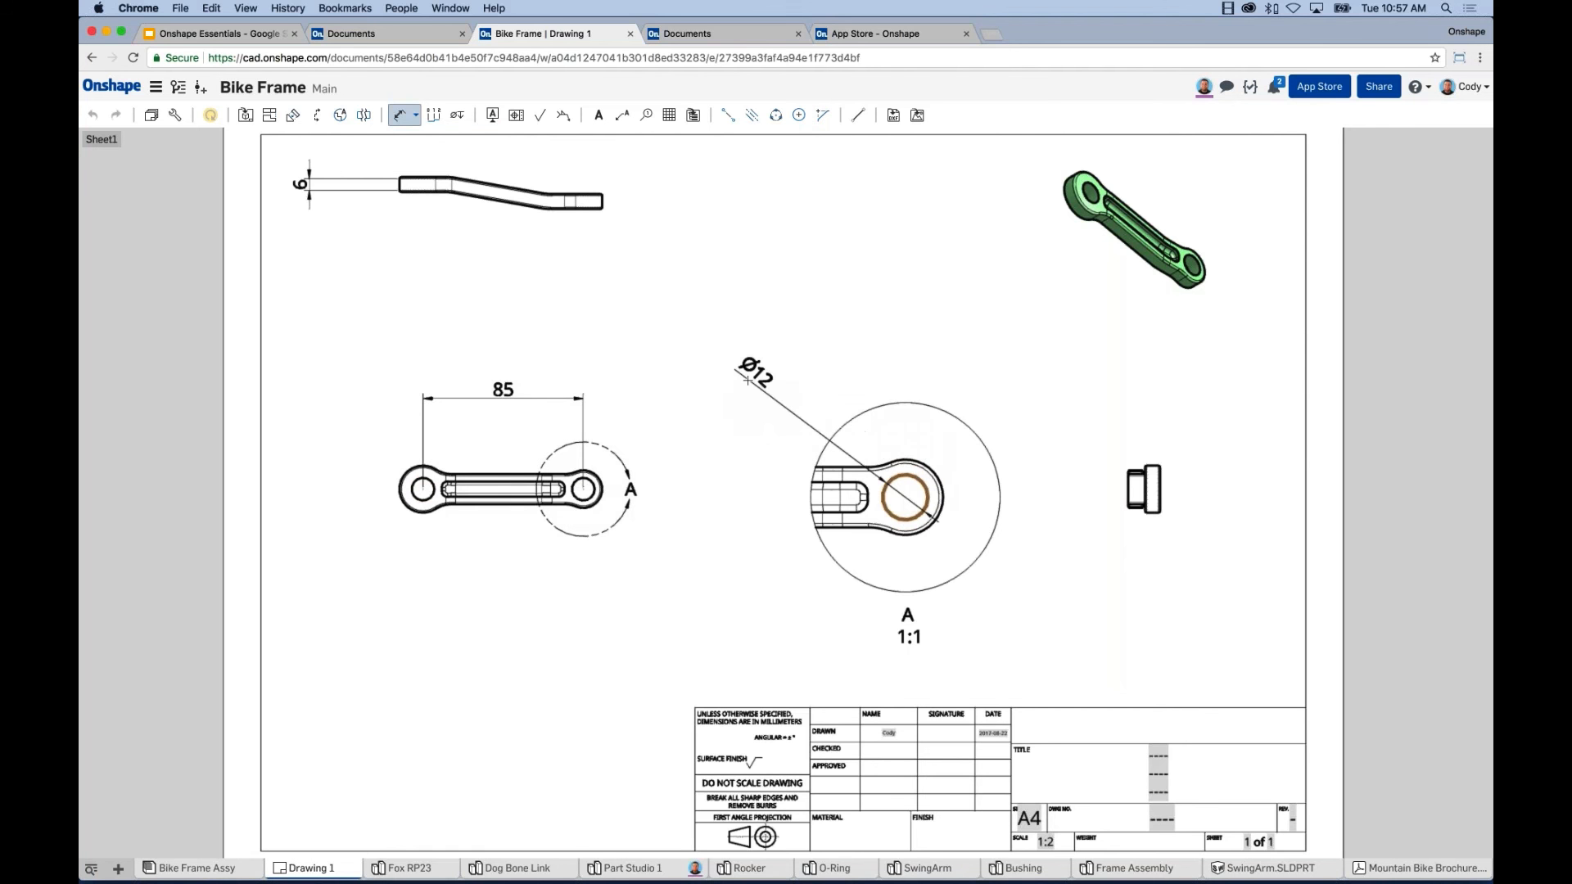
left_click(746, 378)
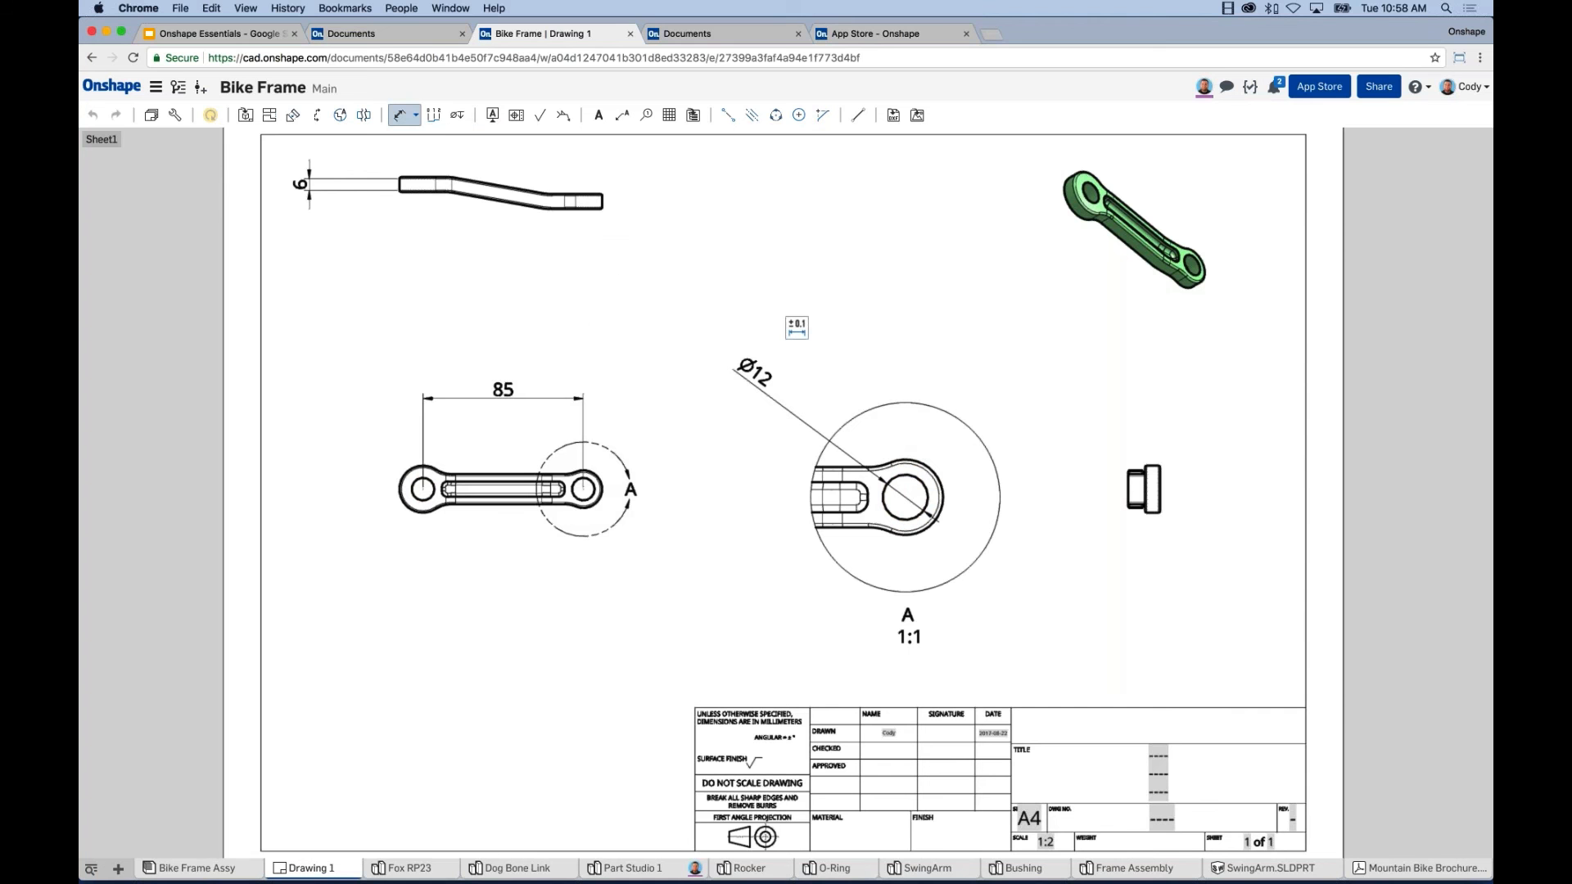
left_click(200, 87)
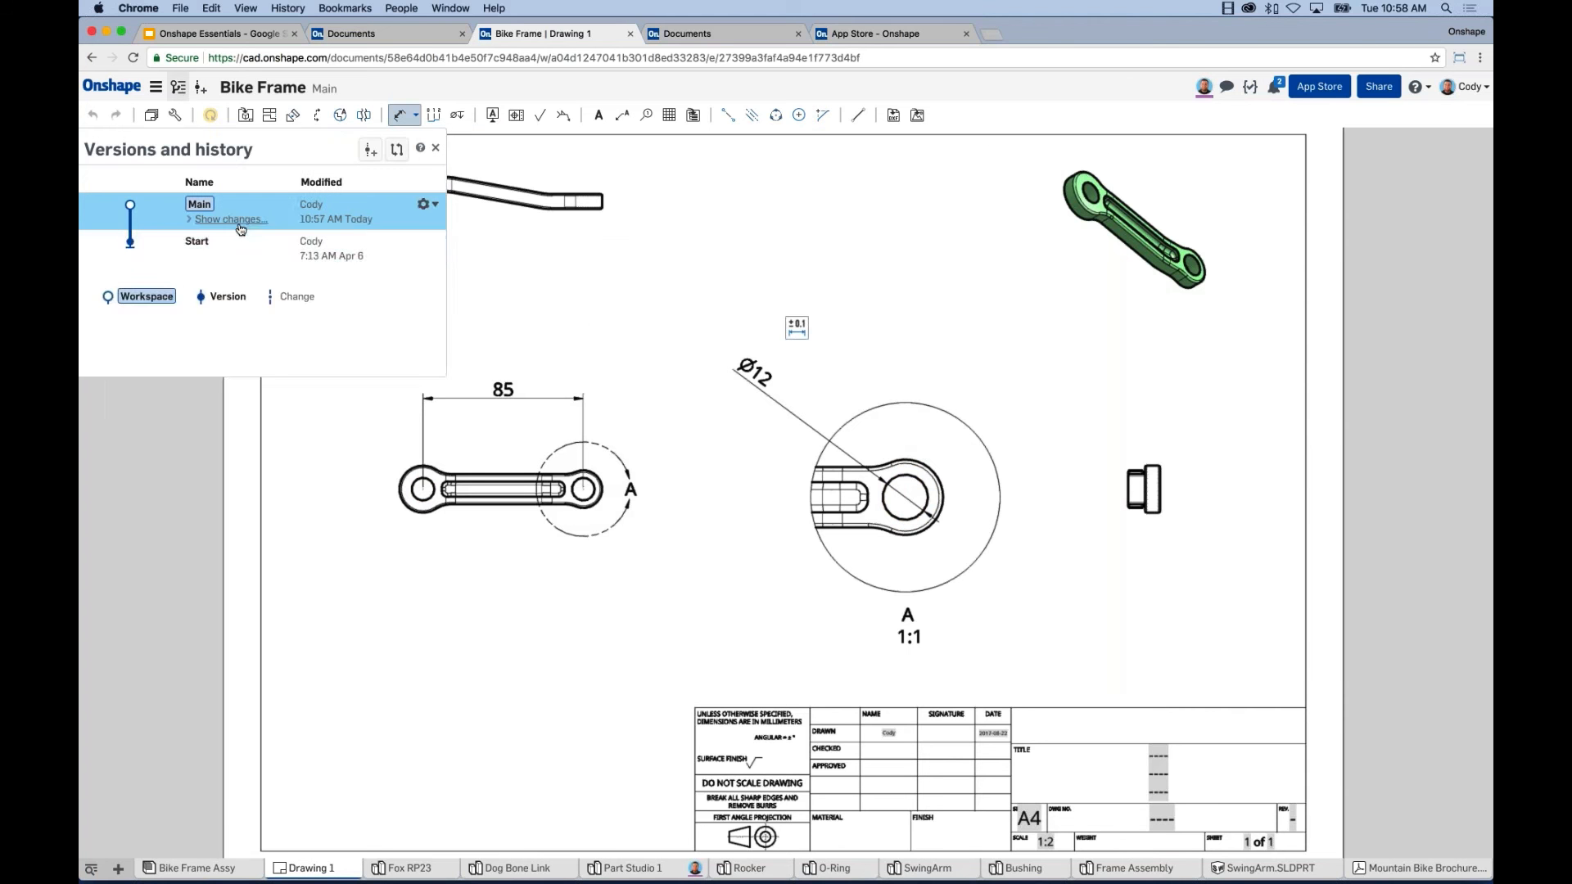
left_click(231, 219)
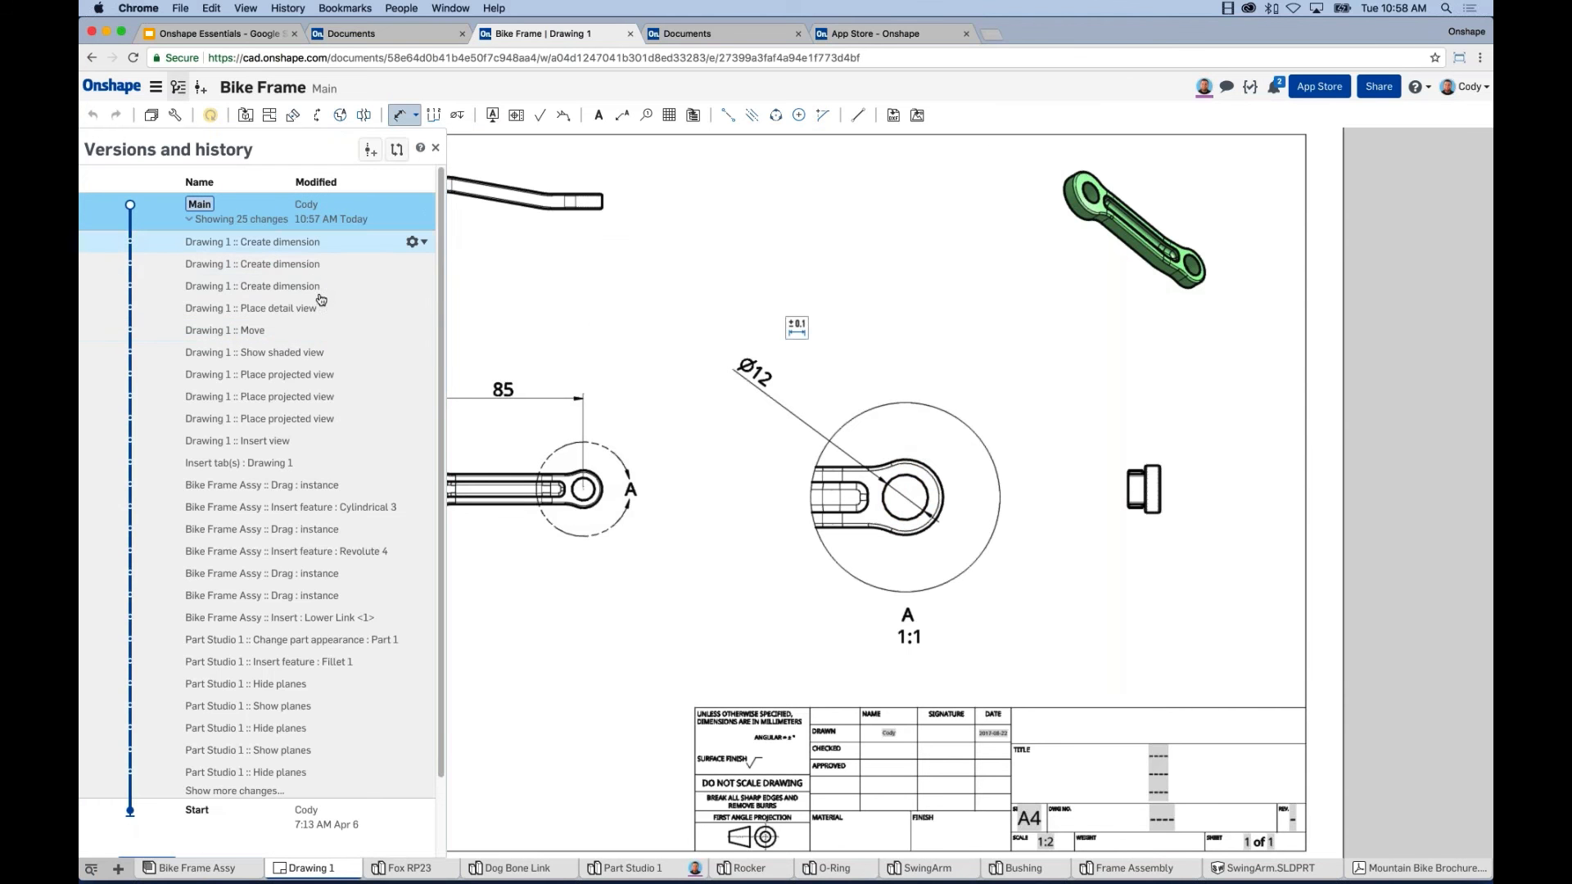
left_click(435, 149)
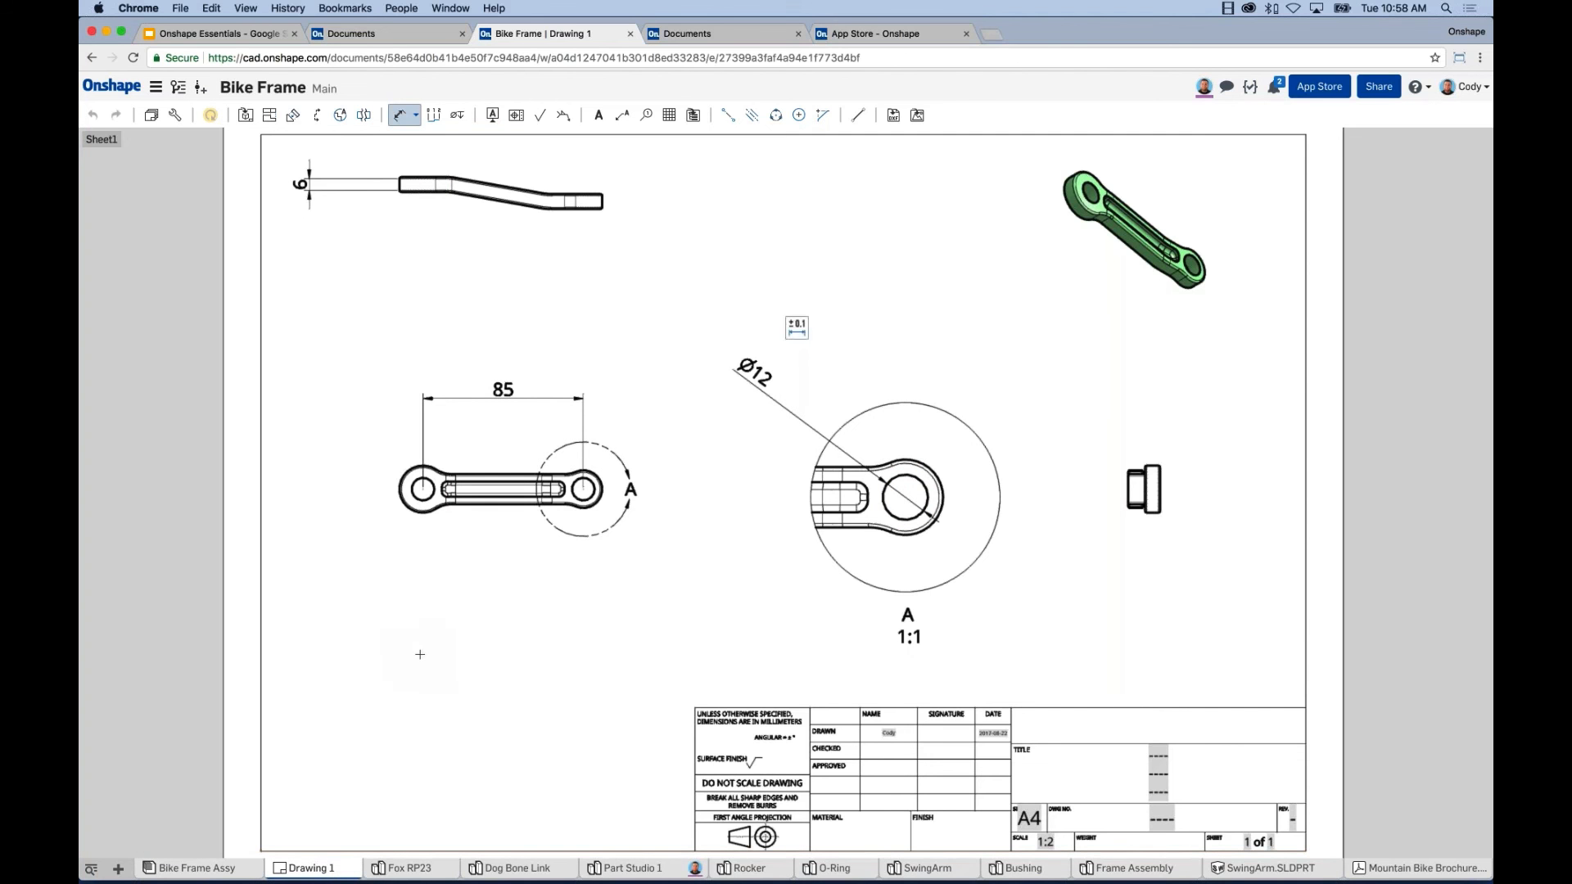
key("Escape")
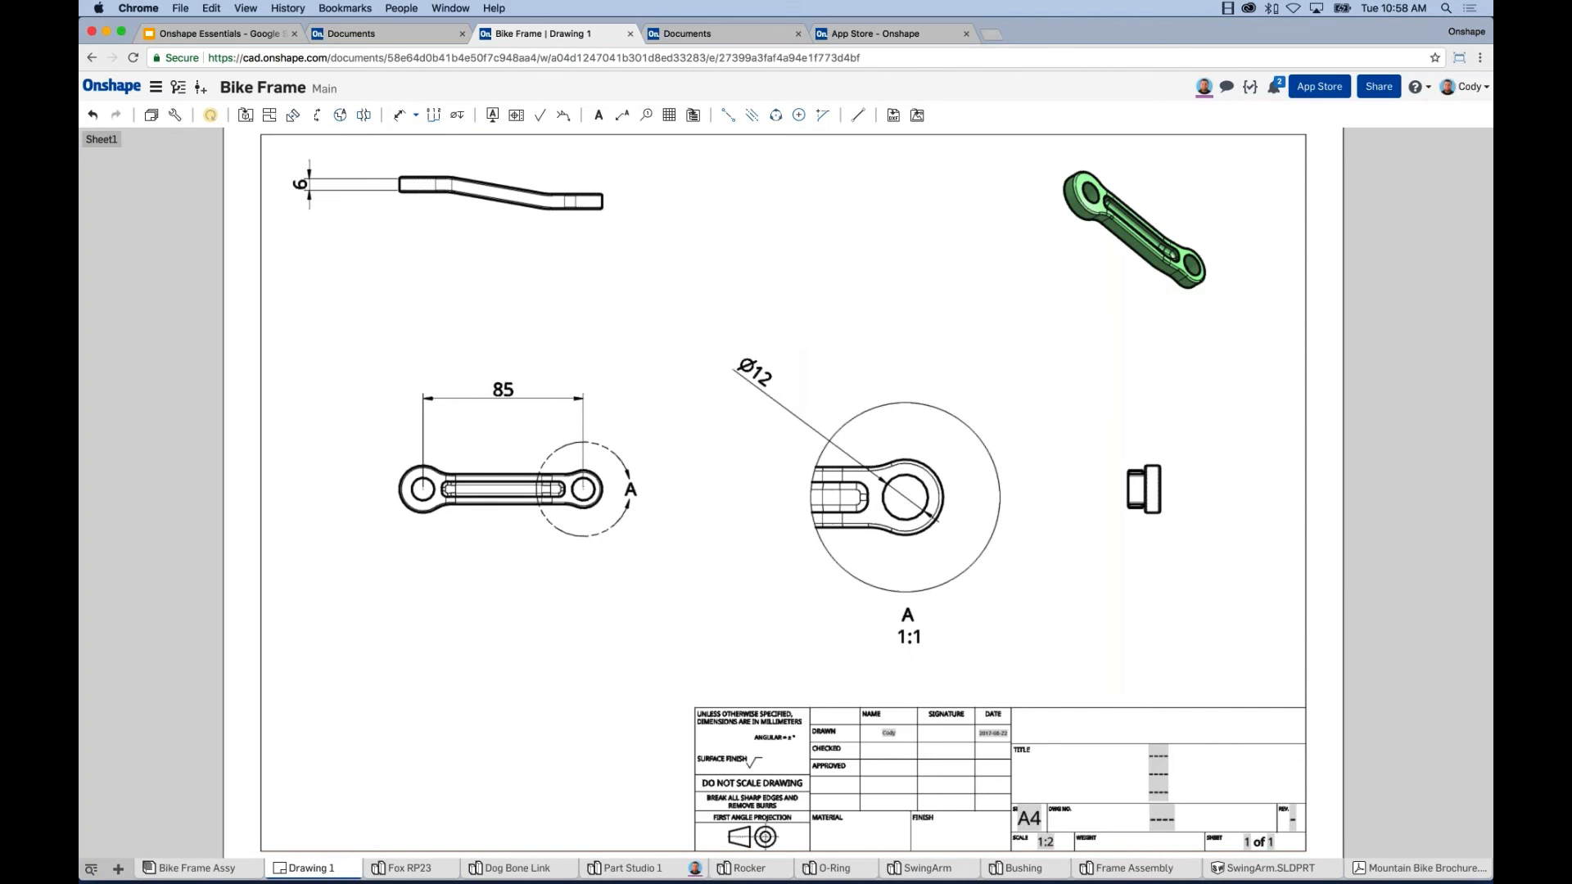
Open the Sheets panel, then go to the Onshape Essentials slides' 'Let's Go!' slide.
left_click(152, 120)
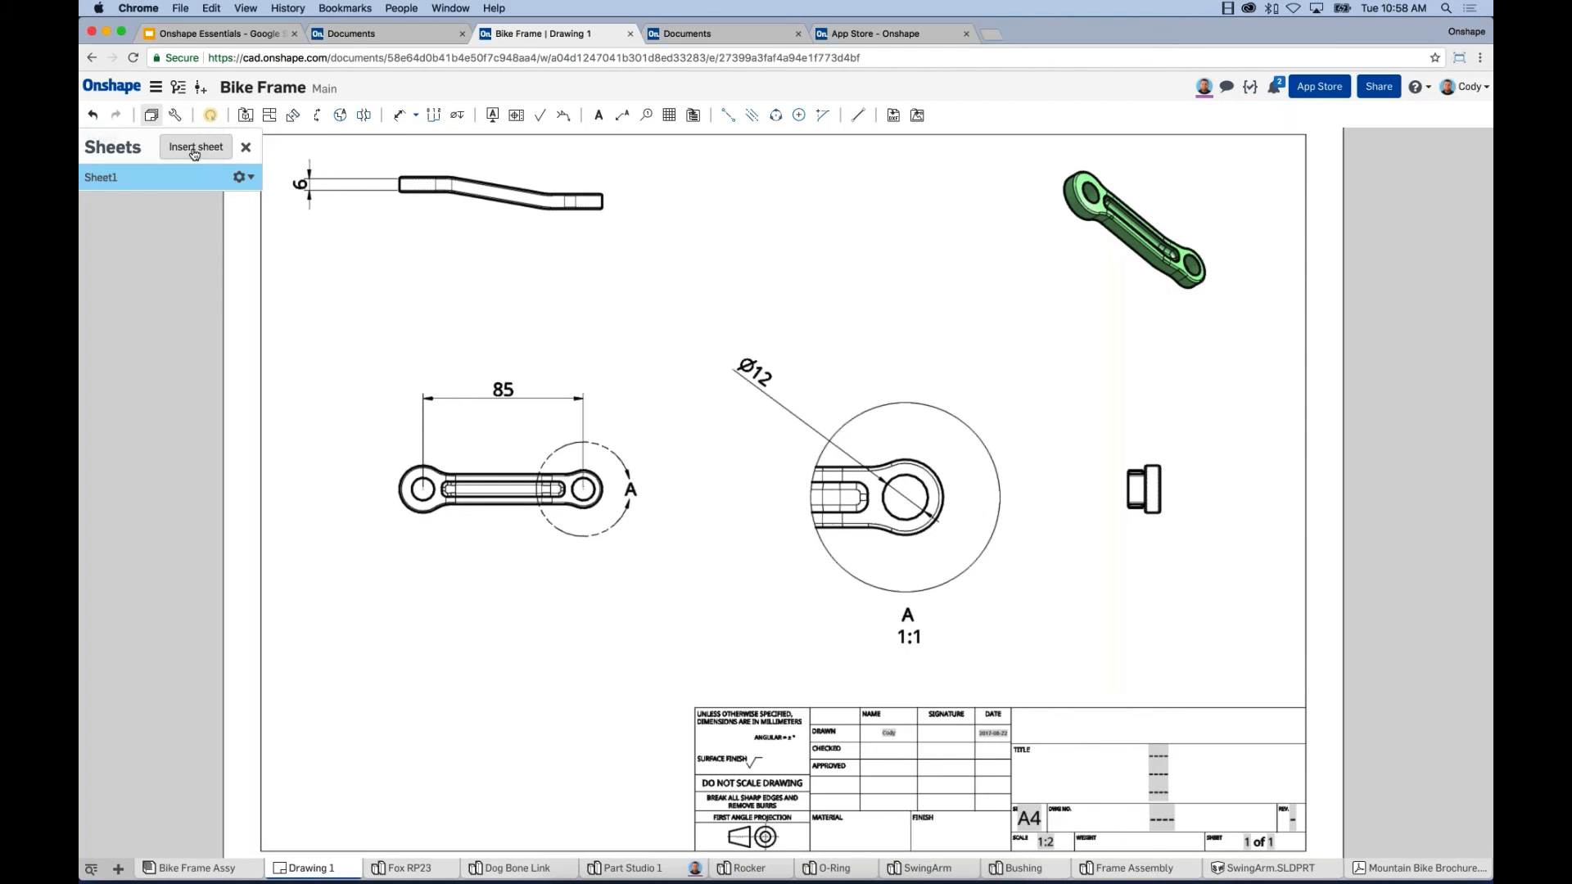
left_click(239, 35)
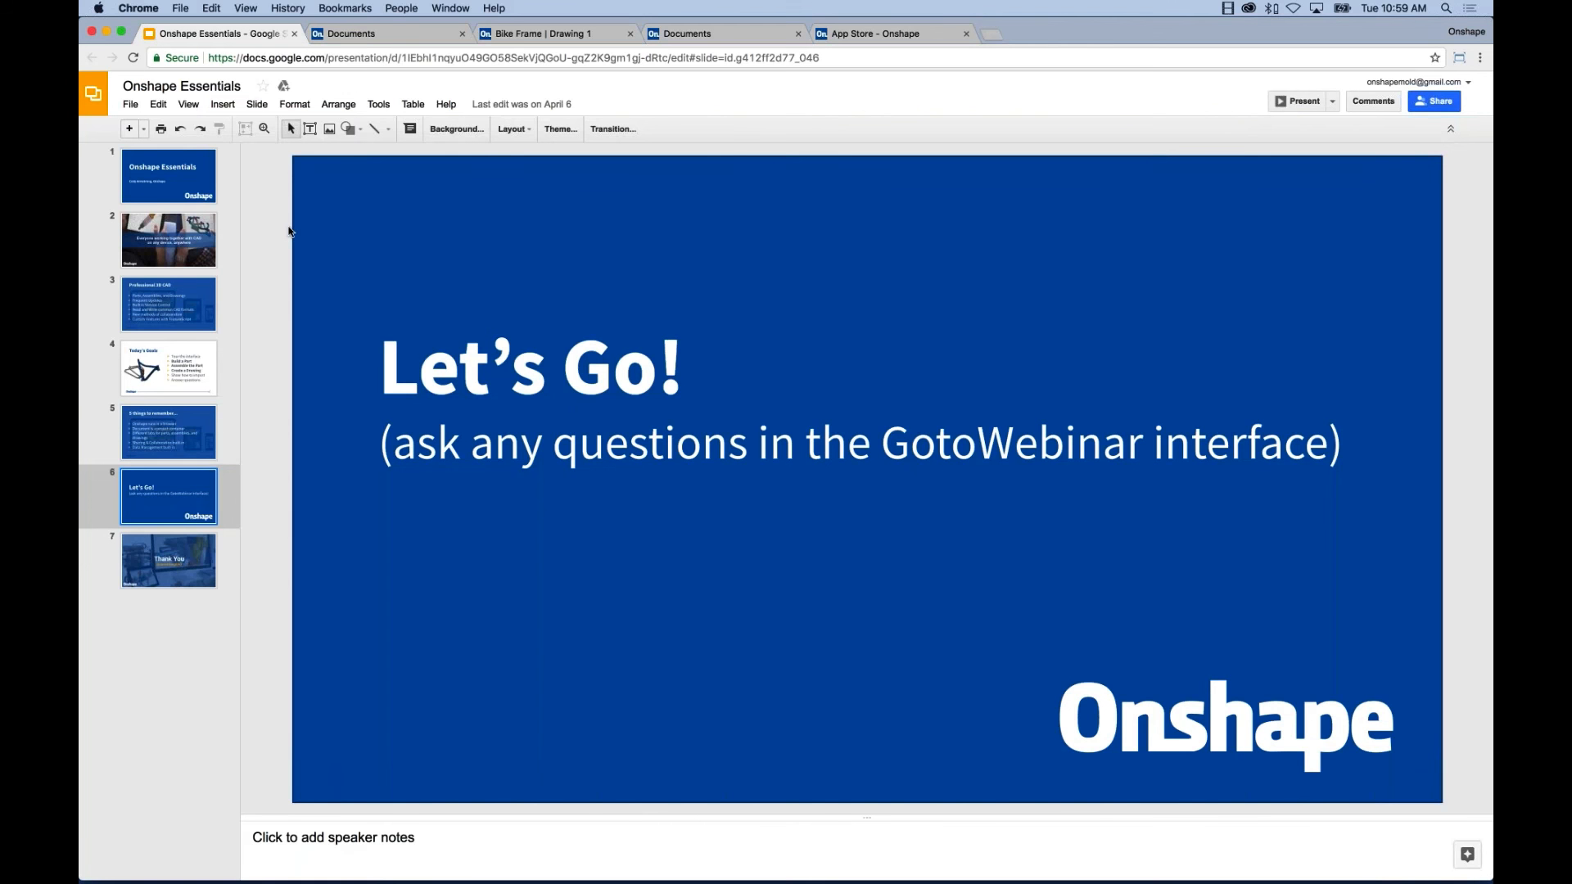
Select slide 7, 'Thank You', and start the slideshow presentation from it.
left_click(180, 565)
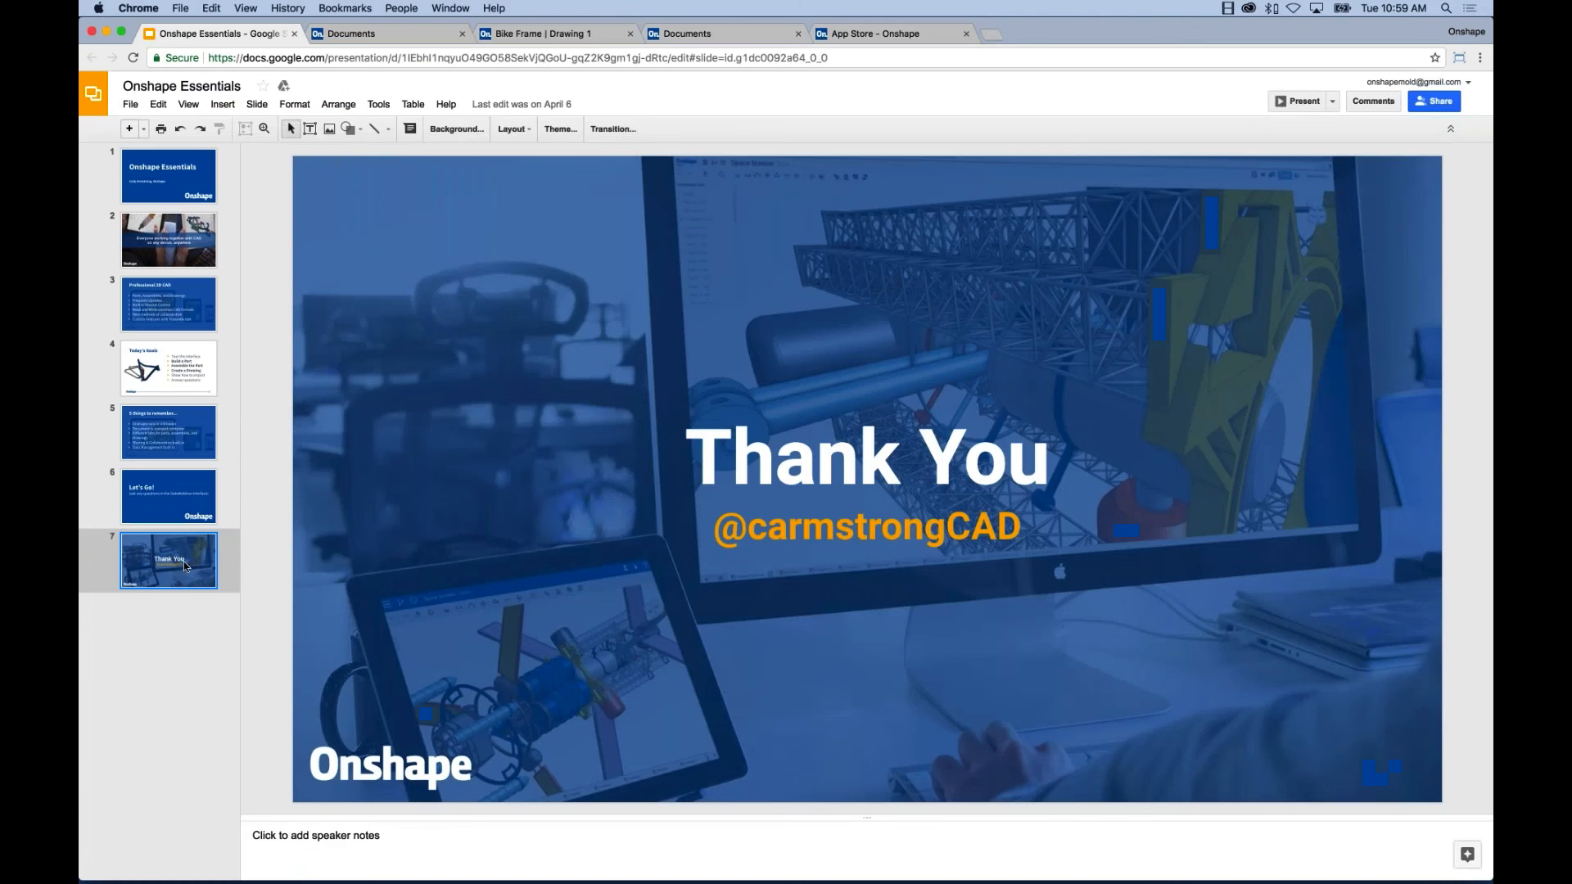
left_click(1293, 100)
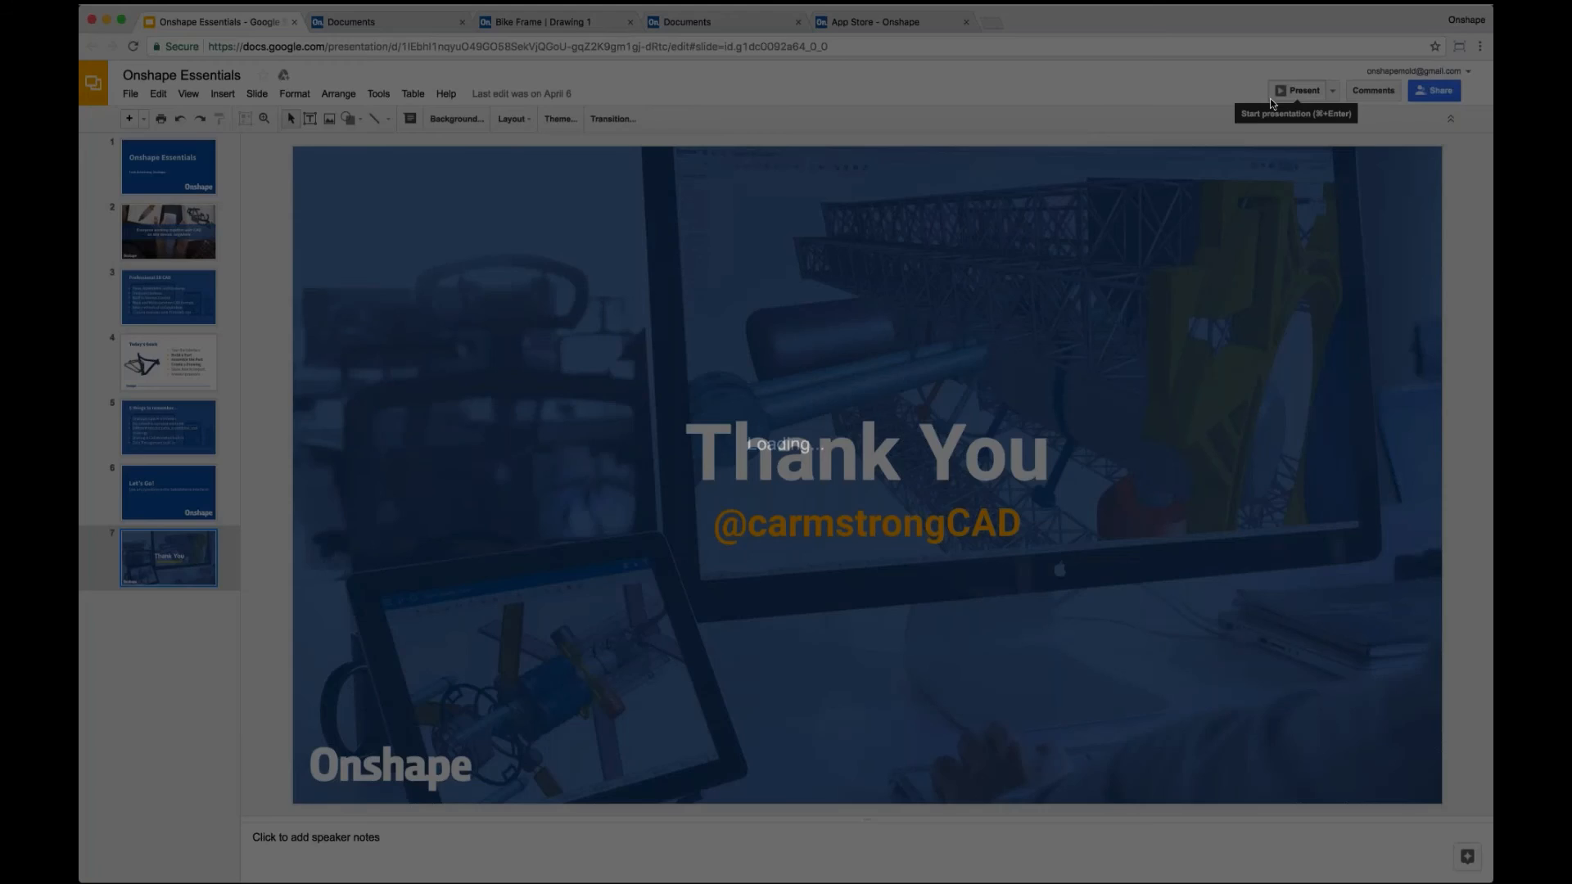